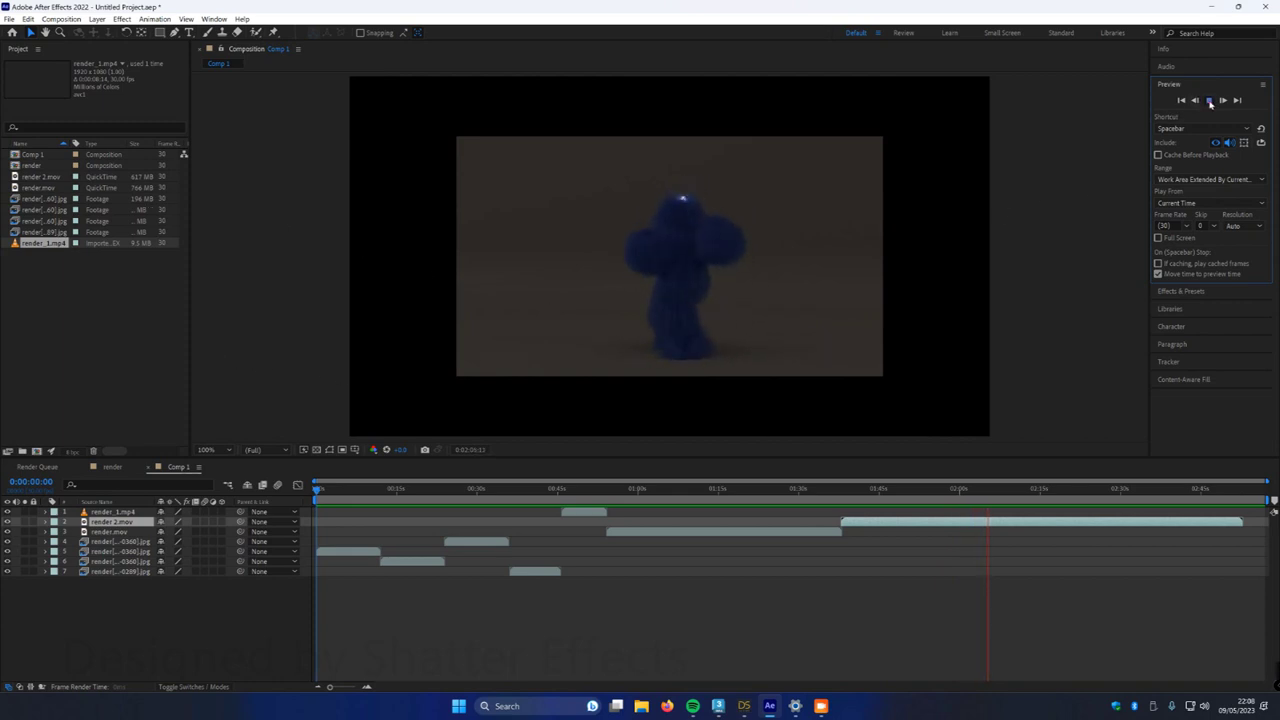
- Switch to DAZ Studio with the shatter tutorial scene and scrub the character's animation to about frame 63
click(769, 707)
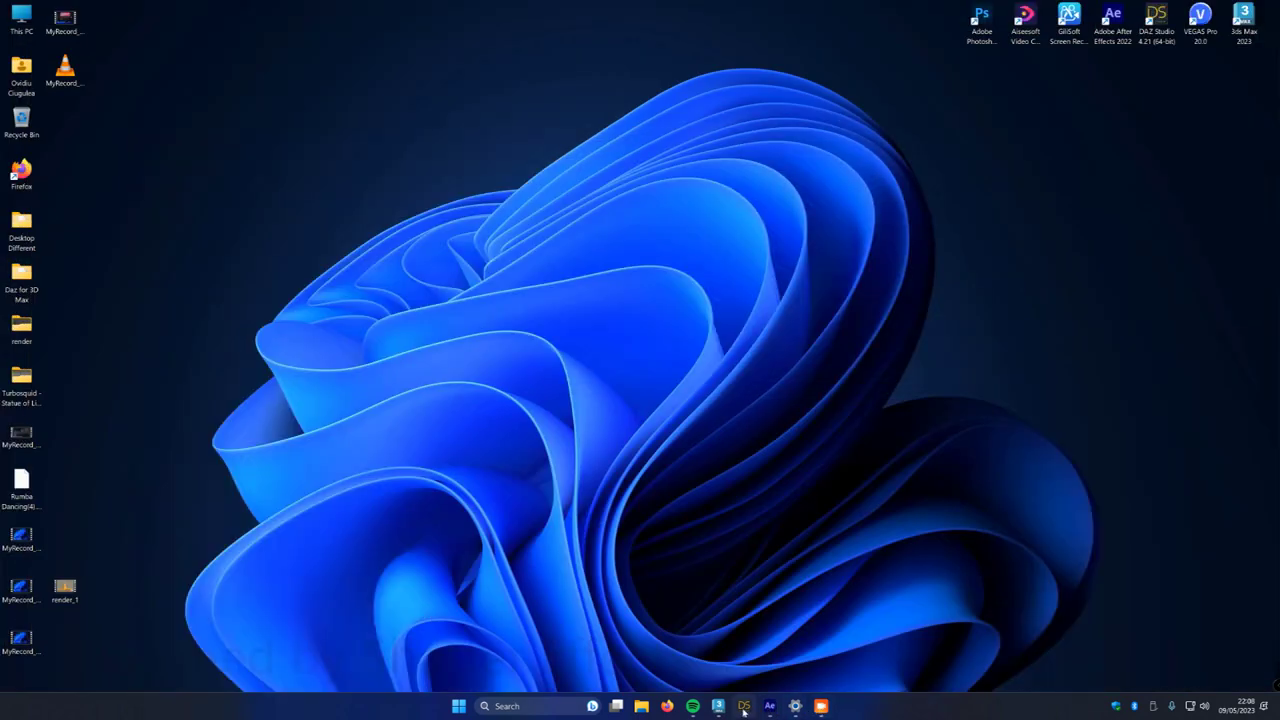
click(744, 707)
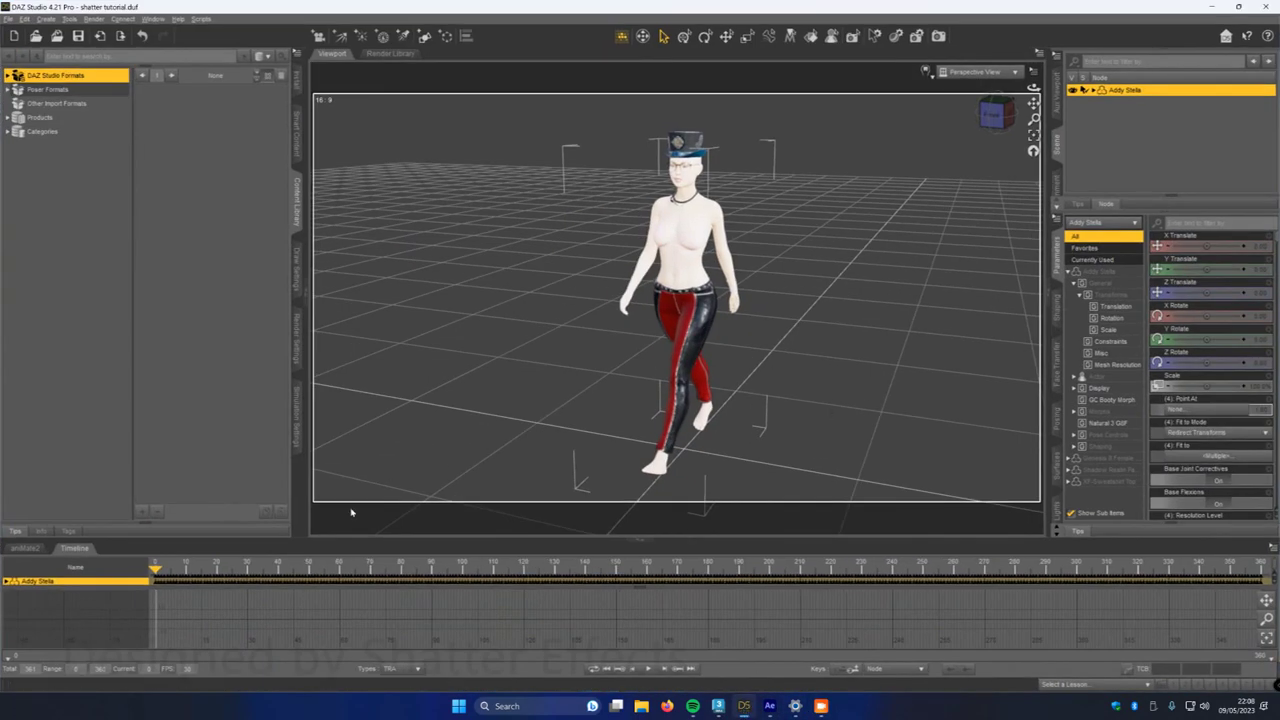
drag(156, 571, 331, 568)
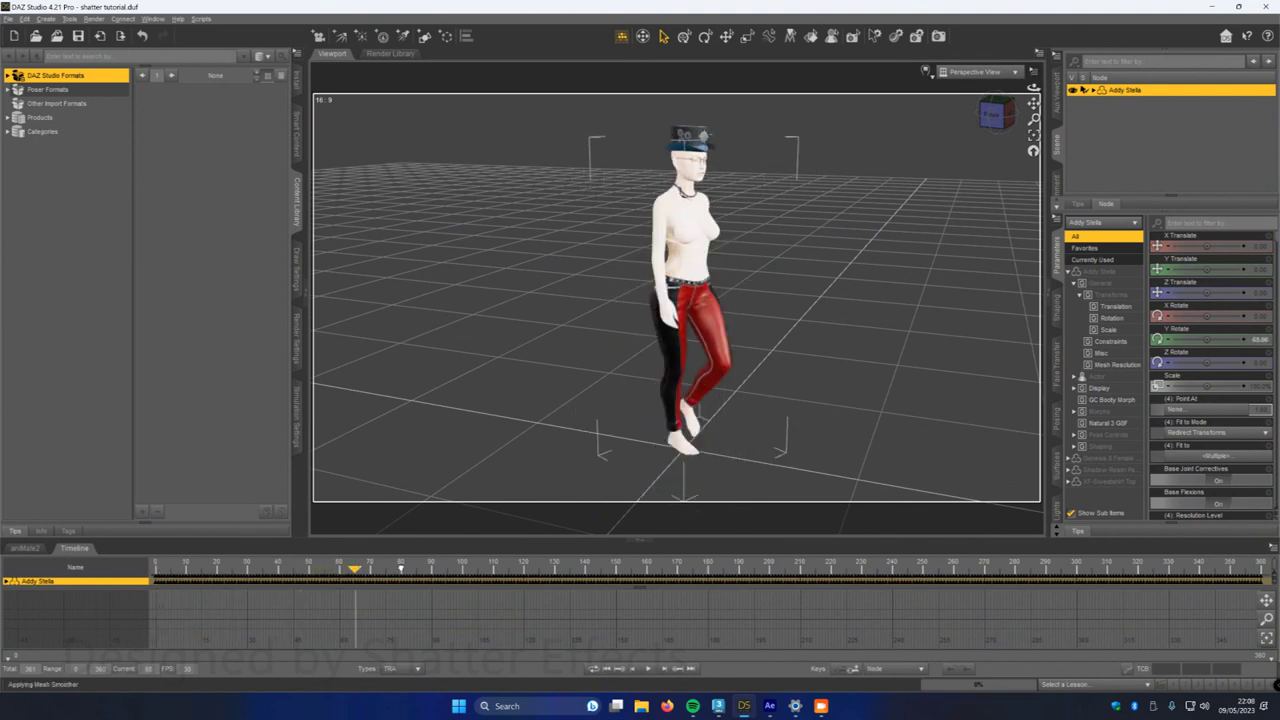
drag(310, 572, 349, 569)
- Examine the Addy Stella figure up close from hat to trousers, including the torso and face, and then at full length
scroll(689, 323, up, 5)
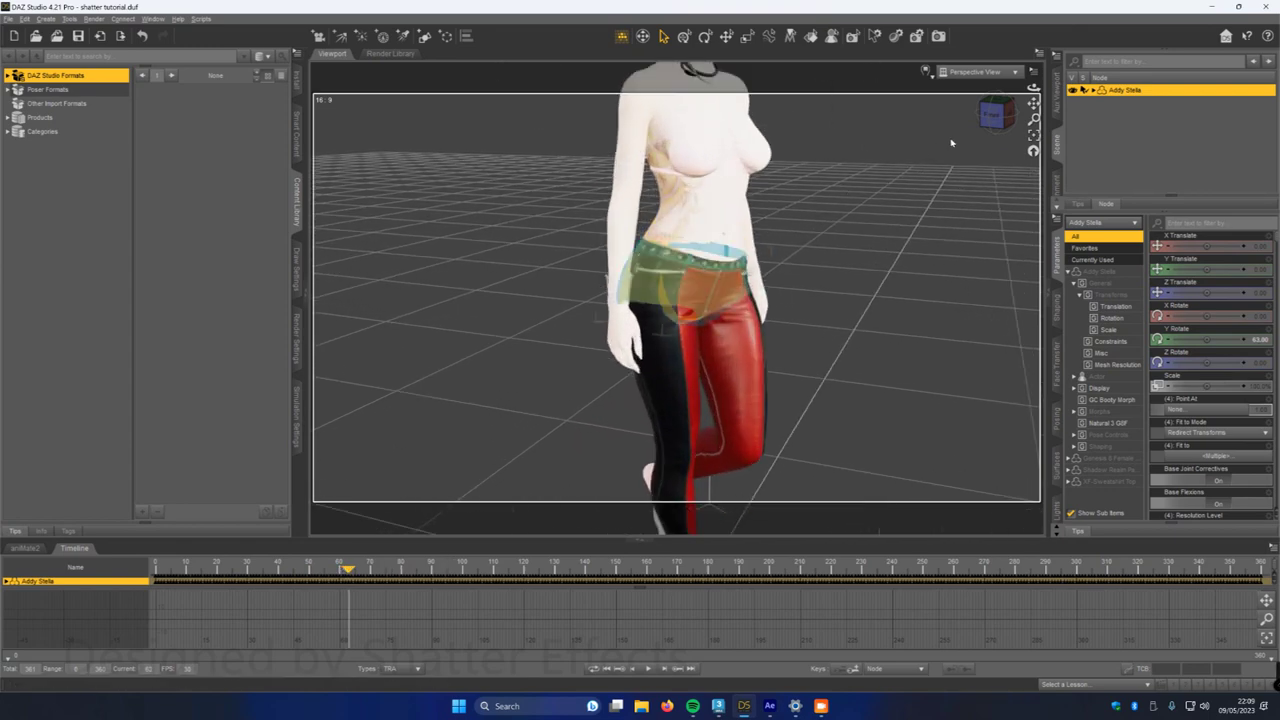
drag(1033, 103, 1034, 72)
drag(990, 118, 947, 211)
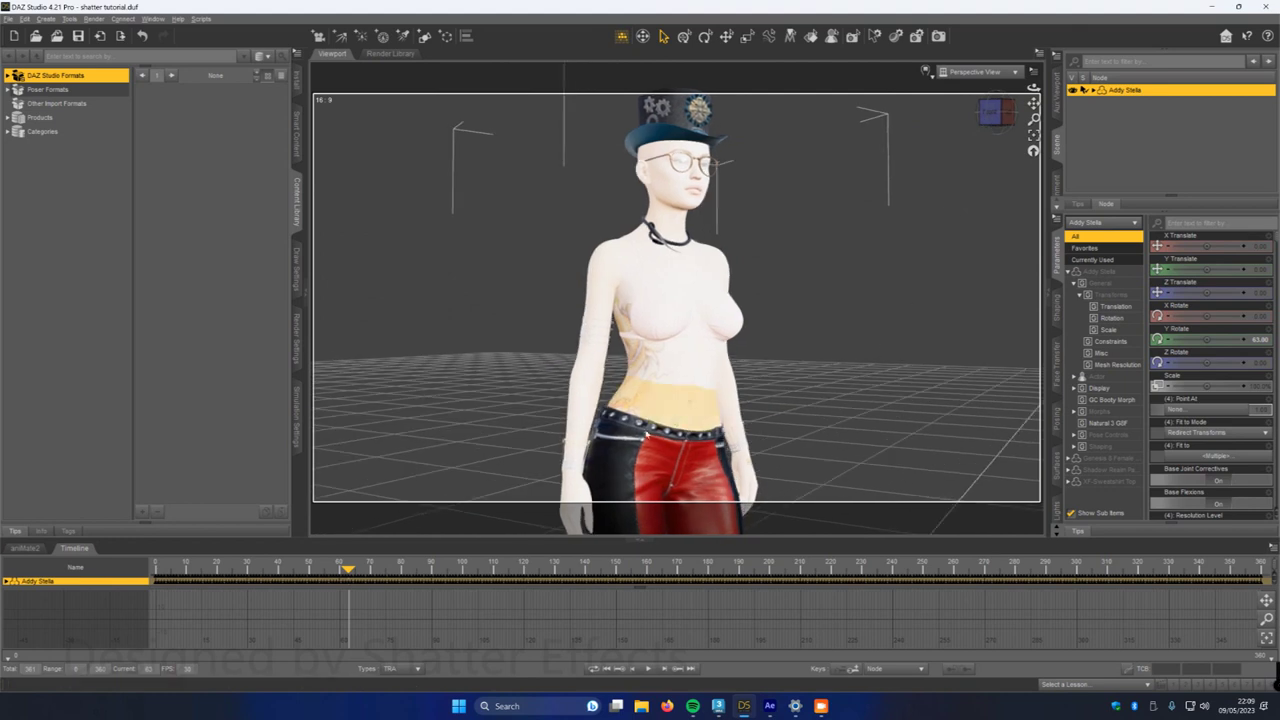
scroll(676, 437, up, 4)
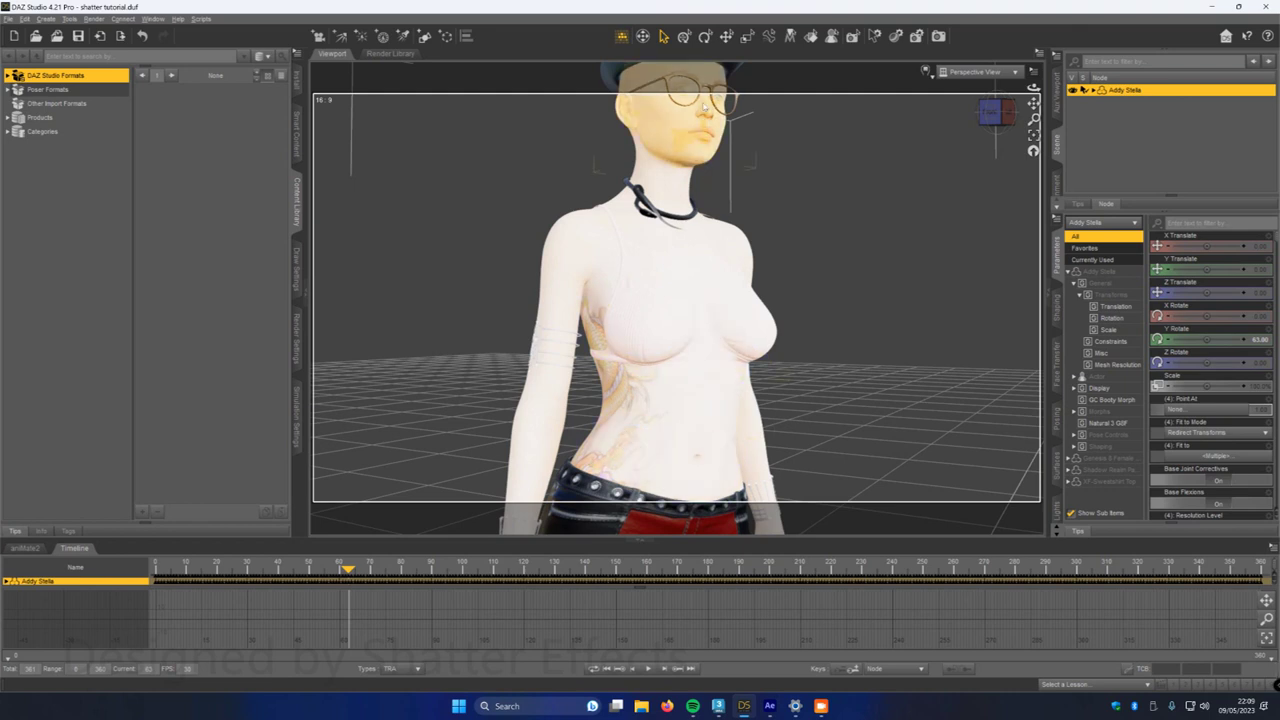
drag(1032, 103, 1020, 265)
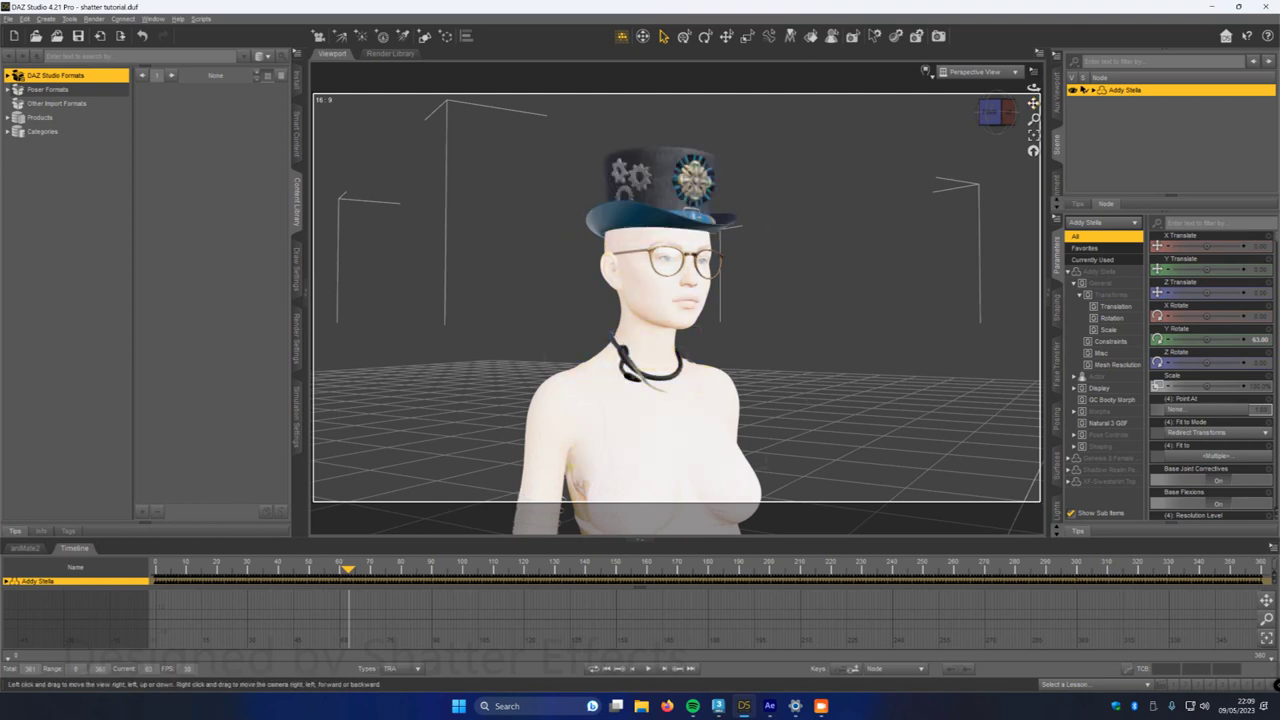
drag(1033, 103, 1033, 134)
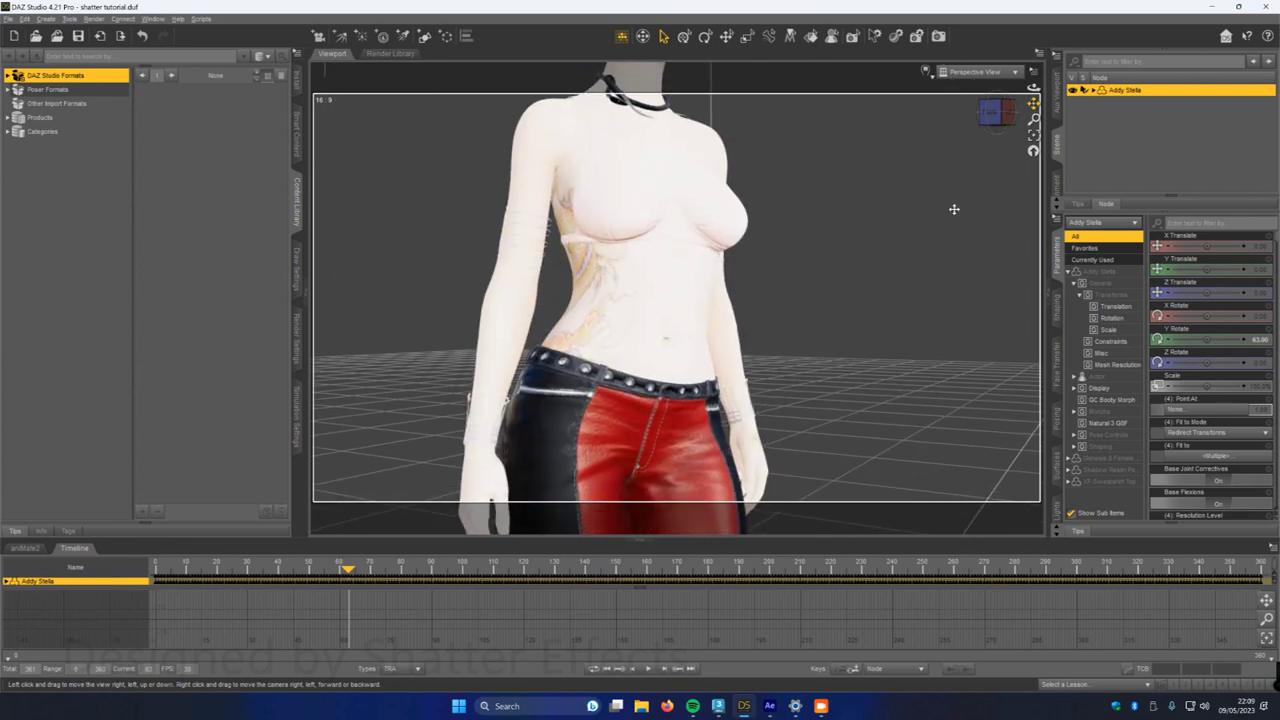
scroll(634, 410, up, 2)
scroll(640, 410, down, 2)
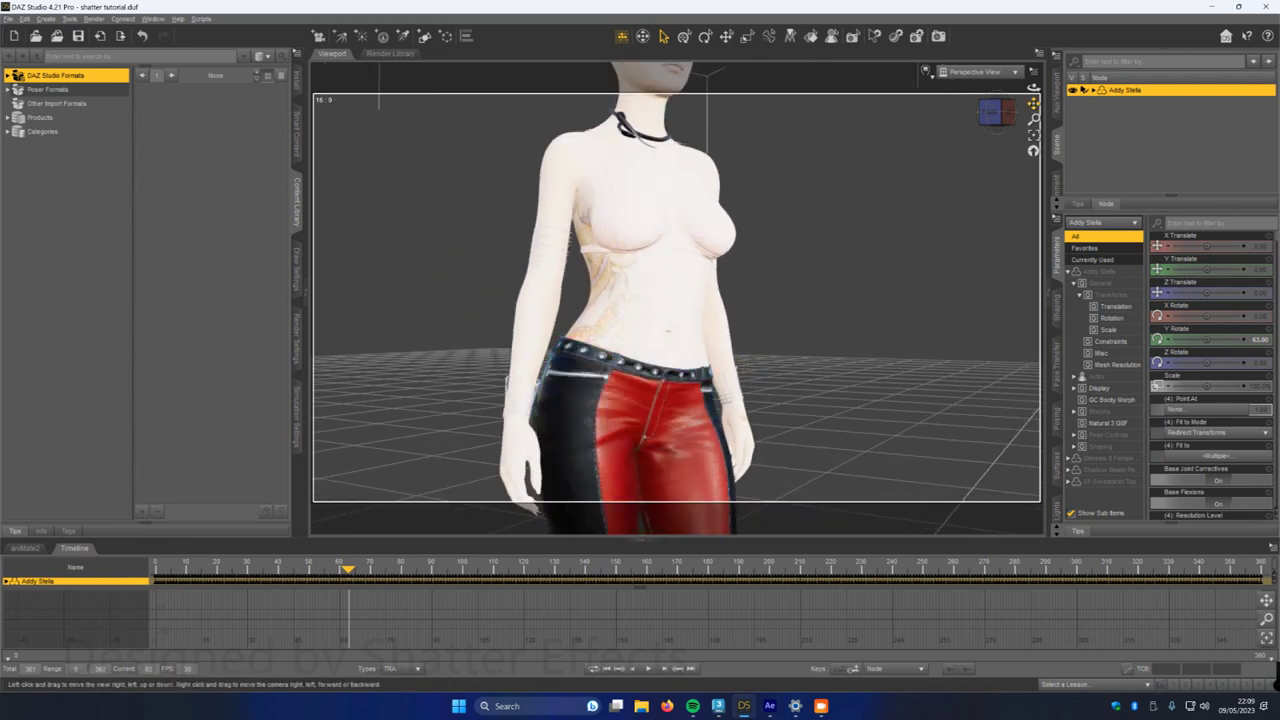
scroll(760, 280, down, 3)
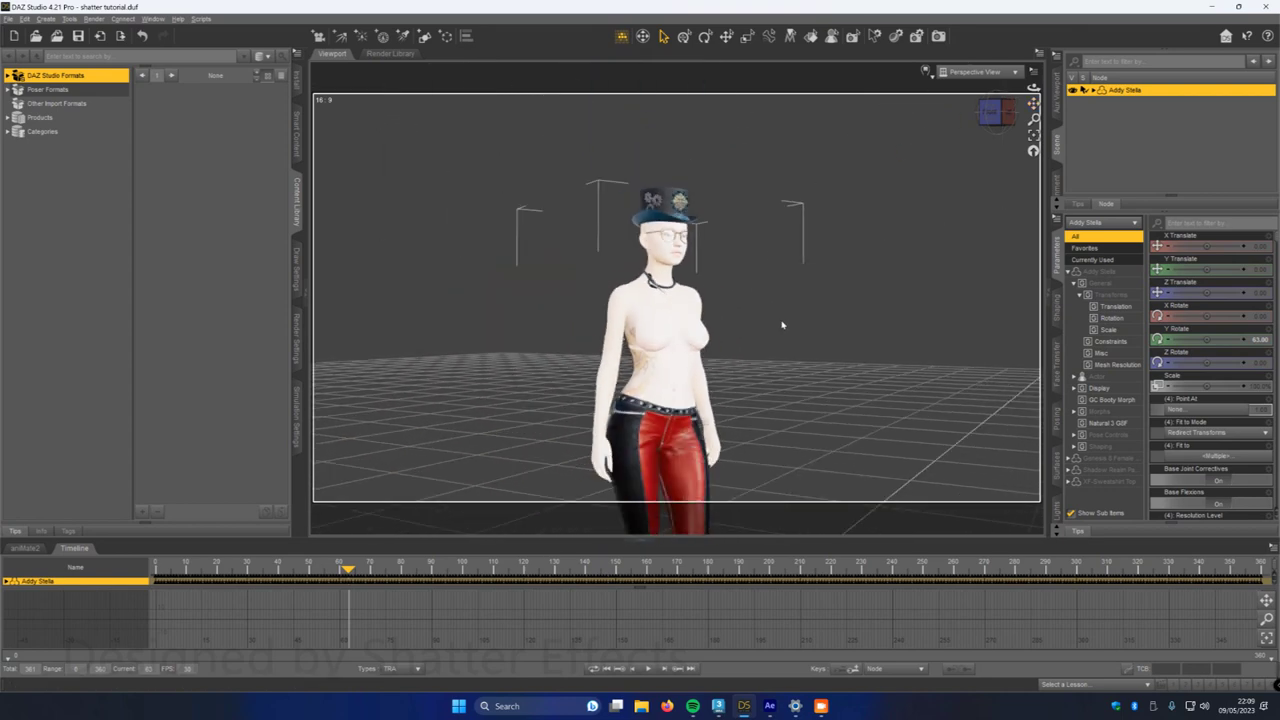
scroll(783, 325, down, 2)
drag(1033, 103, 1014, 28)
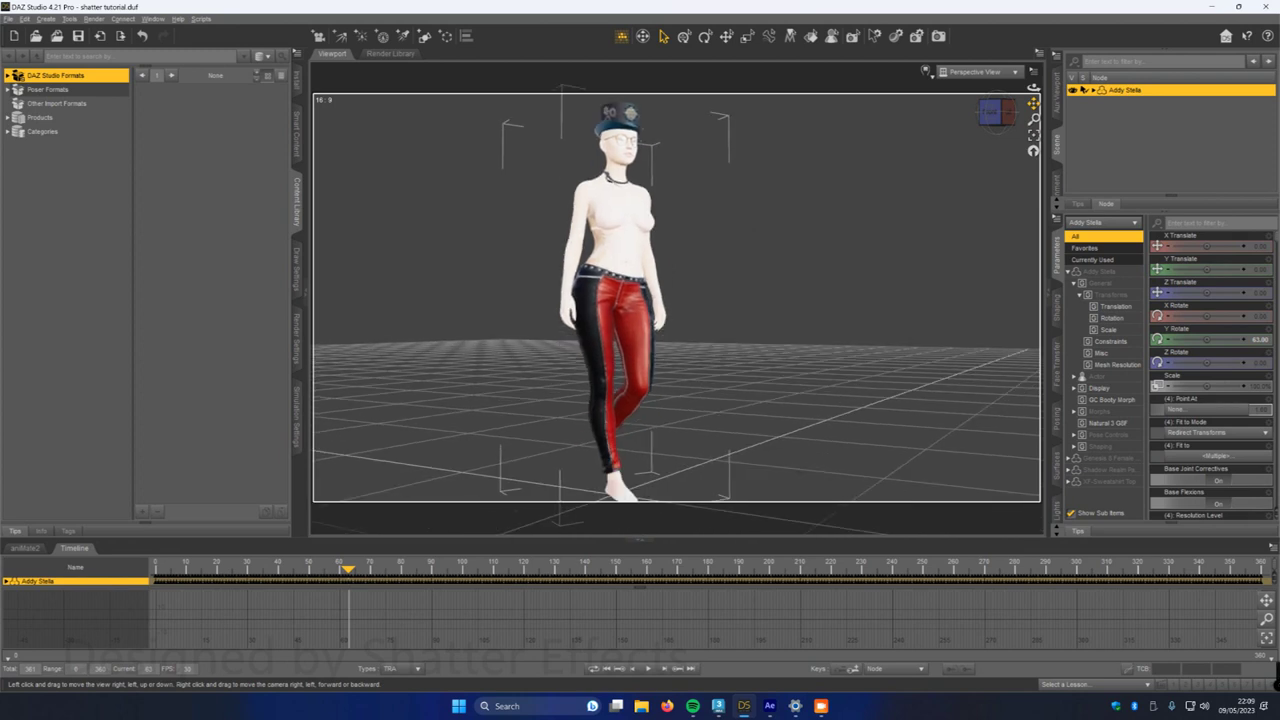
- Return the timeline to frame 0, play the walk animation and stop the playback
click(354, 570)
drag(205, 574, 149, 574)
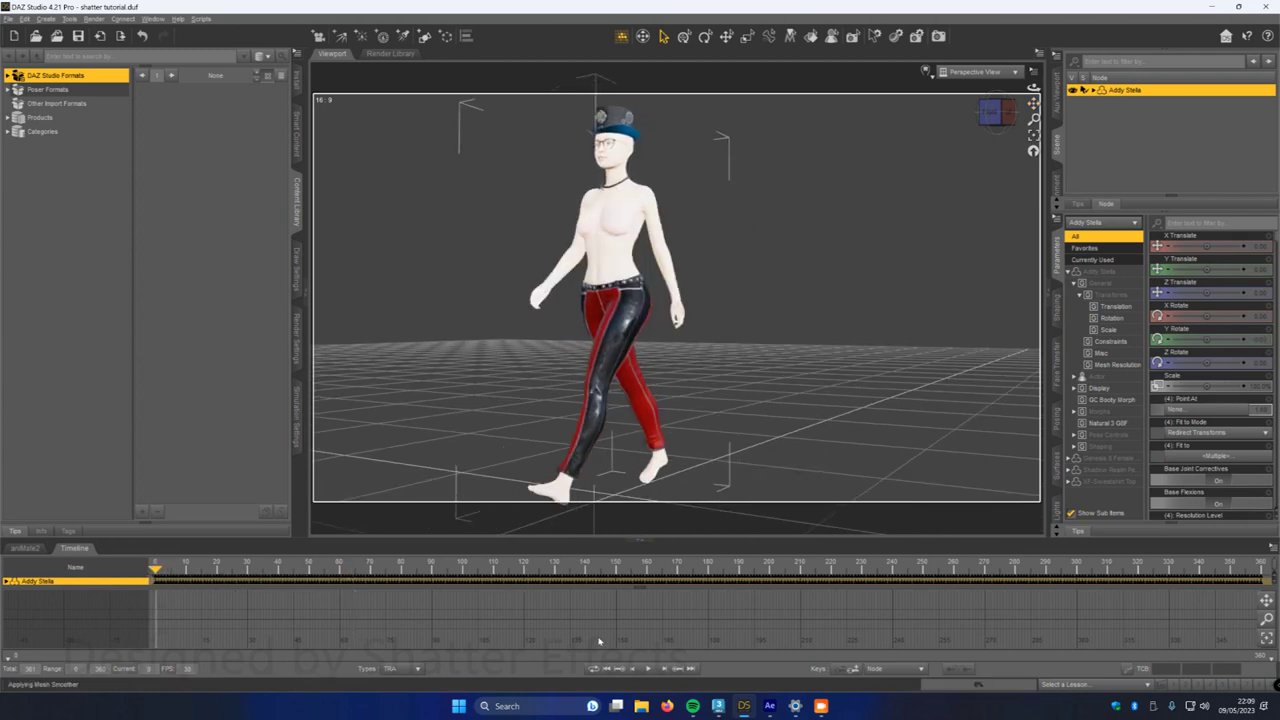
click(647, 670)
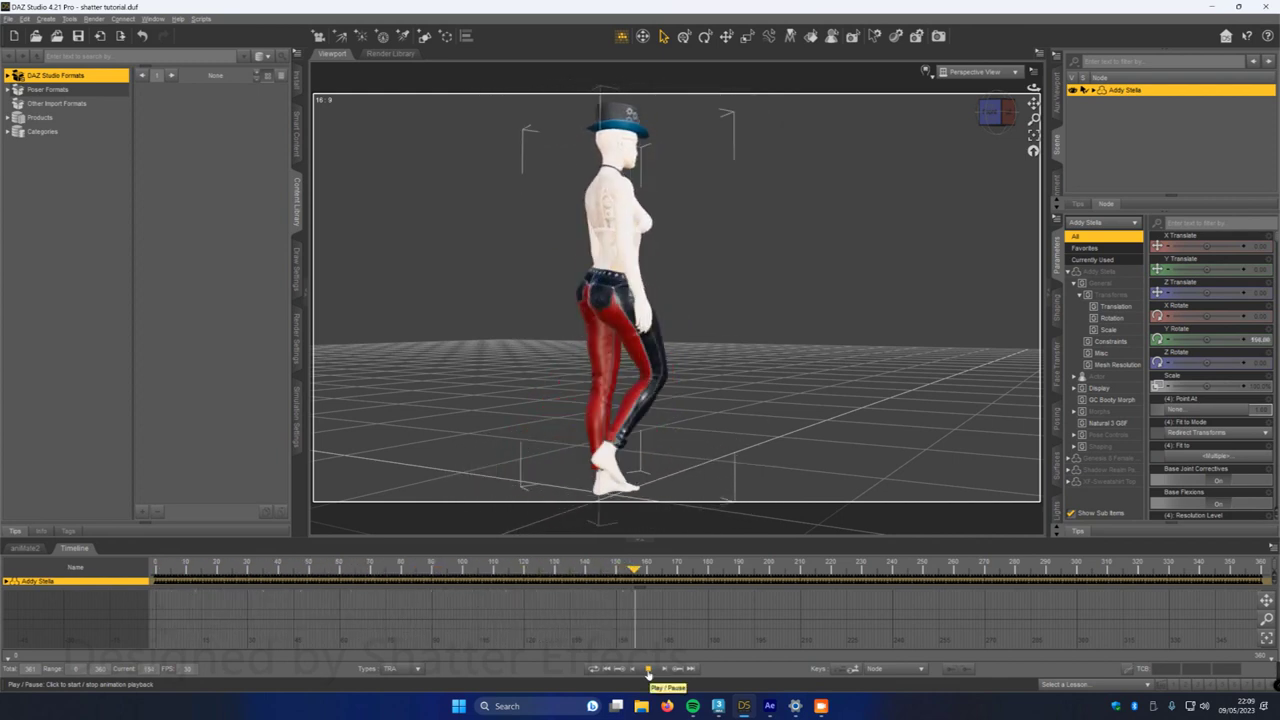
click(648, 670)
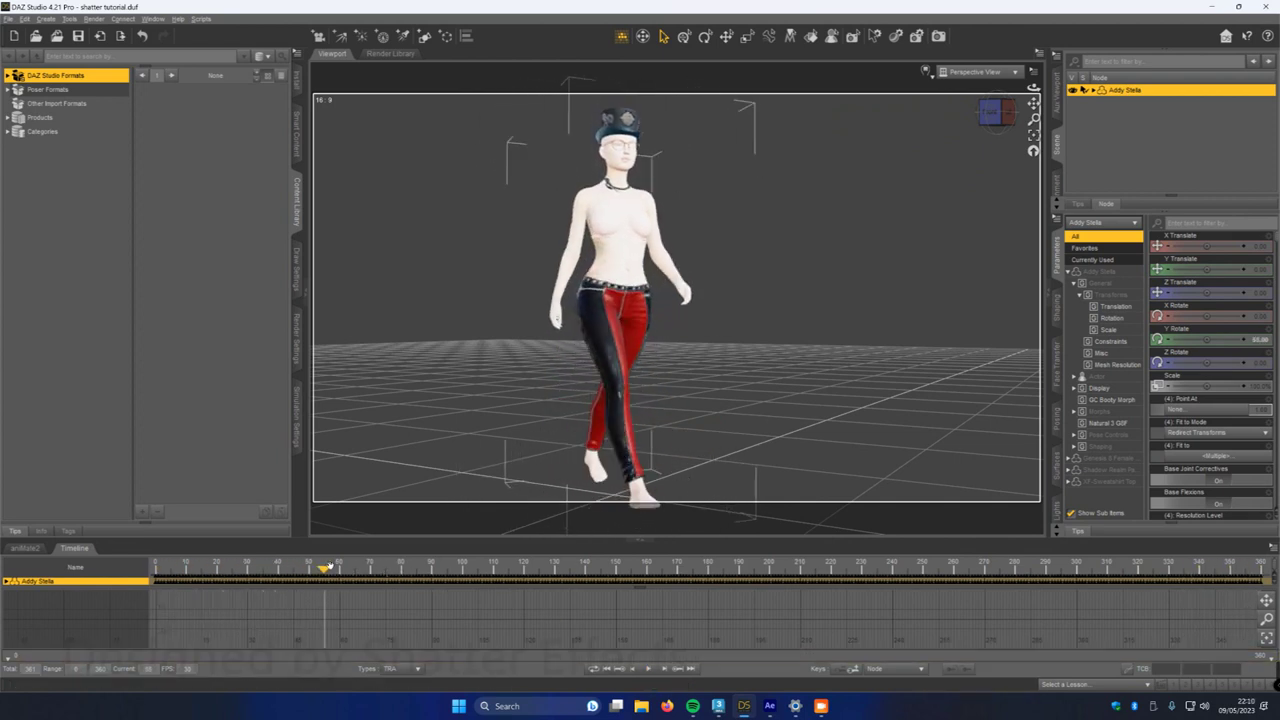
- At frame 12, filter the figure's parameters for smile and set Addy Stella Smile Closed to about 83%, viewing the face up close
drag(323, 568, 185, 586)
click(1183, 222)
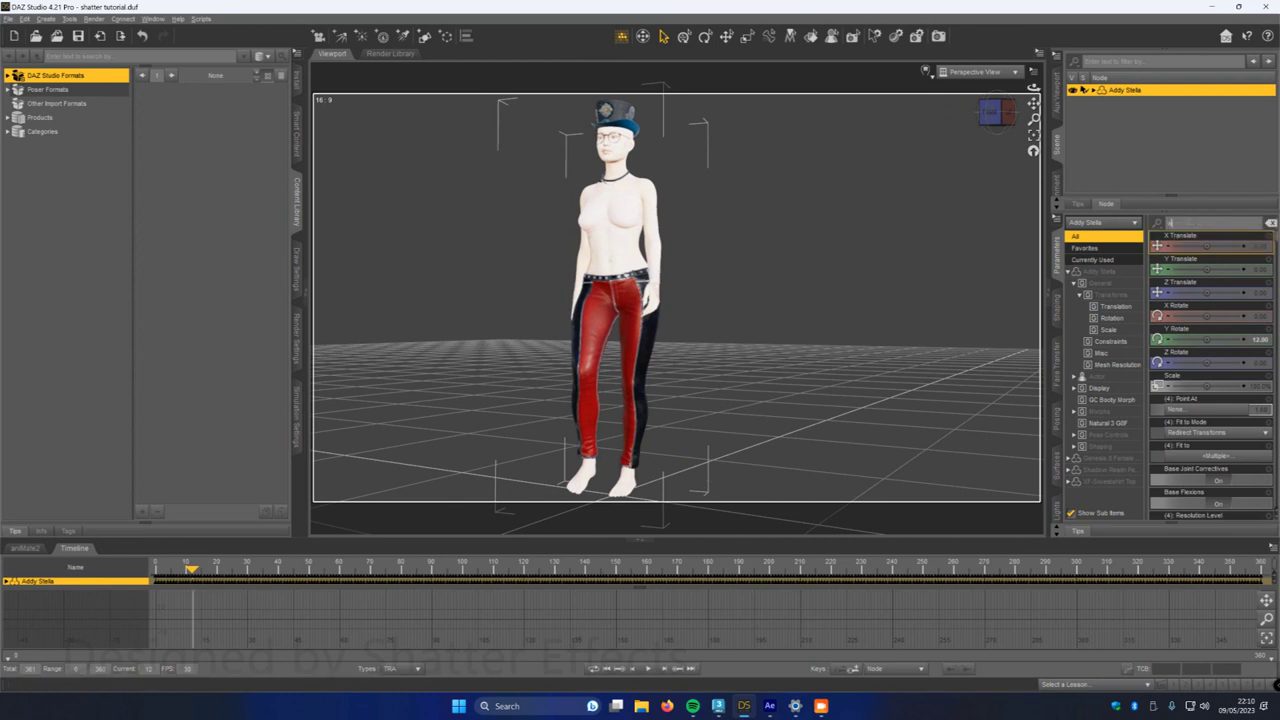
text(smile)
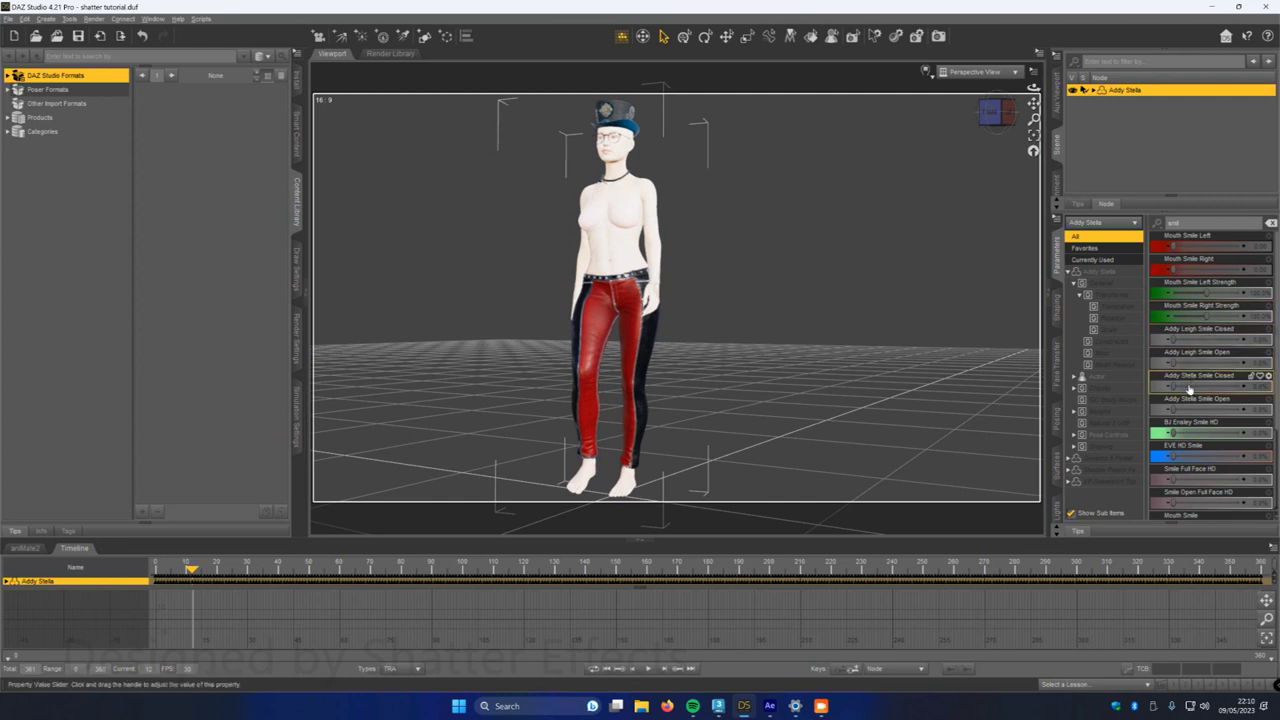
mouse_move(1174, 385)
drag(1174, 385, 1222, 374)
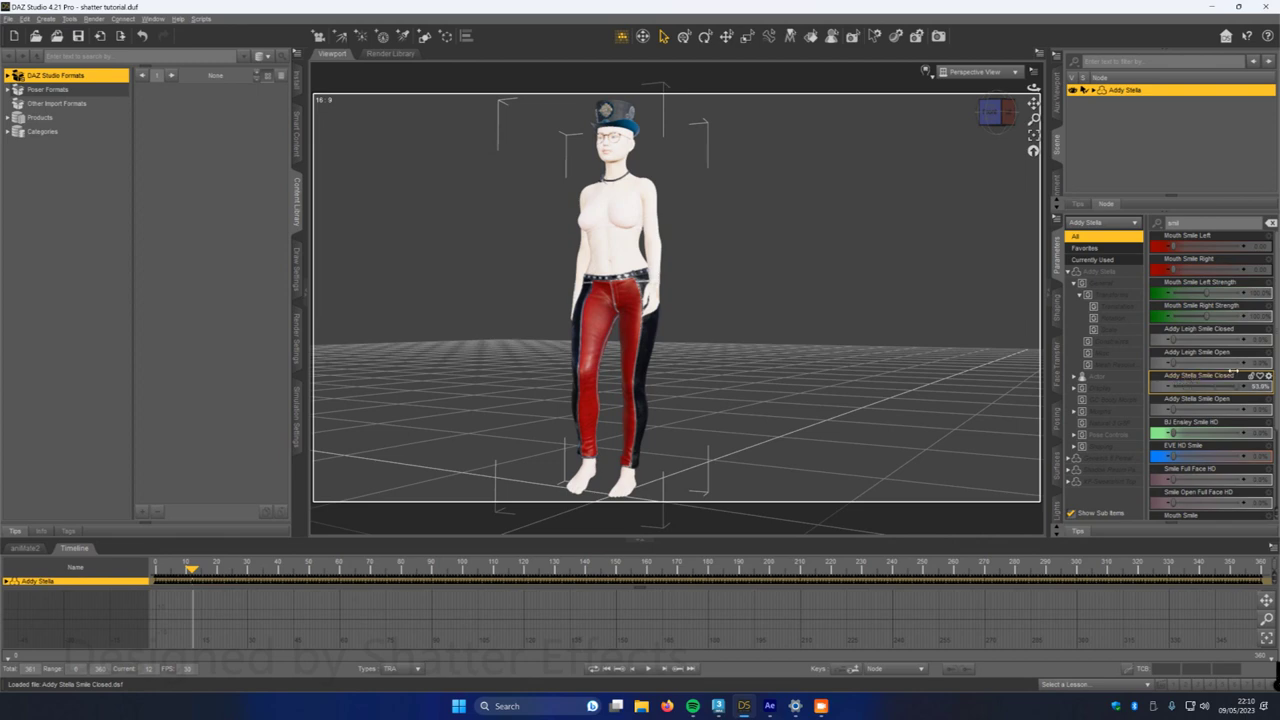
drag(1033, 104, 1055, 126)
scroll(588, 222, up, 5)
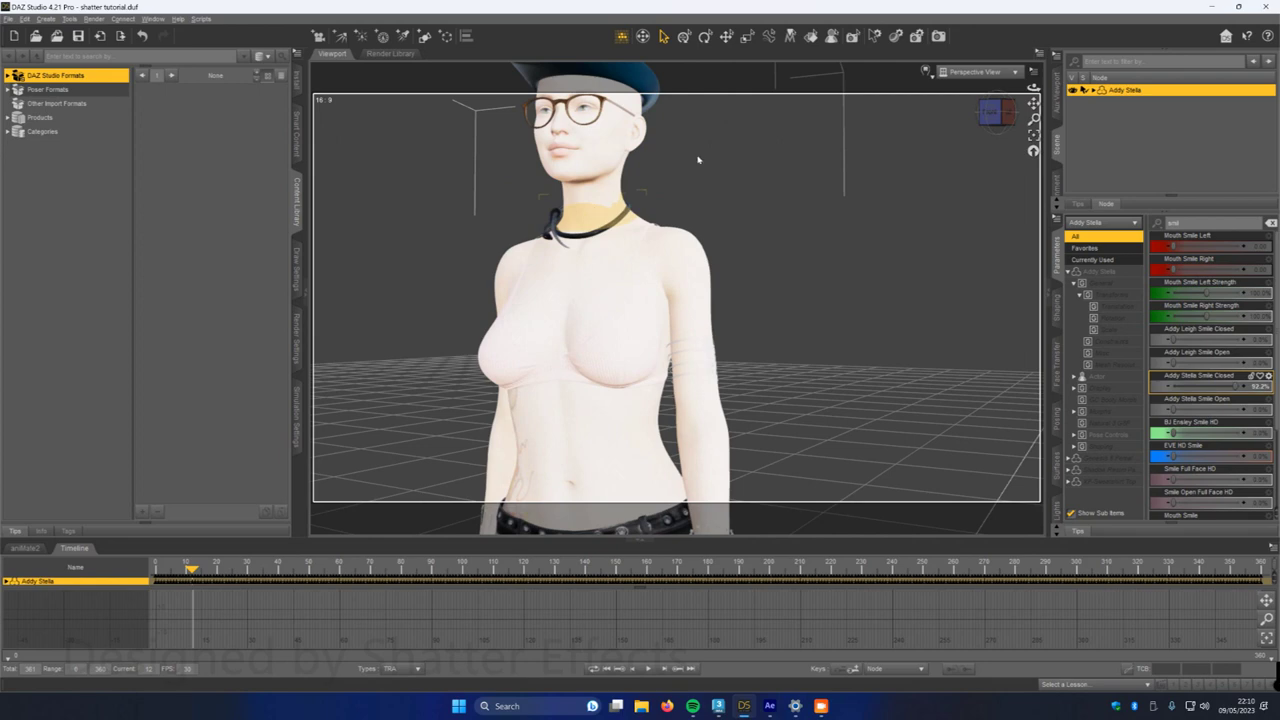
drag(1033, 104, 800, 186)
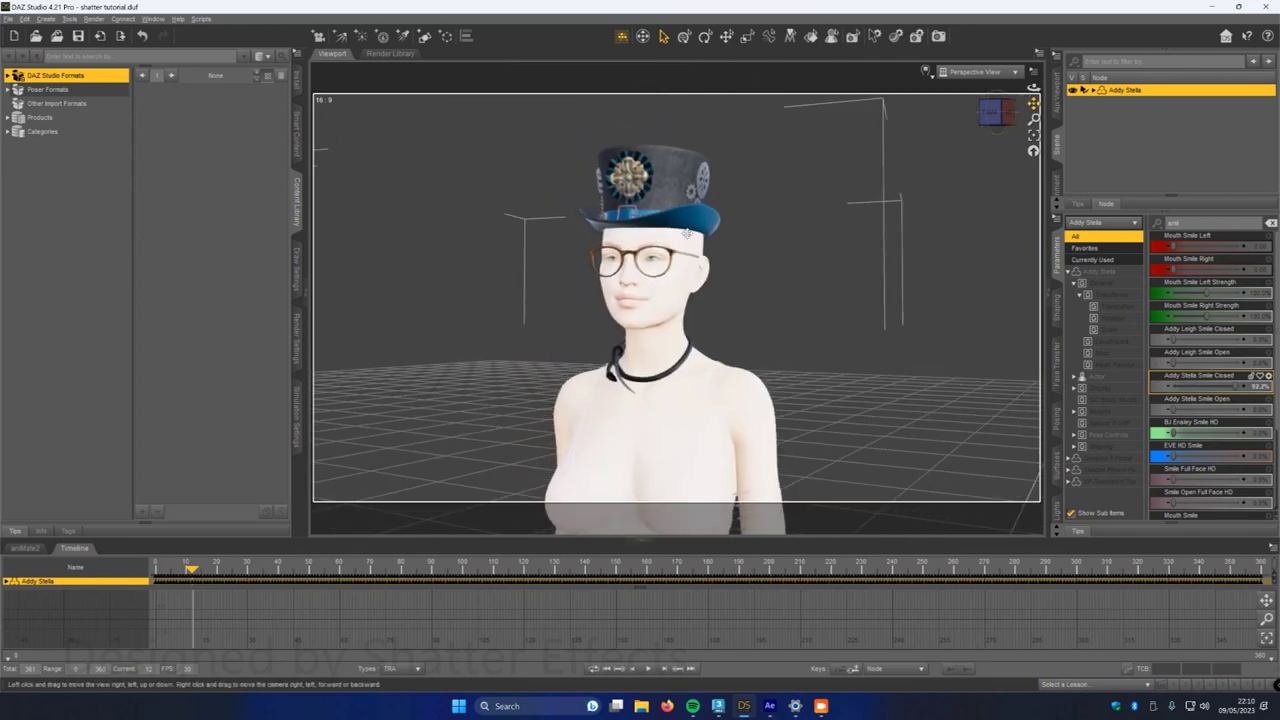
scroll(602, 271, up, 3)
drag(1033, 104, 1053, 148)
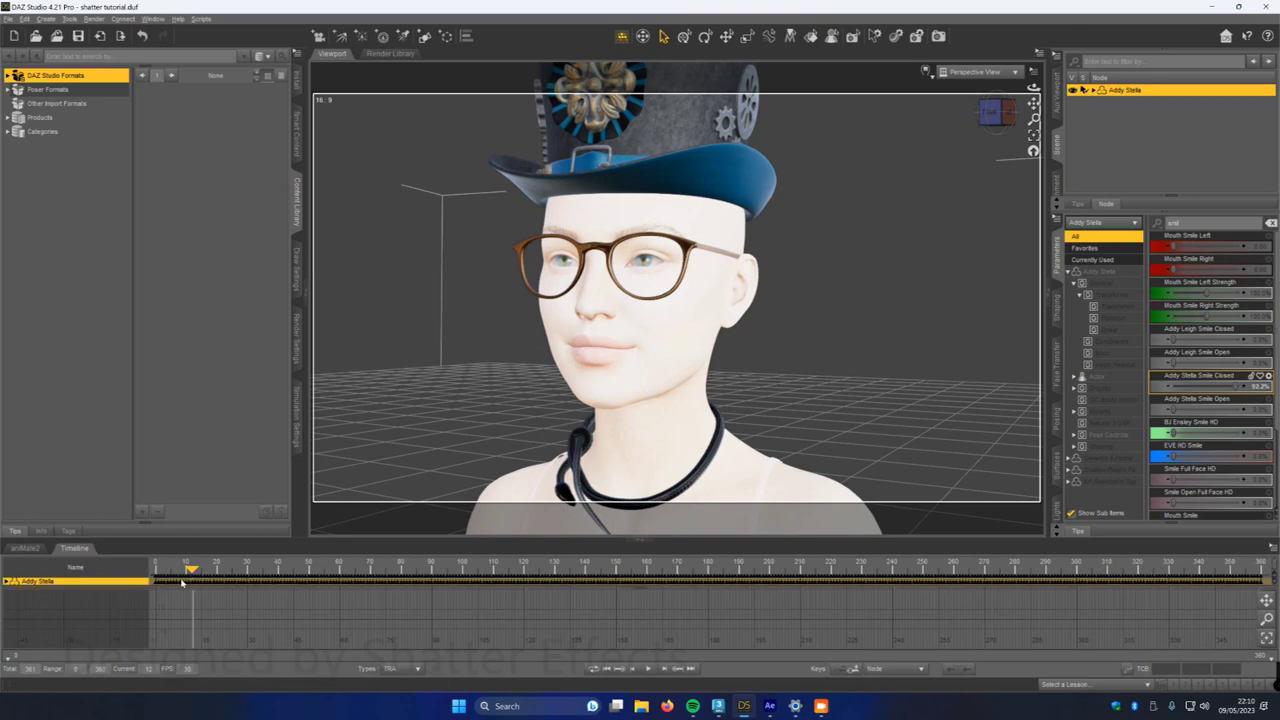
- At about frame 340, reduce Addy Stella Smile Closed to about 26%
drag(193, 570, 597, 555)
drag(743, 548, 1192, 550)
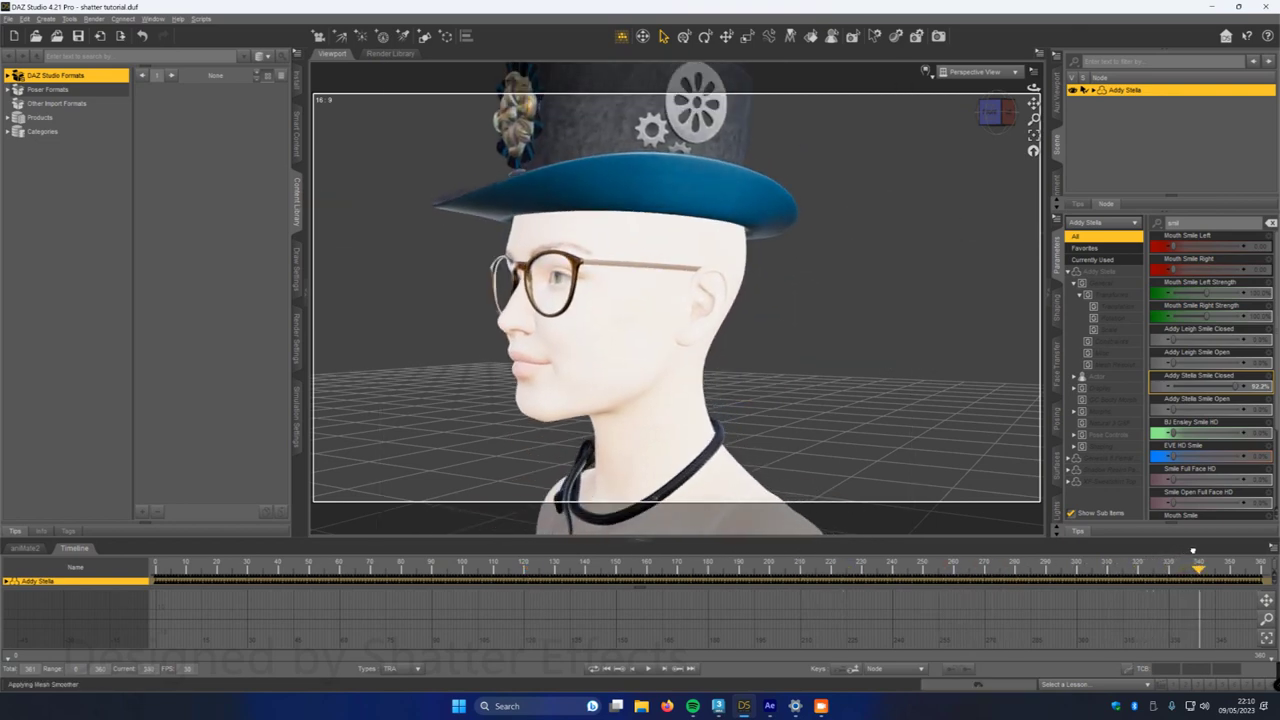
drag(1236, 386, 1190, 383)
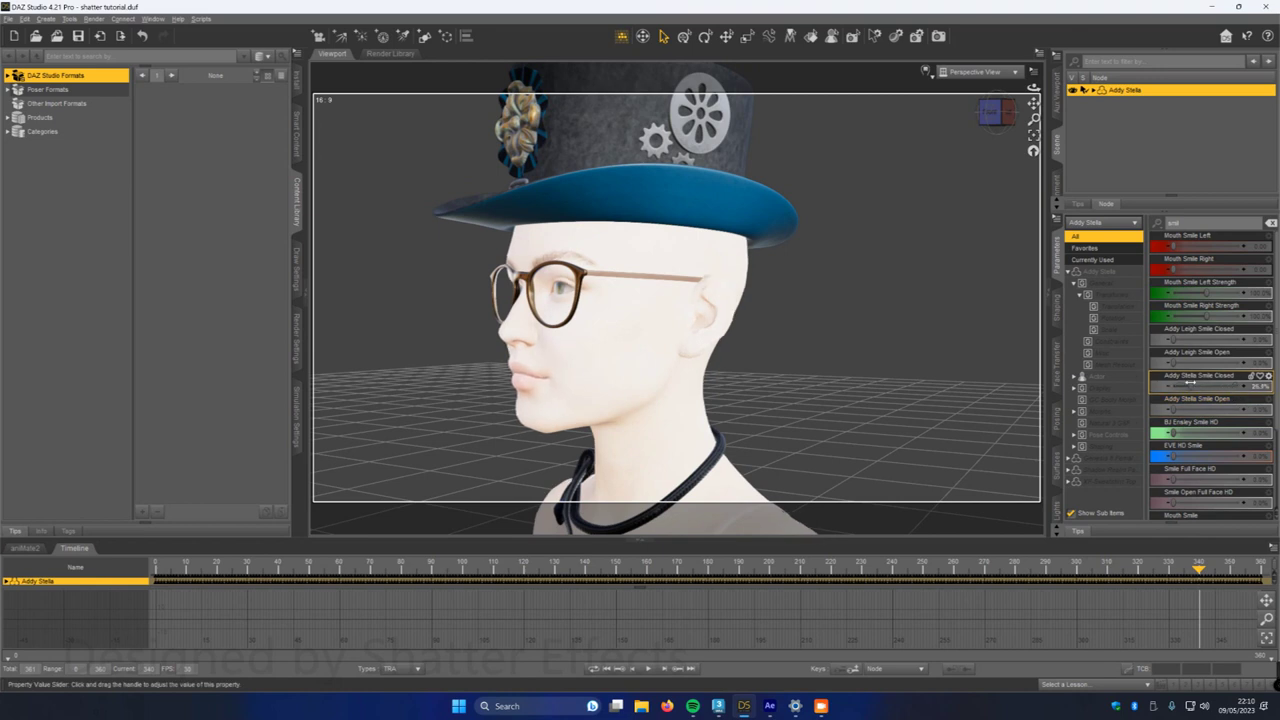
- Play back the animation with the smile, first on the face and again on more of the body, and return to frame 0
drag(1202, 565, 1060, 567)
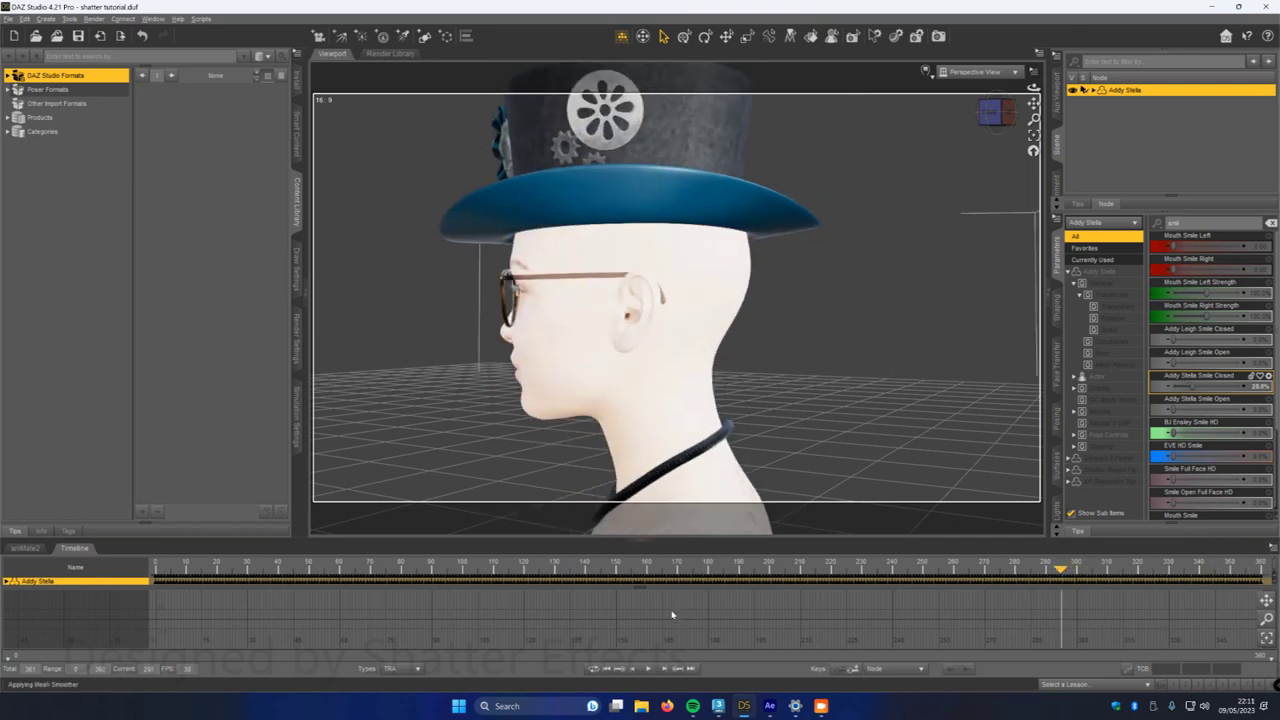
click(605, 669)
click(647, 670)
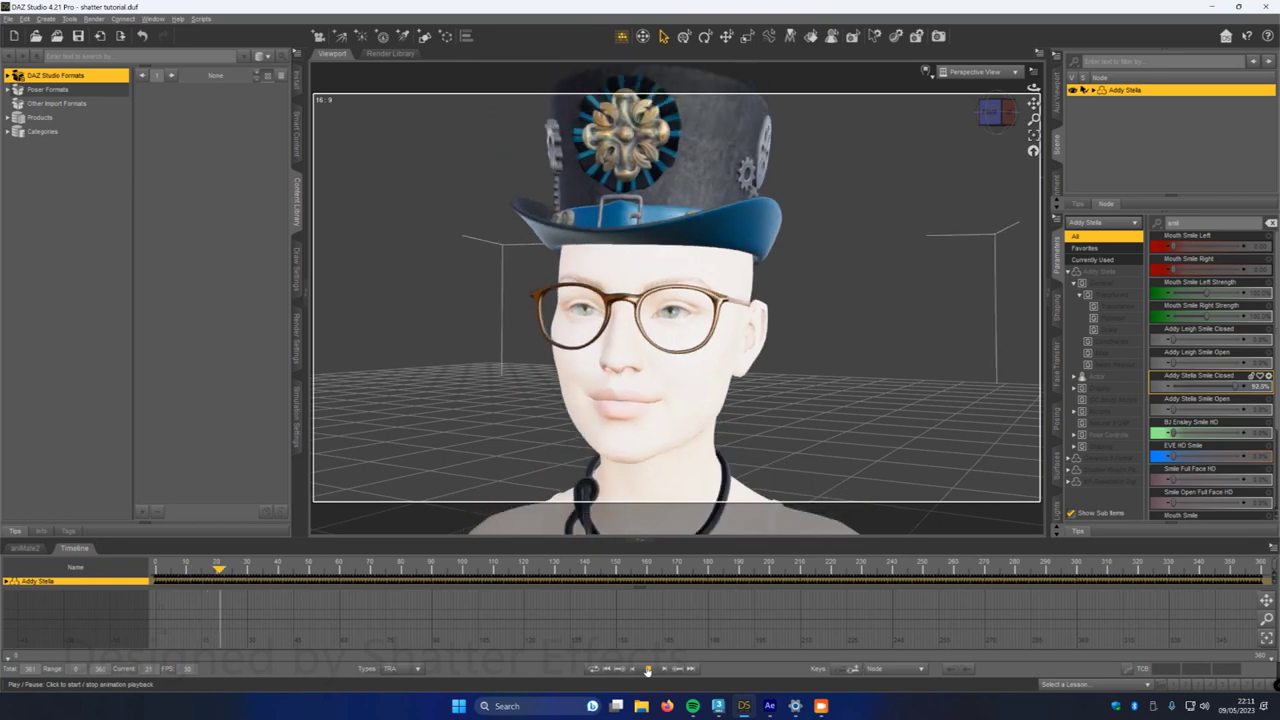
click(647, 670)
scroll(712, 324, down, 10)
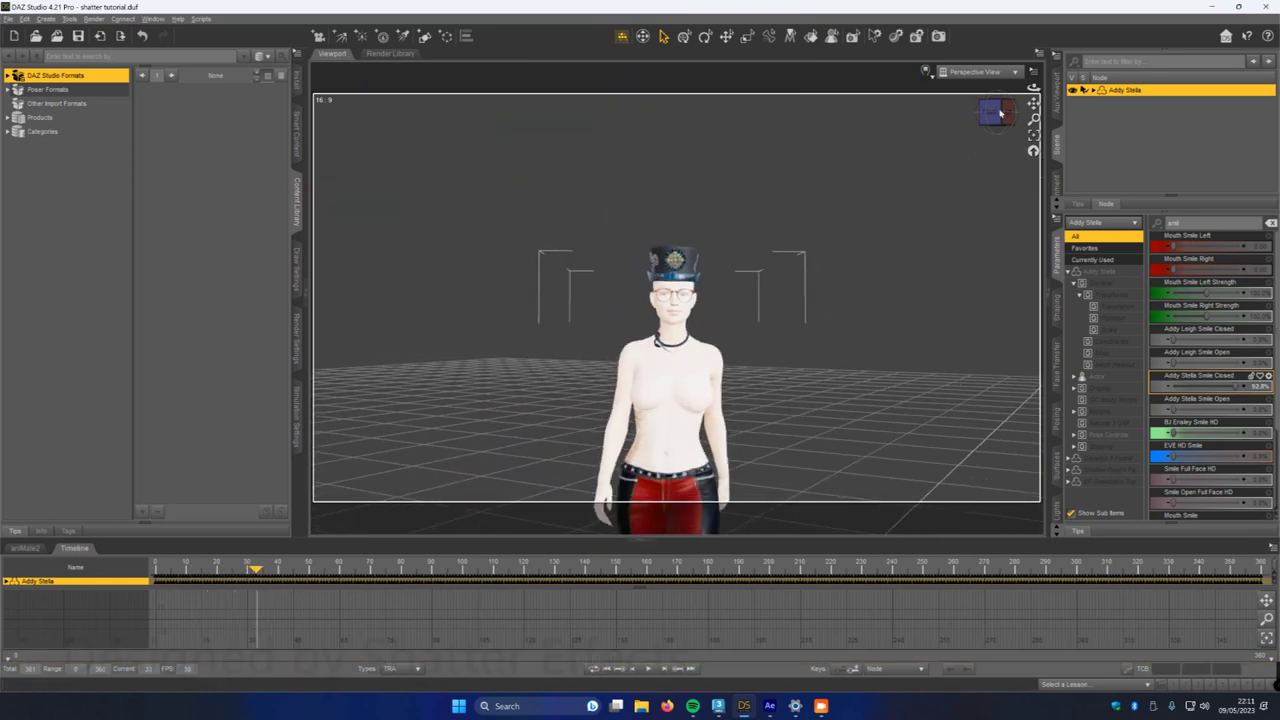
mouse_move(1033, 104)
mouse_down()
mouse_move(1003, 4)
mouse_move(1021, 108)
mouse_up()
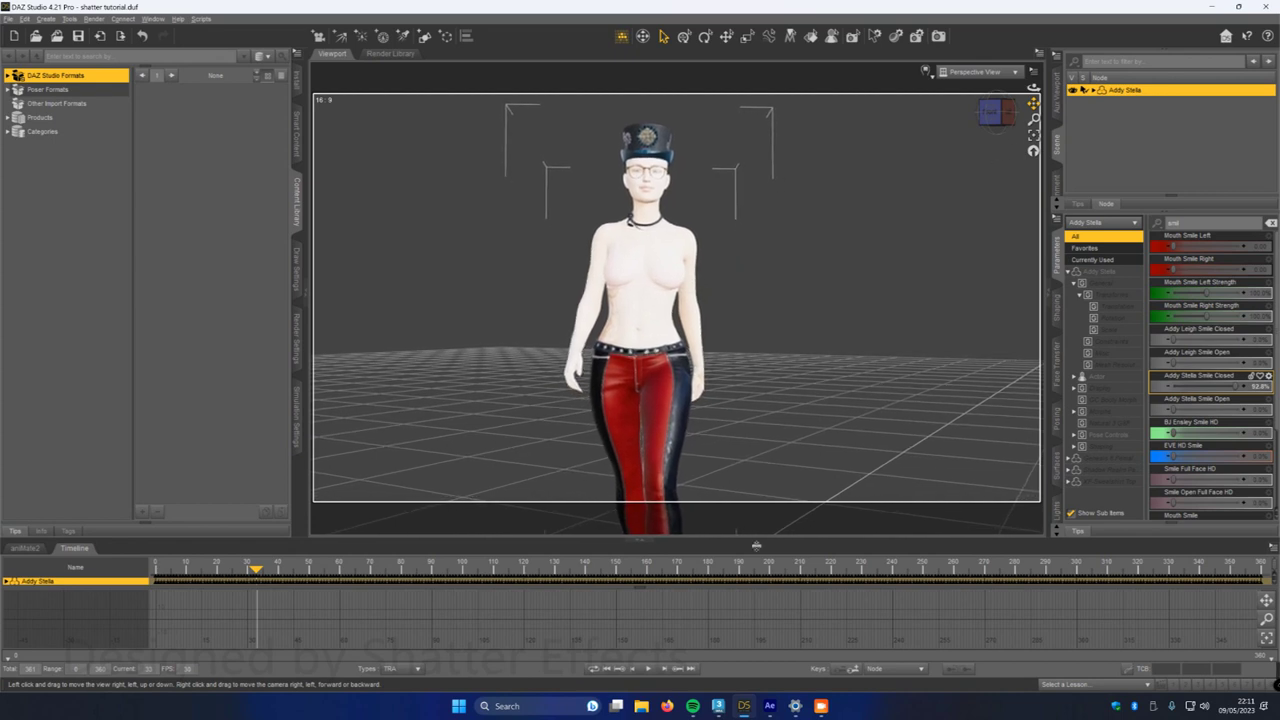
click(648, 669)
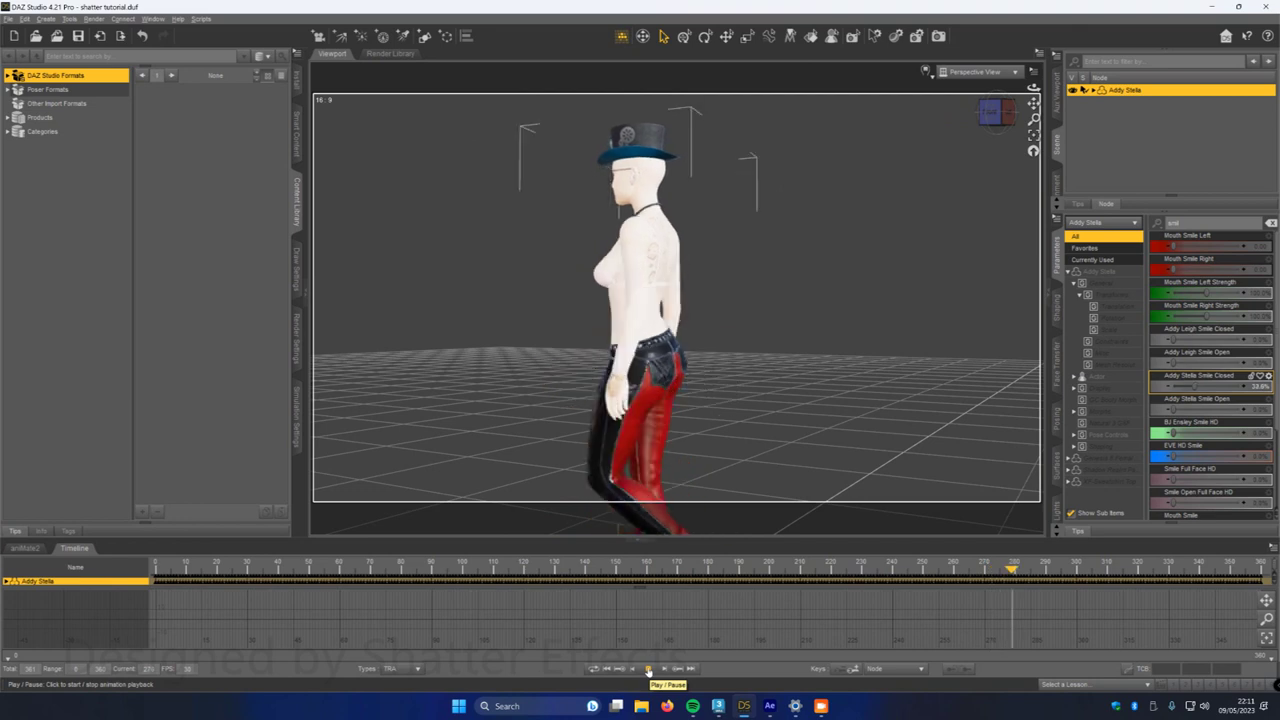
click(670, 667)
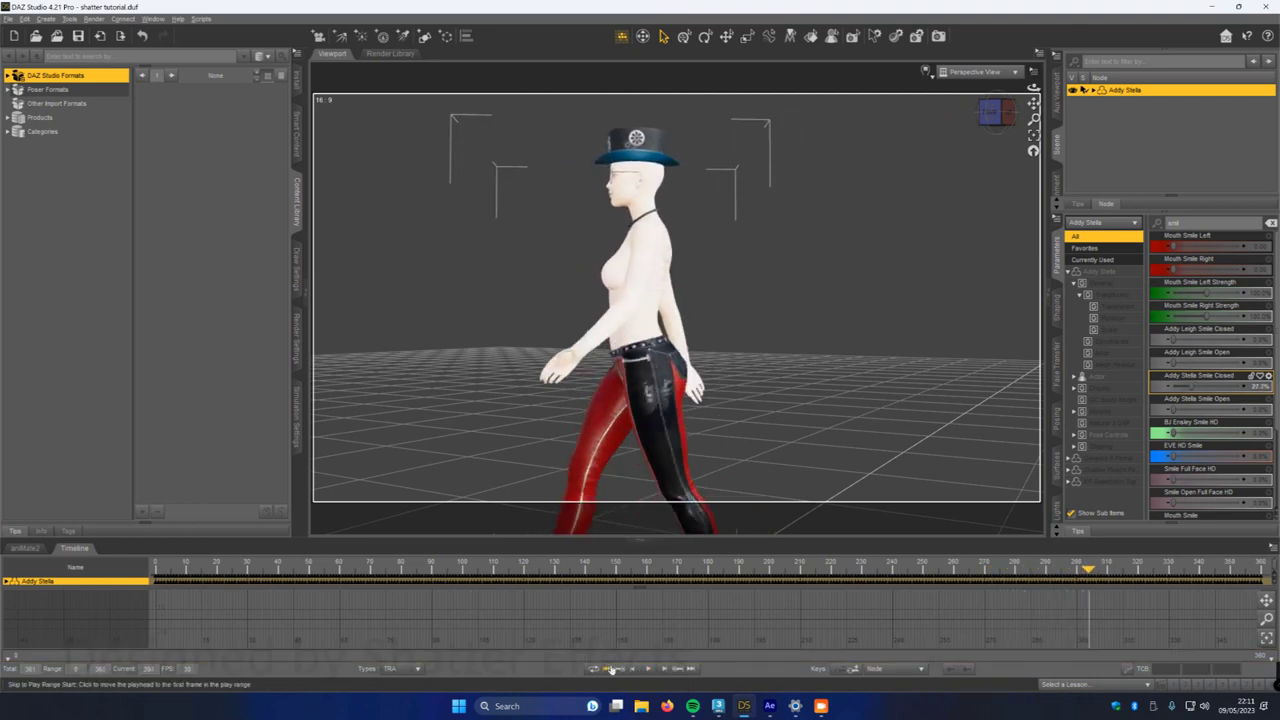
click(608, 668)
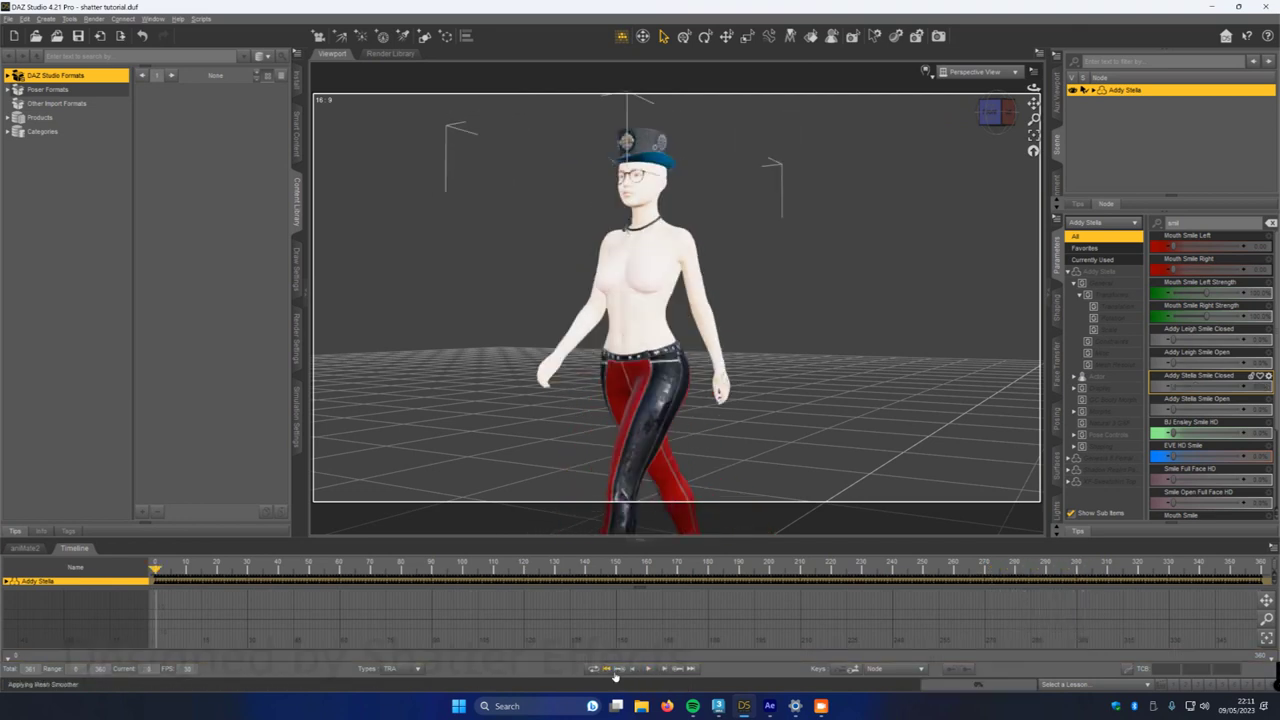
- Select the Addy Stella figure with all its child nodes and start an Autodesk FBX export named "de" in the shatter tut folder
right_click(1131, 93)
click(1078, 102)
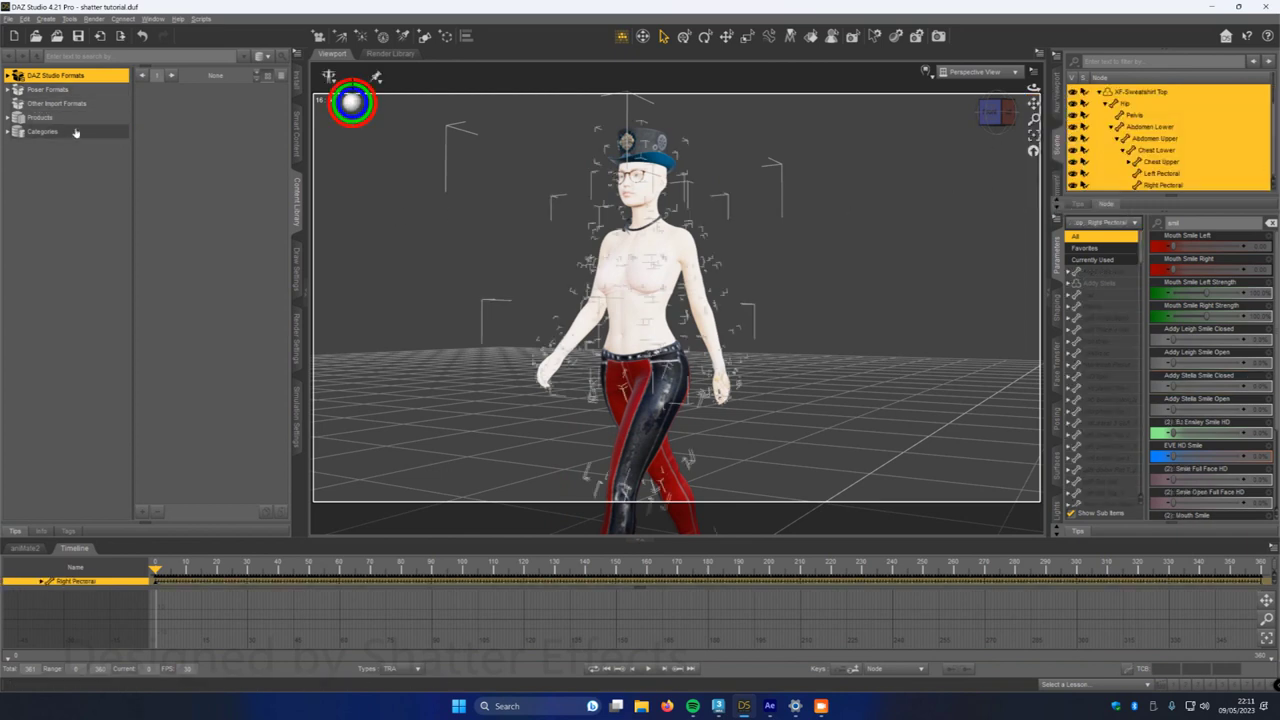
click(8, 19)
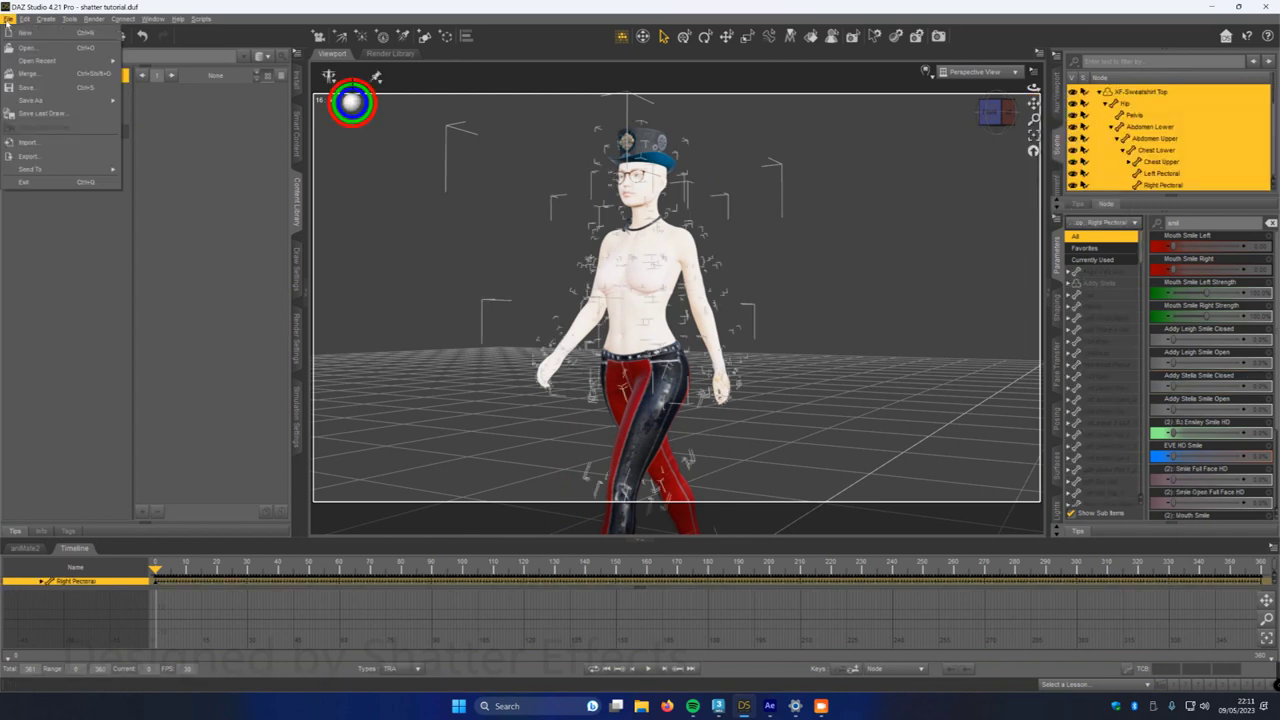
click(30, 156)
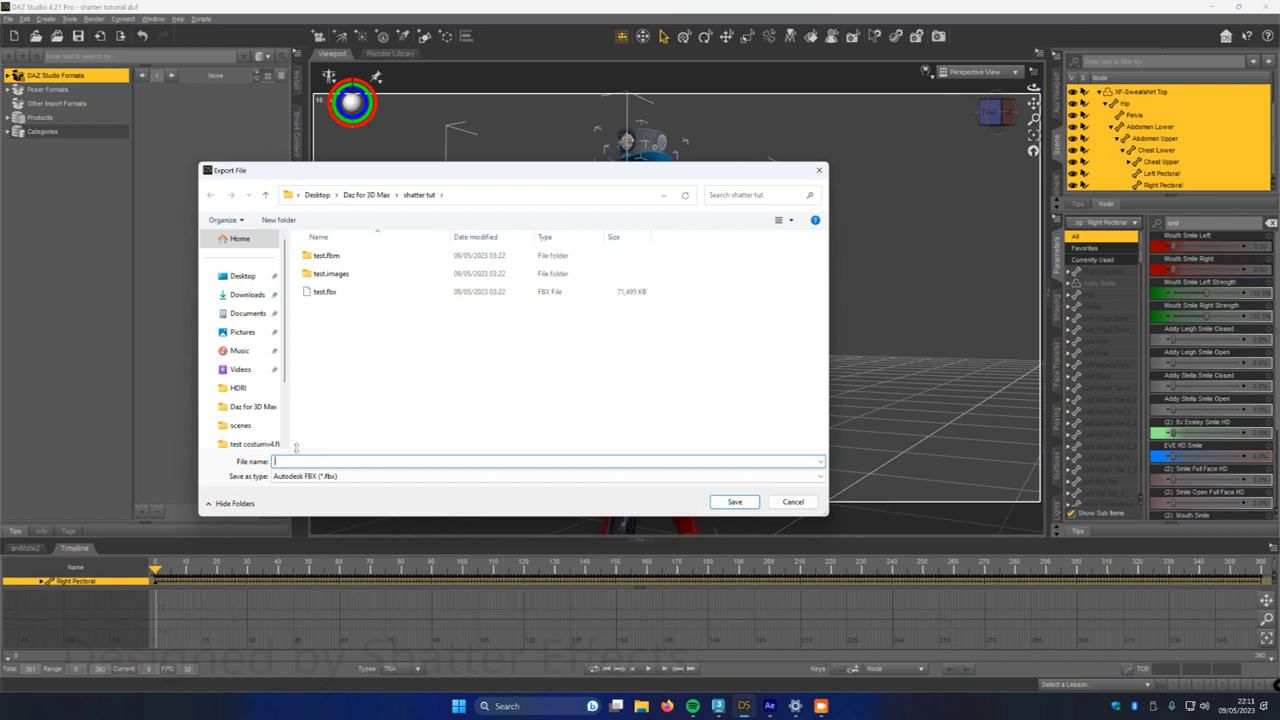
text(de)
click(734, 501)
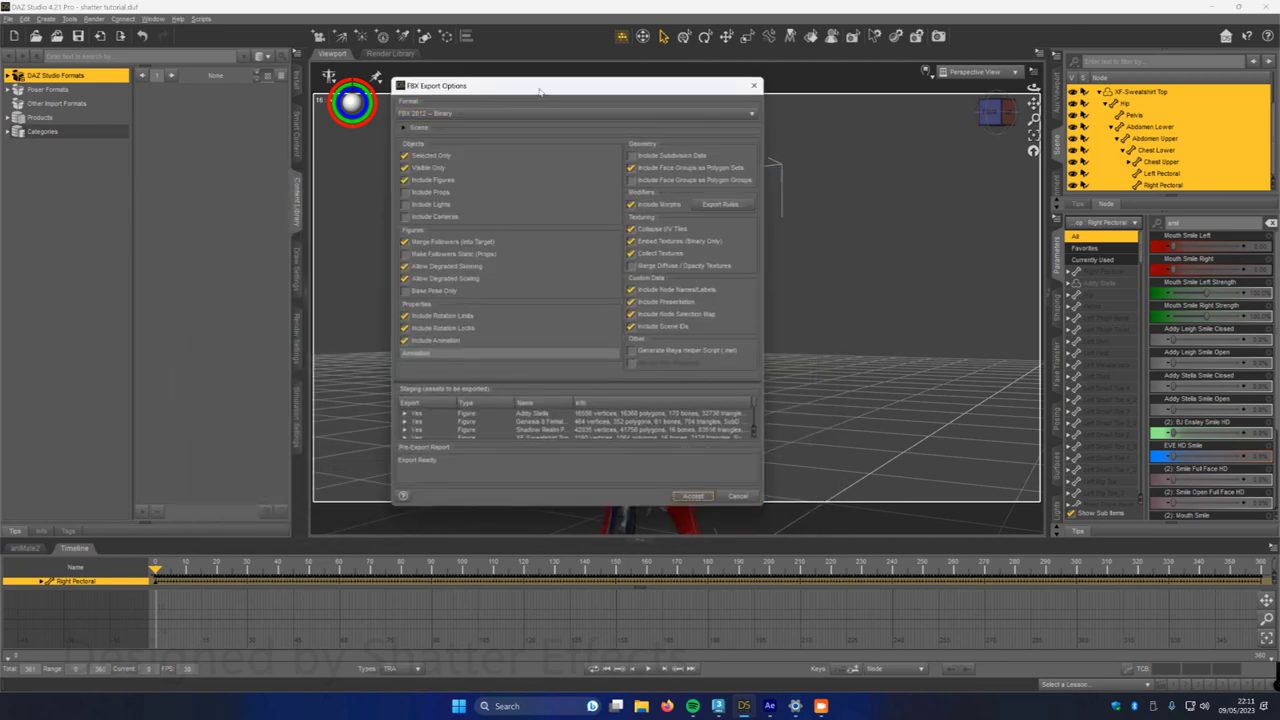
- Review the FBX format list and object options, keeping FBX 2012 -- Binary with Selected Only, Visible Only and Include Figures enabled
drag(534, 90, 631, 197)
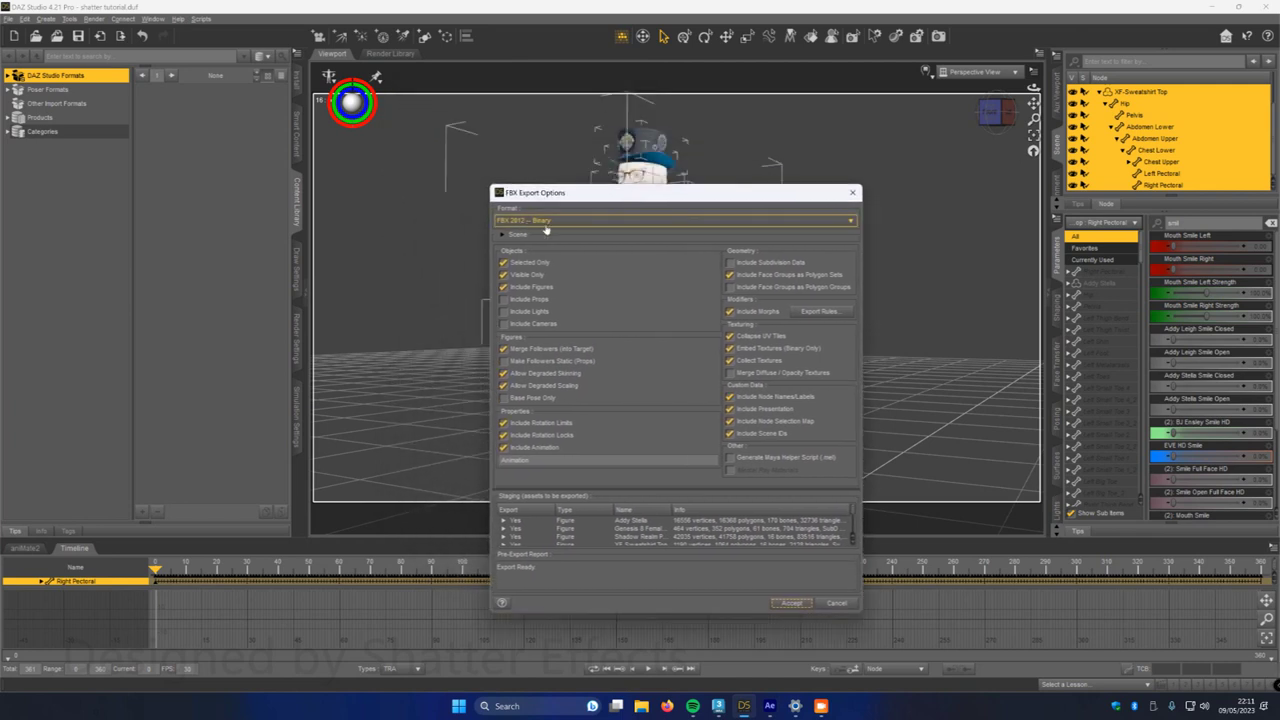
click(548, 222)
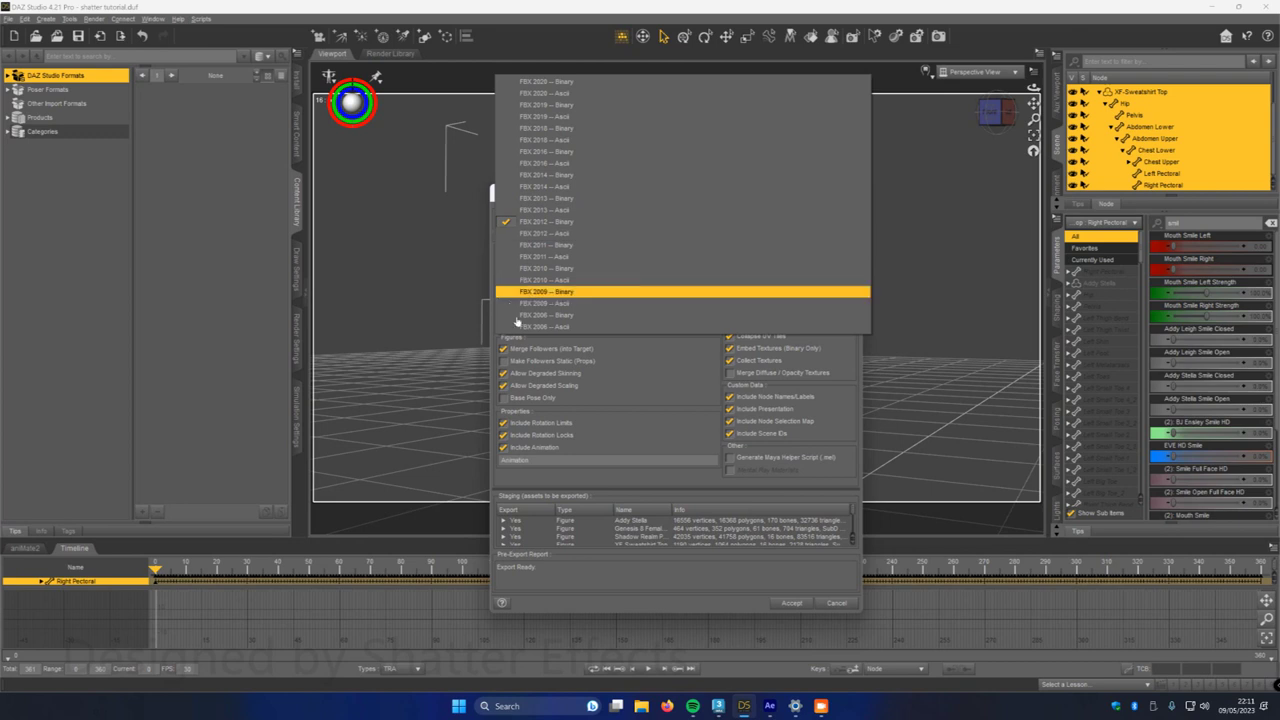
click(520, 481)
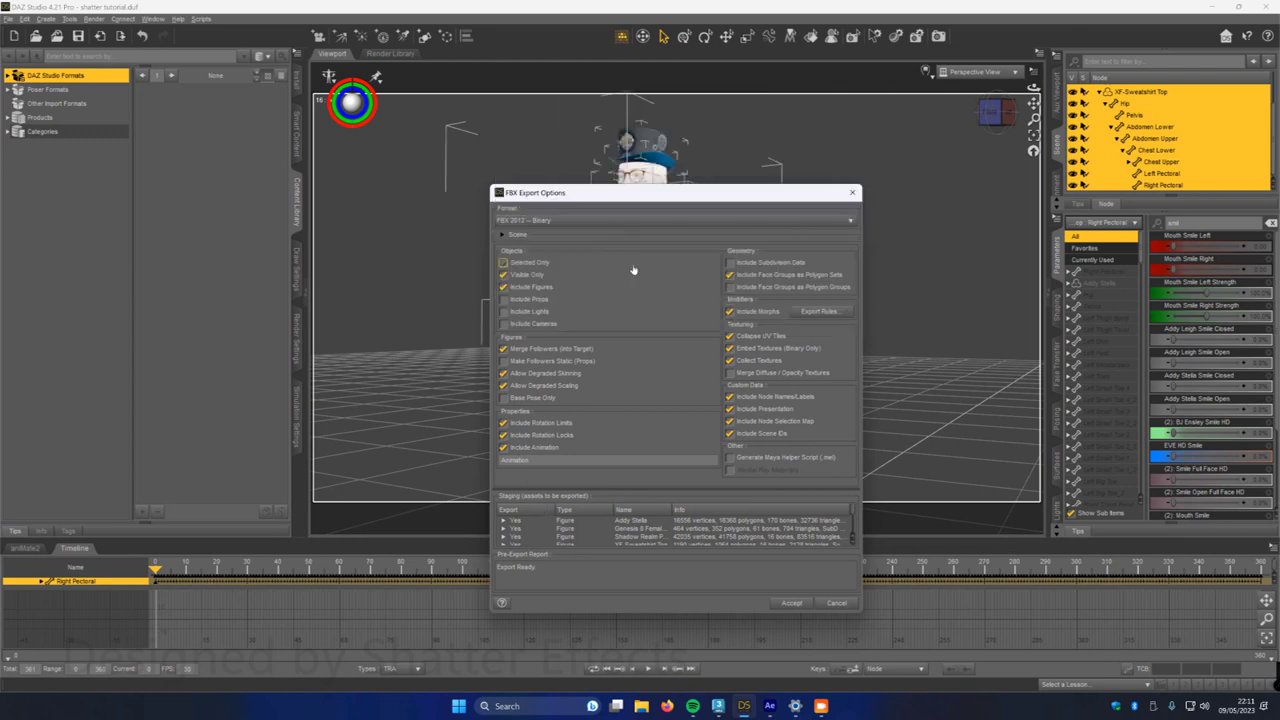
click(504, 274)
click(525, 276)
click(502, 349)
click(575, 355)
drag(658, 194, 929, 242)
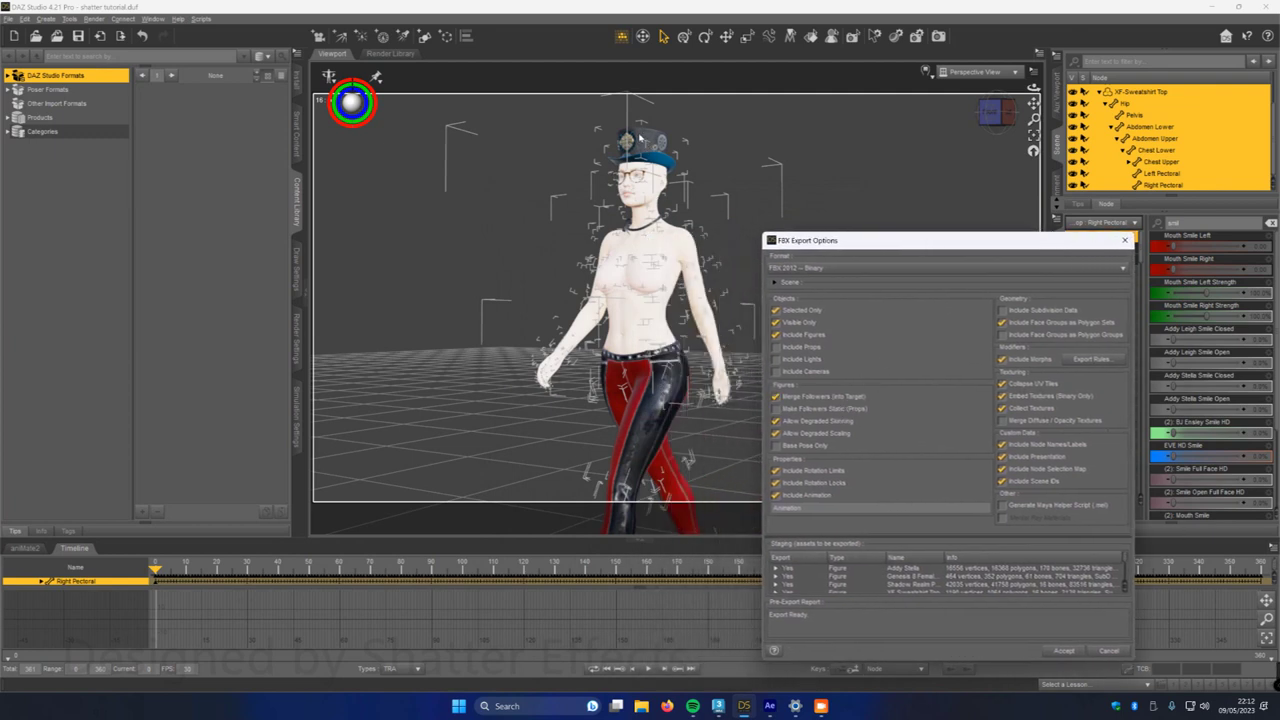
- Keep Merge Followers, Allow Degraded Skinning, Allow Degraded Scaling and Include Node Selection Map enabled, and accept the FBX export
click(776, 398)
click(776, 397)
click(805, 398)
click(855, 399)
click(848, 433)
click(832, 434)
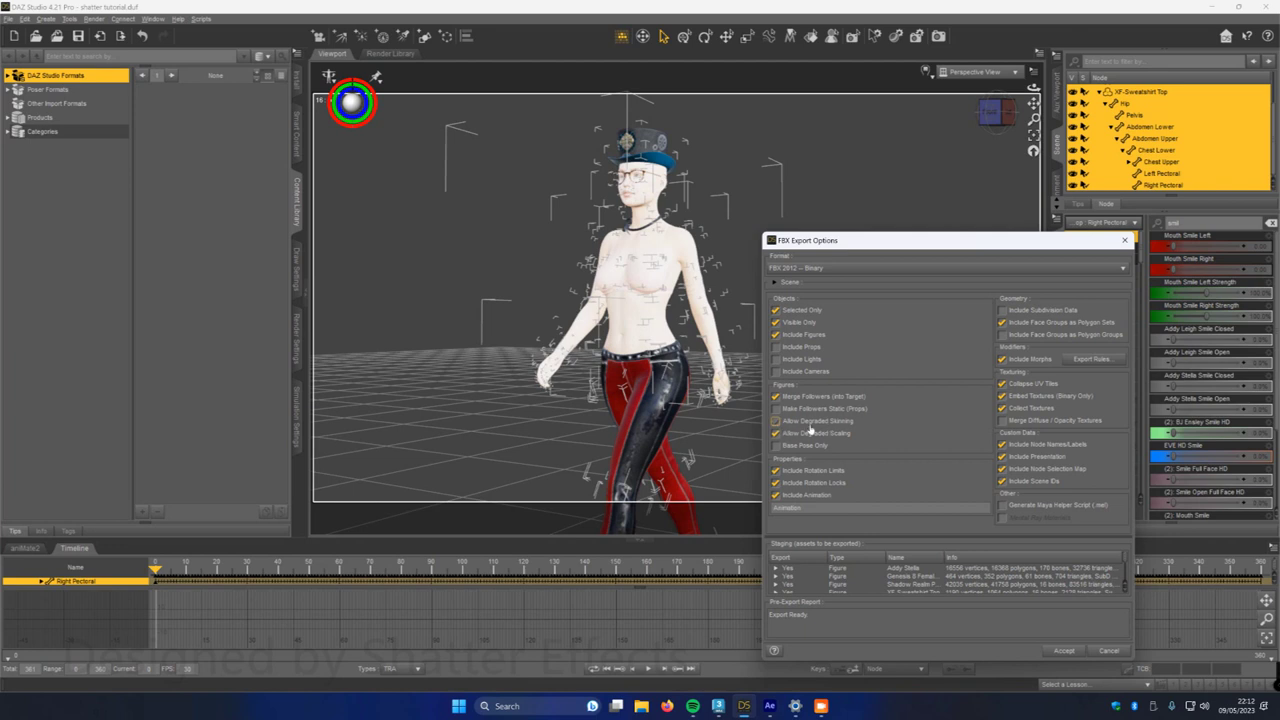
click(1003, 468)
click(1003, 468)
drag(974, 242, 352, 181)
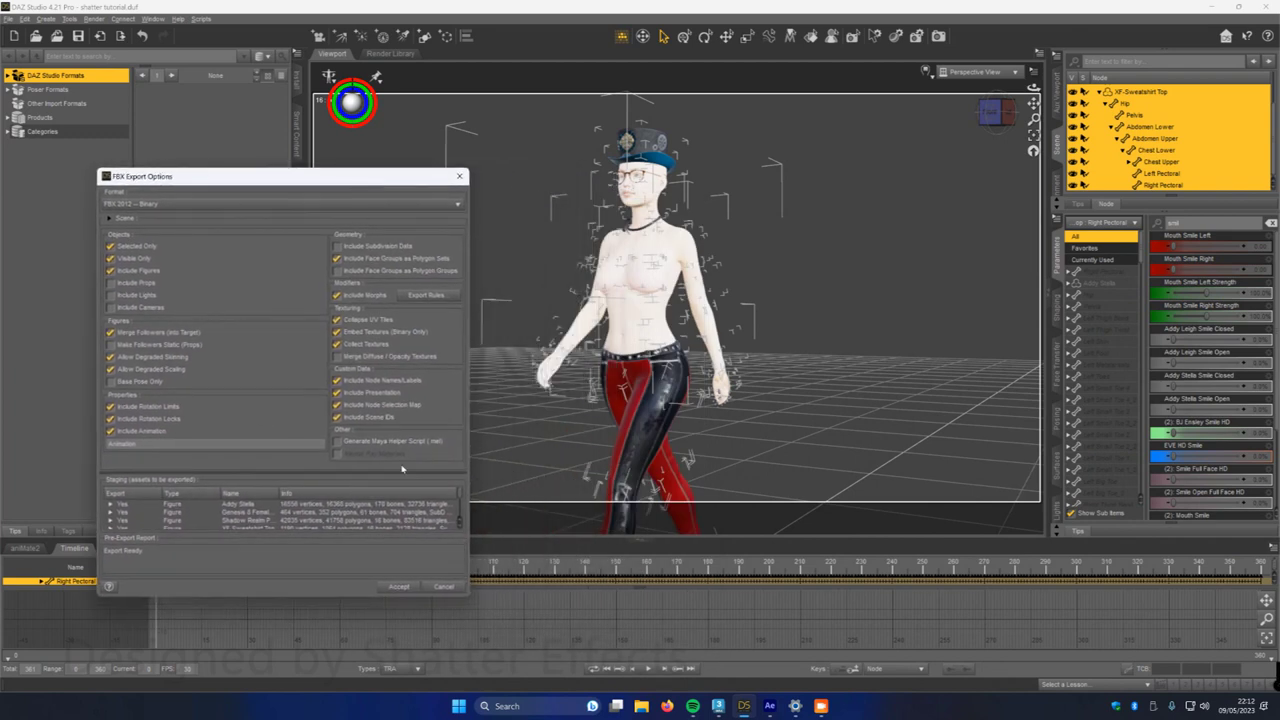
click(400, 587)
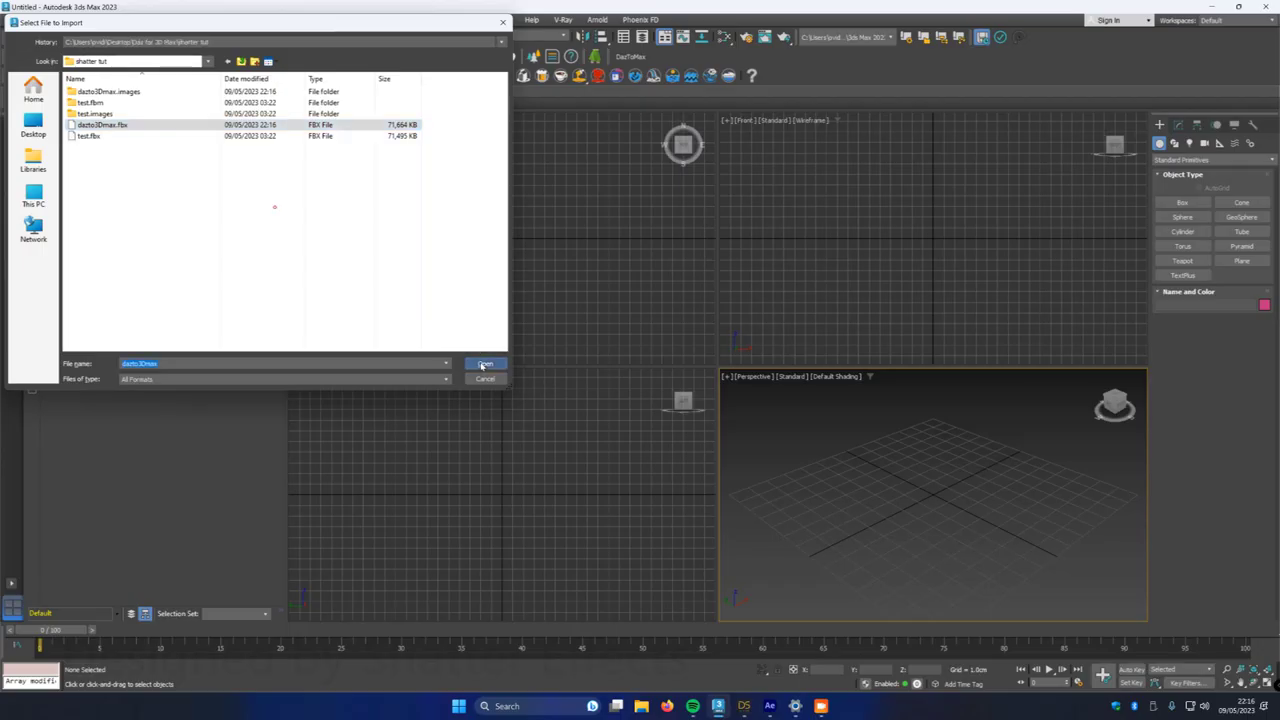
- In 3ds Max, open dazto3Dmax.fbx from the shatter tut folder for import and review its animation, deformation and bone creation settings
click(486, 363)
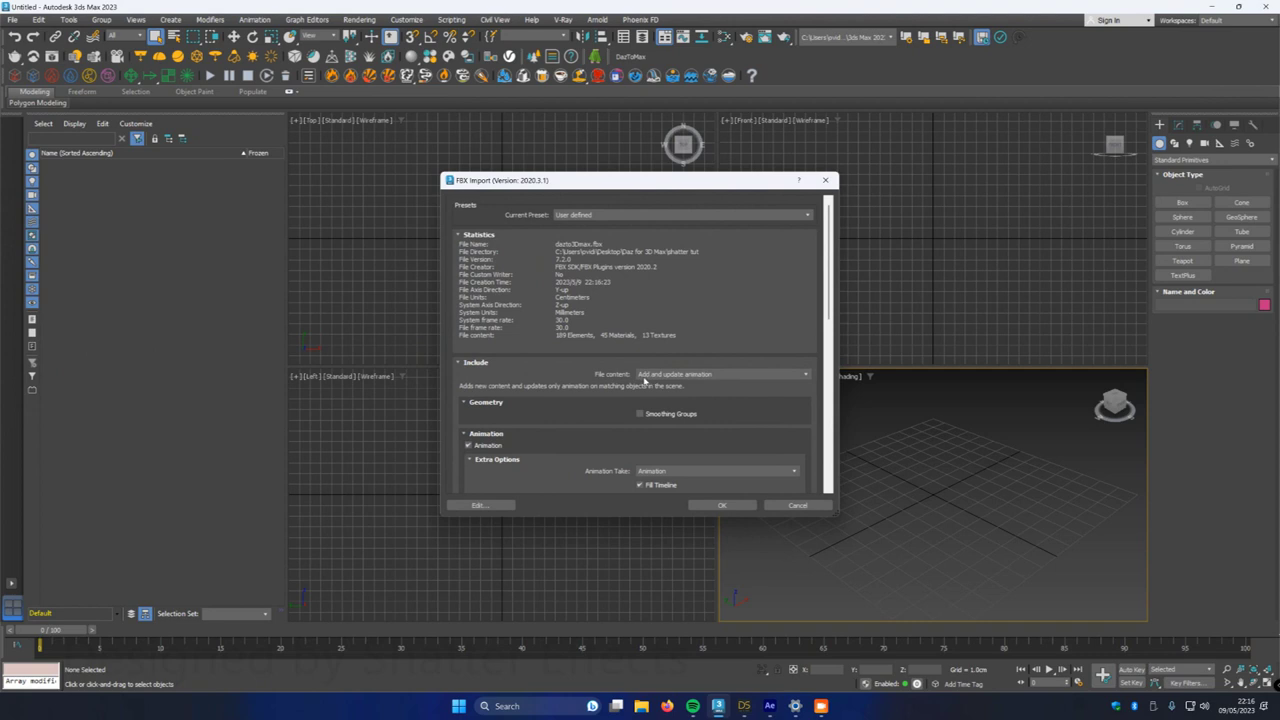
drag(825, 287, 828, 342)
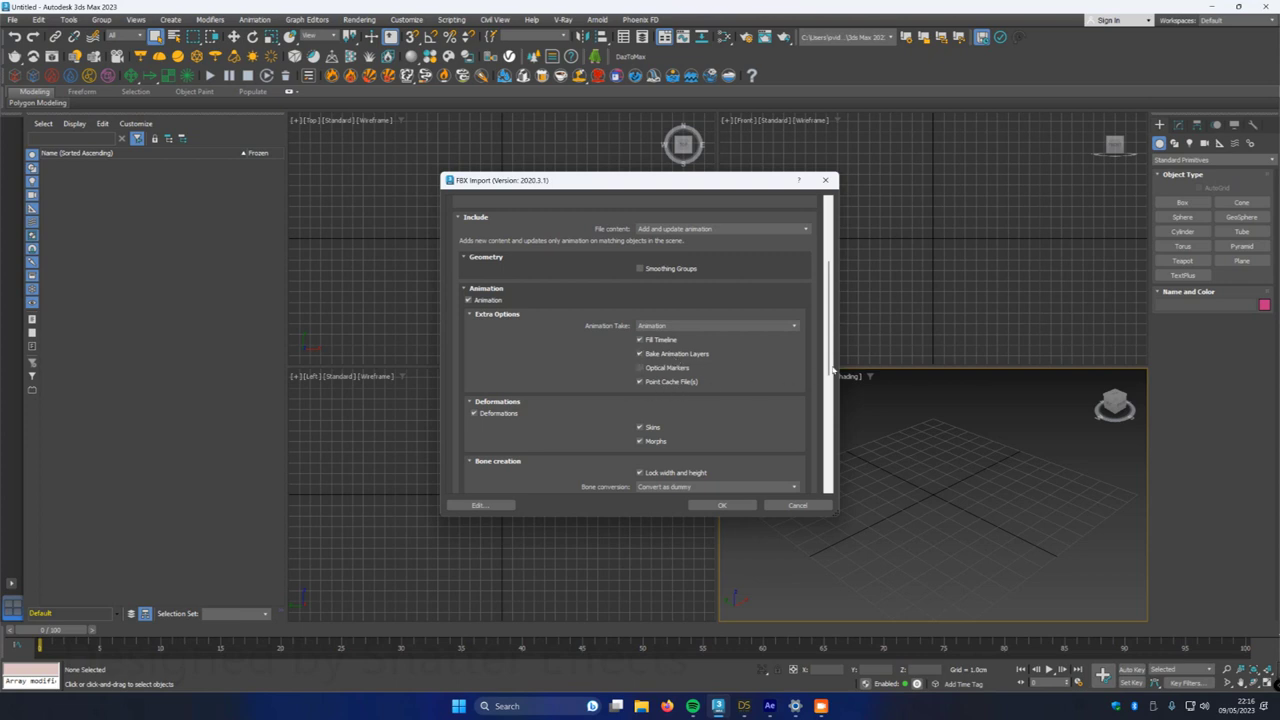
scroll(815, 376, down, 2)
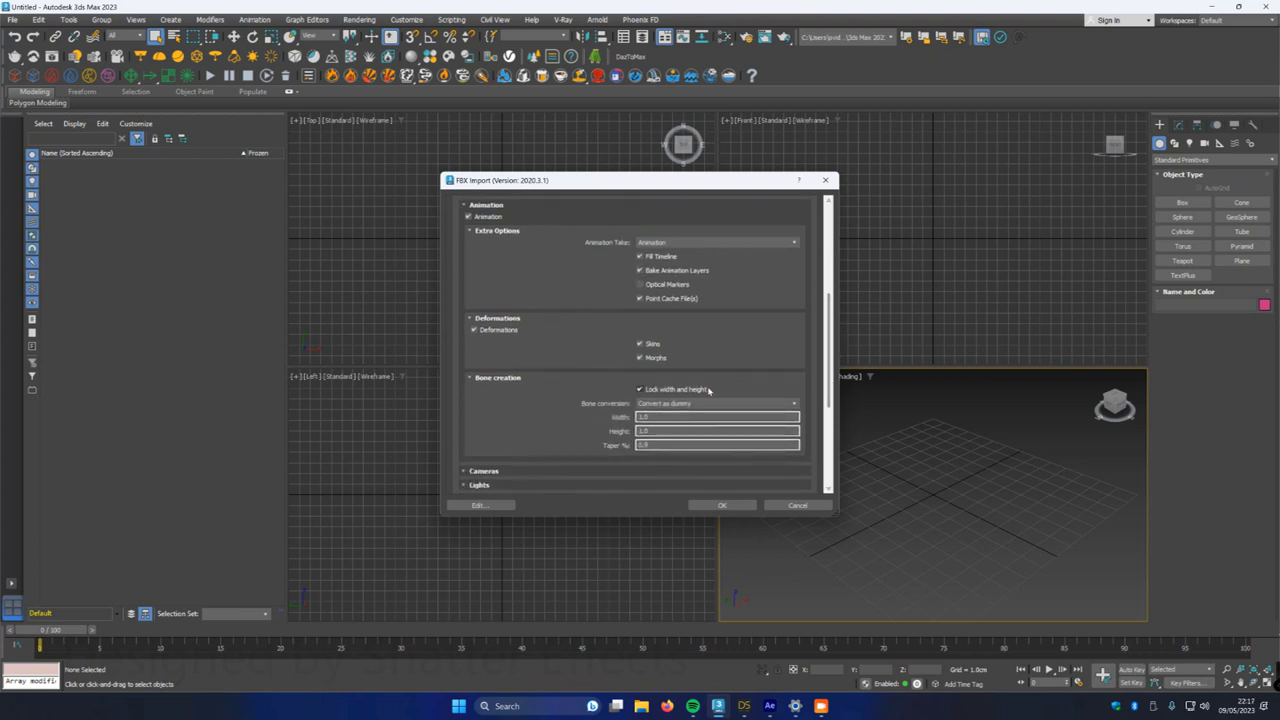
drag(829, 360, 842, 224)
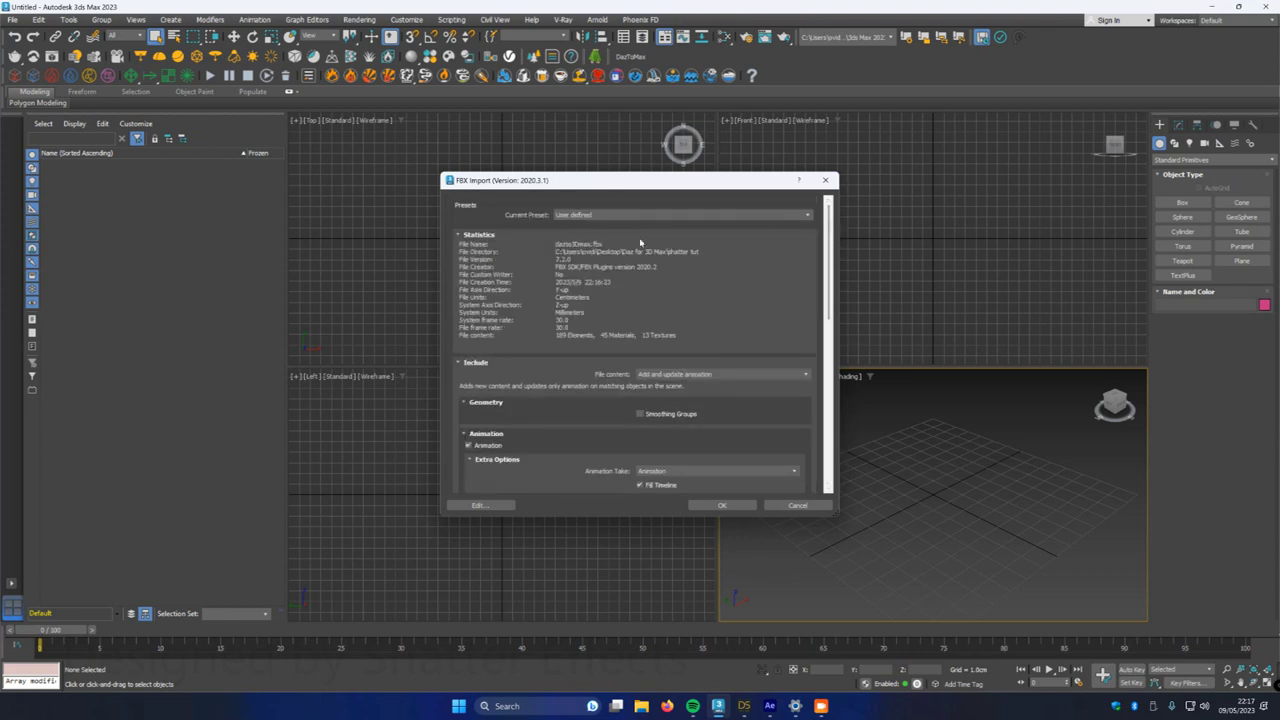
scroll(643, 311, down, 4)
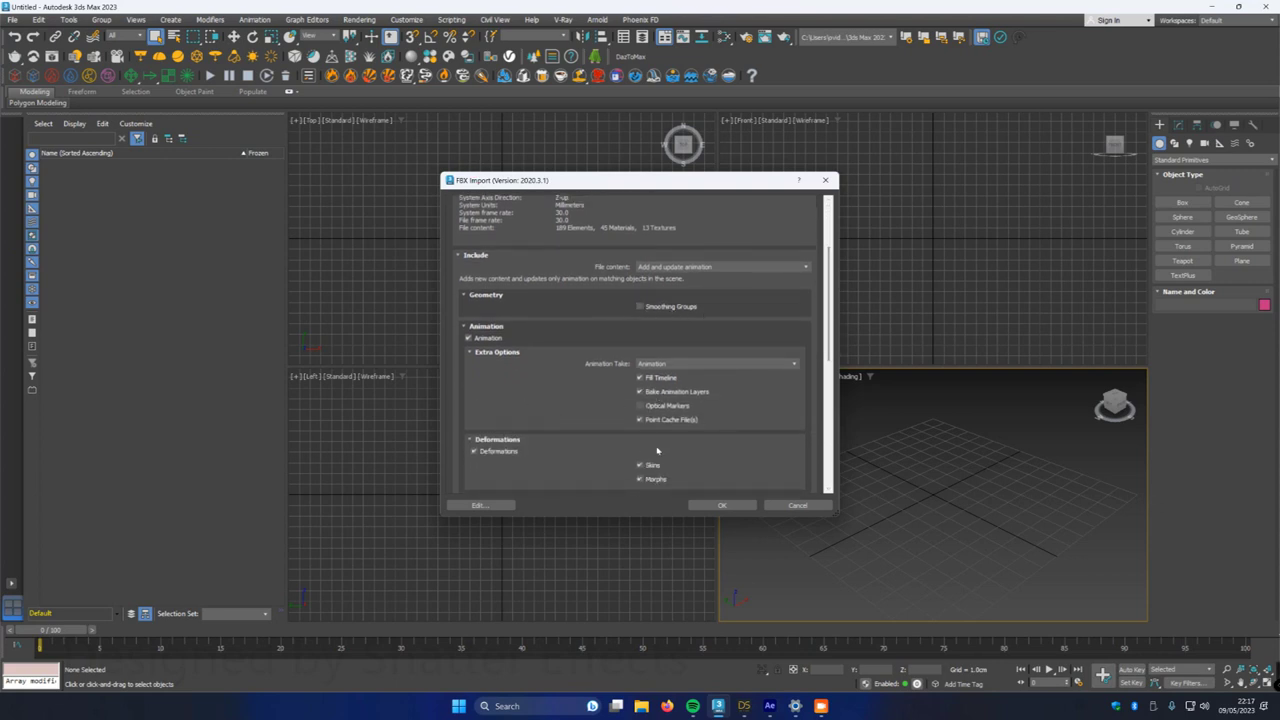
- Expand the Cameras and Lights import options, keep both enabled with automatic unit conversion, and import the FBX character
drag(829, 326, 795, 434)
click(464, 326)
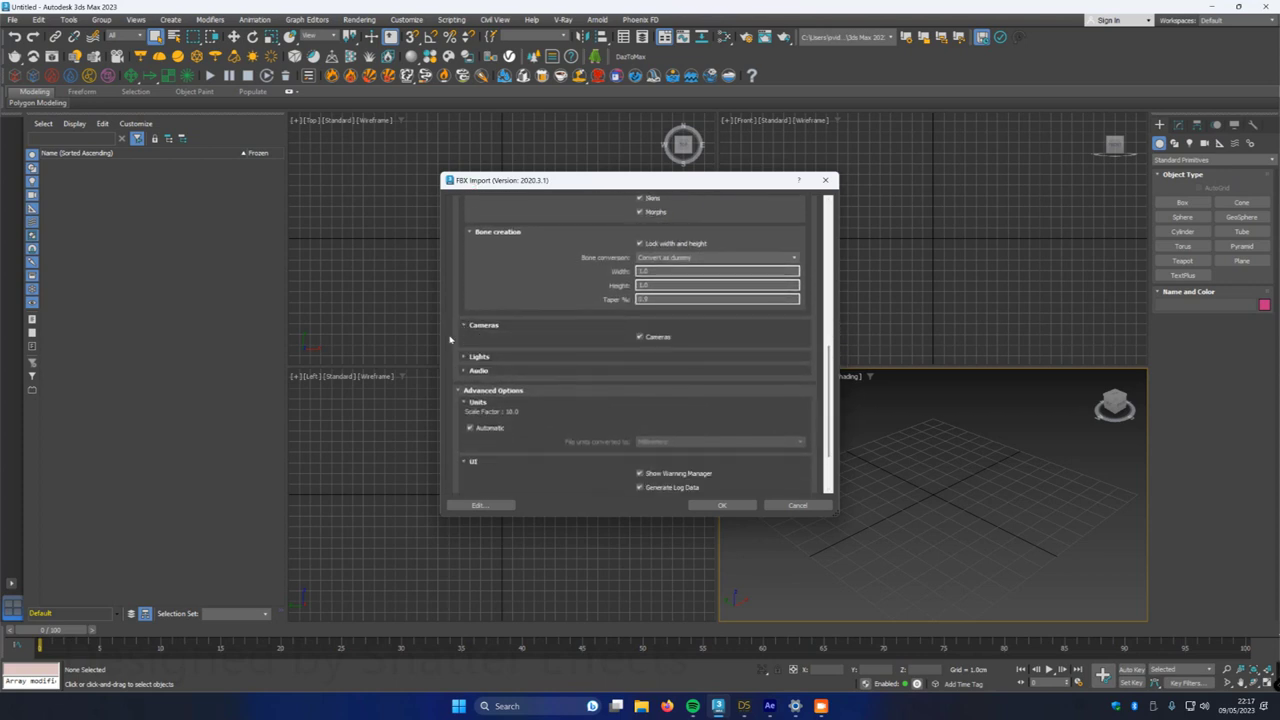
click(463, 357)
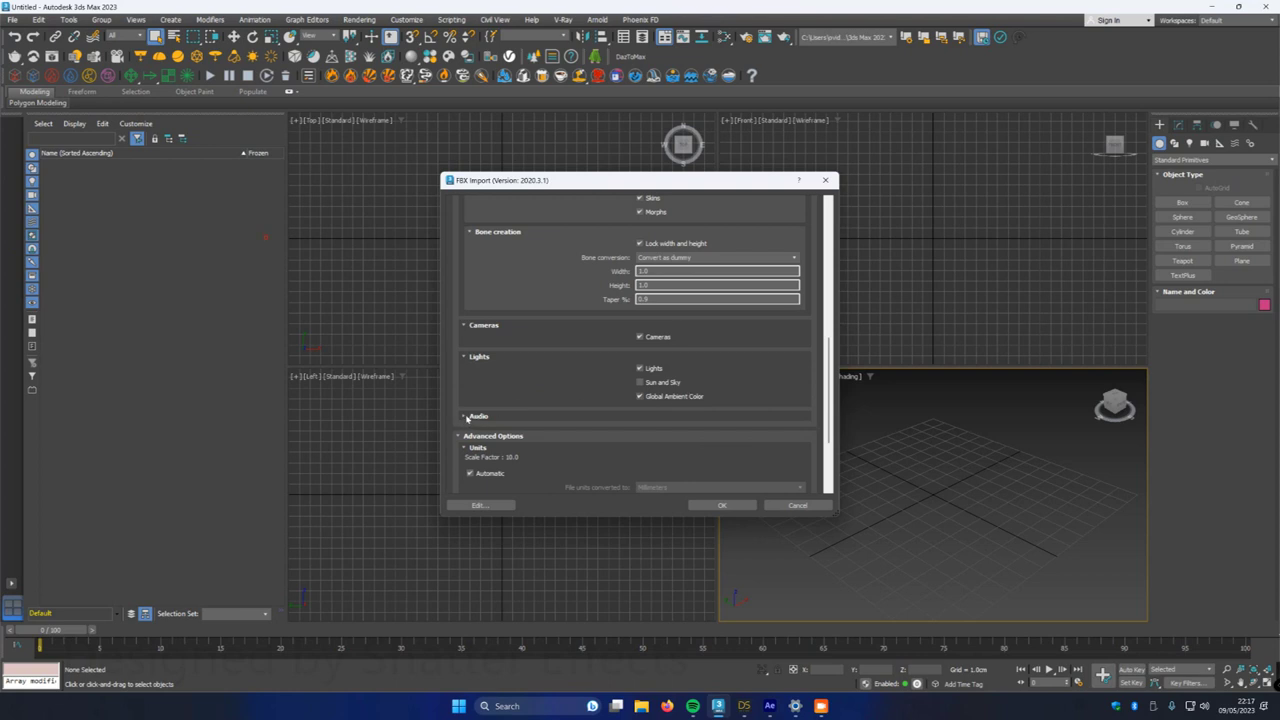
scroll(831, 380, down, 3)
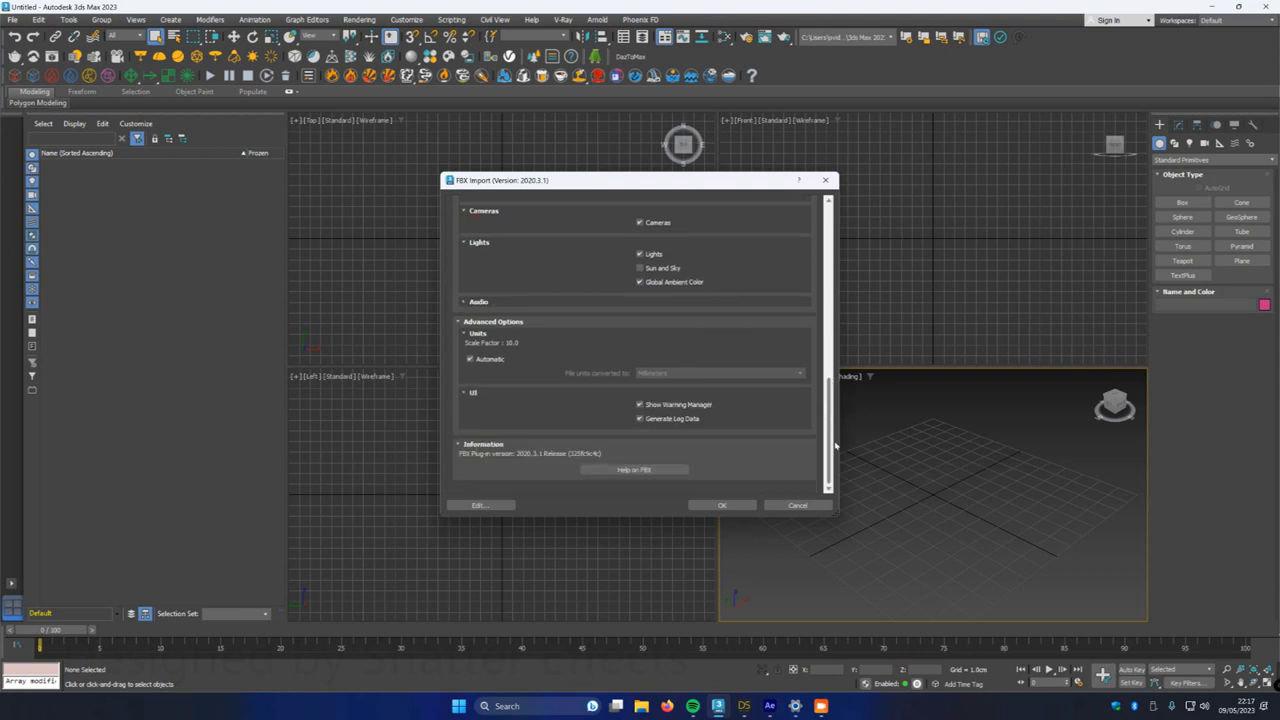
click(722, 505)
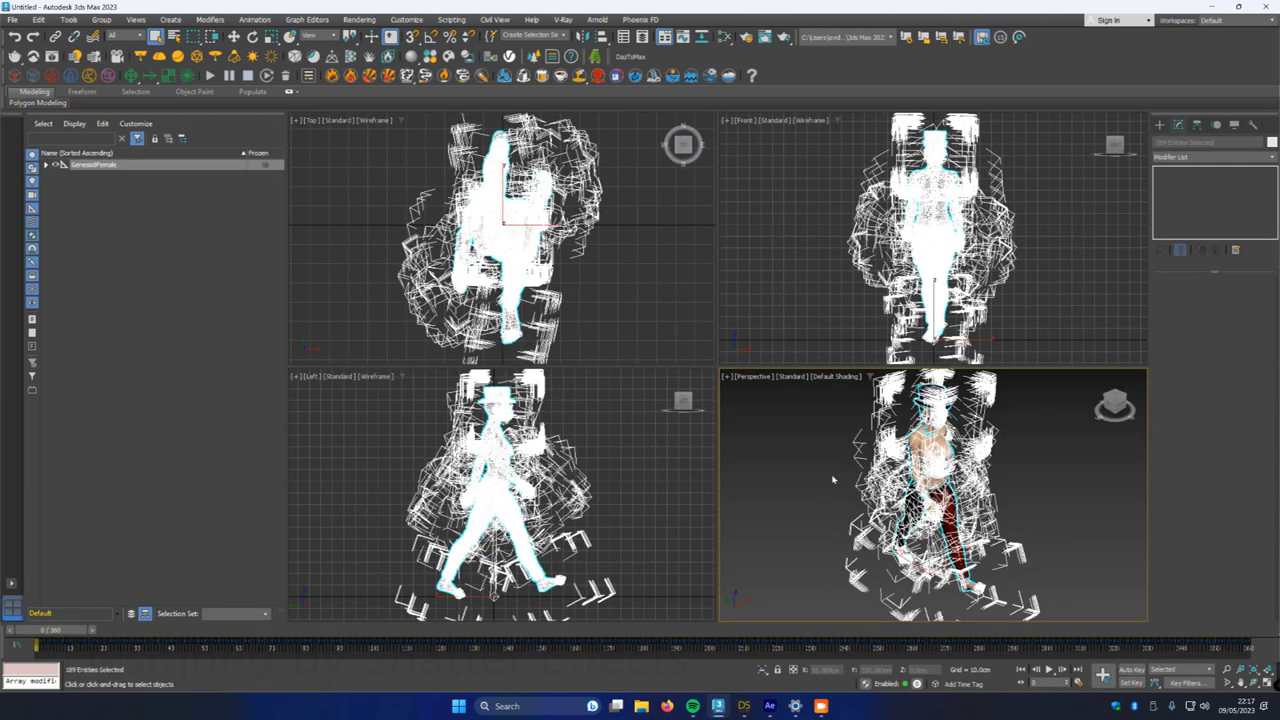
- Deselect the imported entities and select the labyrinth armlet on the character's upper right arm in the Perspective view
click(834, 481)
drag(61, 633, 3, 609)
scroll(670, 508, down, 2)
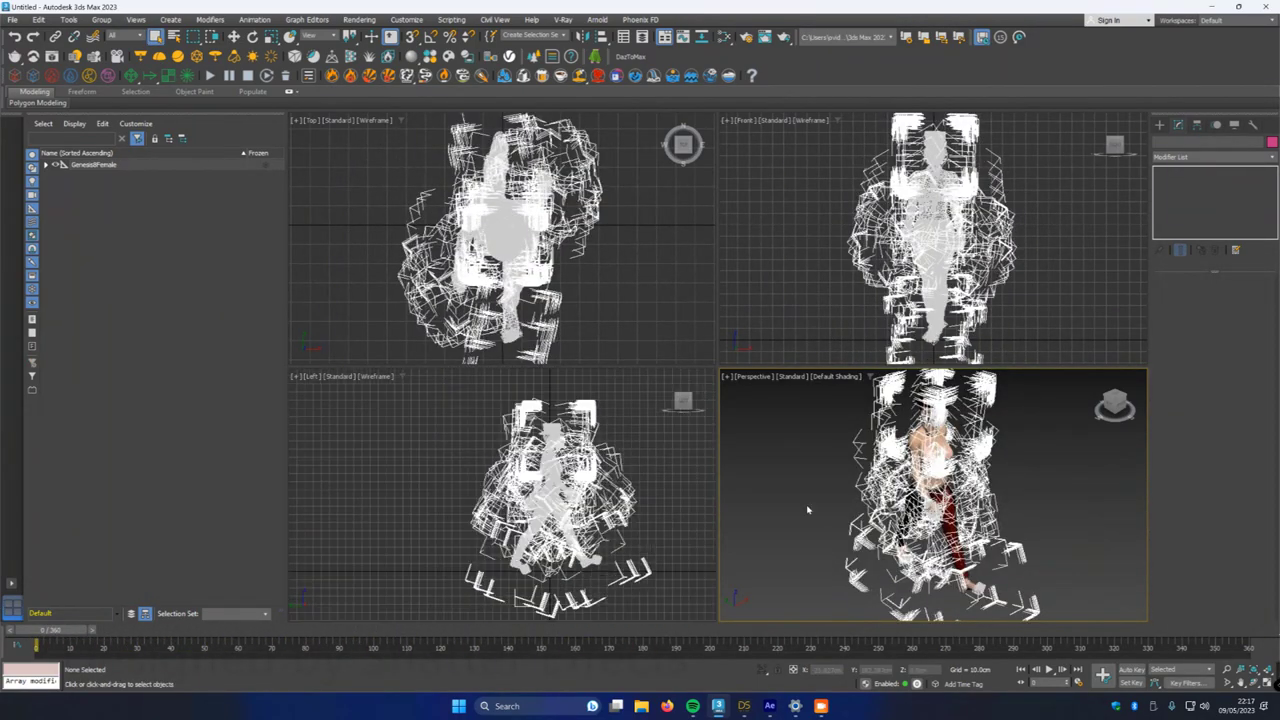
scroll(808, 510, down, 2)
scroll(875, 490, up, 8)
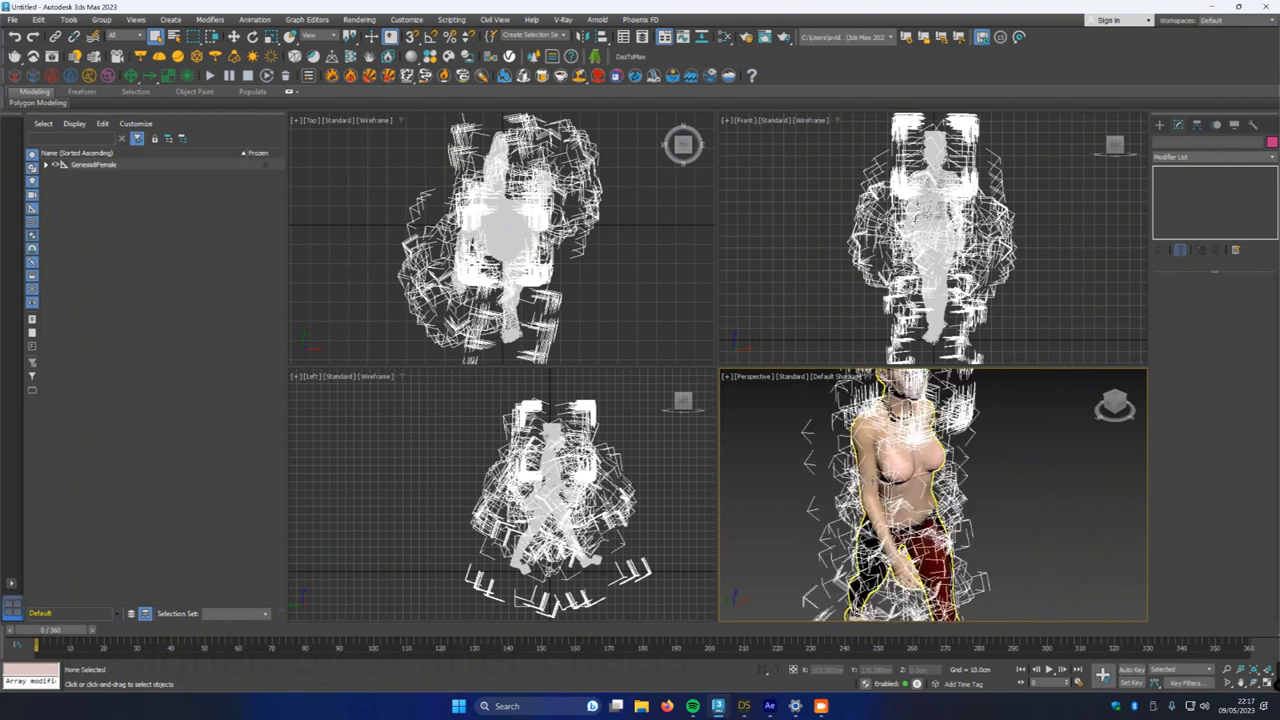
scroll(875, 485, up, 2)
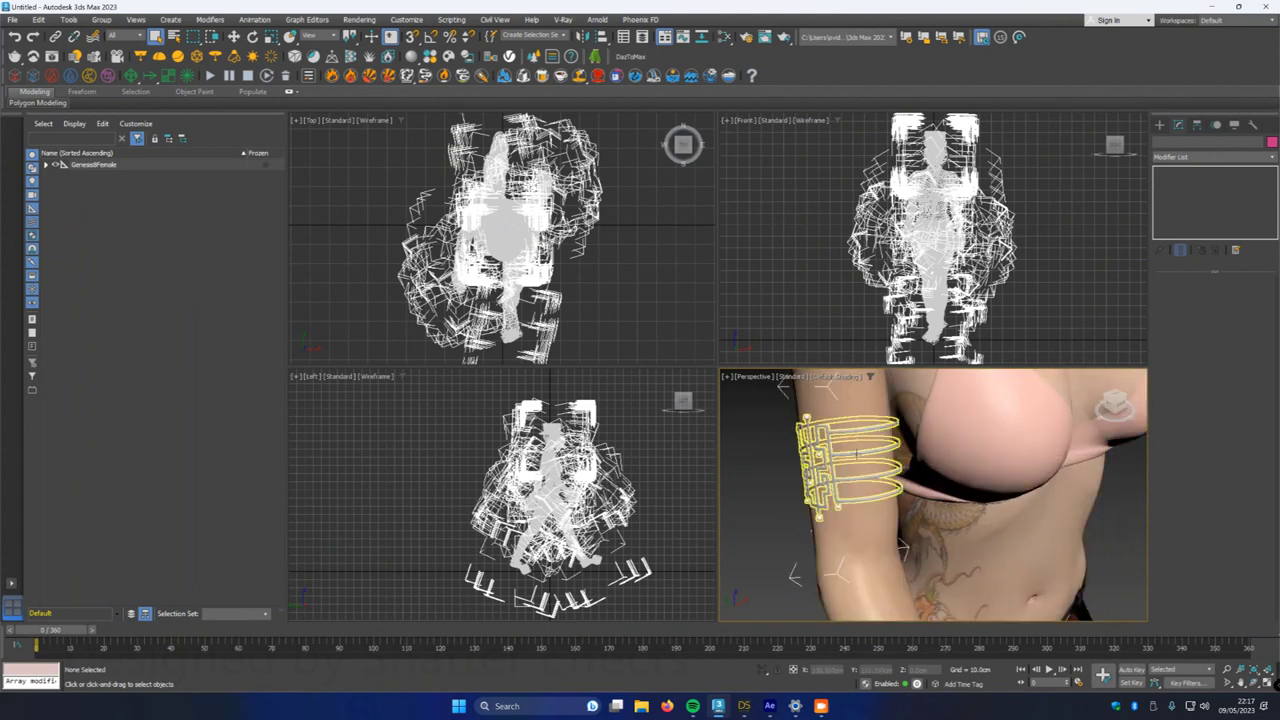
click(850, 455)
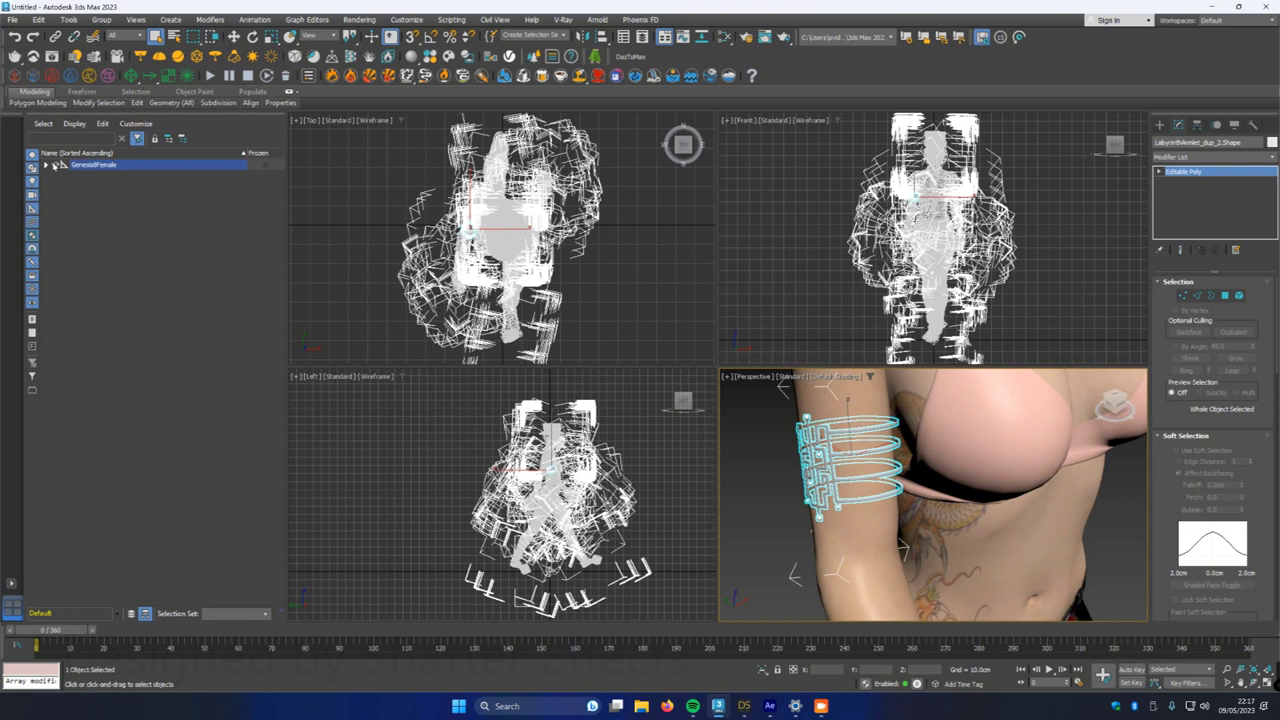
- Expand the Genesis8Female hierarchy through the chest and right collar to rShldrTwist, and hide LabyrinthArmlet_dup_2.Shape
click(46, 165)
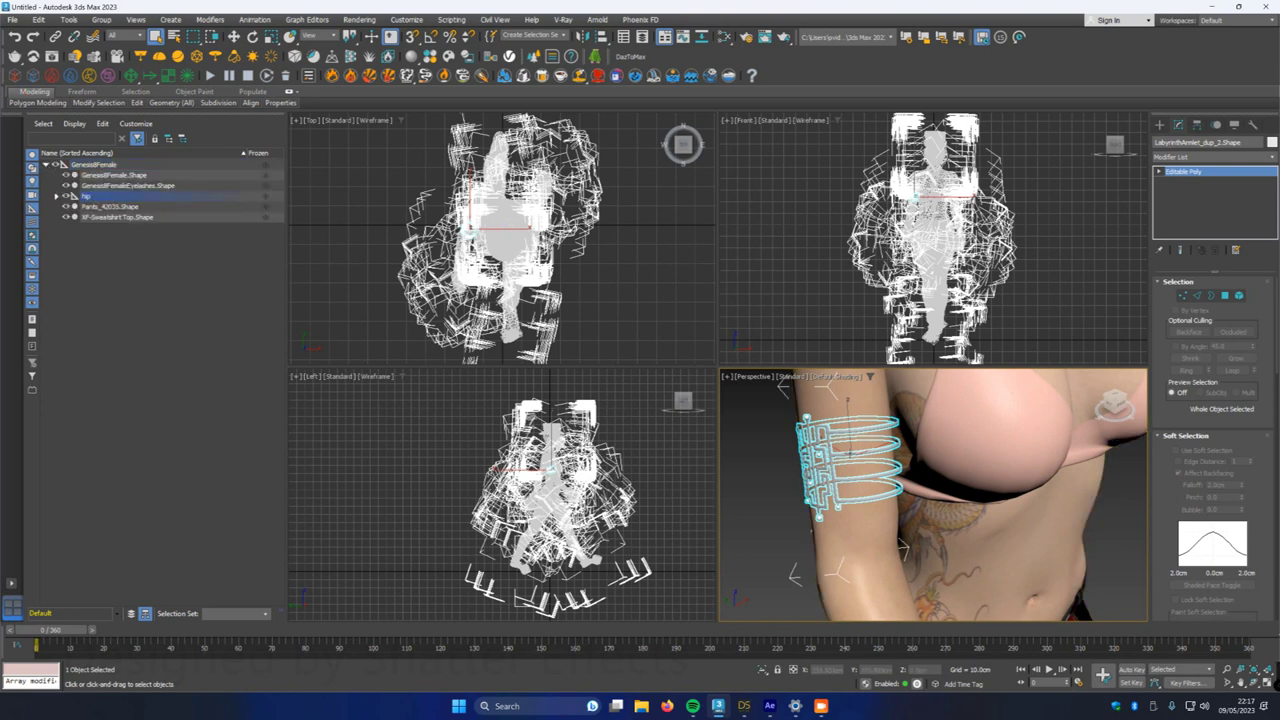
click(56, 196)
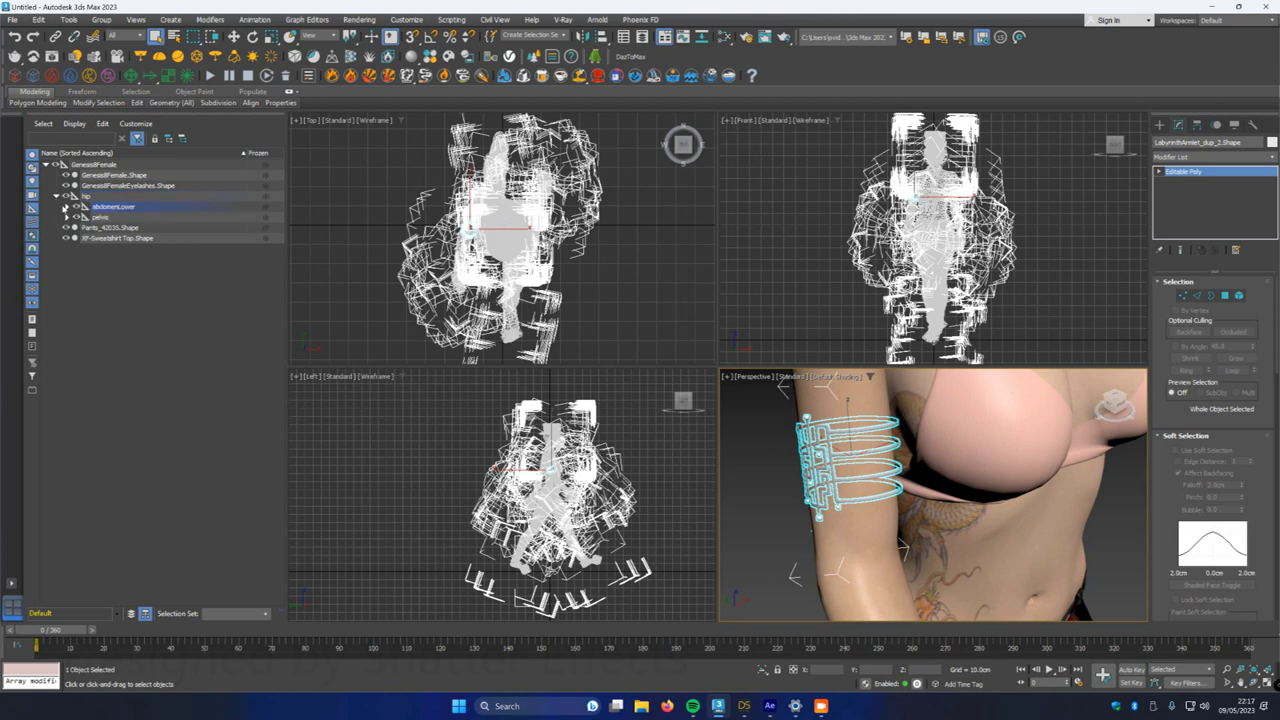
click(67, 207)
click(77, 217)
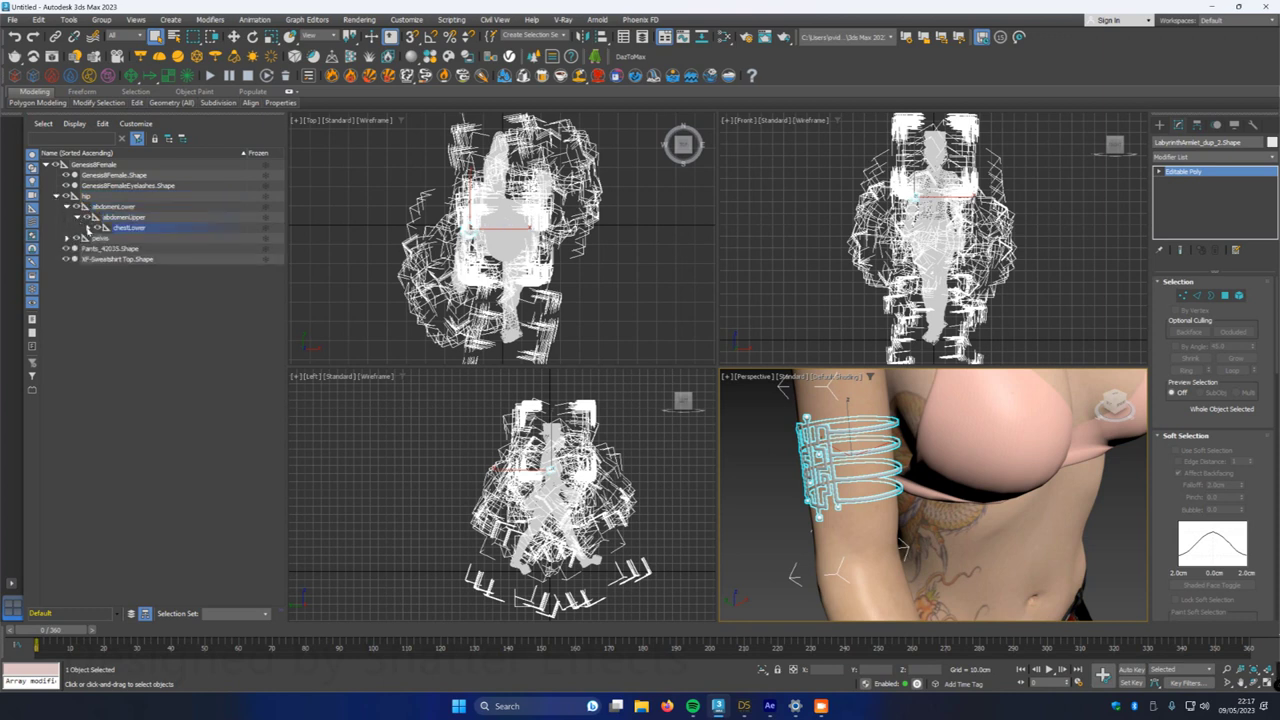
click(88, 228)
click(98, 238)
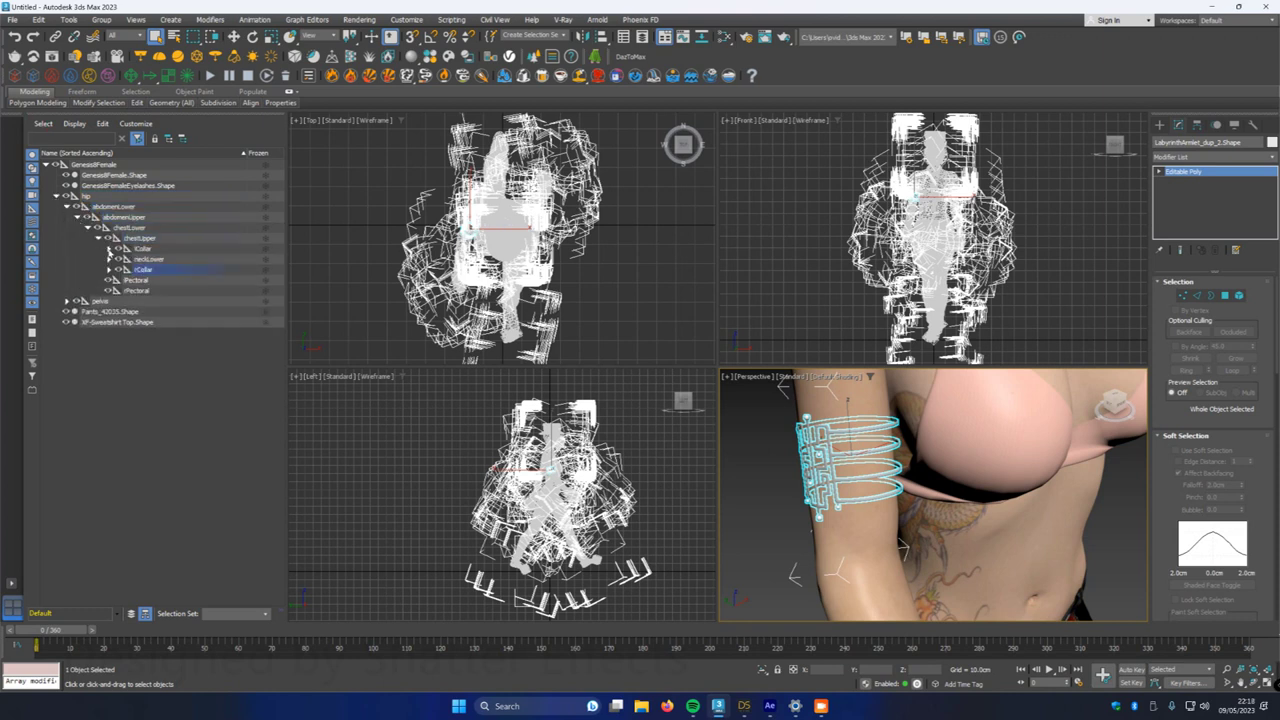
click(110, 270)
click(120, 281)
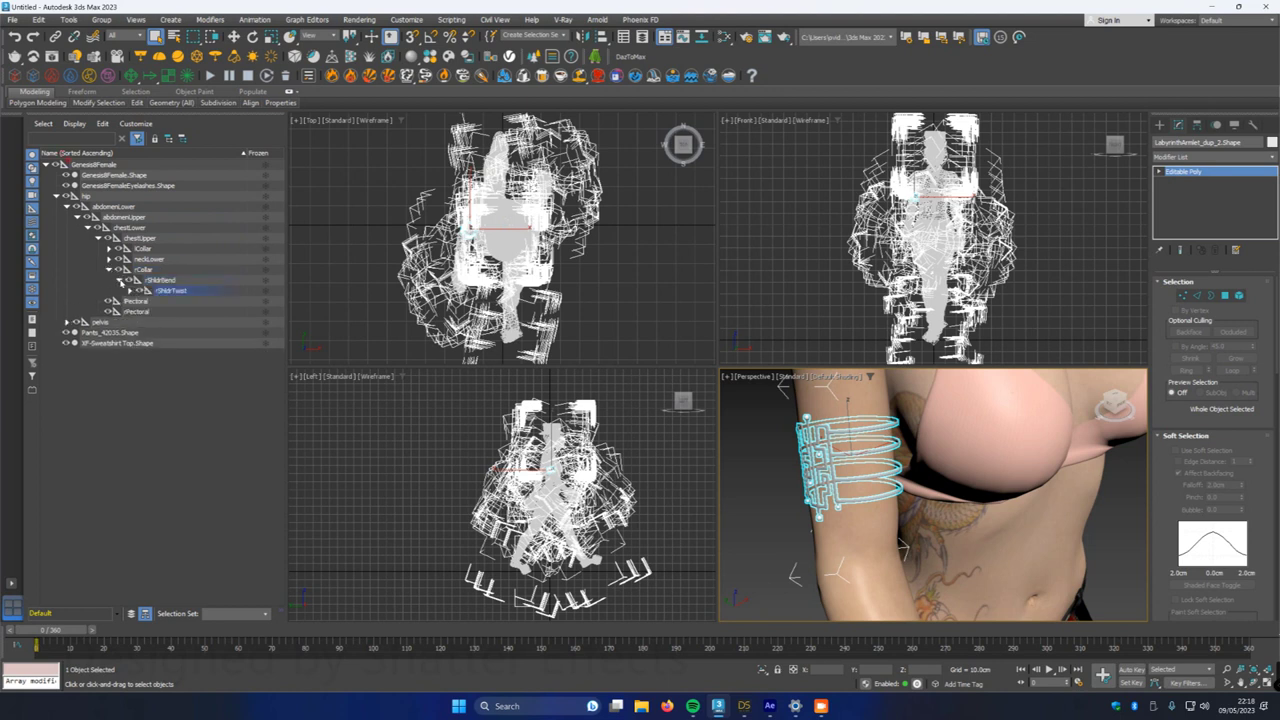
click(130, 291)
click(141, 301)
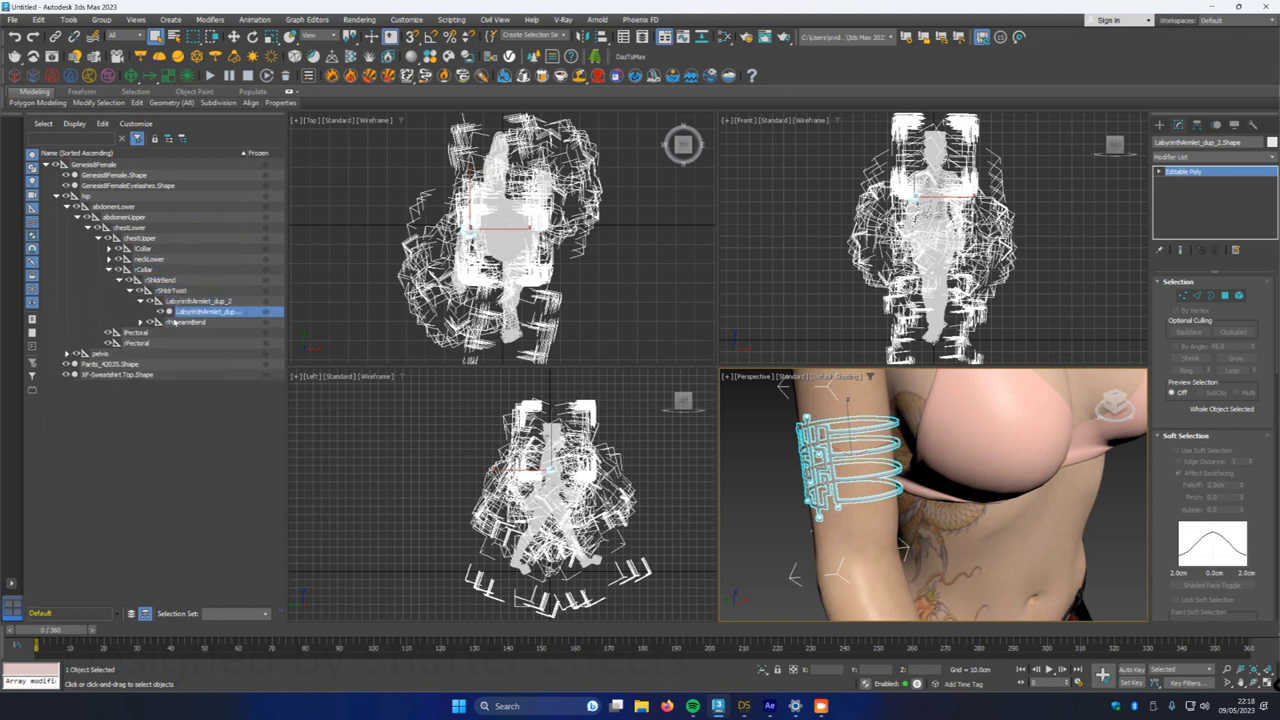
click(160, 312)
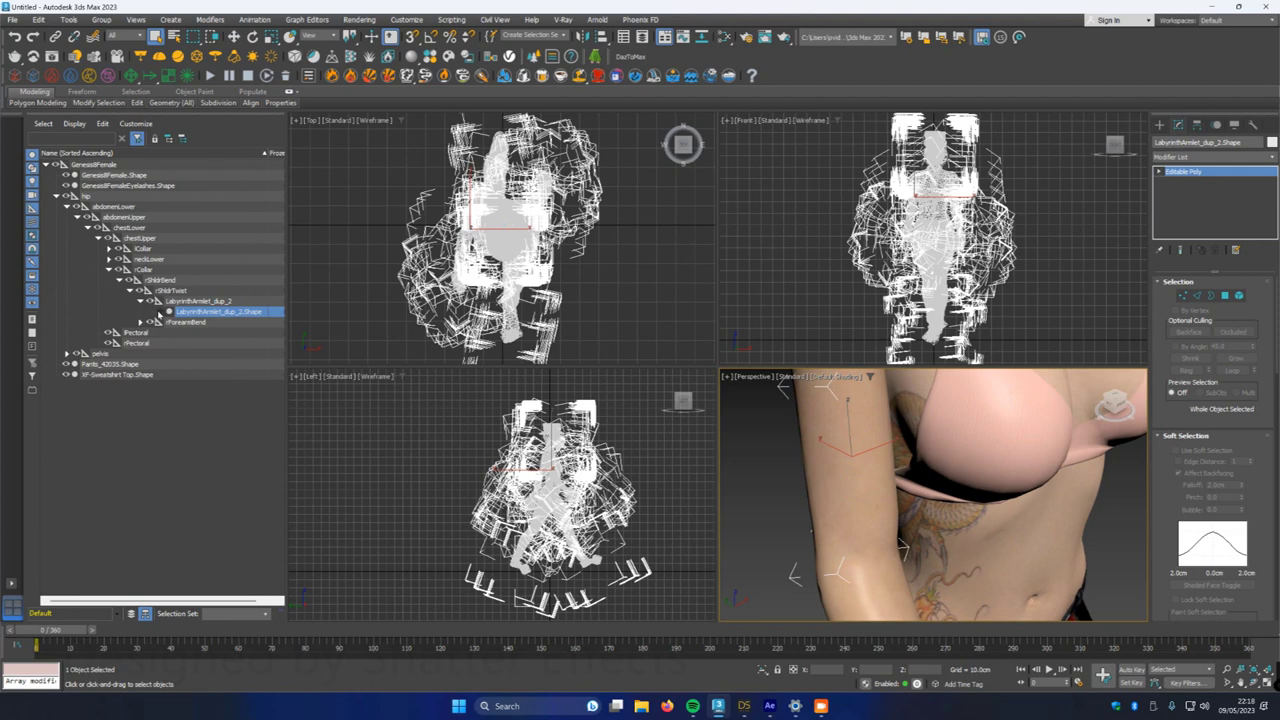
- Select the bracelet on the right wrist, expand rForearmBend down to it, and hide 04-RaysBracelet_dup_2.Shape
middle_drag(780, 520, 738, 552)
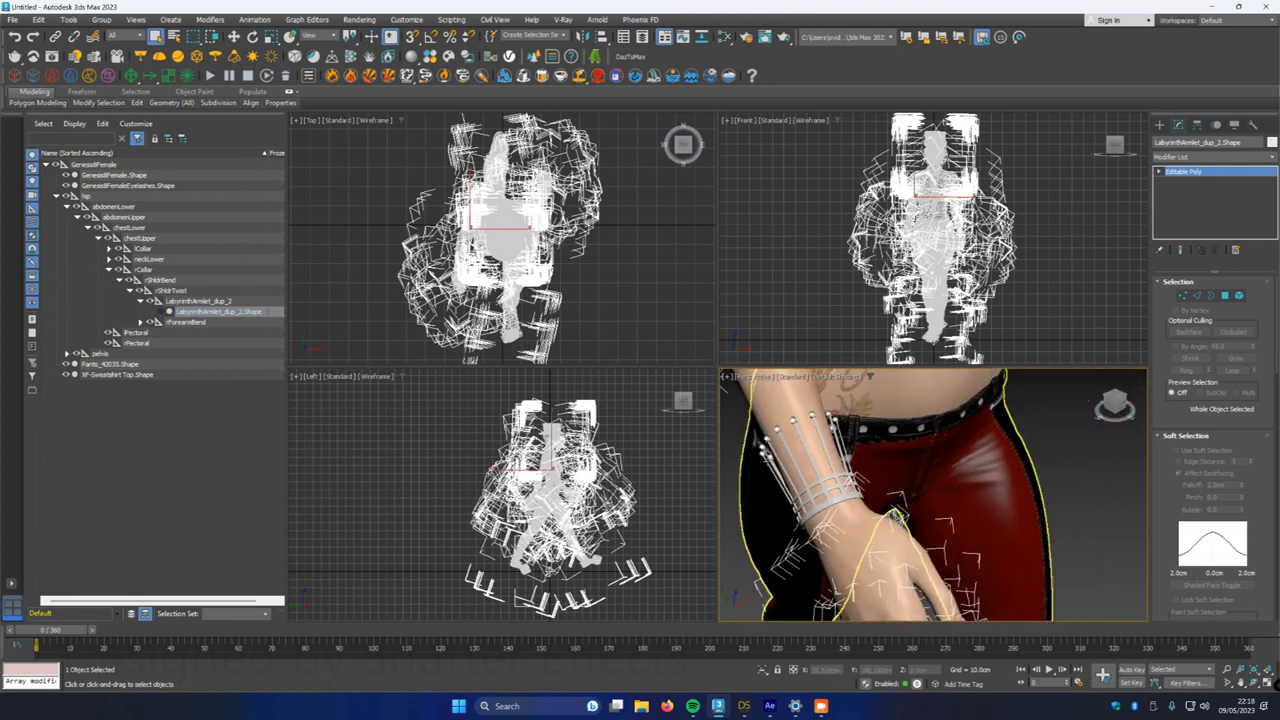
click(828, 490)
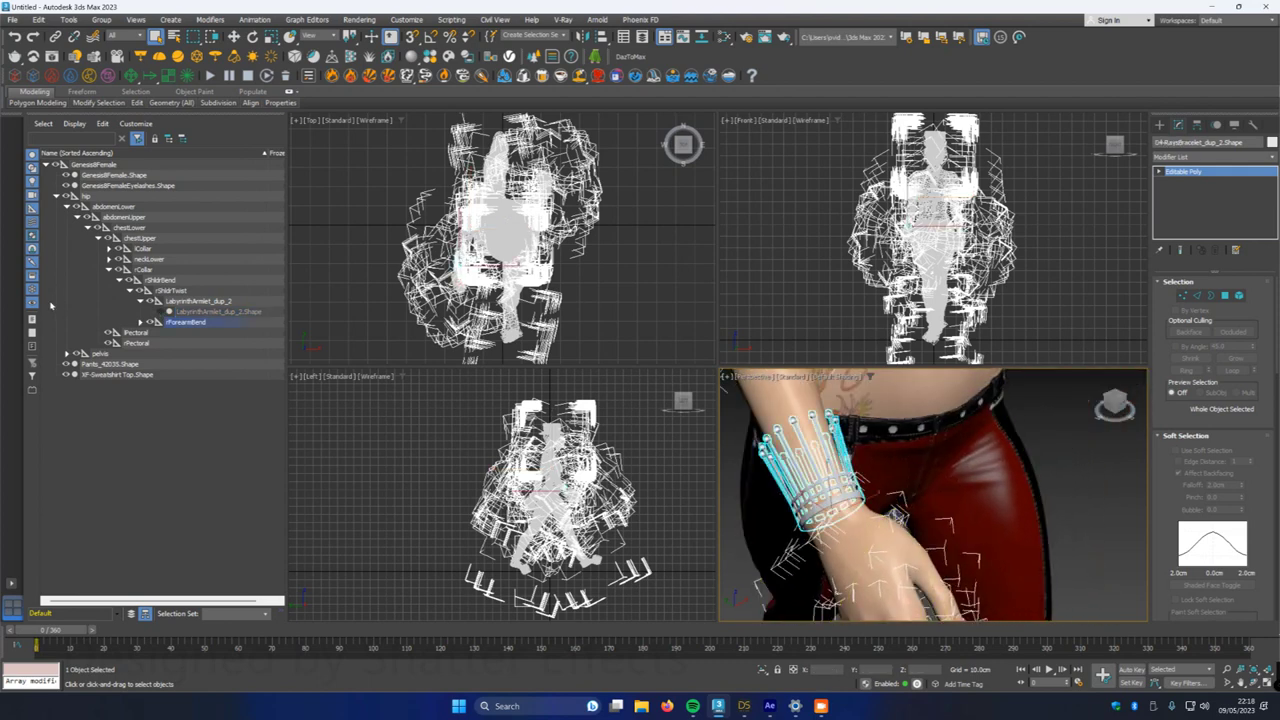
click(141, 322)
click(151, 332)
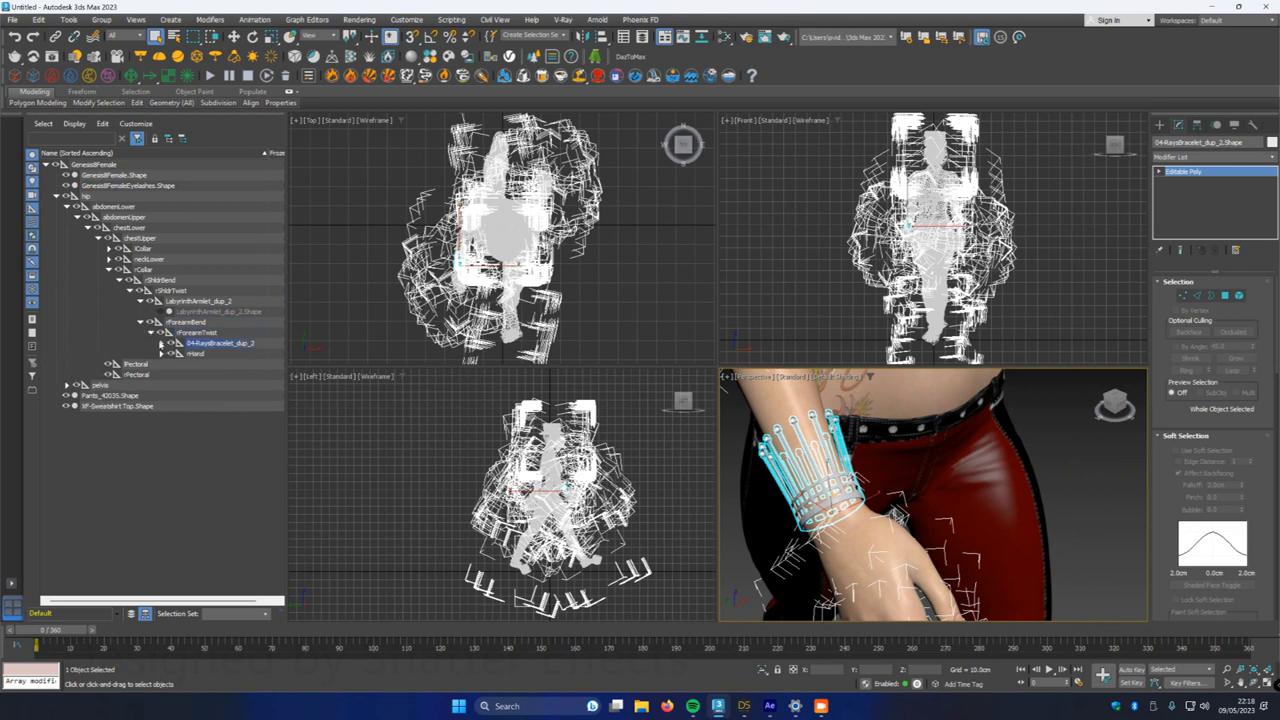
click(161, 343)
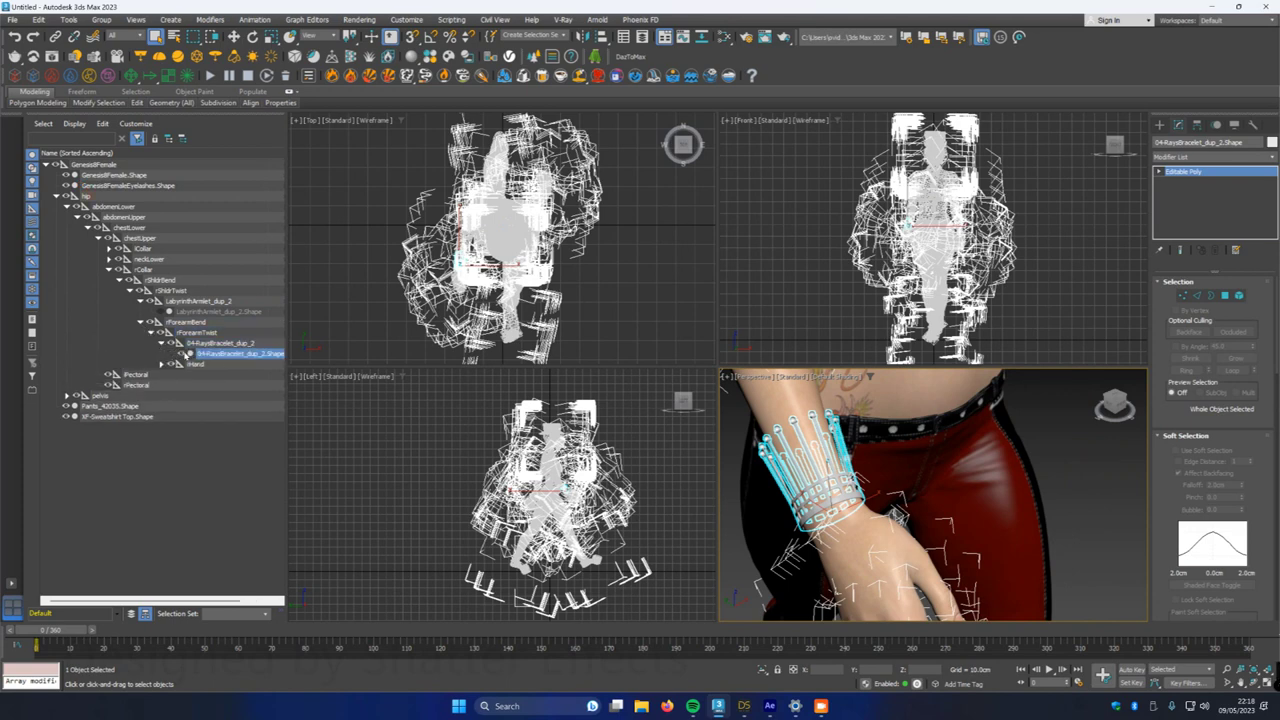
click(182, 353)
- Select the necklace in the Perspective view, expand neckLower down to it, and hide the necklace shape
middle_drag(905, 395, 913, 483)
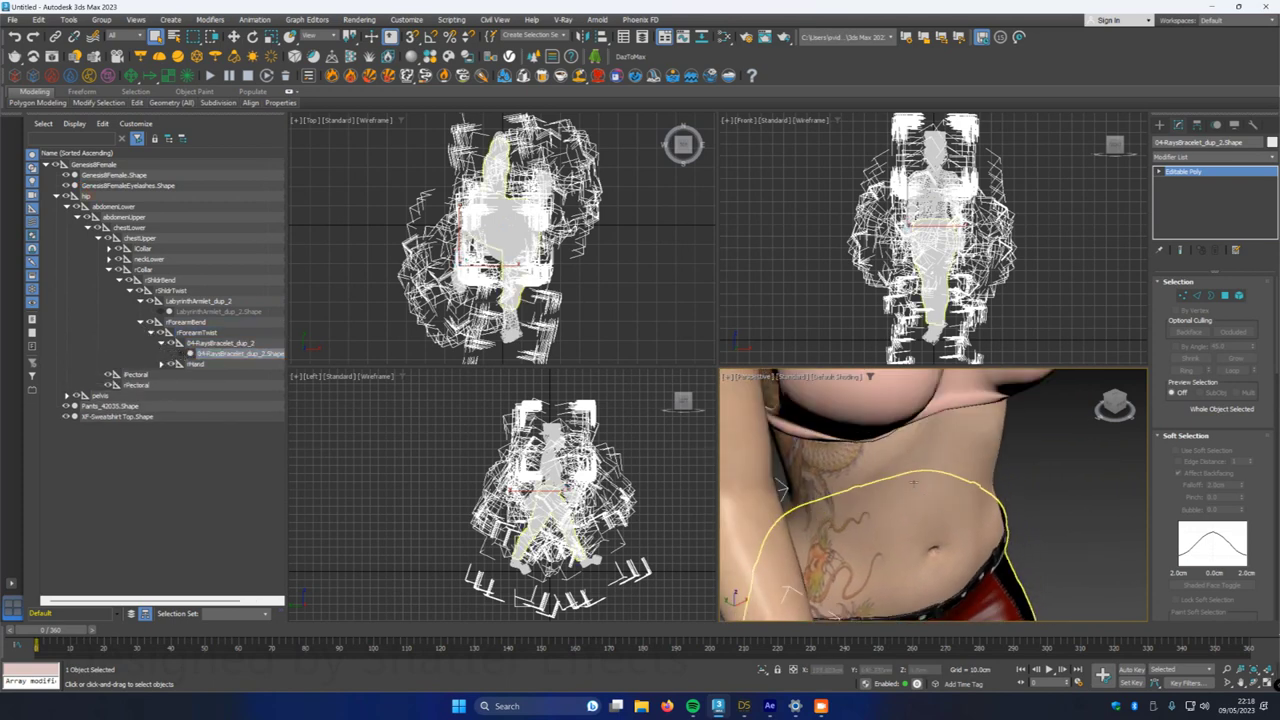
scroll(914, 483, down, 5)
middle_drag(911, 408, 907, 489)
scroll(907, 489, up, 6)
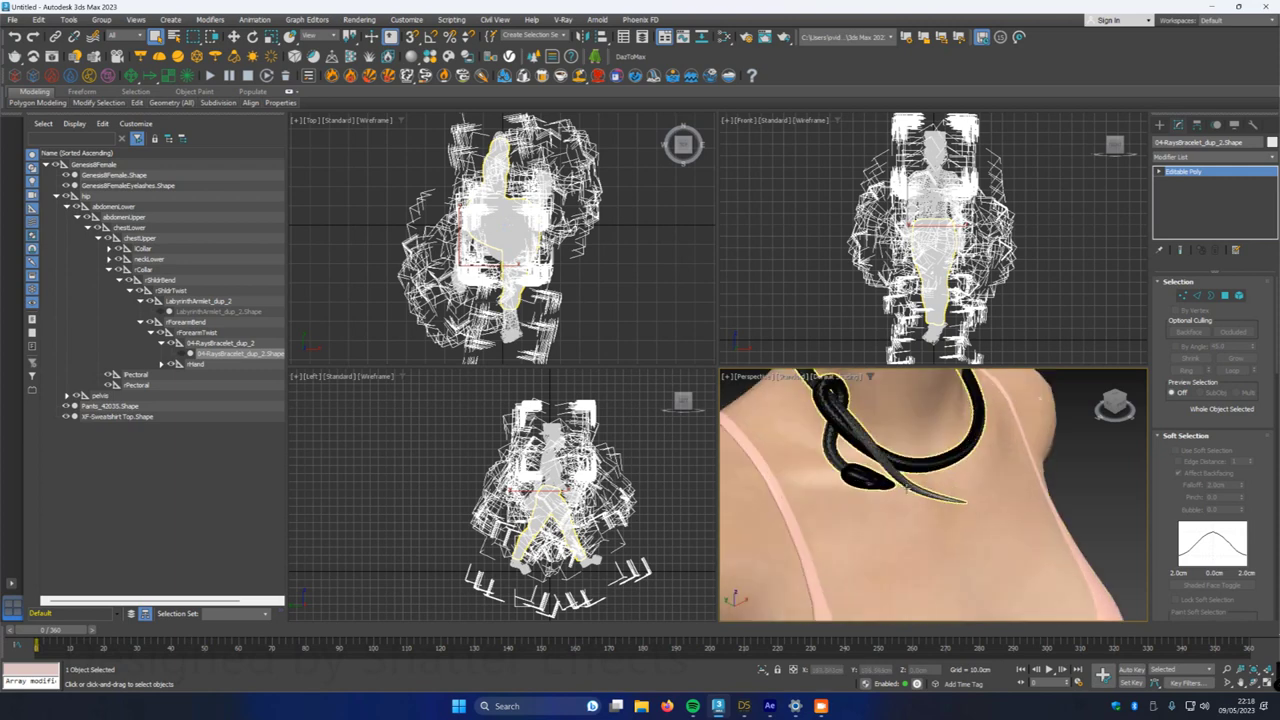
click(906, 488)
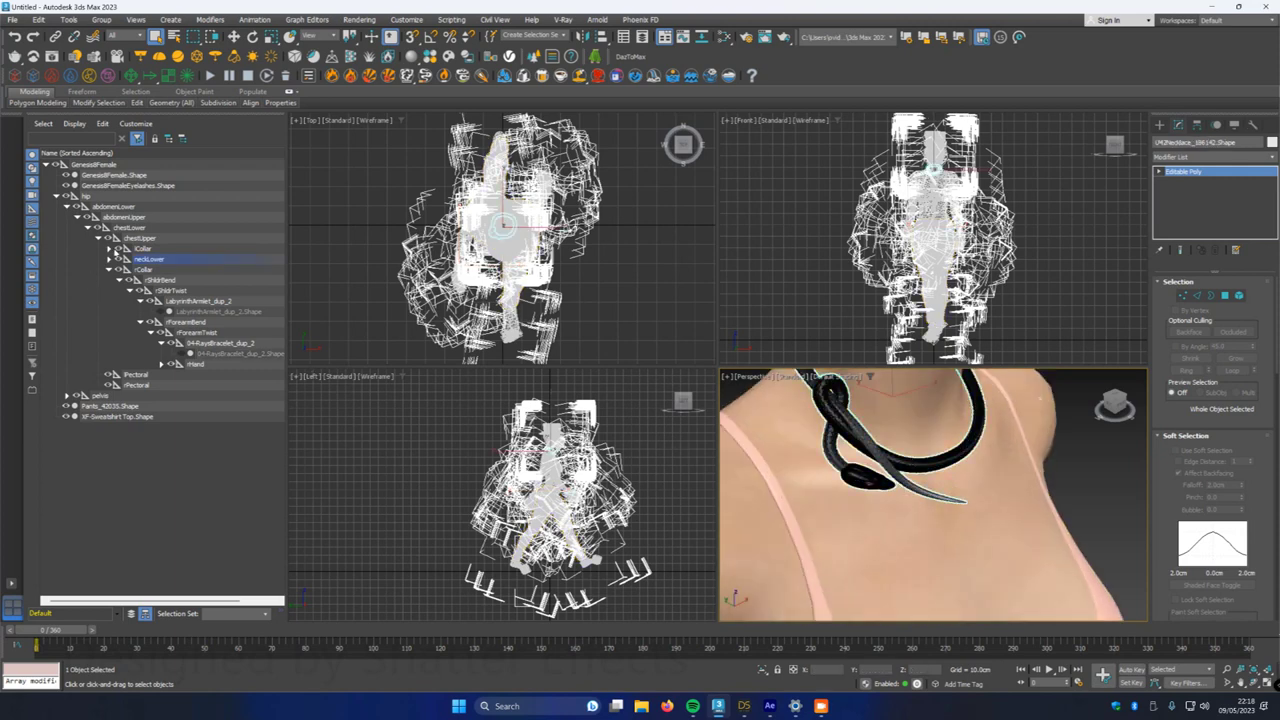
click(109, 259)
click(128, 269)
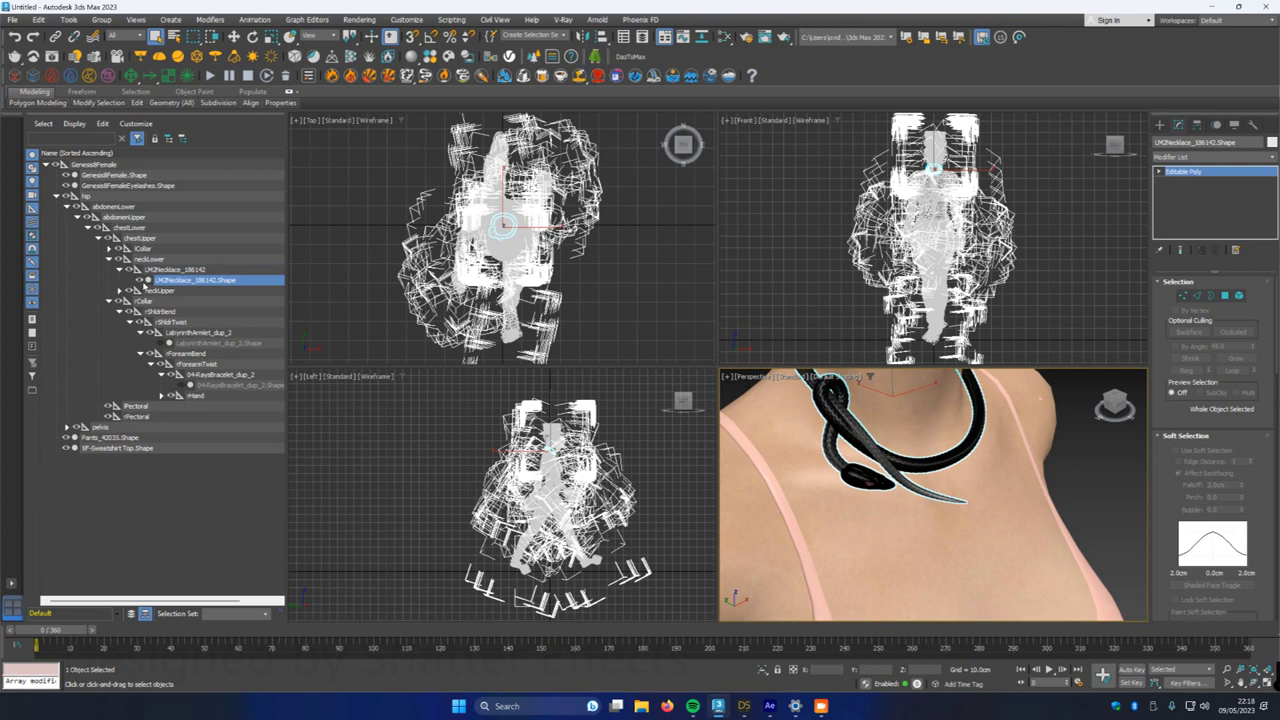
click(139, 280)
- Select the sunglasses on the character's face, expand neckUpper and head down to them, and hide EyeglassesFemale1.Shape
middle_drag(865, 456, 861, 626)
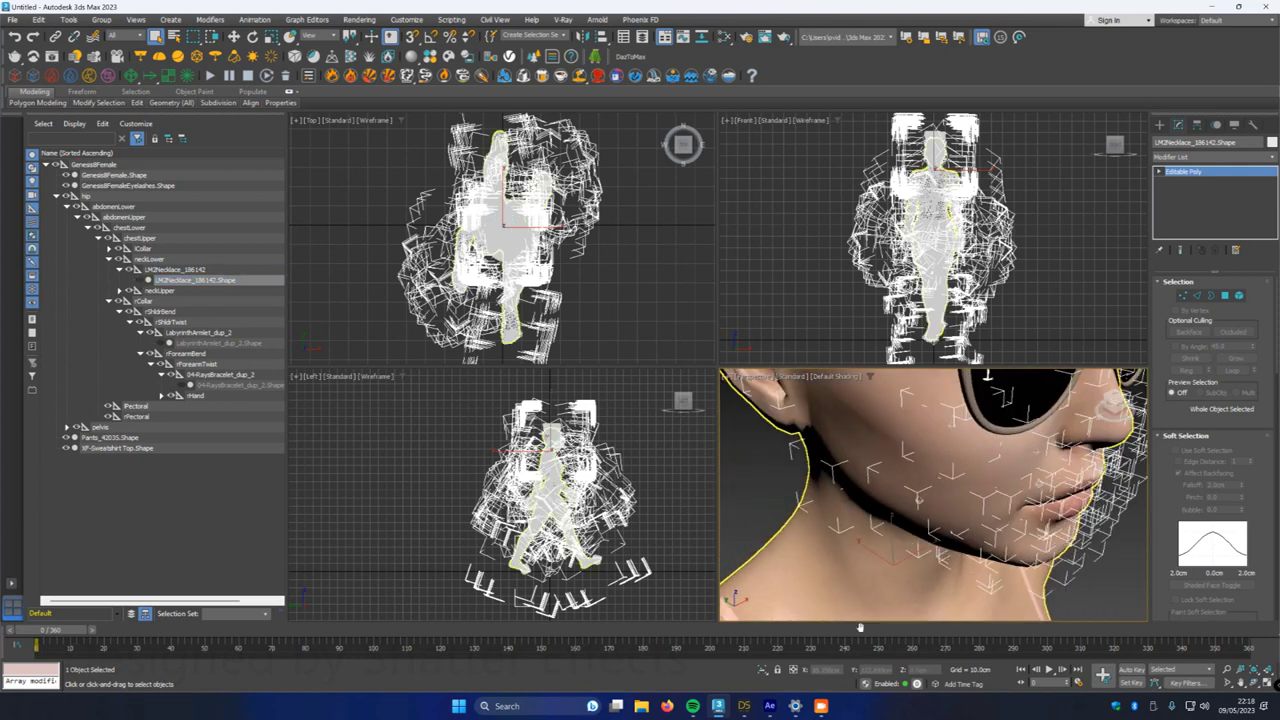
alt+middle_drag(866, 535, 900, 480)
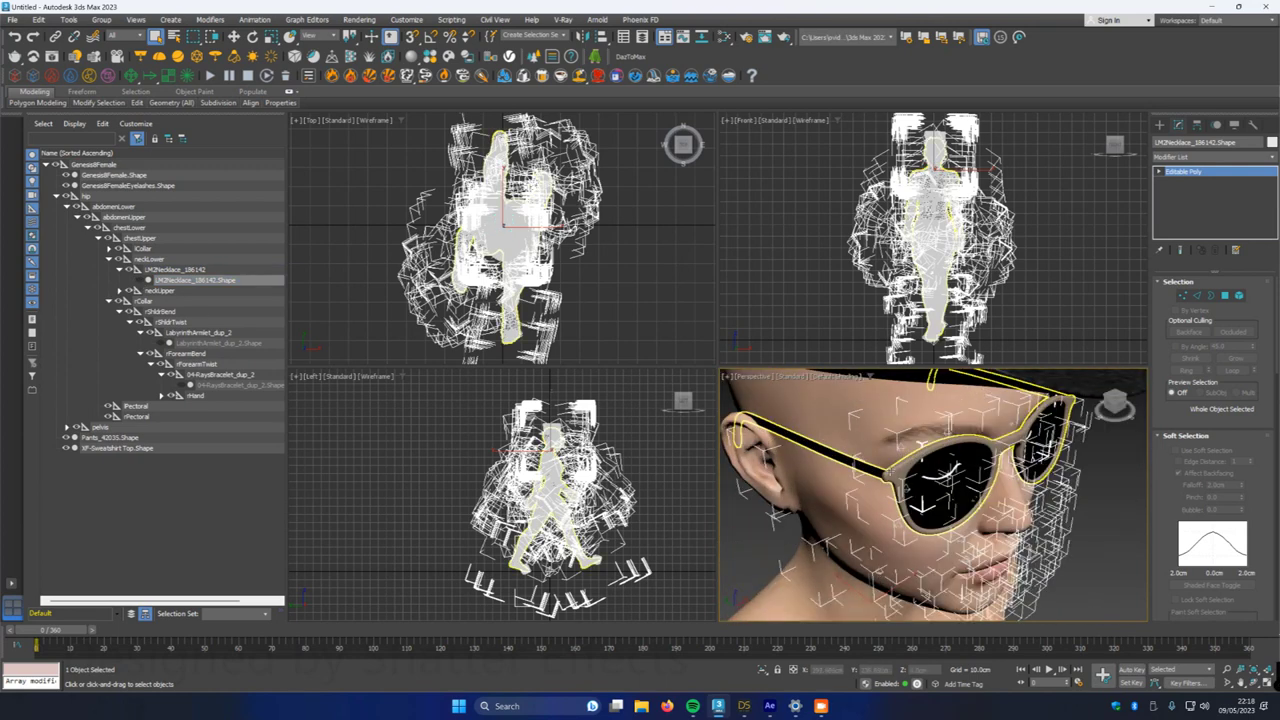
click(900, 480)
click(118, 291)
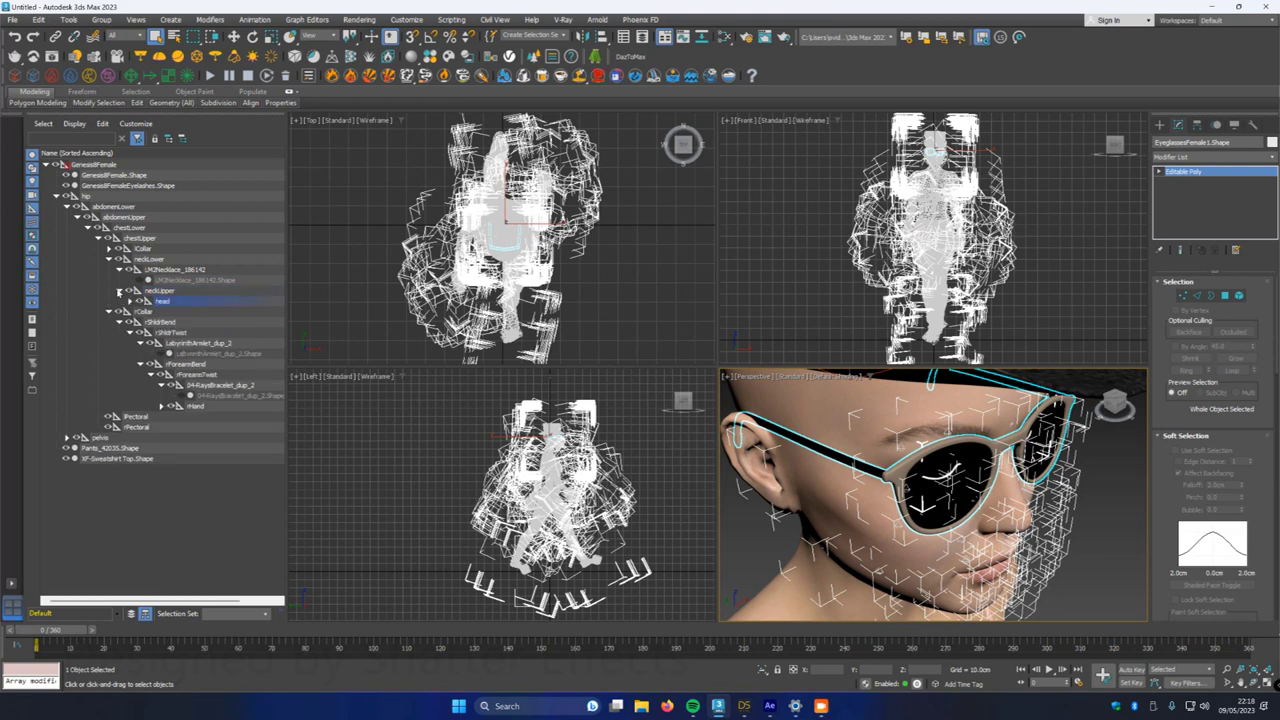
click(129, 301)
click(141, 312)
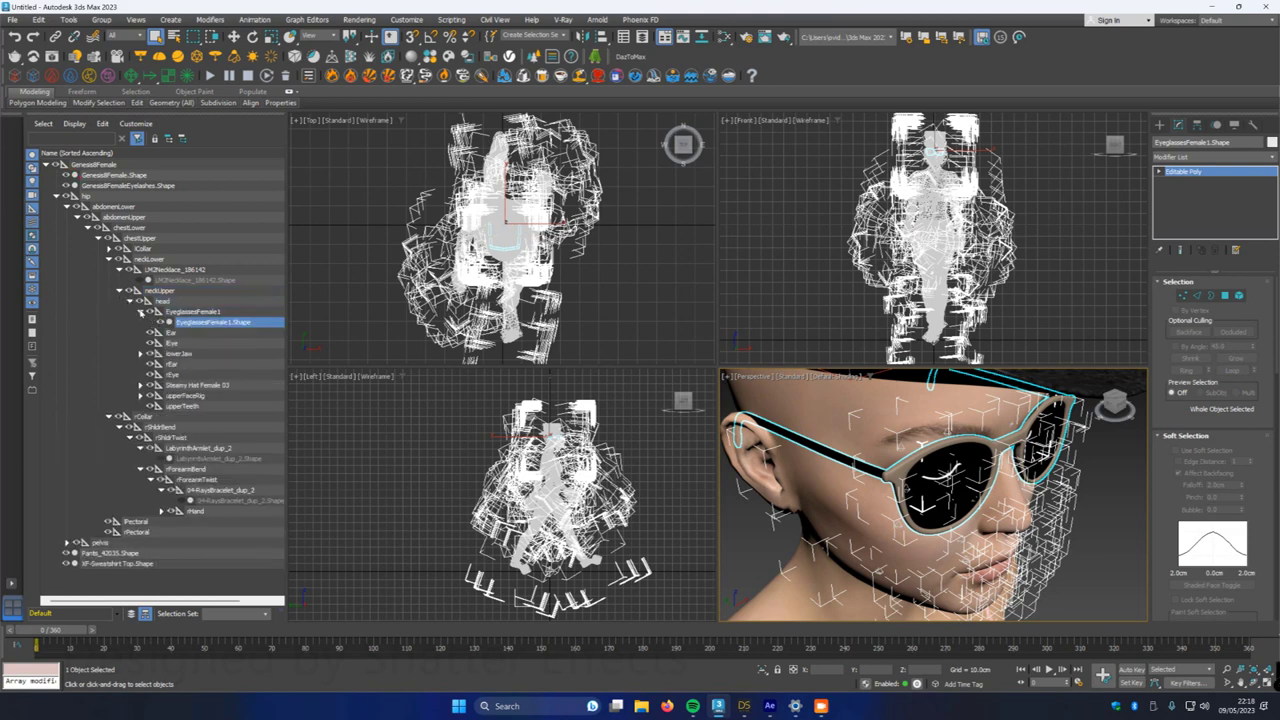
click(161, 323)
- Select the hat, expand Steamy Hat Female 03 under the head bone, and hide its shape
middle_drag(878, 480, 870, 602)
click(895, 426)
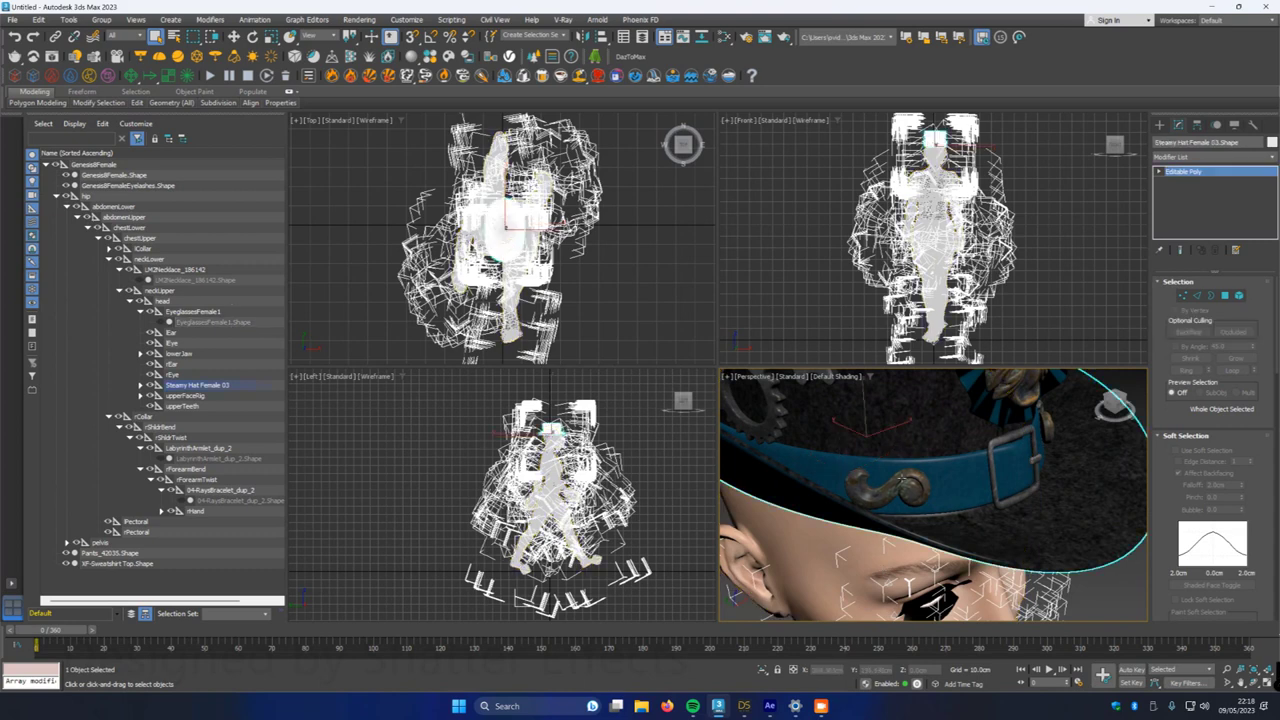
click(140, 385)
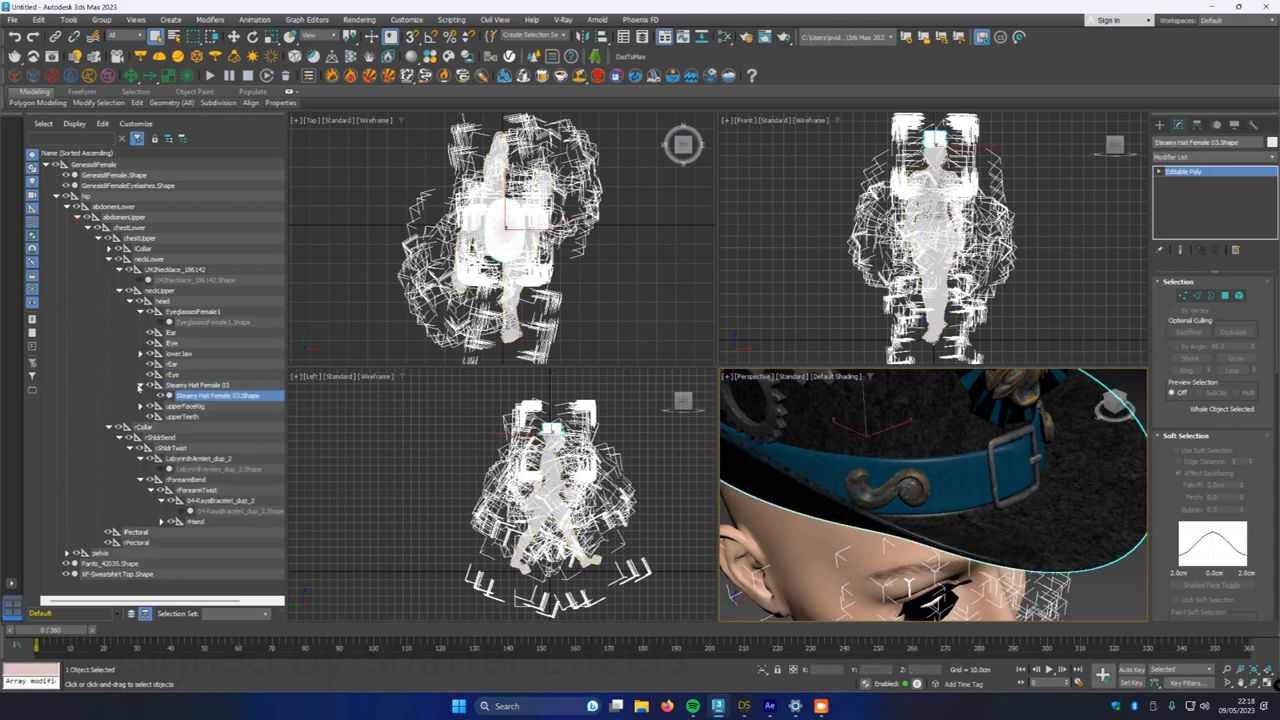
click(161, 396)
- Select the armlet on the left upper arm, expand lCollar down to it, and hide LabyrinthArmlet.Shape
scroll(886, 482, down, 3)
middle_drag(886, 482, 798, 289)
click(1253, 683)
alt+middle_drag(830, 494, 843, 277)
scroll(844, 285, up, 2)
click(155, 37)
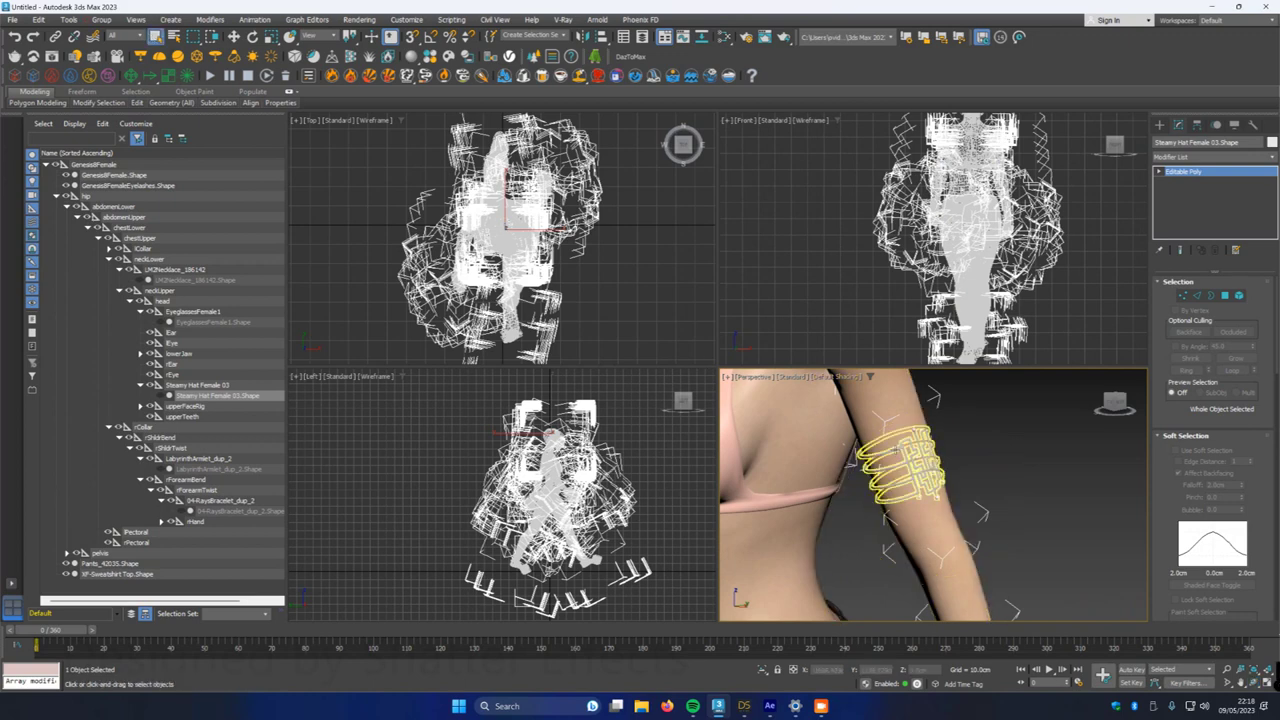
click(895, 462)
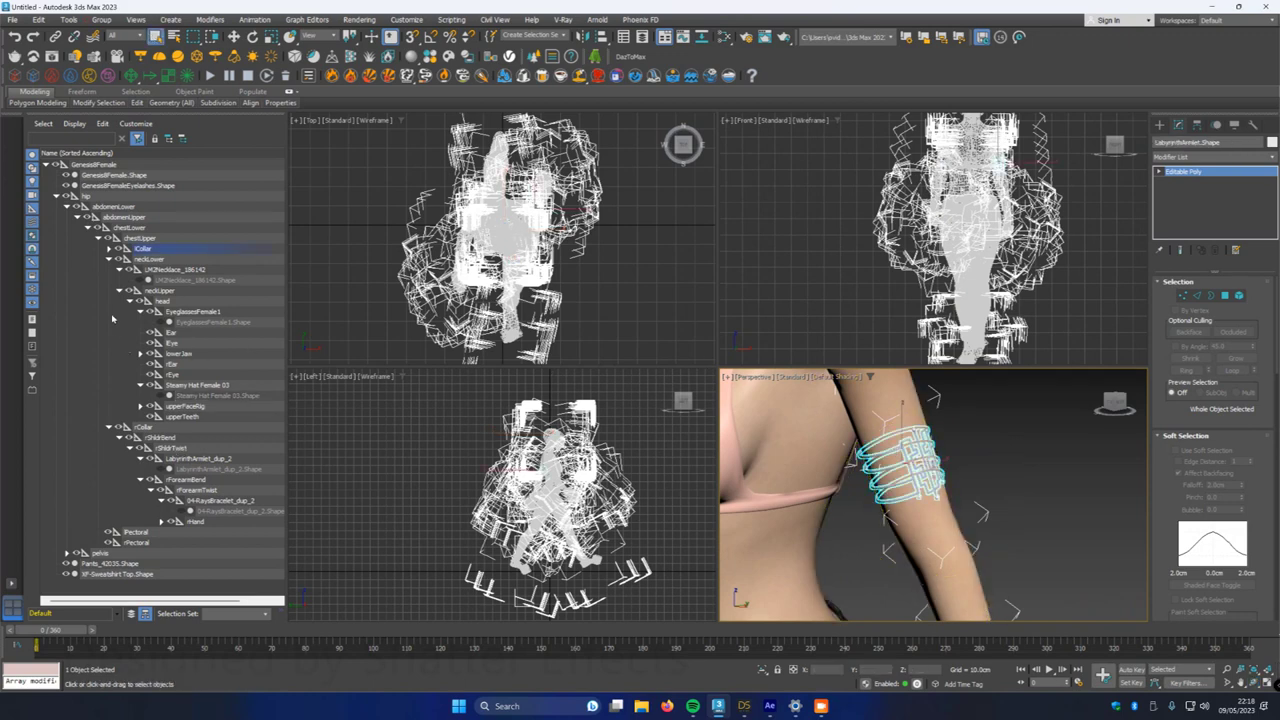
click(109, 249)
click(120, 260)
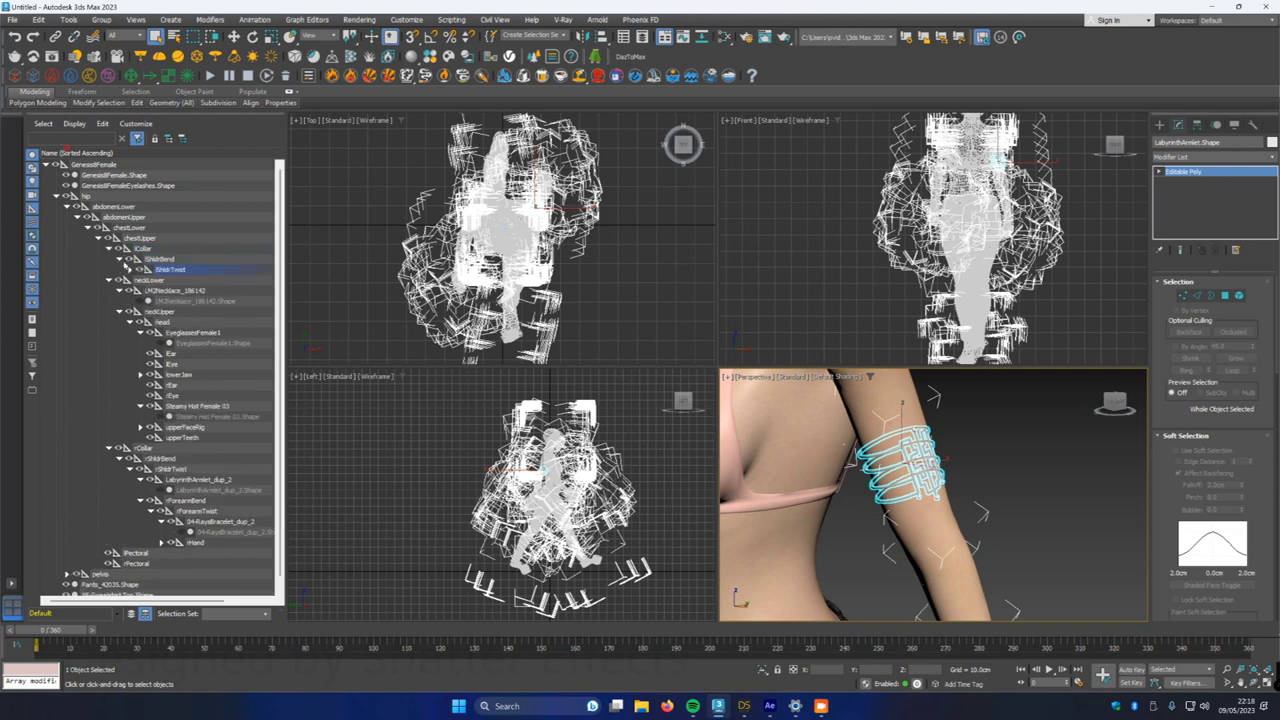
click(129, 270)
click(140, 281)
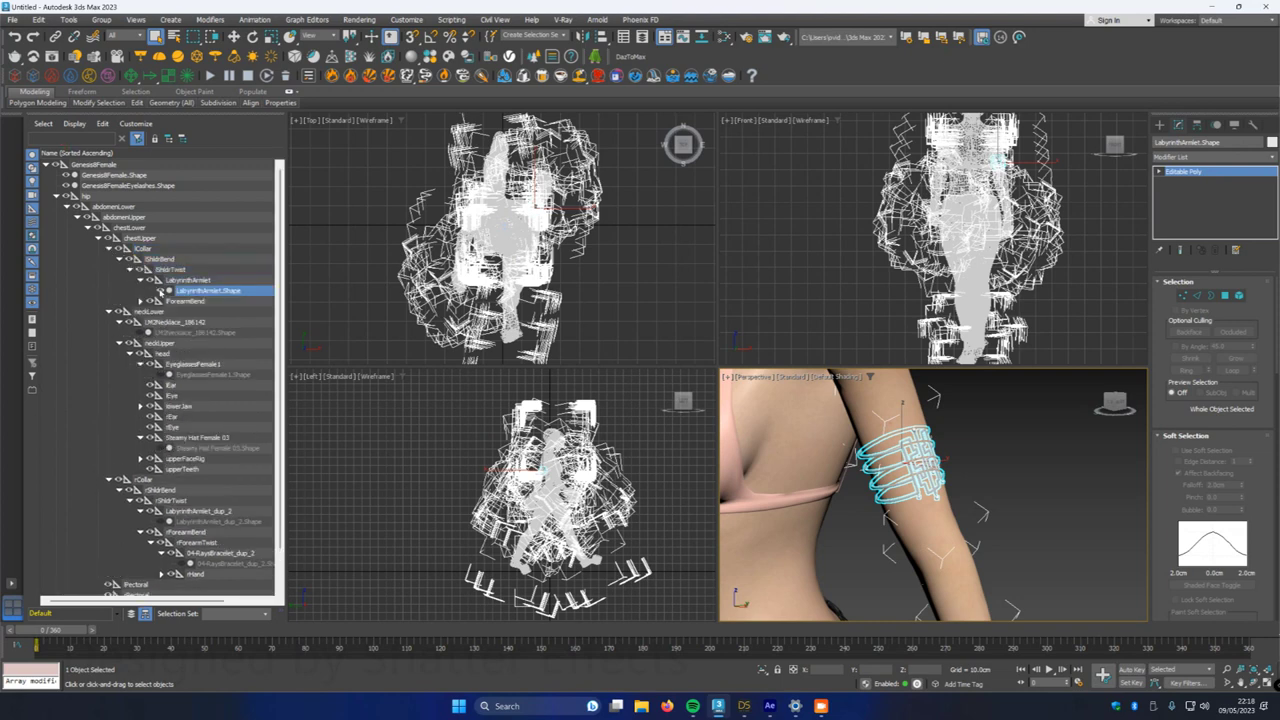
click(160, 291)
- Select the left wrist bracelet, expand lForearmBend down to it, and hide 04-RaysBracelet.Shape
middle_drag(877, 543, 868, 377)
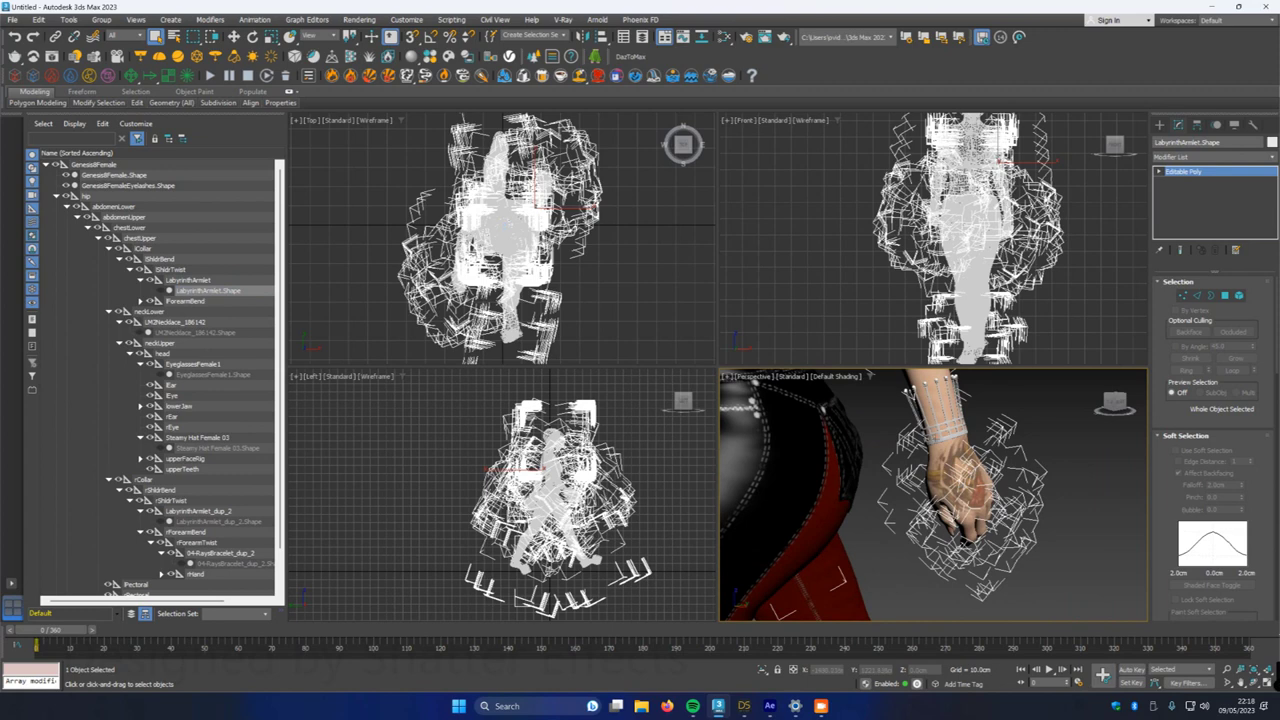
click(935, 405)
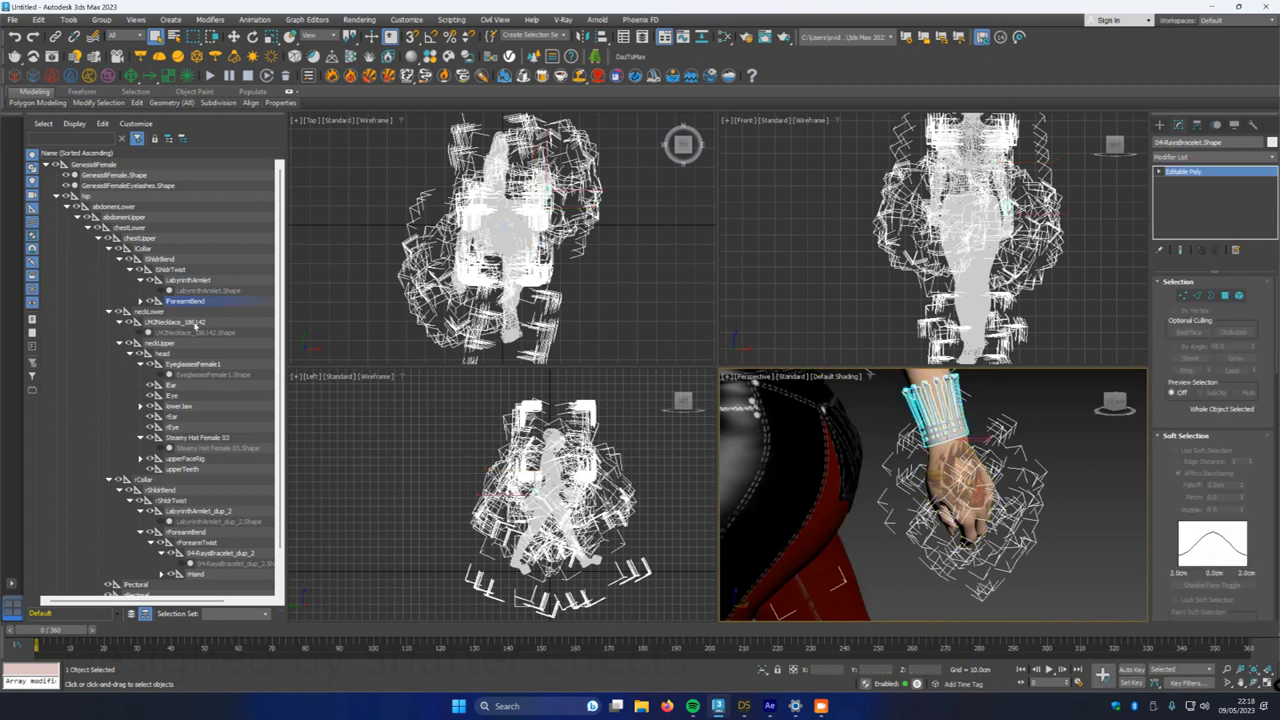
click(140, 301)
click(152, 312)
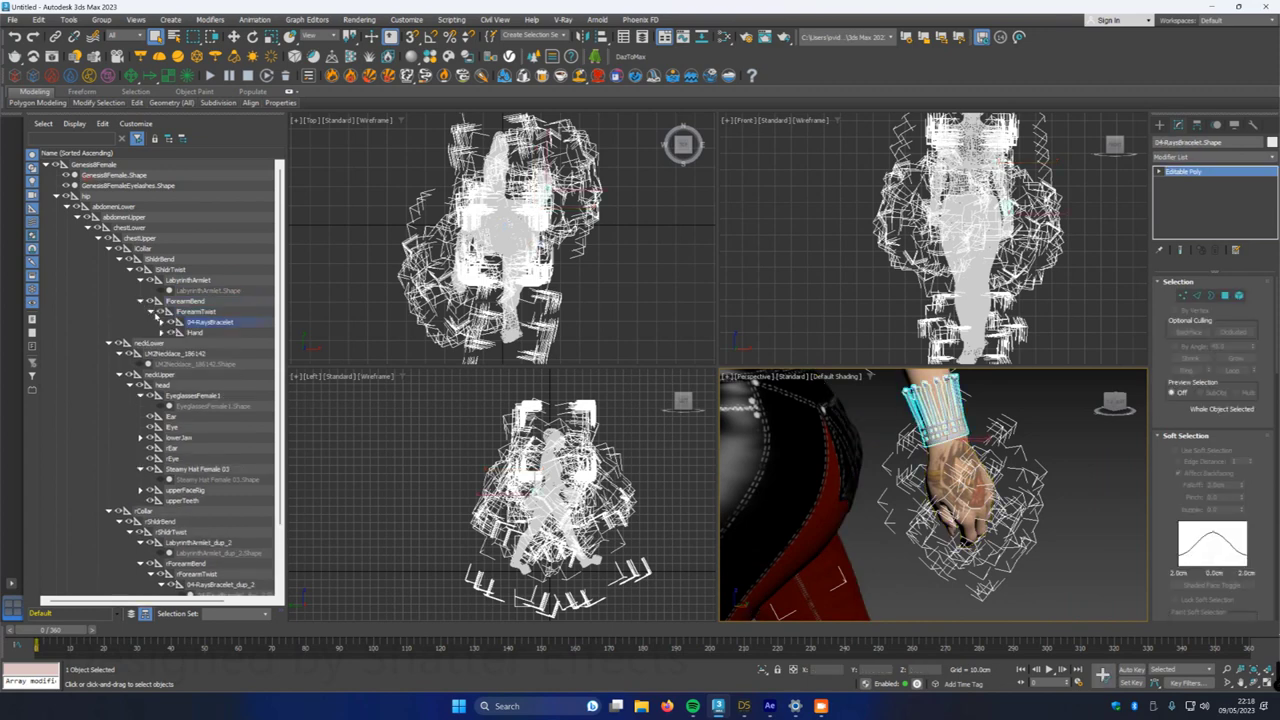
click(162, 322)
click(180, 333)
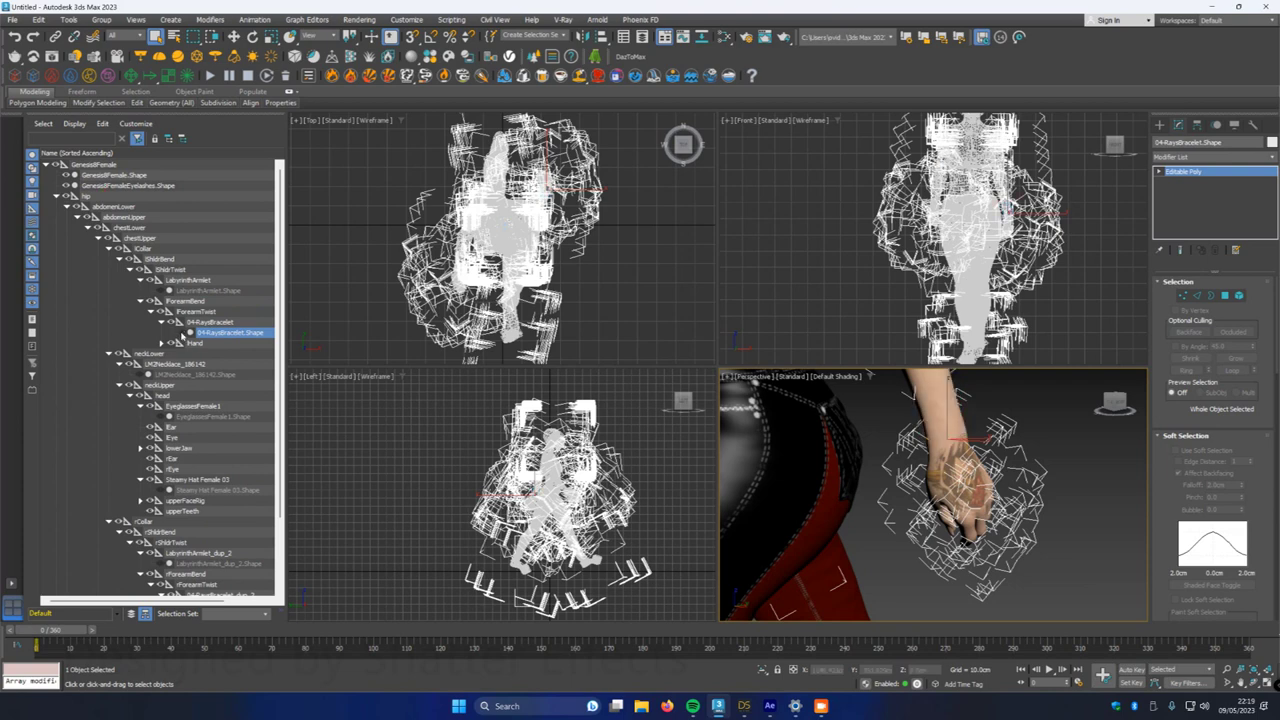
- Select every object in the scene and hide the whole selection
scroll(871, 526, down, 5)
middle_drag(760, 508, 831, 496)
scroll(840, 220, down, 6)
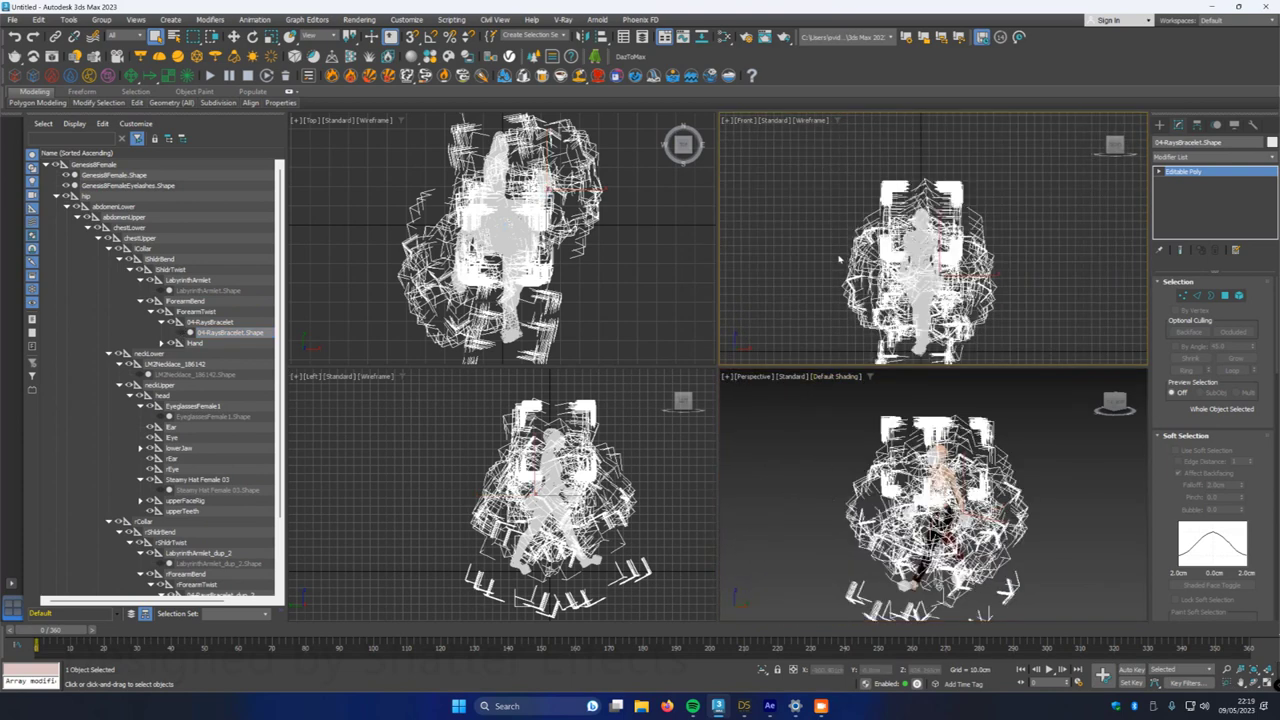
key(ctrl+a)
right_click(916, 266)
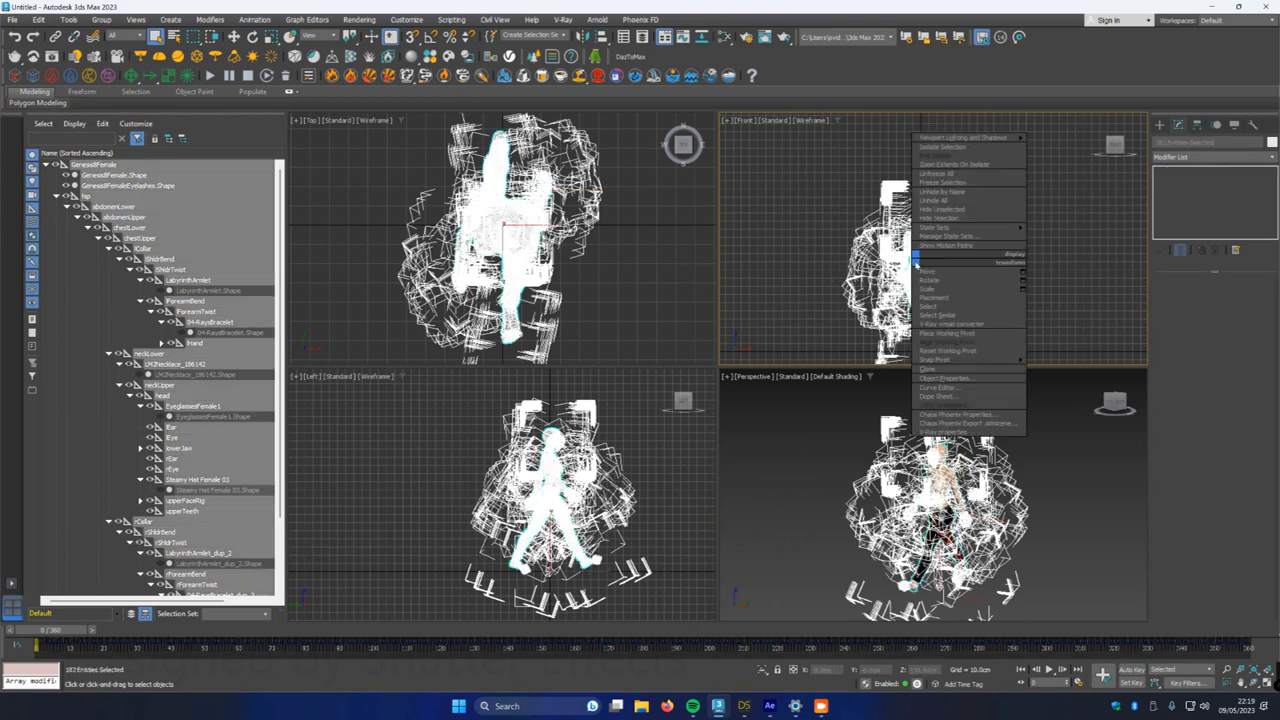
click(933, 226)
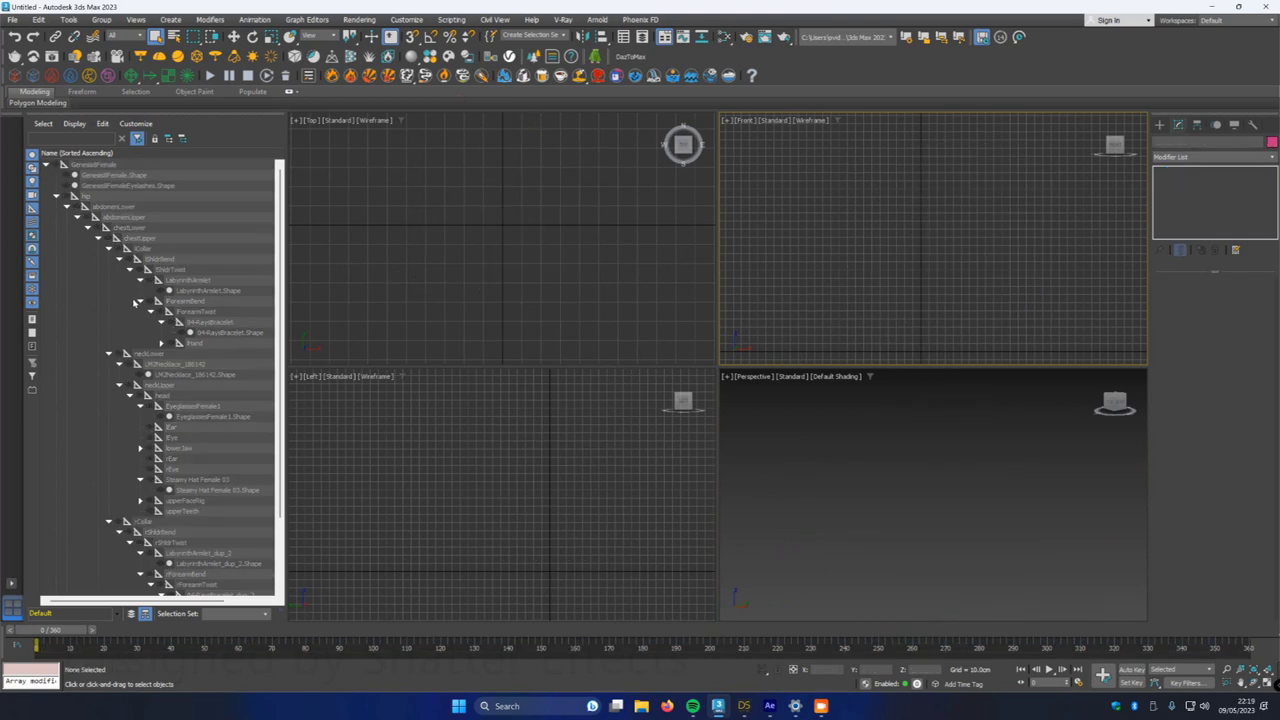
- Unhide the left armlet, left bracelet, necklace and EyeglassesFemale1 shapes in the Genesis8Female hierarchy
click(160, 290)
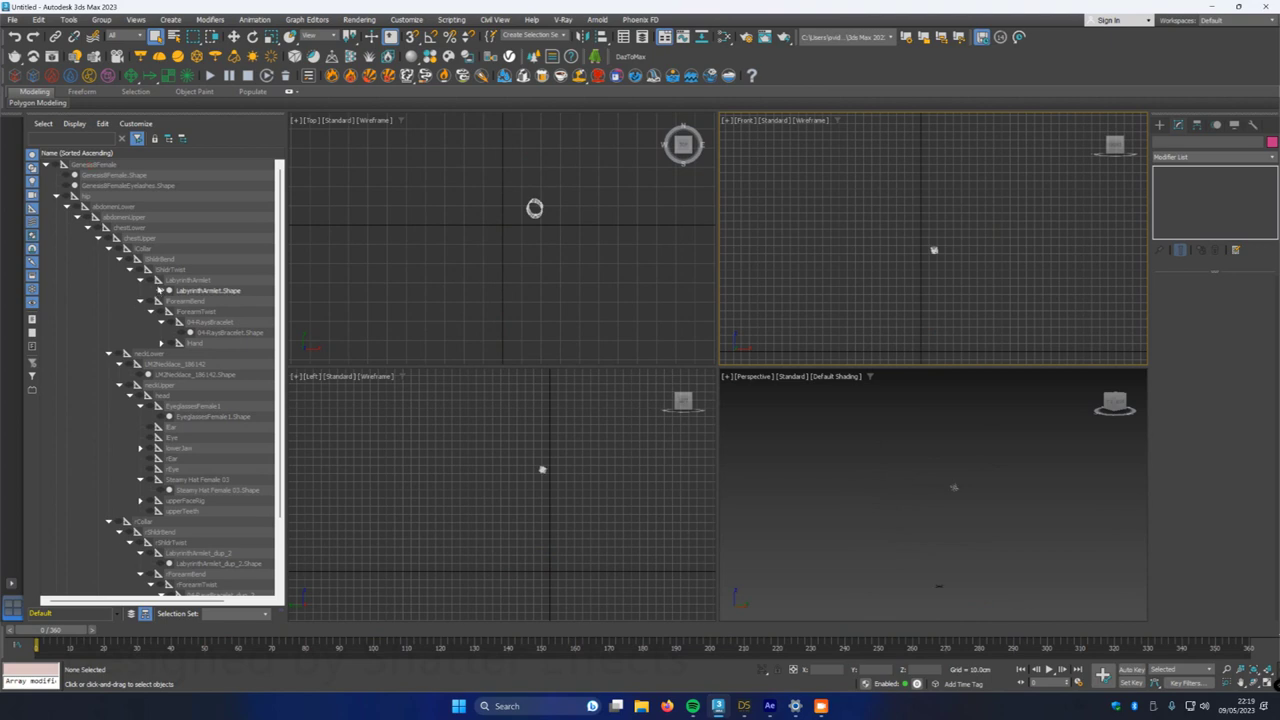
click(184, 333)
click(146, 374)
click(160, 416)
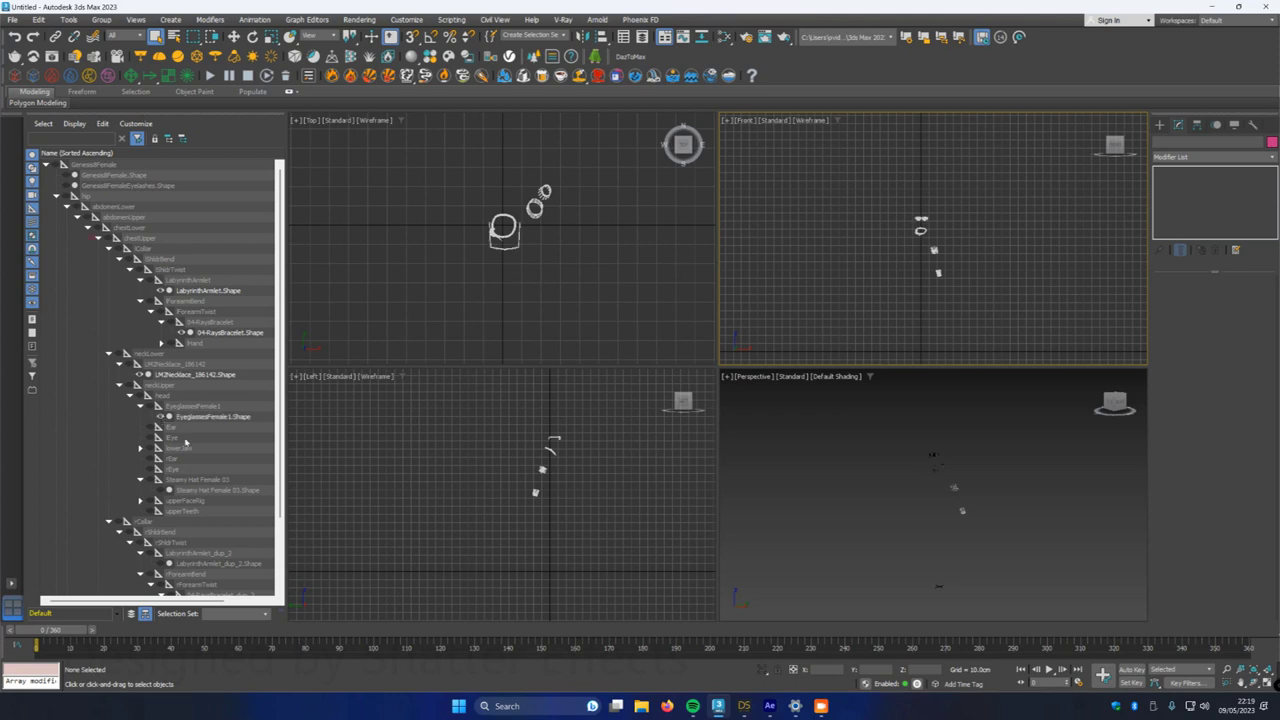
- Unhide the Steamy Hat Female 03, 04-RaysBracelet_dup_2 and LabyrinthArmlet_dup_2 shapes, and scrub the animation to check the accessories
scroll(210, 450, down, 1)
scroll(210, 450, down, 2)
click(160, 406)
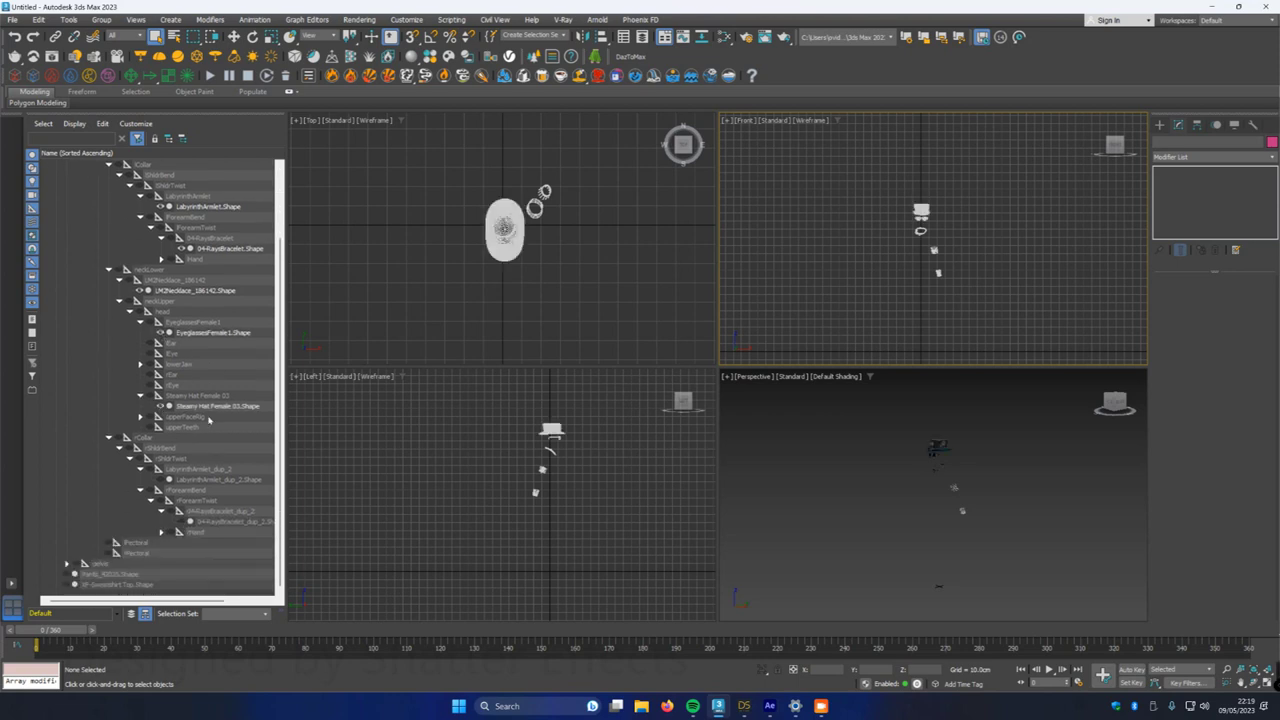
scroll(938, 465, up, 4)
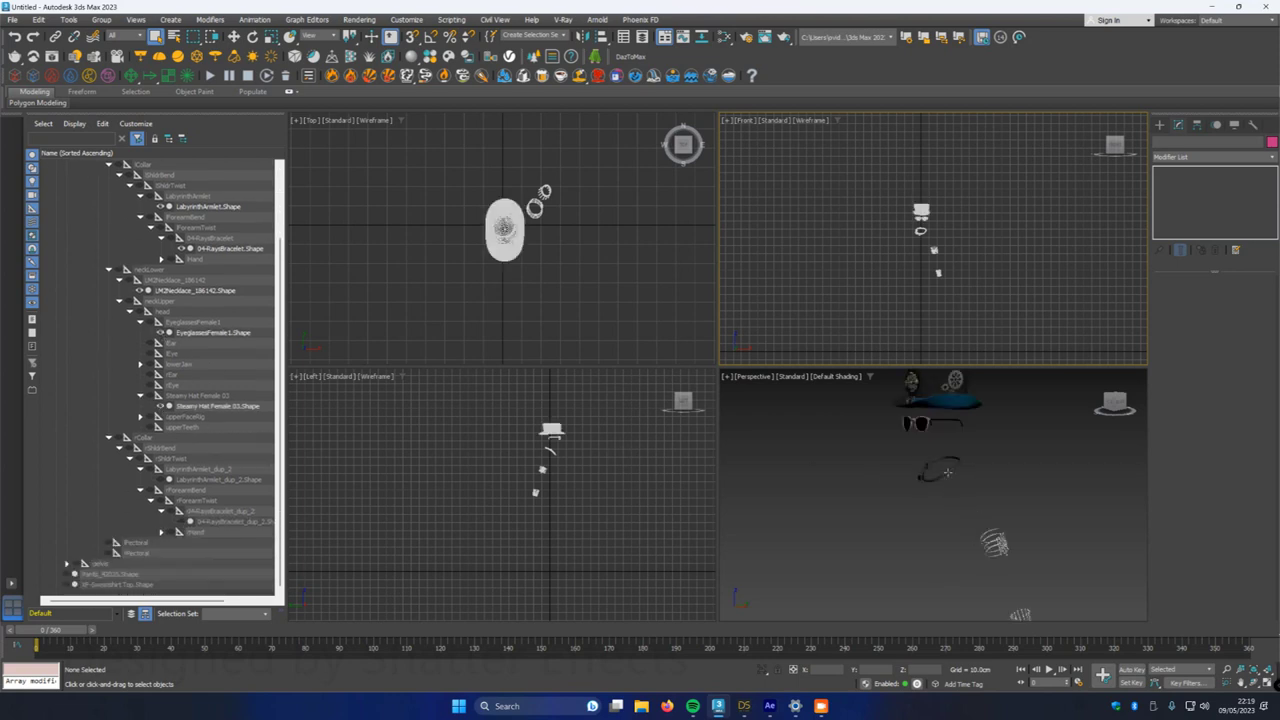
click(182, 521)
click(162, 479)
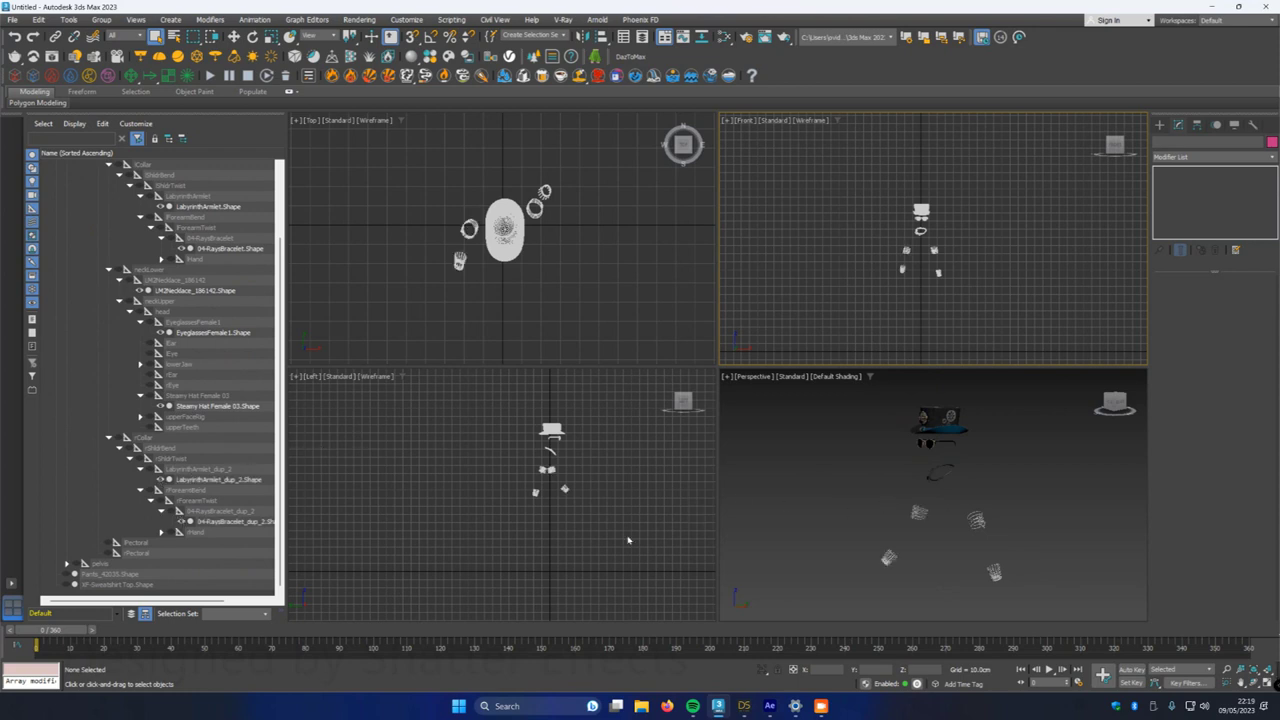
mouse_move(52, 629)
mouse_down()
mouse_move(300, 630)
mouse_move(421, 646)
mouse_move(30, 640)
mouse_up()
- Collapse the hip hierarchy and unhide the Genesis8Female body, eyelashes, pants and top shapes
scroll(137, 320, up, 3)
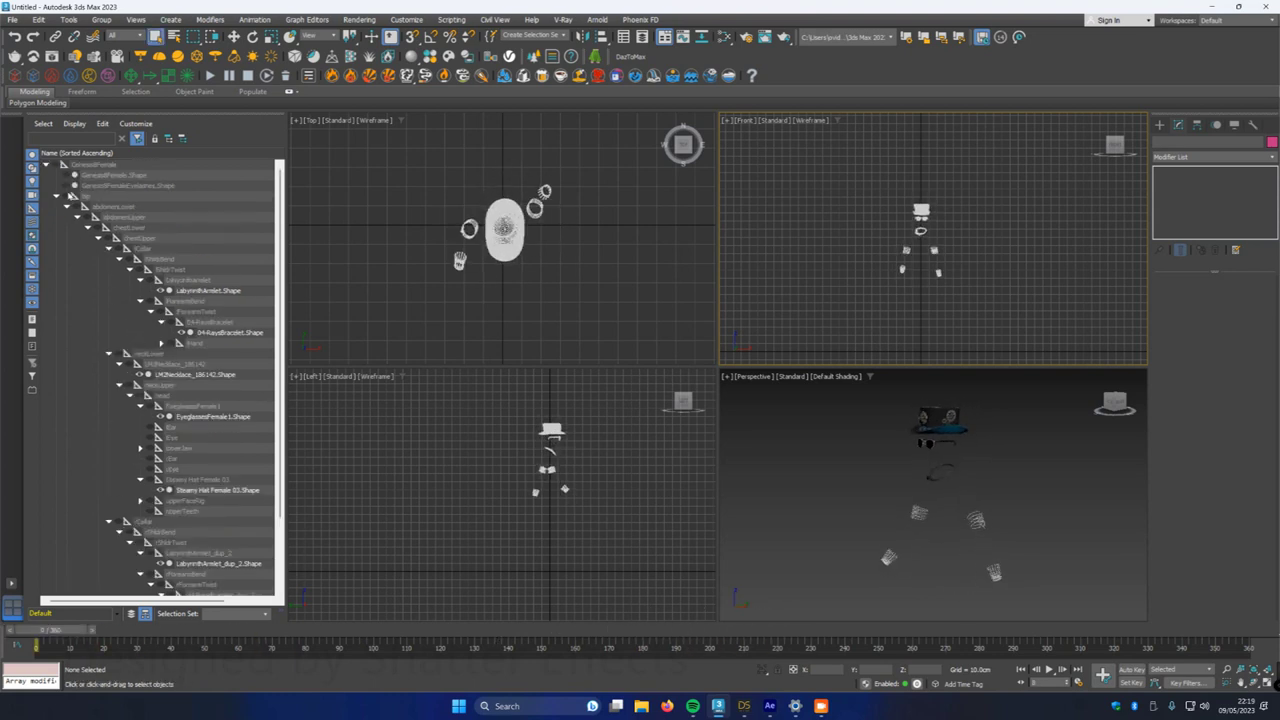
click(56, 196)
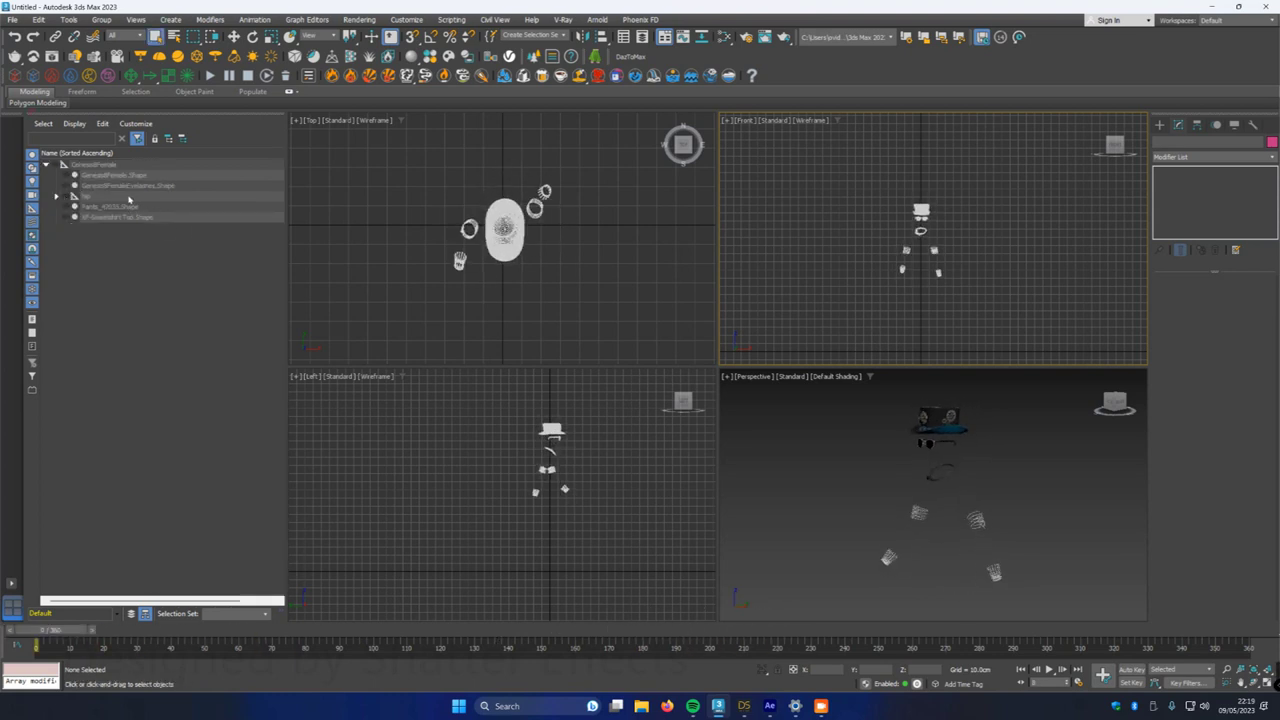
click(67, 175)
click(67, 186)
click(67, 206)
click(67, 217)
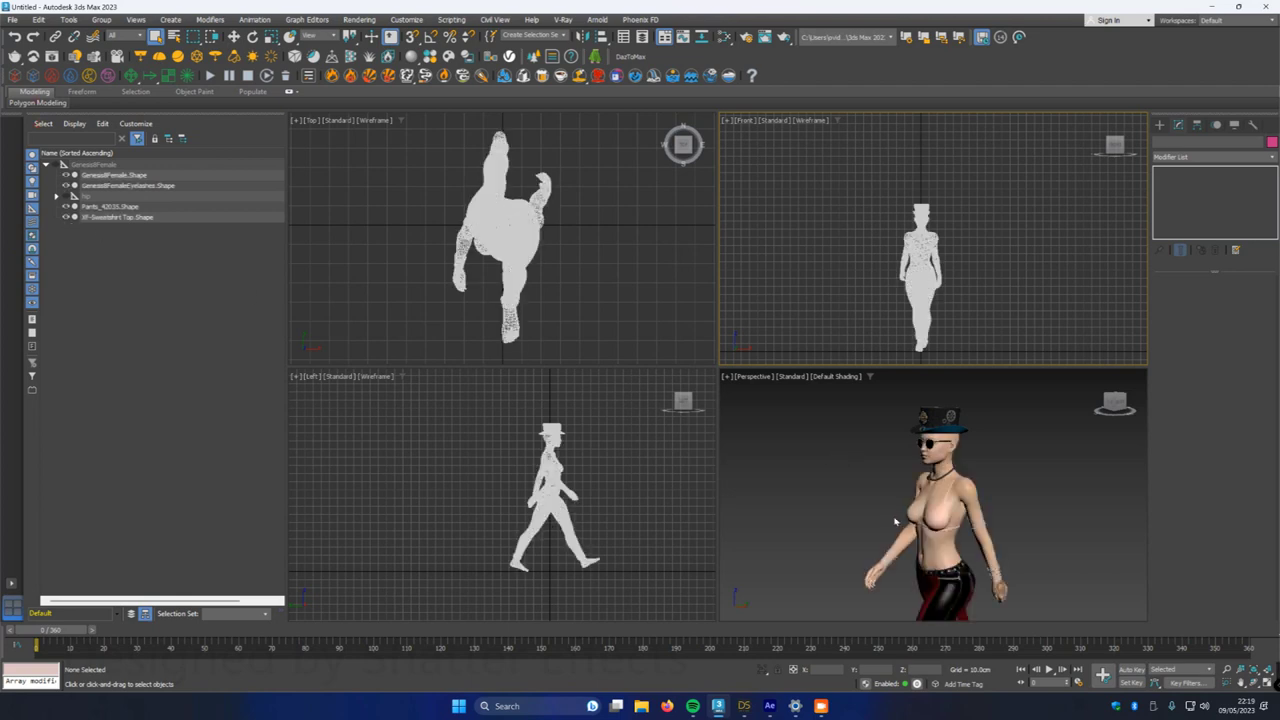
- Scrub through the animation and examine the character's head, skin and outfit from several angles in the Perspective view
middle_drag(897, 522, 880, 488)
scroll(902, 530, up, 2)
scroll(902, 532, down, 2)
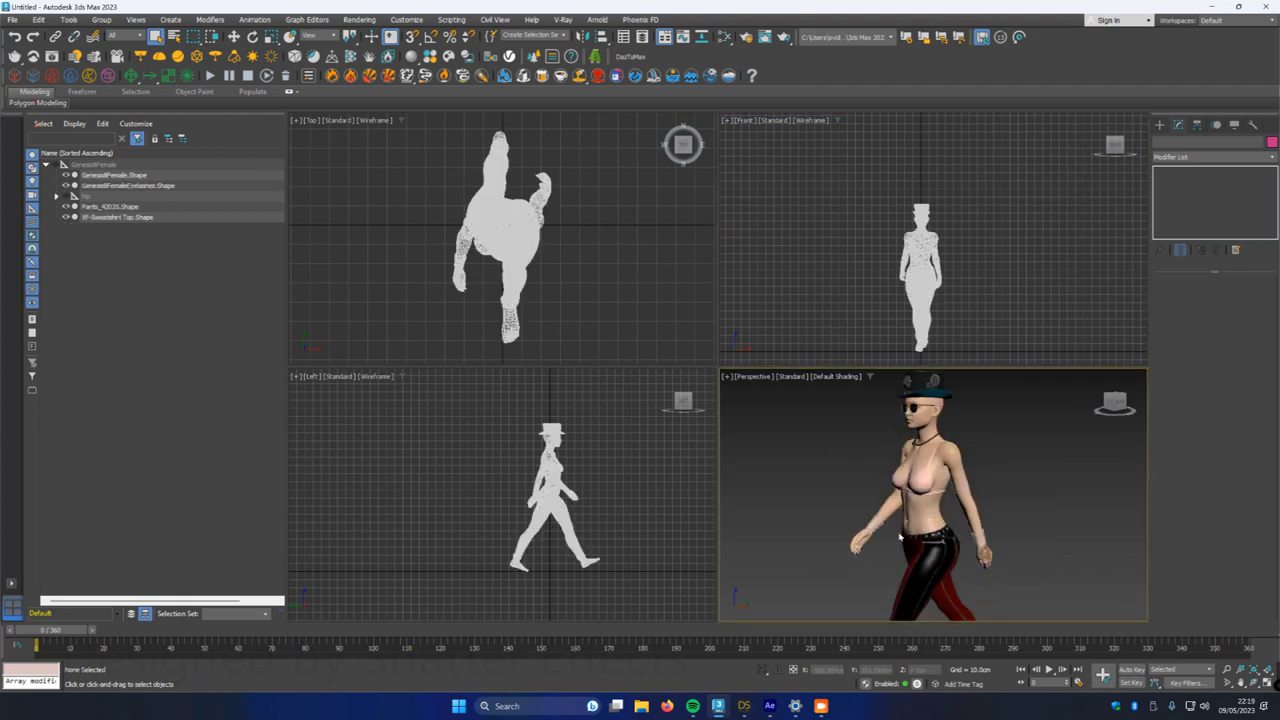
drag(52, 630, 6, 603)
scroll(868, 460, up, 5)
scroll(930, 480, up, 3)
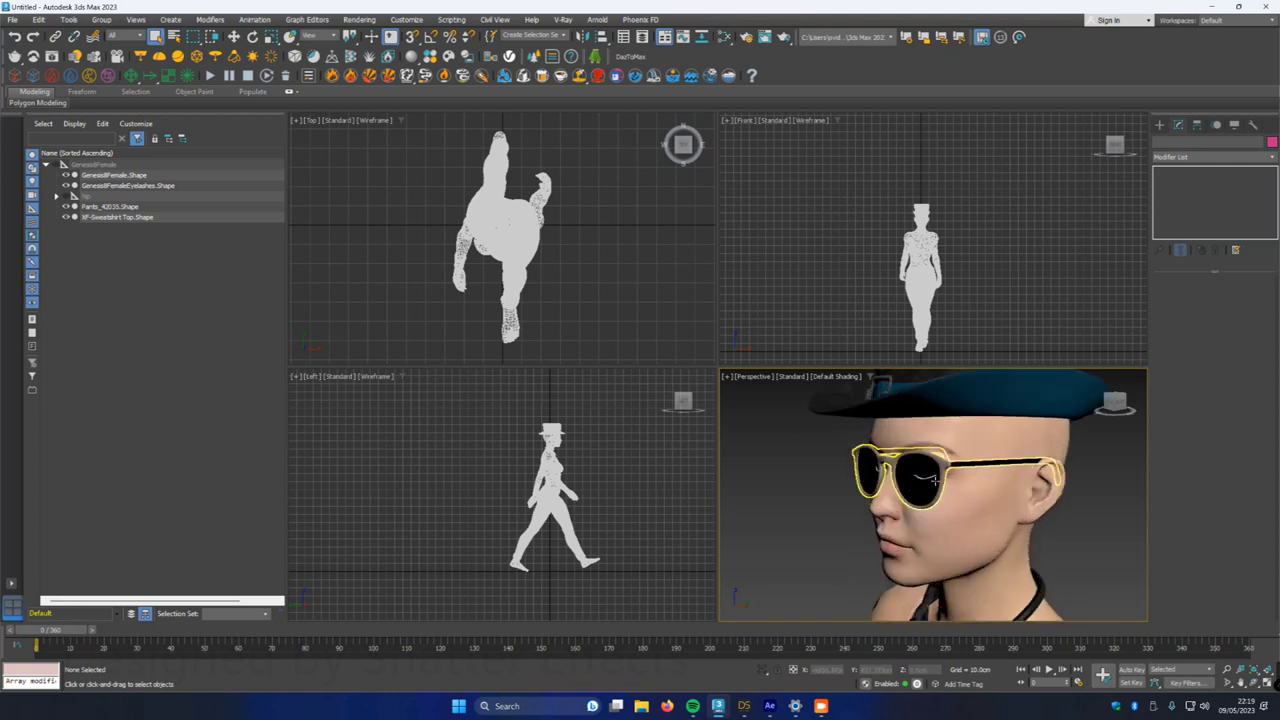
alt+middle_drag(930, 478, 979, 10)
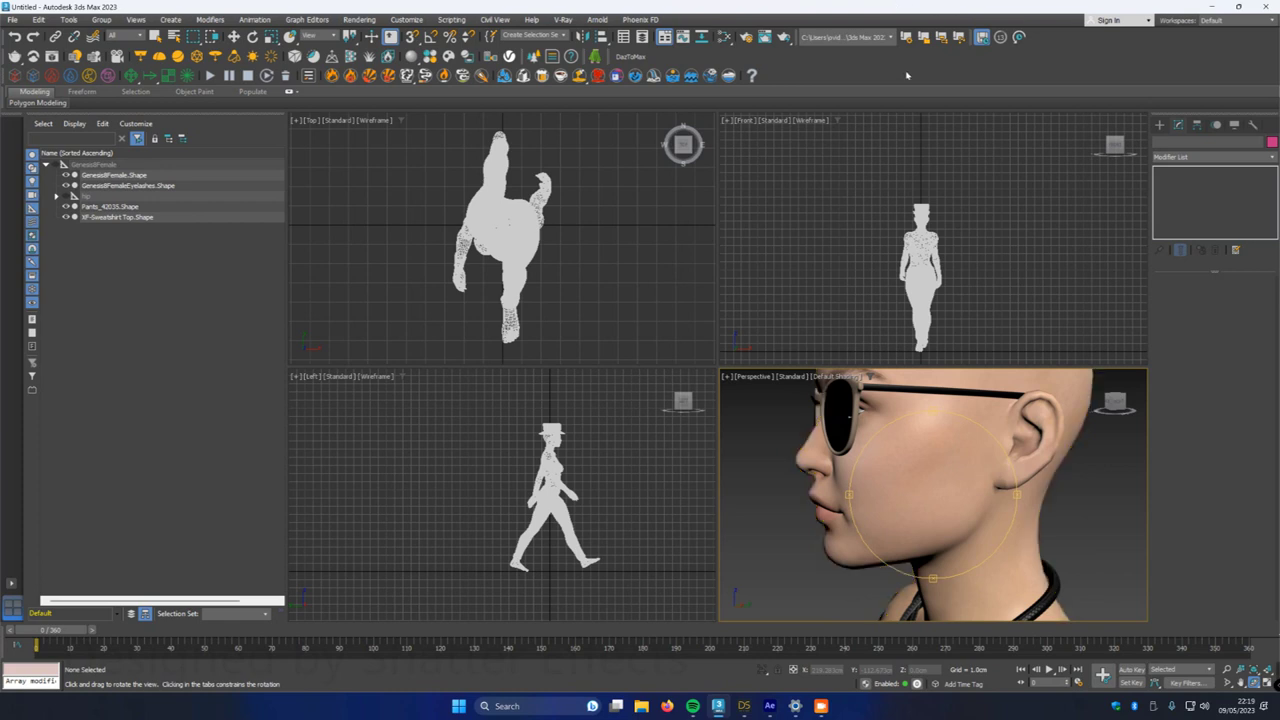
alt+middle_drag(950, 485, 876, 519)
drag(876, 519, 915, 494)
scroll(934, 494, down, 3)
scroll(915, 494, up, 2)
mouse_move(918, 478)
middle_down()
mouse_move(910, 514)
mouse_move(907, 487)
mouse_move(899, 494)
mouse_move(909, 456)
middle_up()
scroll(908, 500, down, 2)
scroll(902, 480, down, 1)
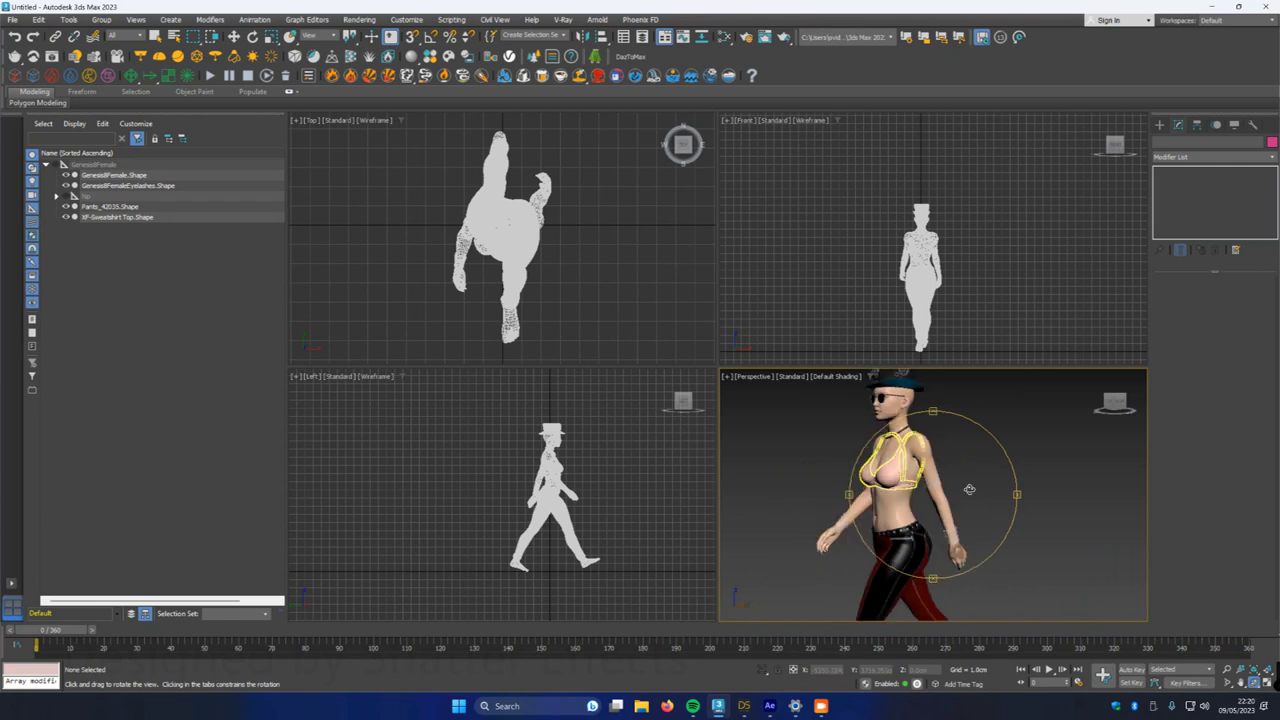
- Convert the scene's materials to V-Ray with the DazToMax bridge
click(626, 58)
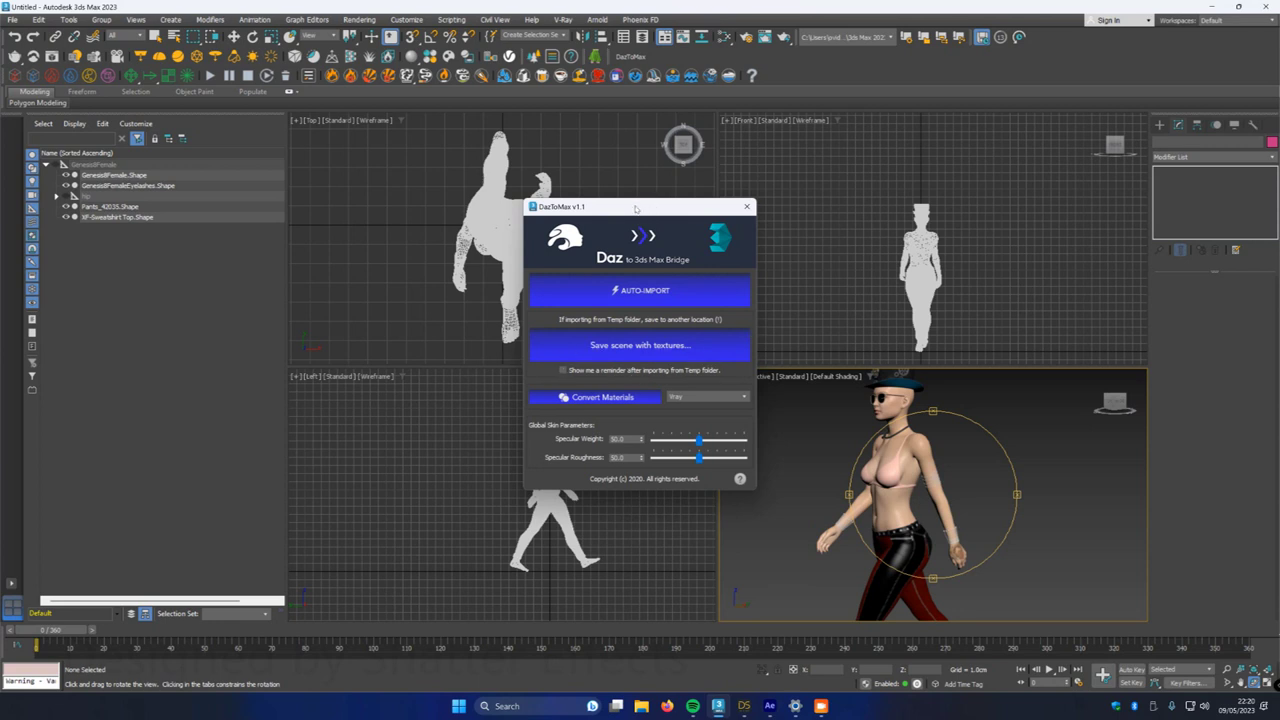
drag(637, 210, 485, 182)
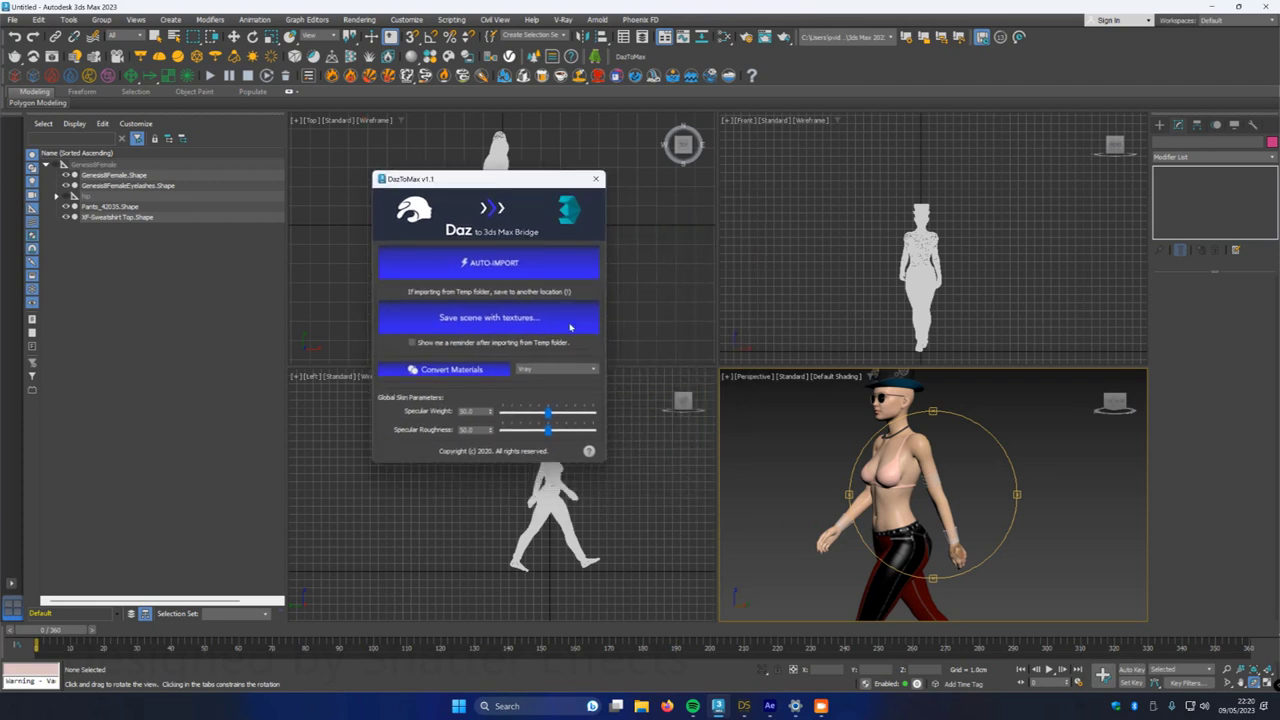
click(453, 370)
click(639, 371)
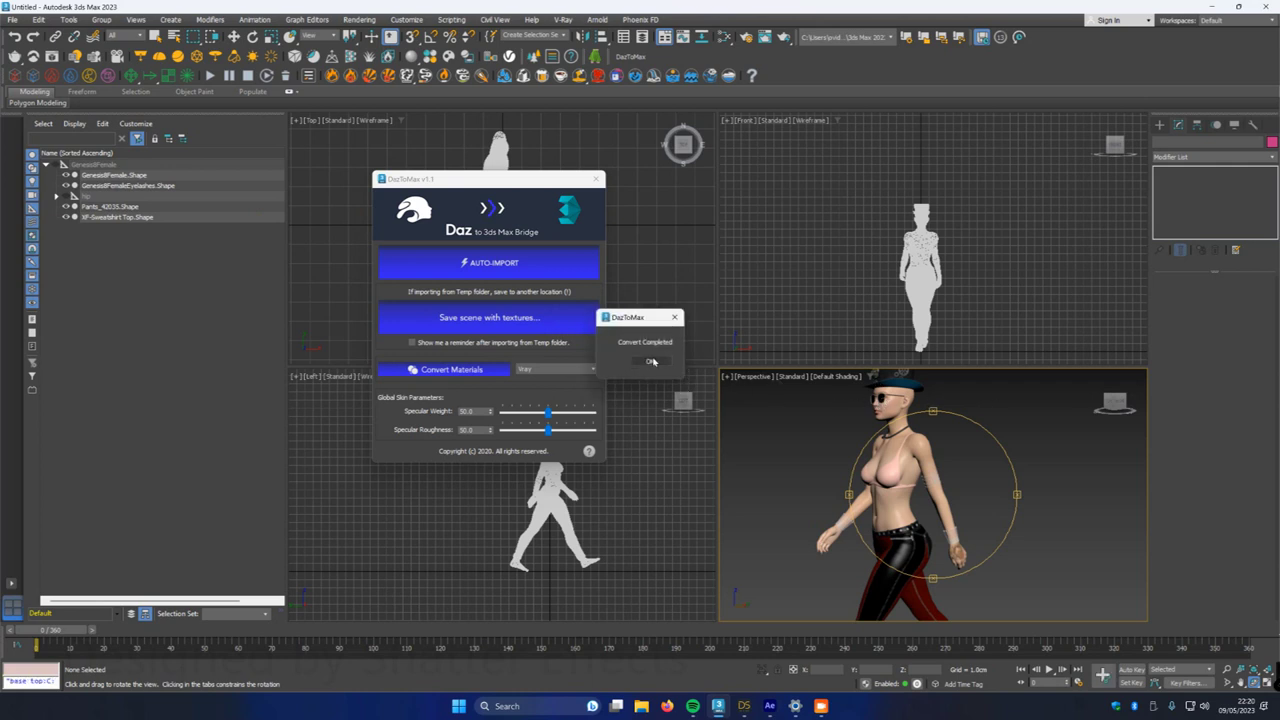
click(652, 362)
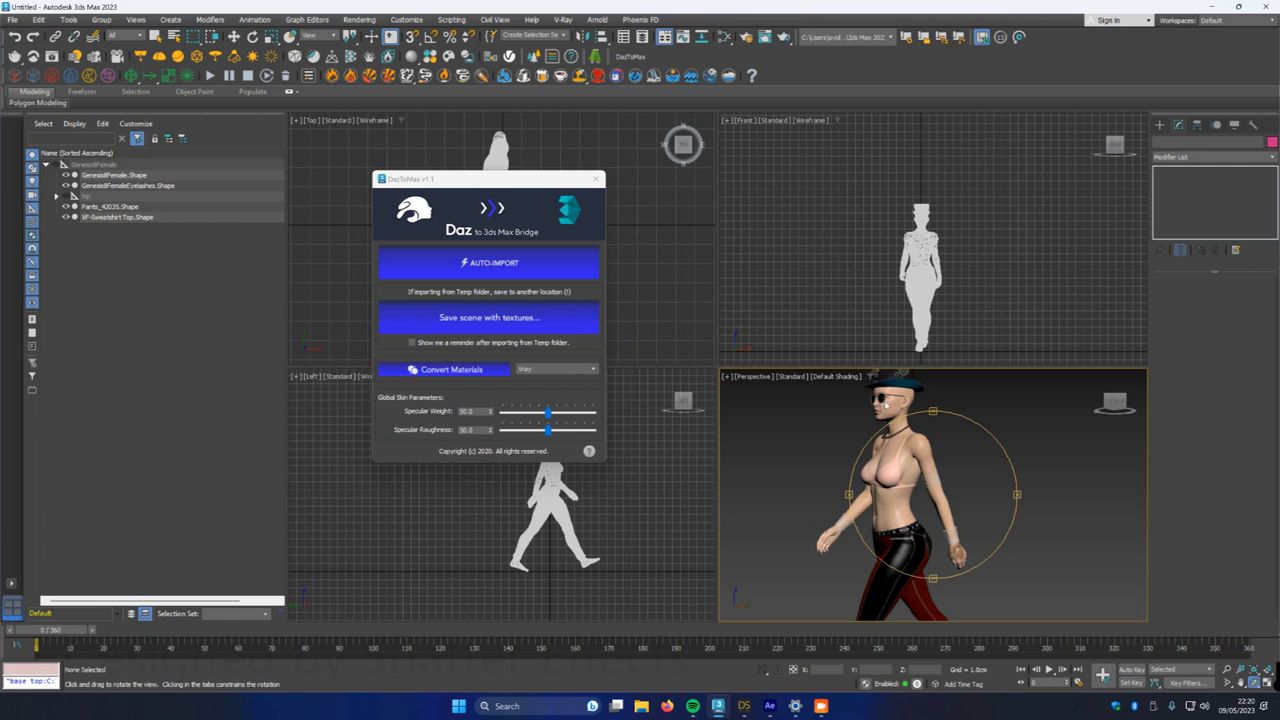
- Inspect the converted materials on the character's head, sunglasses and torso up close, and close the DazToMax bridge
click(885, 400)
scroll(885, 400, up, 2)
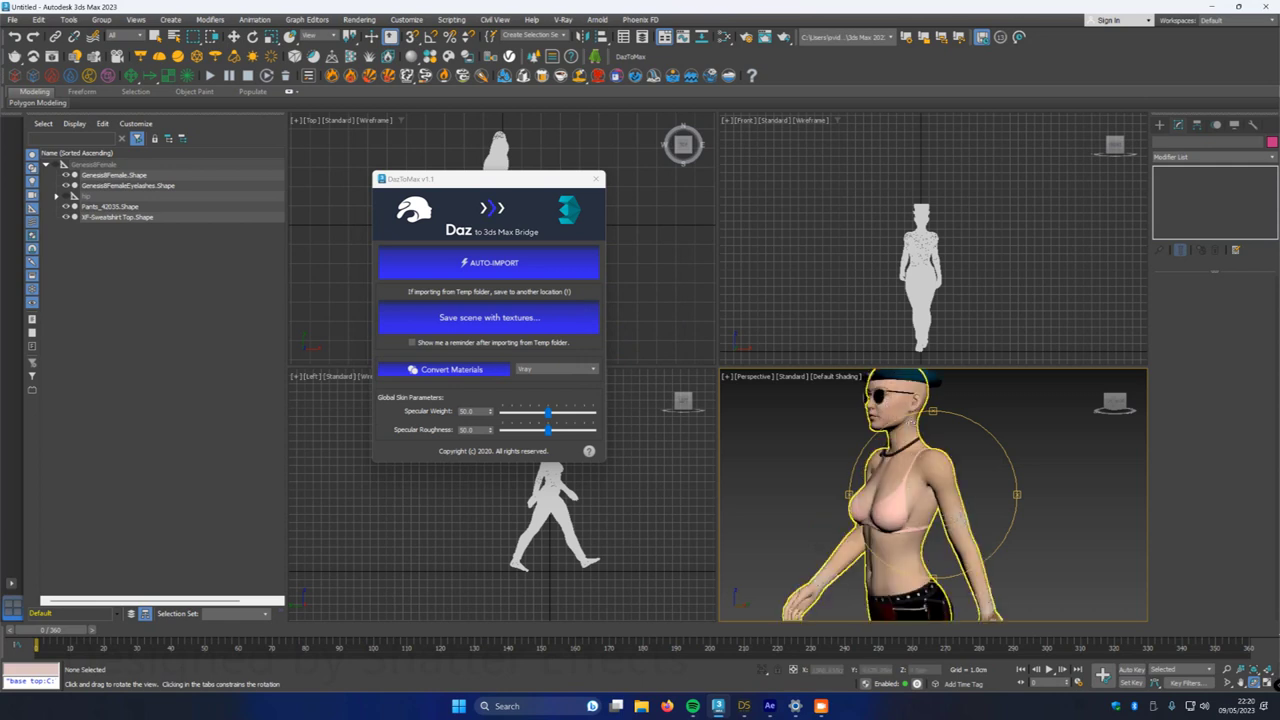
scroll(917, 446, up, 5)
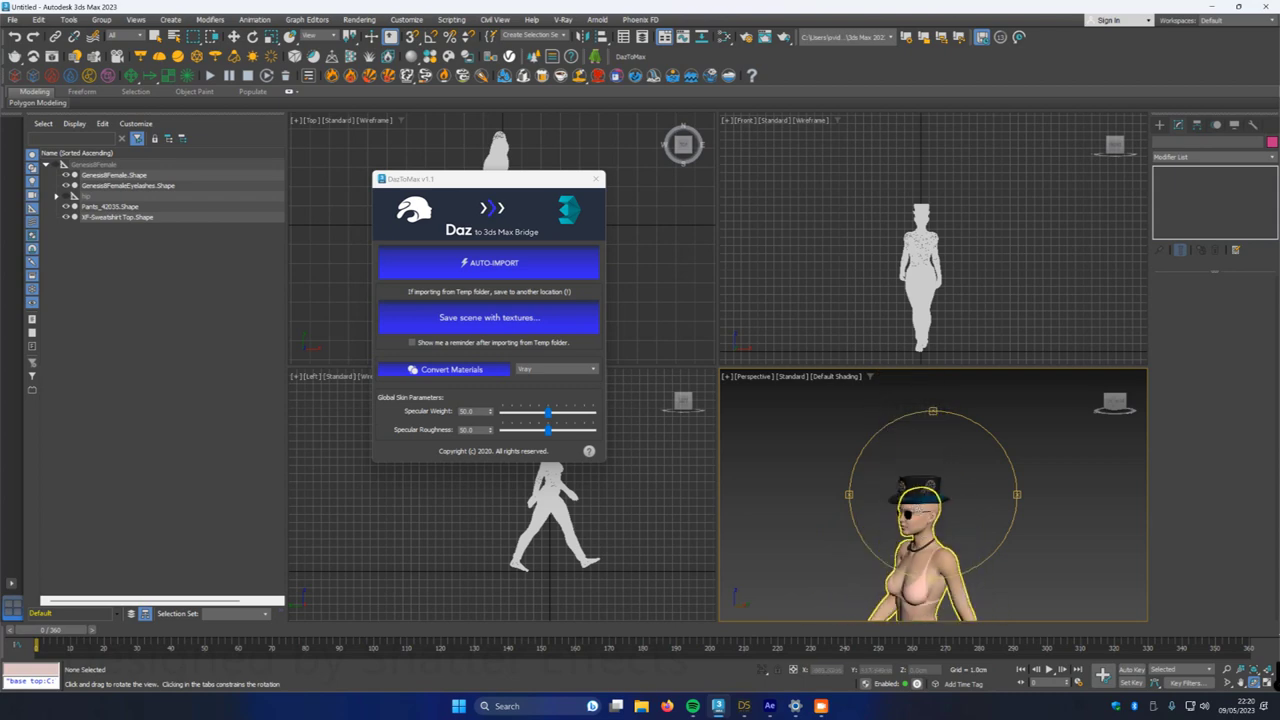
scroll(919, 510, up, 6)
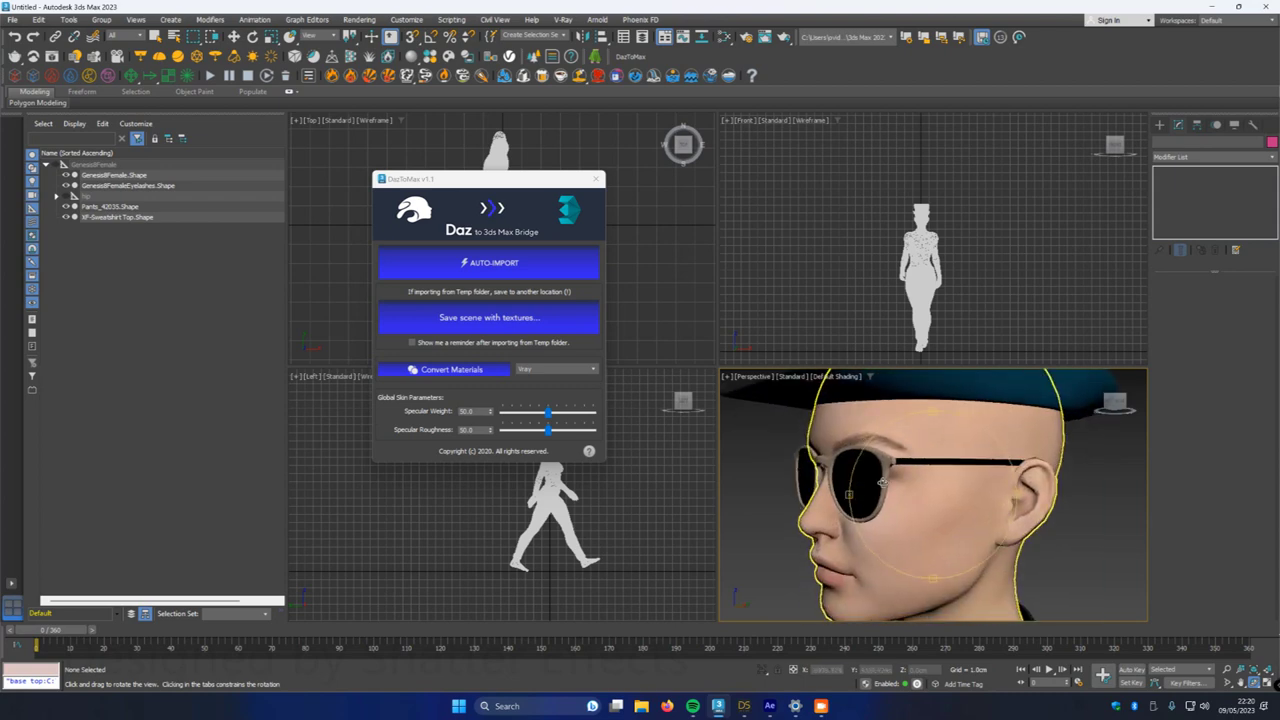
scroll(919, 498, down, 8)
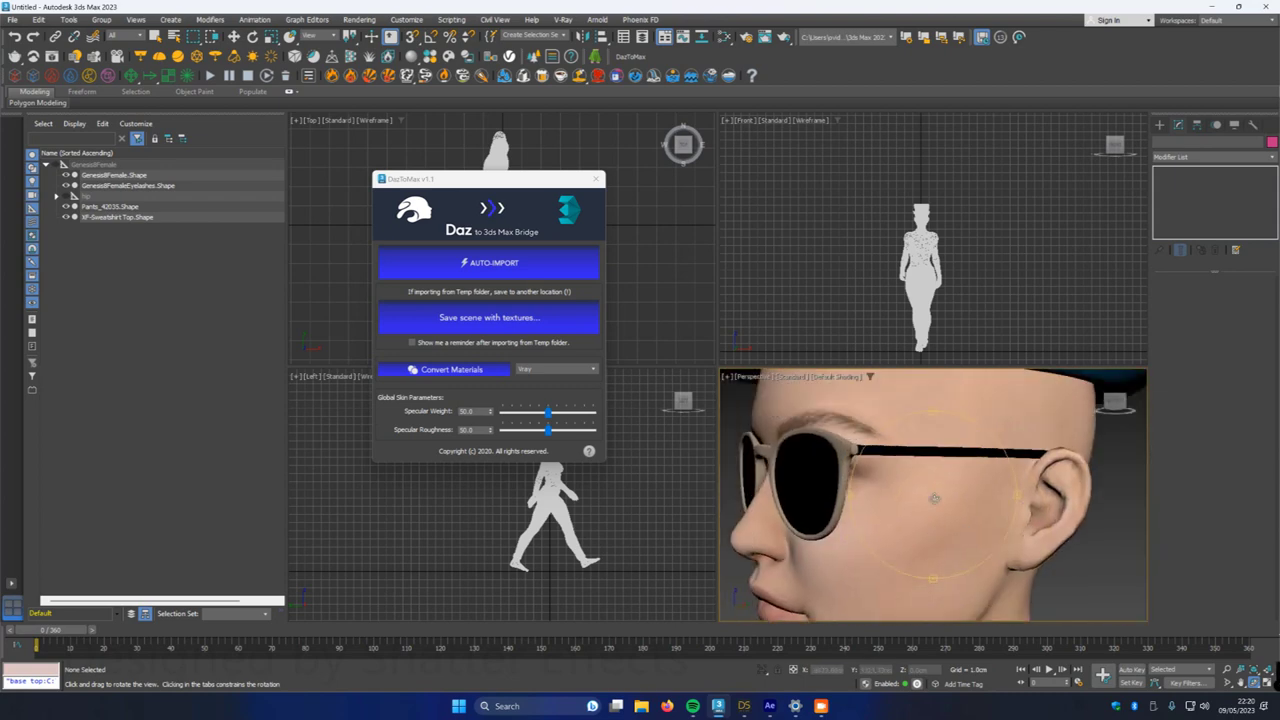
middle_drag(937, 503, 912, 355)
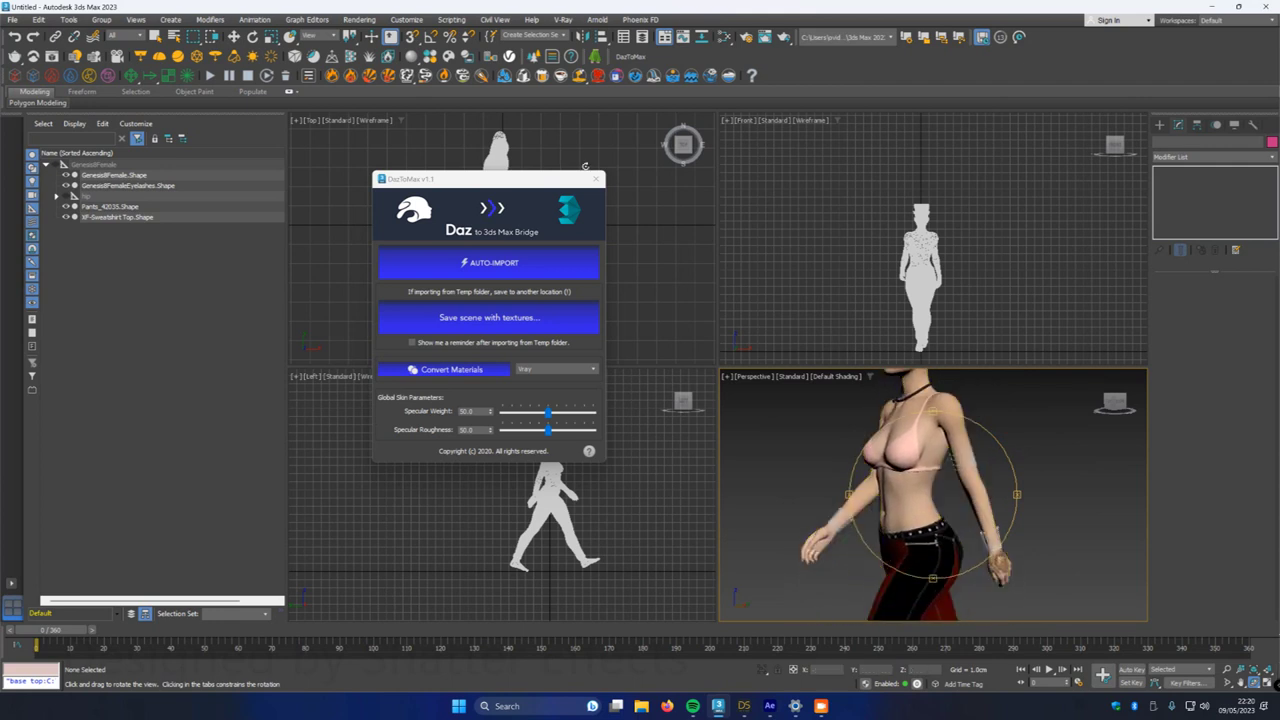
click(595, 178)
- View the whole walking character from the opposite side in the Perspective view, centred in the frame
drag(924, 510, 825, 495)
scroll(898, 498, down, 2)
scroll(903, 504, up, 3)
scroll(903, 504, down, 3)
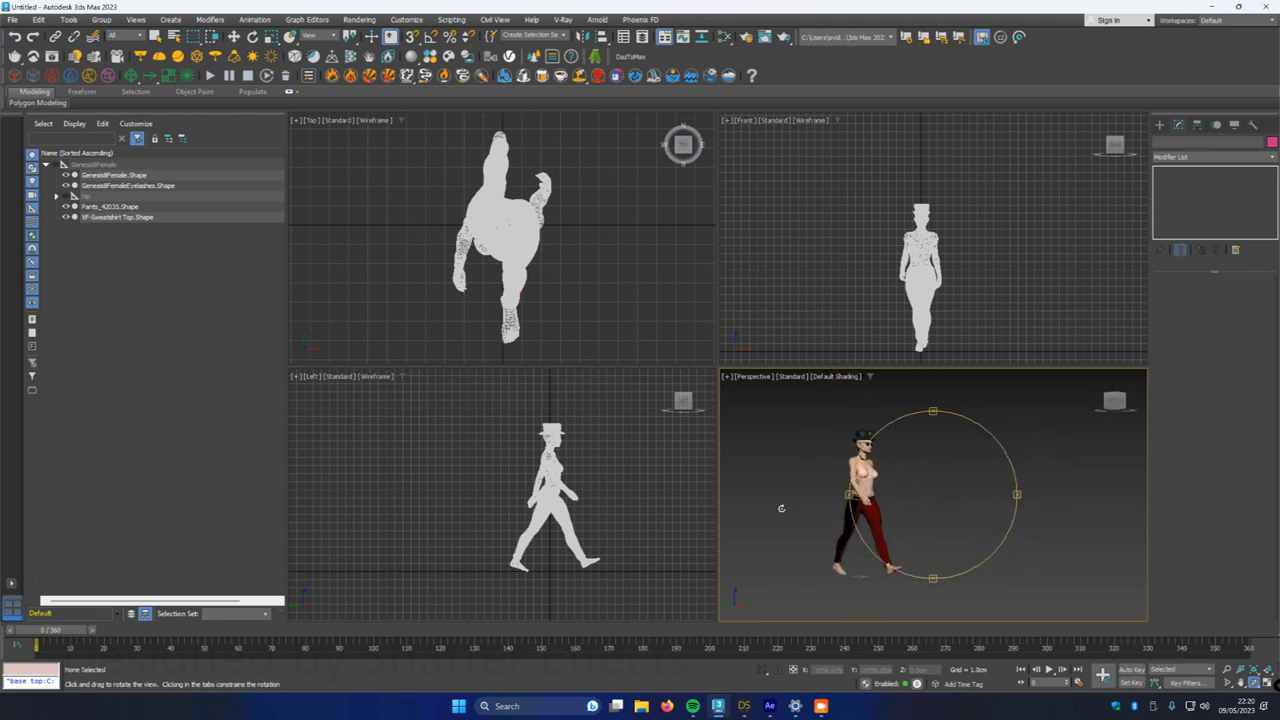
drag(38, 633, 20, 660)
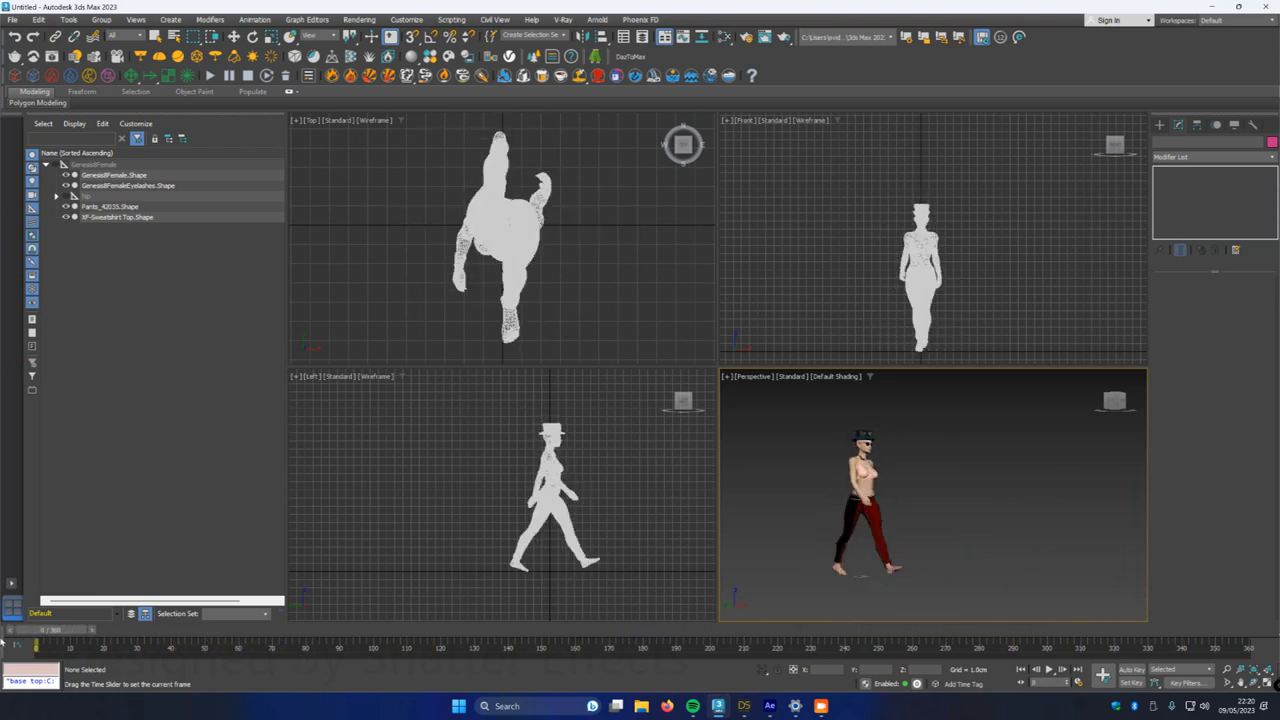
scroll(918, 494, up, 3)
drag(918, 493, 970, 493)
- Create a VRayLight around the character in the Top view and set its type to Dome
click(156, 36)
click(1159, 124)
click(1189, 143)
click(1181, 160)
click(1165, 192)
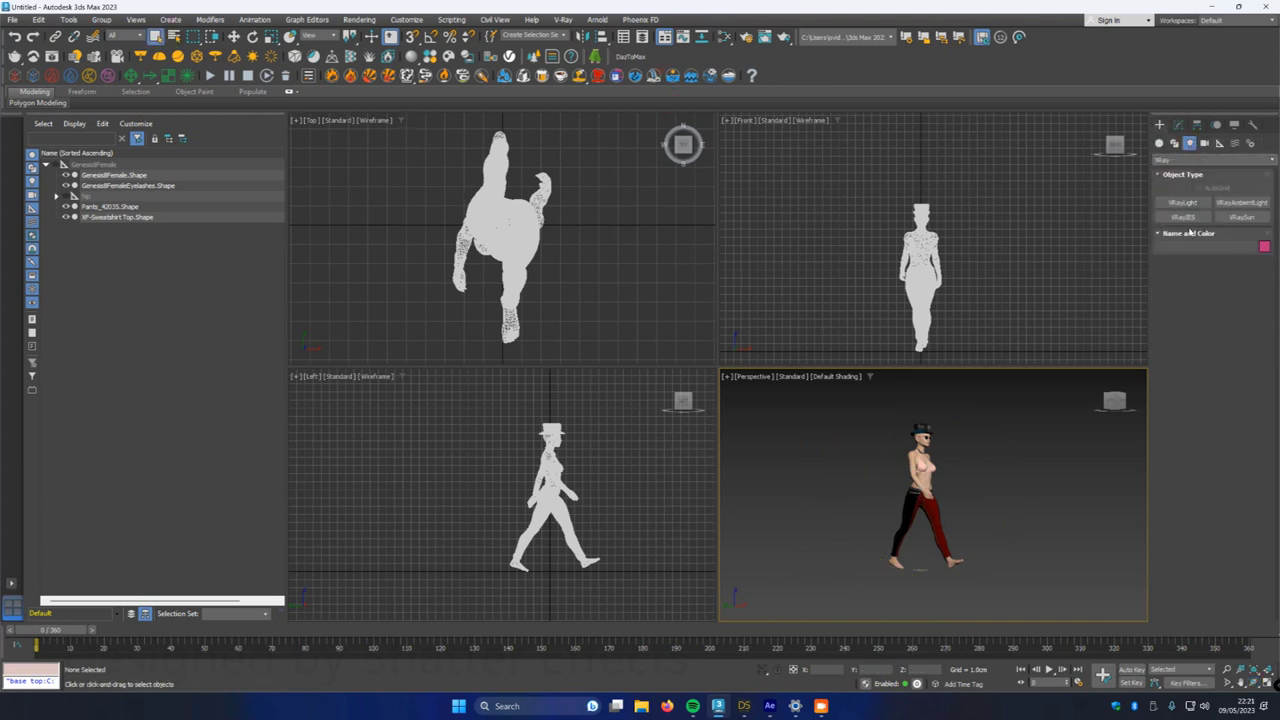
click(1180, 203)
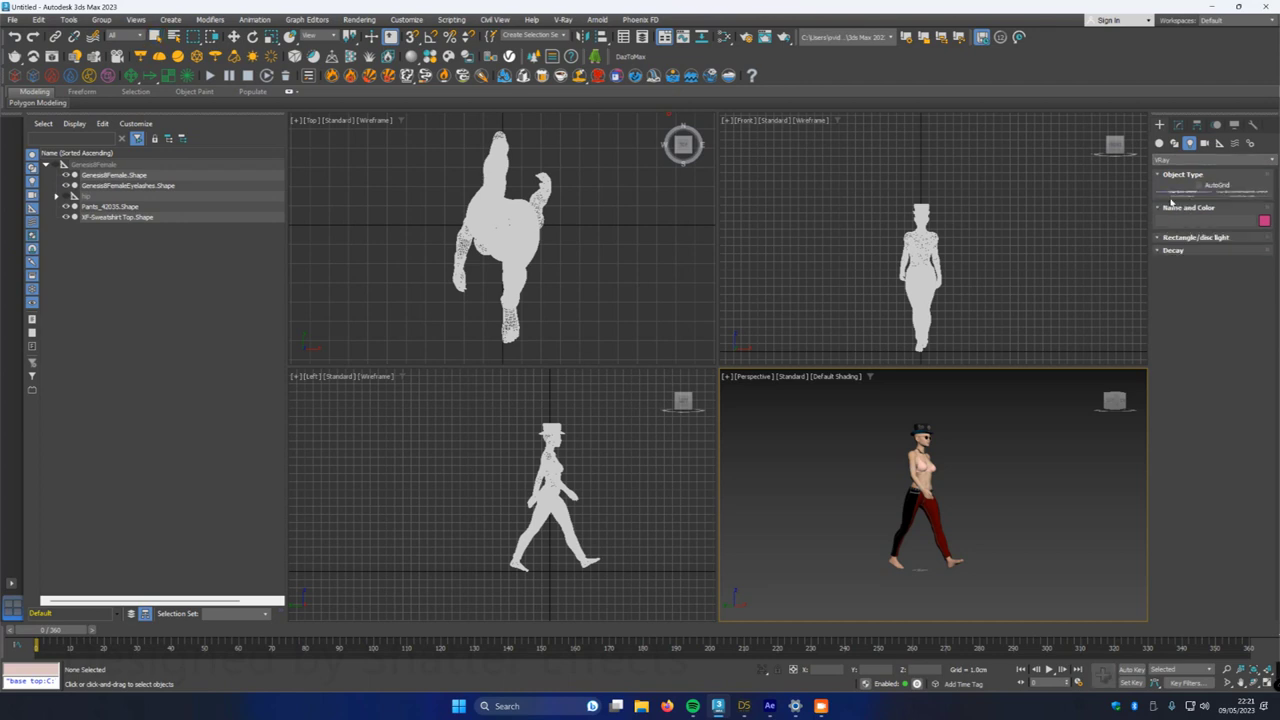
scroll(448, 190, down, 2)
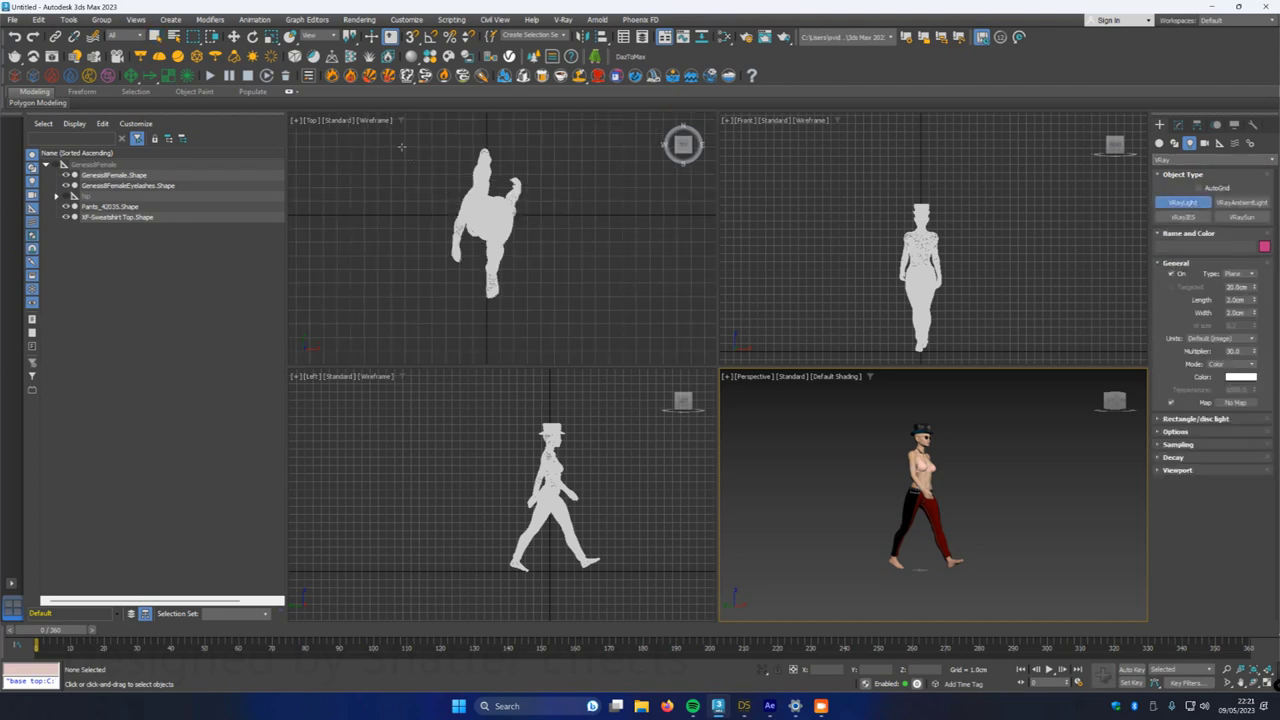
drag(393, 139, 601, 313)
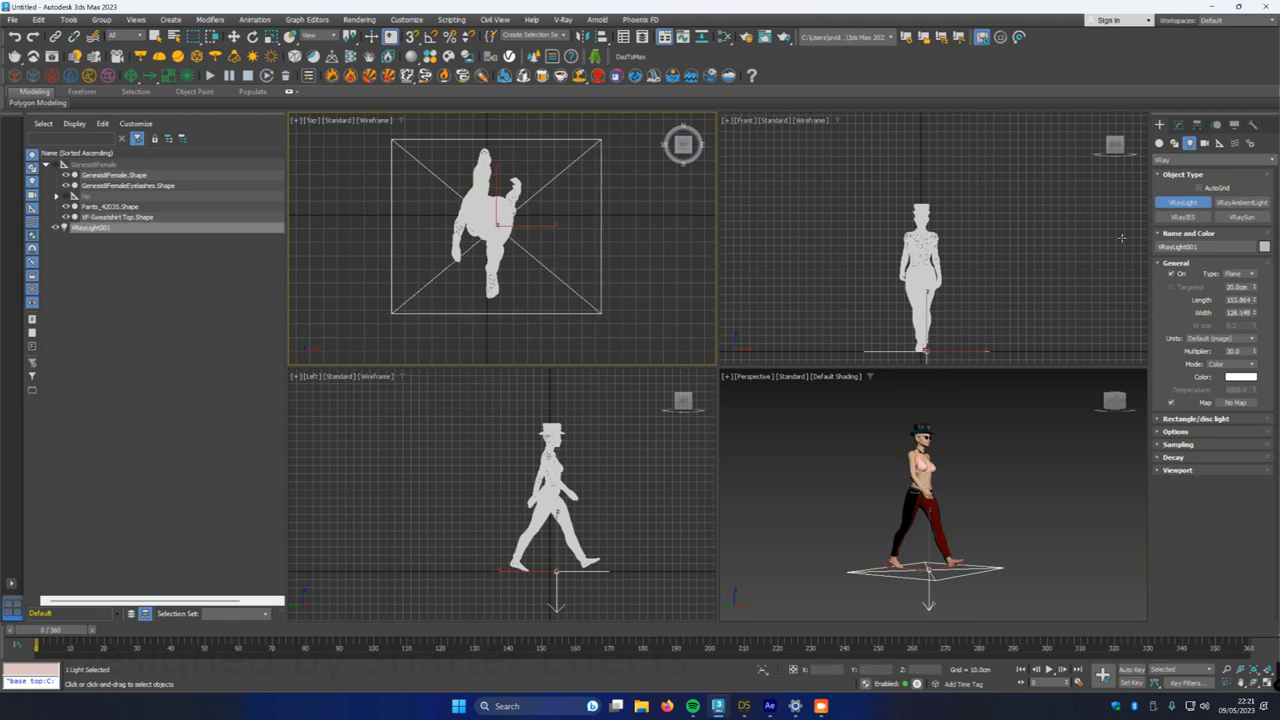
click(1236, 274)
click(1244, 294)
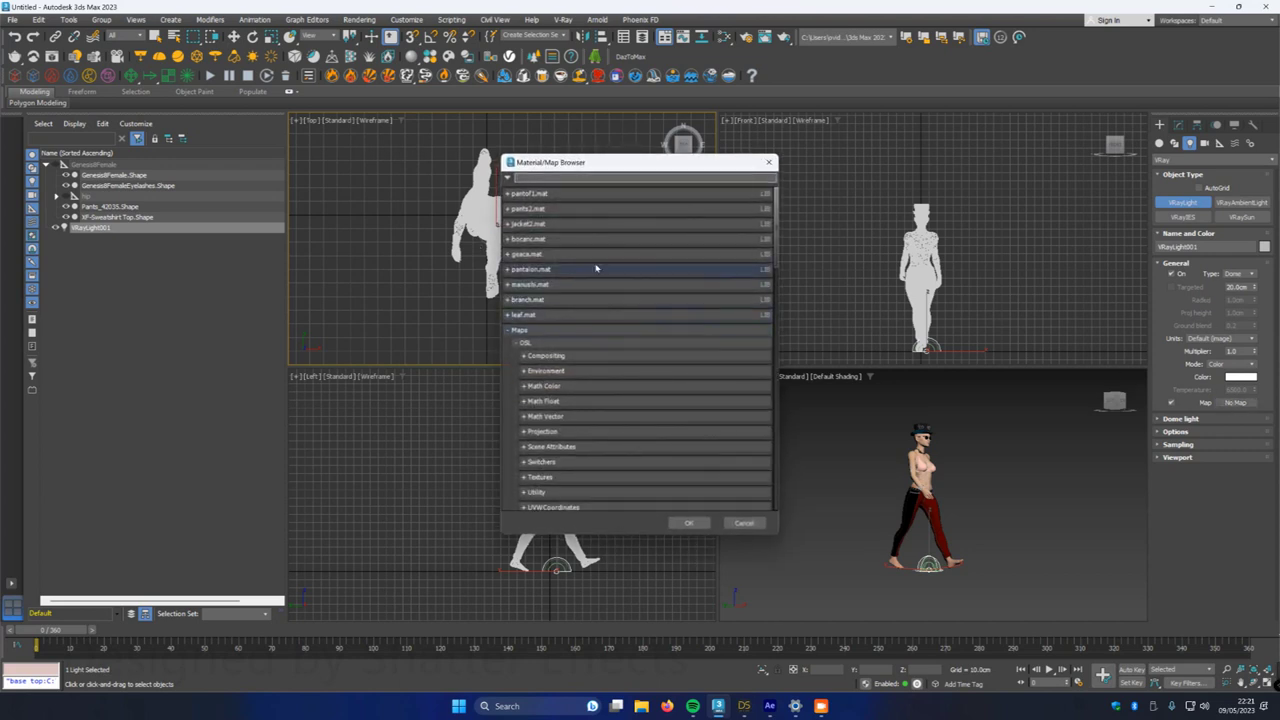
- Assign a VRayBitmap from the V-Ray maps as the dome light's texture map
drag(776, 233, 797, 490)
click(540, 357)
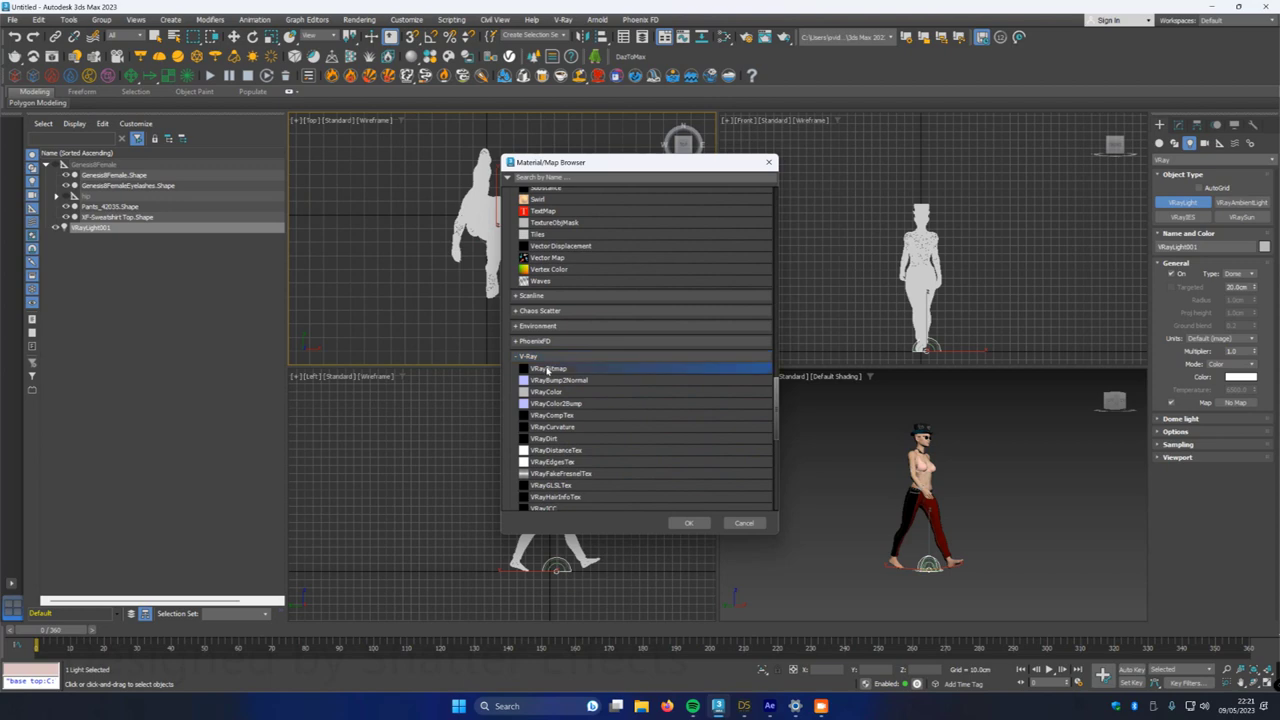
double_click(545, 368)
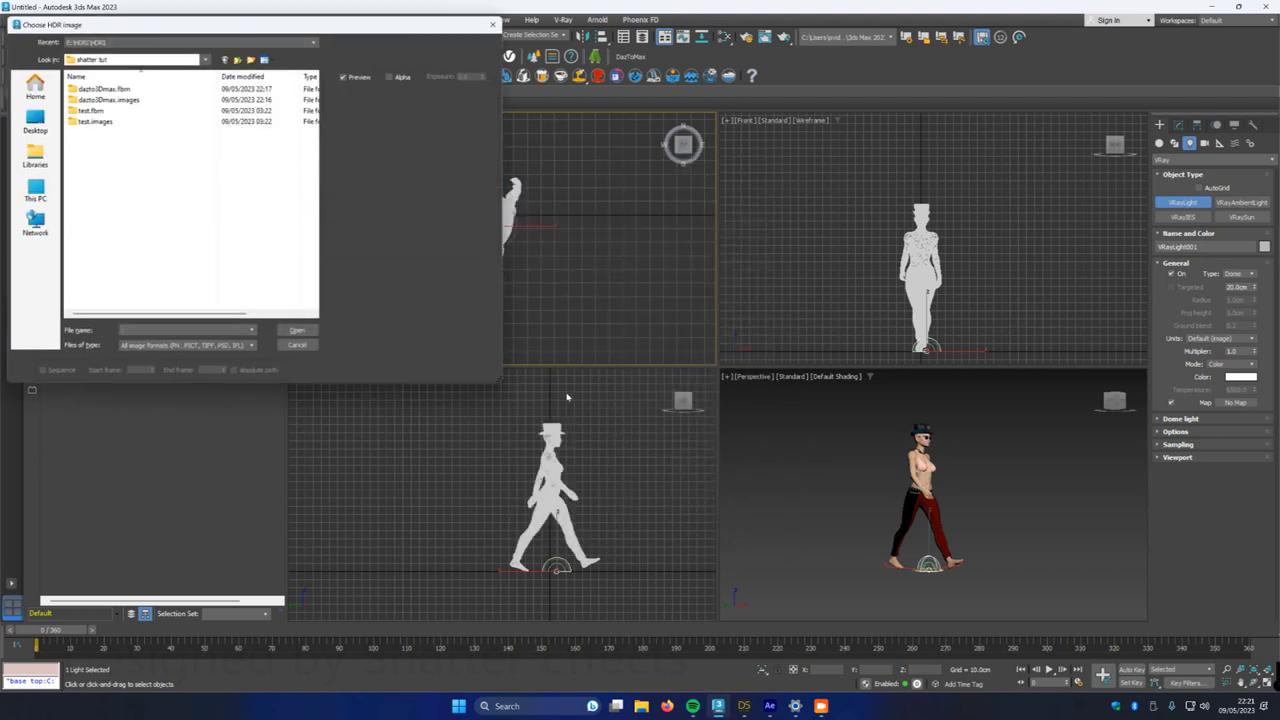
- Browse to the HDRI\HDRI folder on the E: drive for the HDR image and enlarge the file chooser
click(33, 194)
double_click(103, 160)
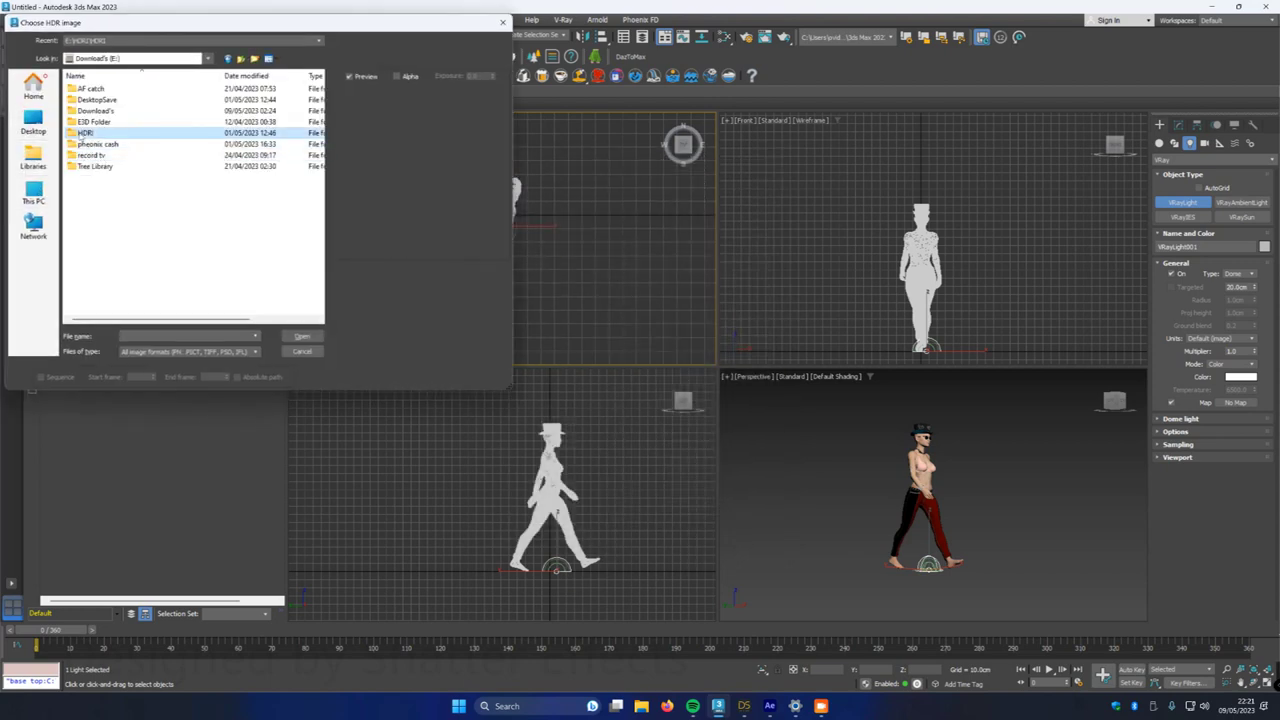
double_click(82, 133)
double_click(82, 123)
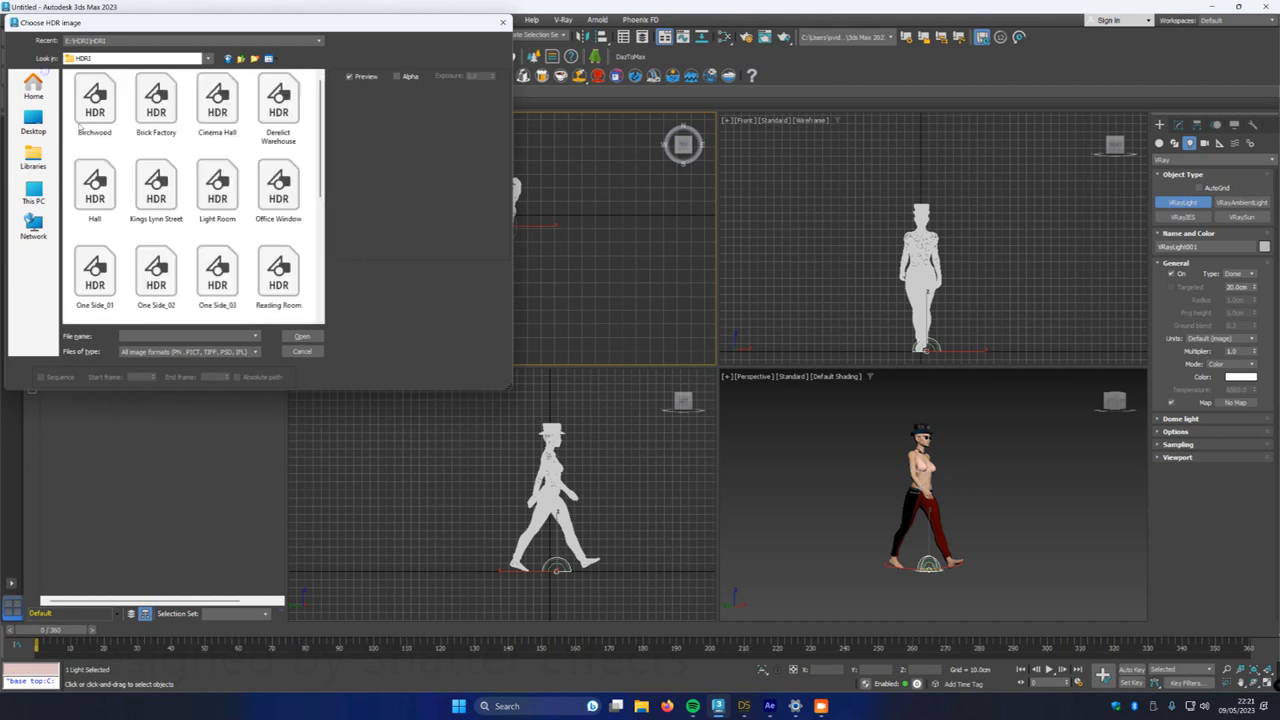
scroll(228, 235, down, 3)
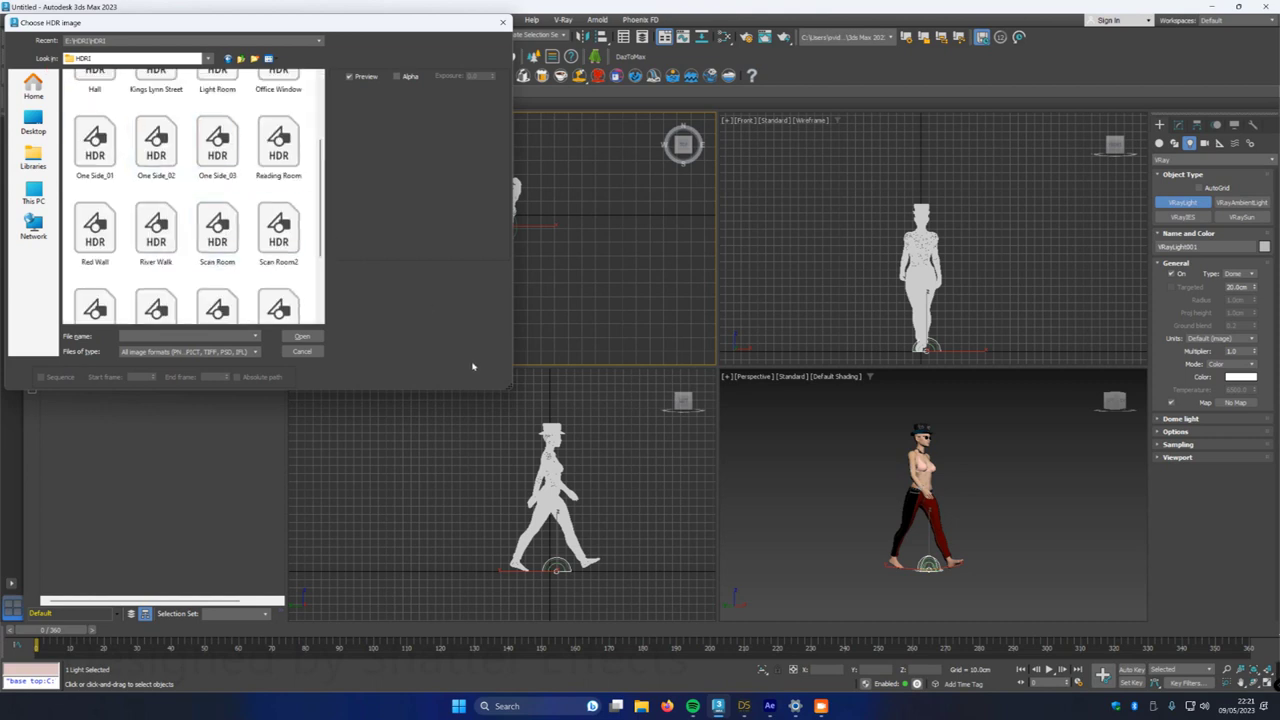
drag(511, 392, 860, 590)
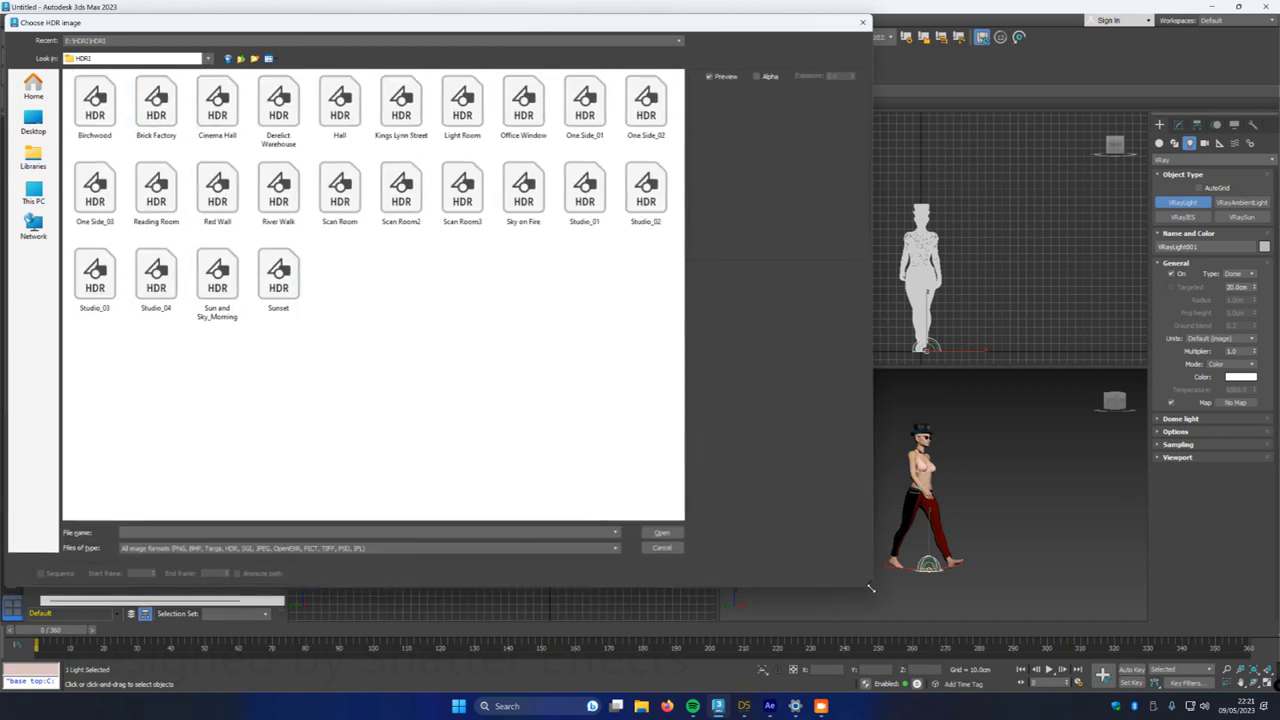
- Preview the Light Room, Office Window and Red Wall images, and load Scan Room3 as the dome light's HDR image
click(464, 110)
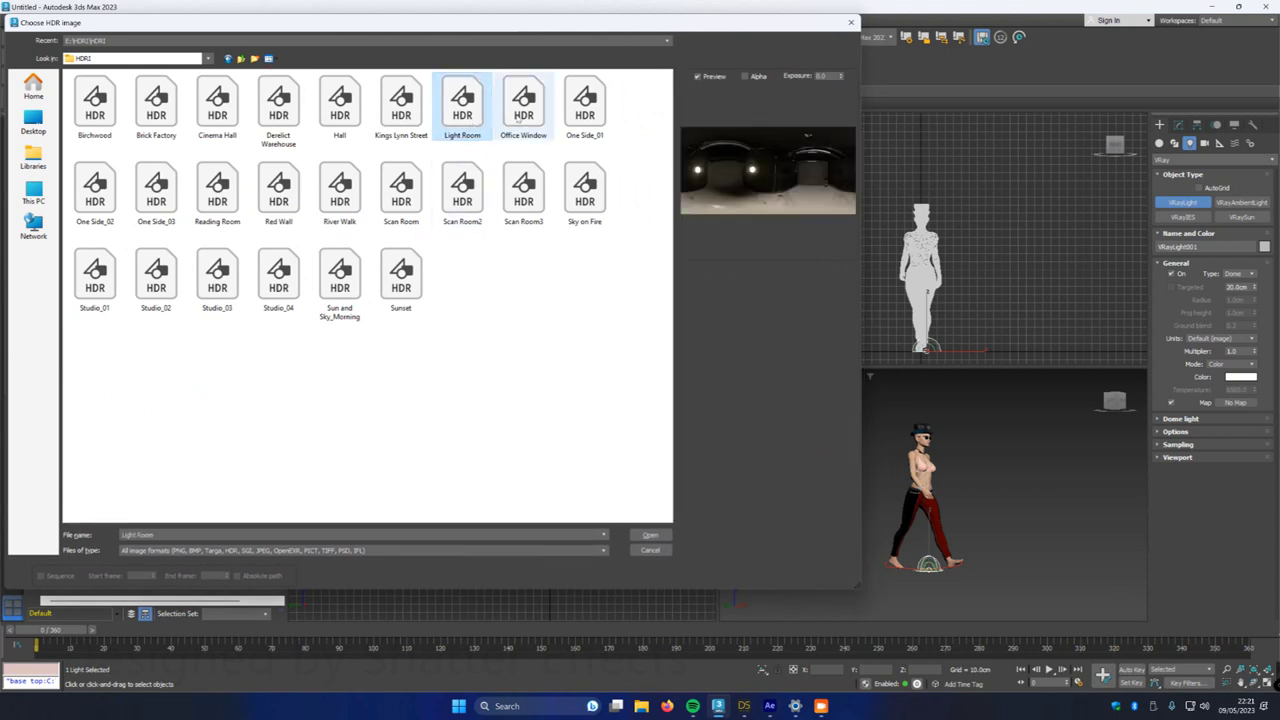
click(524, 115)
click(278, 188)
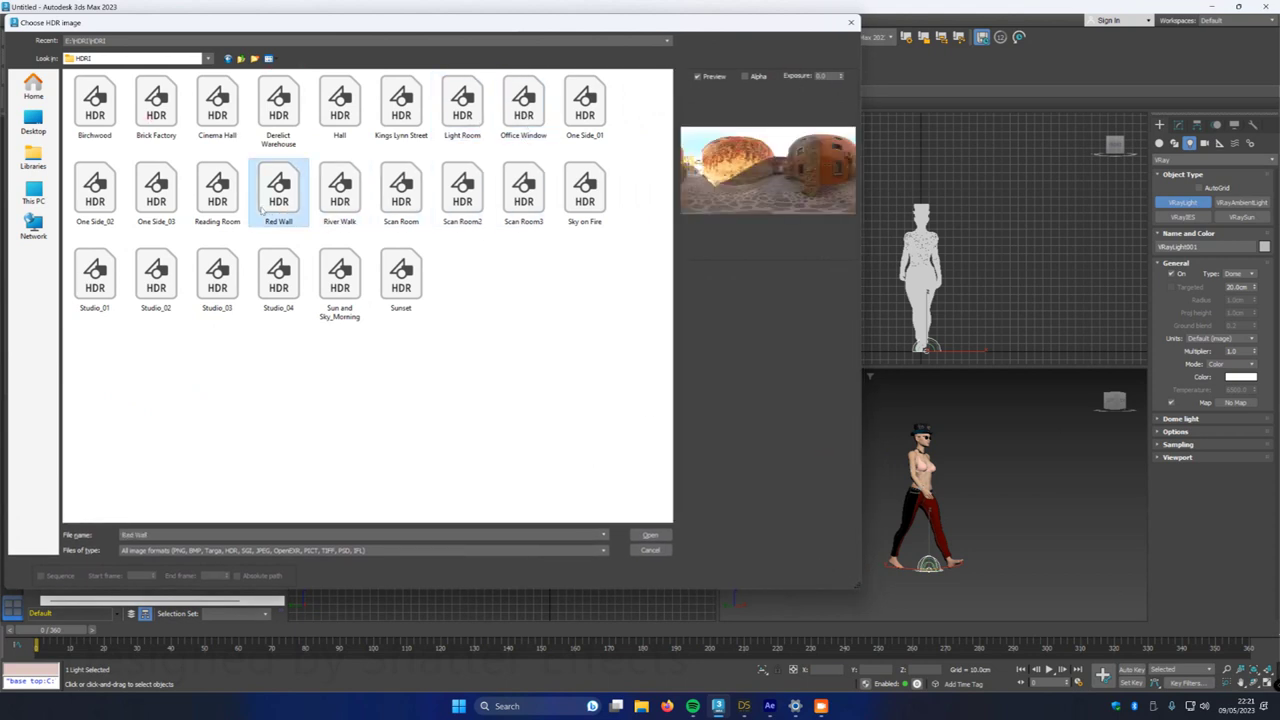
click(516, 197)
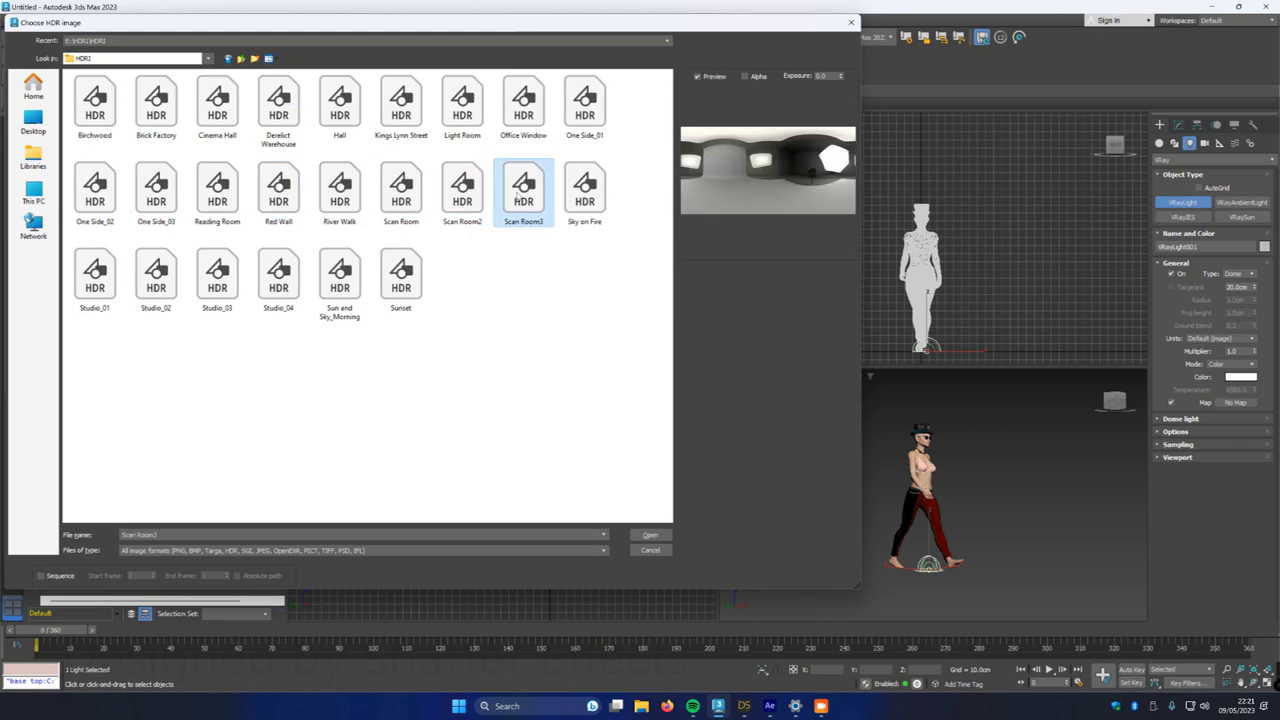
click(649, 537)
- Open the V-Ray Frame Buffer beside the Perspective view and start rendering that view
right_click(832, 436)
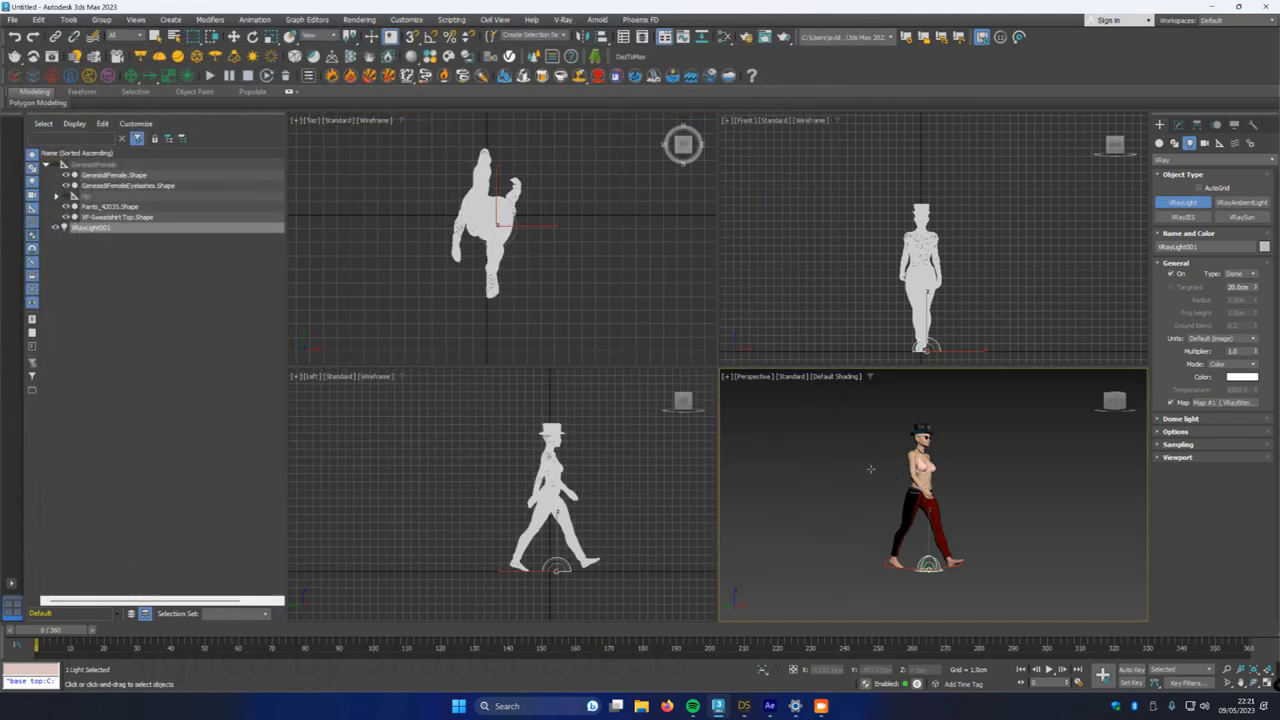
click(563, 20)
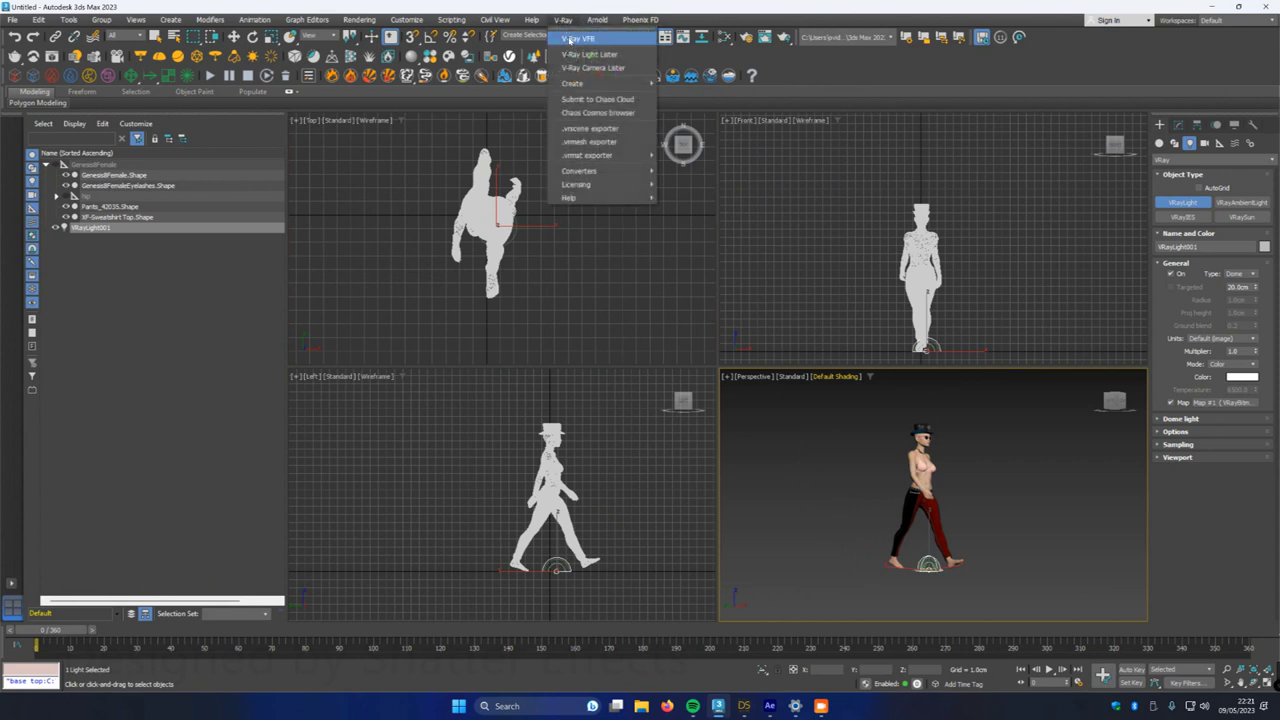
click(576, 39)
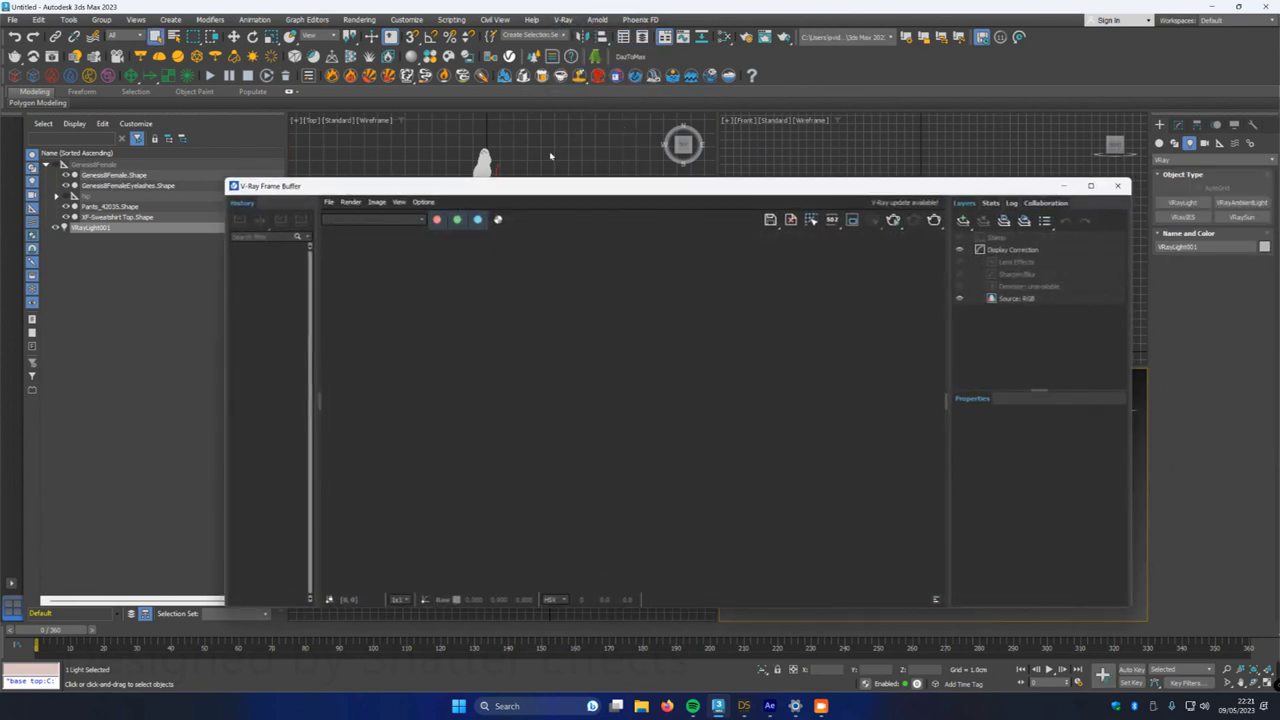
drag(577, 192, 243, 104)
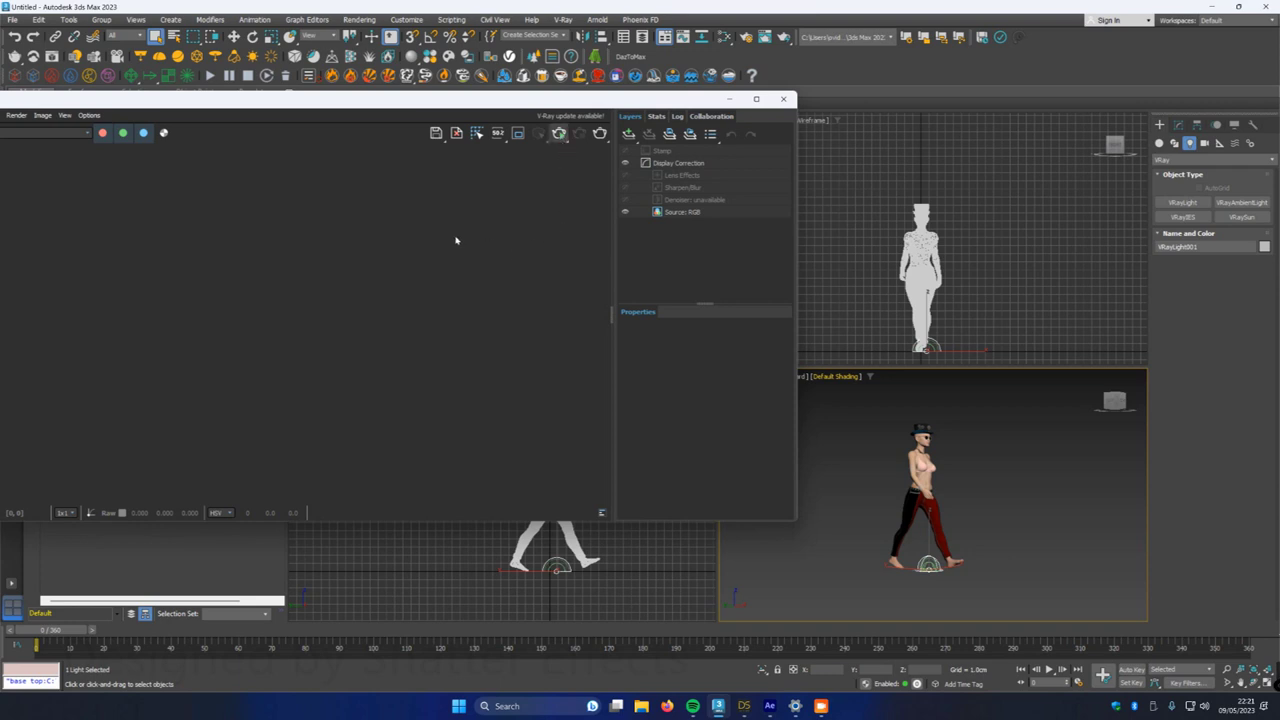
key(shift+q)
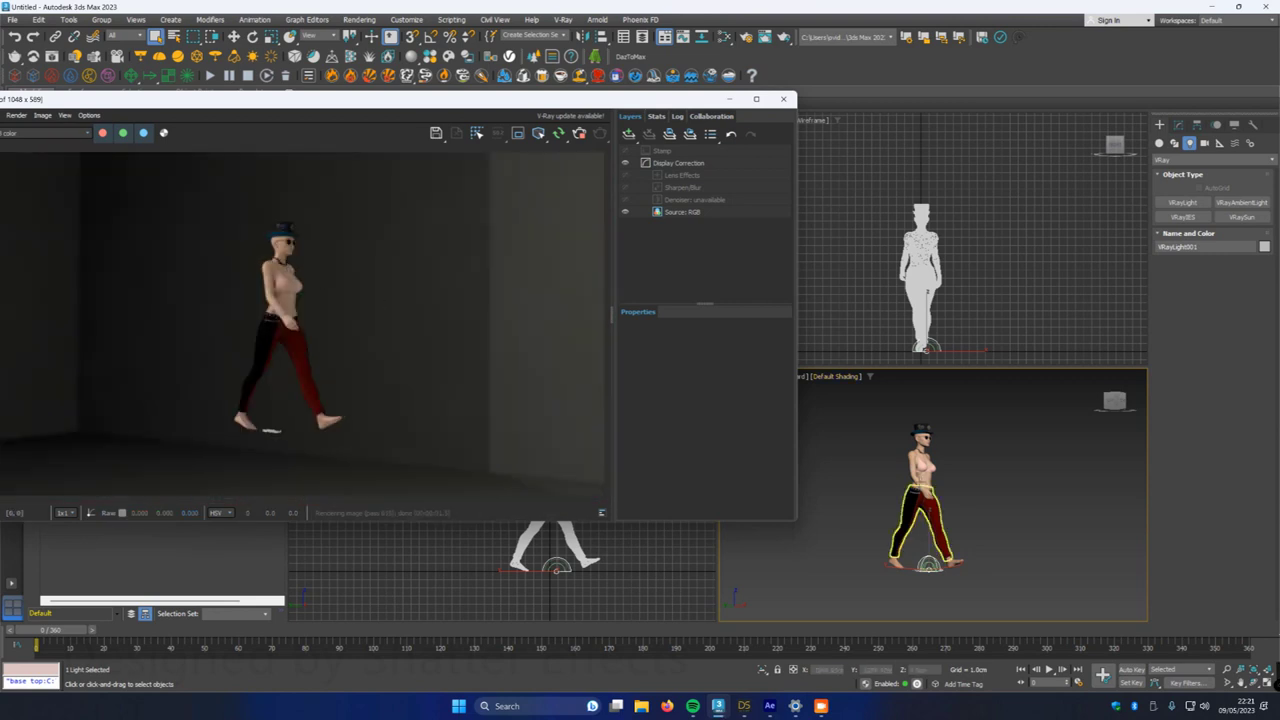
- Examine the rendered skin, tattoos, accessories, hat and head close up by reframing the Perspective view
scroll(883, 560, up, 6)
scroll(883, 560, up, 6)
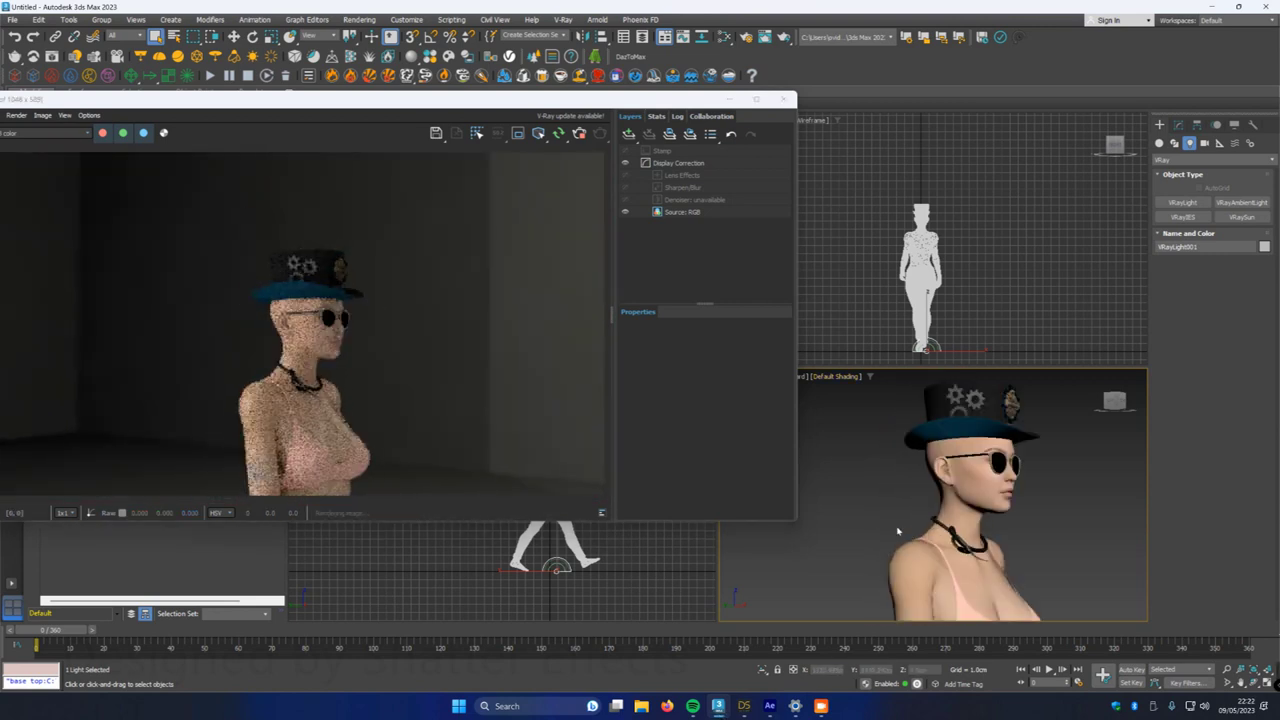
scroll(873, 494, up, 4)
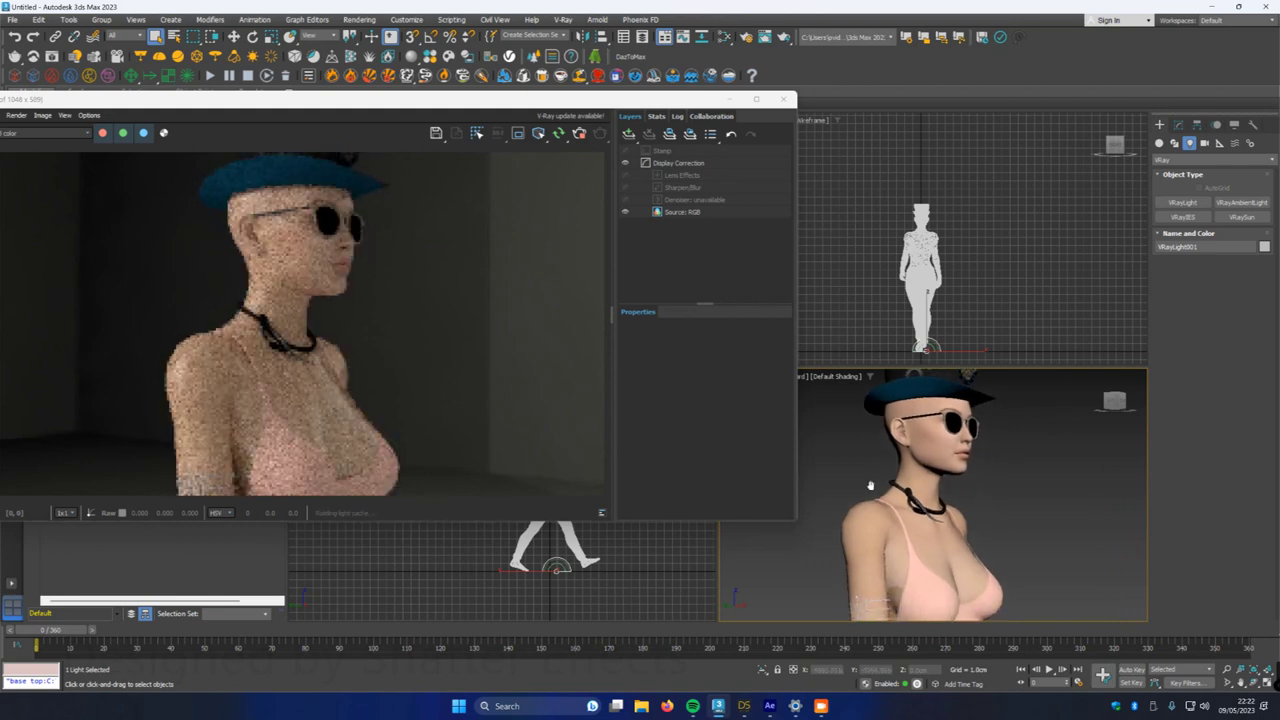
middle_drag(884, 496, 886, 362)
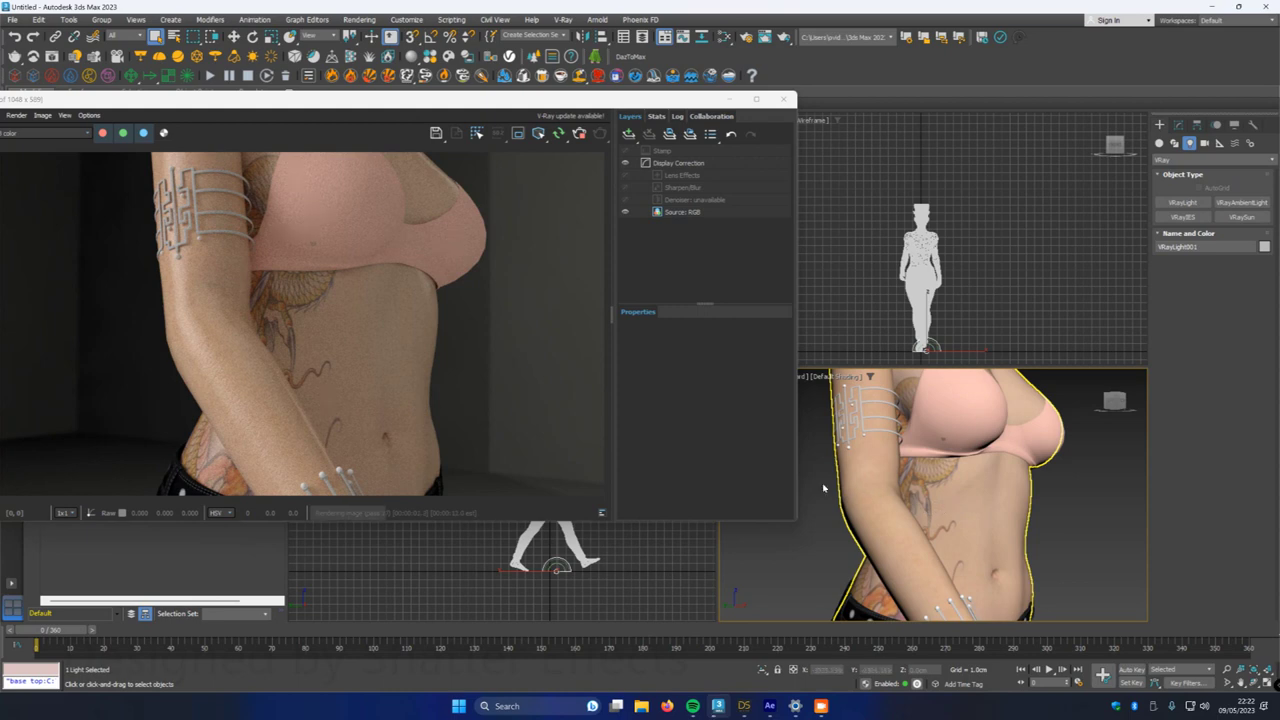
middle_drag(826, 500, 848, 606)
middle_drag(878, 428, 856, 558)
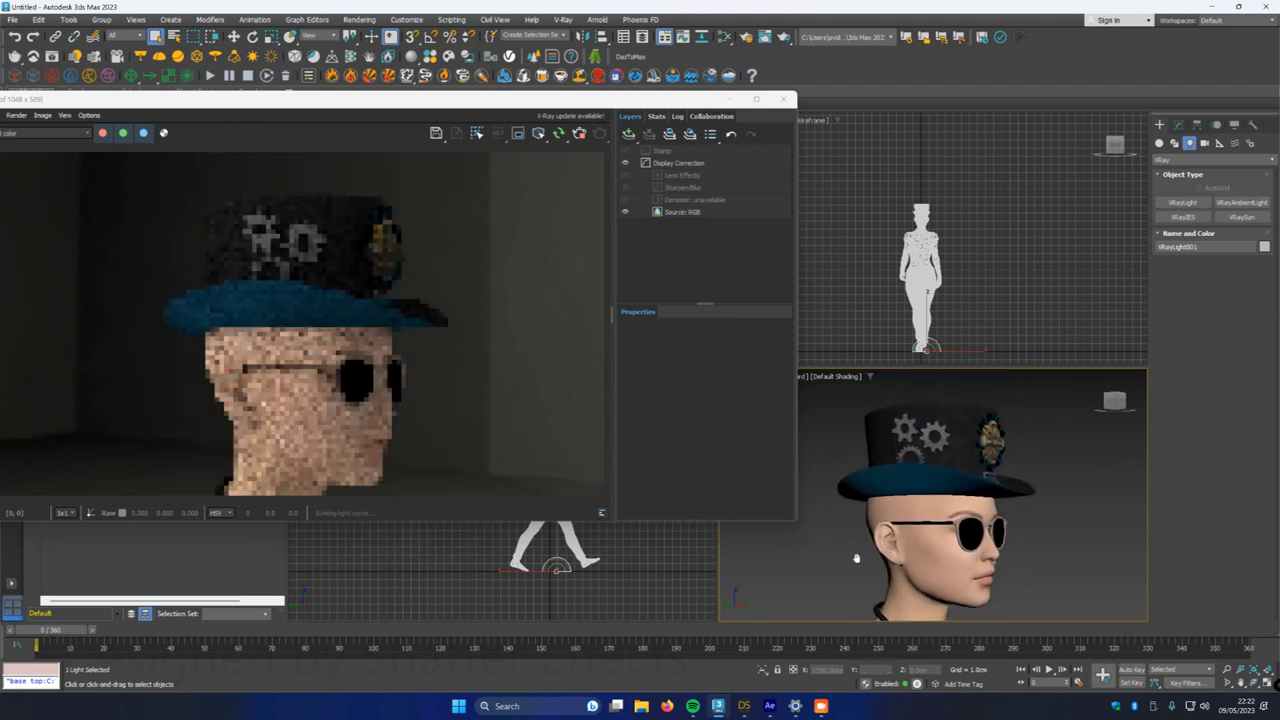
scroll(856, 558, up, 3)
scroll(393, 391, down, 2)
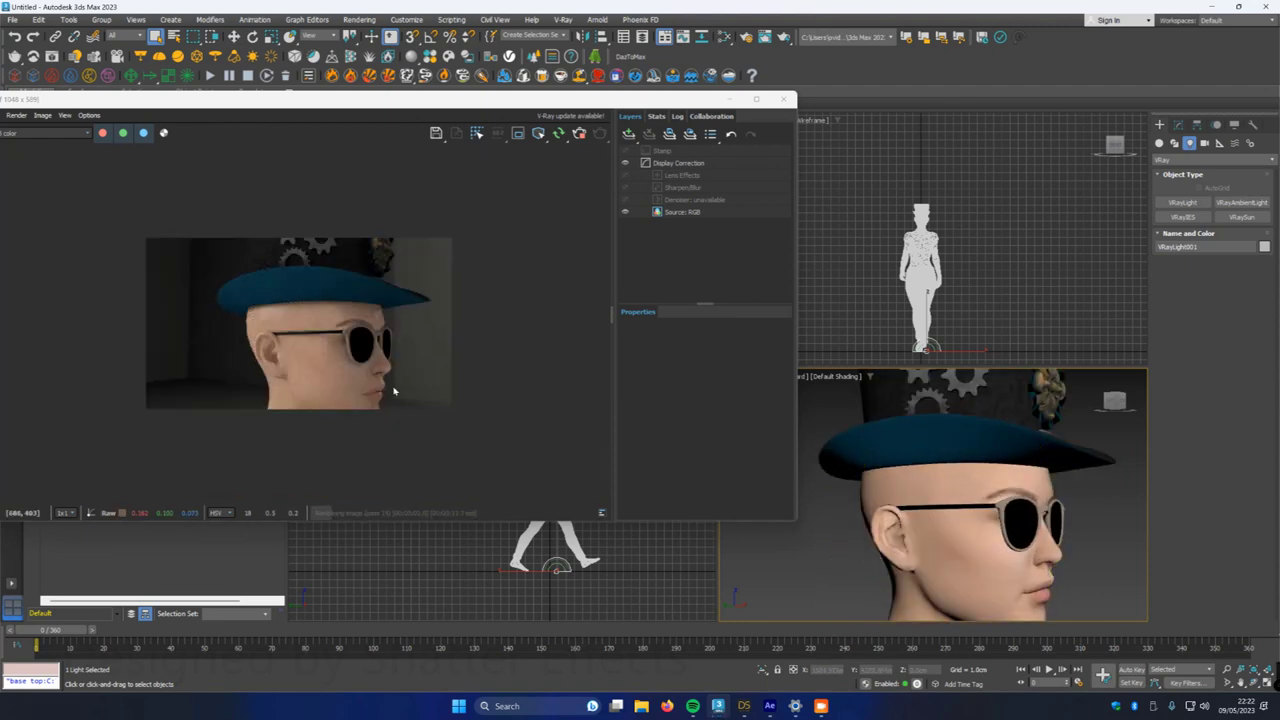
- Examine the rendered face, sunglasses and ear up close by reframing the Perspective view
scroll(396, 390, up, 2)
middle_drag(853, 546, 846, 509)
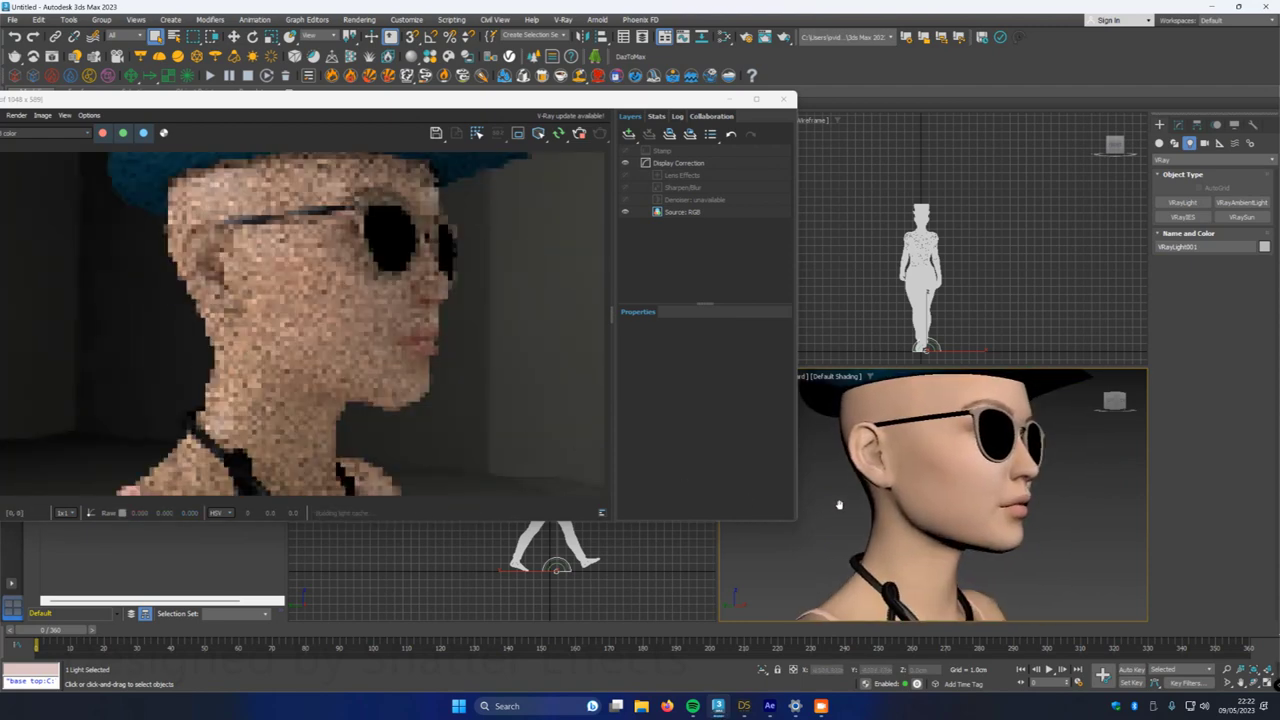
scroll(400, 357, up, 3)
scroll(400, 355, down, 3)
scroll(208, 278, up, 3)
scroll(209, 280, down, 3)
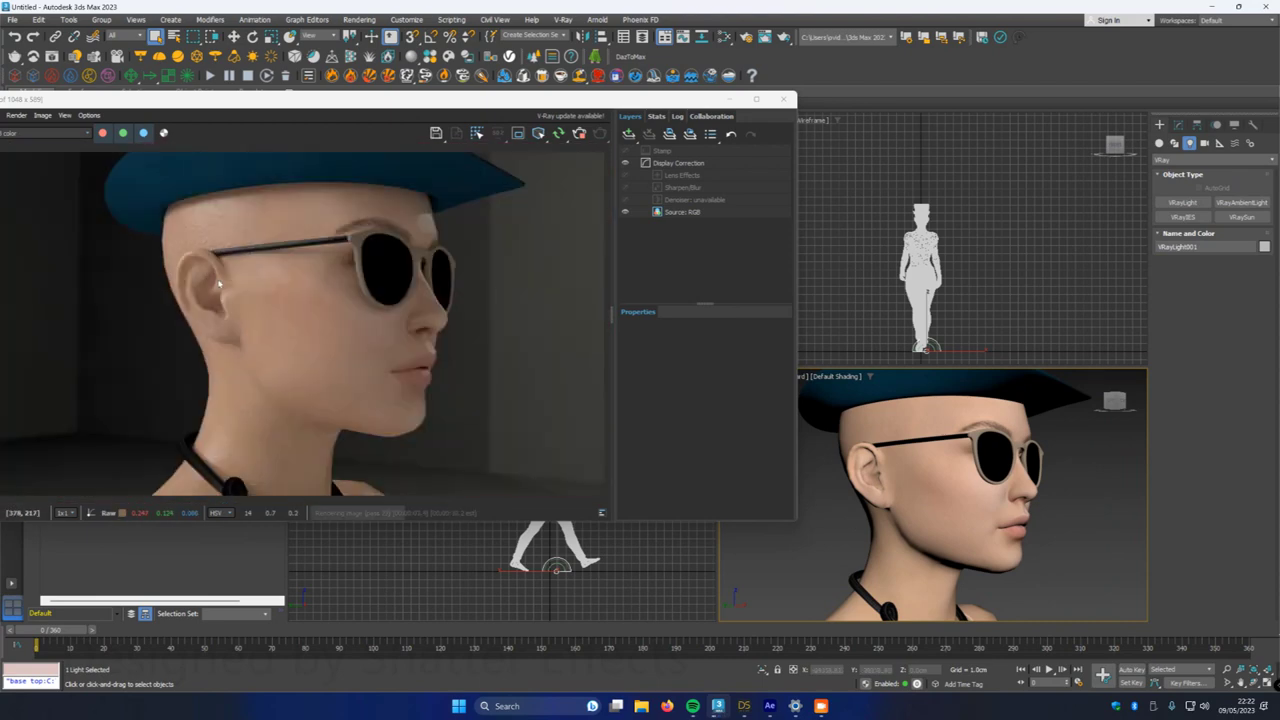
middle_drag(831, 510, 851, 527)
scroll(851, 527, up, 8)
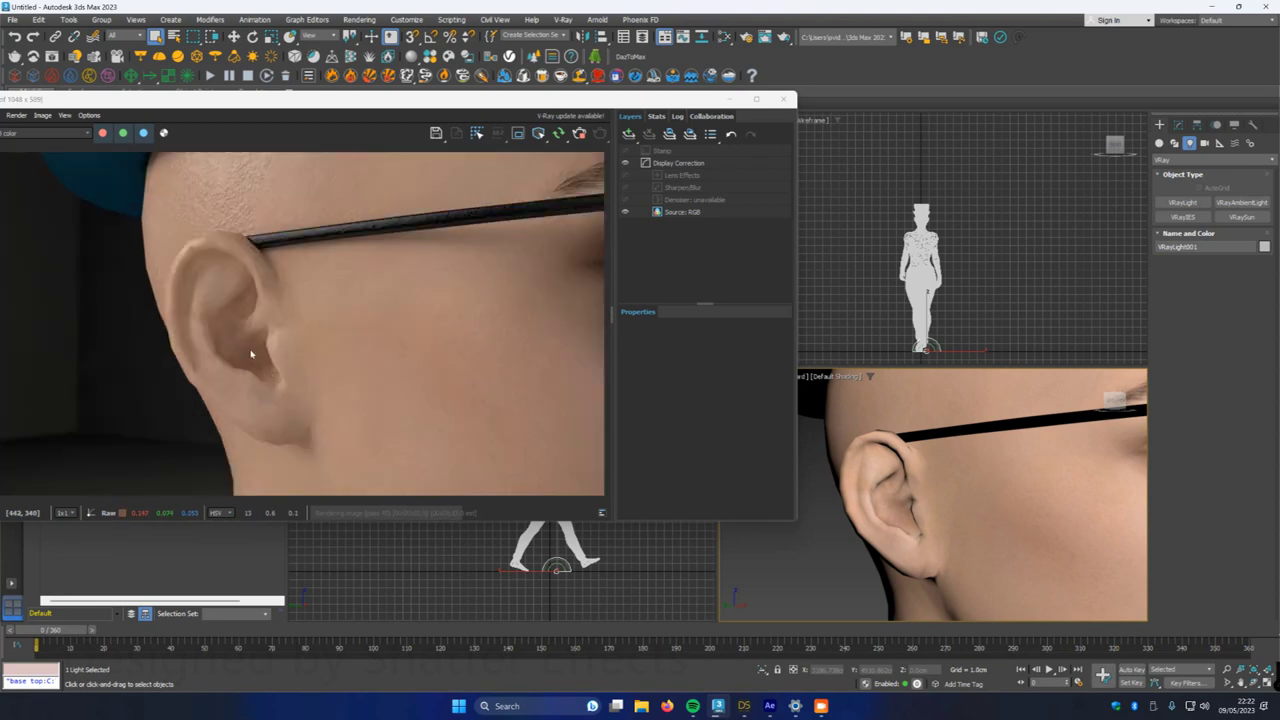
middle_drag(827, 567, 809, 556)
- Select the character's body mesh and add a TurboSmooth modifier above its Skin modifier
click(155, 37)
click(808, 556)
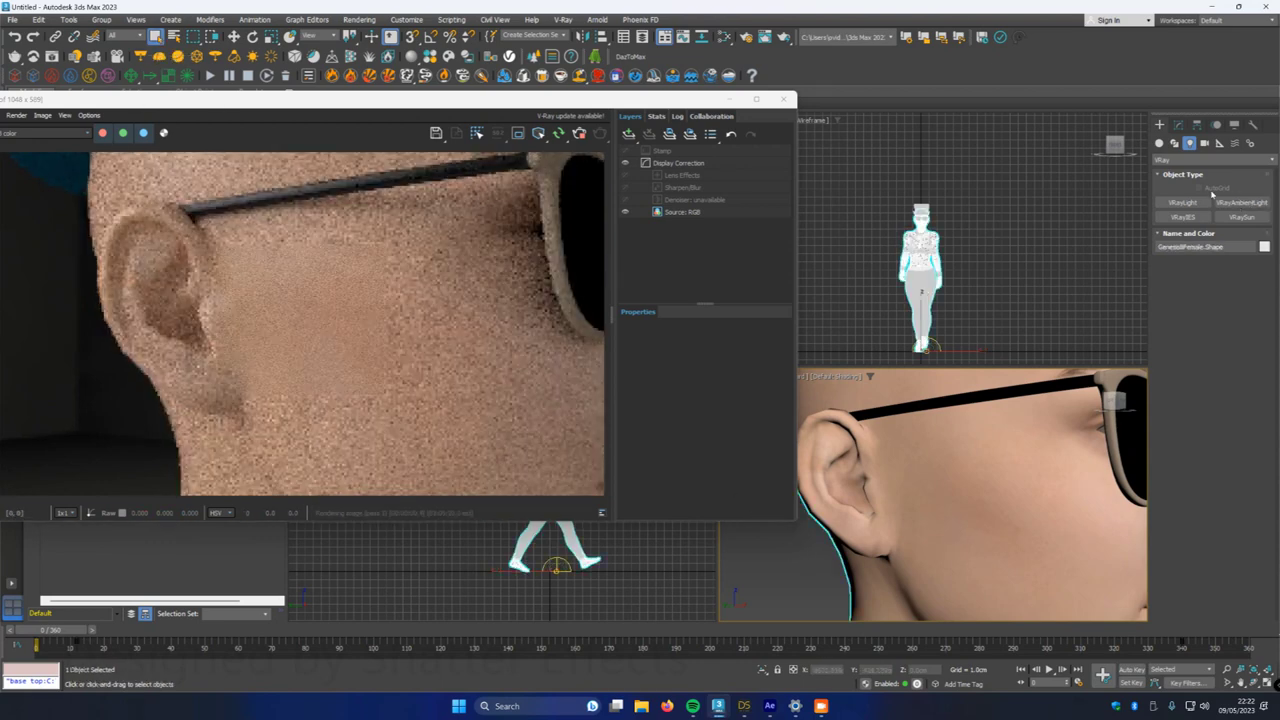
click(1179, 125)
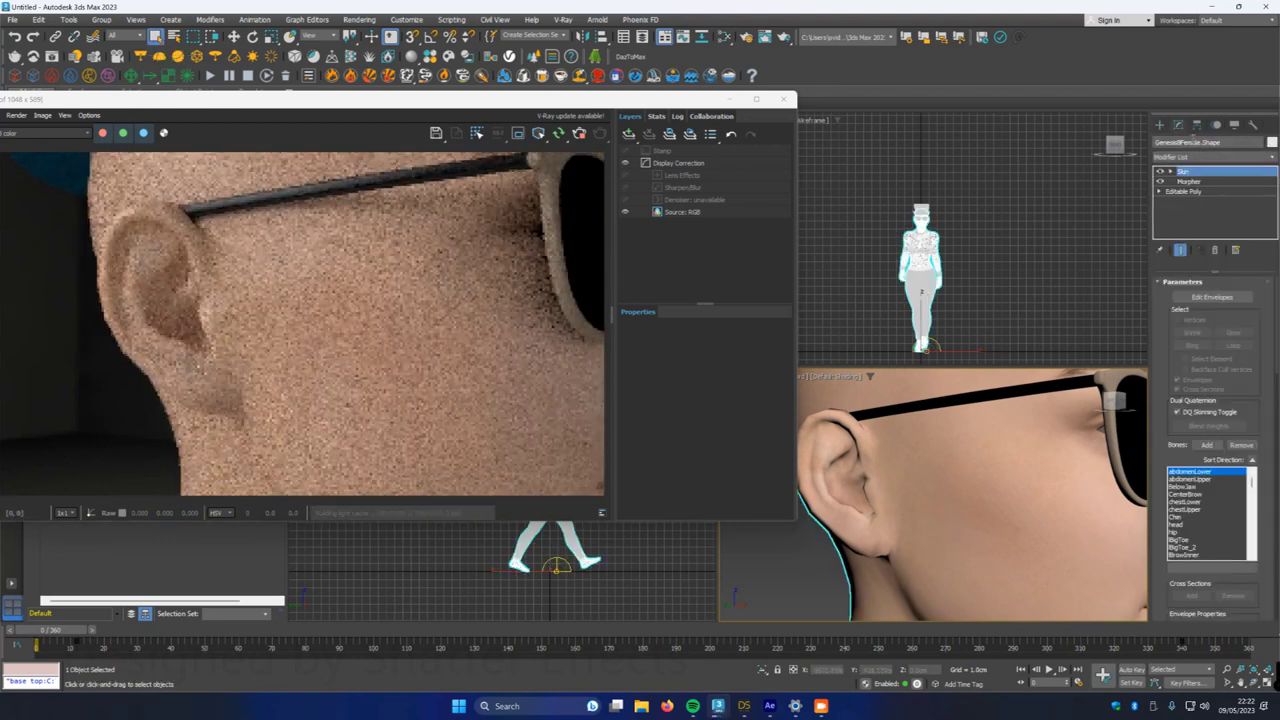
click(1183, 158)
scroll(1201, 511, down, 15)
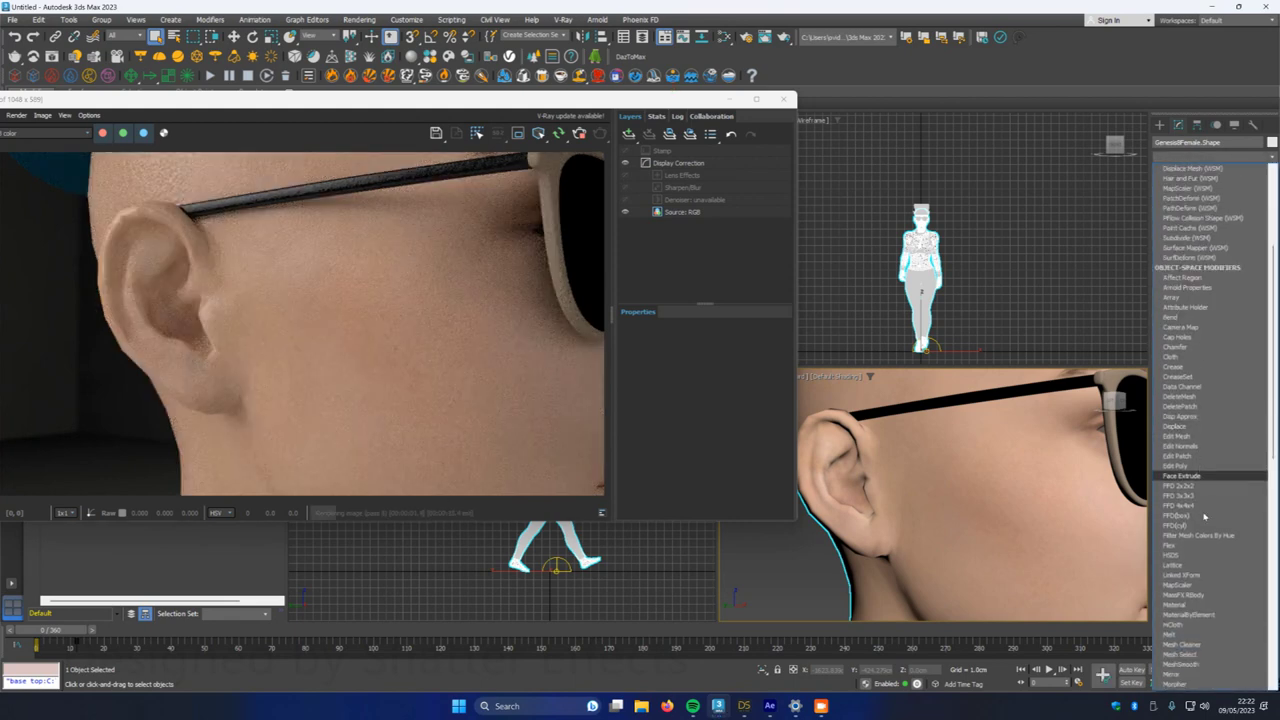
scroll(1201, 516, down, 2)
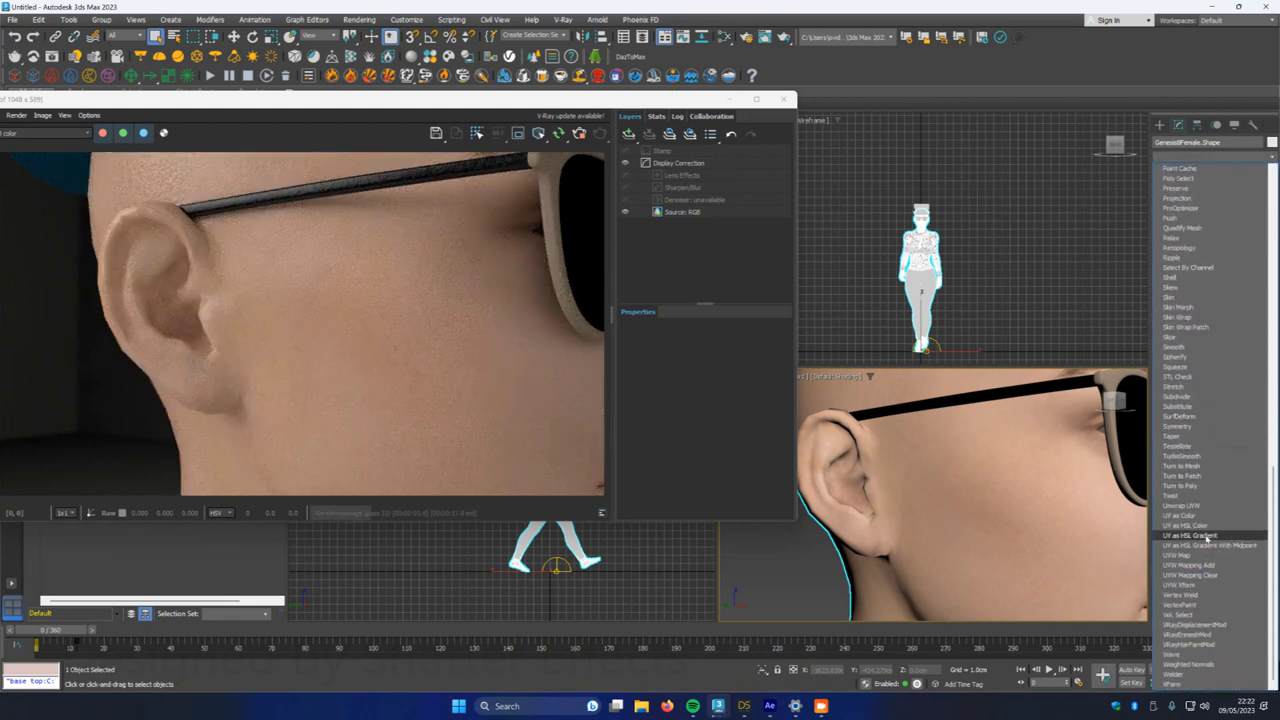
click(1184, 456)
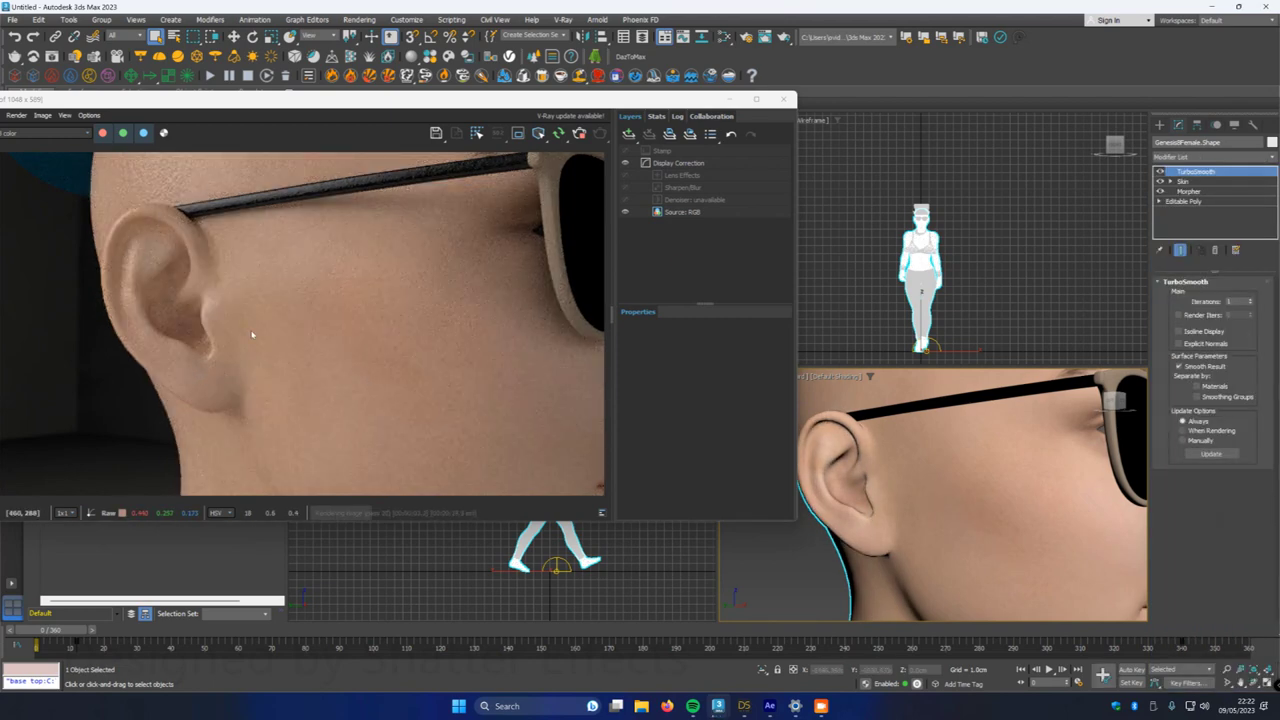
- Examine the smoothed ear, face and hat in the render, including a view orbited further round to the front
scroll(182, 278, down, 3)
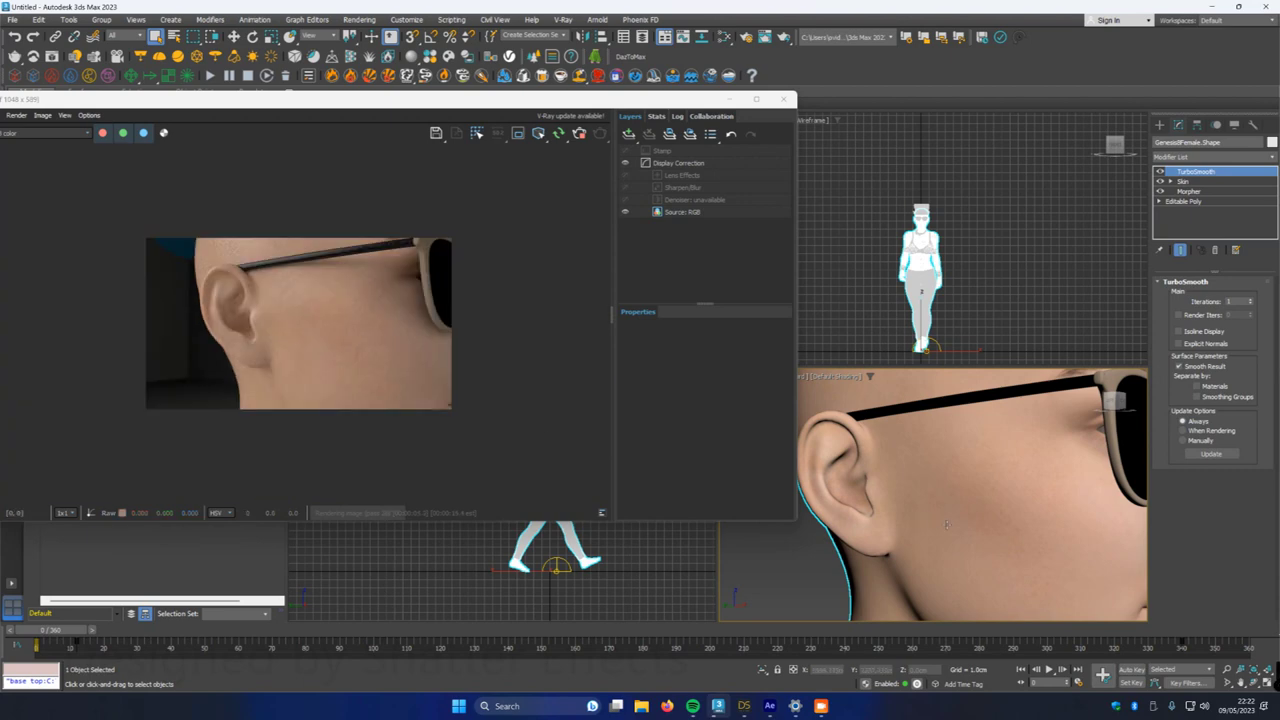
scroll(947, 525, down, 5)
middle_drag(875, 547, 842, 551)
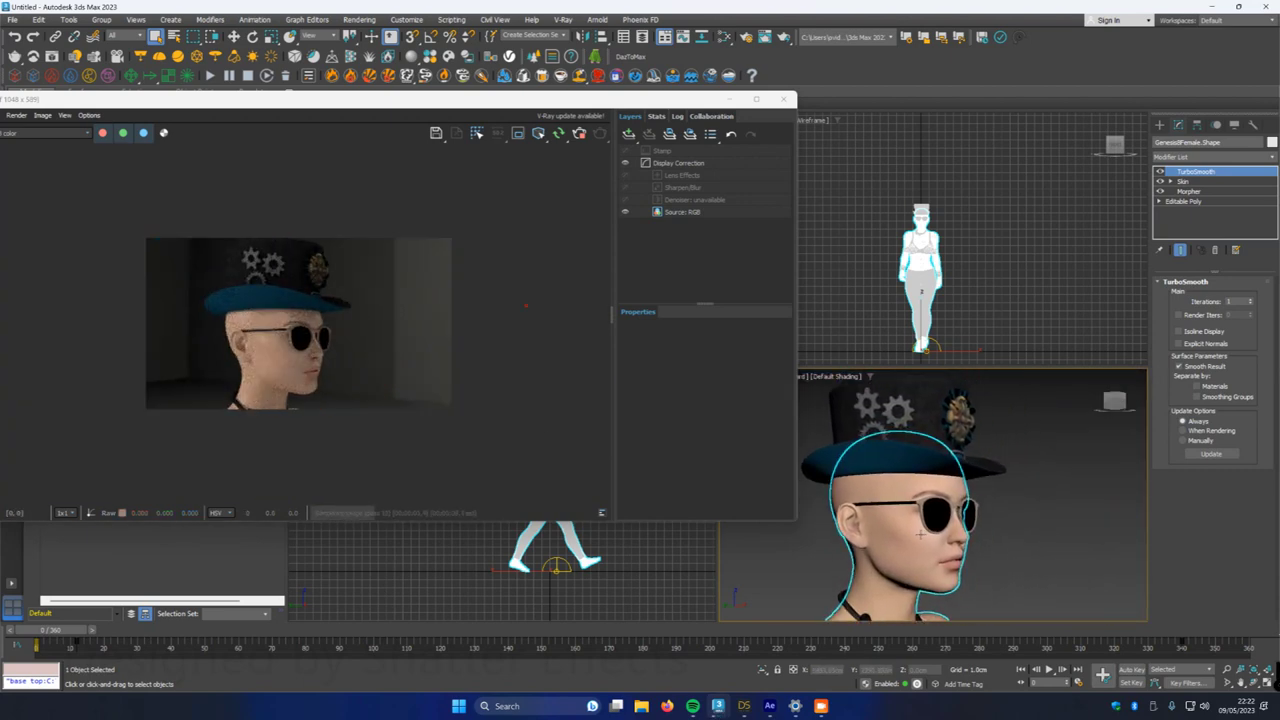
click(830, 561)
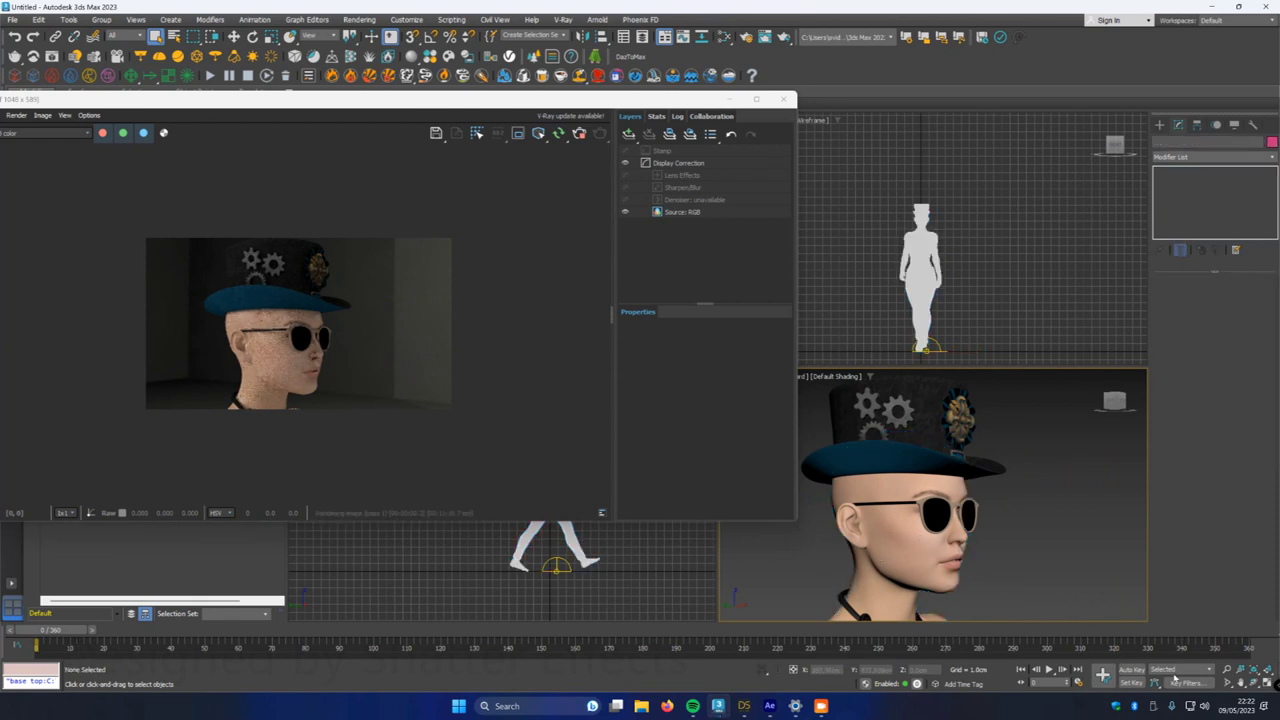
click(1254, 683)
drag(942, 532, 972, 528)
alt+middle_drag(972, 528, 900, 522)
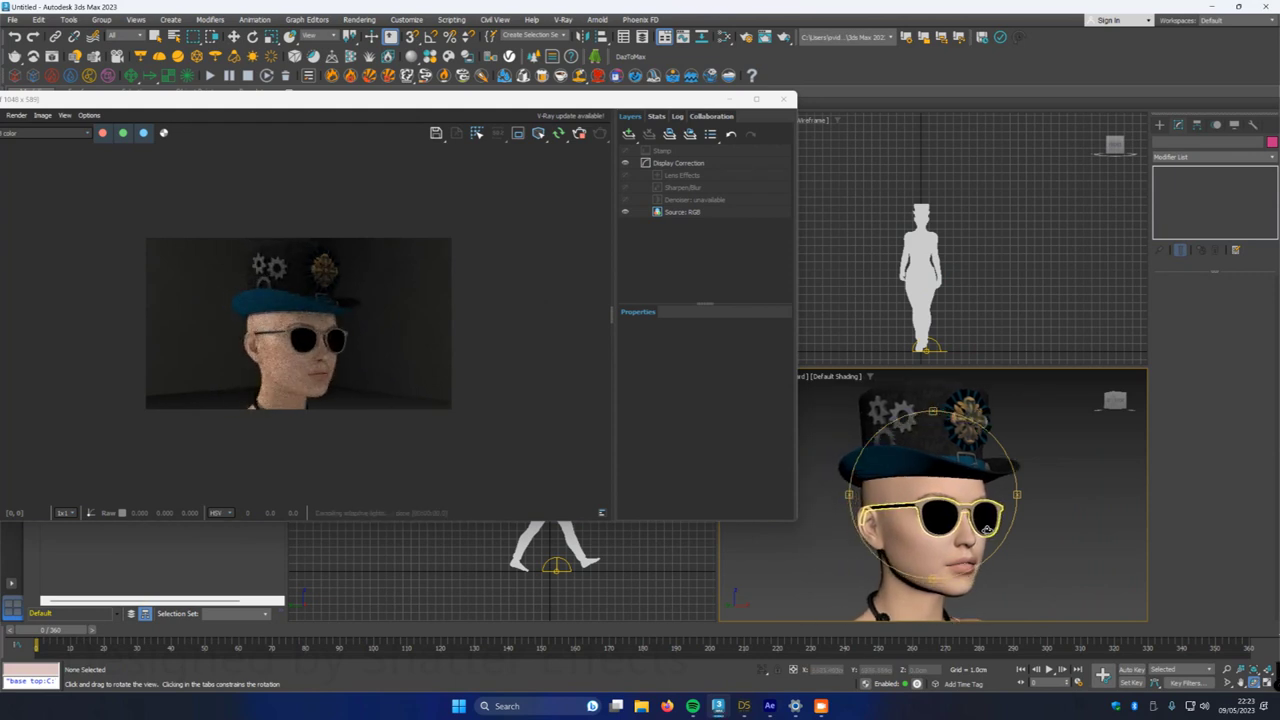
scroll(333, 340, up, 5)
scroll(318, 370, down, 5)
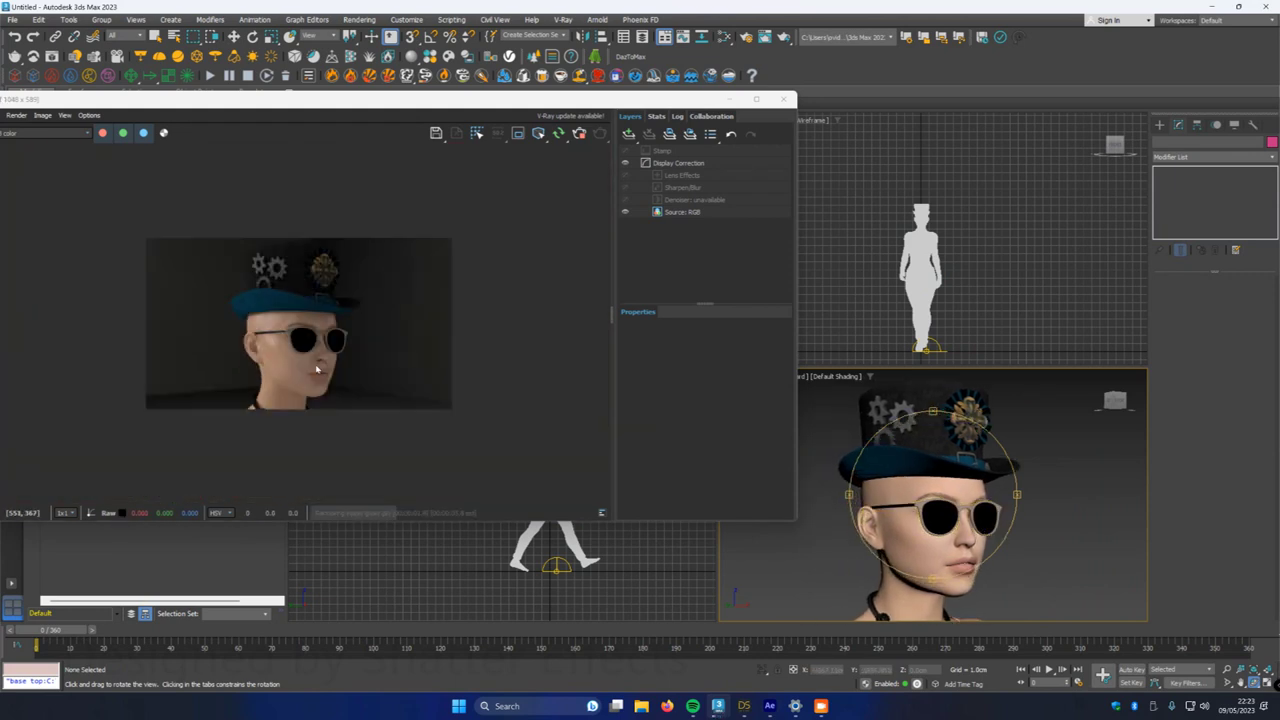
scroll(310, 338, up, 4)
scroll(305, 331, down, 4)
- Move the V-Ray Frame Buffer lower and open the Slate Material Editor, placing it beside the Perspective view
drag(409, 98, 400, 178)
click(538, 9)
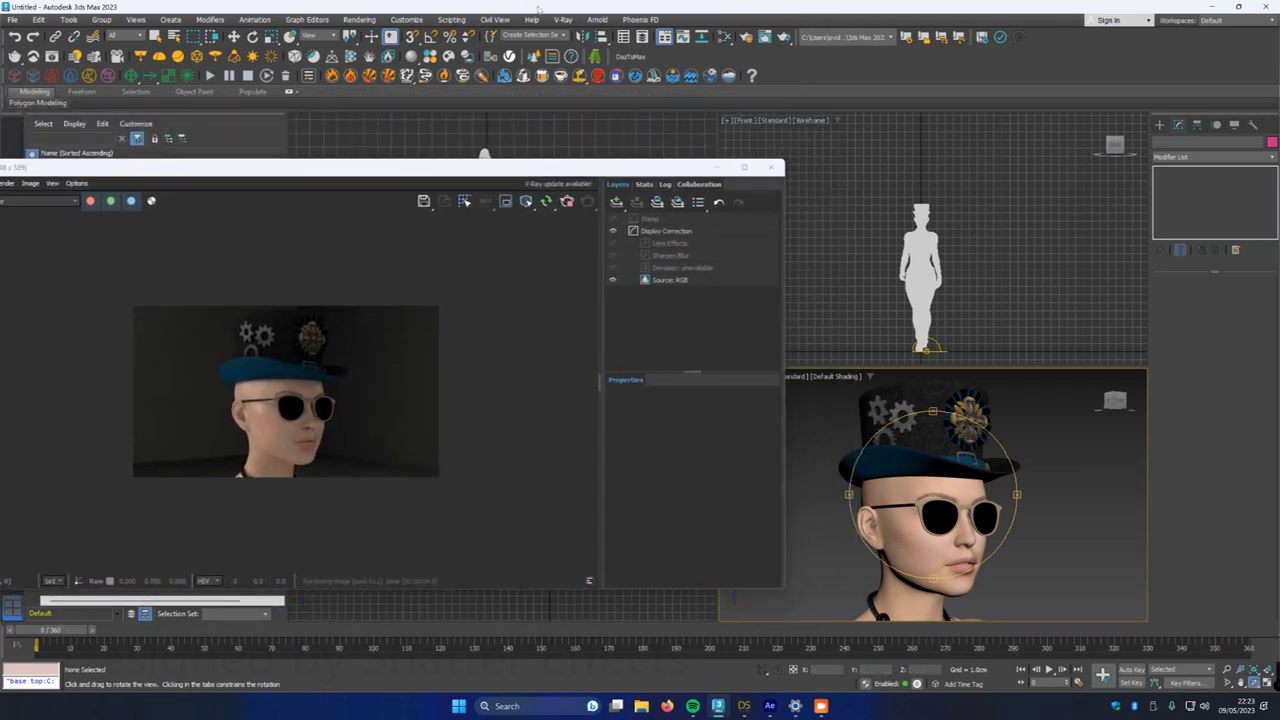
click(724, 37)
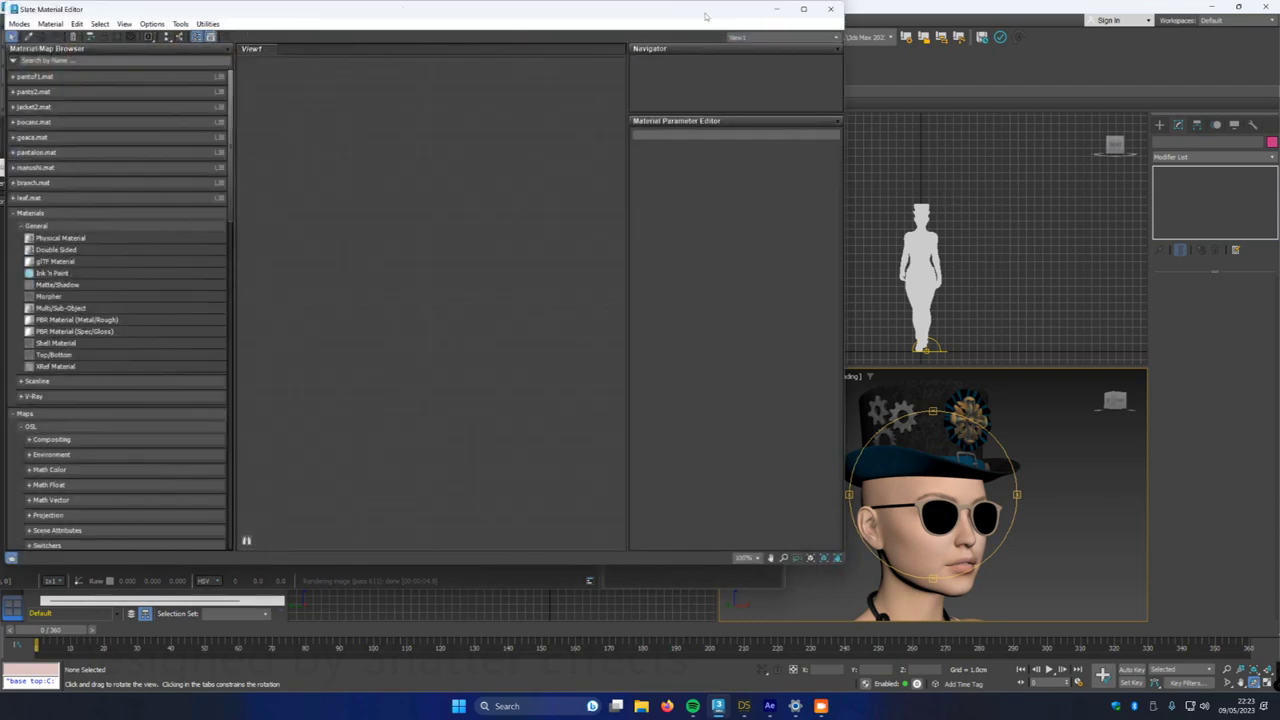
drag(705, 16, 695, 102)
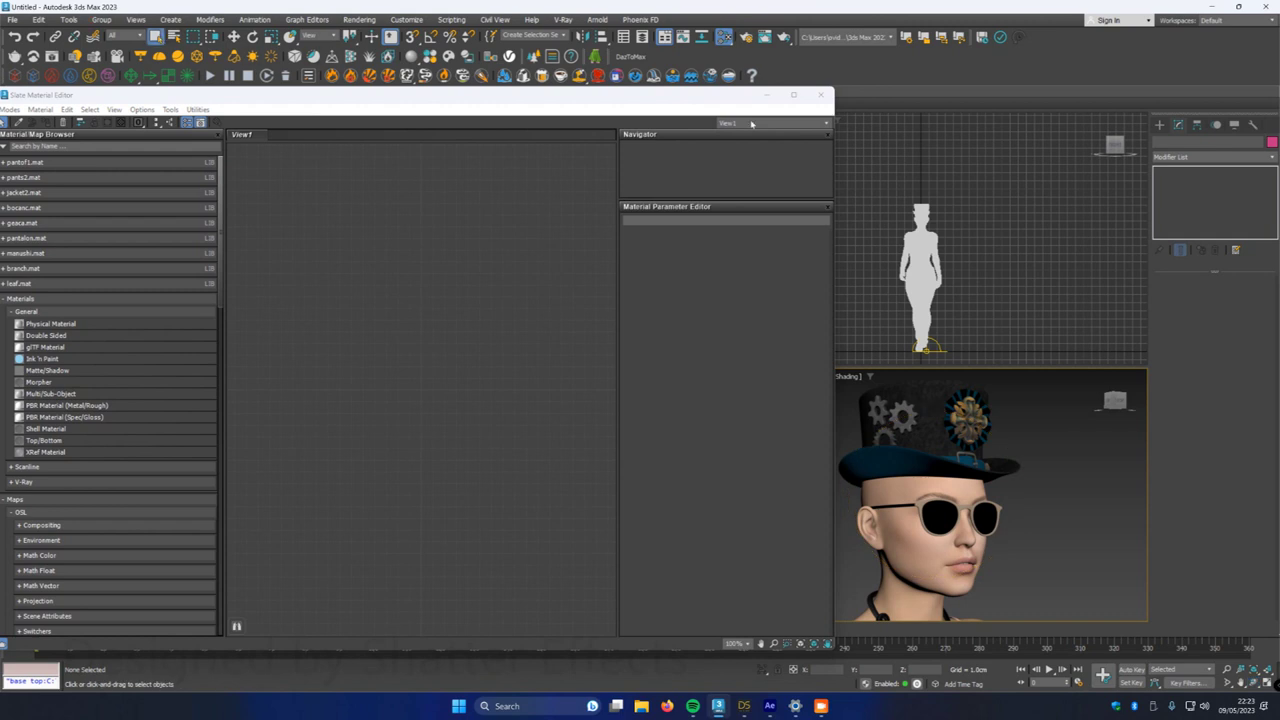
- Select the dome light in the Front view and bring its HDR map into the material editor as an instance
click(940, 352)
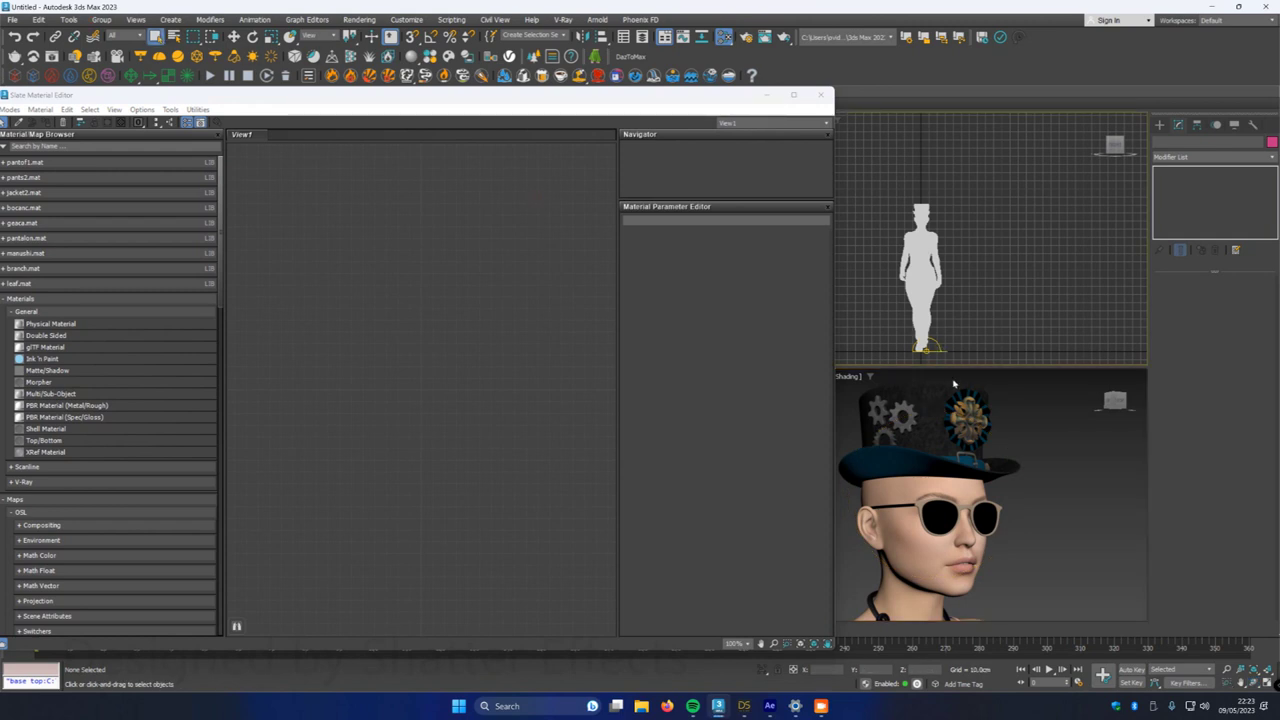
scroll(940, 342, up, 2)
click(920, 350)
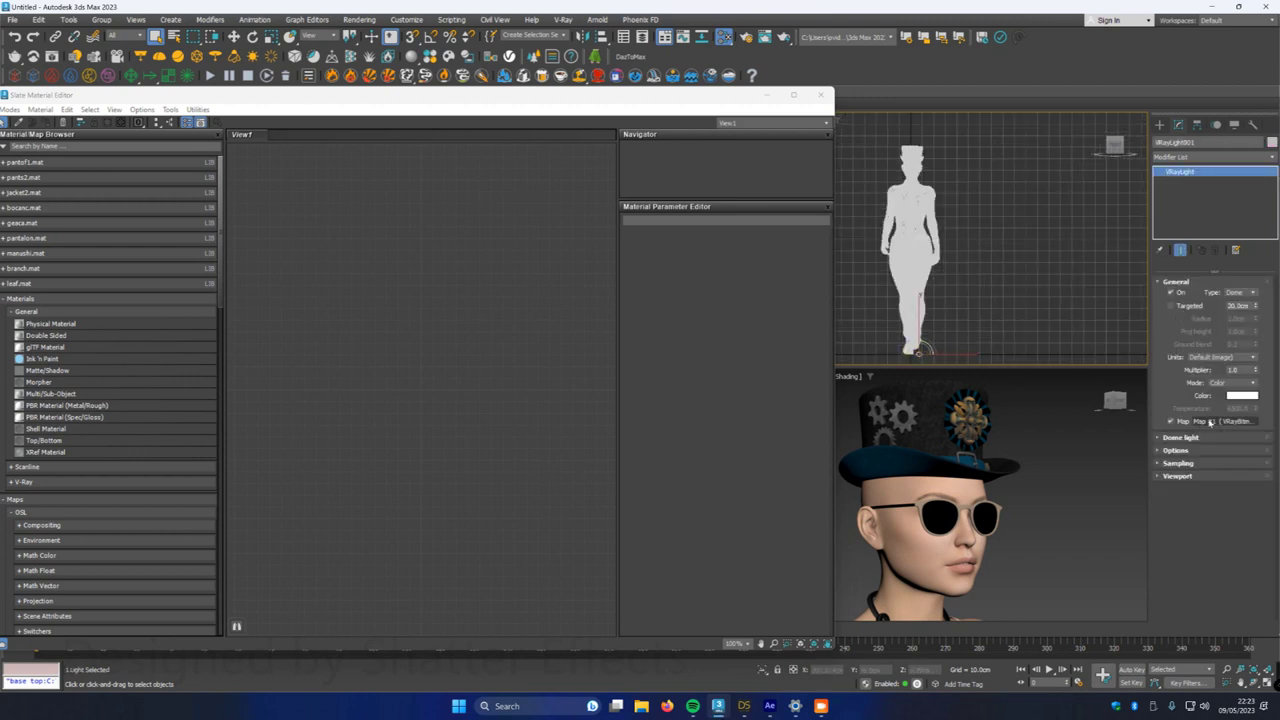
drag(470, 271, 548, 318)
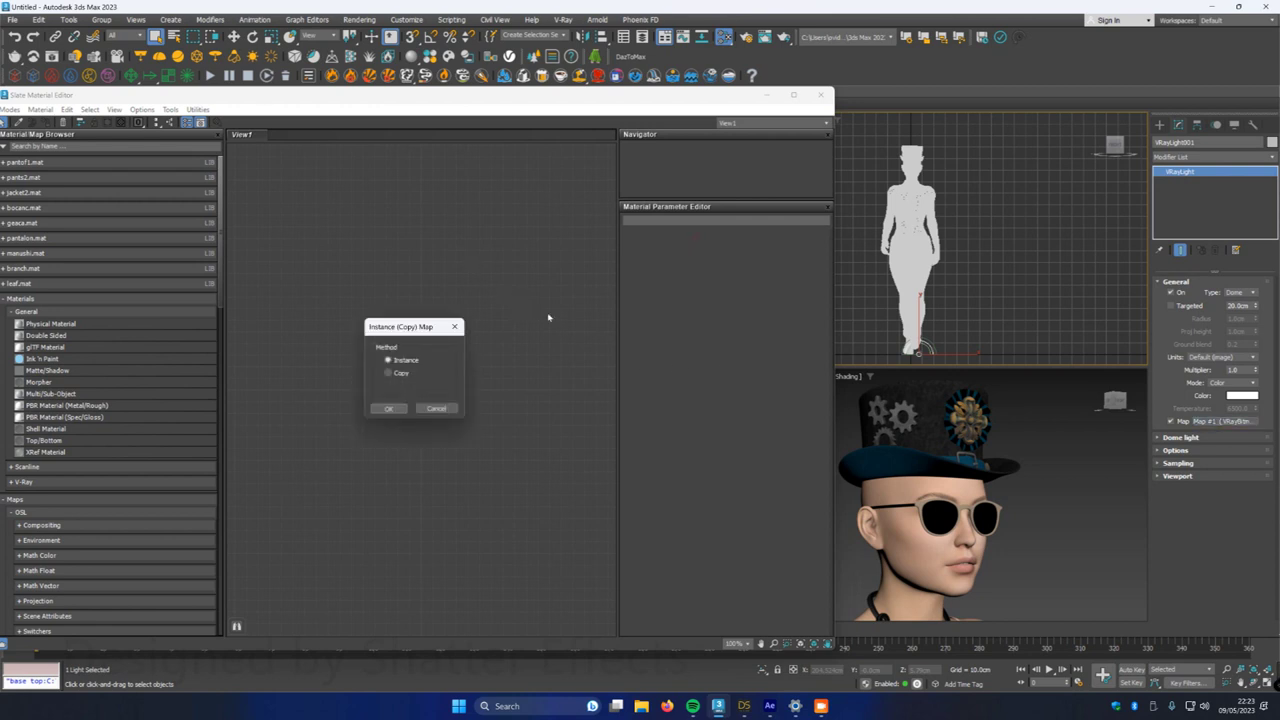
click(388, 408)
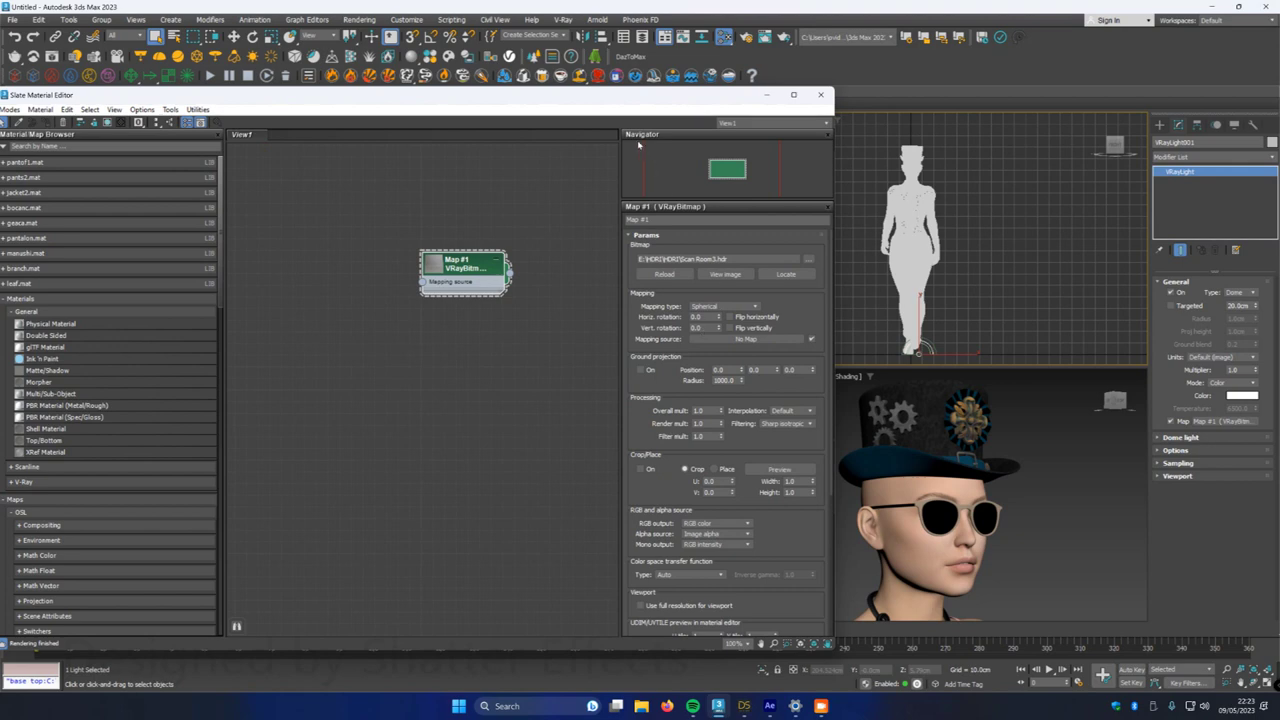
- Place the material editor beside the frame buffer and set the HDR map's horizontal rotation to about 211.287
drag(599, 100, 1056, 124)
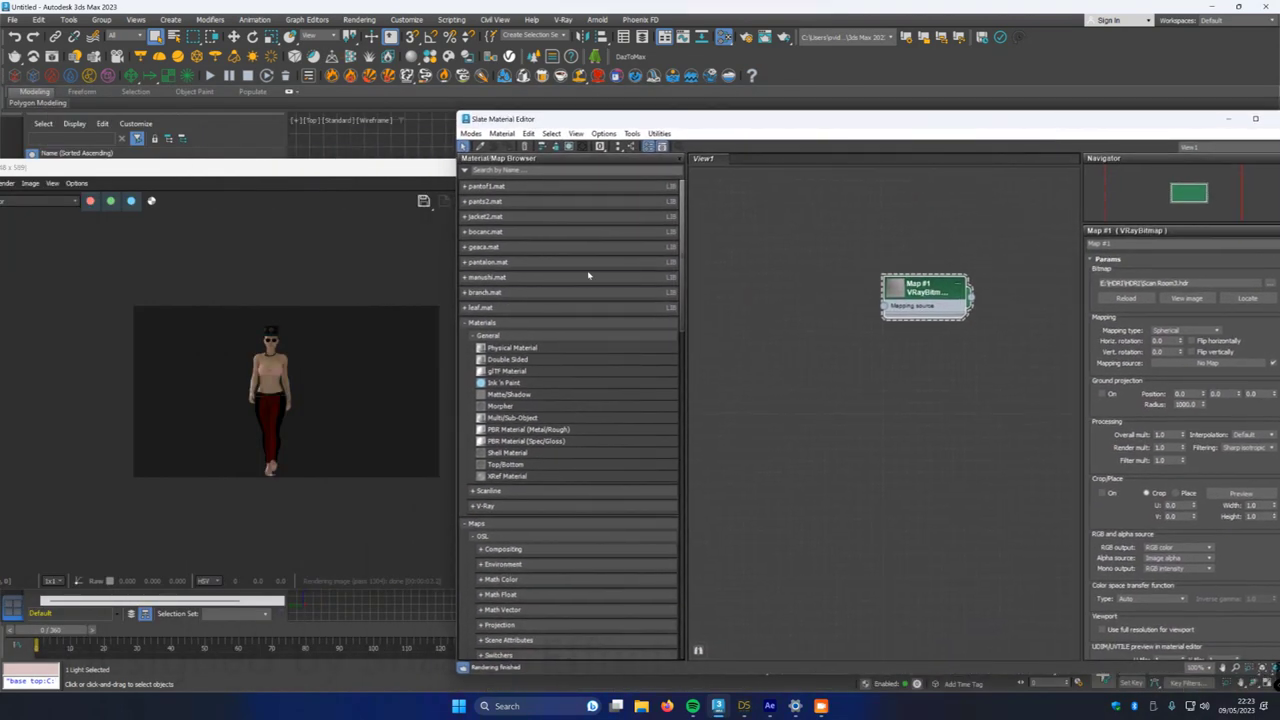
drag(881, 125, 950, 135)
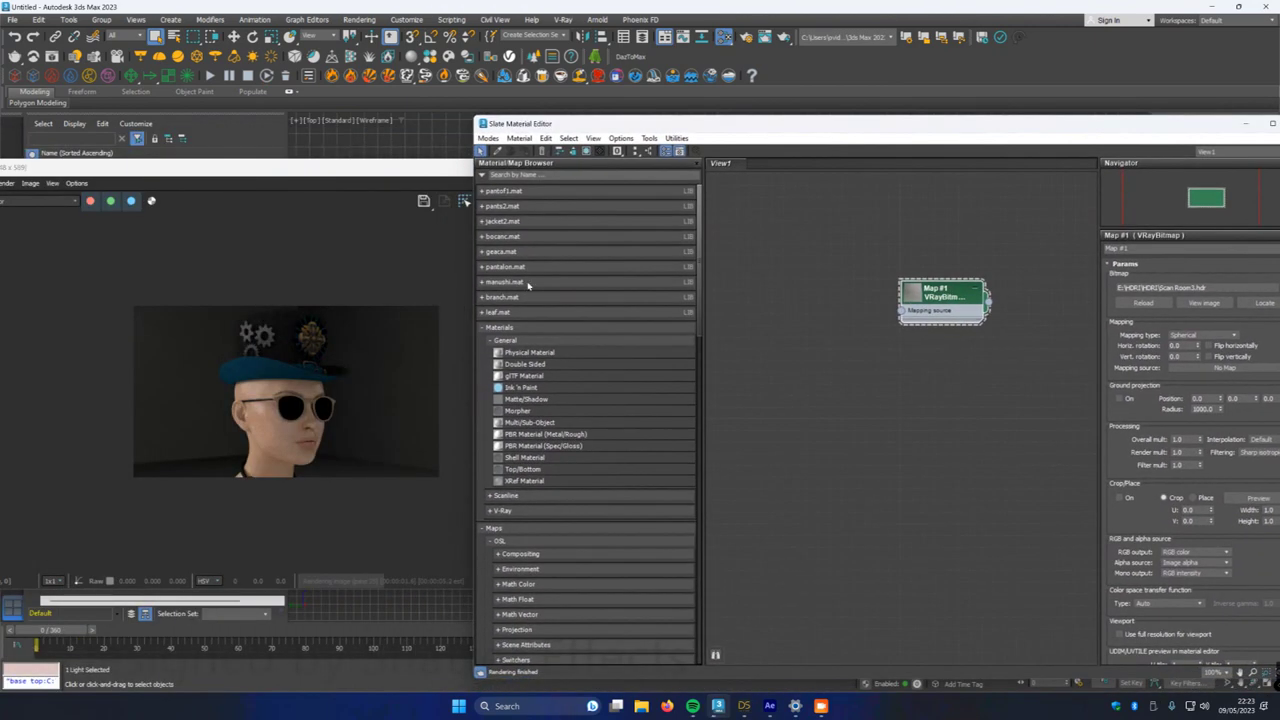
scroll(313, 435, up, 2)
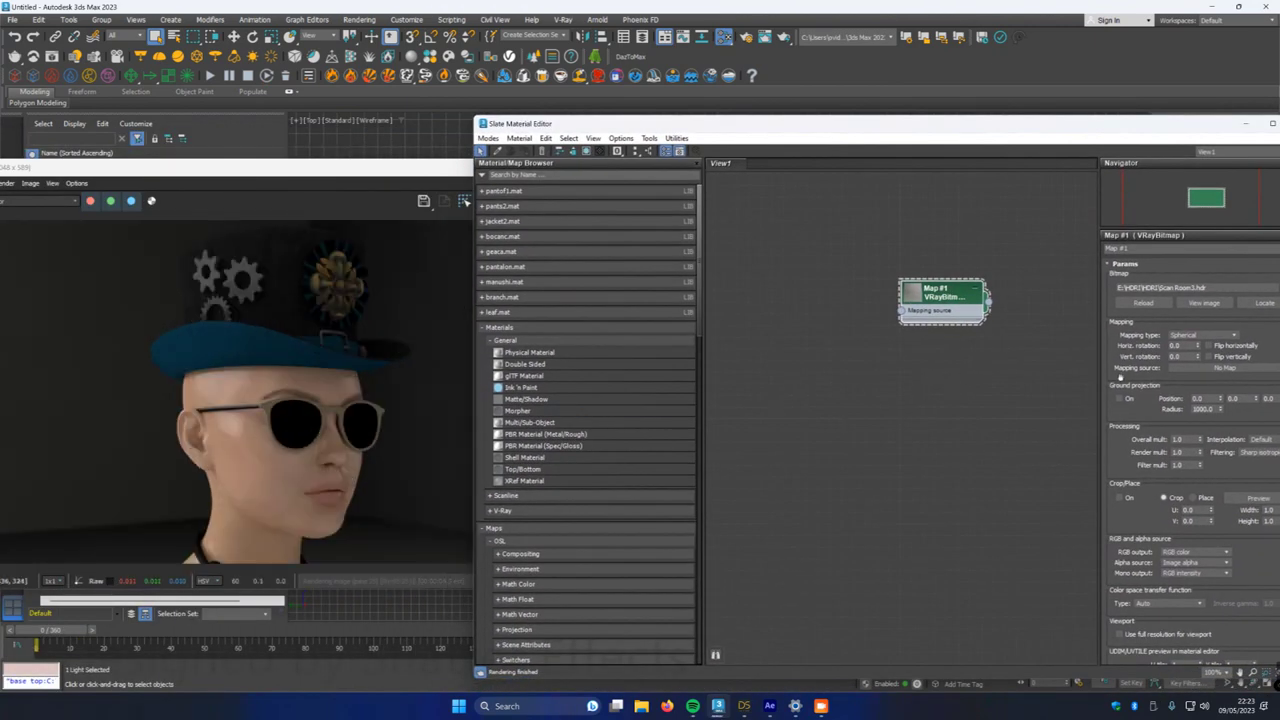
drag(1200, 348, 1199, 344)
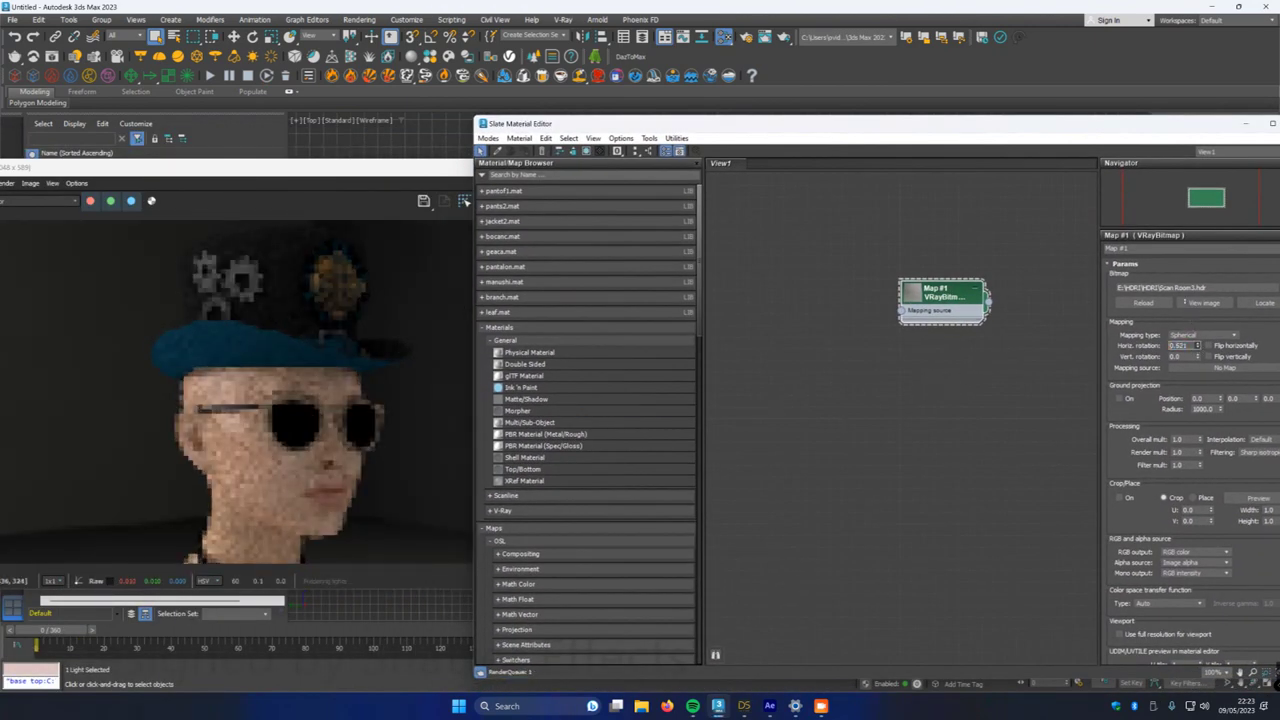
drag(1122, 99, 1101, 158)
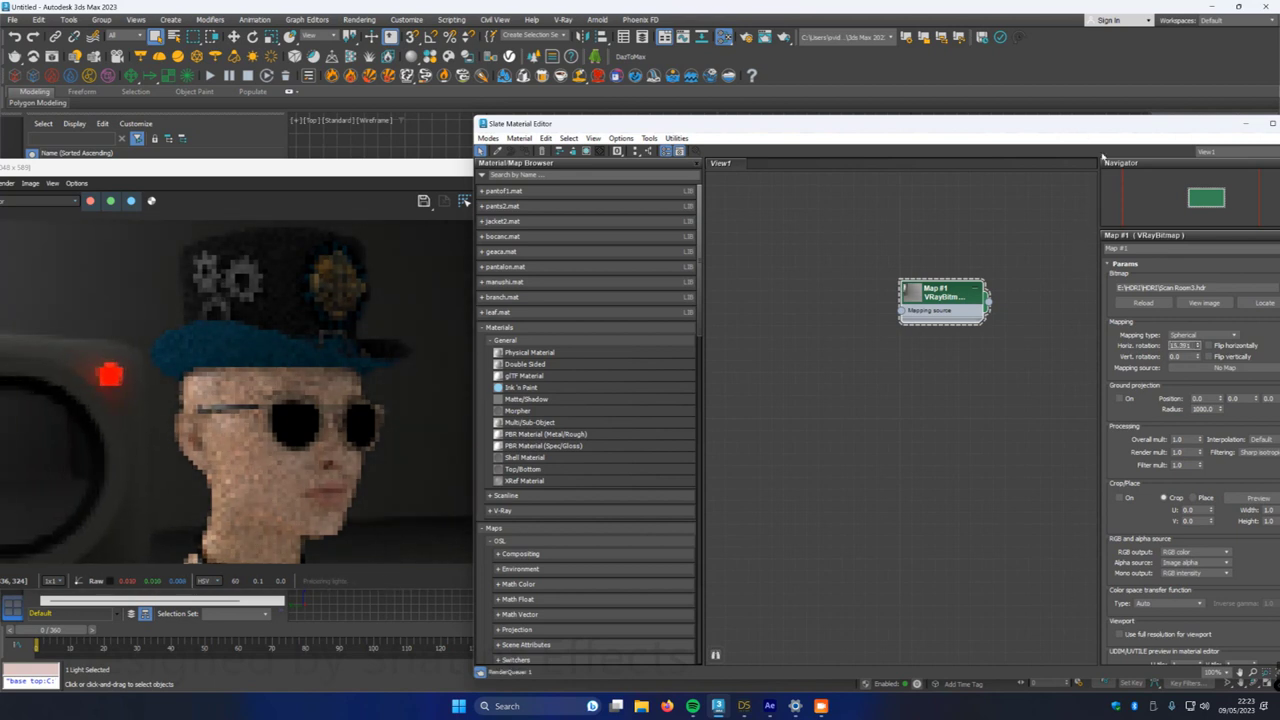
drag(1198, 346, 1205, 15)
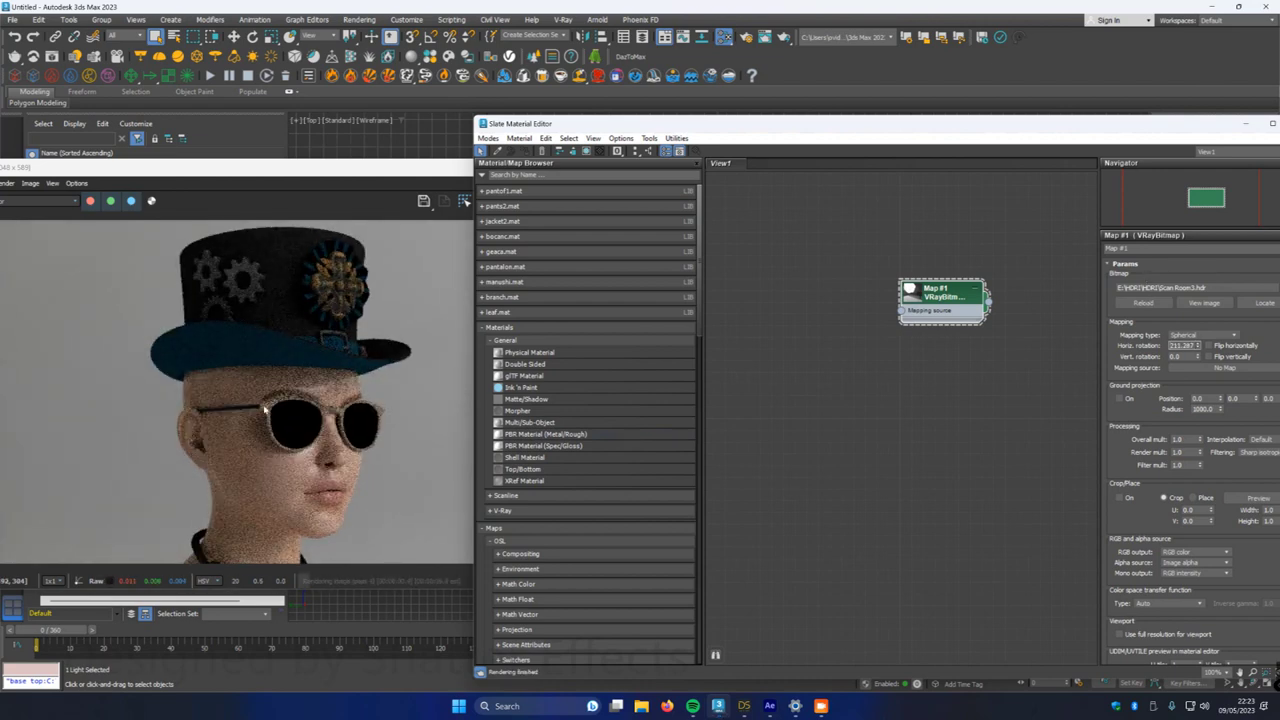
- Examine the rendered head in the frame buffer under the rotated HDR lighting, both close up and as a whole
click(325, 423)
scroll(325, 423, down, 1)
scroll(326, 430, up, 2)
scroll(328, 438, up, 1)
scroll(328, 438, down, 3)
scroll(316, 476, up, 1)
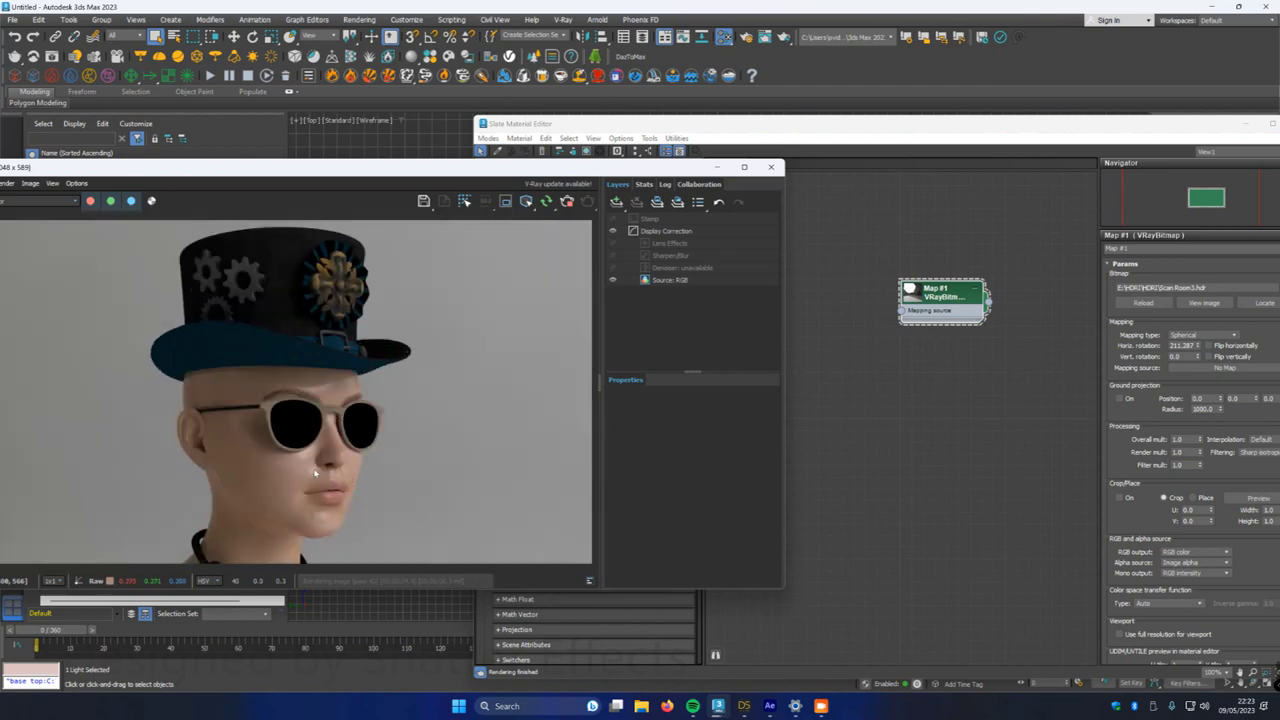
scroll(335, 403, down, 3)
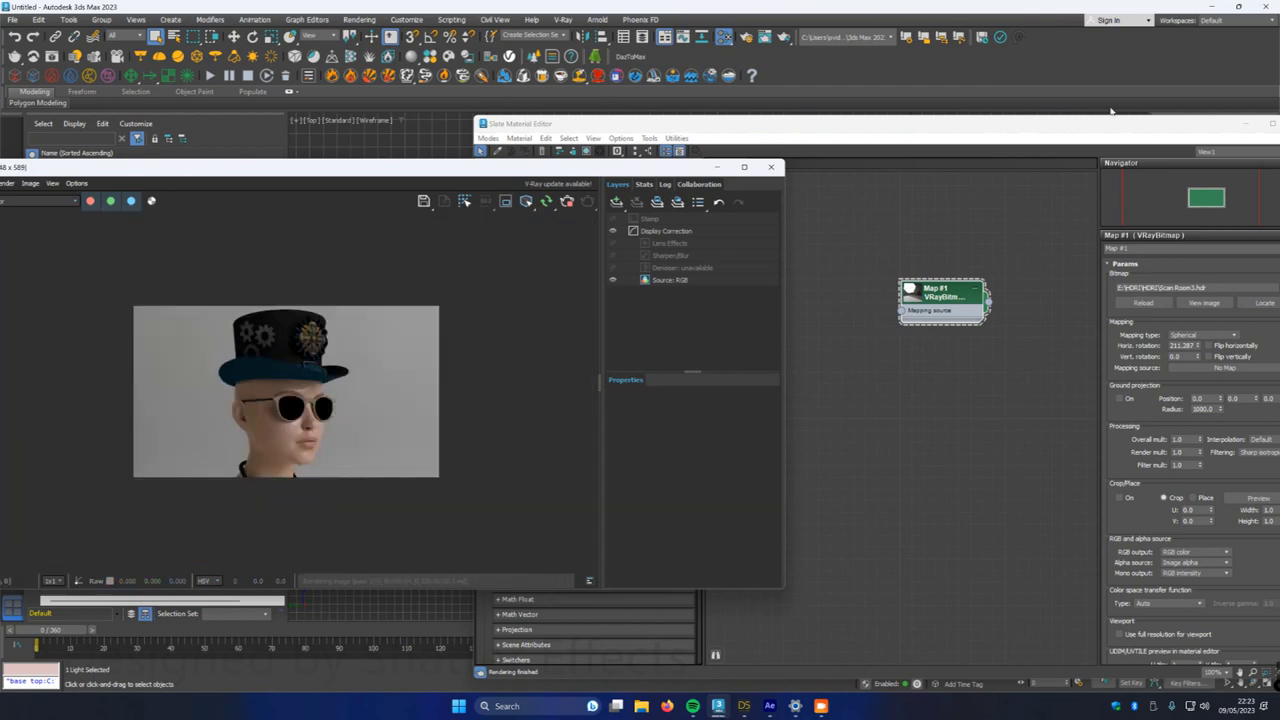
- Put away the Slate Material Editor and move the V-Ray Frame Buffer clear of the Perspective view
drag(1109, 129, 947, 131)
click(1139, 131)
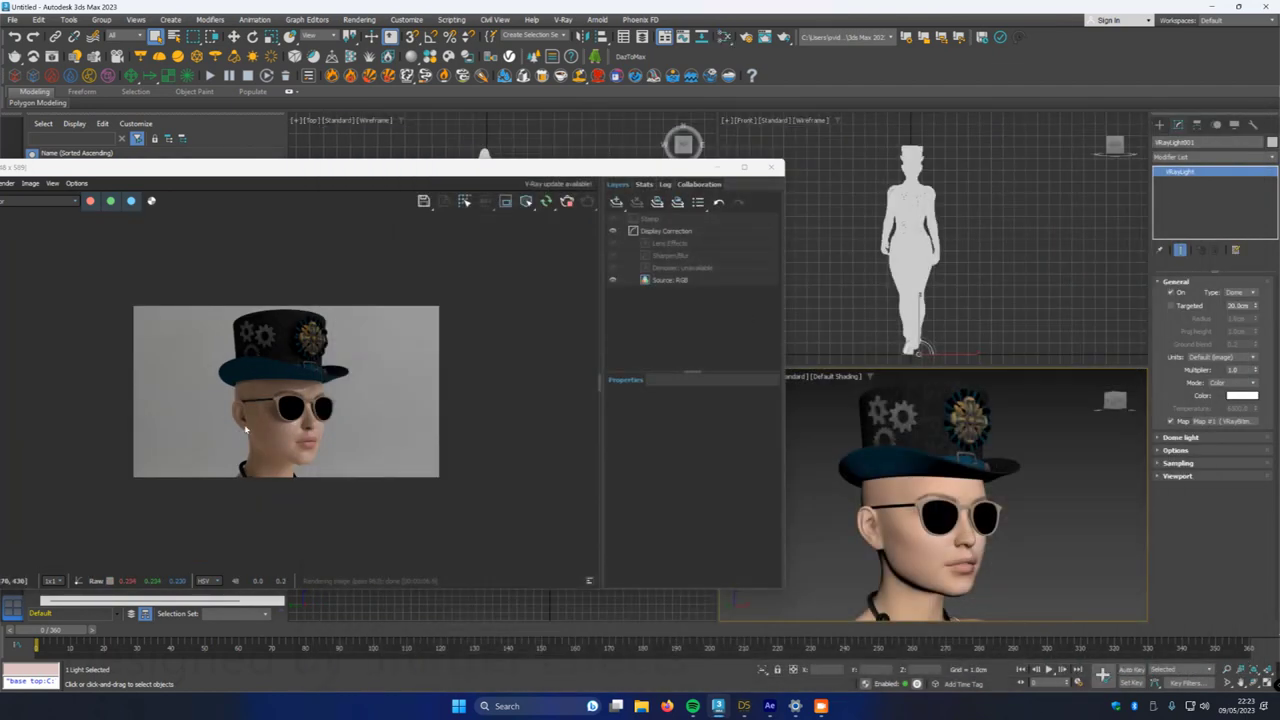
drag(341, 170, 214, 161)
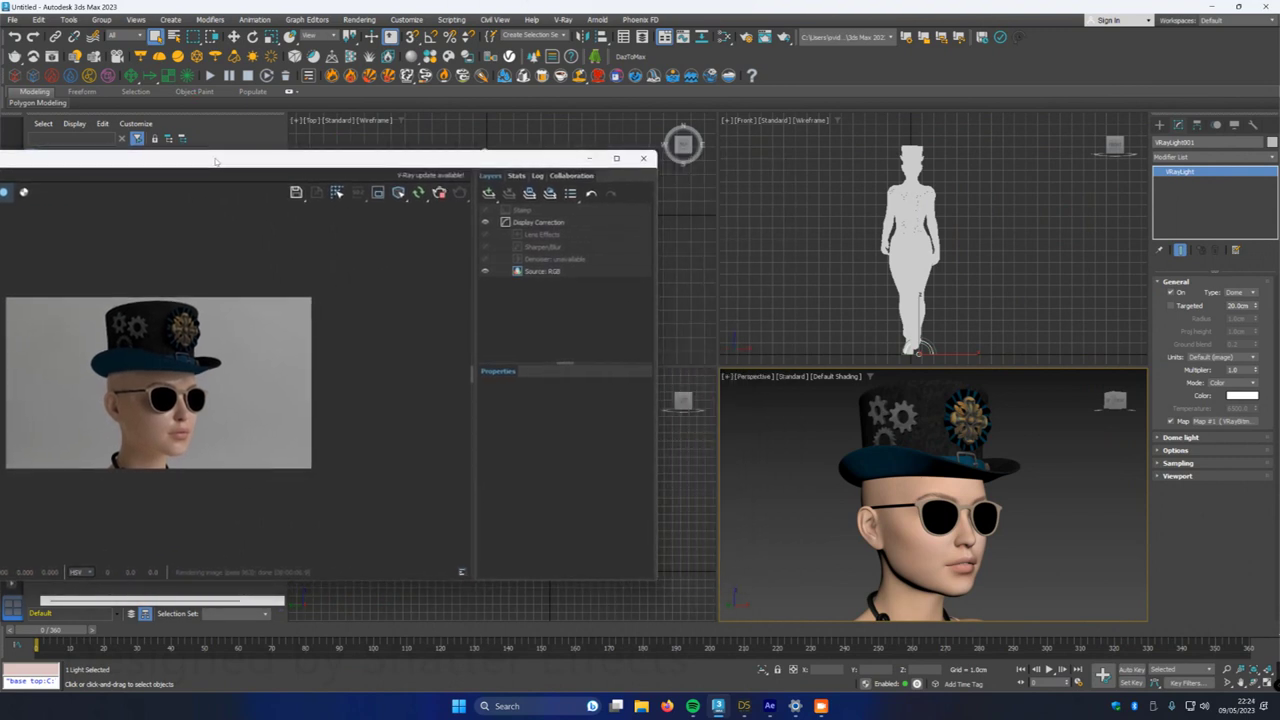
- Reframe the Perspective view on the head and shoulders to check the hat, sunglasses and necklace in the render
scroll(797, 511, down, 5)
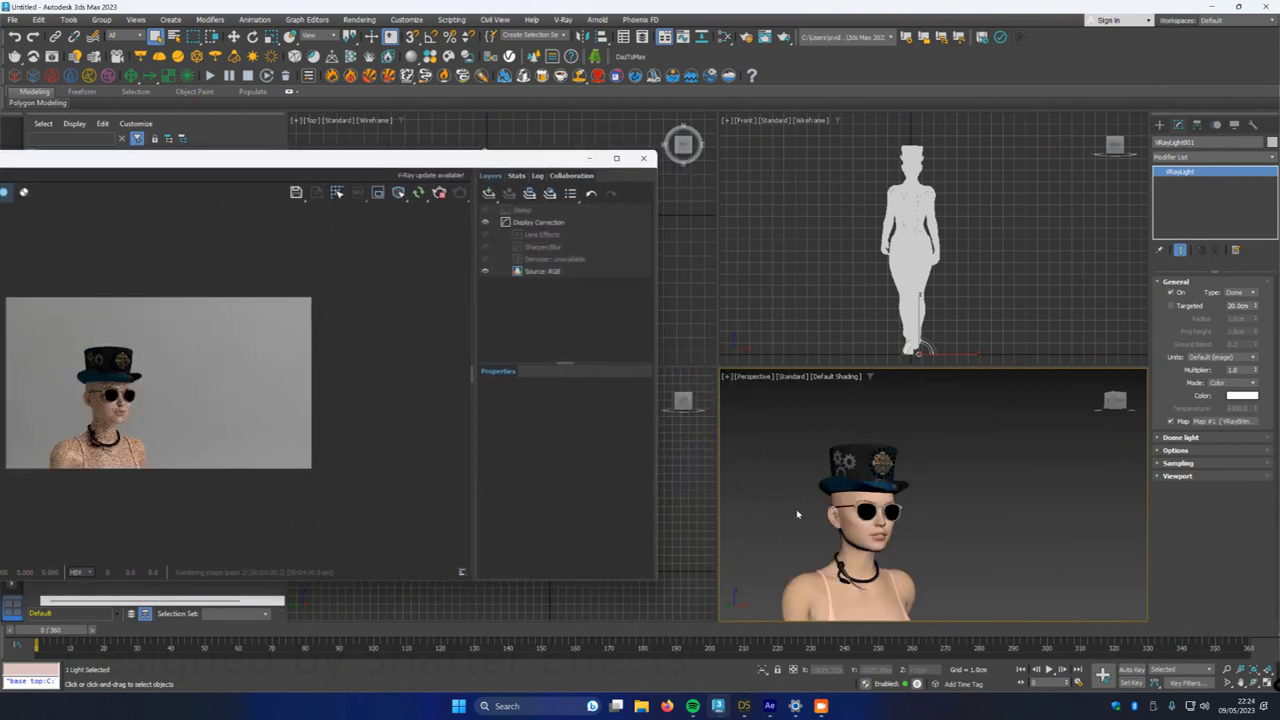
scroll(140, 420, up, 3)
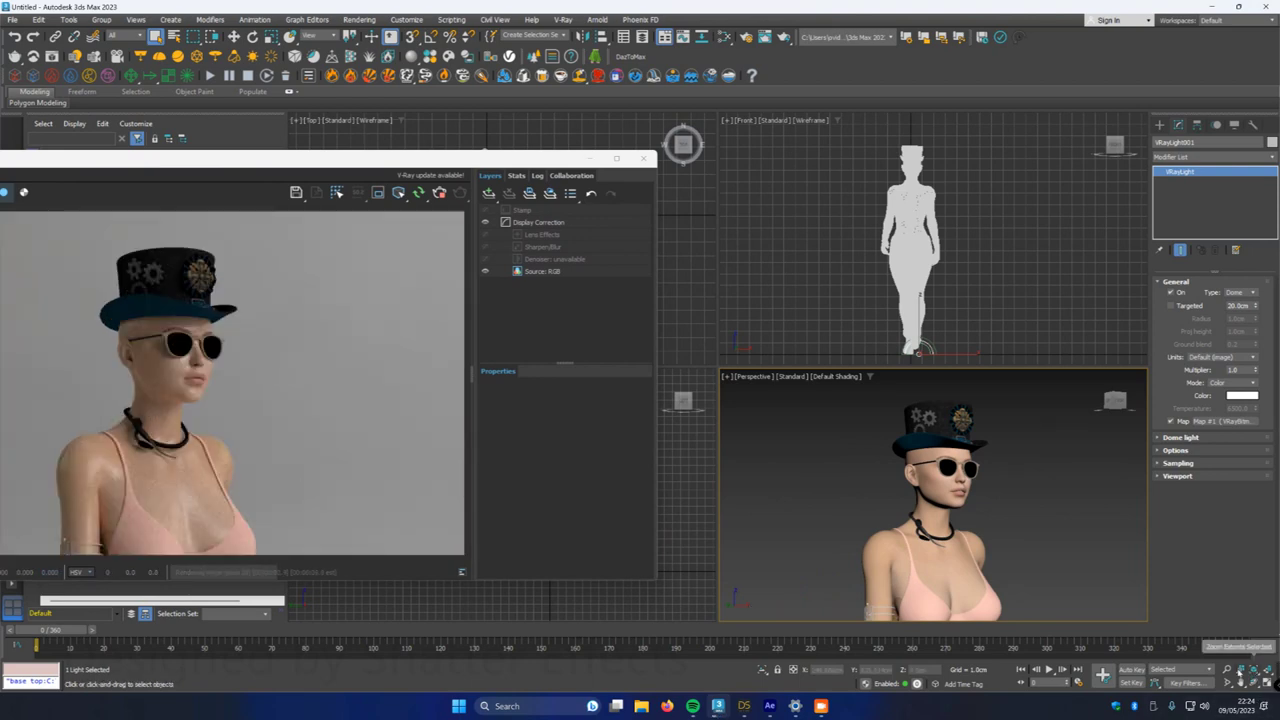
click(1227, 669)
drag(966, 532, 966, 492)
middle_drag(966, 492, 988, 537)
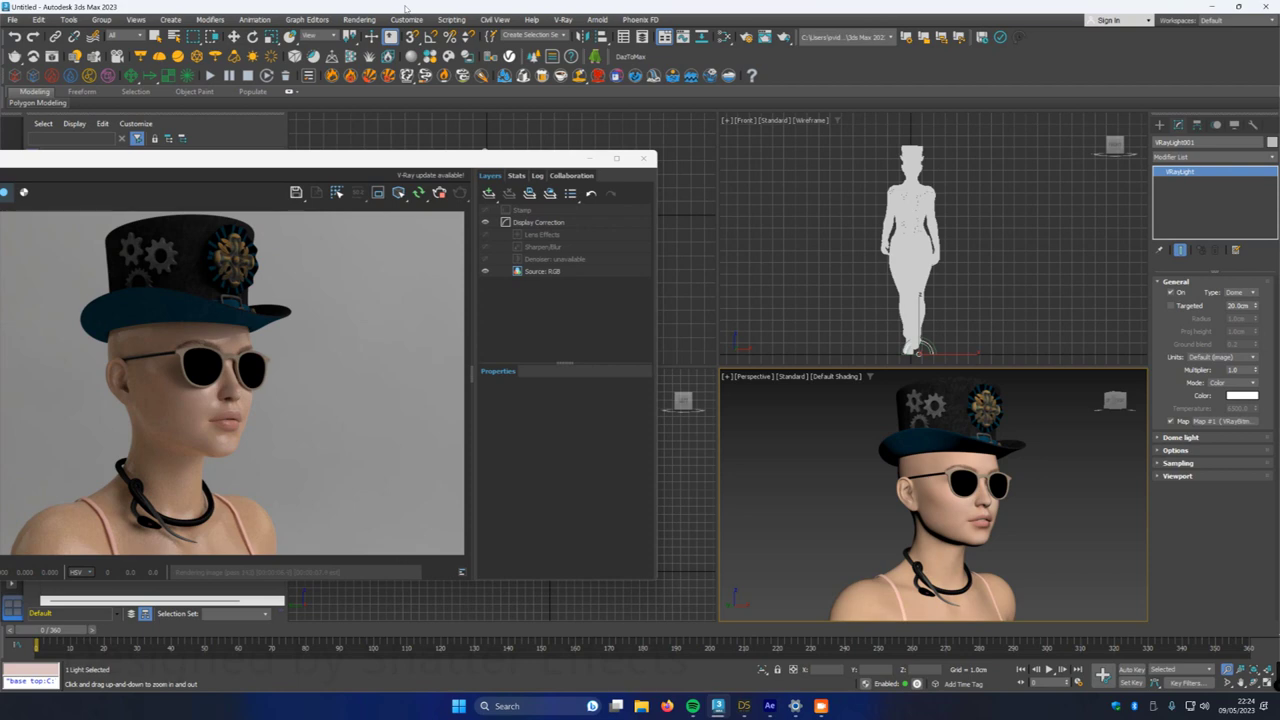
- Reopen the Slate Material Editor beside the Perspective view and select the character's sunglasses
key(m)
drag(612, 130, 294, 77)
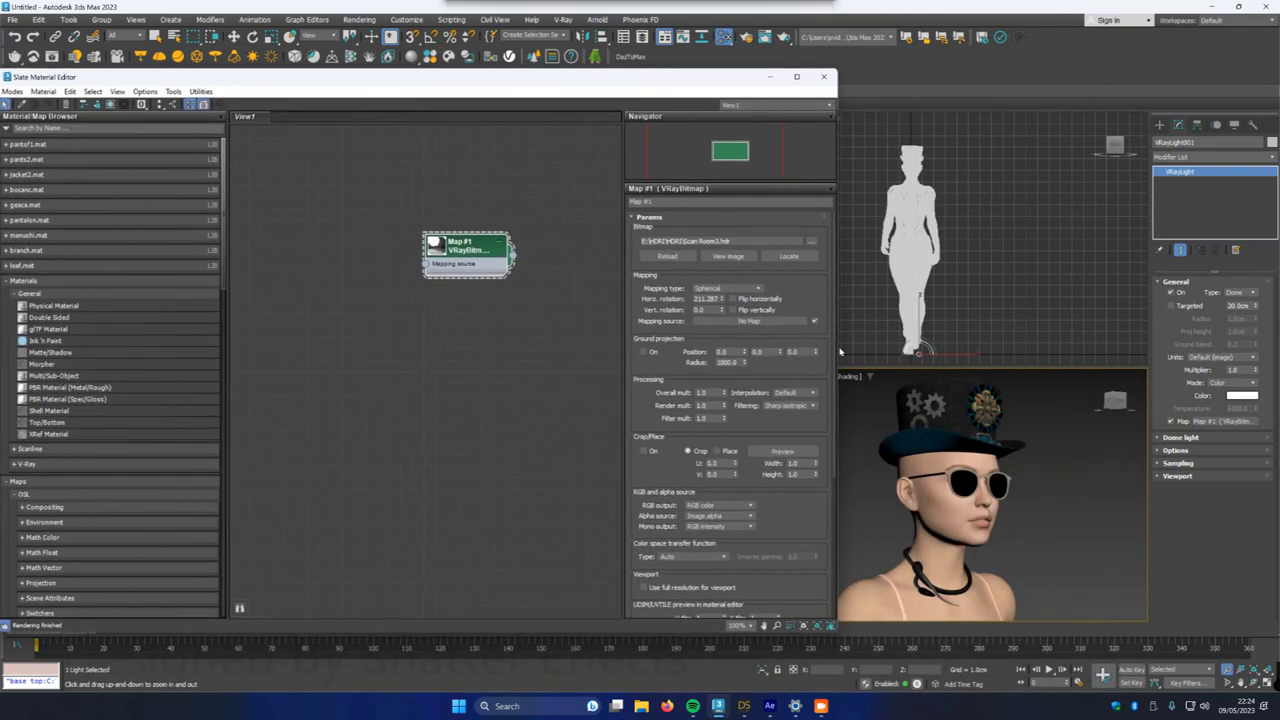
click(156, 37)
click(943, 473)
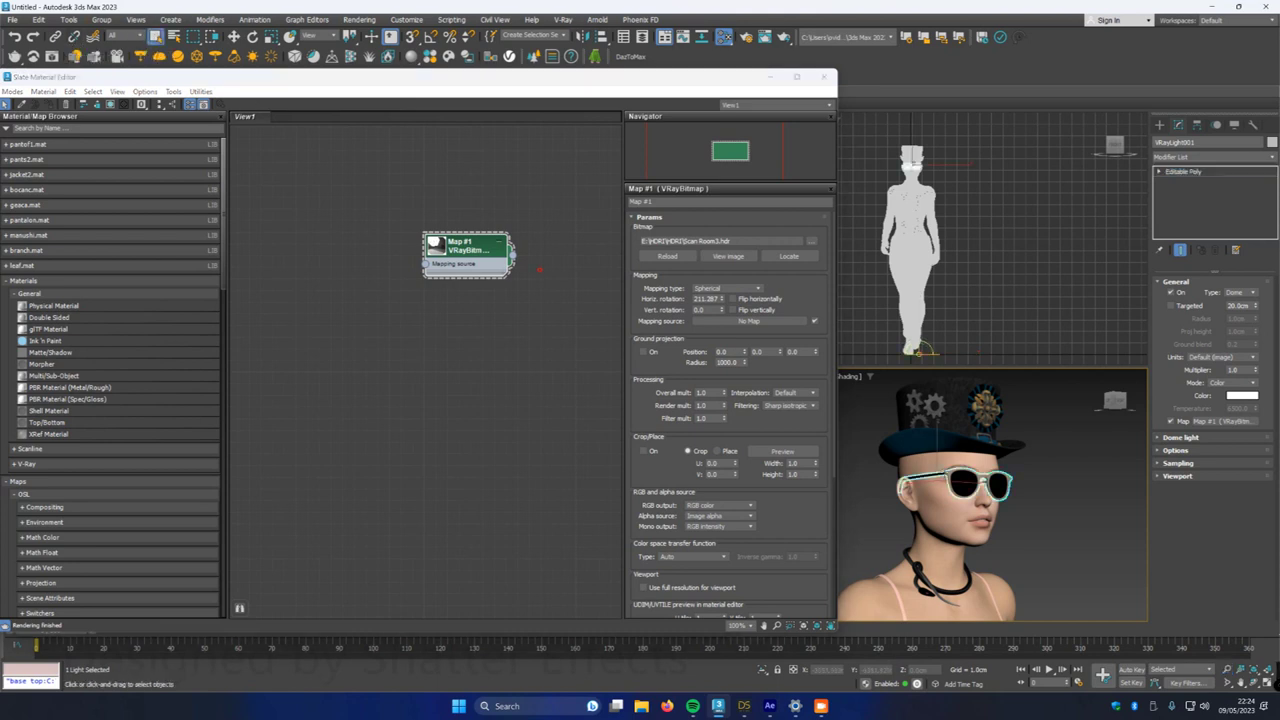
- Place the glasses' MultiMat_4 scene material in the node view as an instance
drag(428, 78, 446, 76)
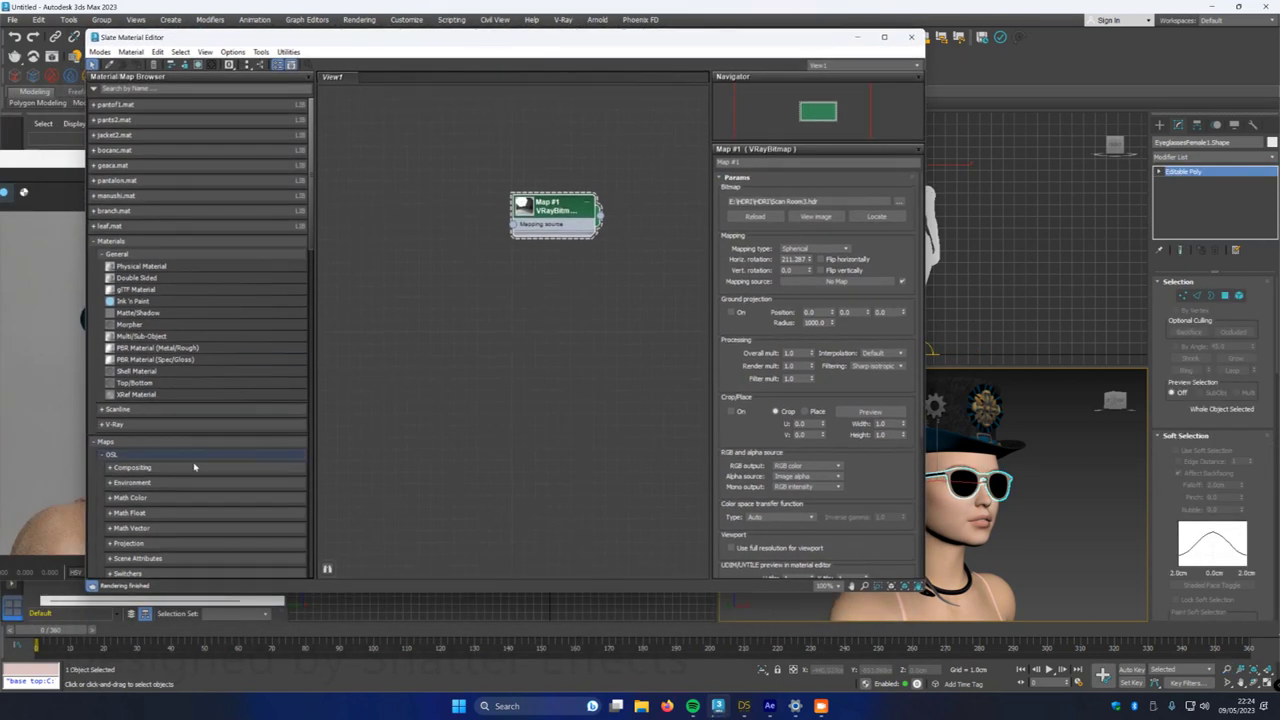
drag(312, 245, 316, 583)
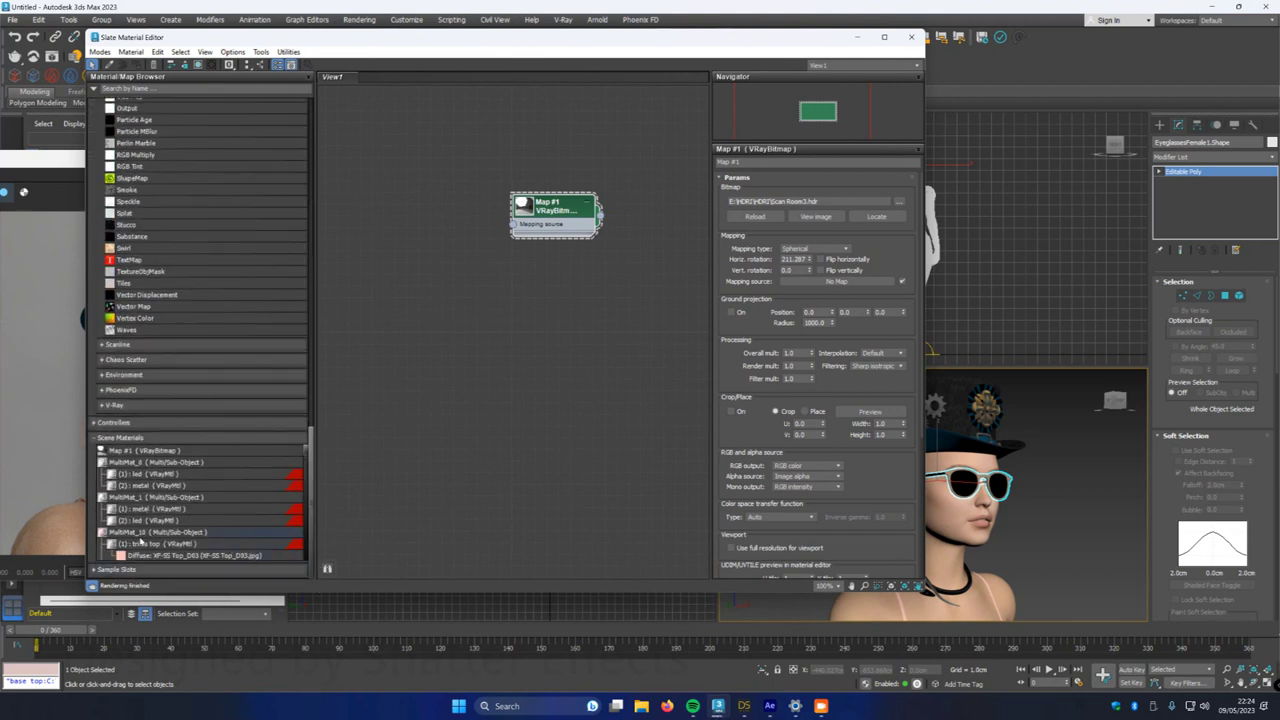
drag(305, 455, 310, 472)
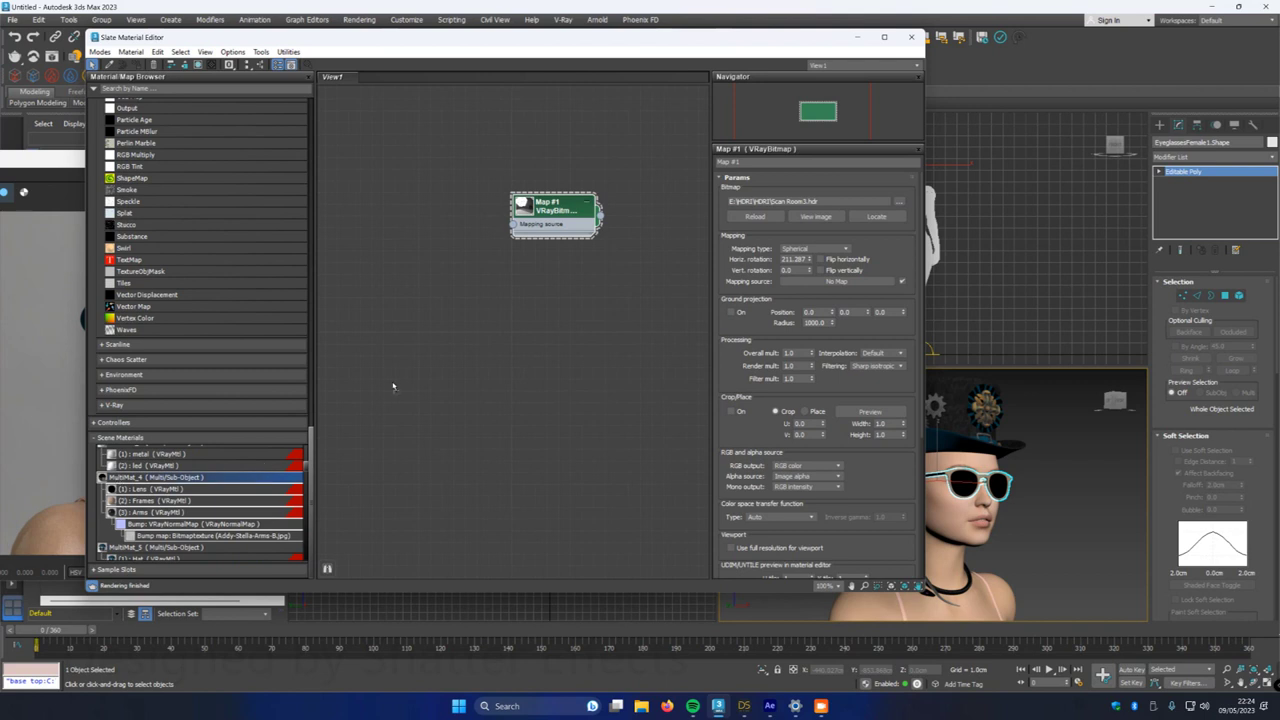
drag(393, 387, 416, 400)
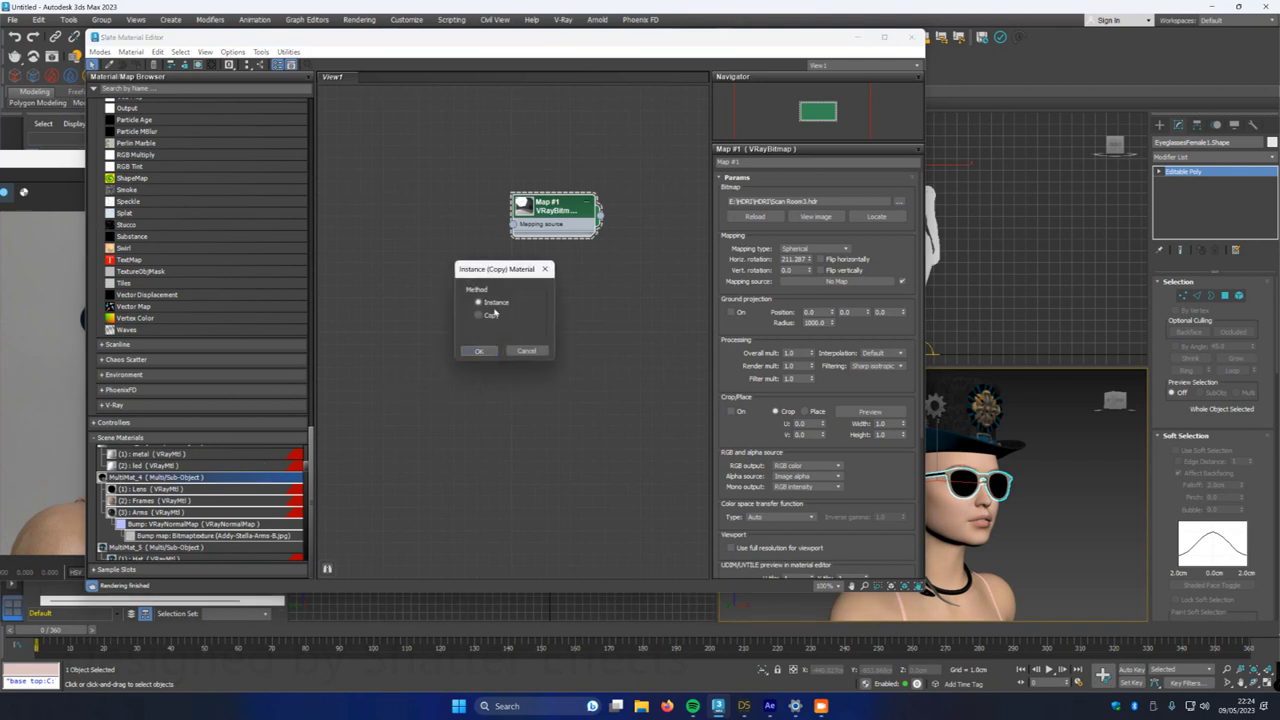
click(480, 351)
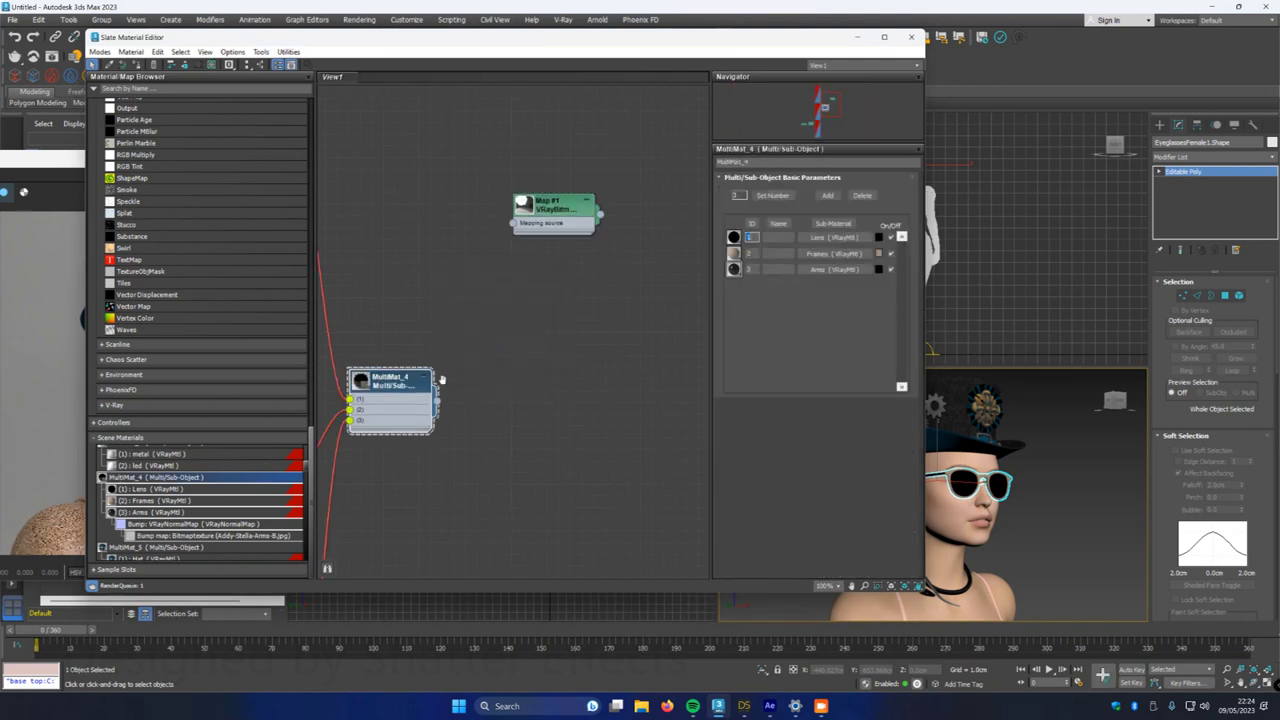
- Open the Lens sub-material's parameters and apply the Glass preset
scroll(513, 396, down, 3)
middle_drag(366, 296, 385, 409)
scroll(480, 287, up, 5)
scroll(469, 278, up, 2)
middle_drag(493, 306, 471, 186)
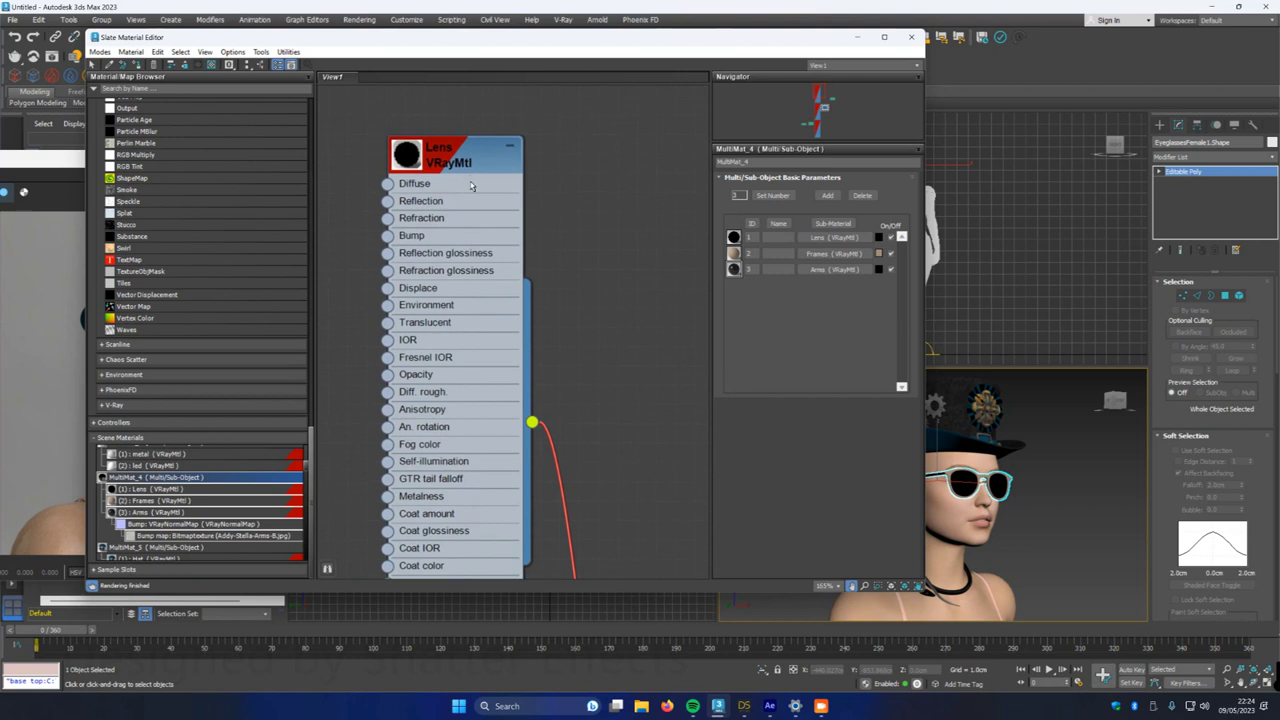
double_click(458, 163)
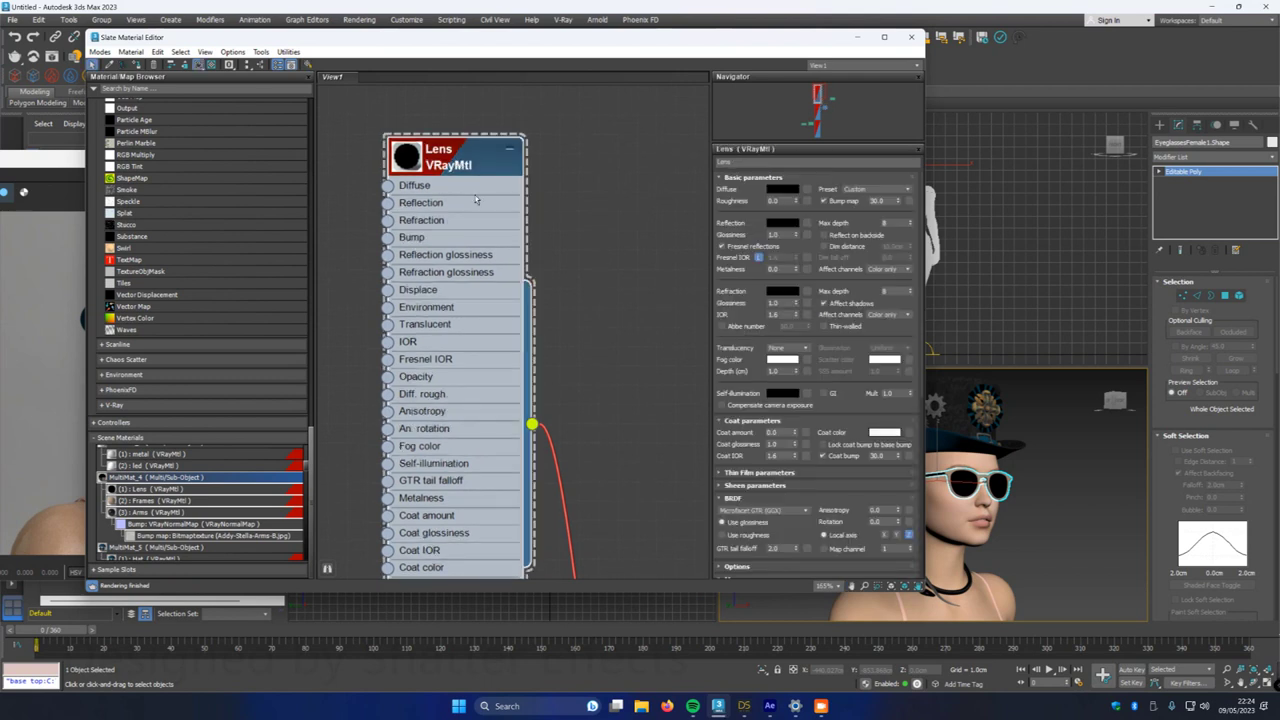
click(866, 190)
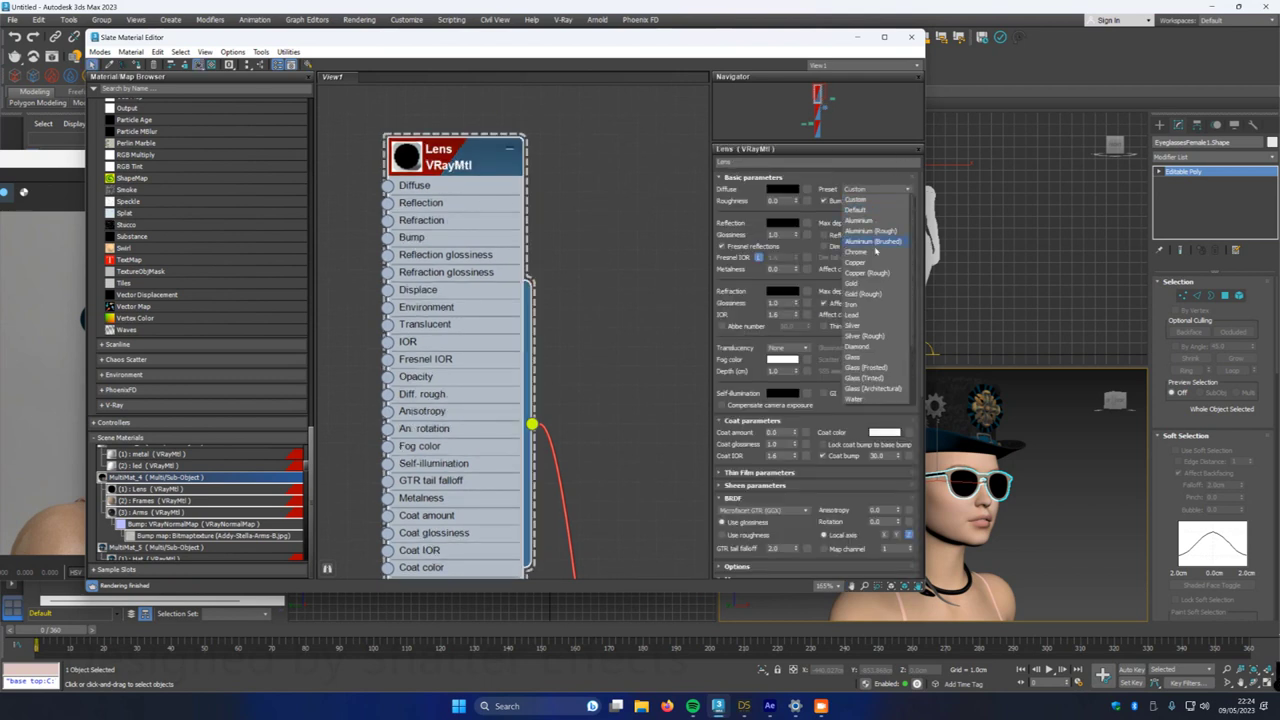
click(855, 359)
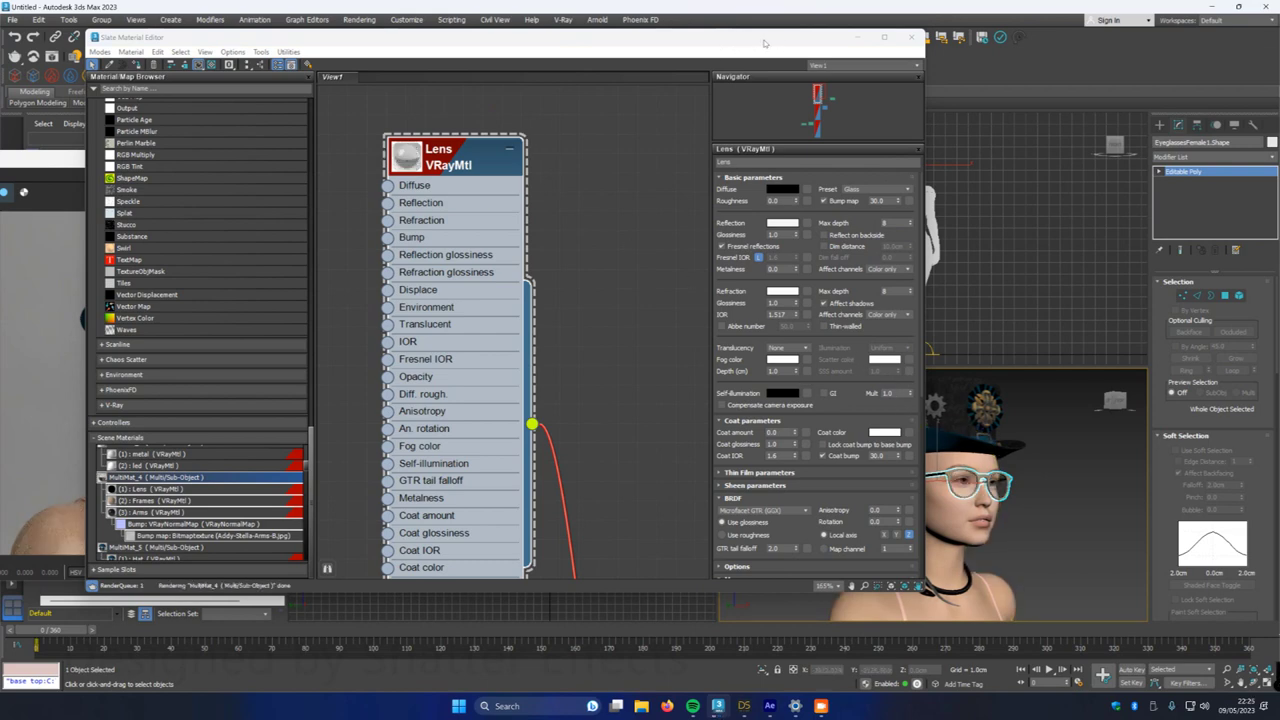
- Uncover the frame buffer and examine the clear glass lenses in the render, close up and from a distance
drag(764, 43, 1094, 84)
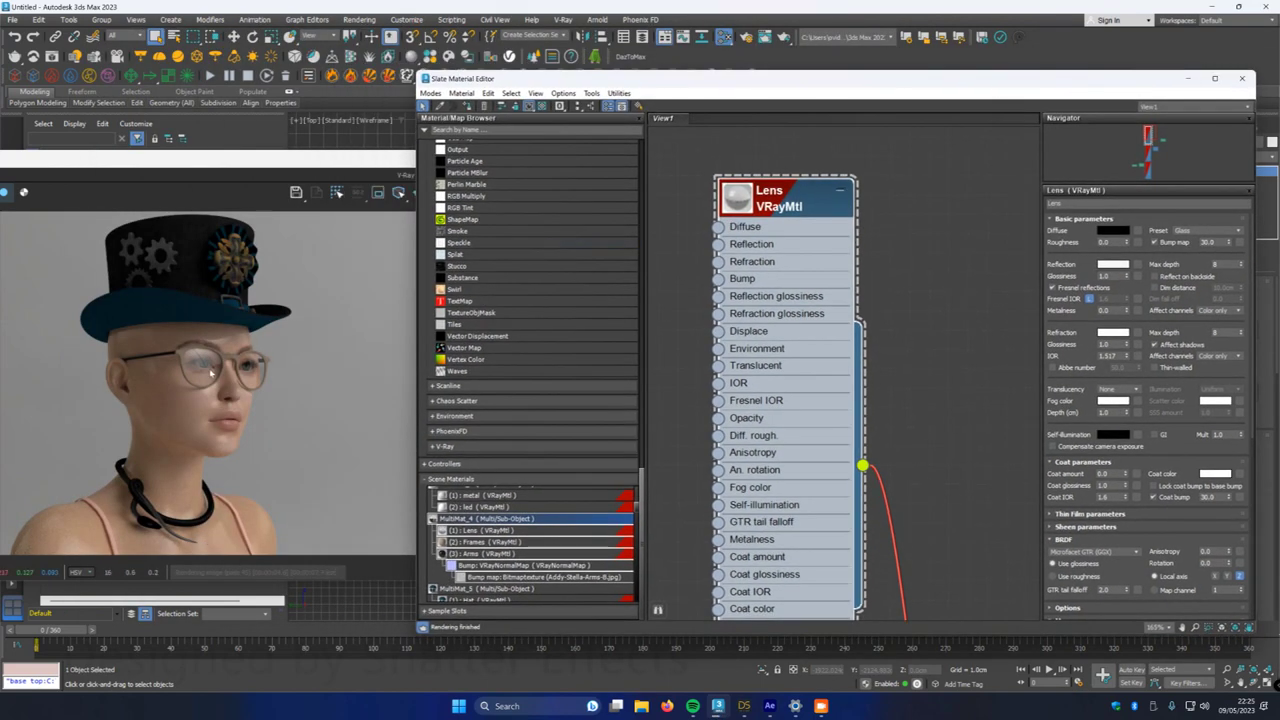
scroll(210, 372, up, 3)
scroll(307, 368, down, 3)
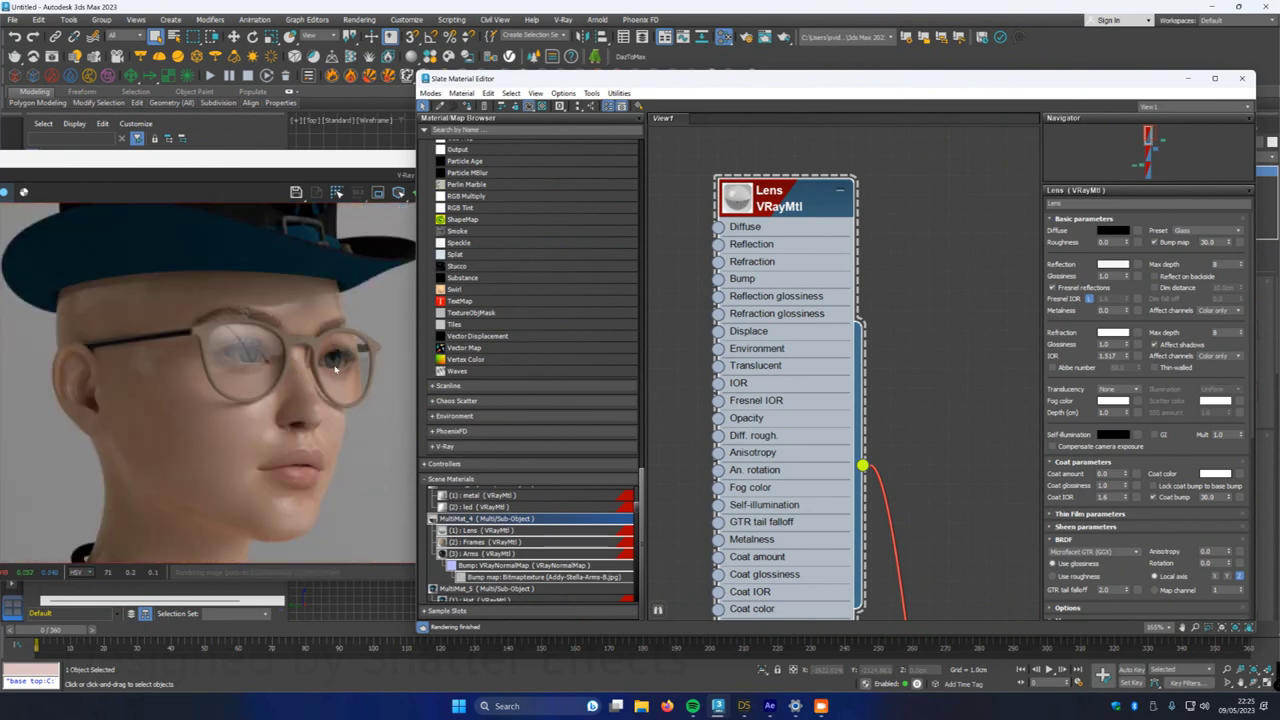
scroll(366, 357, up, 3)
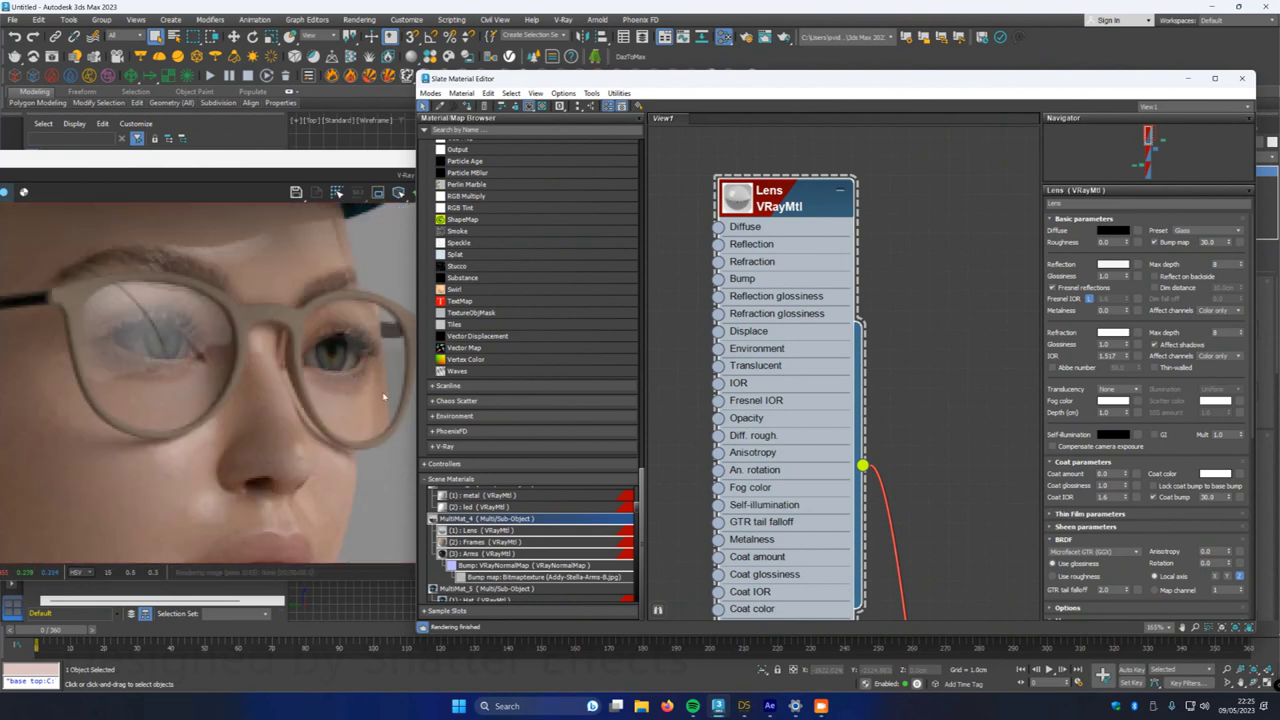
scroll(357, 382, down, 3)
- Orbit and zoom the Perspective view closer to the glasses and inspect the lens reflections in the new render
drag(900, 90, 582, 62)
click(1254, 683)
drag(966, 523, 942, 524)
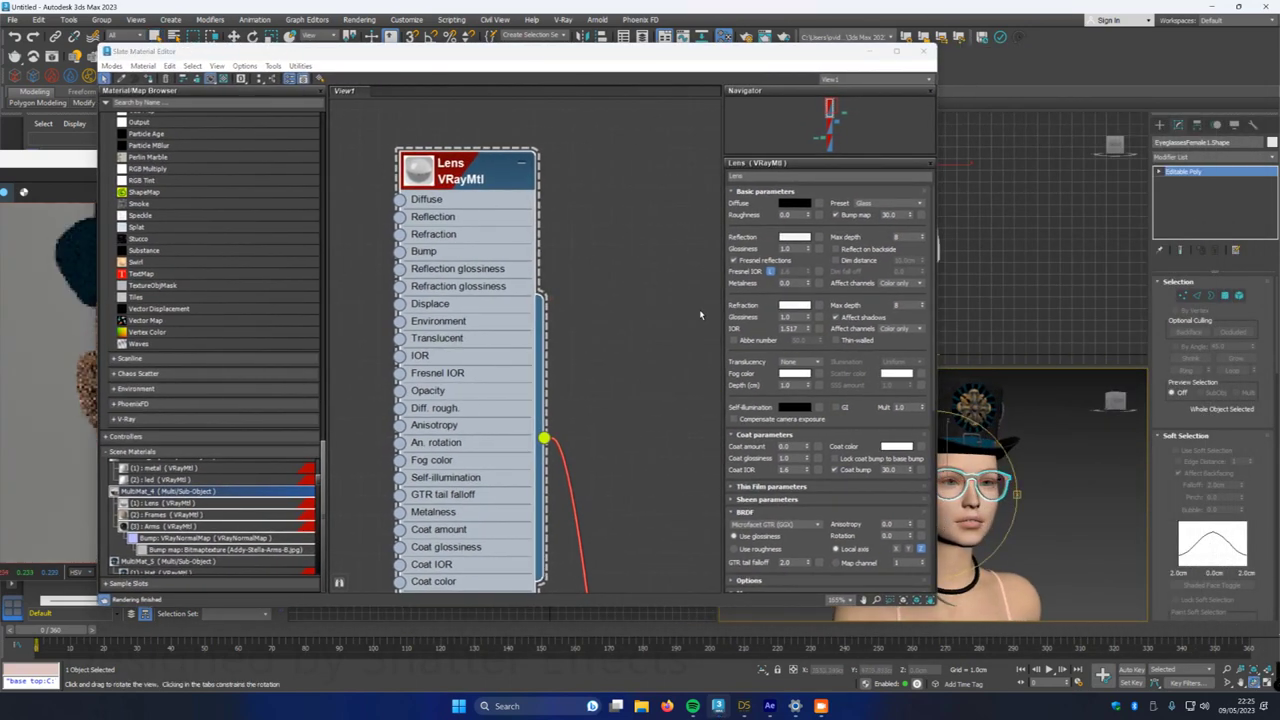
drag(455, 57, 542, 27)
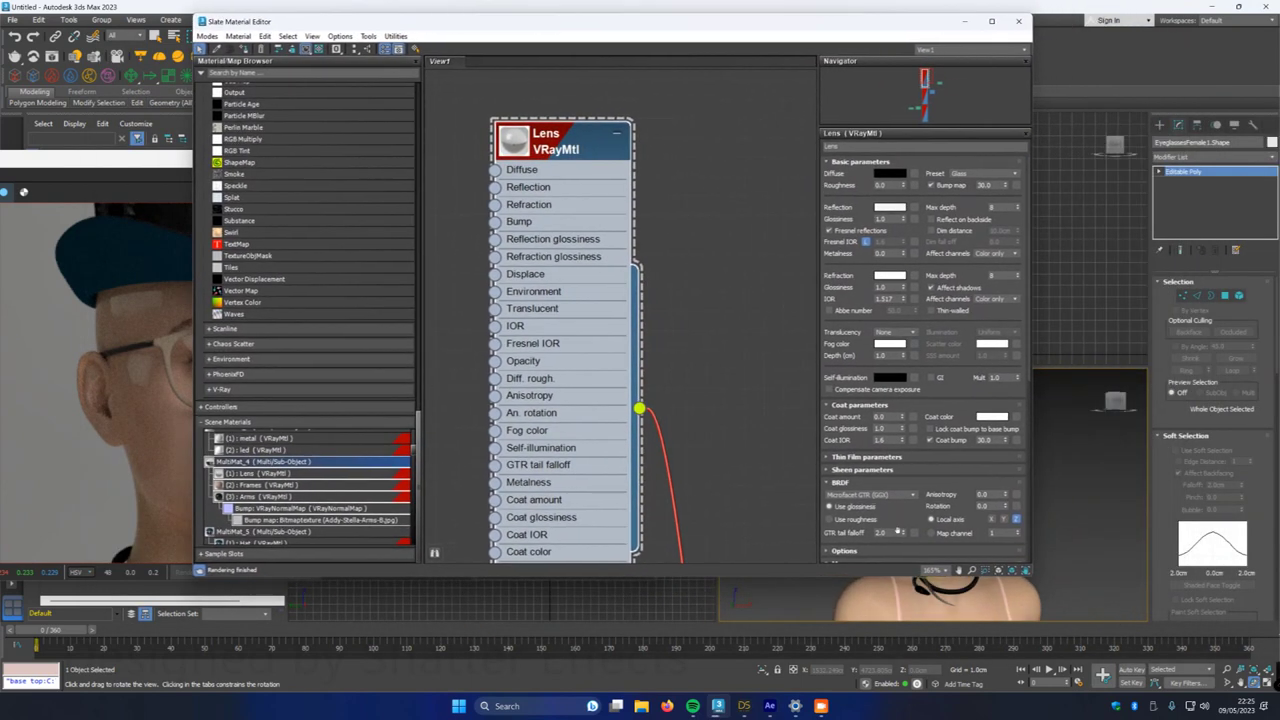
drag(850, 21, 747, 18)
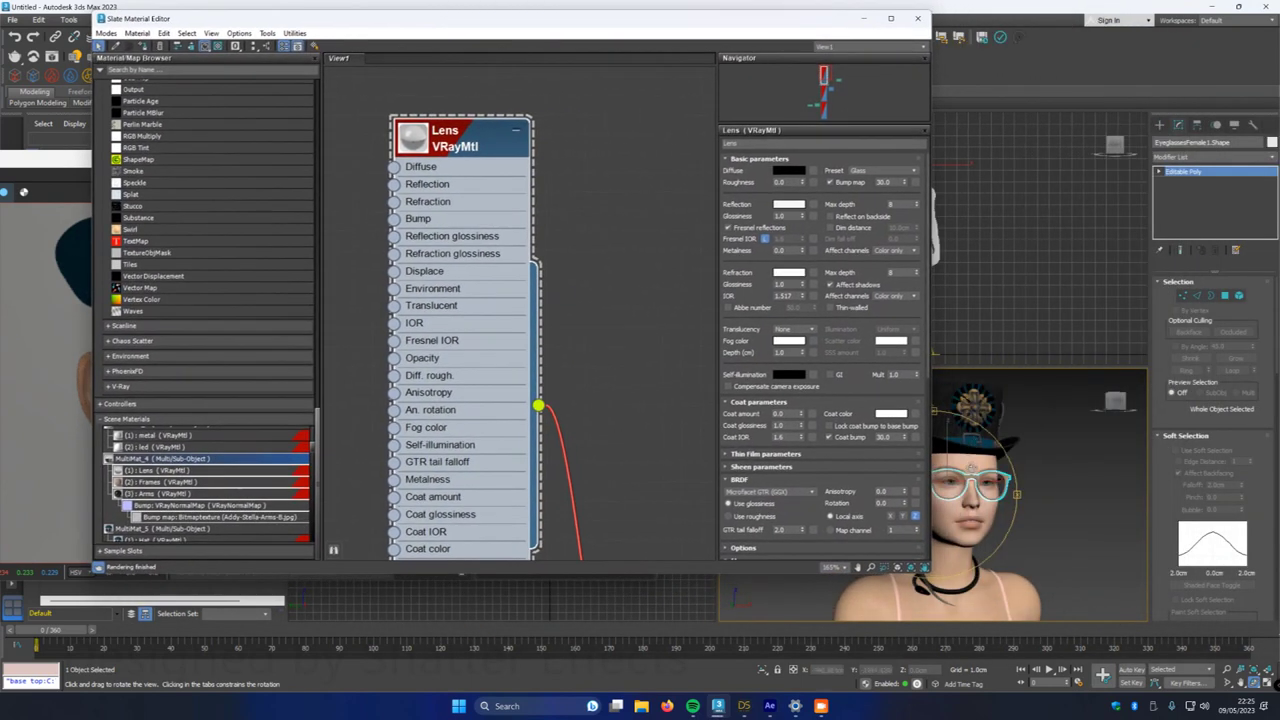
drag(966, 475, 959, 475)
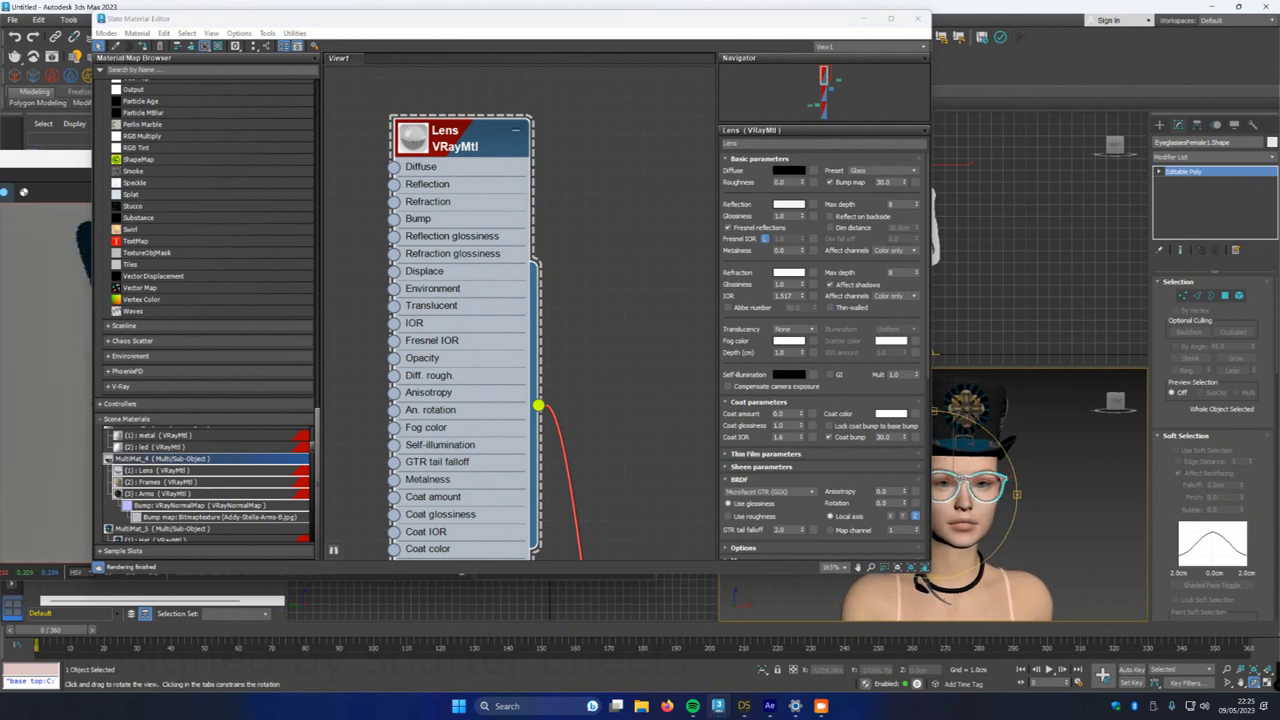
scroll(960, 478, up, 3)
drag(987, 491, 1016, 489)
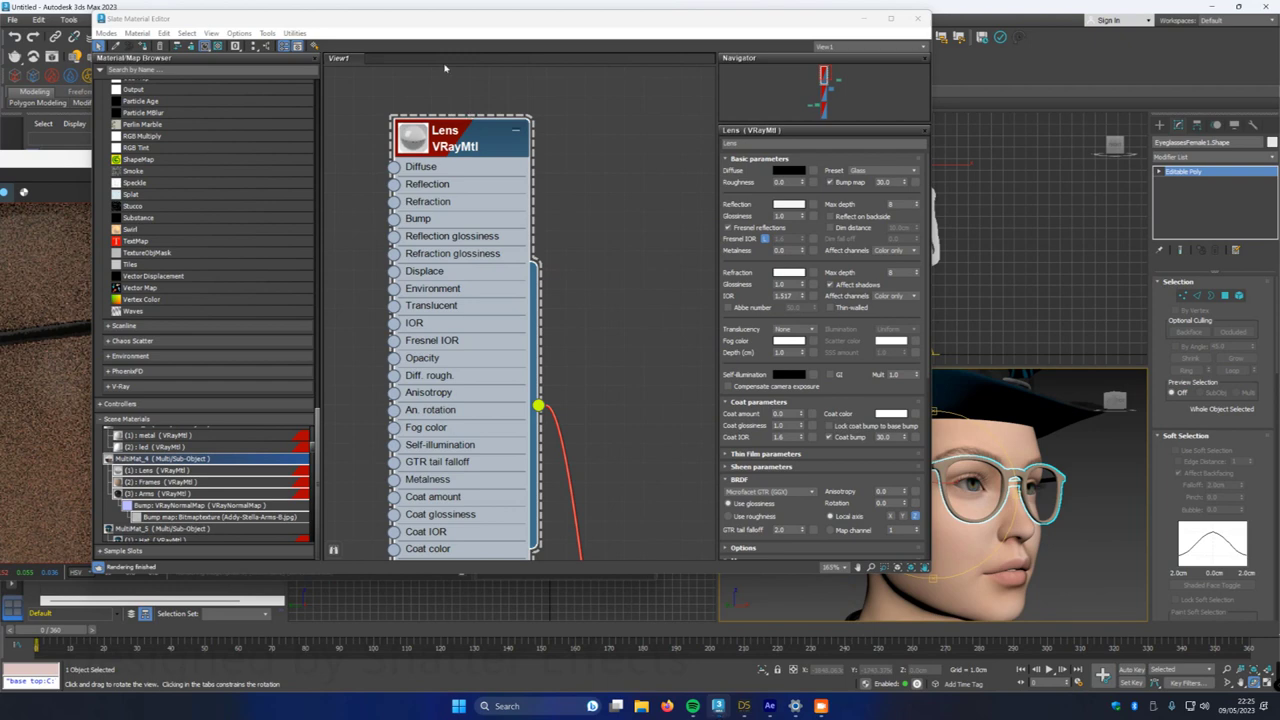
drag(434, 18, 977, 75)
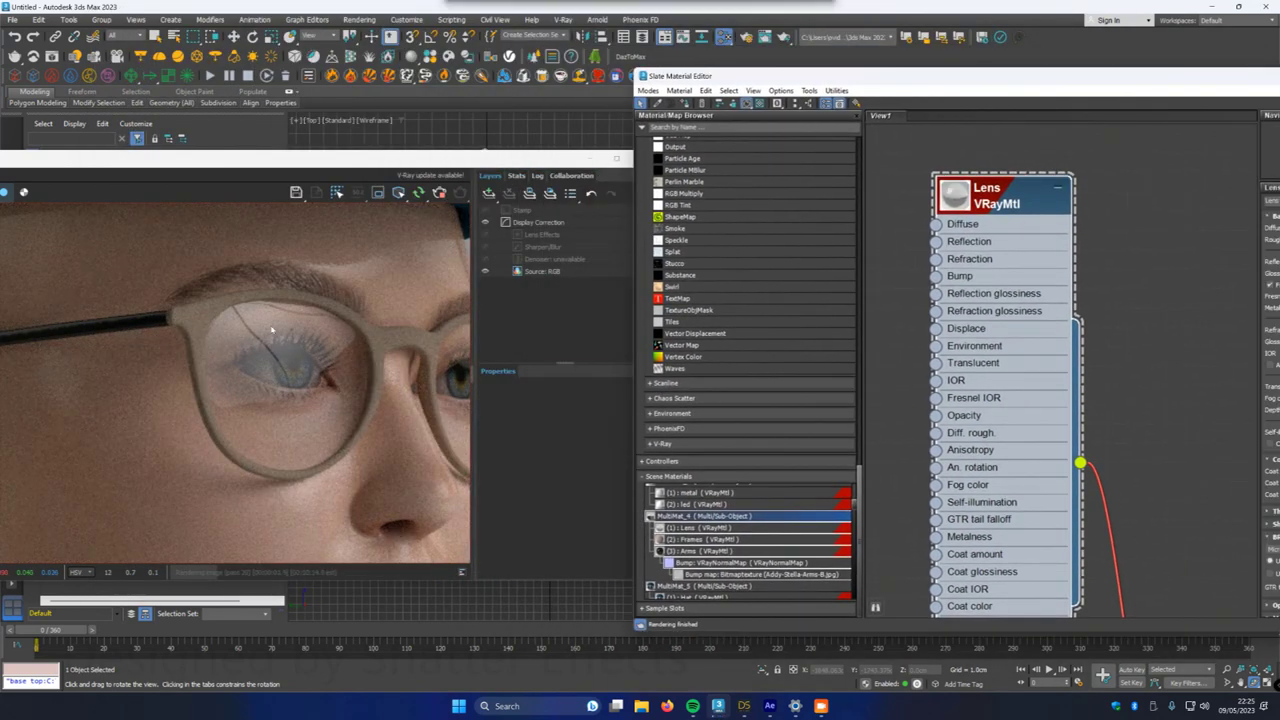
scroll(270, 345, down, 3)
scroll(232, 389, up, 3)
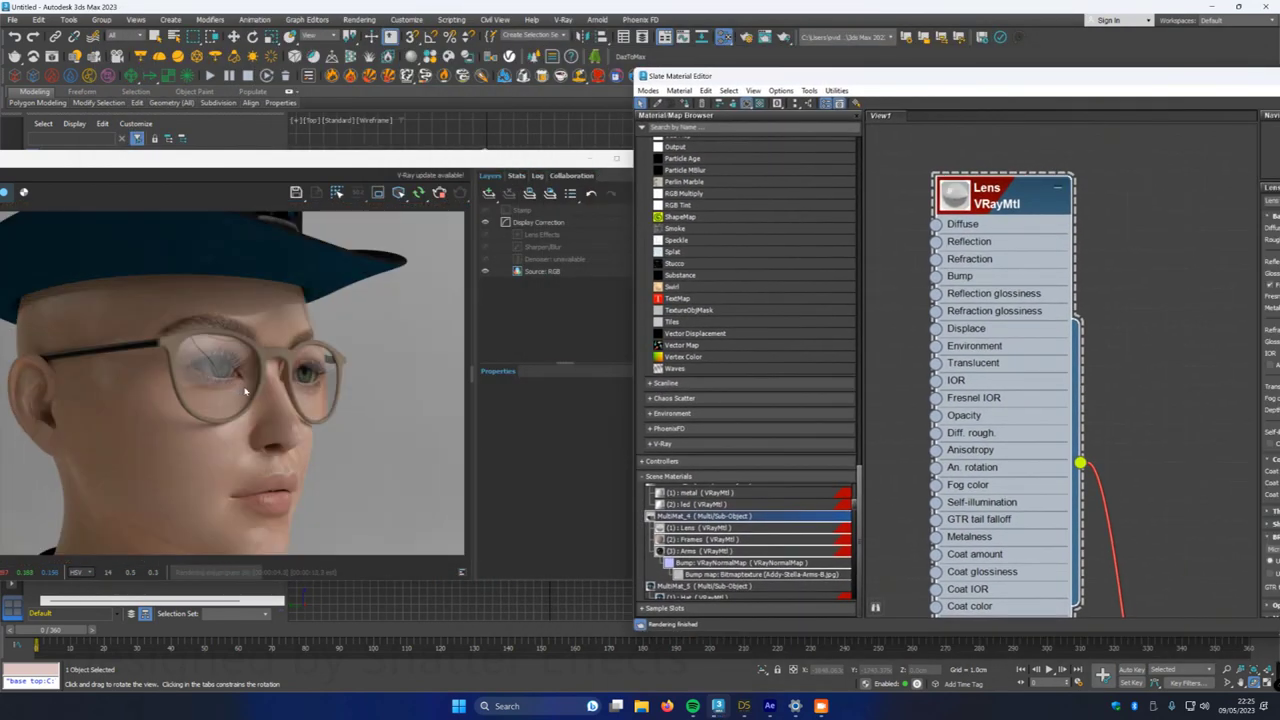
scroll(245, 390, up, 2)
scroll(395, 400, down, 2)
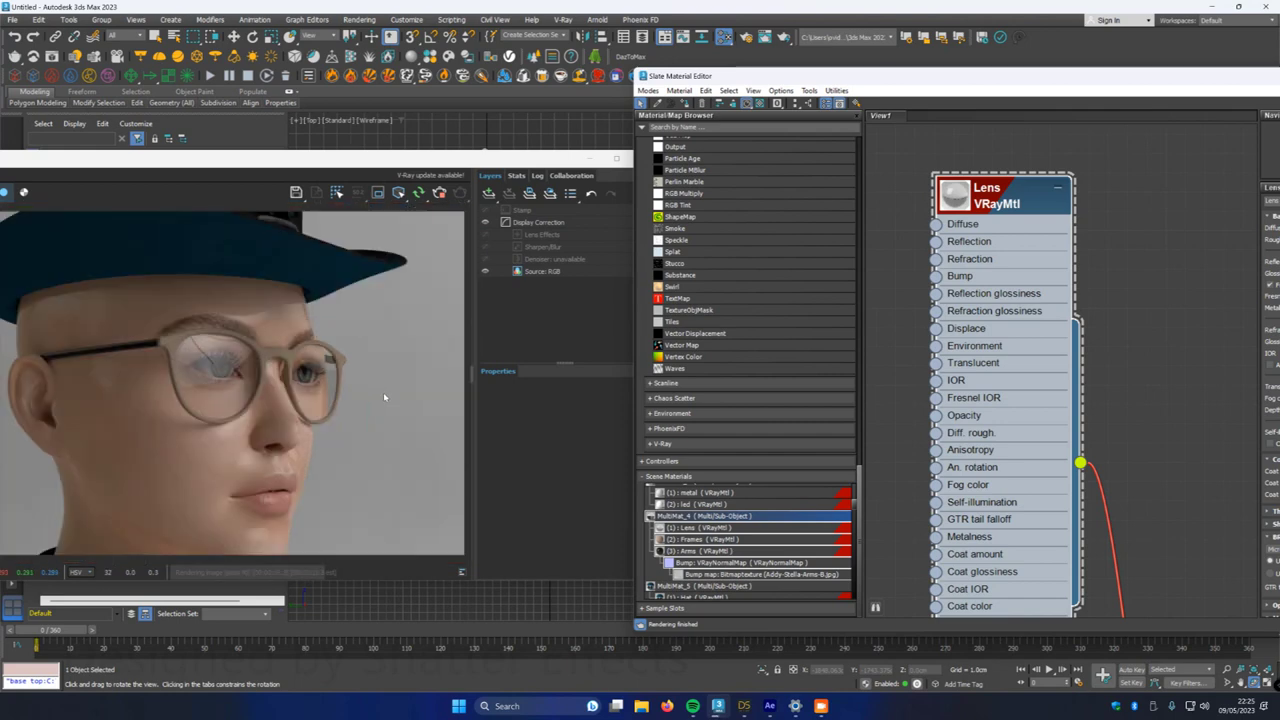
- Try the Glass (Frosted) and Glass (Tinted) presets on the Lens material and restore the Glass preset
drag(813, 78, 382, 78)
click(981, 229)
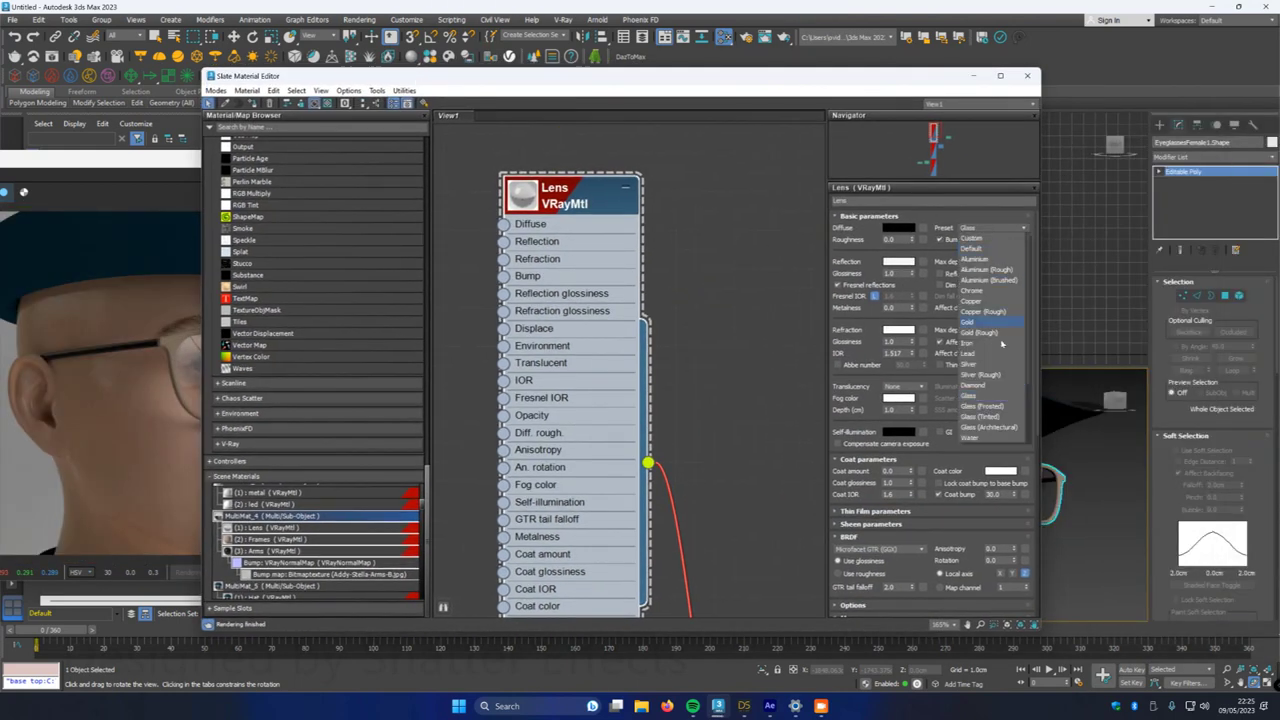
click(983, 407)
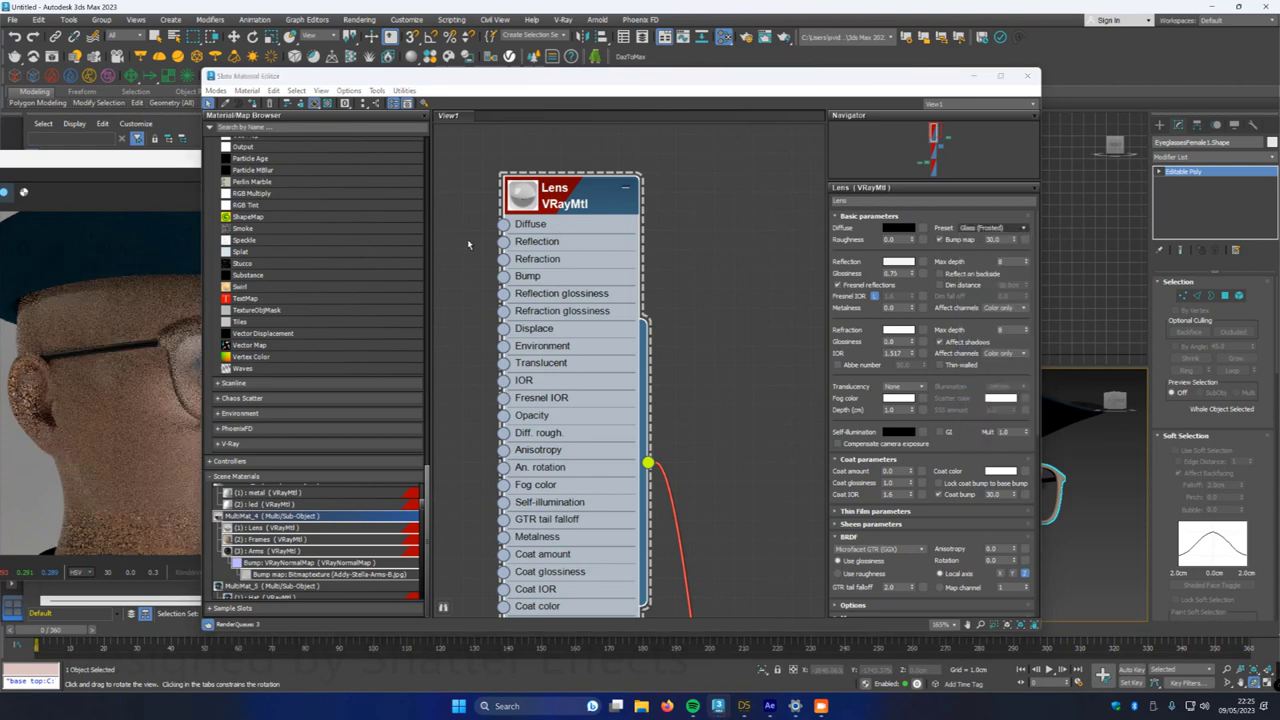
mouse_move(378, 82)
mouse_down()
mouse_move(736, 138)
mouse_move(362, 73)
mouse_up()
click(984, 224)
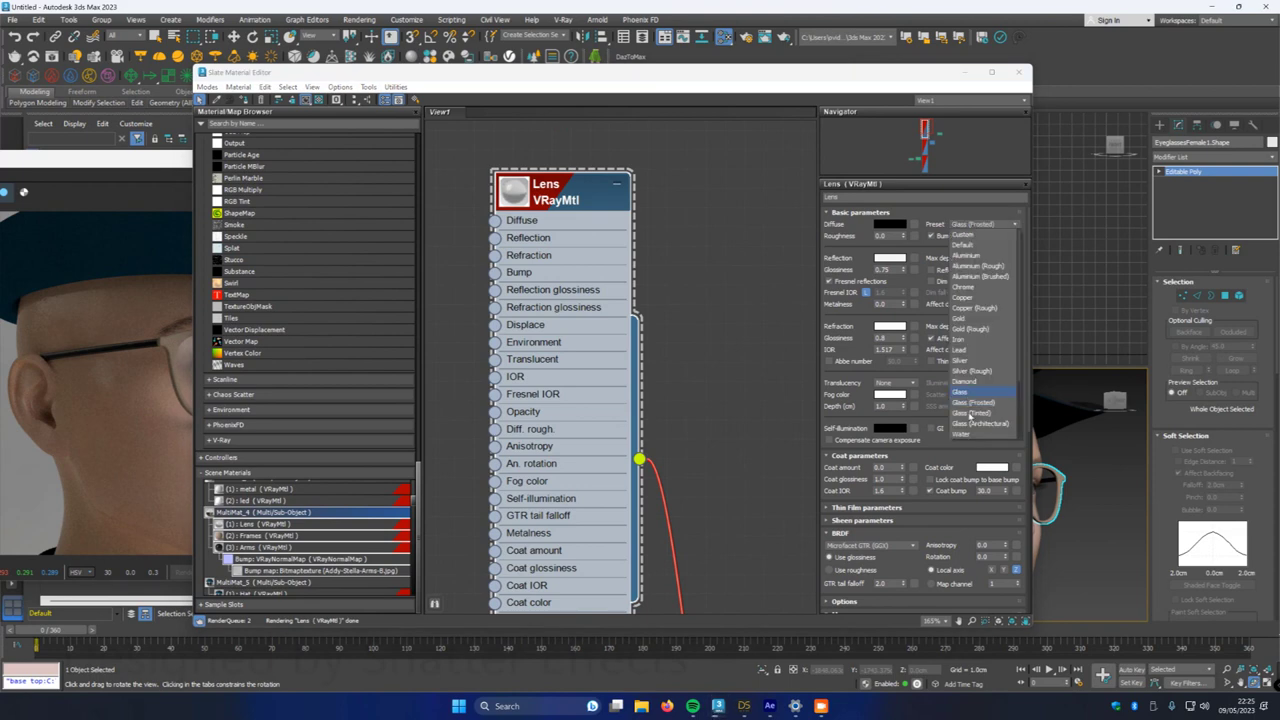
click(958, 413)
mouse_move(464, 79)
mouse_down()
mouse_move(840, 113)
mouse_move(620, 140)
mouse_move(508, 74)
mouse_move(469, 74)
mouse_up()
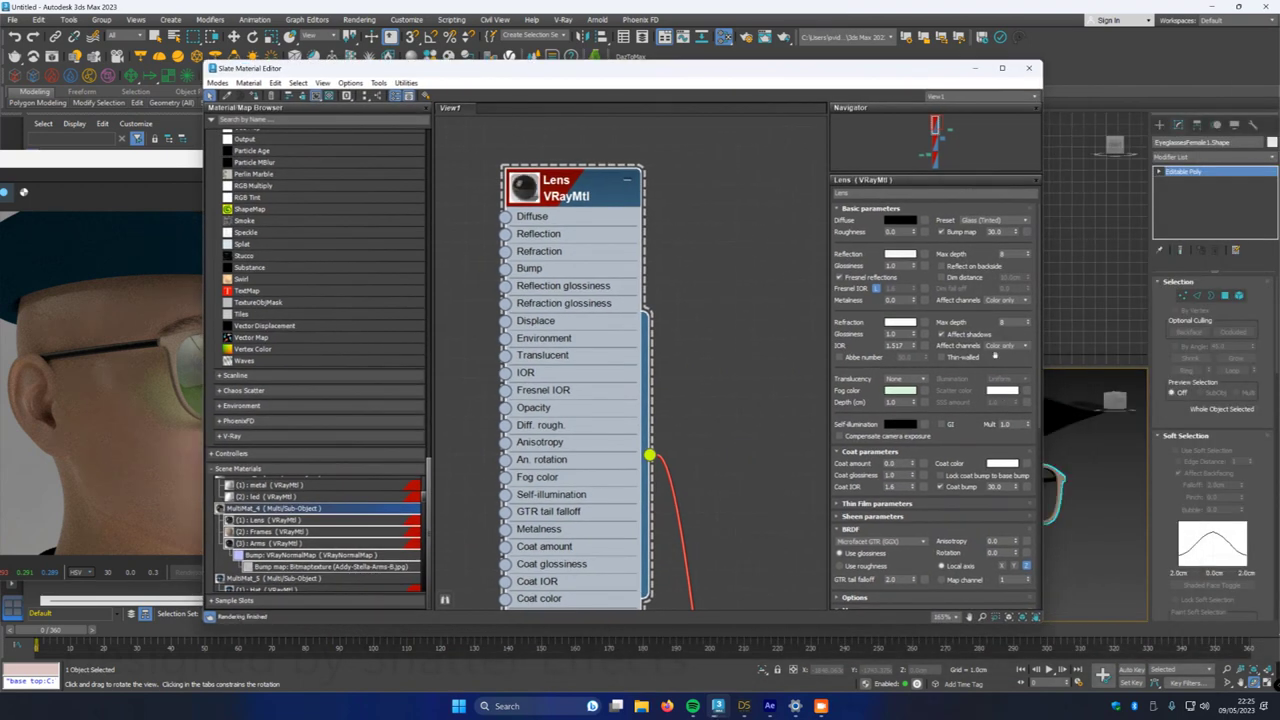
click(984, 218)
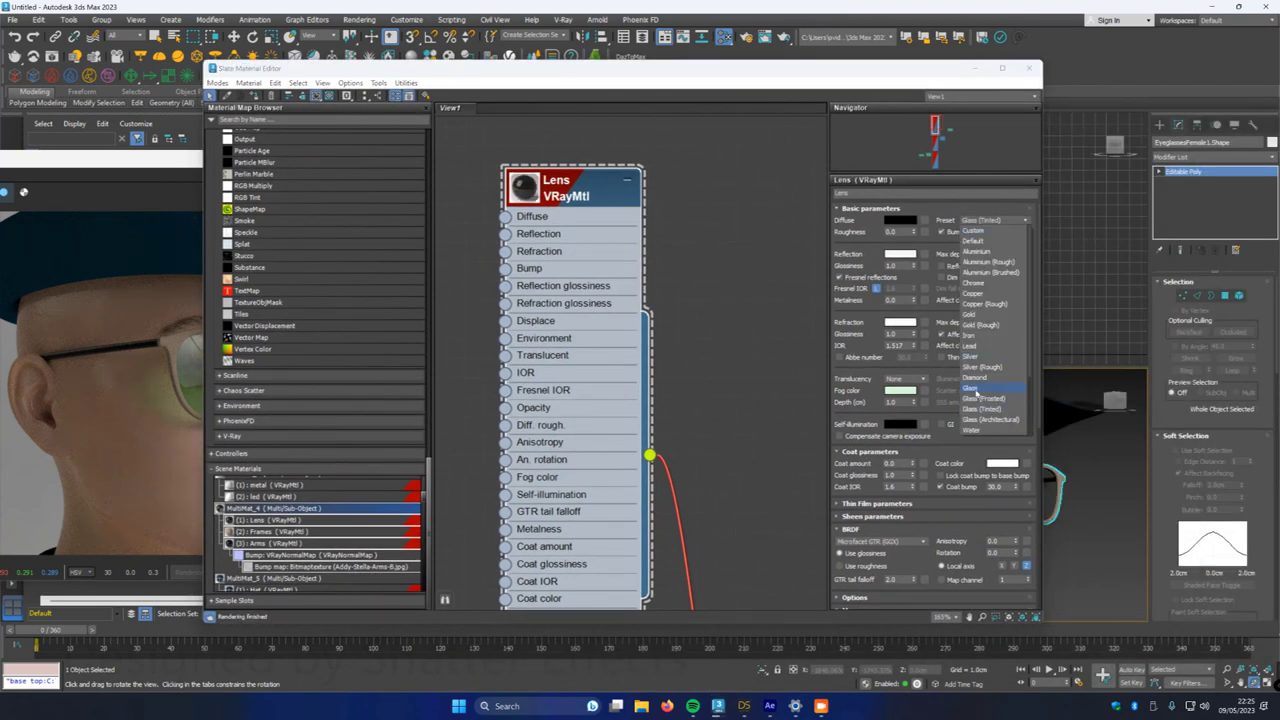
click(975, 390)
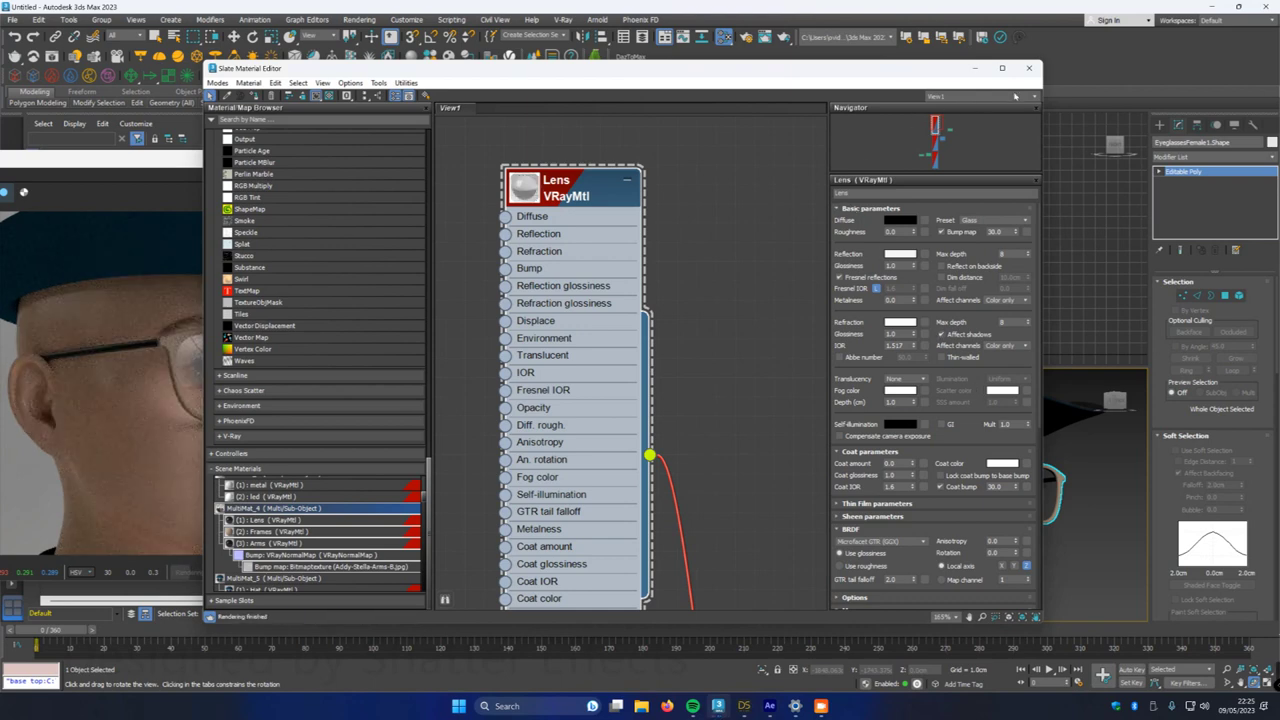
- Close the Slate Material Editor and orbit the Perspective view around the head to check the glasses from several sides
click(1029, 67)
drag(936, 507, 885, 507)
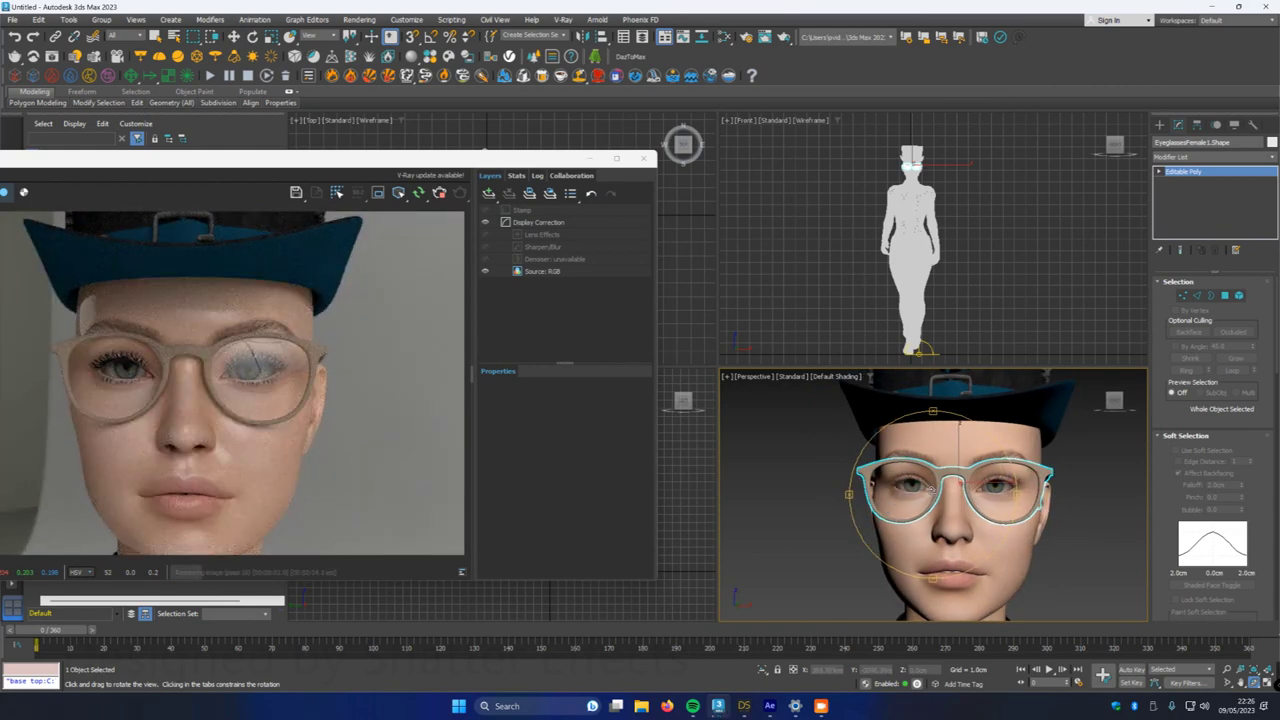
scroll(937, 516, down, 4)
drag(937, 516, 992, 508)
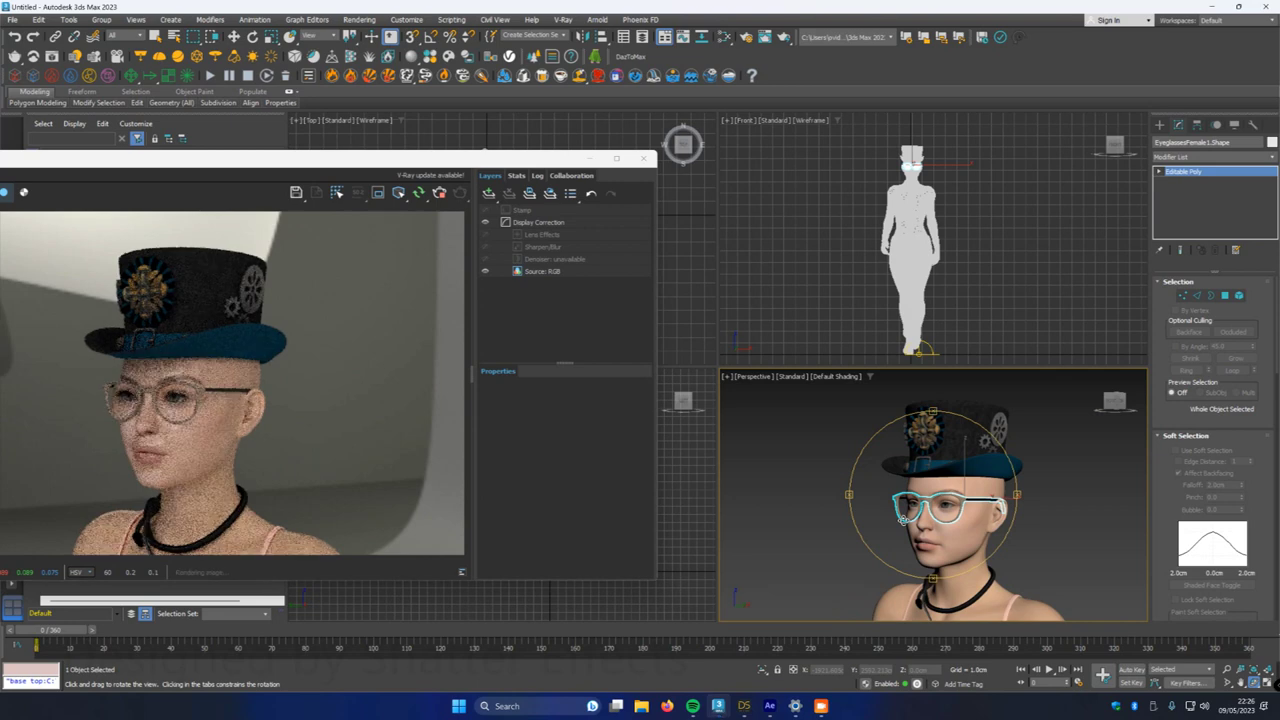
drag(909, 519, 956, 521)
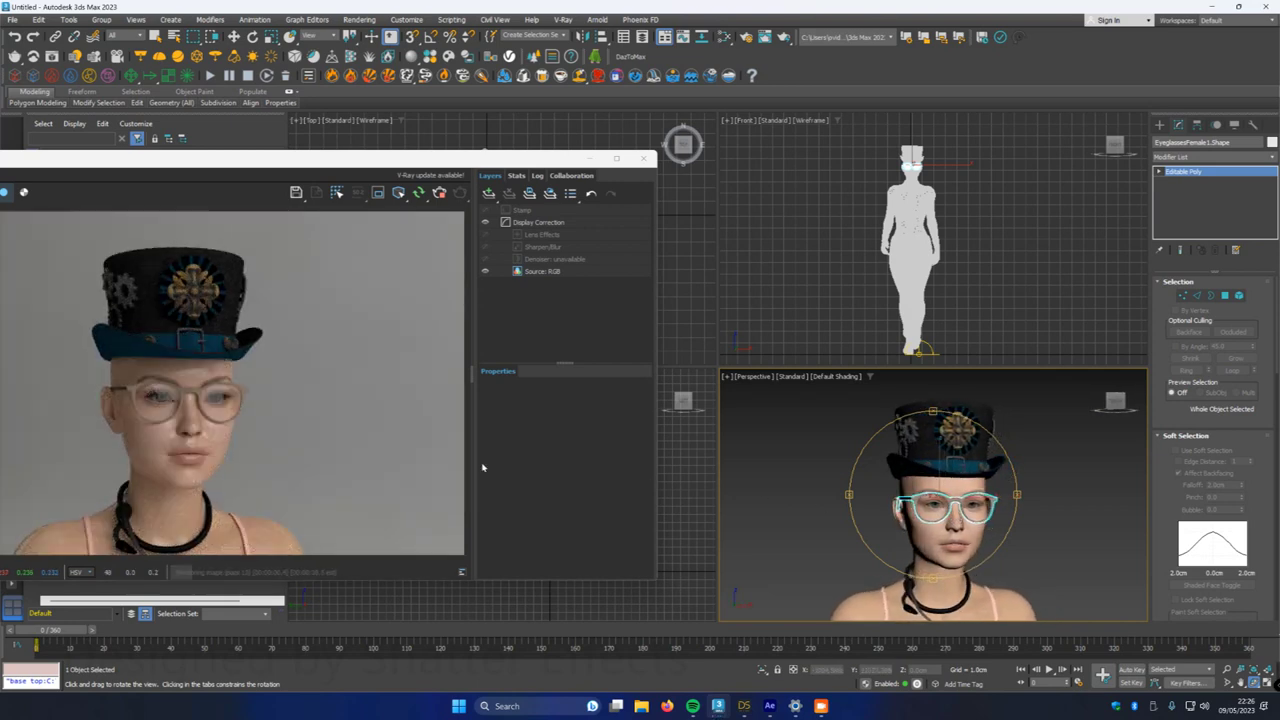
- Examine the eyes through the lenses in the frame buffer, both close up and with the whole head in view
scroll(197, 400, up, 2)
scroll(181, 411, up, 2)
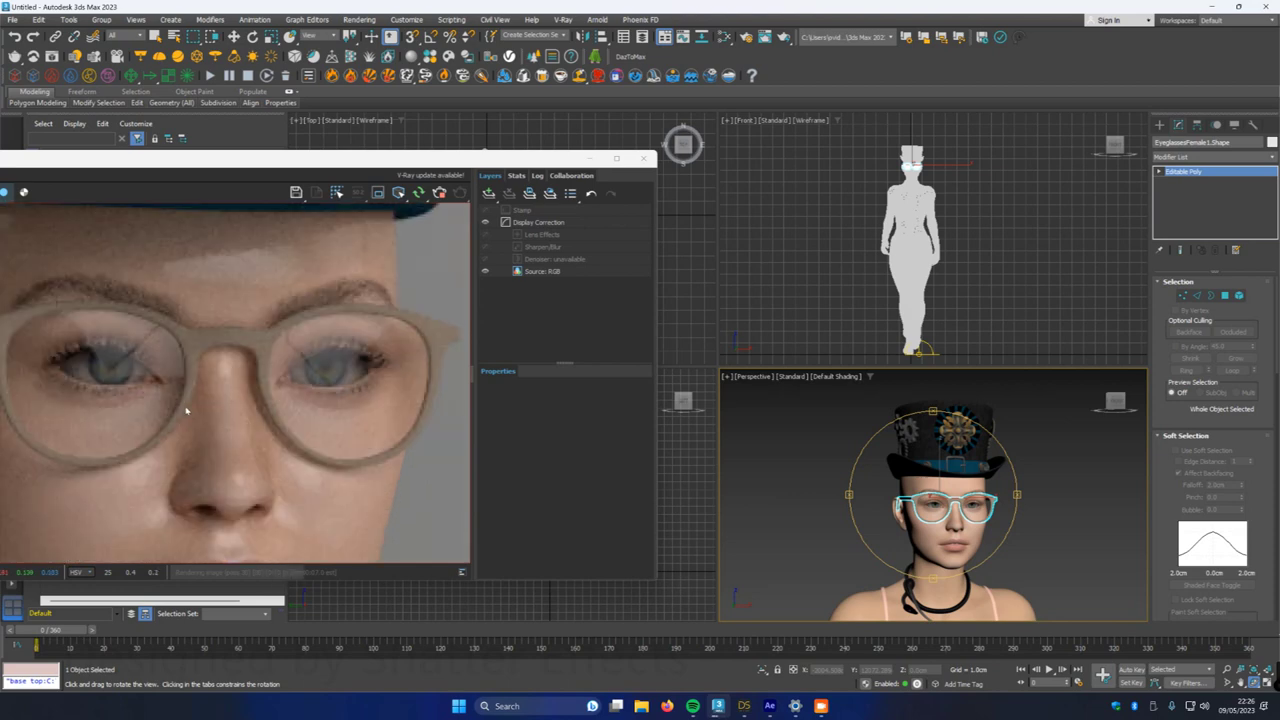
scroll(229, 403, down, 3)
scroll(168, 410, up, 2)
scroll(186, 400, up, 1)
scroll(210, 400, down, 3)
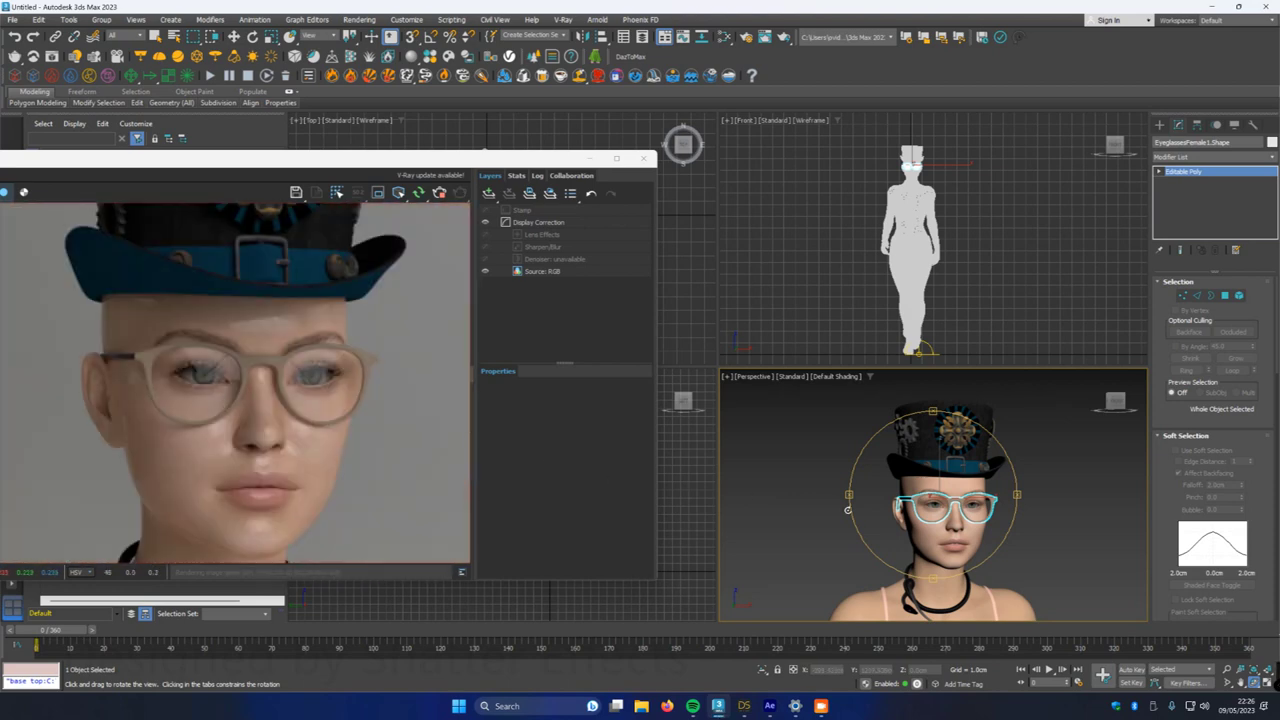
scroll(176, 392, up, 2)
scroll(176, 392, down, 2)
scroll(180, 378, up, 4)
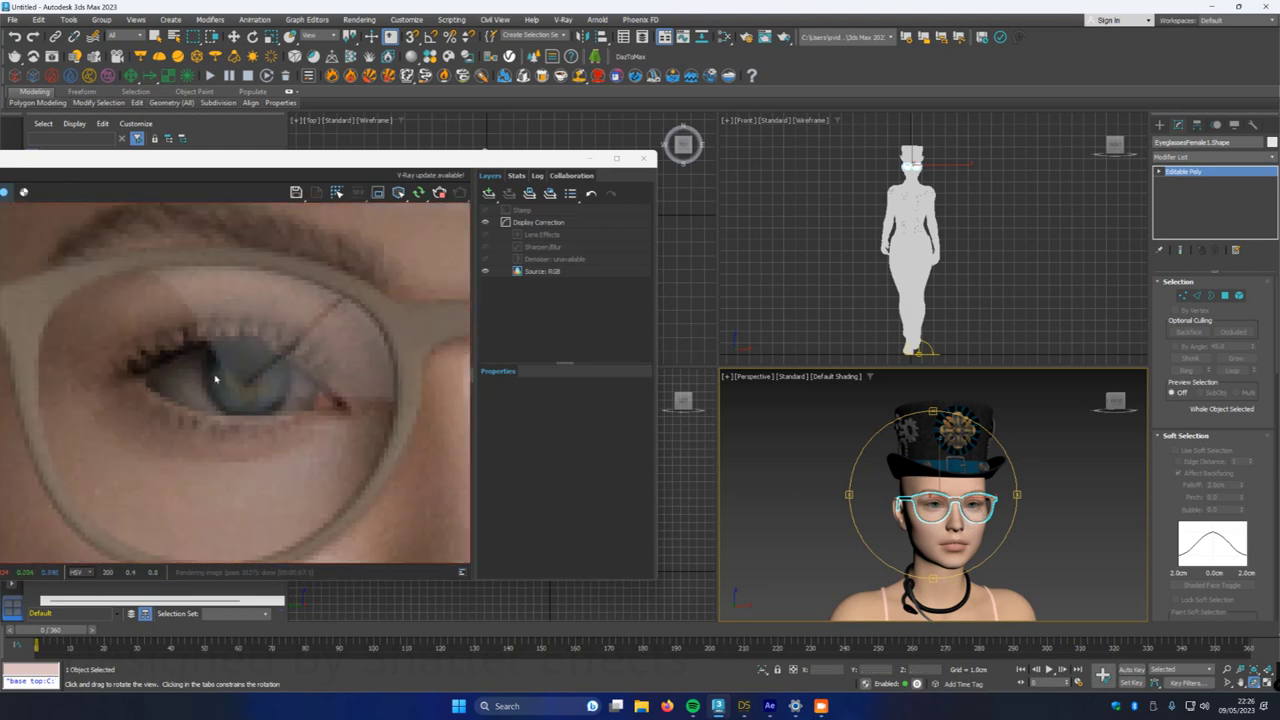
scroll(215, 379, down, 4)
scroll(241, 371, down, 2)
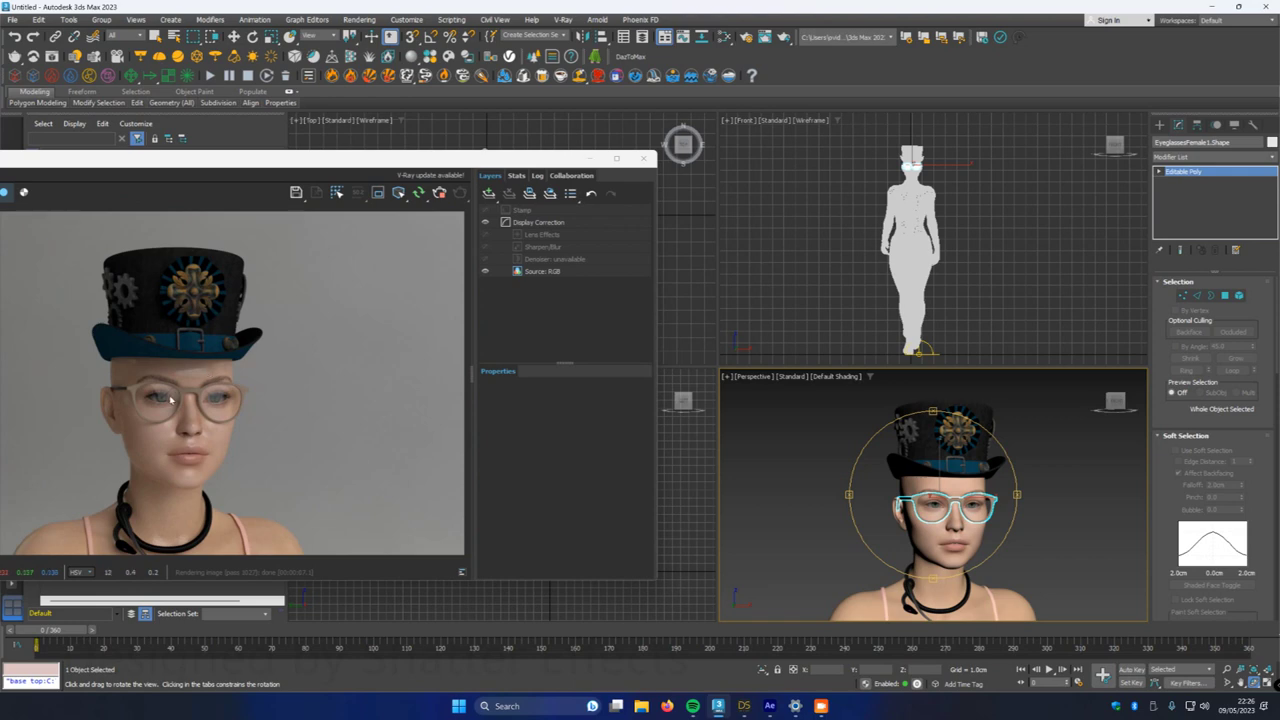
- Zoom the Perspective view in on the top hat to check its ornament and buckle in the render
scroll(171, 399, down, 2)
scroll(174, 340, up, 4)
scroll(174, 332, down, 2)
scroll(956, 459, up, 3)
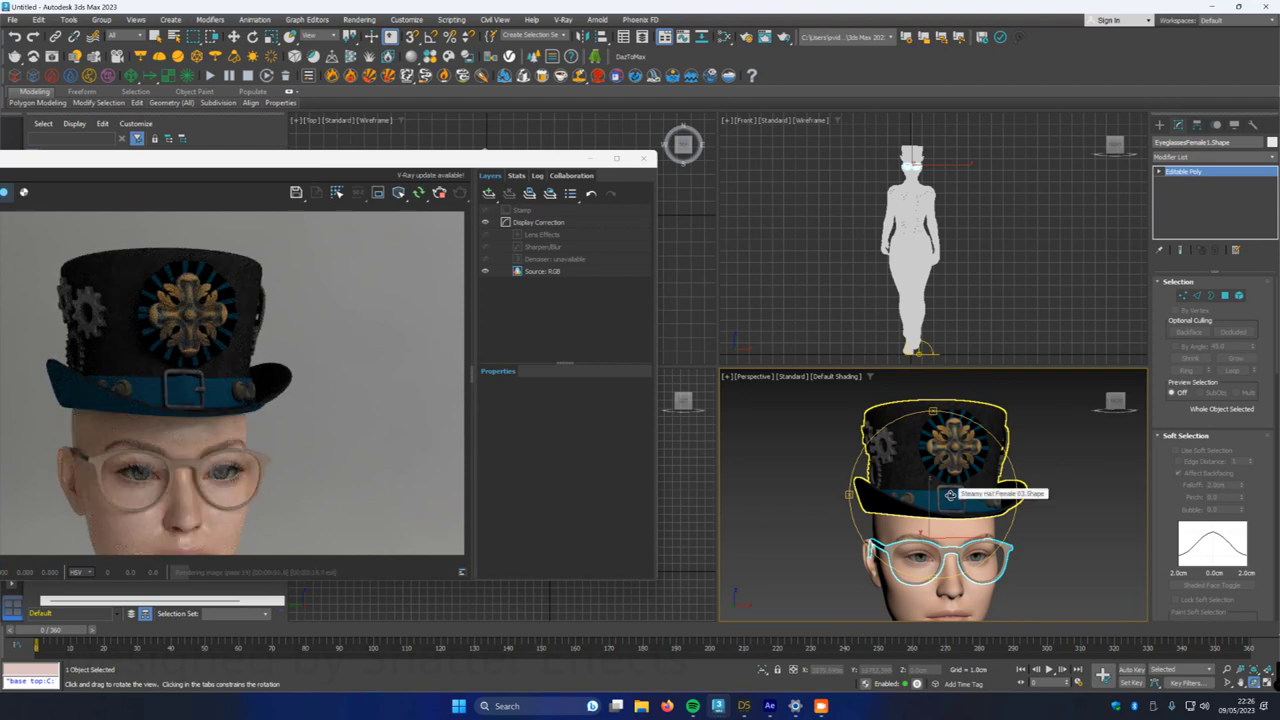
scroll(950, 495, up, 3)
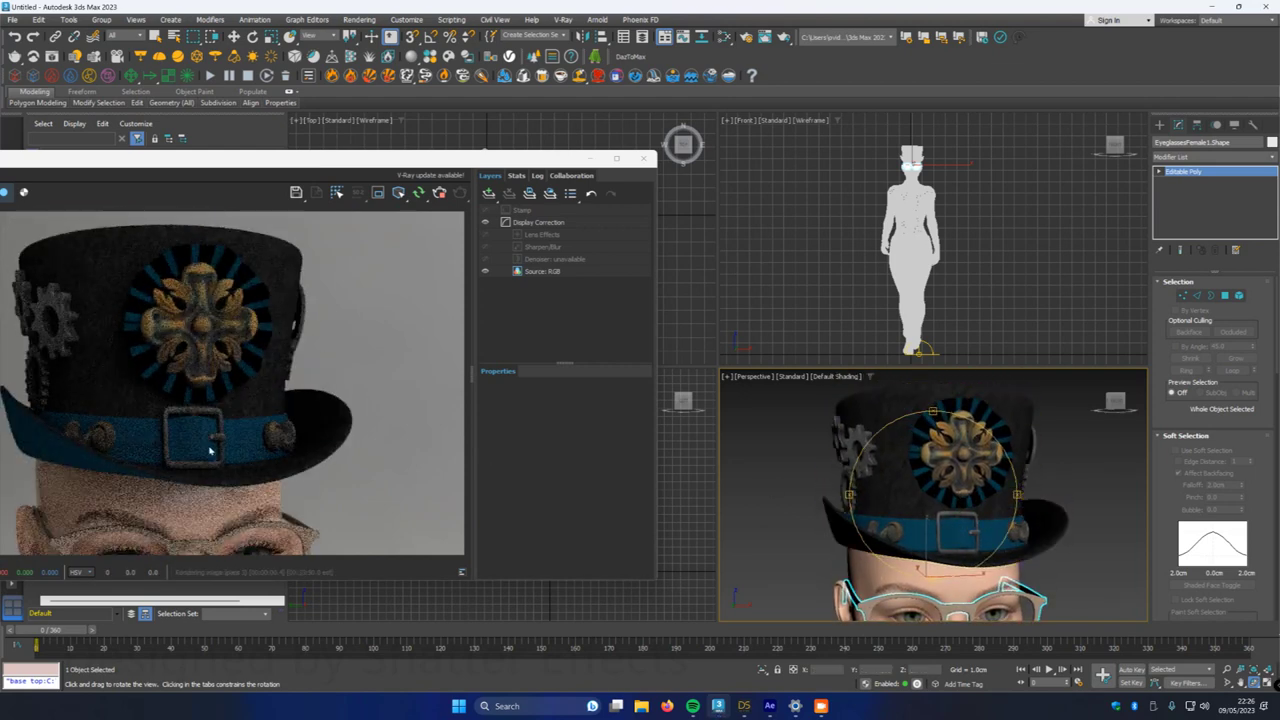
- Inspect the rendered top hat close up and in full, and reopen the Slate Material Editor beside the frame buffer
scroll(167, 381, down, 4)
scroll(167, 381, up, 2)
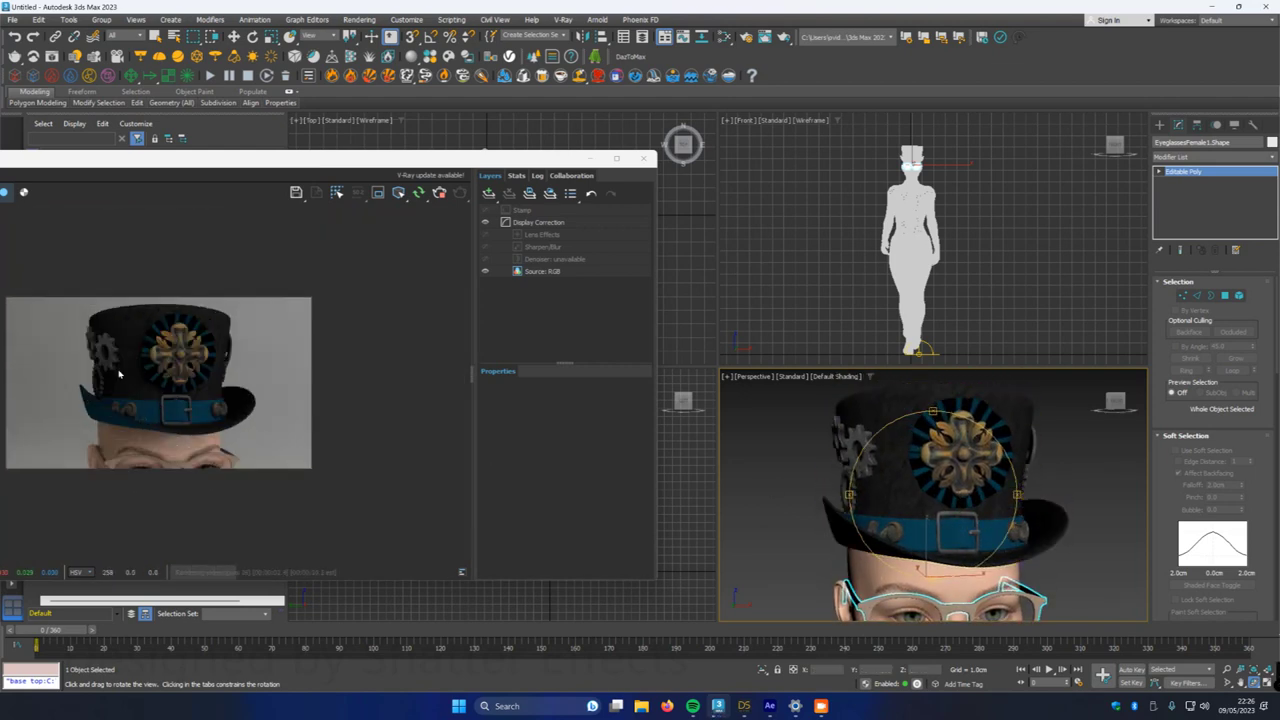
scroll(118, 374, up, 4)
scroll(221, 421, down, 2)
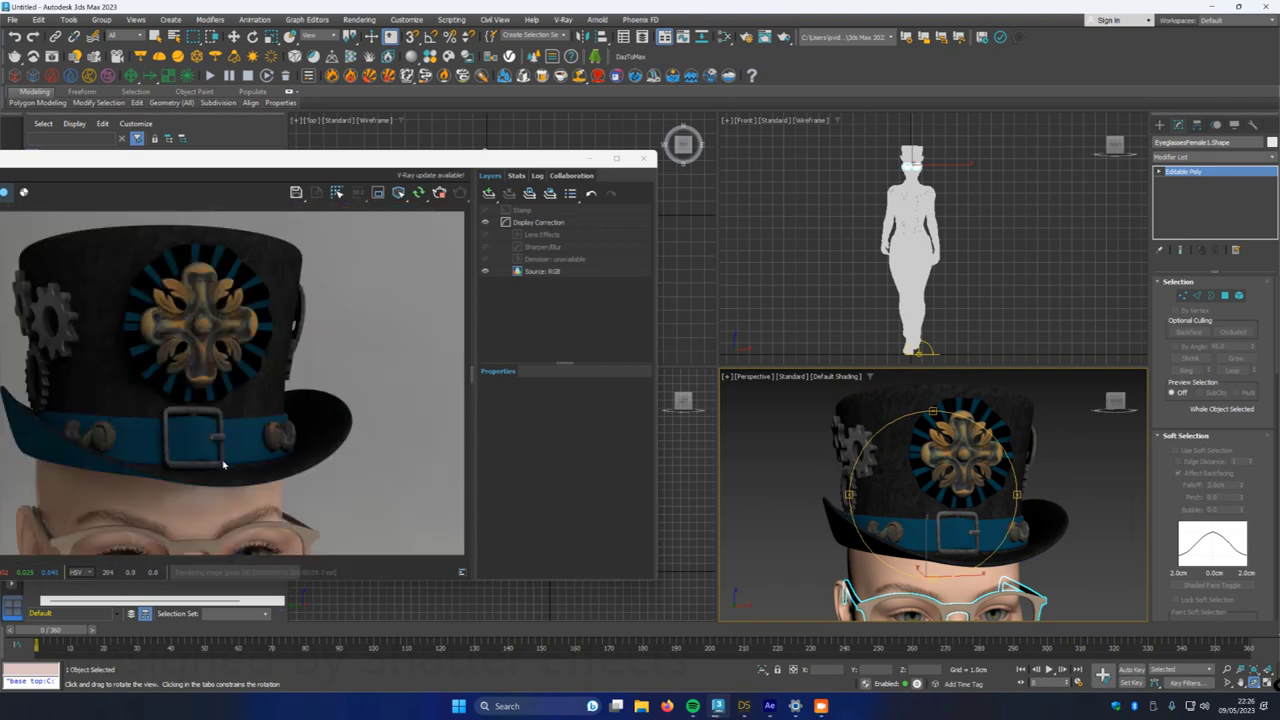
scroll(222, 464, down, 3)
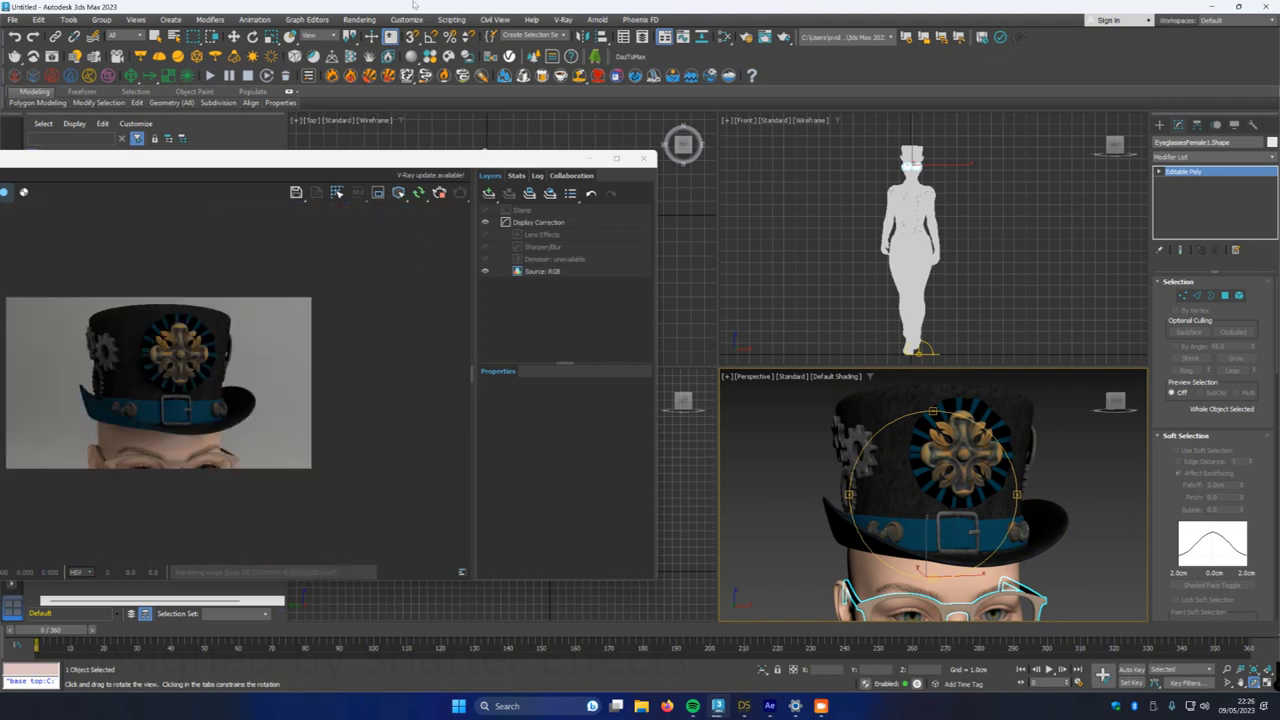
key(m)
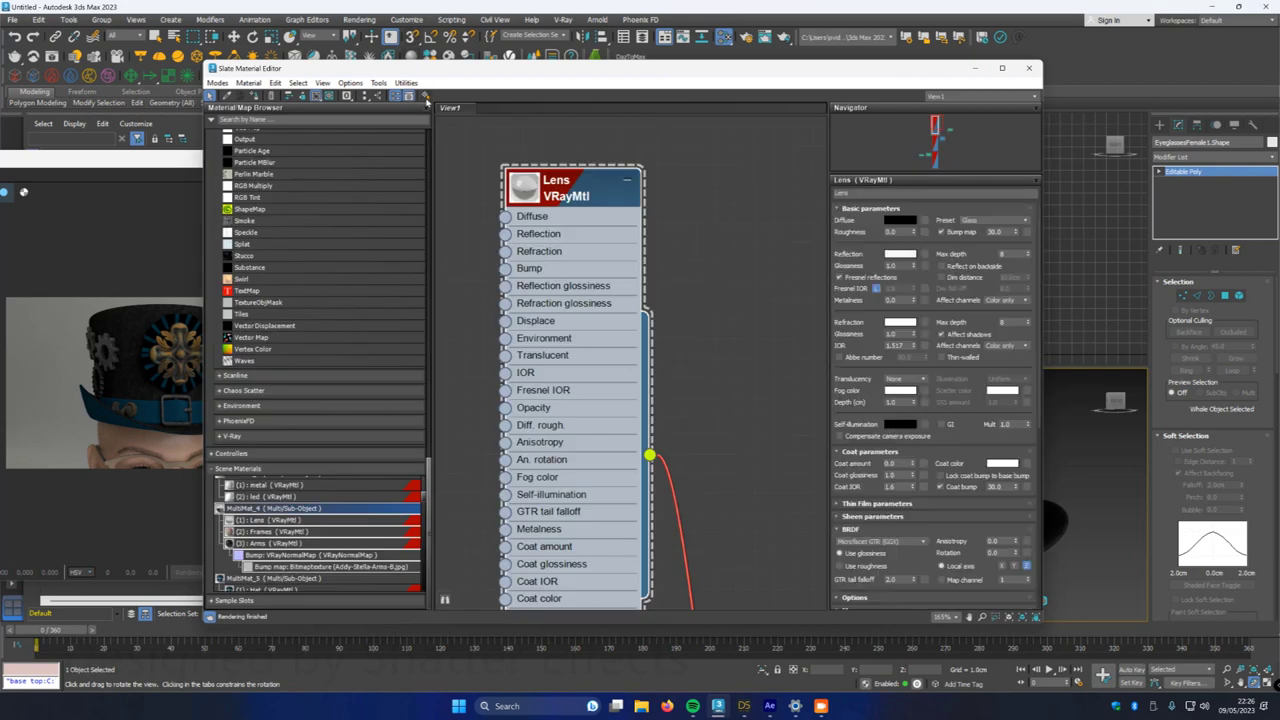
drag(460, 55, 690, 55)
- Bring the MultiMat_5 scene material into the node view and place its node beside the first sub-material
scroll(771, 347, down, 8)
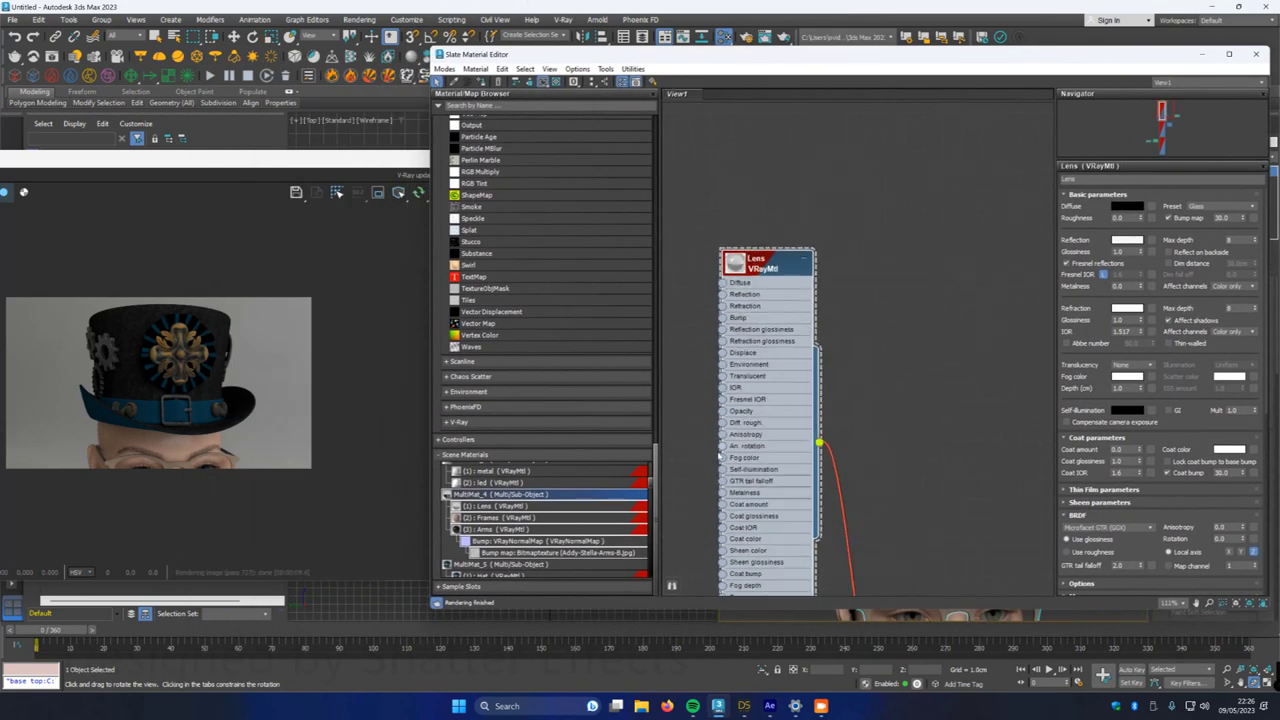
middle_drag(771, 348, 753, 329)
scroll(470, 515, down, 2)
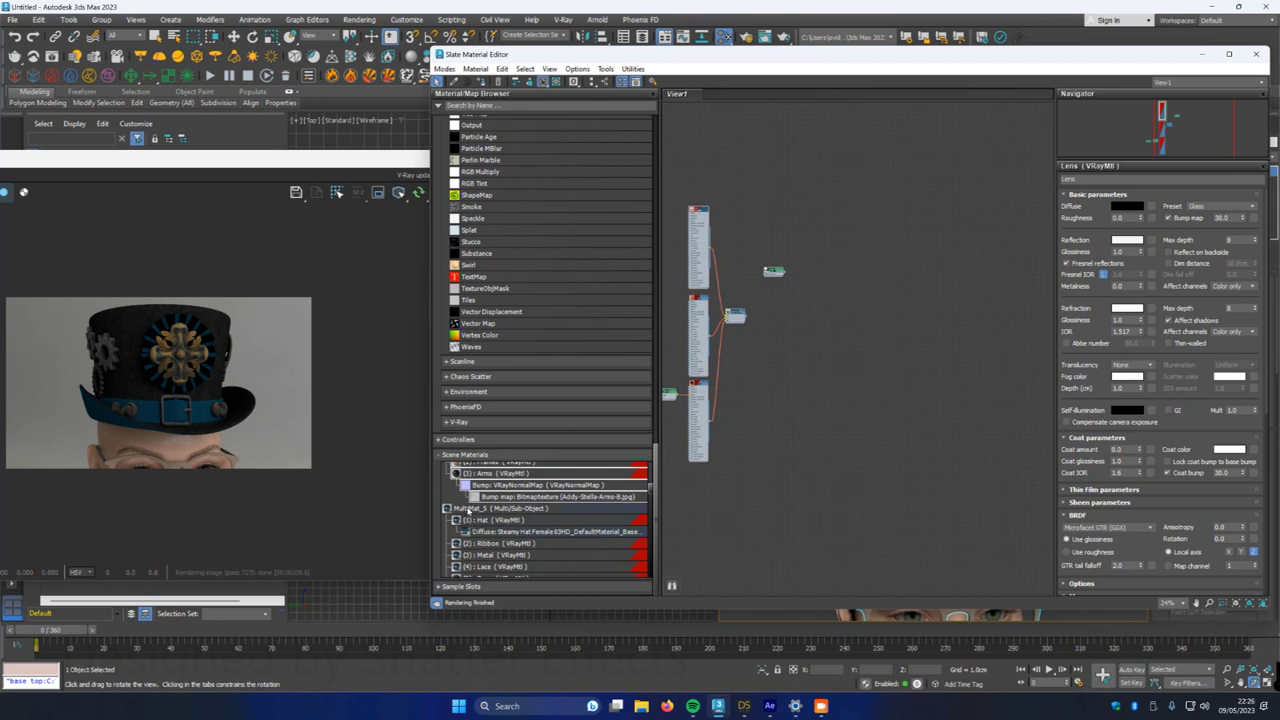
click(468, 509)
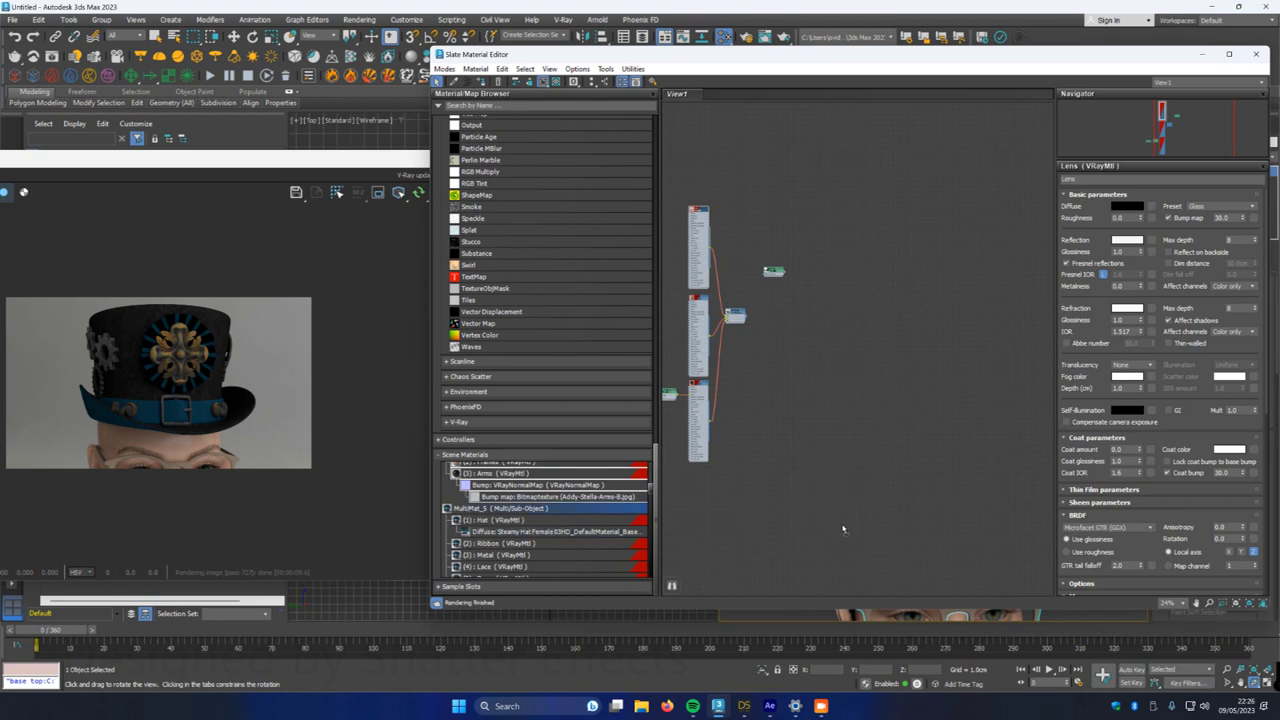
drag(843, 529, 832, 410)
click(824, 368)
middle_drag(826, 202, 810, 352)
middle_drag(873, 460, 829, 237)
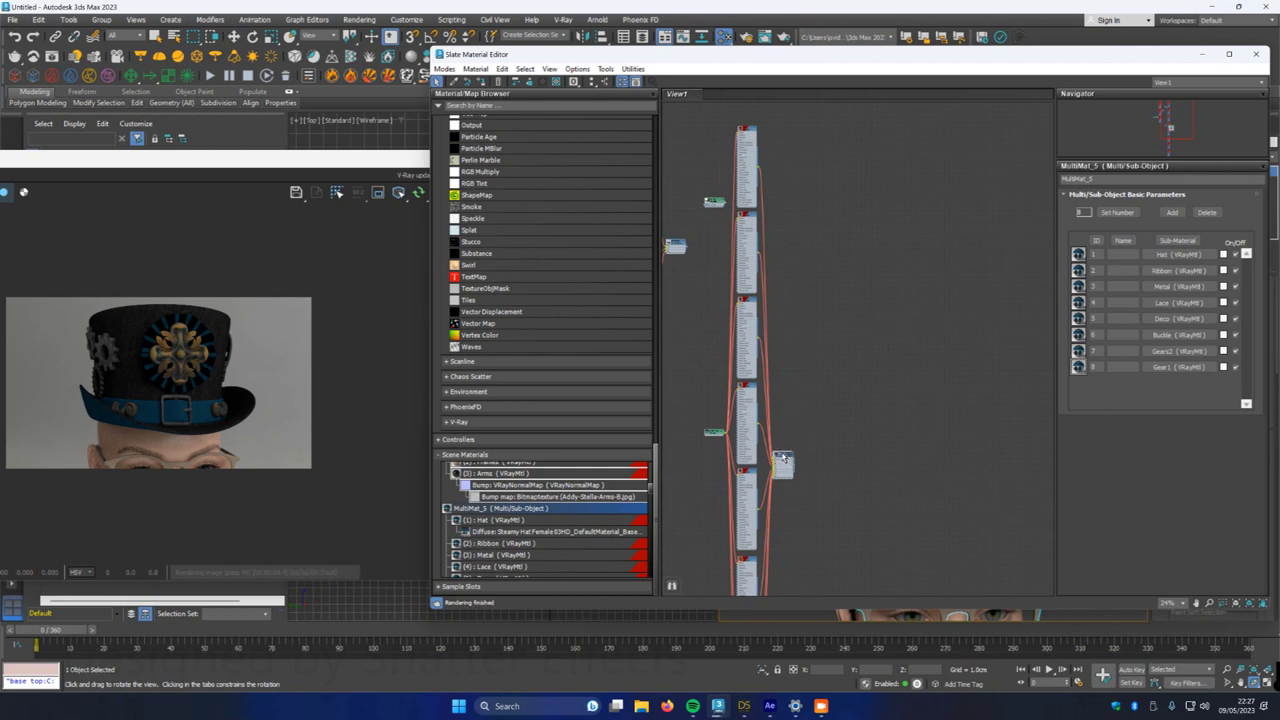
drag(780, 457, 797, 202)
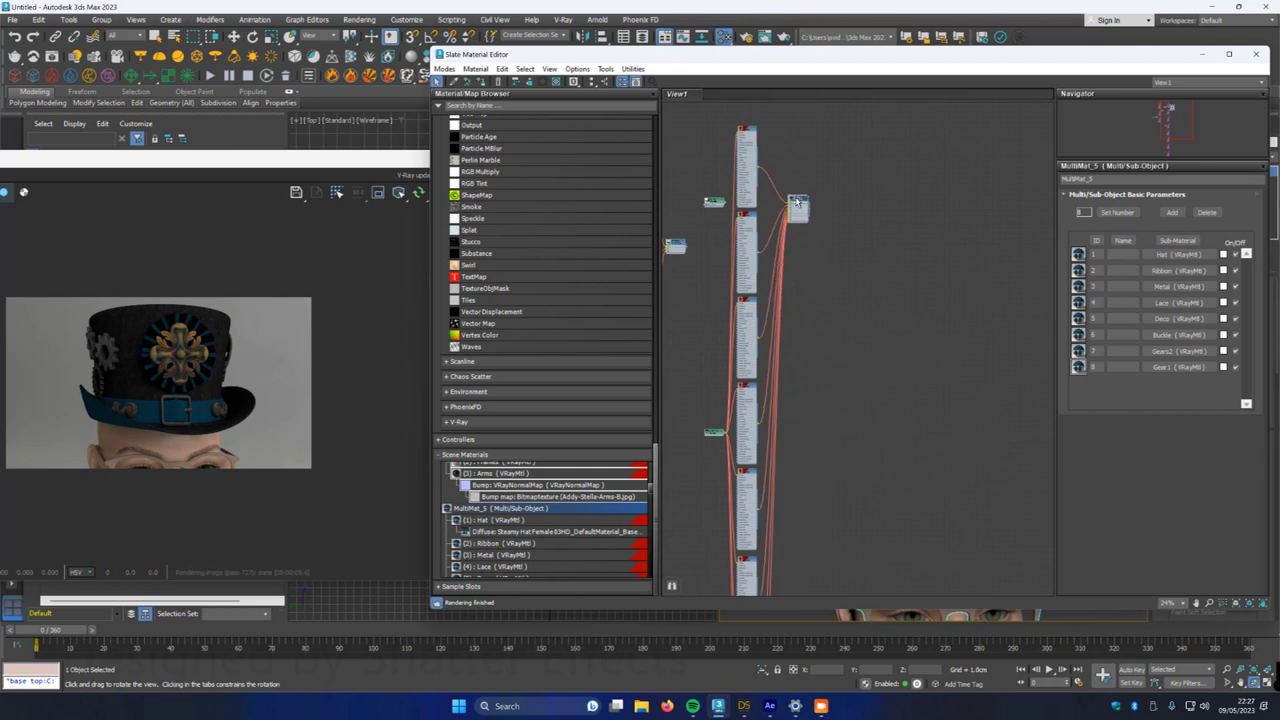
- Set the reflection colour of MultiMat_5's Hat sub-material to a grey with value 34
scroll(825, 259, up, 5)
middle_drag(743, 368, 815, 391)
drag(880, 394, 864, 340)
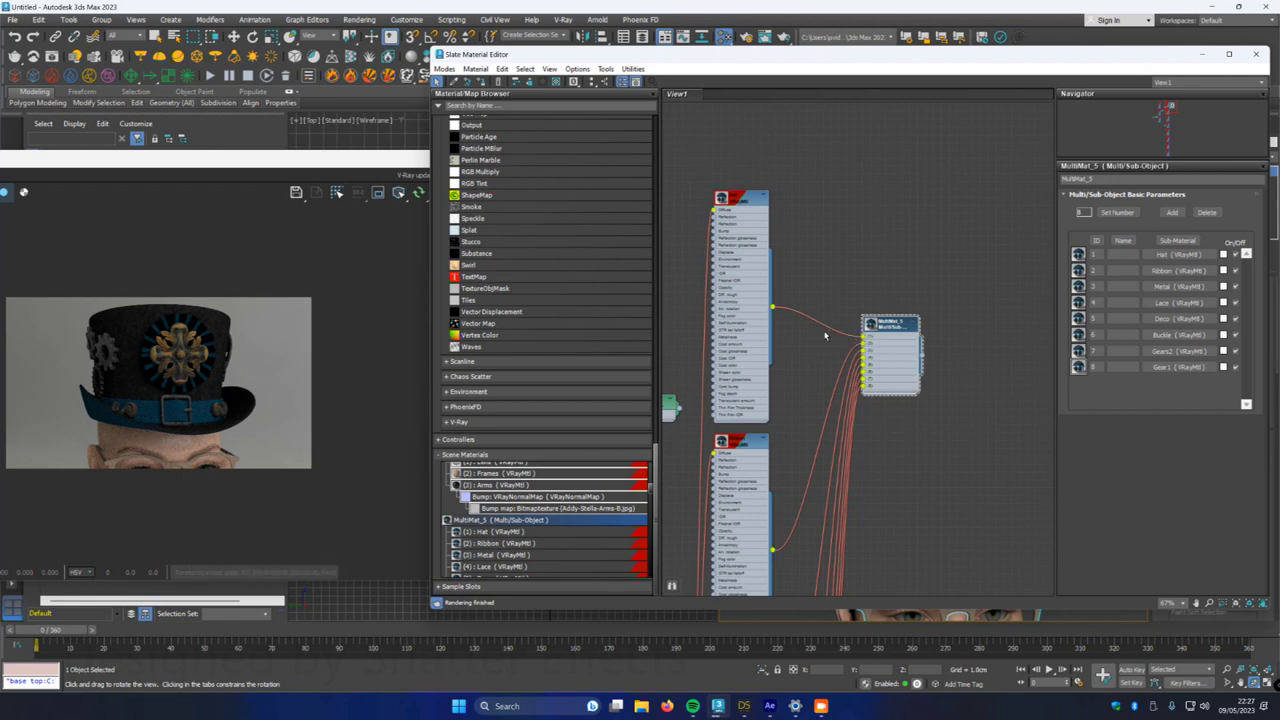
mouse_move(862, 338)
mouse_down()
mouse_move(838, 340)
mouse_move(862, 338)
mouse_up()
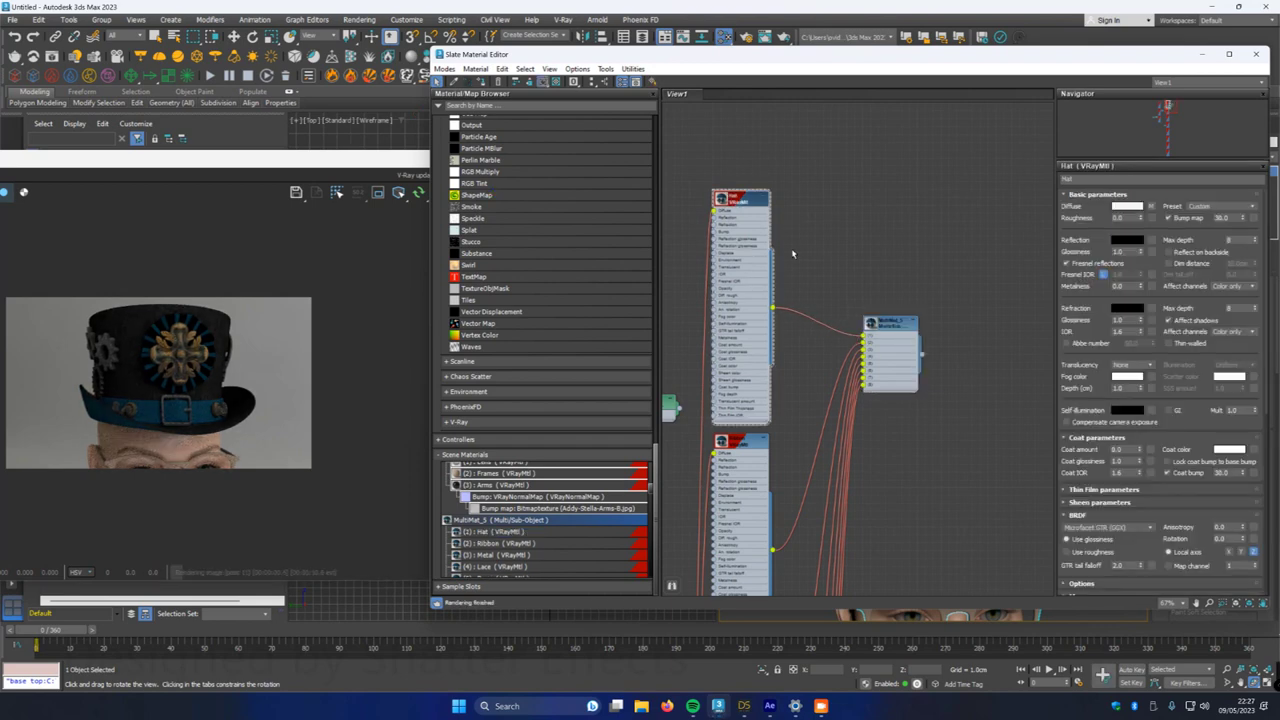
click(1126, 240)
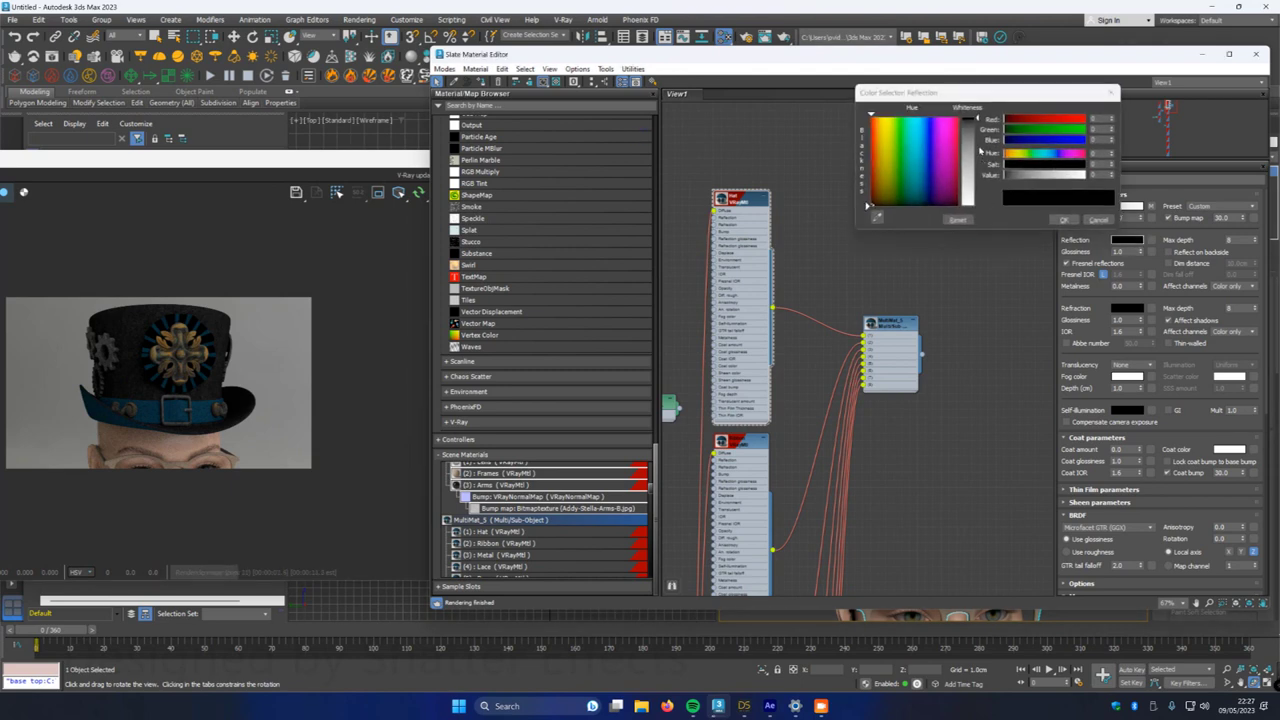
drag(977, 120, 977, 130)
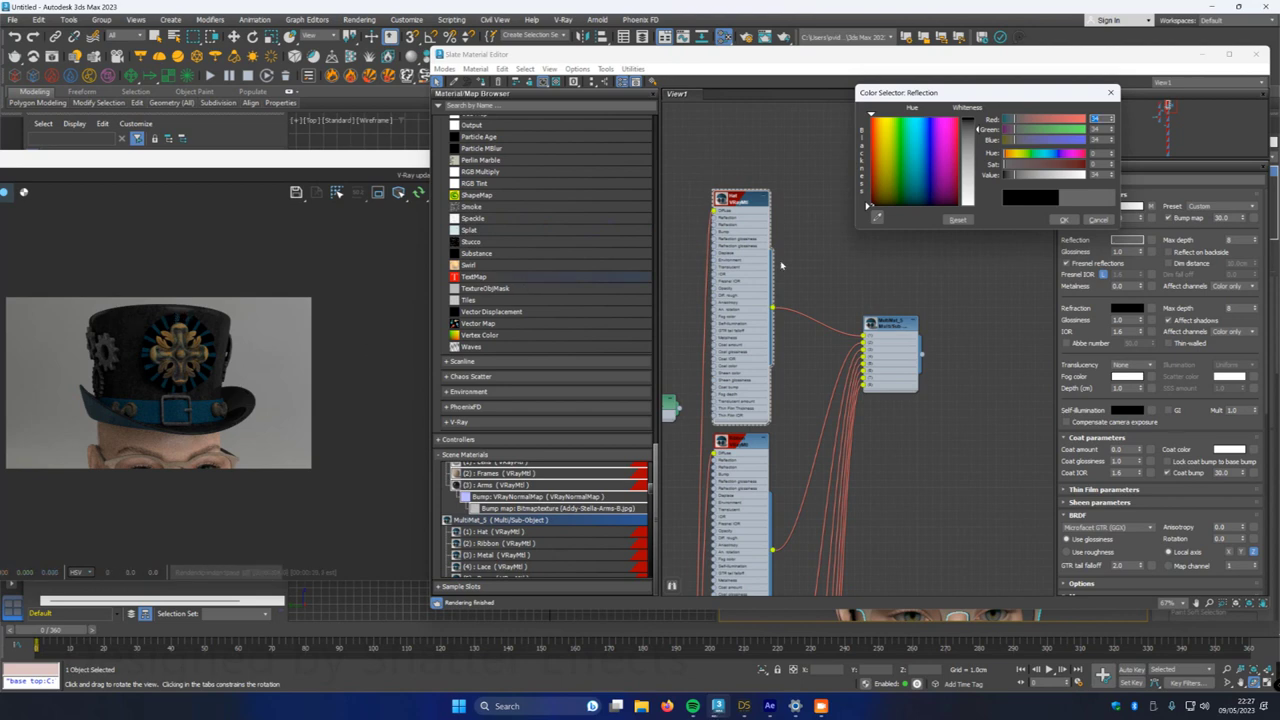
click(1064, 220)
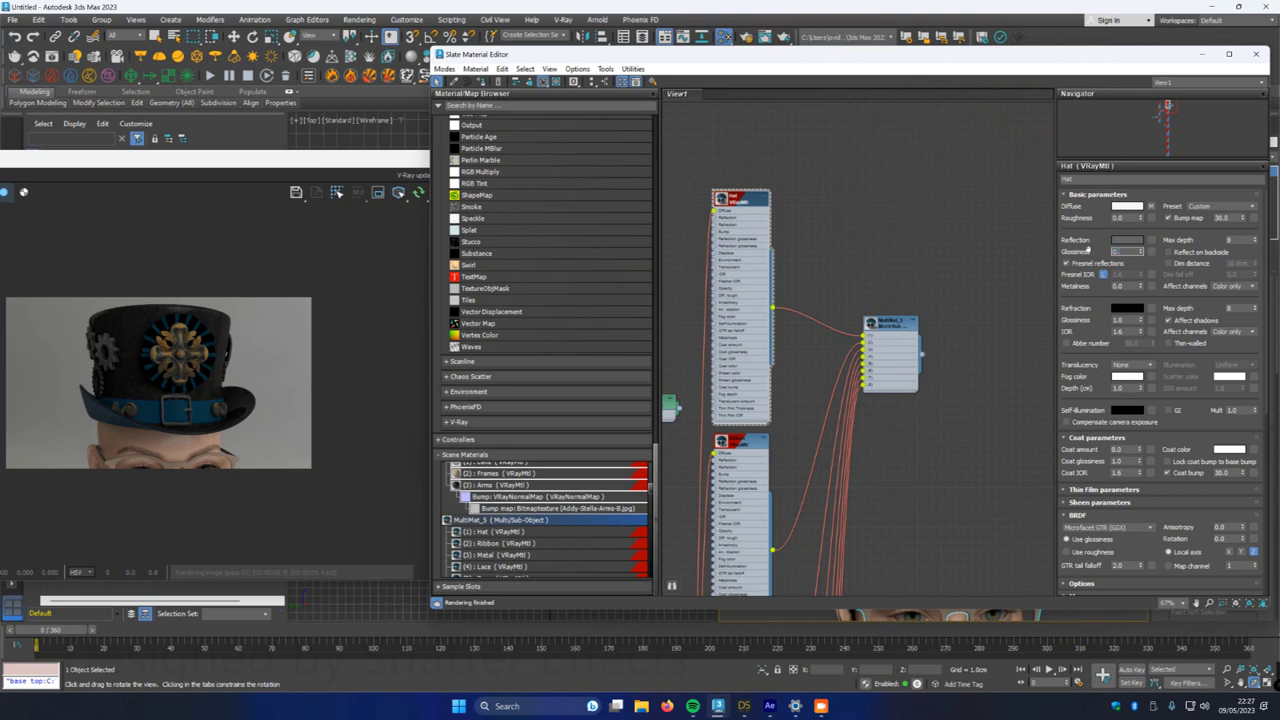
- Set the Hat material's reflection glossiness to 0.8 and its coat amount to 0.09
key(Return)
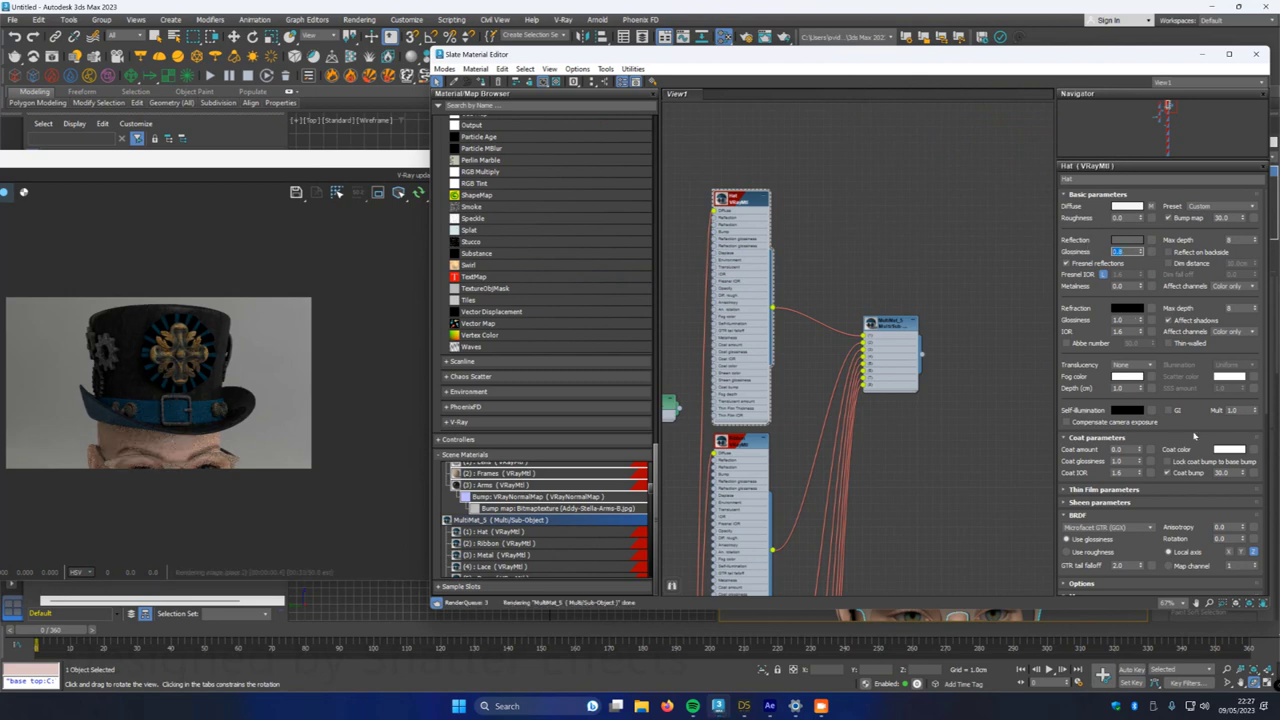
drag(1119, 450, 1092, 451)
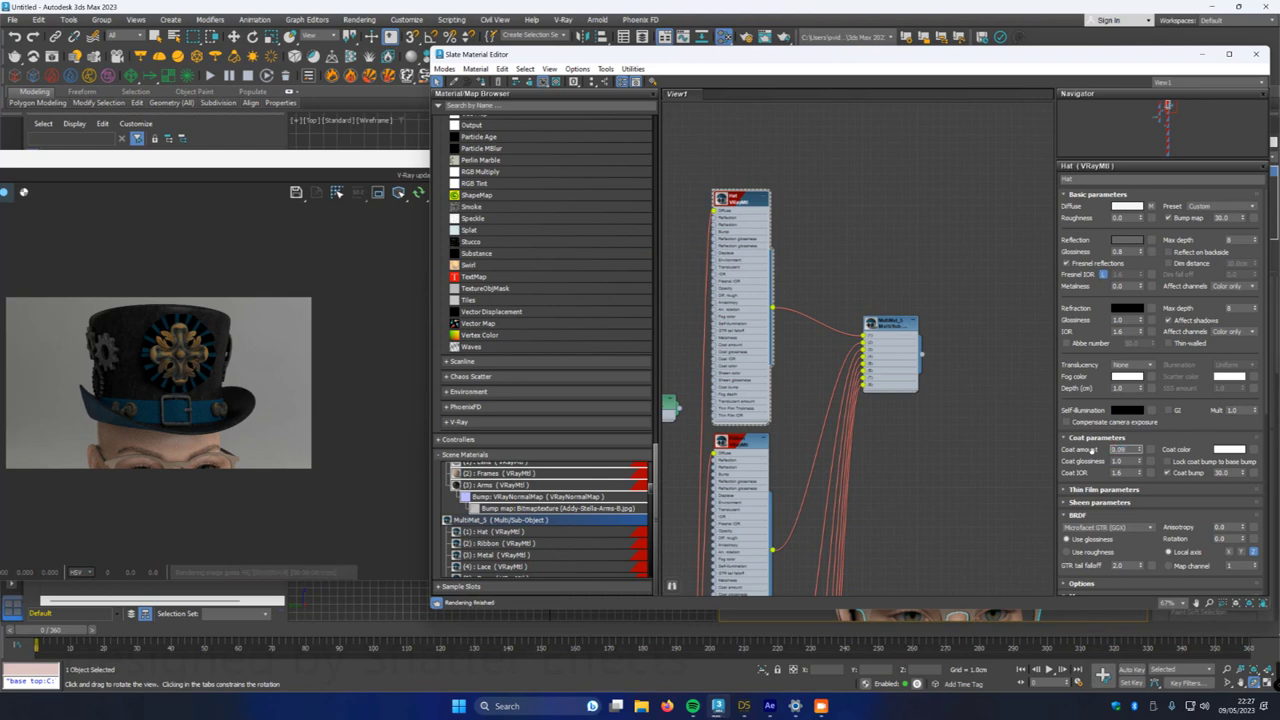
key(Return)
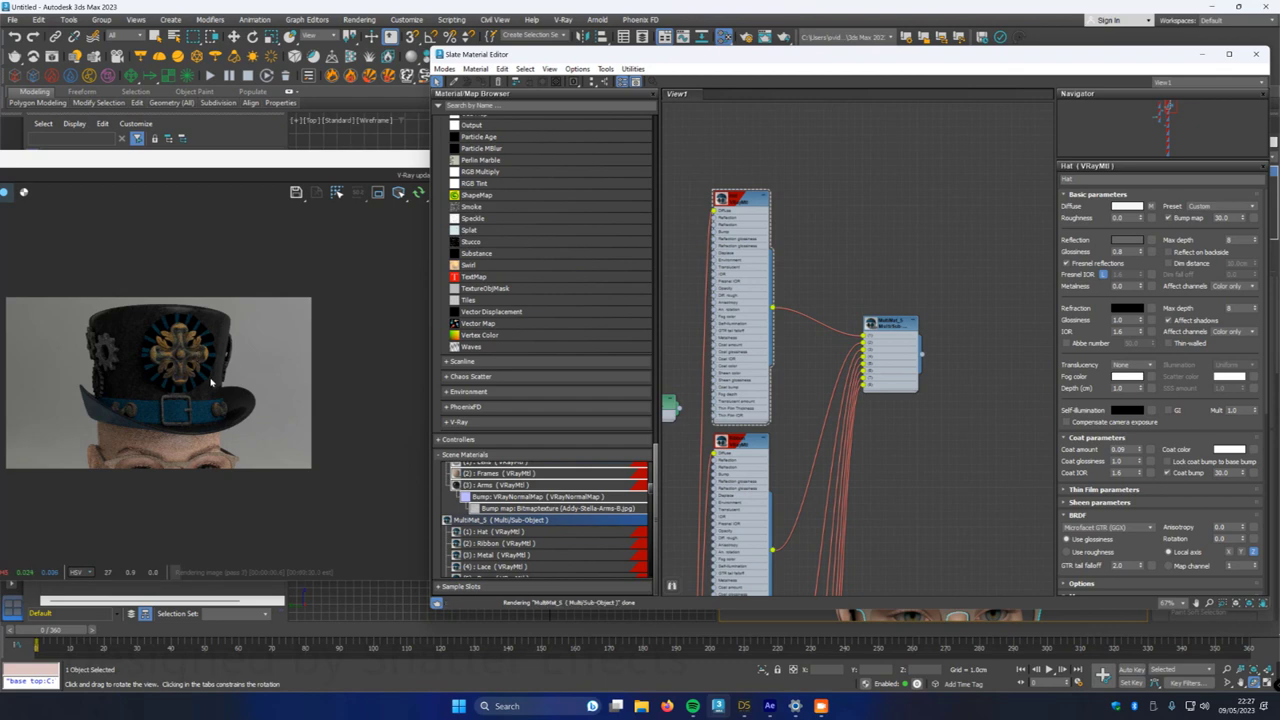
- Check the hat's sheen in the frame buffer and set the Hat material's reflection glossiness to 0.7
scroll(222, 421, up, 4)
scroll(243, 423, down, 2)
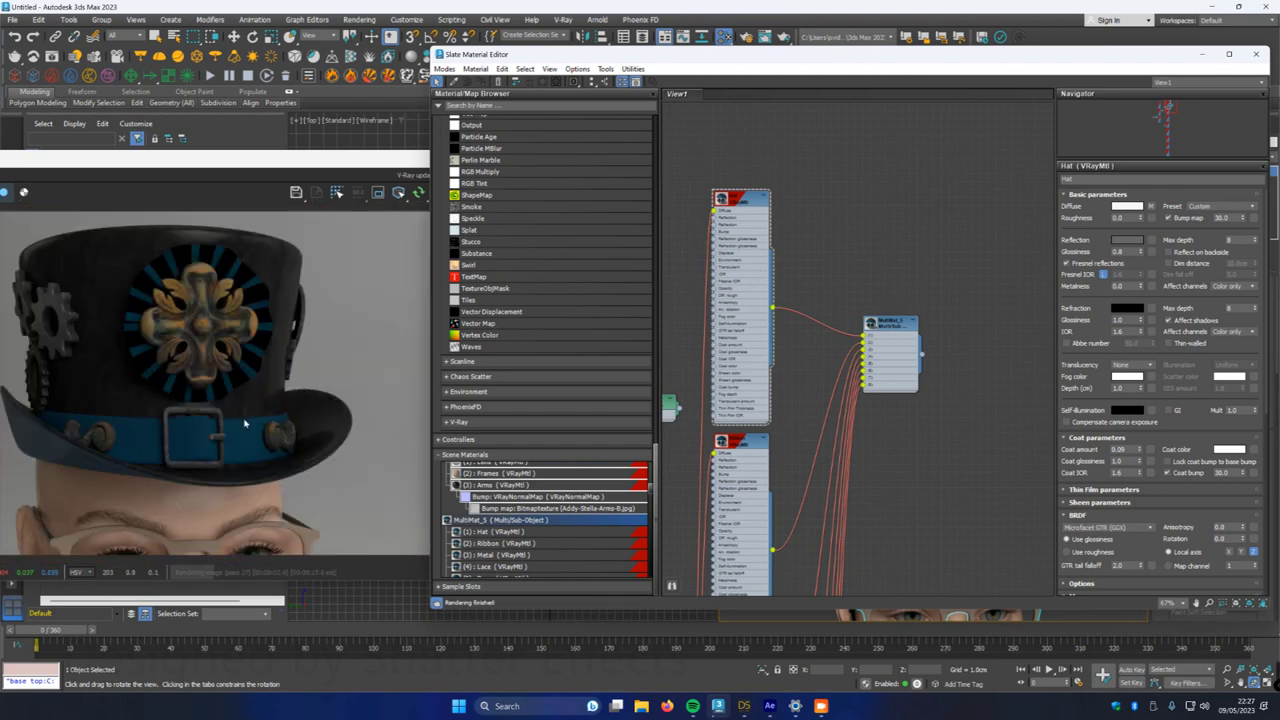
scroll(118, 325, up, 2)
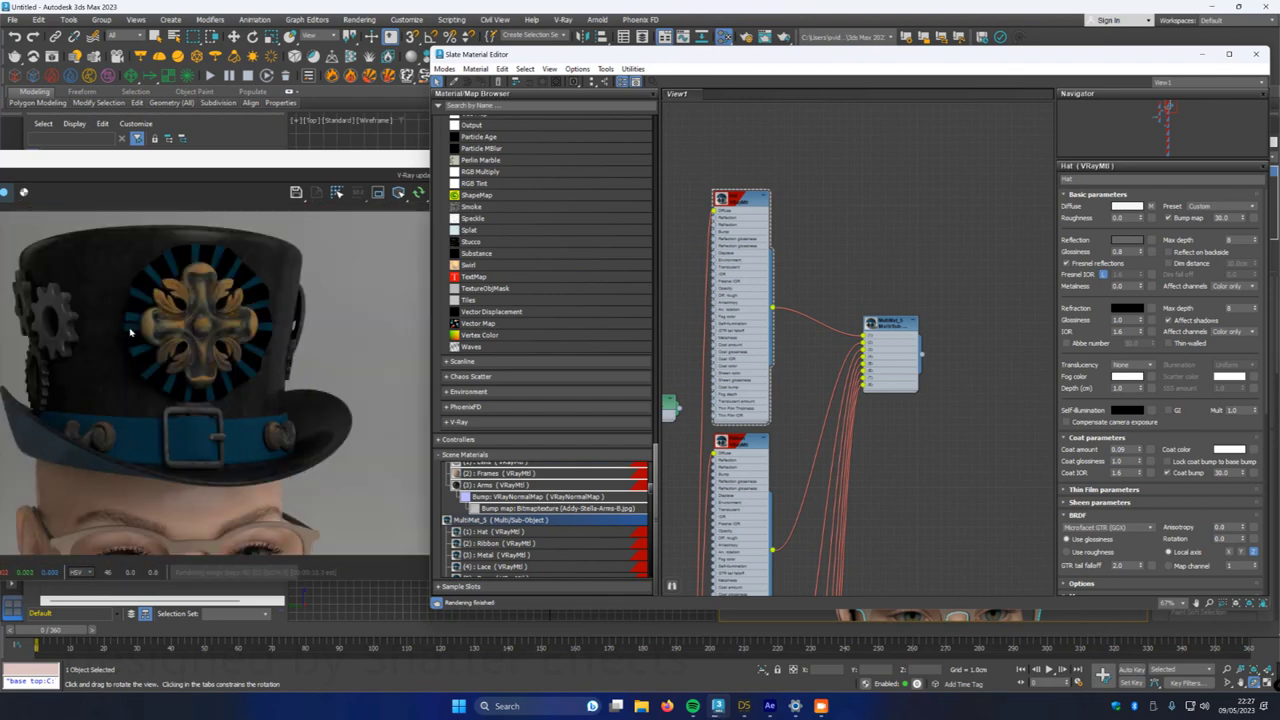
scroll(114, 343, up, 2)
scroll(114, 343, down, 2)
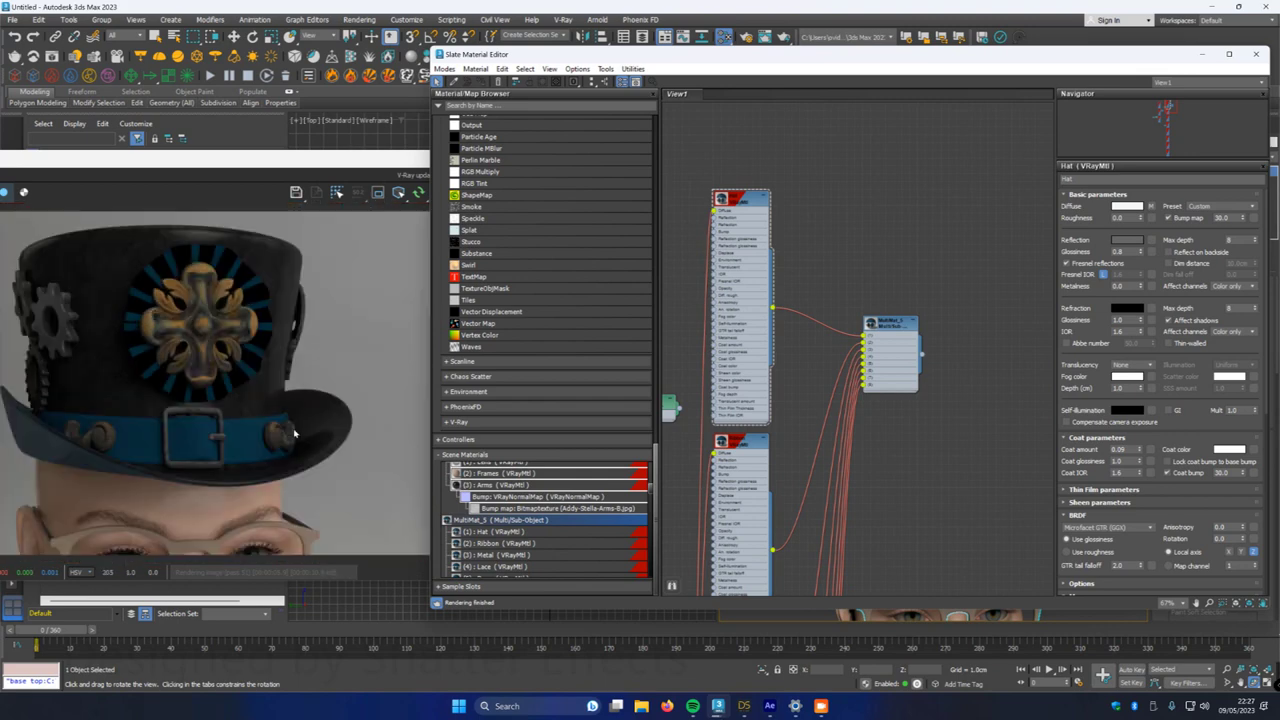
scroll(290, 443, down, 3)
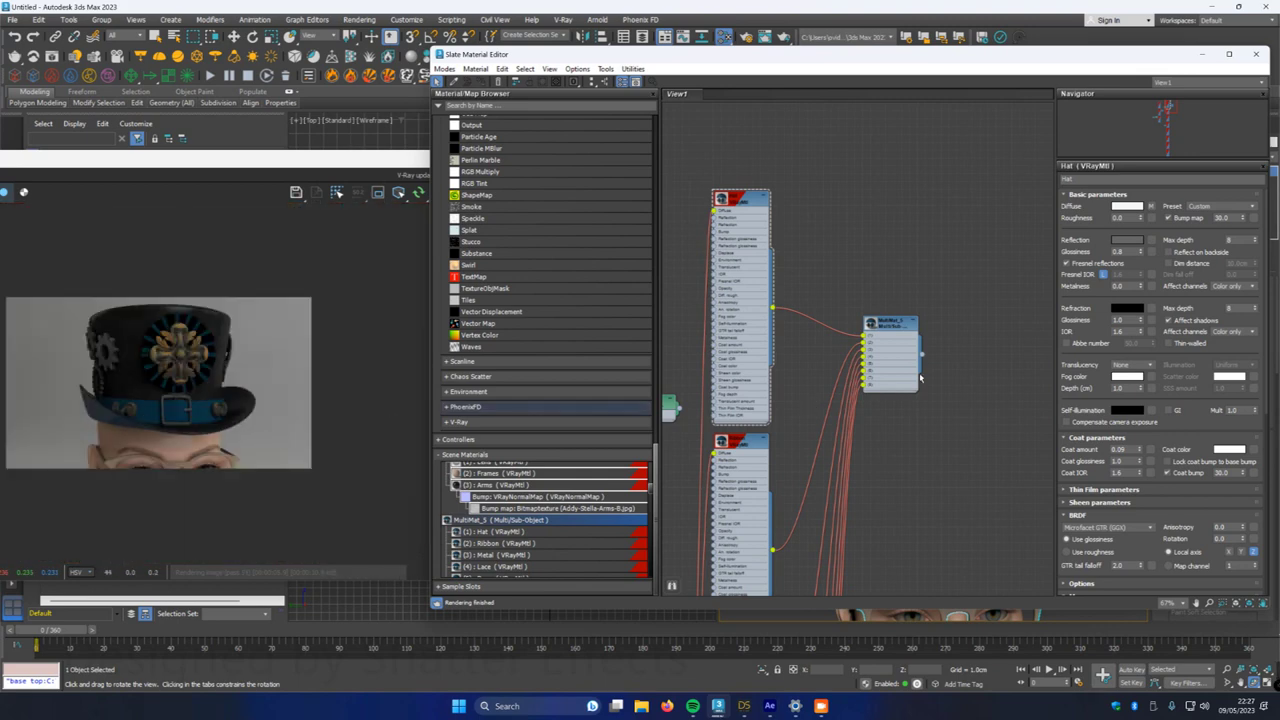
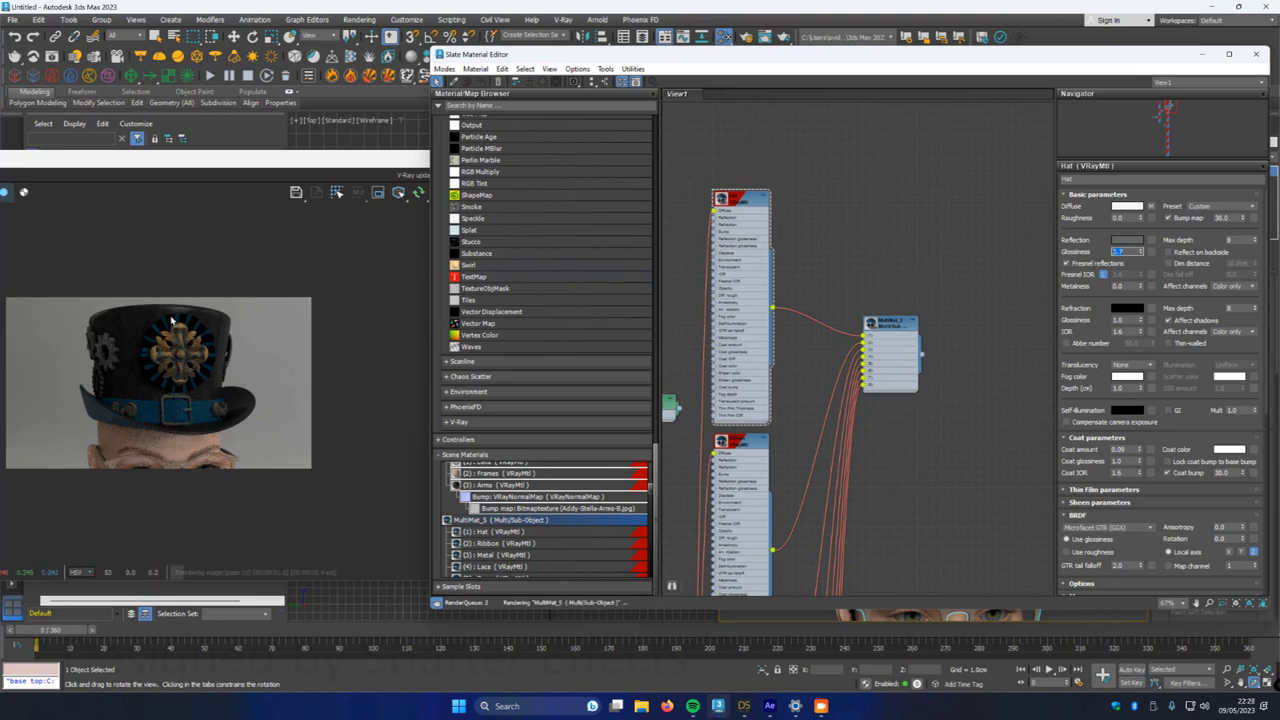
scroll(185, 314, up, 2)
scroll(185, 314, up, 2)
scroll(185, 314, down, 4)
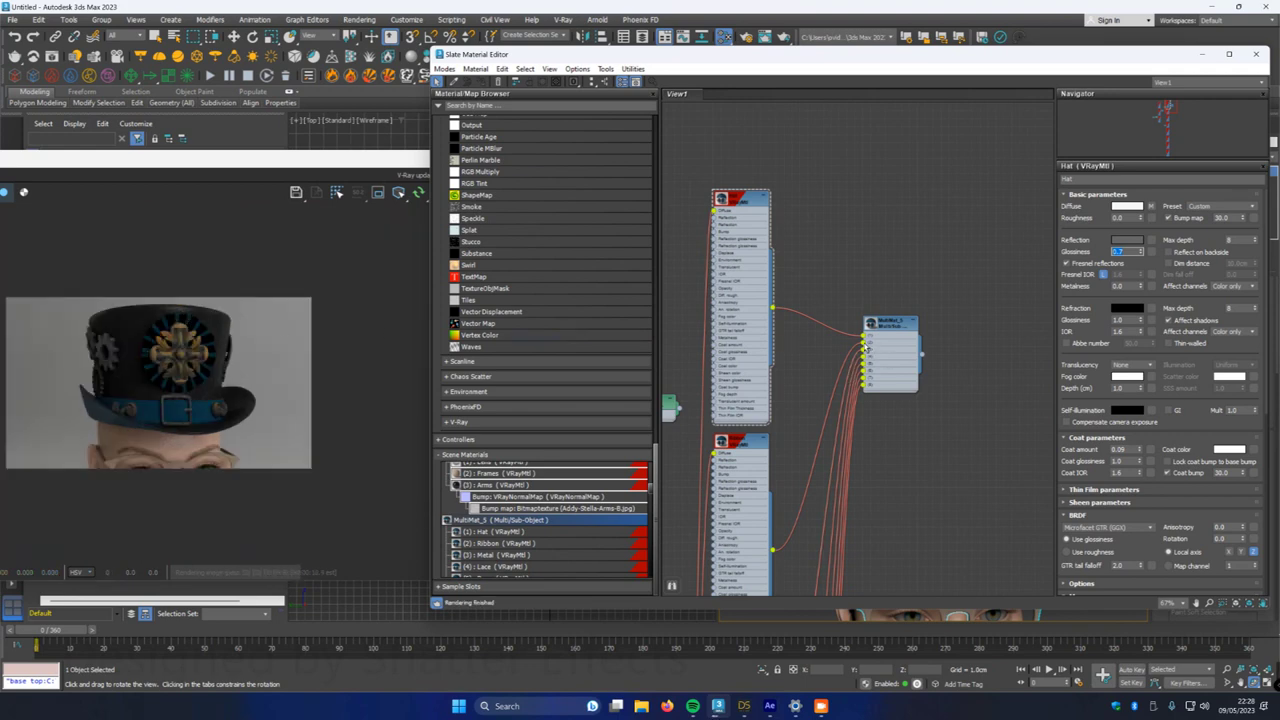
- Identify MultiMat_5's second sub-material, Ribbon, and set its reflection colour to a grey with value 55
mouse_move(865, 346)
mouse_down()
mouse_move(829, 352)
mouse_move(864, 346)
mouse_up()
key(ctrl+z)
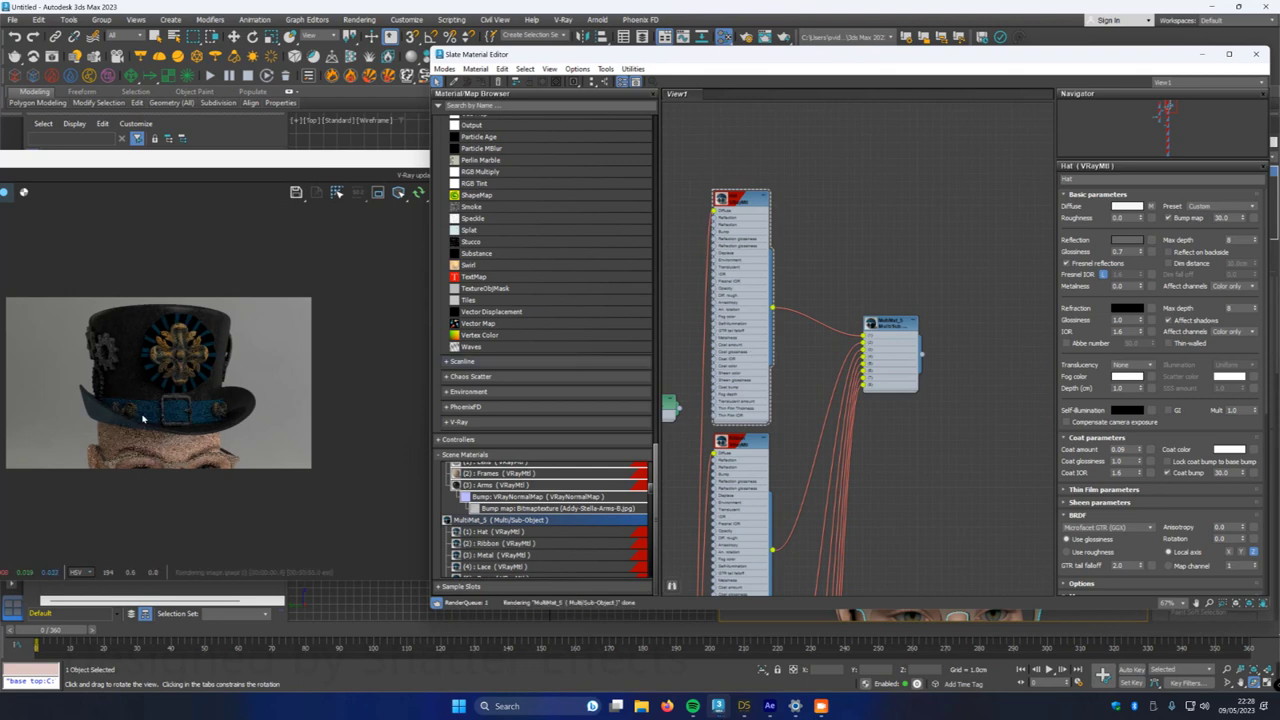
double_click(737, 445)
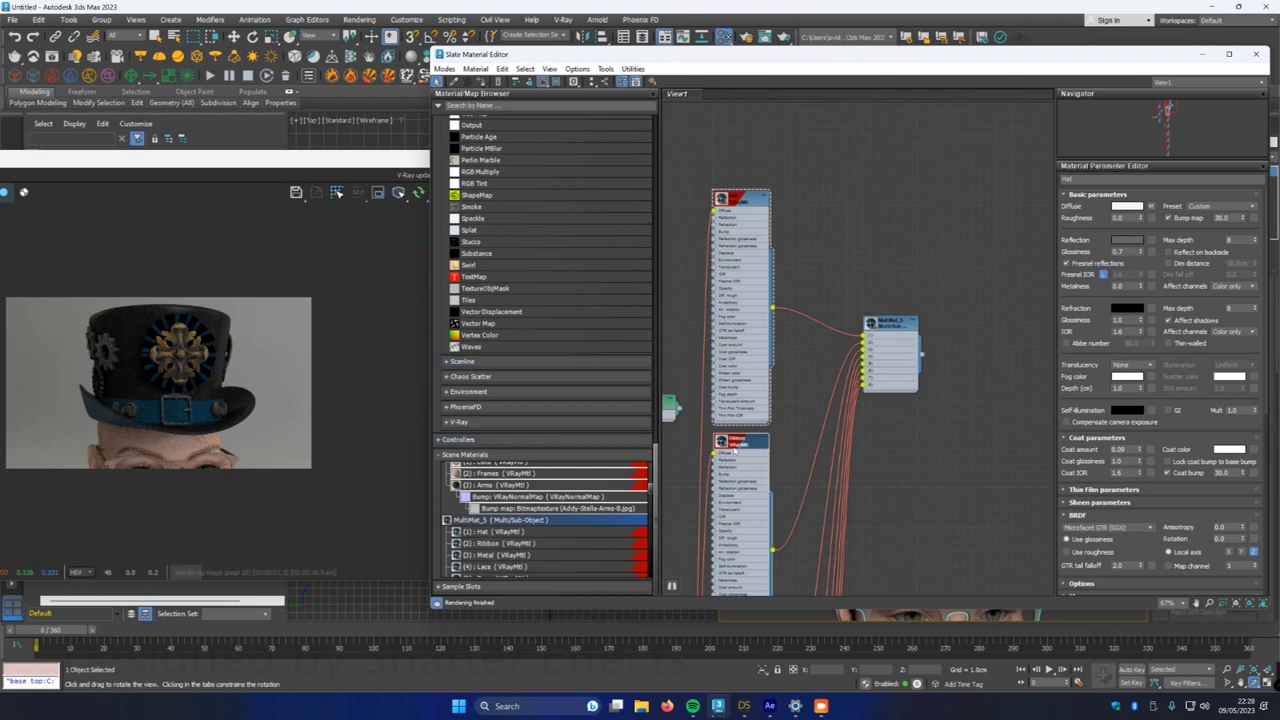
click(1127, 241)
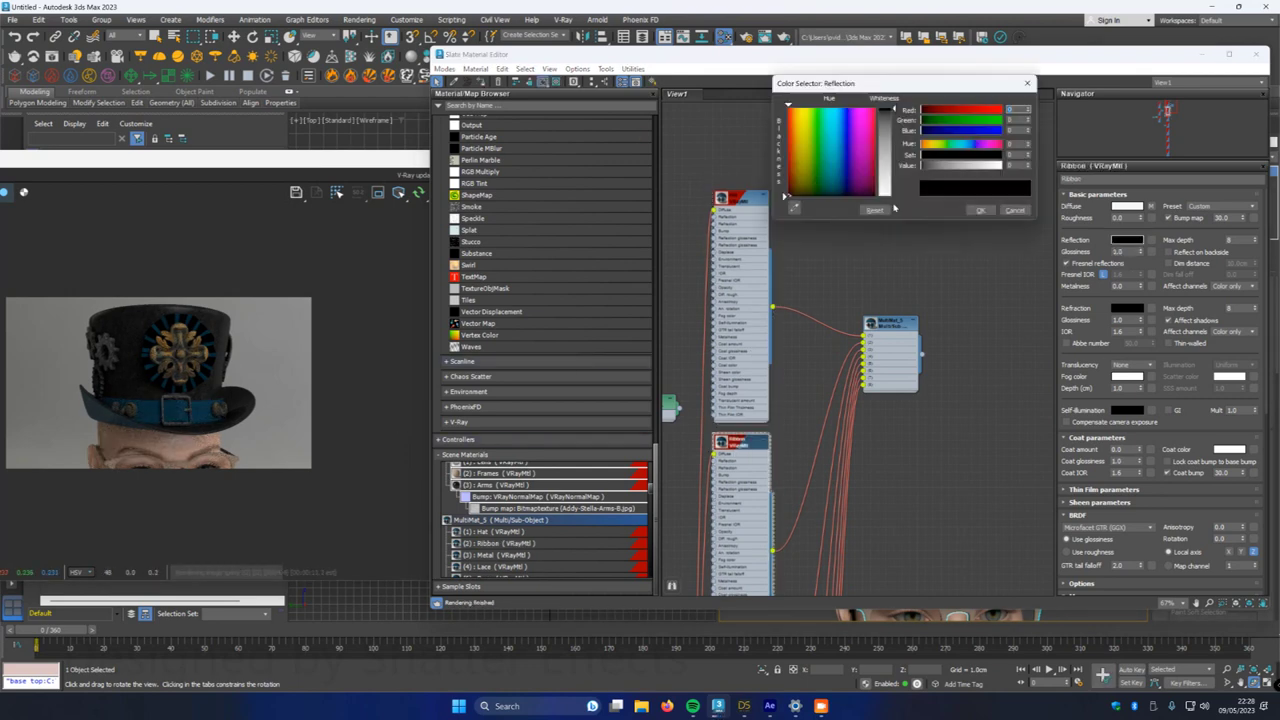
drag(892, 108, 893, 128)
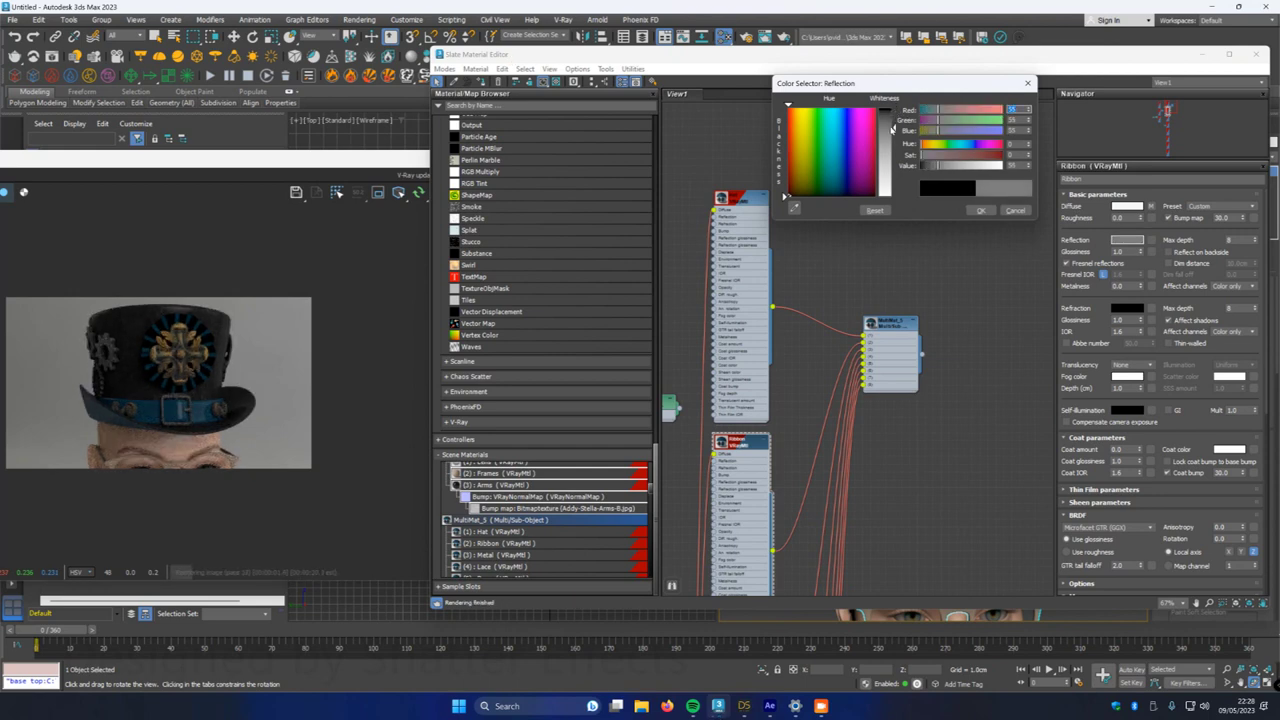
click(981, 210)
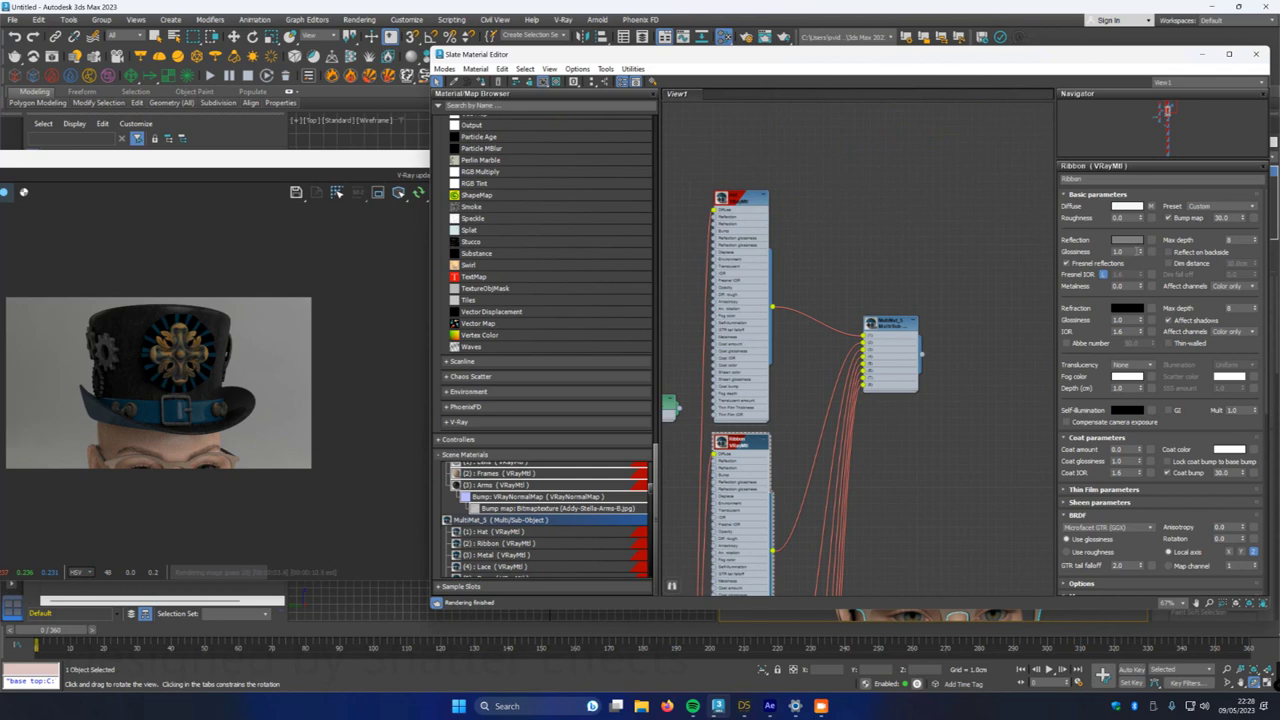
- Set the Ribbon material's reflection glossiness to 0.7 and check the blue hat band in the render
click(1142, 254)
text(0.7)
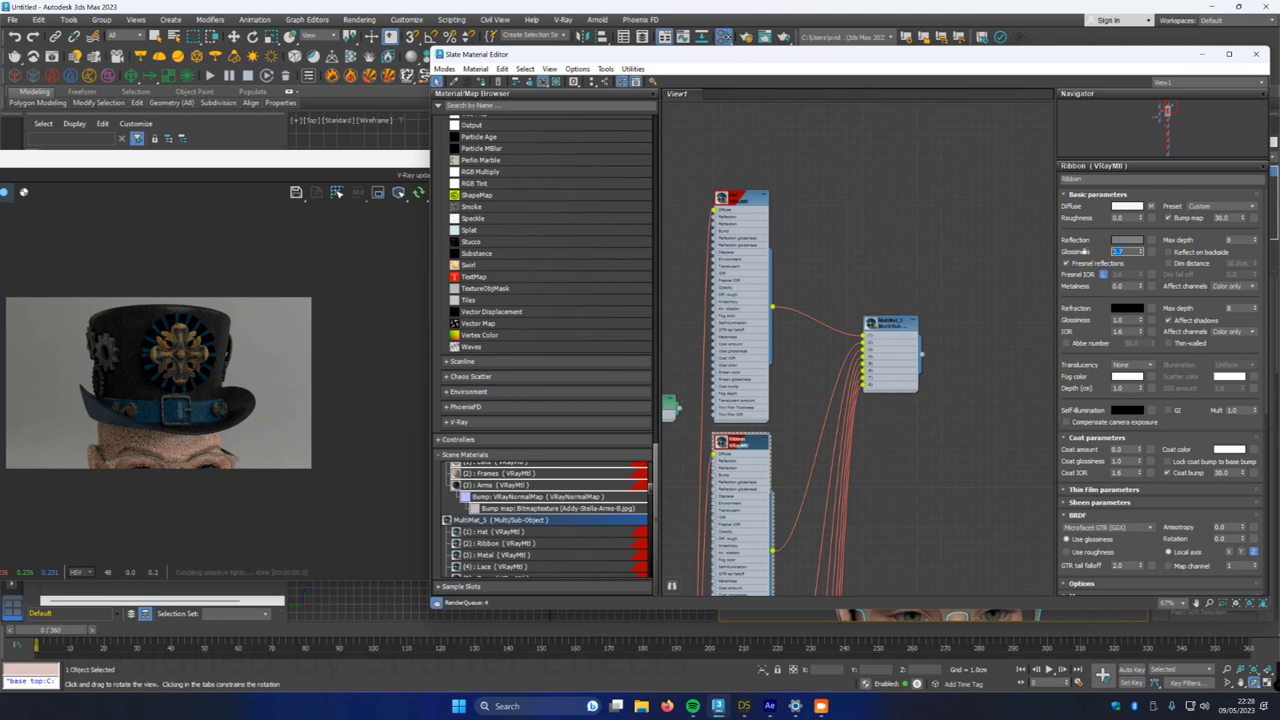
scroll(193, 455, up, 2)
scroll(193, 455, up, 2)
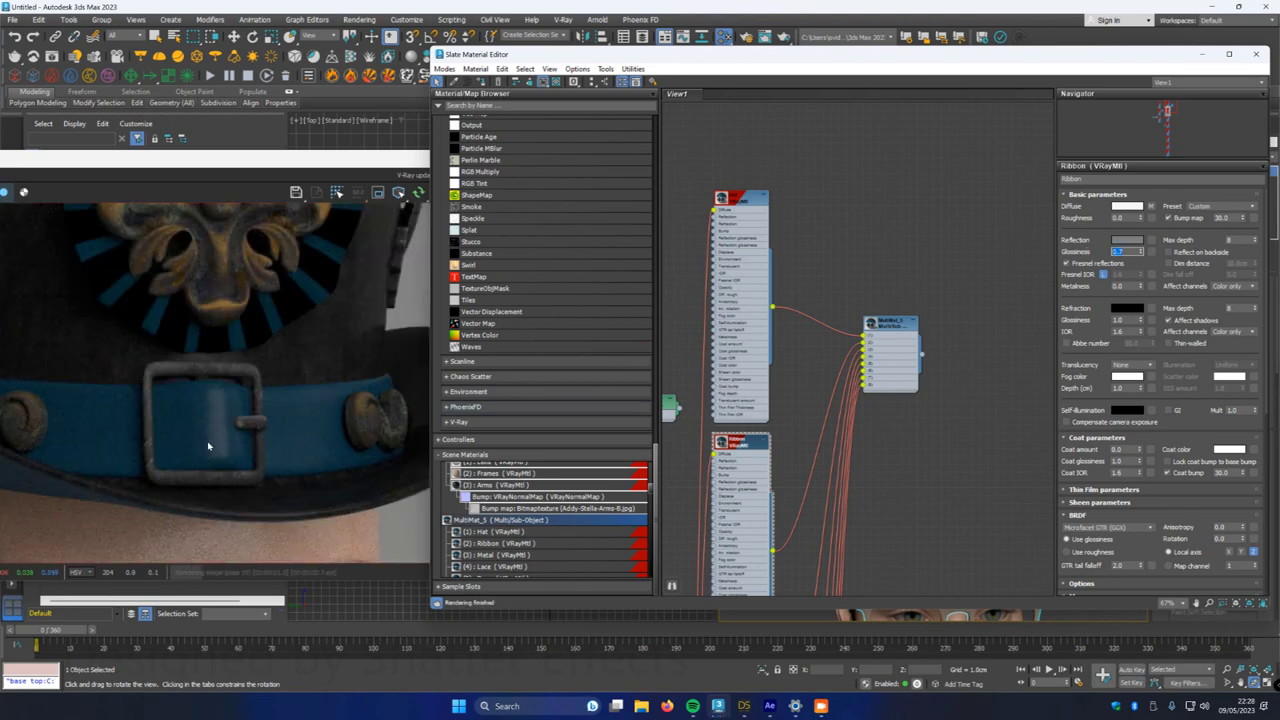
scroll(252, 457, down, 3)
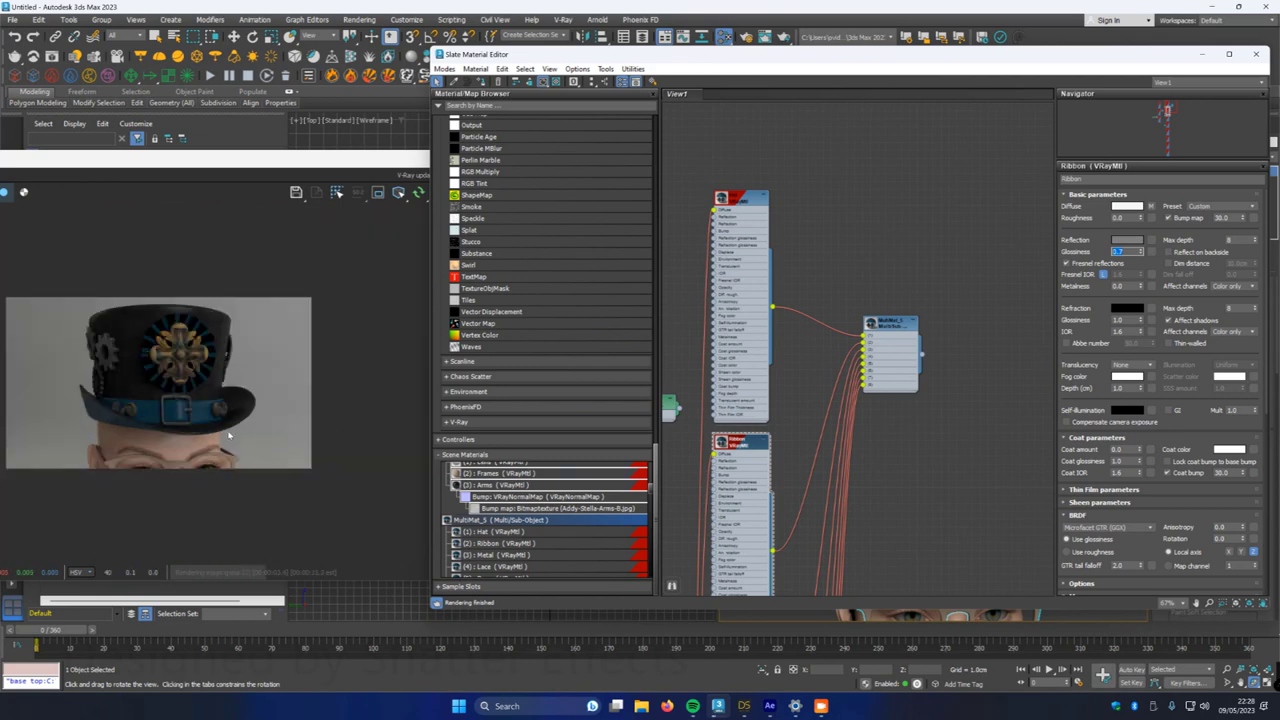
- Move the MultiMat_5 node down beside the Metal sub-material and open the Metal material's parameters
middle_drag(886, 420, 870, 300)
drag(886, 239, 868, 594)
middle_drag(790, 544, 841, 318)
drag(918, 317, 882, 410)
scroll(866, 428, up, 3)
double_click(749, 259)
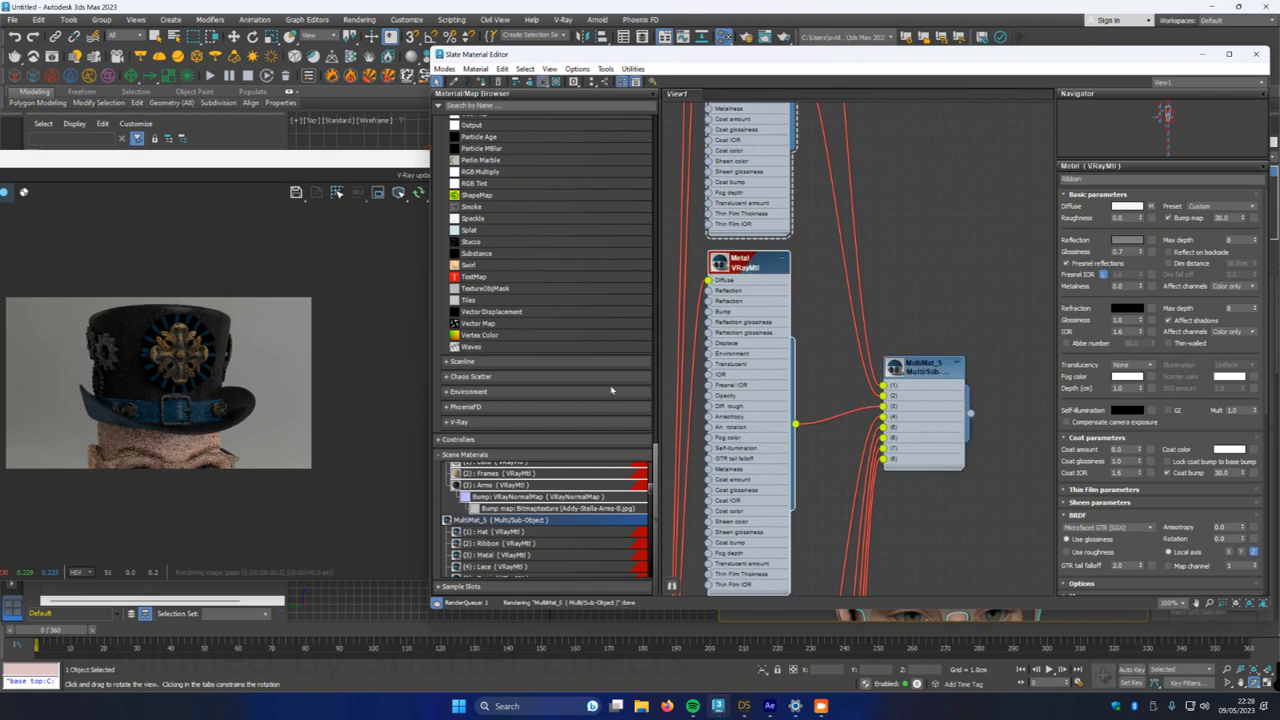
- Examine the buckle and round studs on the hat band in the frame buffer
scroll(205, 416, up, 2)
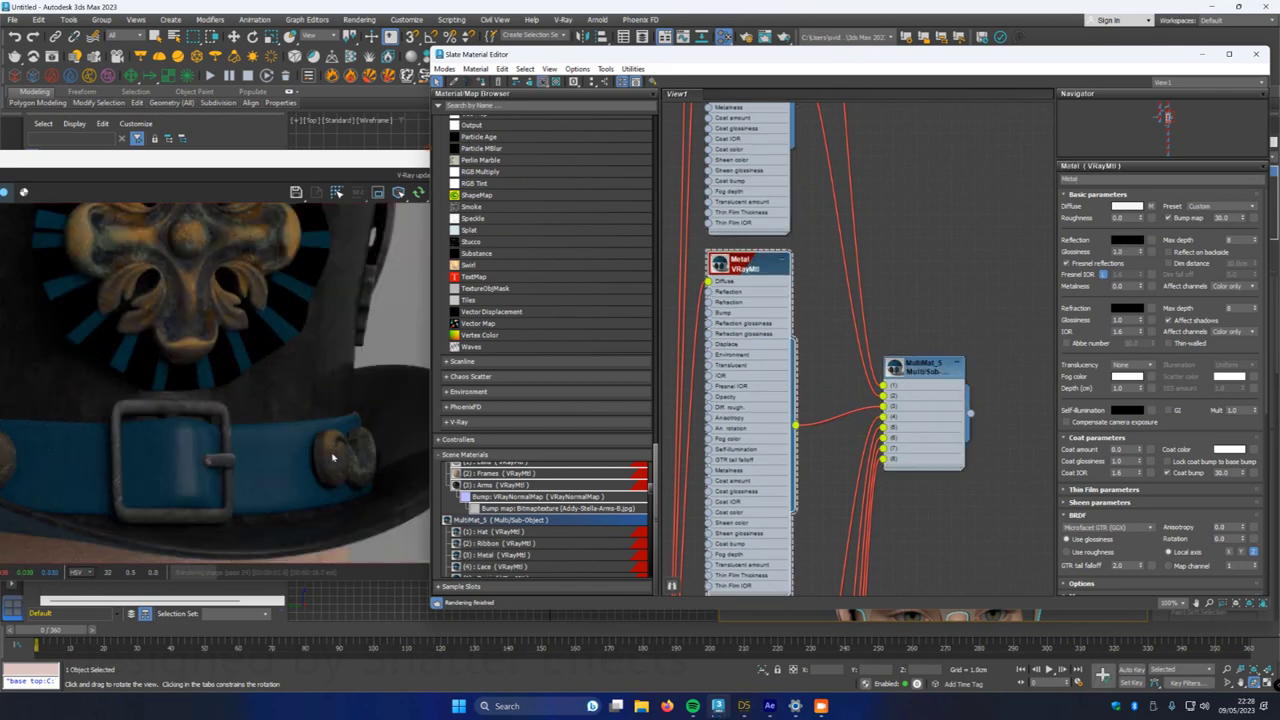
scroll(286, 445, down, 2)
scroll(233, 430, up, 2)
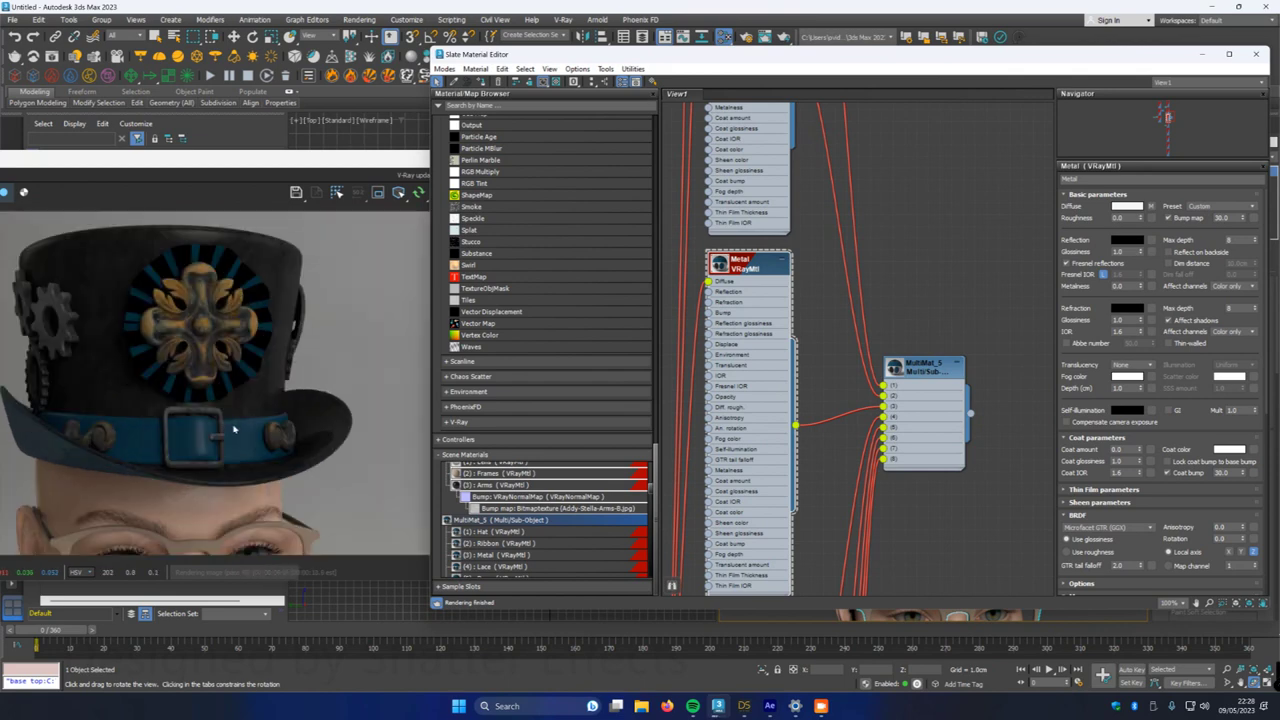
scroll(278, 443, up, 1)
scroll(278, 443, down, 1)
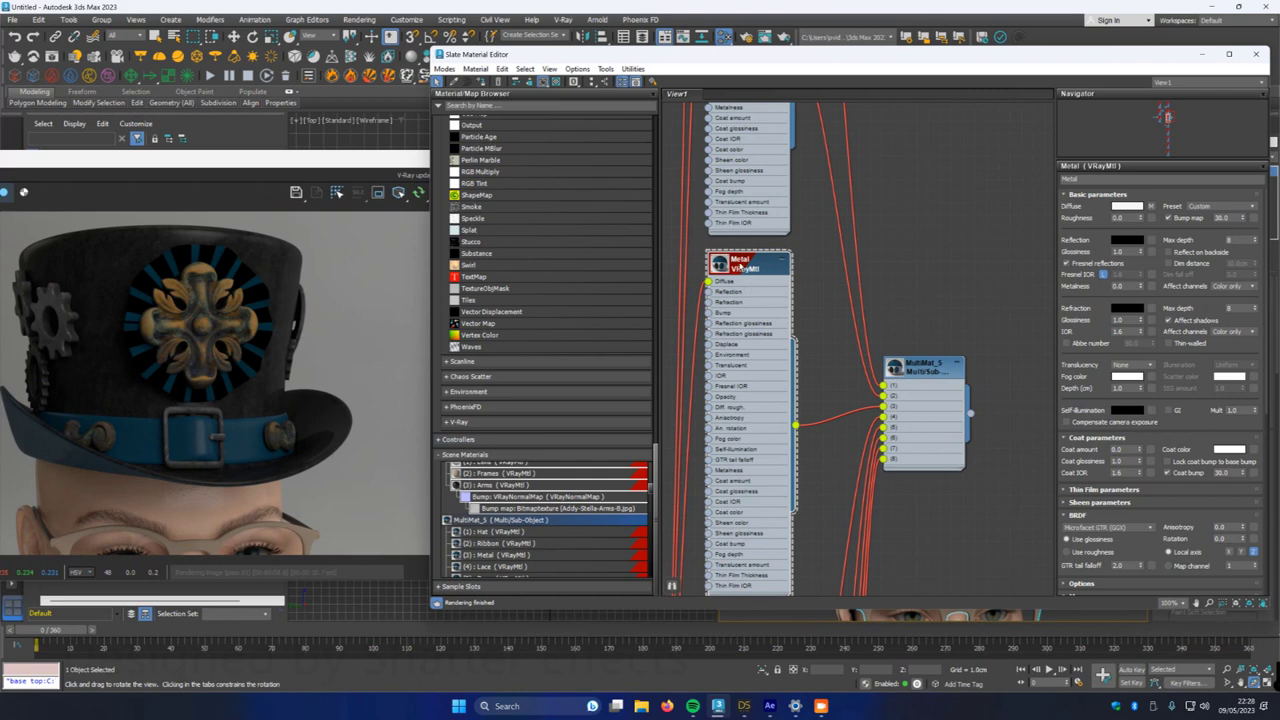
- Apply the Gold preset to the Metal material, disconnect its diffuse map and check the hat band's studs in the render
click(1212, 206)
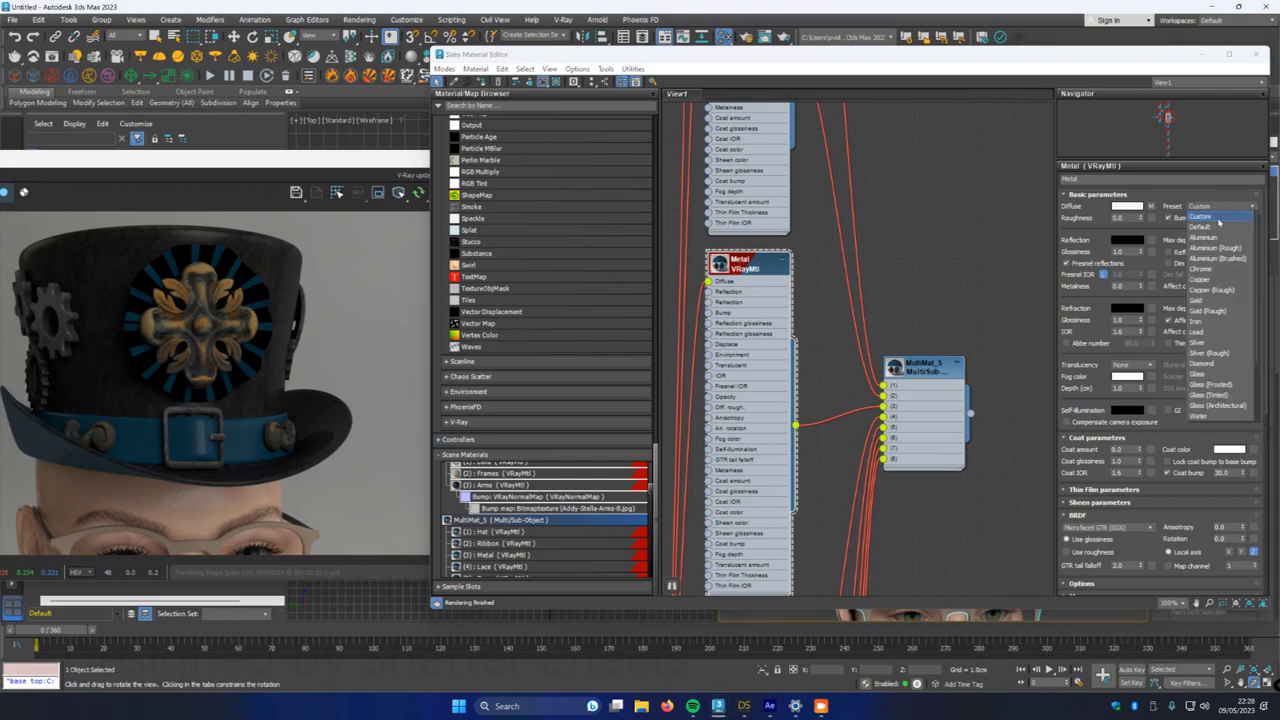
click(1199, 298)
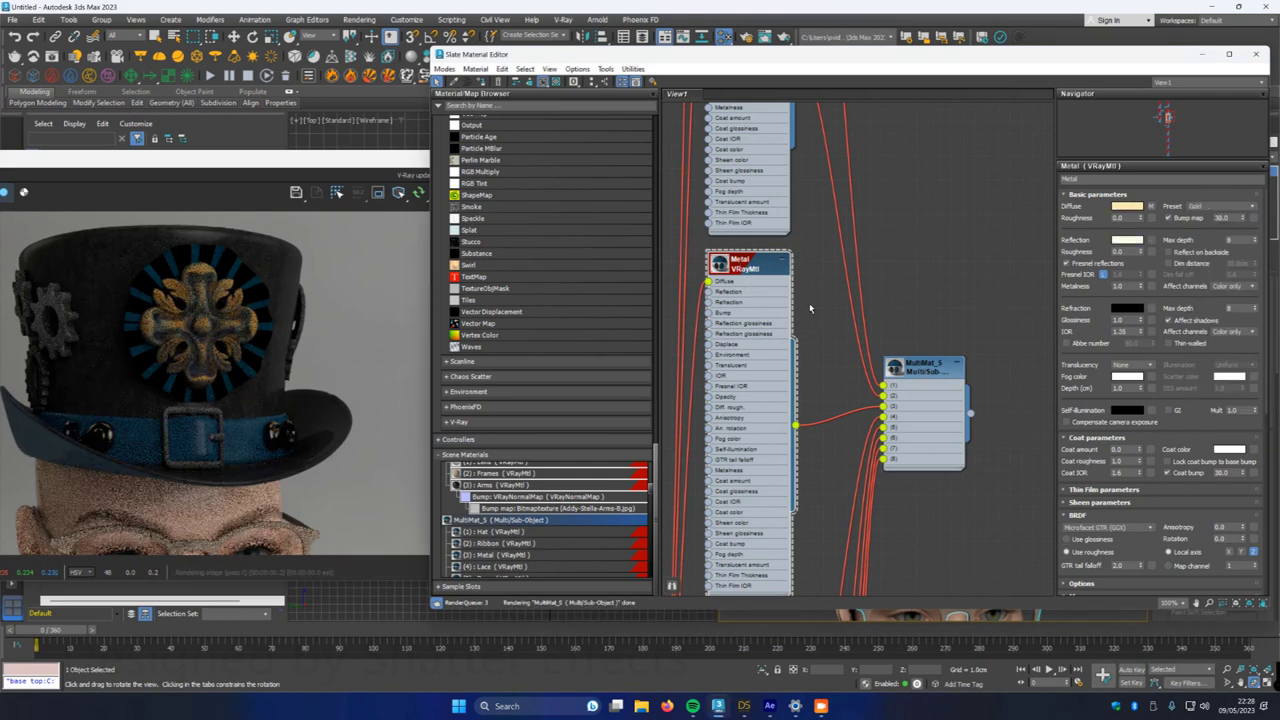
scroll(276, 443, up, 4)
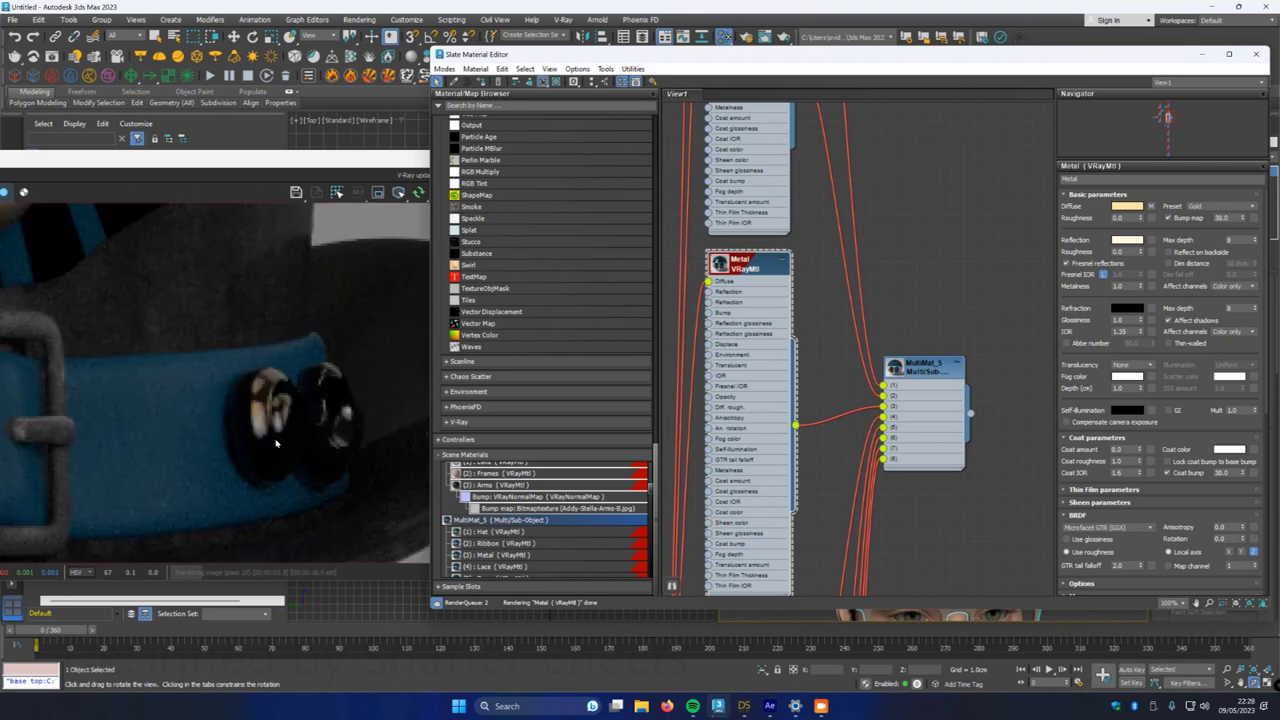
scroll(276, 443, down, 4)
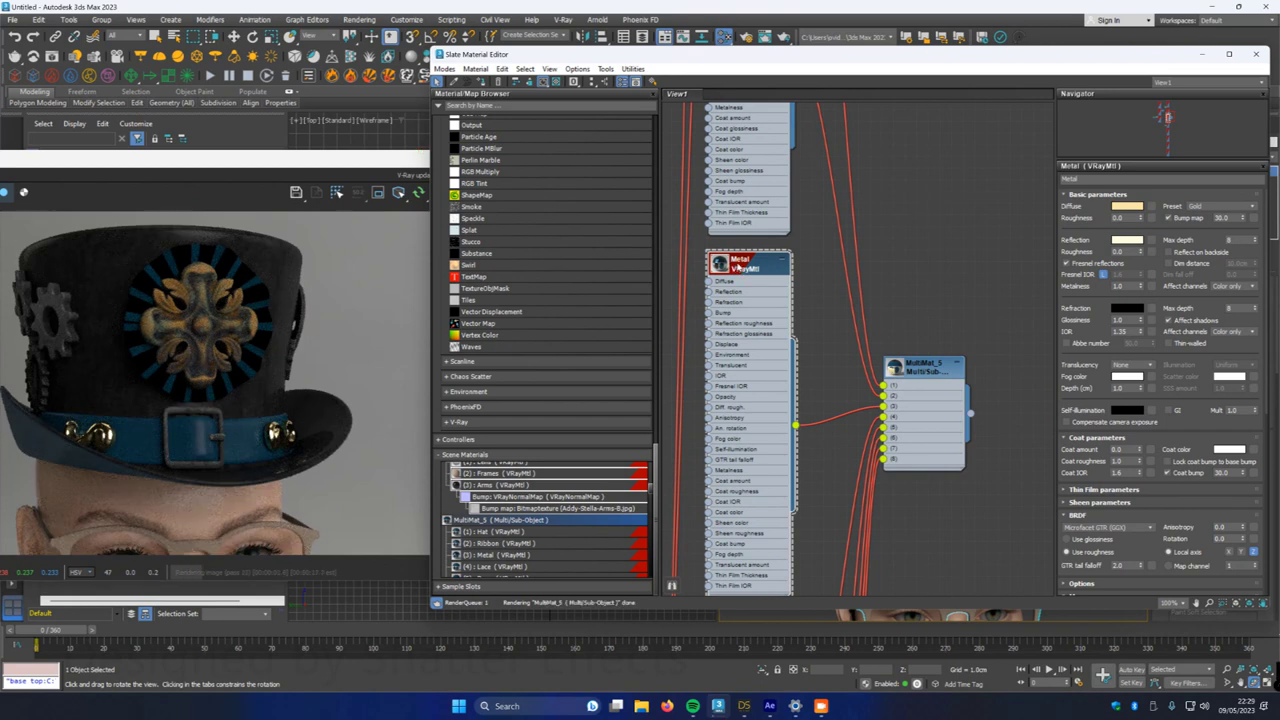
scroll(205, 438, up, 4)
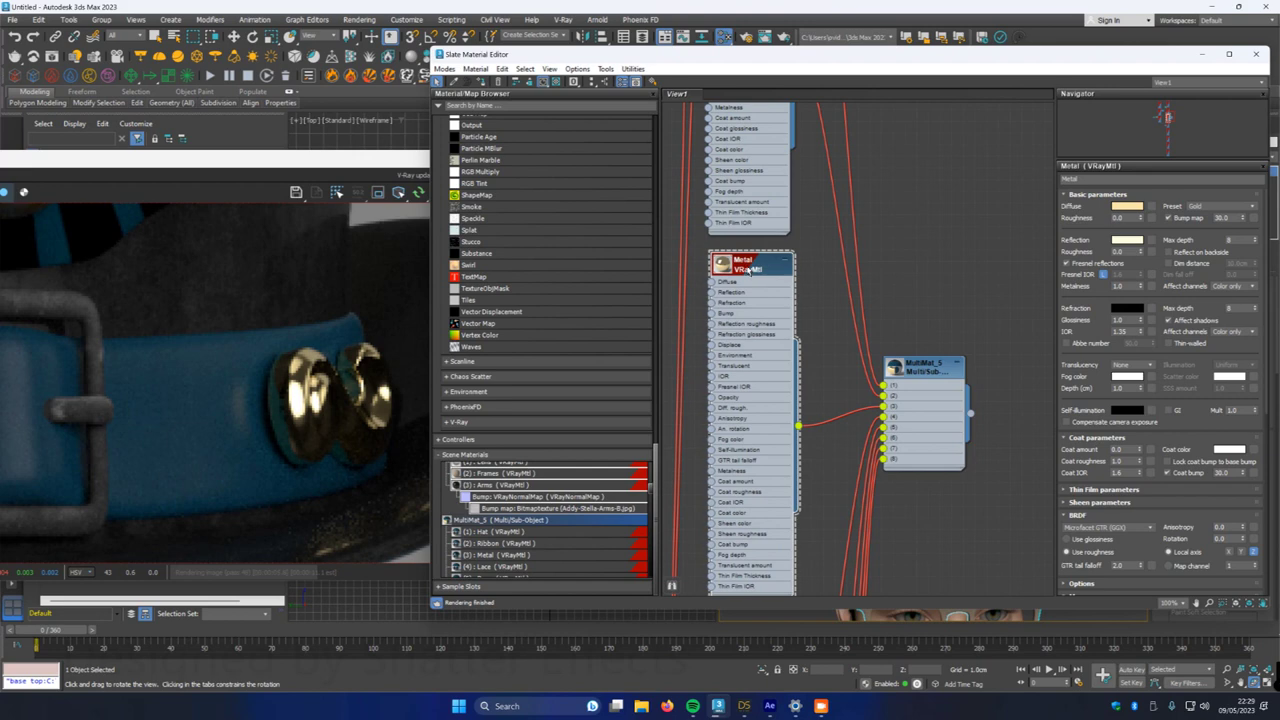
scroll(340, 385, down, 3)
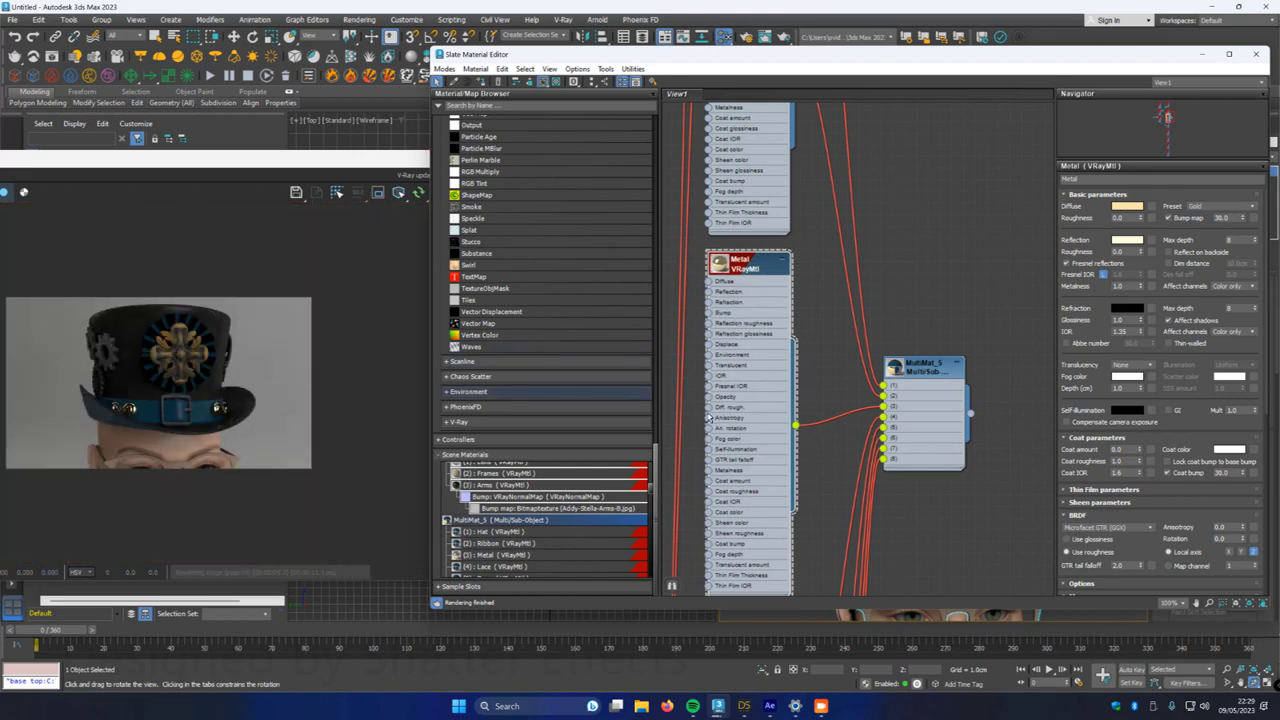
- Temporarily disconnect MultiMat_5's fourth sub-material to identify it, reconnect it and open MultiMat_5's sub-material list
click(873, 421)
key(Delete)
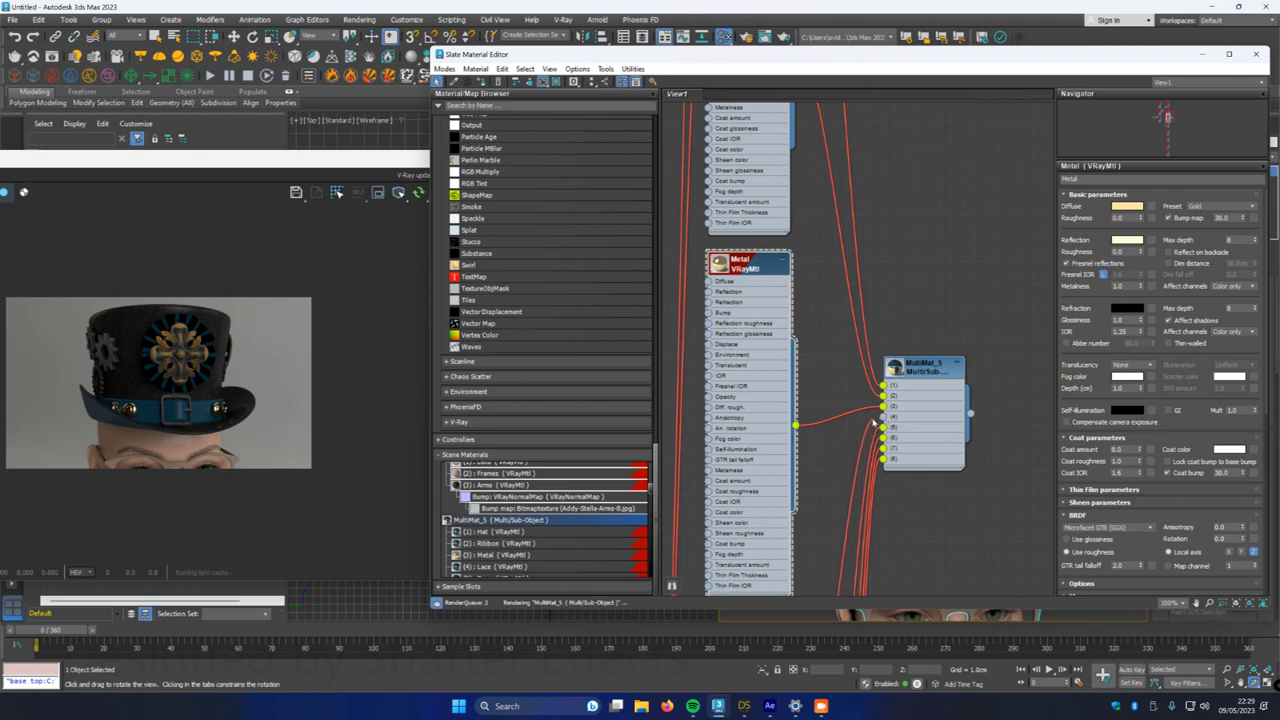
drag(873, 421, 885, 418)
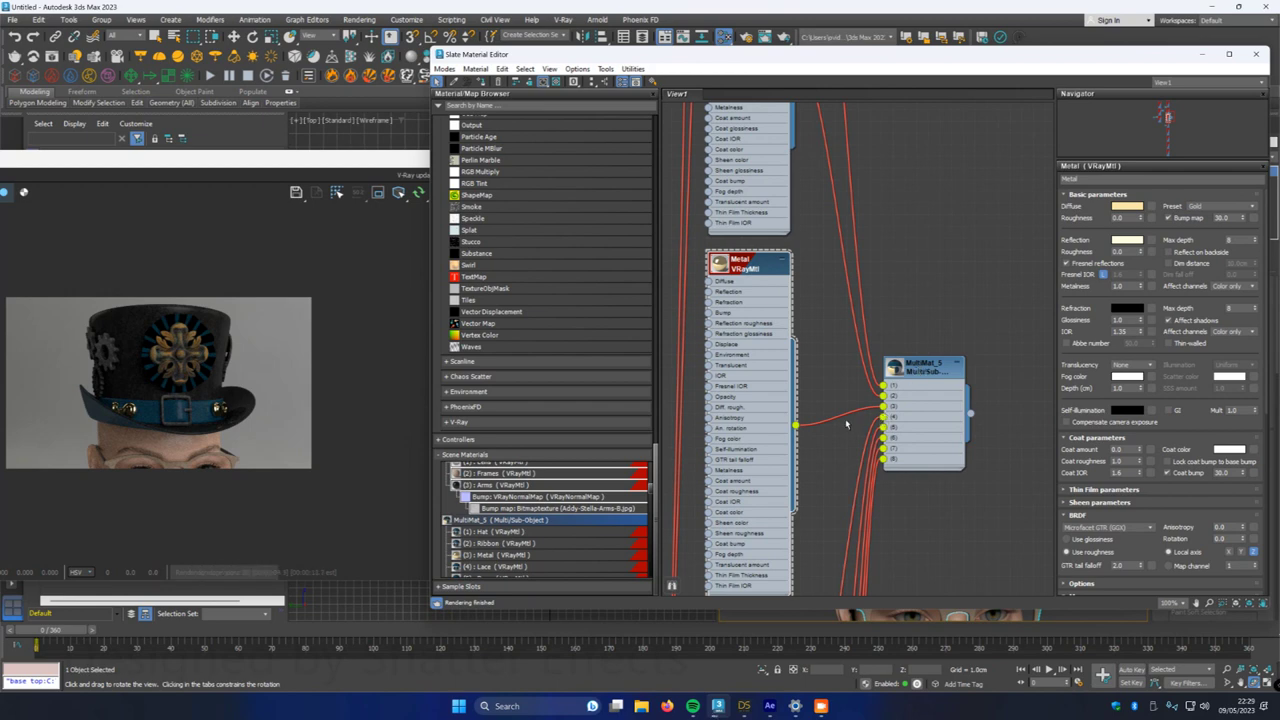
mouse_move(884, 416)
mouse_down()
mouse_move(868, 420)
mouse_move(883, 418)
mouse_up()
double_click(912, 375)
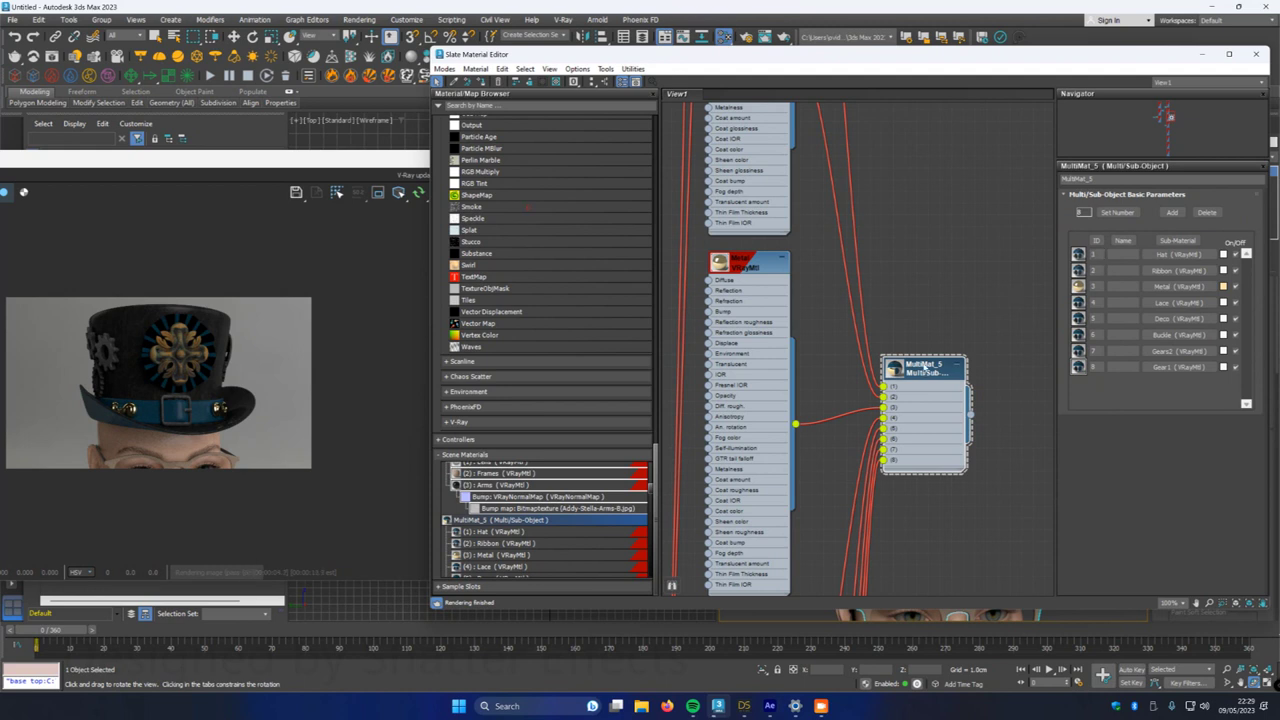
- Move the MultiMat_5 node down beside the Lace sub-material and open the Lace material's parameters
middle_drag(796, 481, 794, 276)
drag(920, 195, 920, 500)
click(748, 420)
middle_drag(819, 410, 820, 300)
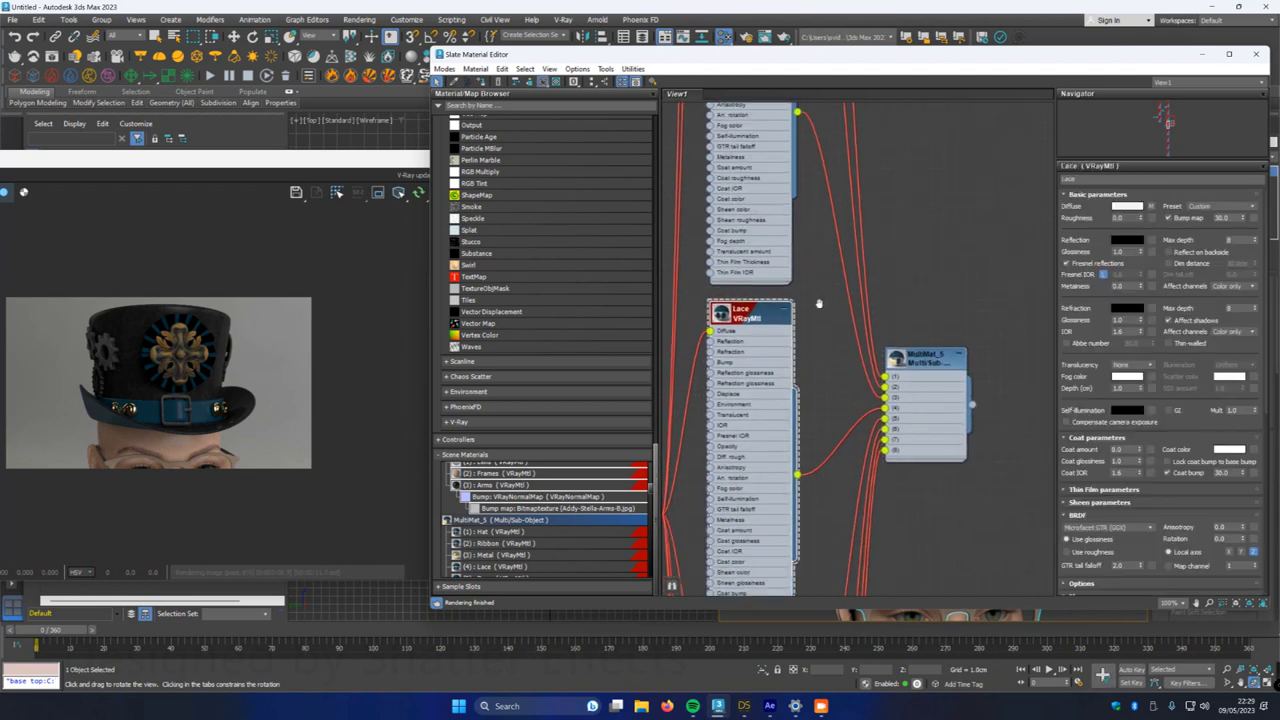
- Set the Lace material's reflection colour to a dark grey and check the blue rosette behind the hat ornament in the render
click(1127, 241)
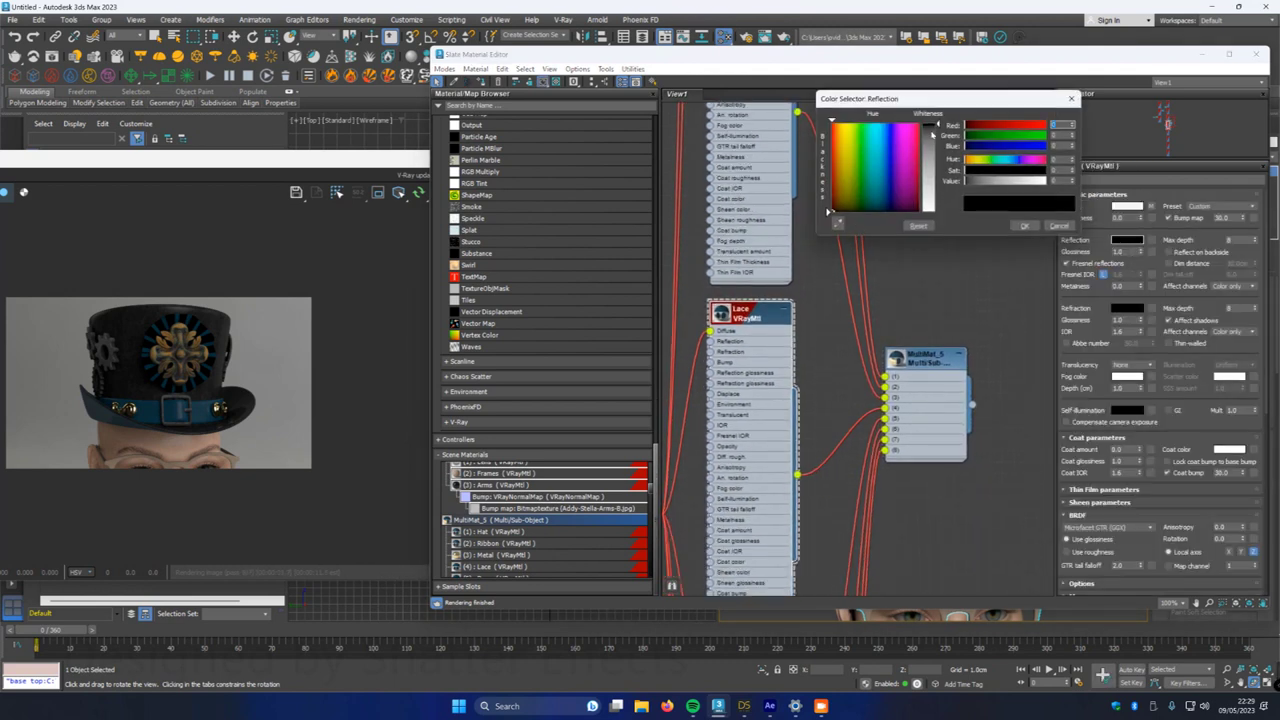
drag(932, 133, 934, 140)
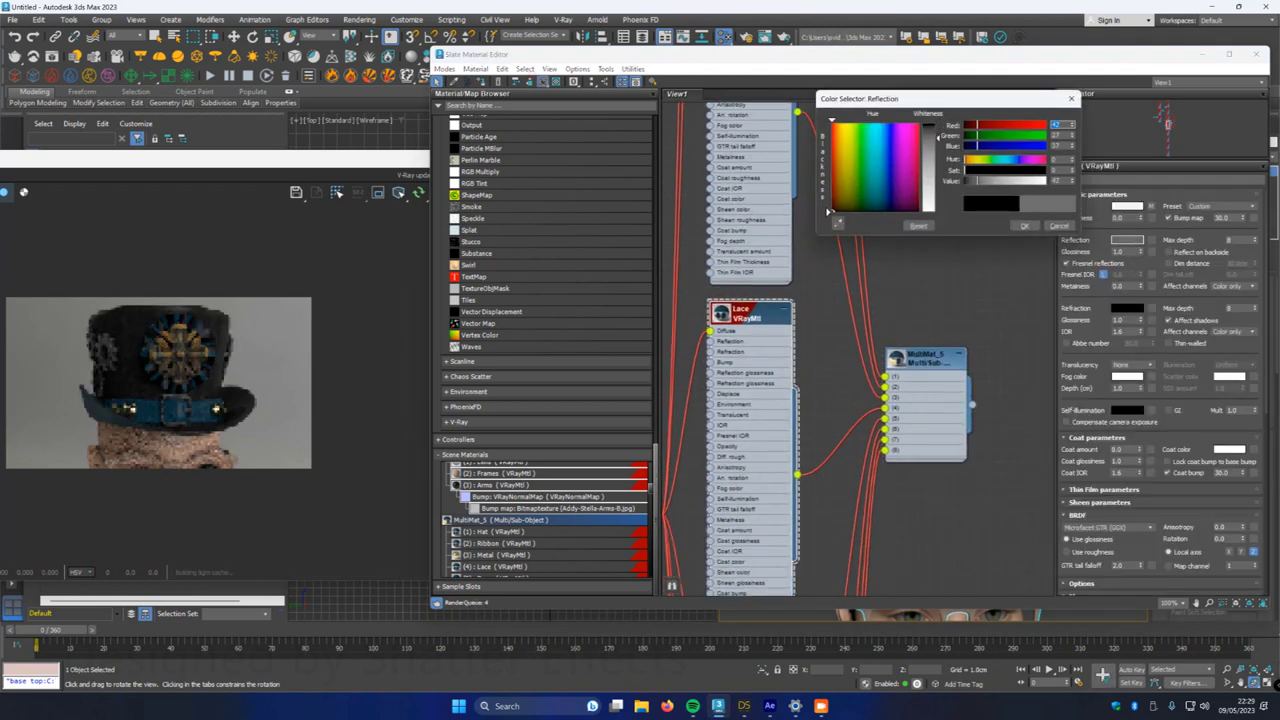
click(1023, 226)
scroll(175, 365, up, 5)
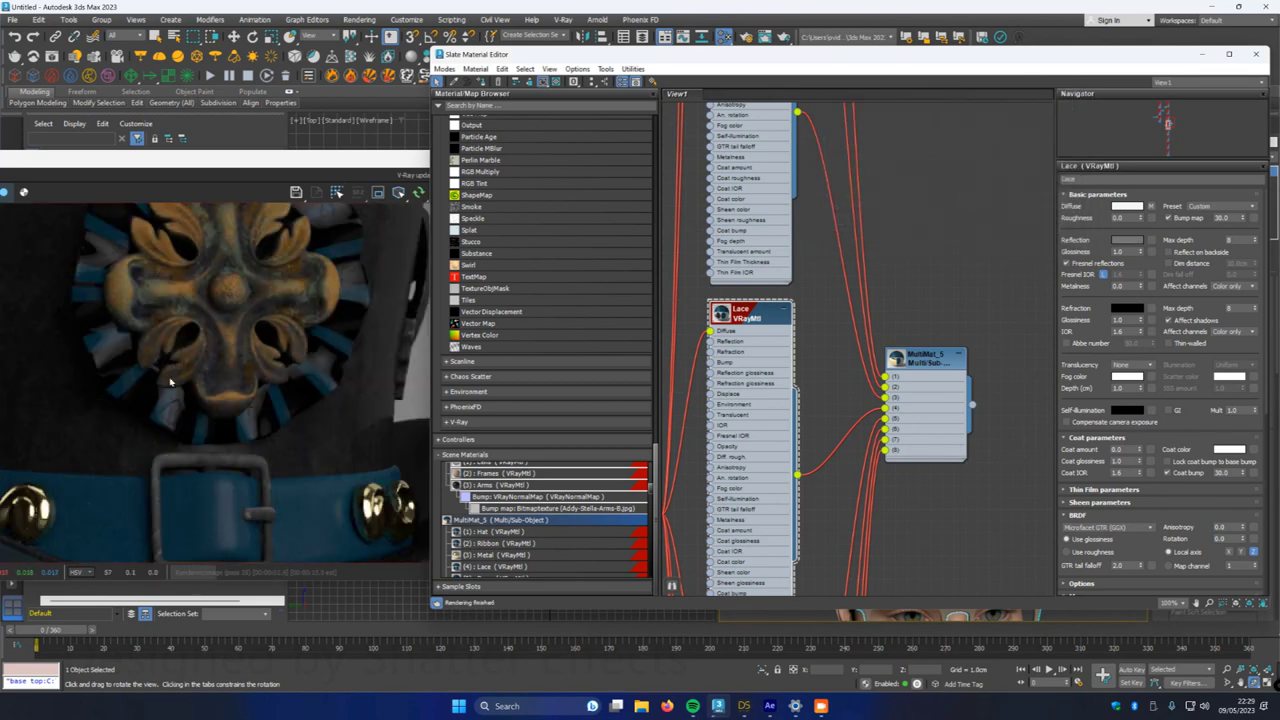
scroll(168, 364, down, 3)
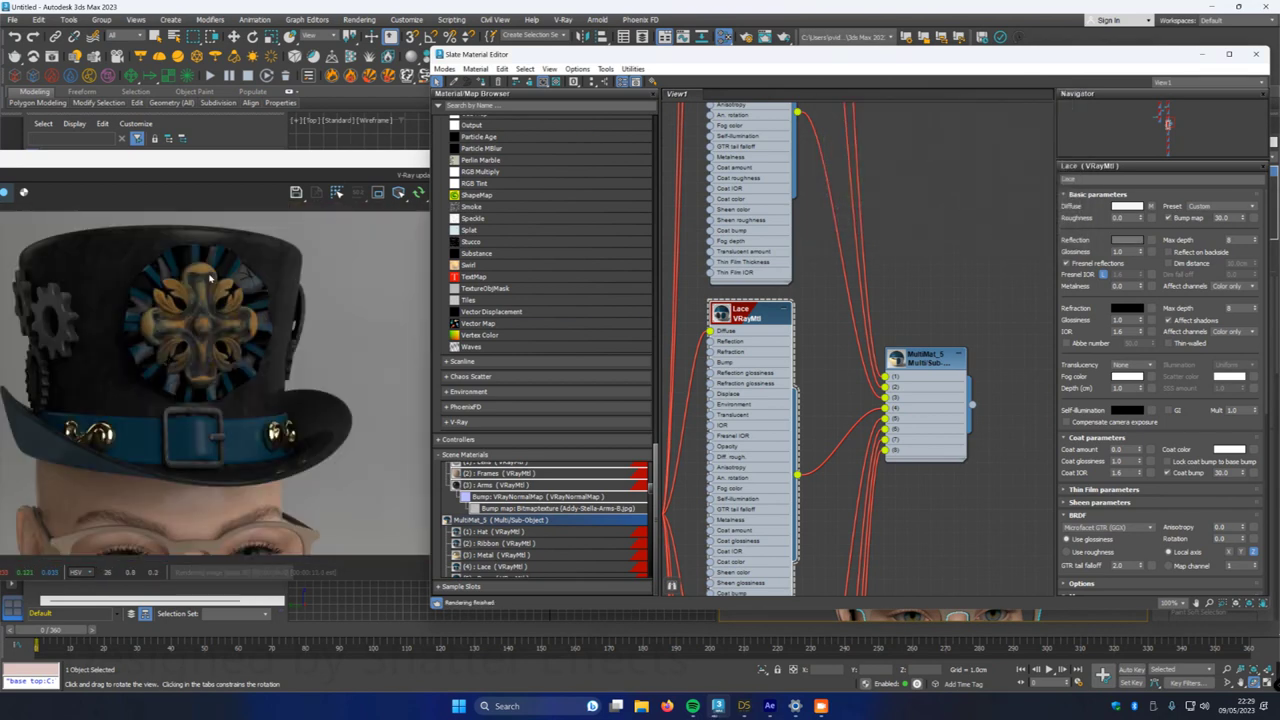
scroll(209, 280, up, 4)
scroll(223, 281, down, 3)
- Darken the Lace material's reflection colour to a grey with value 13 and set its reflection glossiness to 0.7
click(1121, 241)
drag(958, 143, 957, 129)
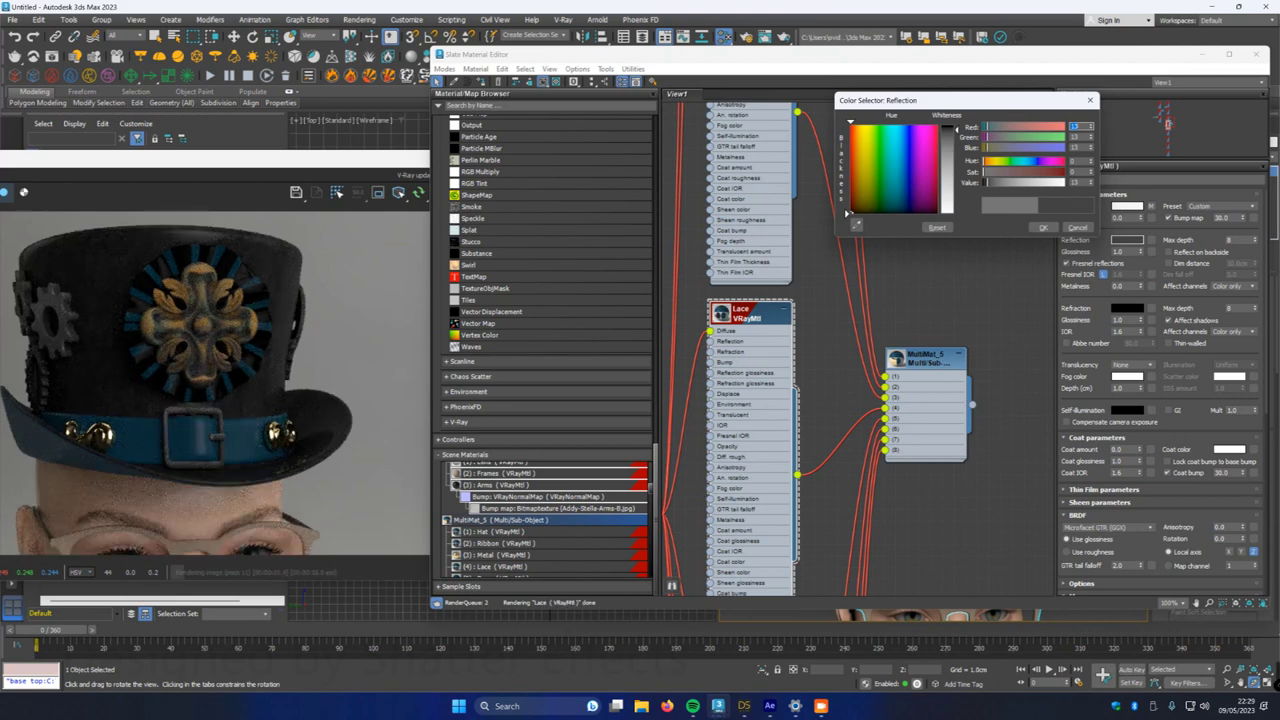
click(1043, 227)
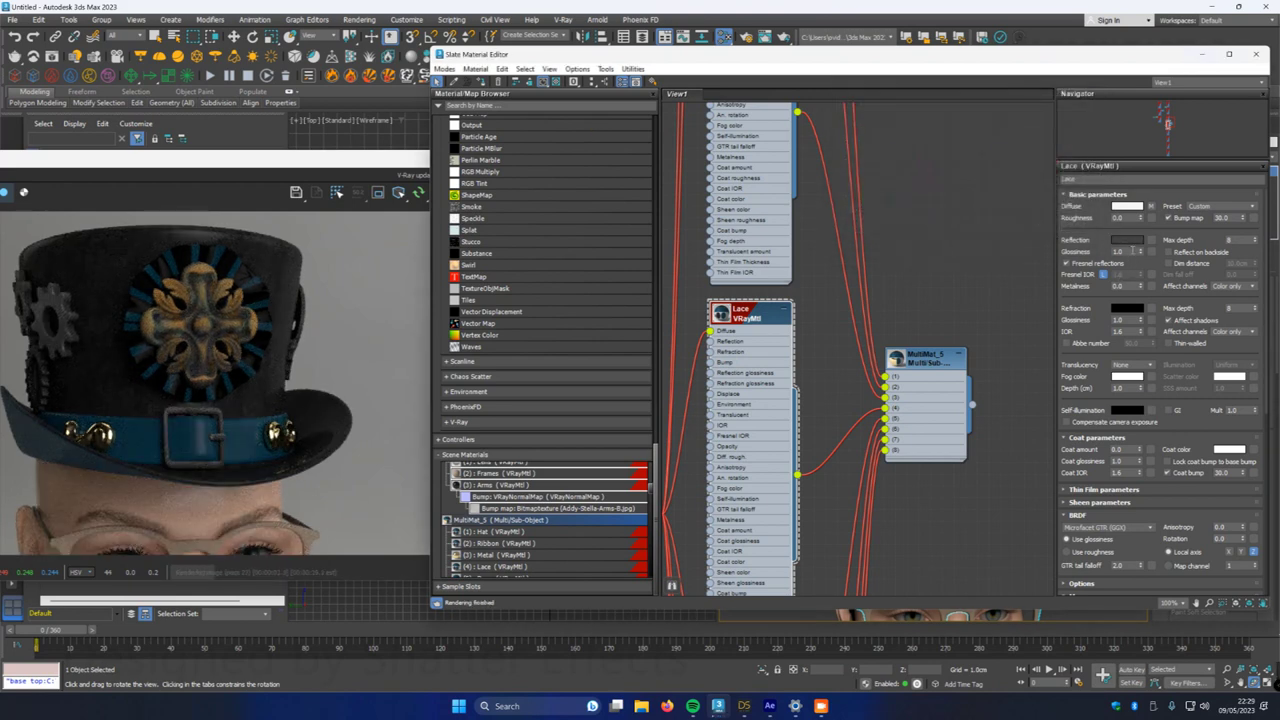
text(0.7)
key(Return)
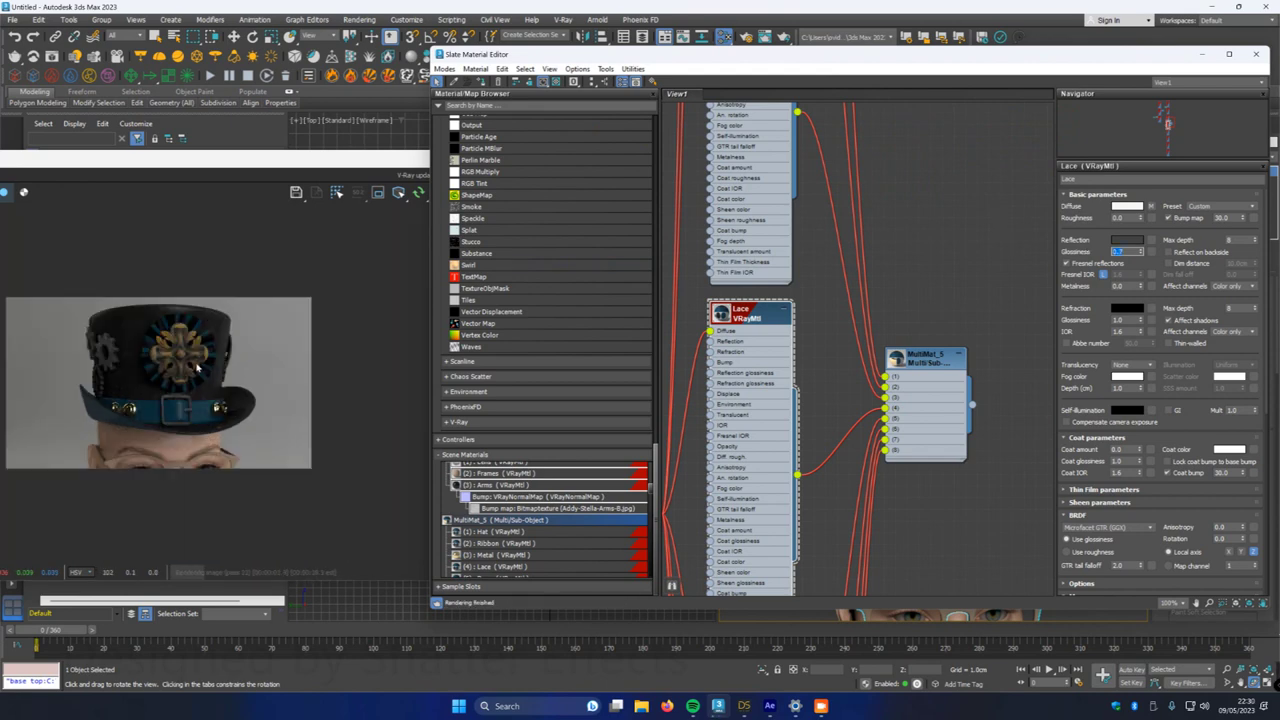
- Move the MultiMat_5 node down beside its fifth sub-material, Deco, and open the Deco material's parameters
scroll(932, 532, down, 1)
middle_drag(930, 533, 906, 329)
drag(892, 175, 925, 487)
middle_drag(837, 510, 857, 330)
drag(942, 325, 932, 387)
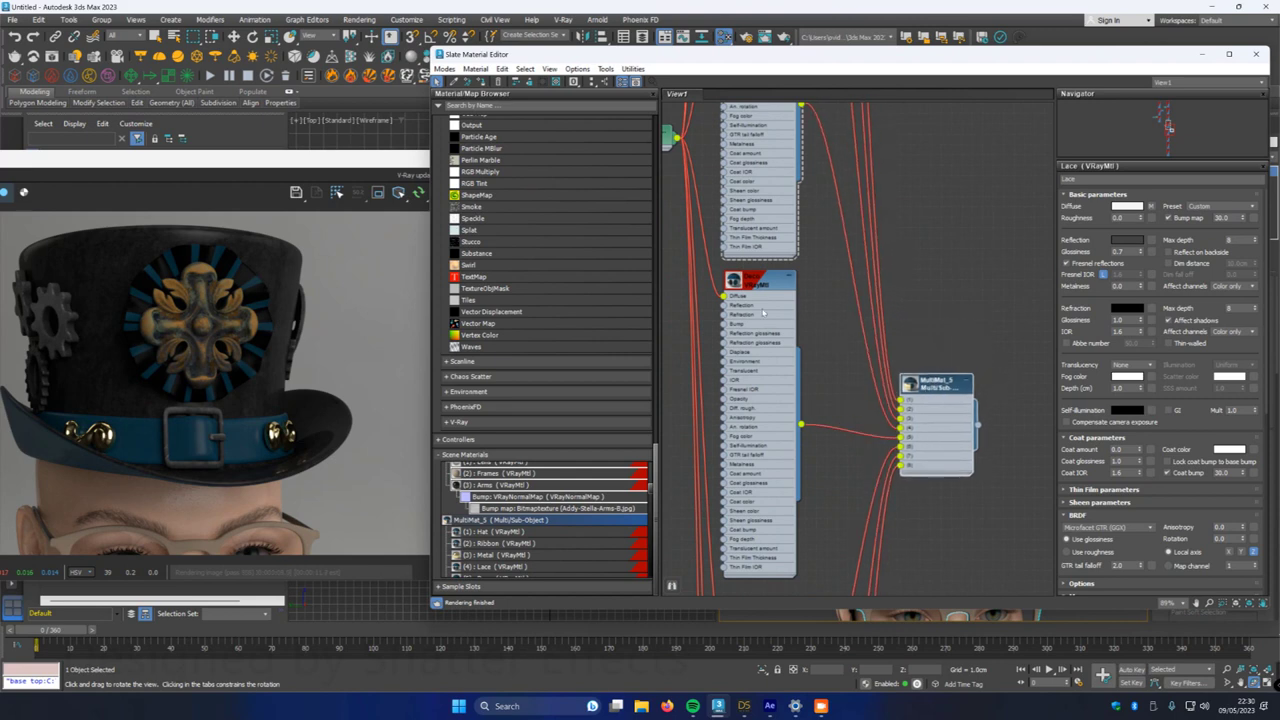
double_click(743, 281)
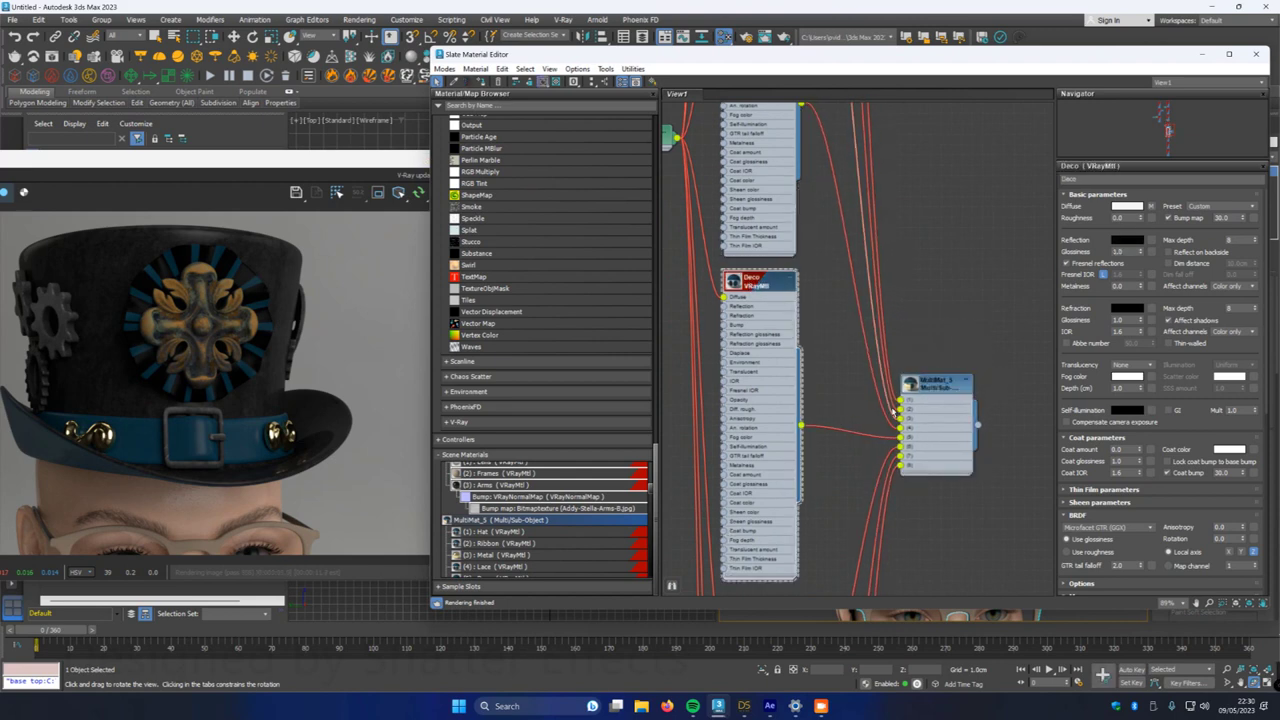
mouse_move(902, 439)
mouse_down()
mouse_move(877, 440)
mouse_move(900, 441)
mouse_up()
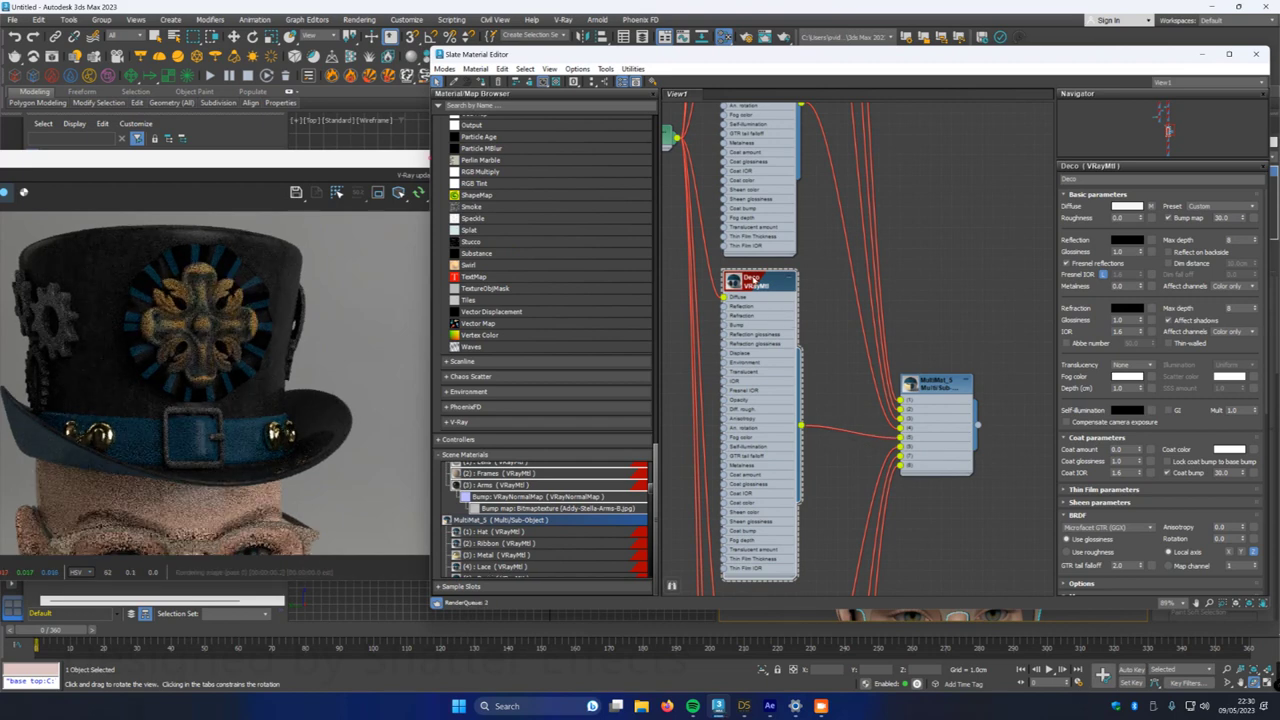
- Set the Deco material's reflection colour to a grey with value 45 and its reflection glossiness to 0.9
click(1127, 240)
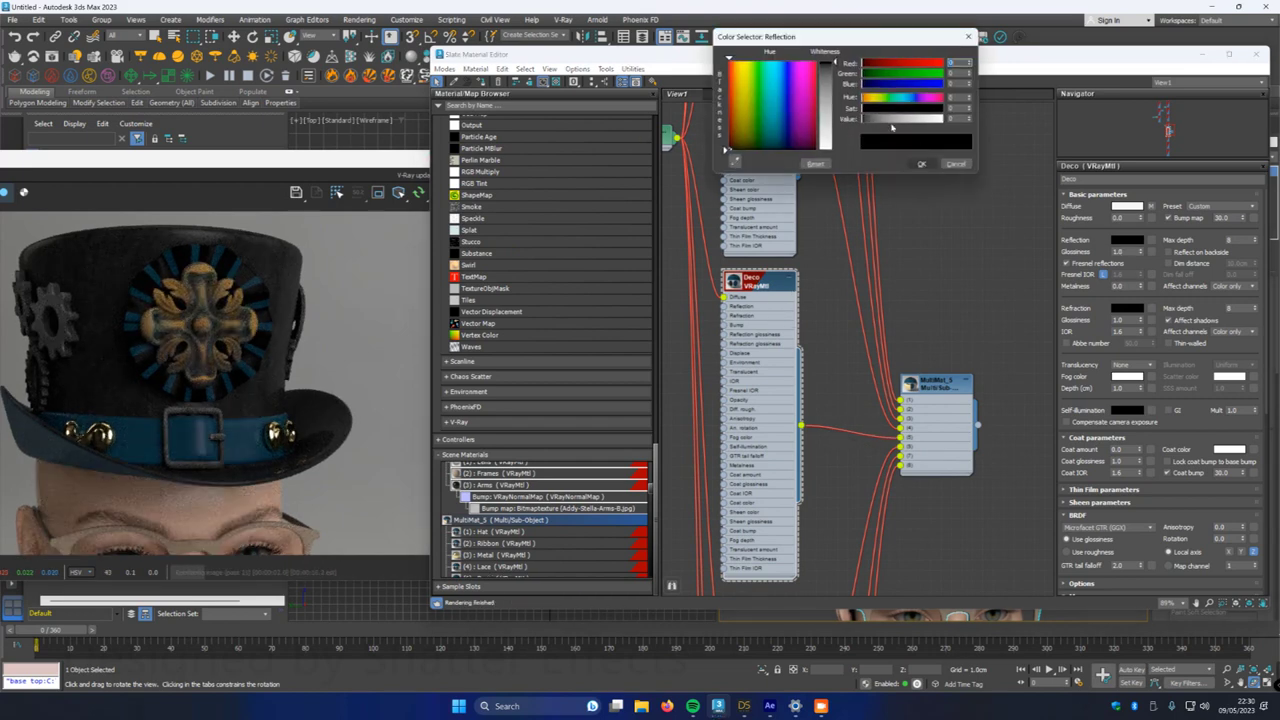
click(830, 78)
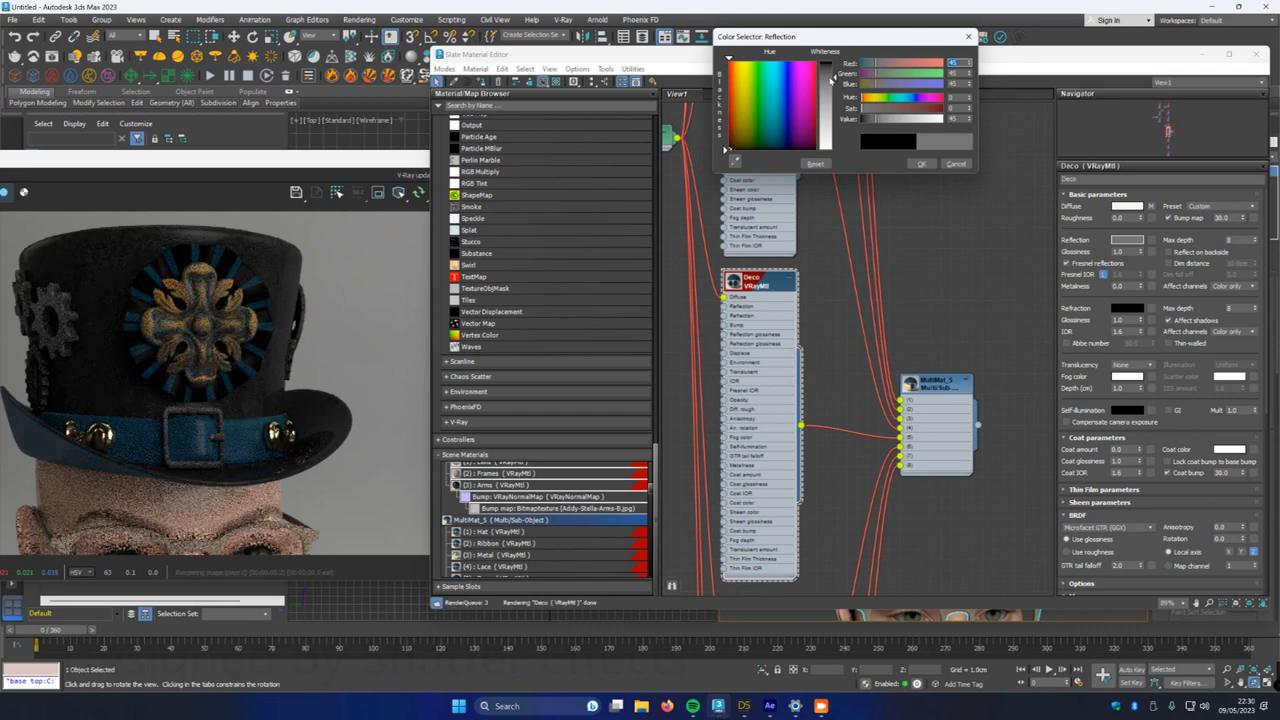
click(921, 164)
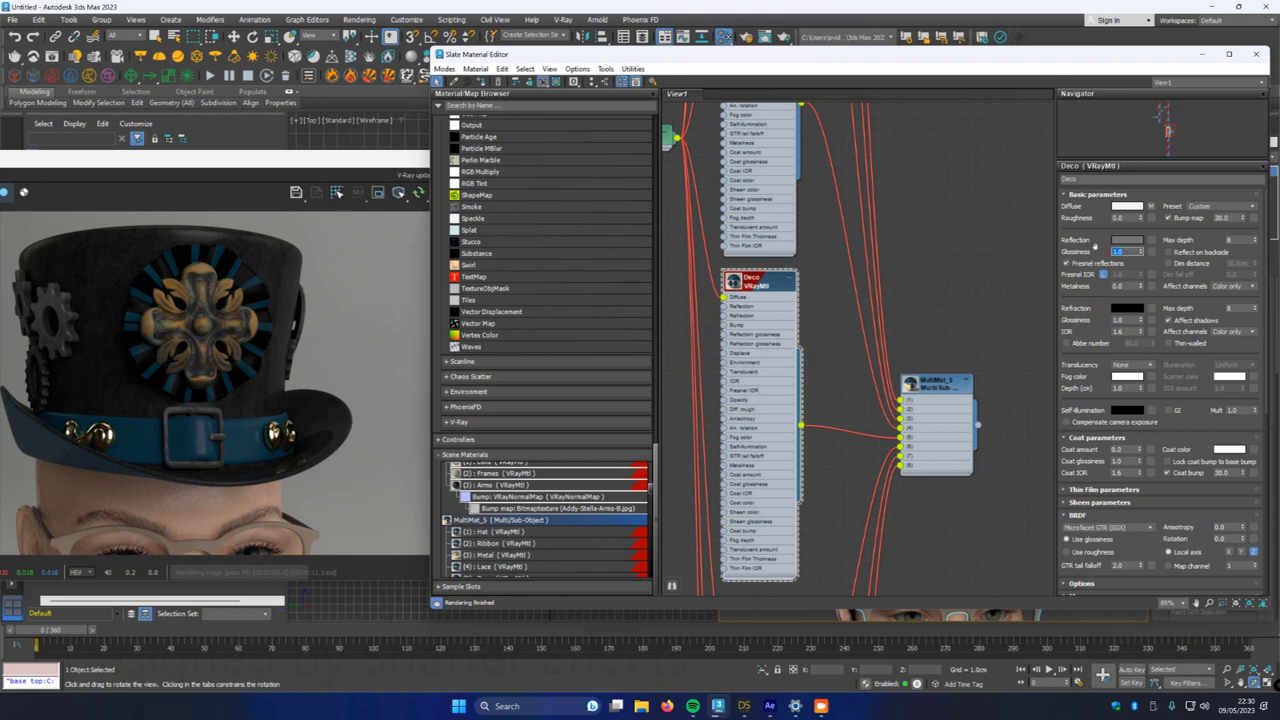
text(0.9)
key(Return)
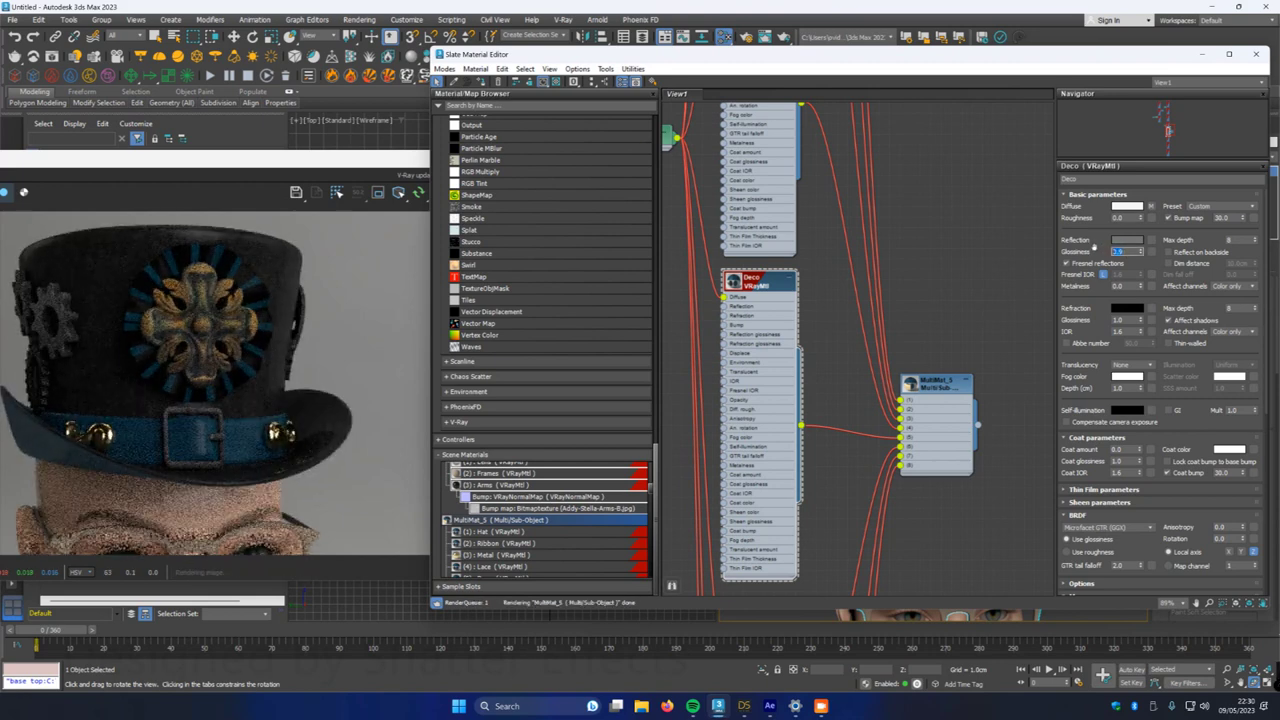
- Set the Deco material's coat amount to 0.1 and check the hat's cross ornament in the render
click(1126, 449)
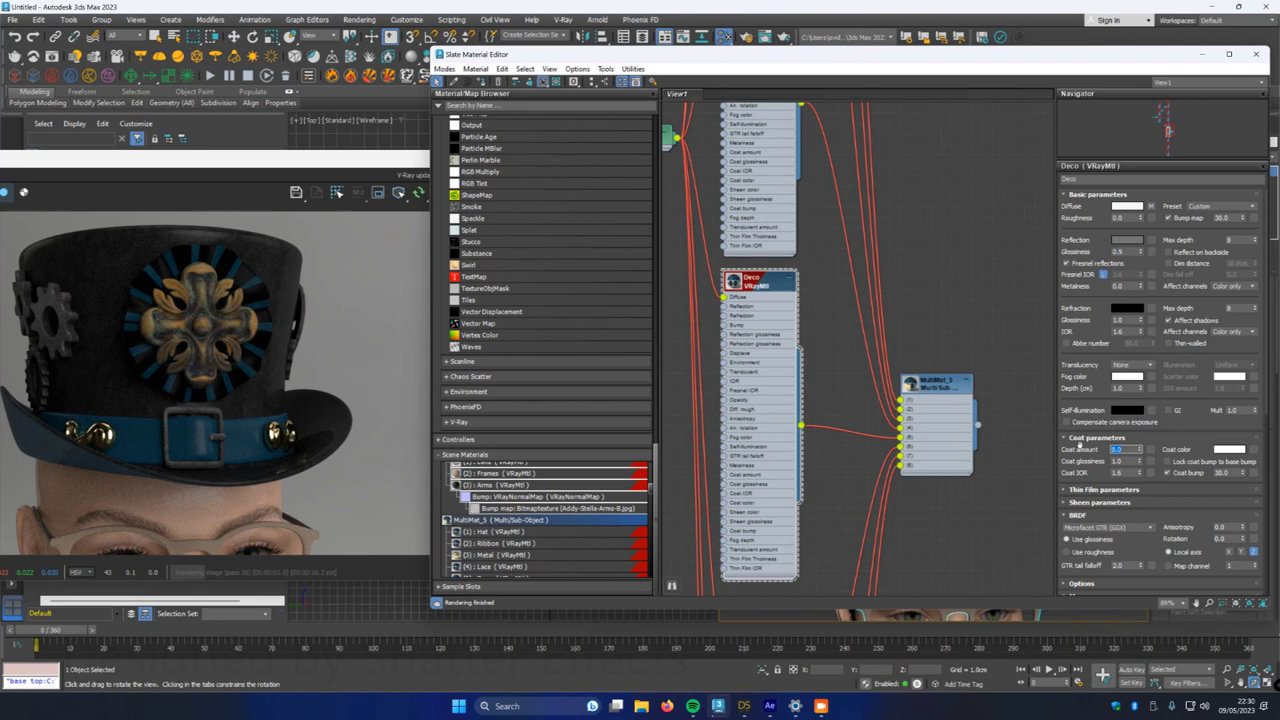
text(0.1)
key(Return)
scroll(200, 331, up, 5)
scroll(202, 330, down, 5)
scroll(172, 330, up, 5)
scroll(173, 330, down, 5)
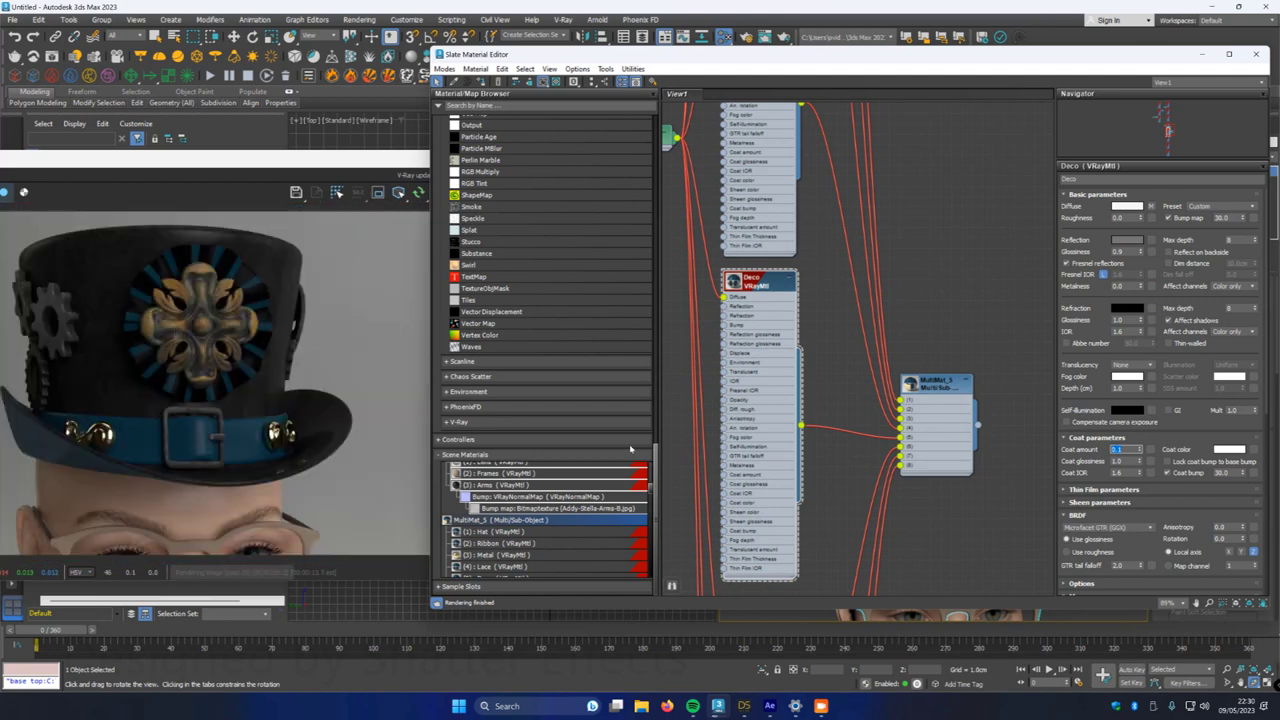
- Move the MultiMat_5 node down beside its sixth sub-material, Buckle
middle_drag(939, 539, 899, 299)
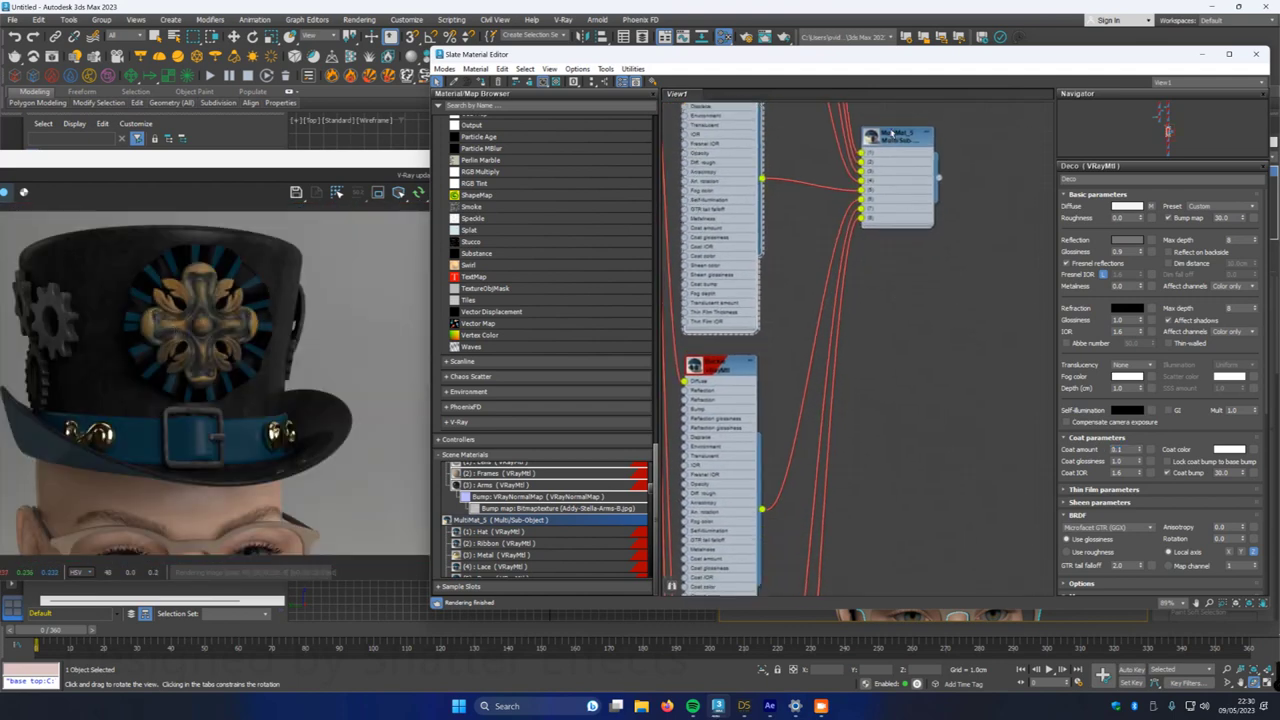
drag(895, 133, 899, 441)
middle_drag(799, 554, 815, 494)
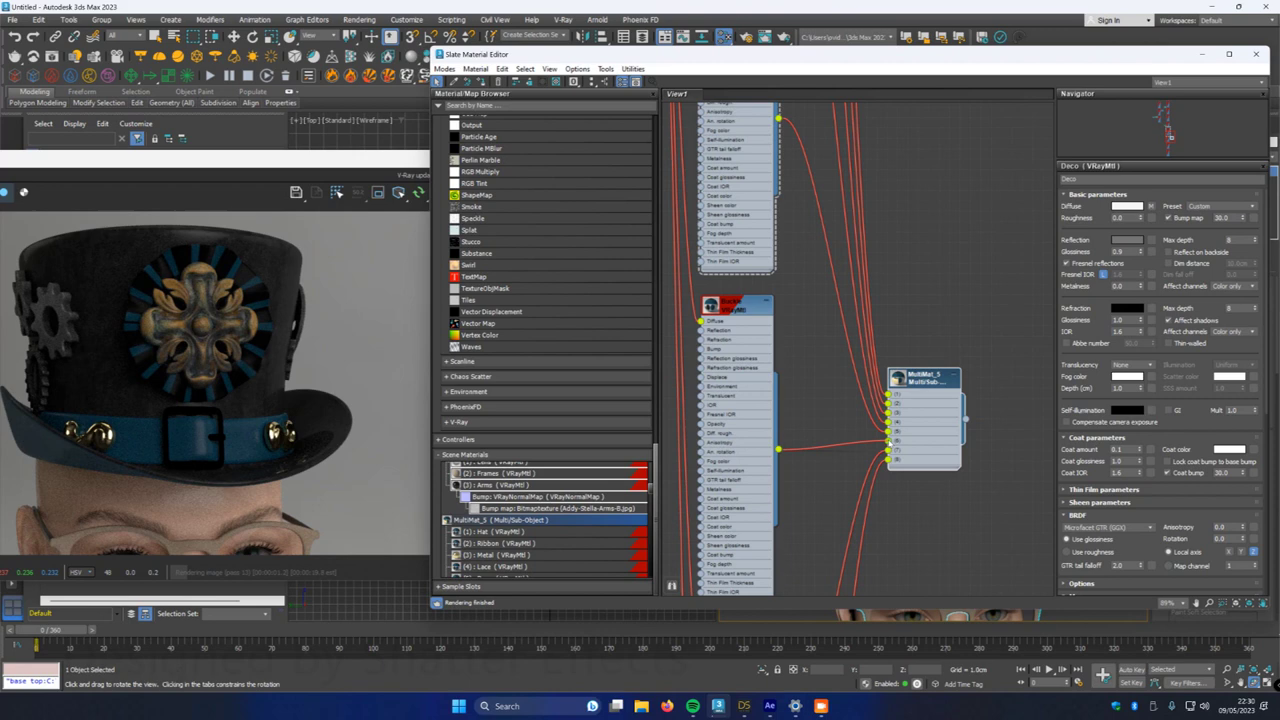
- Disconnect the Buckle material's diffuse map, apply the Gold preset to it and check the hat buckle in the render
drag(691, 324, 689, 322)
double_click(725, 311)
double_click(777, 376)
click(1220, 206)
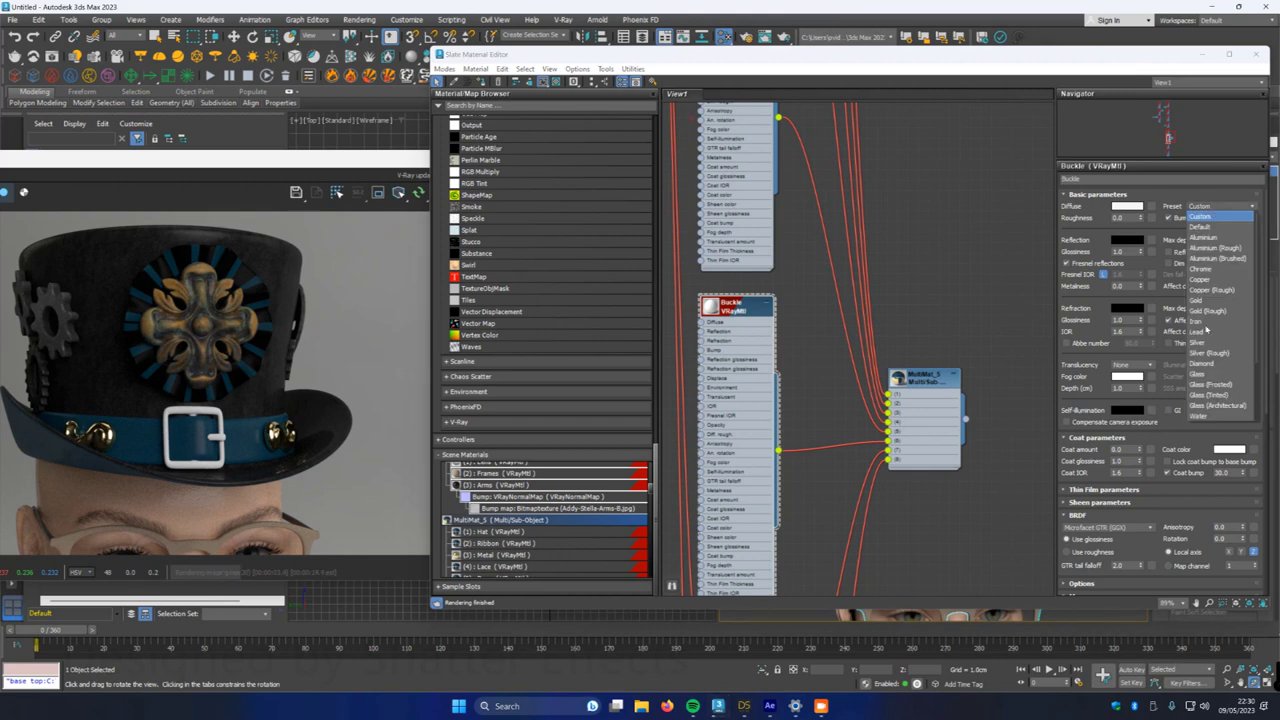
click(1197, 300)
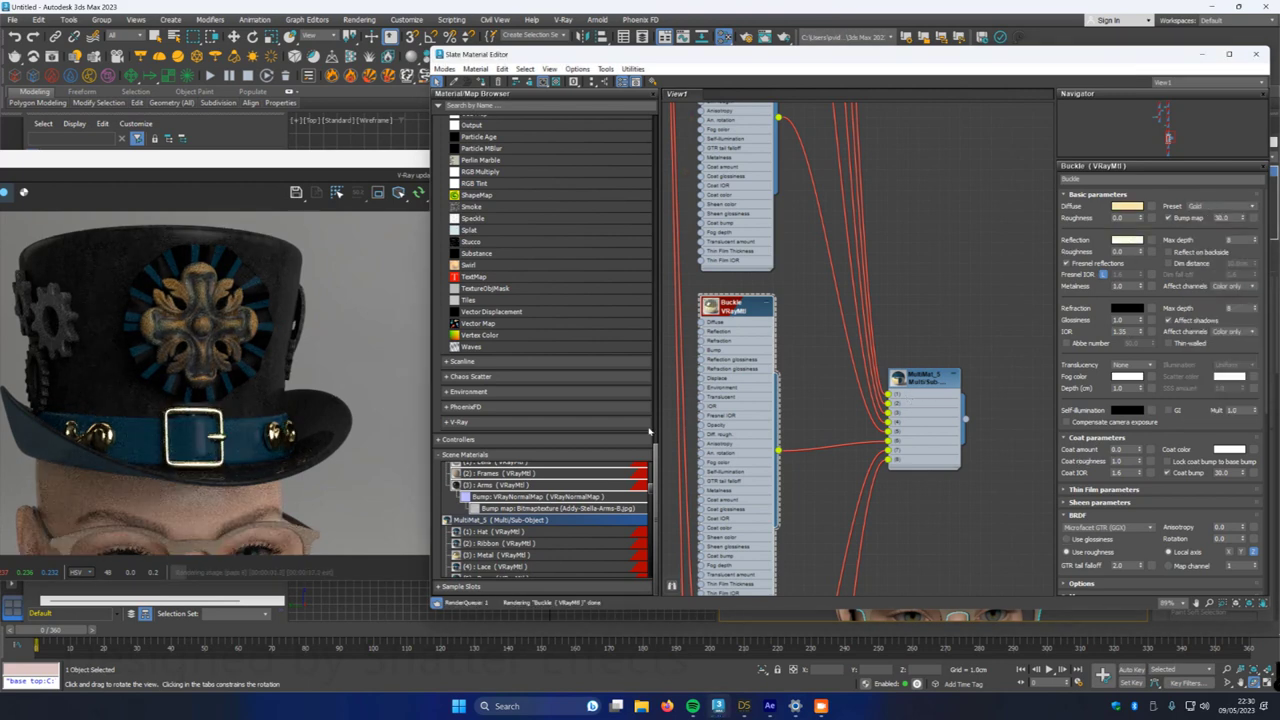
scroll(200, 461, up, 1)
scroll(199, 463, down, 2)
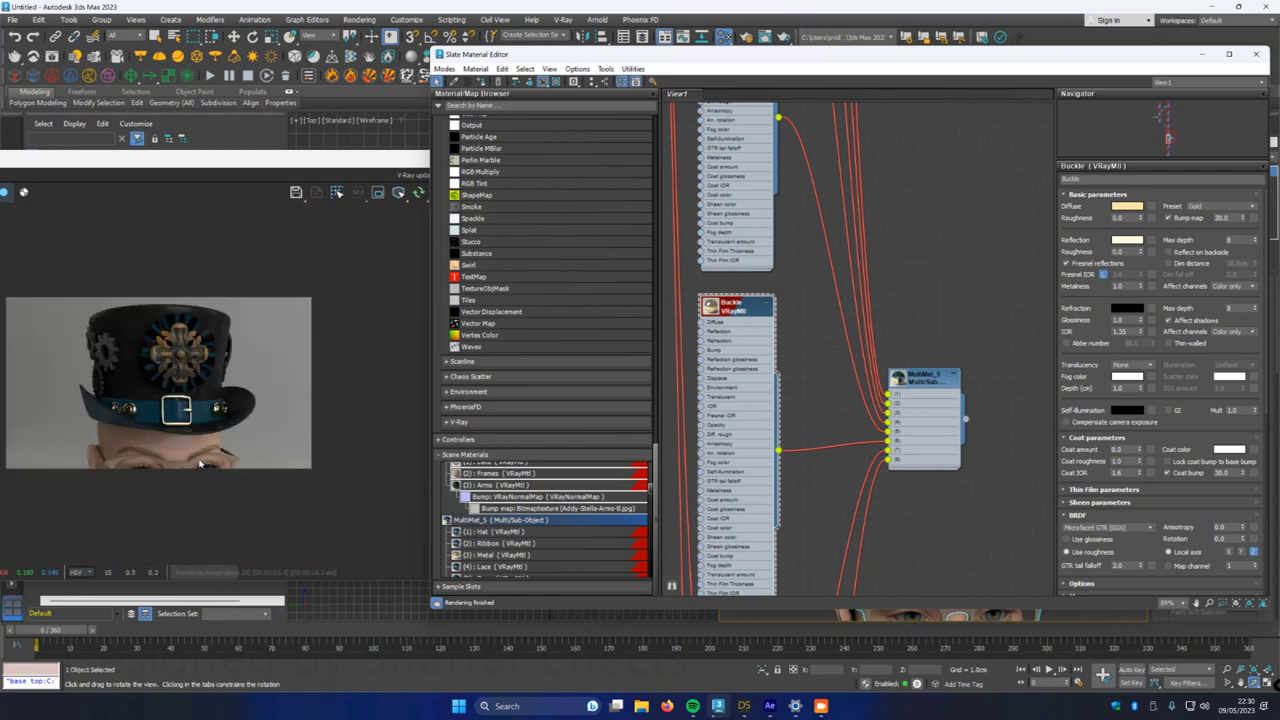
scroll(167, 426, up, 3)
- Move the MultiMat_5 node down beside its seventh sub-material, Gears2
middle_drag(941, 530, 920, 325)
click(894, 175)
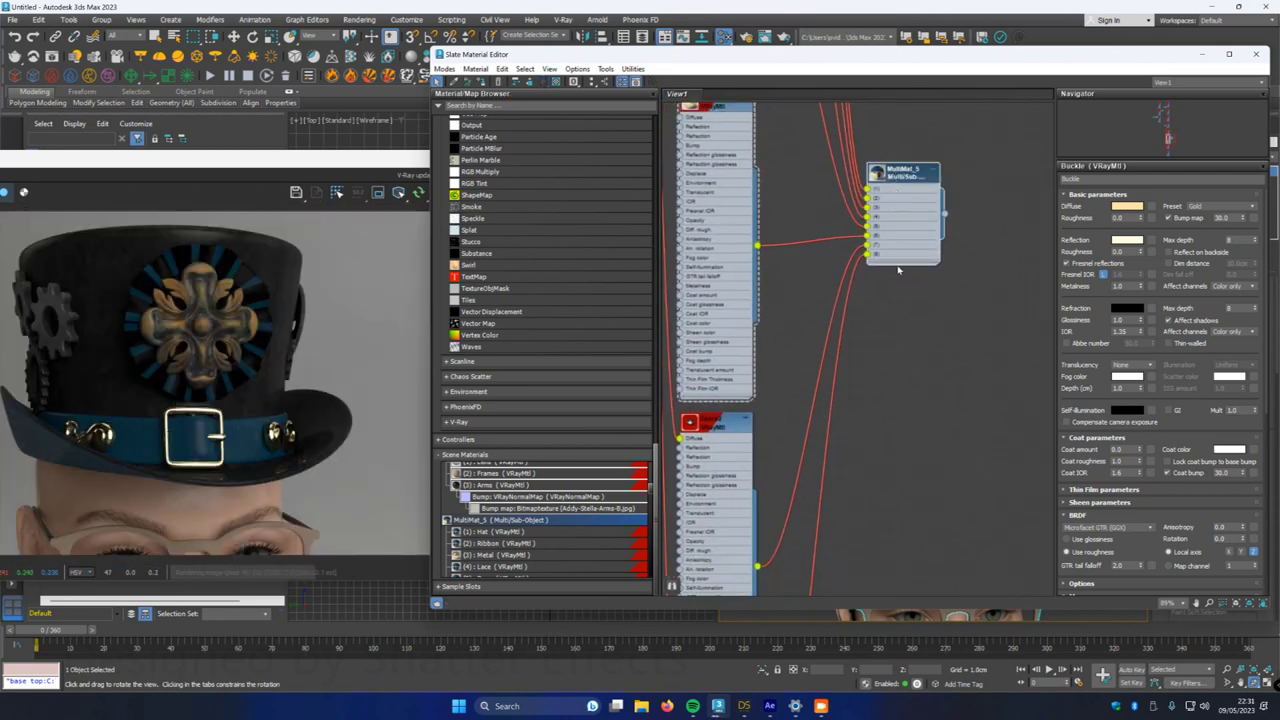
drag(893, 177, 915, 499)
middle_drag(812, 506, 878, 355)
mouse_move(914, 380)
mouse_down()
mouse_move(894, 383)
mouse_move(921, 376)
mouse_up()
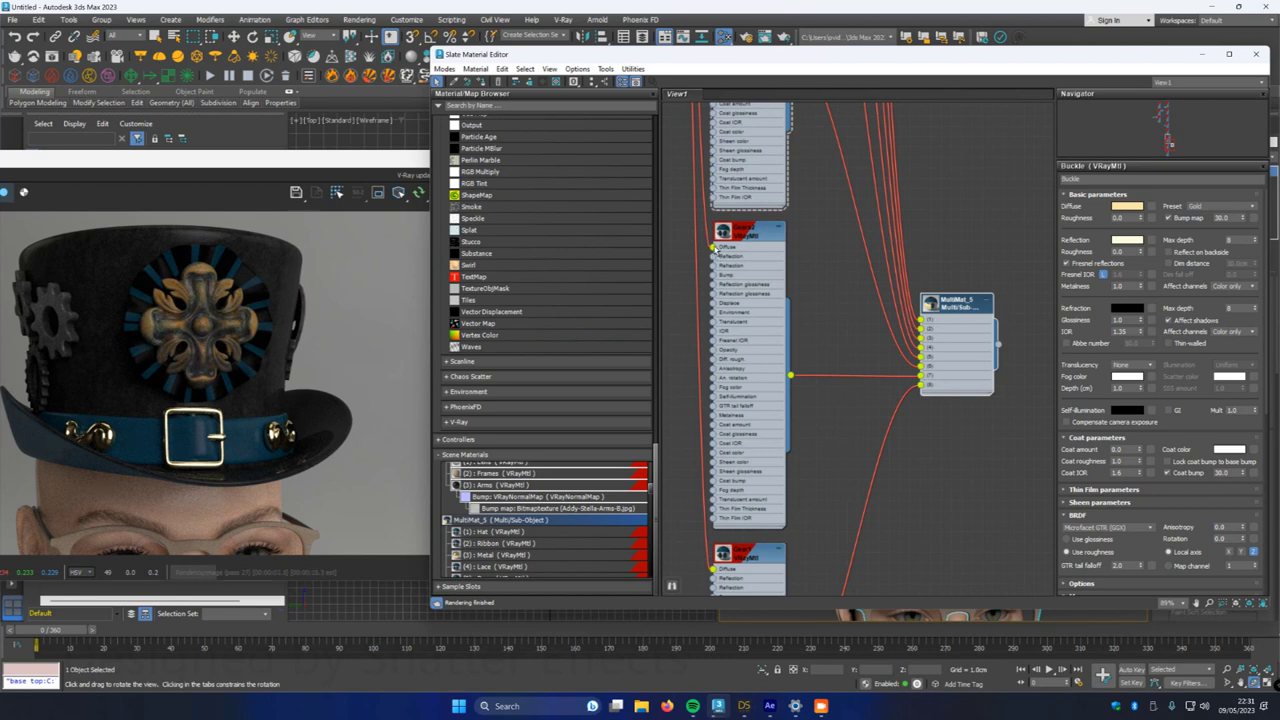
- Disconnect the Gears2 material's diffuse map and apply the Gold preset to the material
drag(713, 249, 704, 254)
double_click(746, 278)
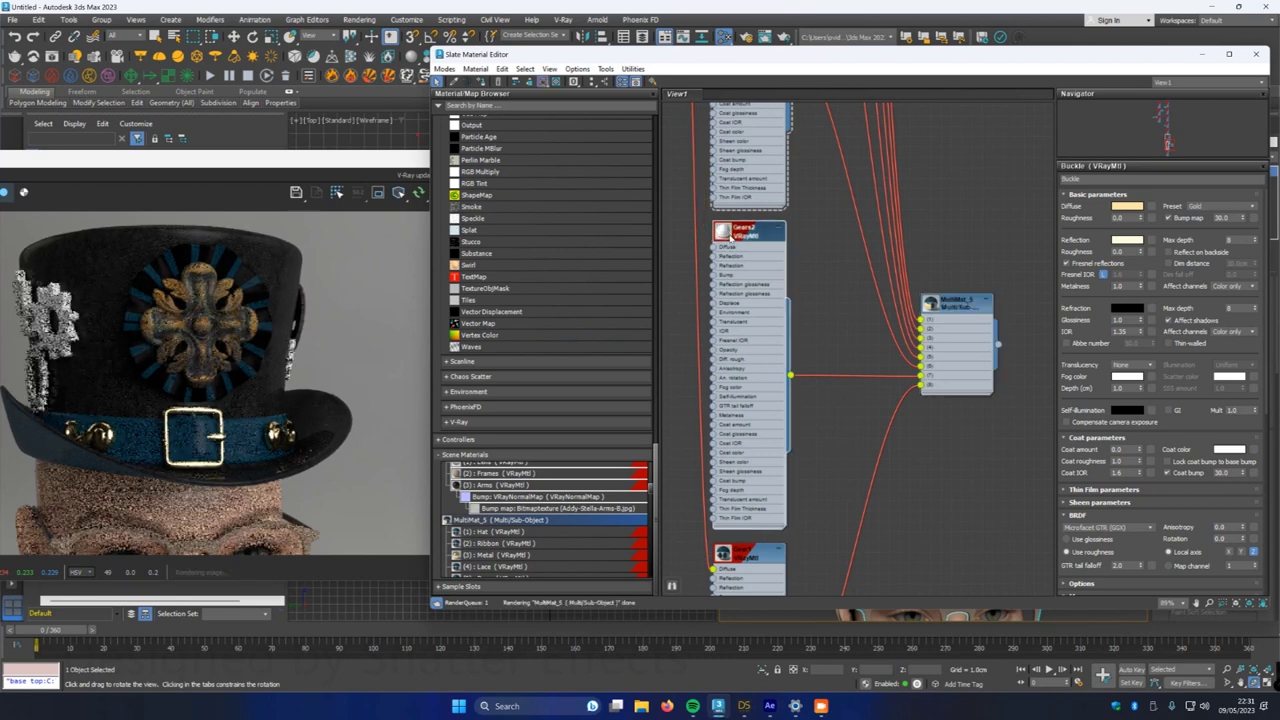
click(1212, 207)
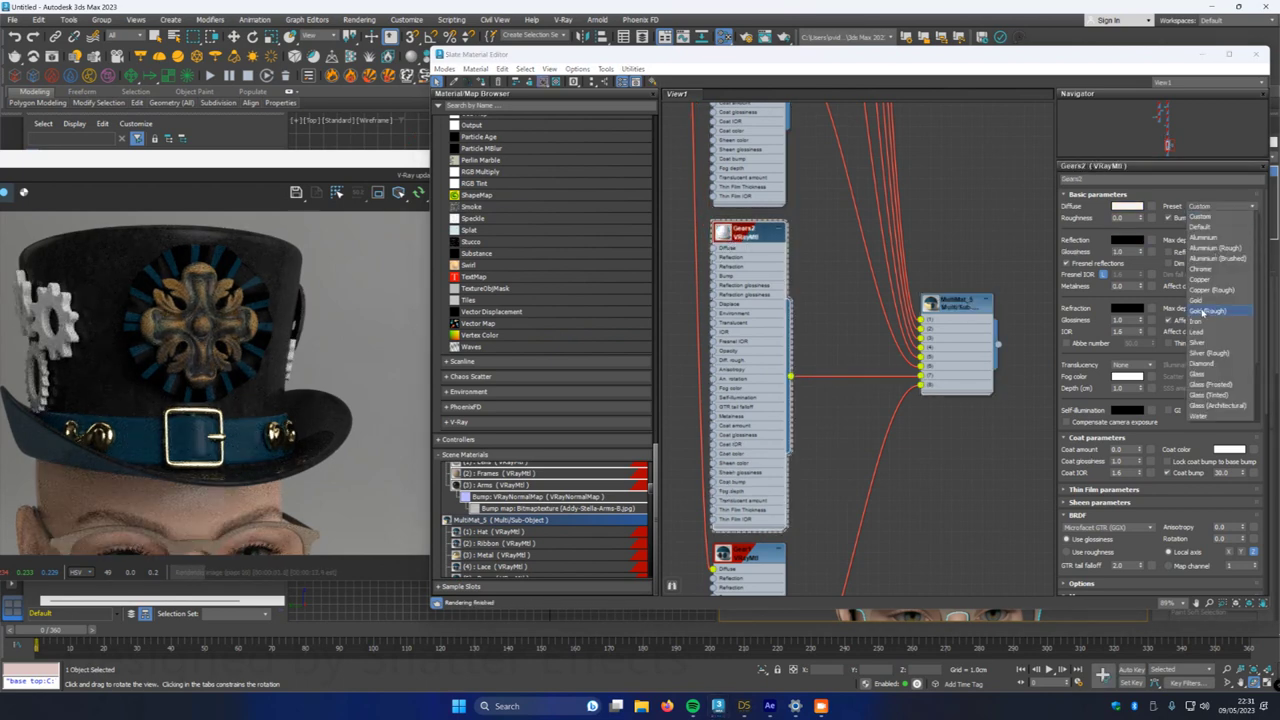
click(1196, 301)
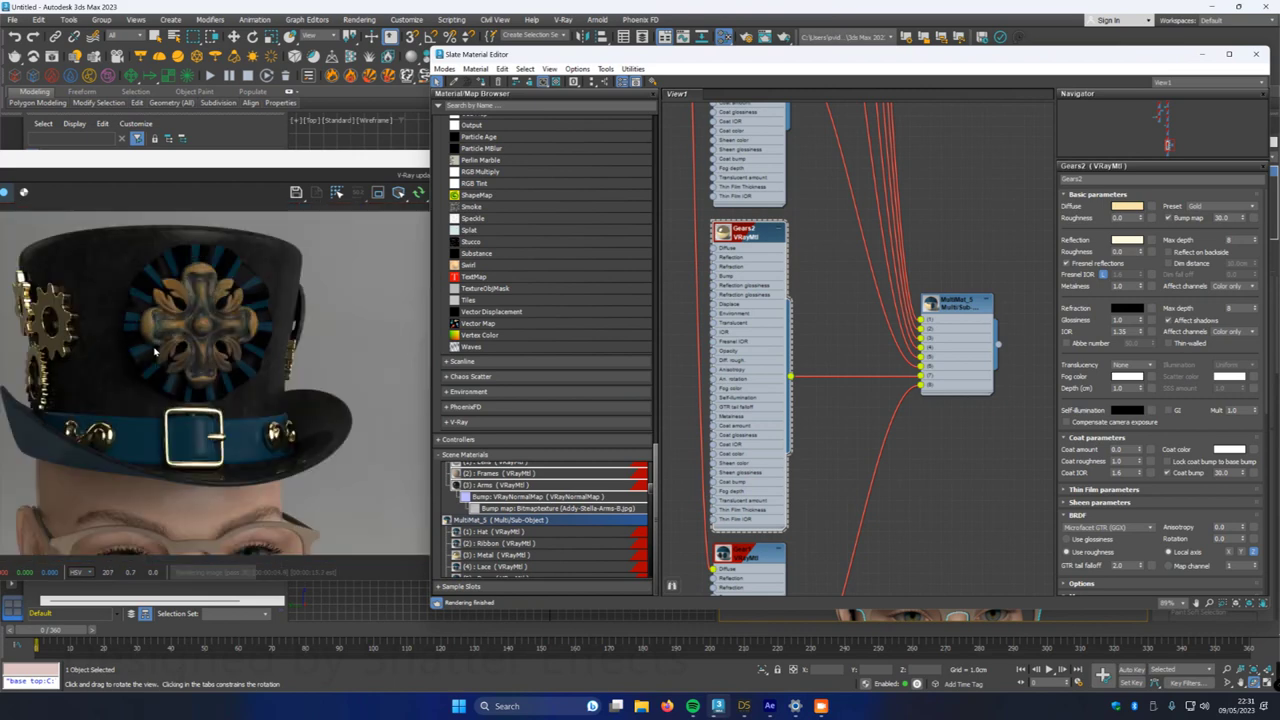
- Turn the view to the hat's side and briefly detach MultiMat_5's eighth sub-material to identify which part it covers
mouse_move(917, 392)
mouse_down()
mouse_move(895, 400)
mouse_move(920, 385)
mouse_up()
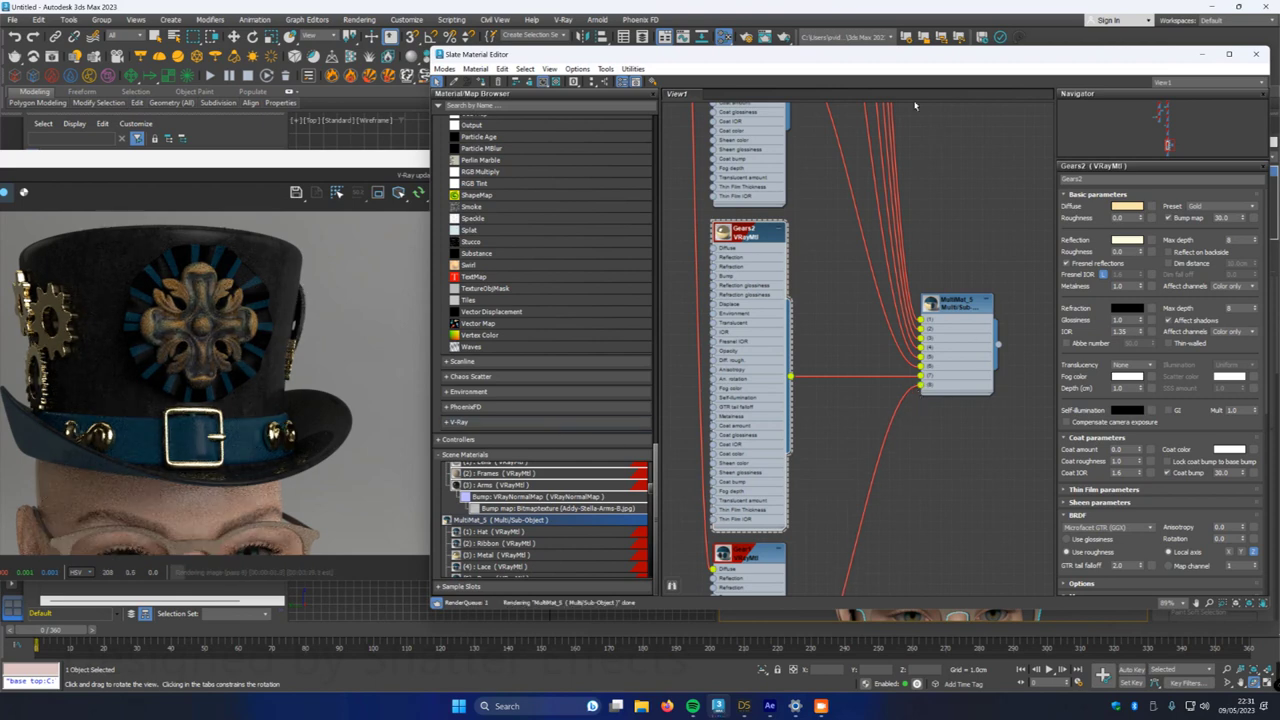
drag(917, 57, 579, 49)
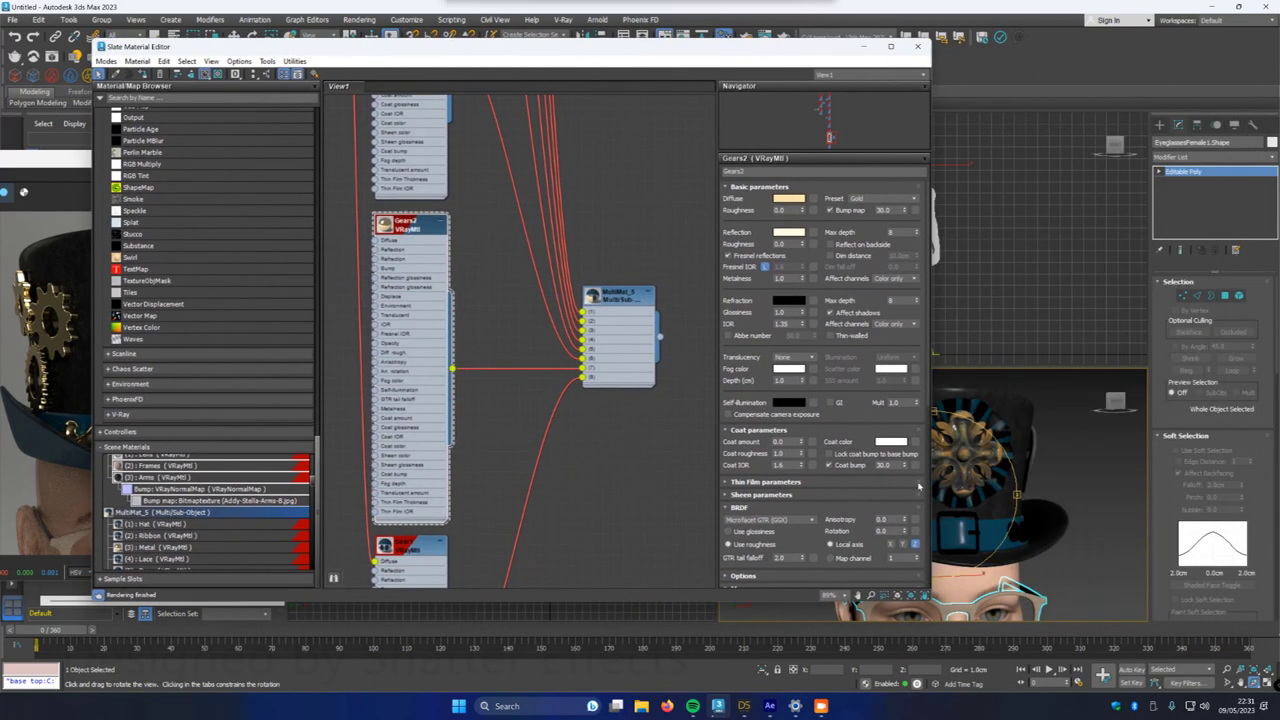
drag(964, 505, 1234, 508)
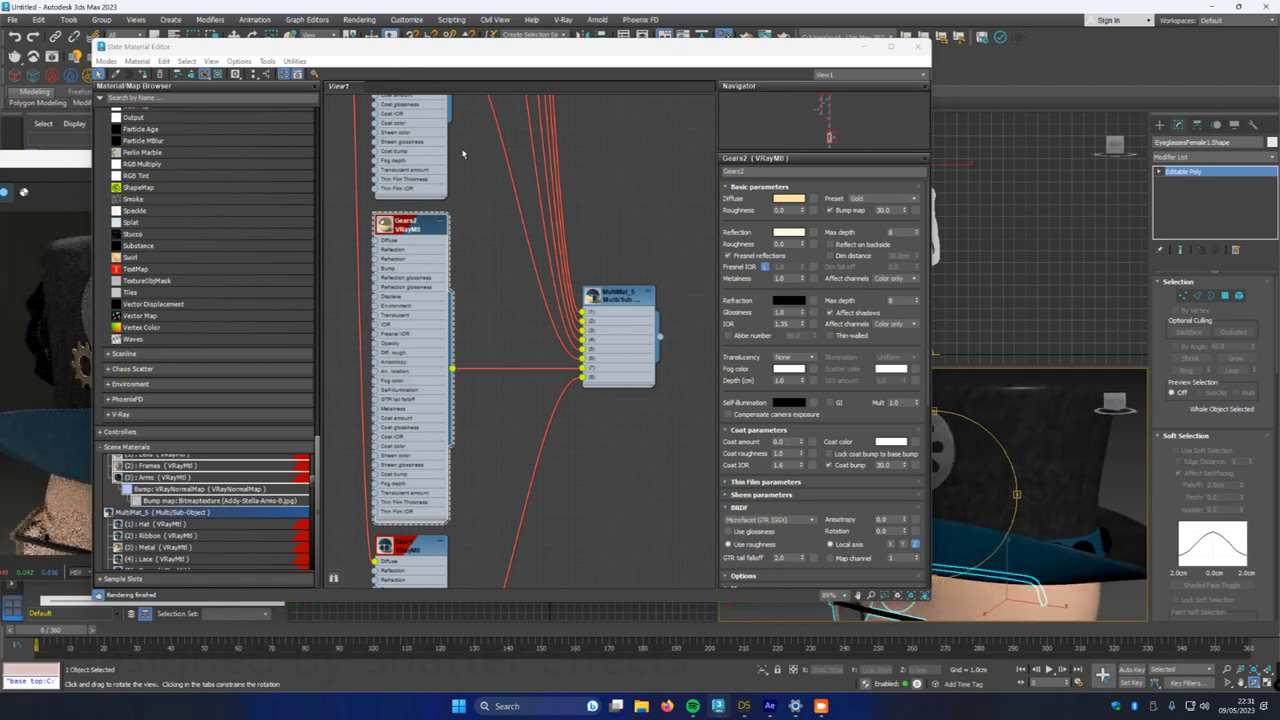
drag(470, 47, 843, 85)
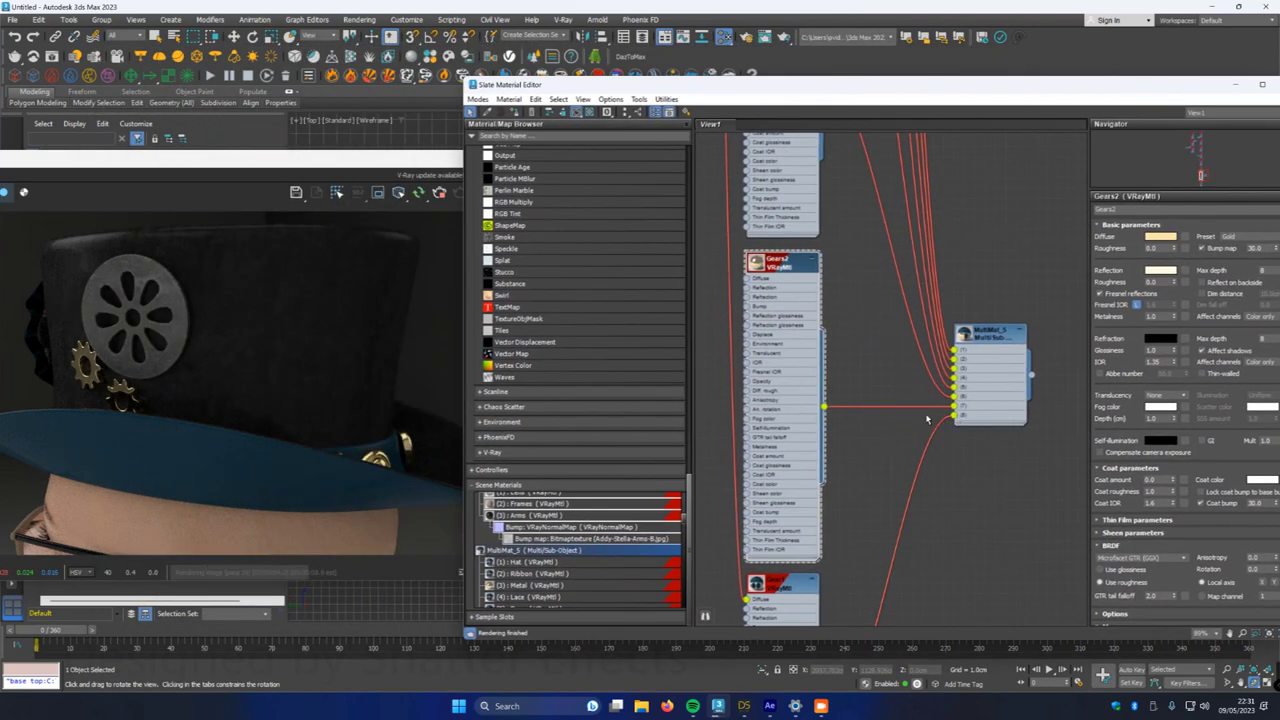
drag(955, 421, 955, 416)
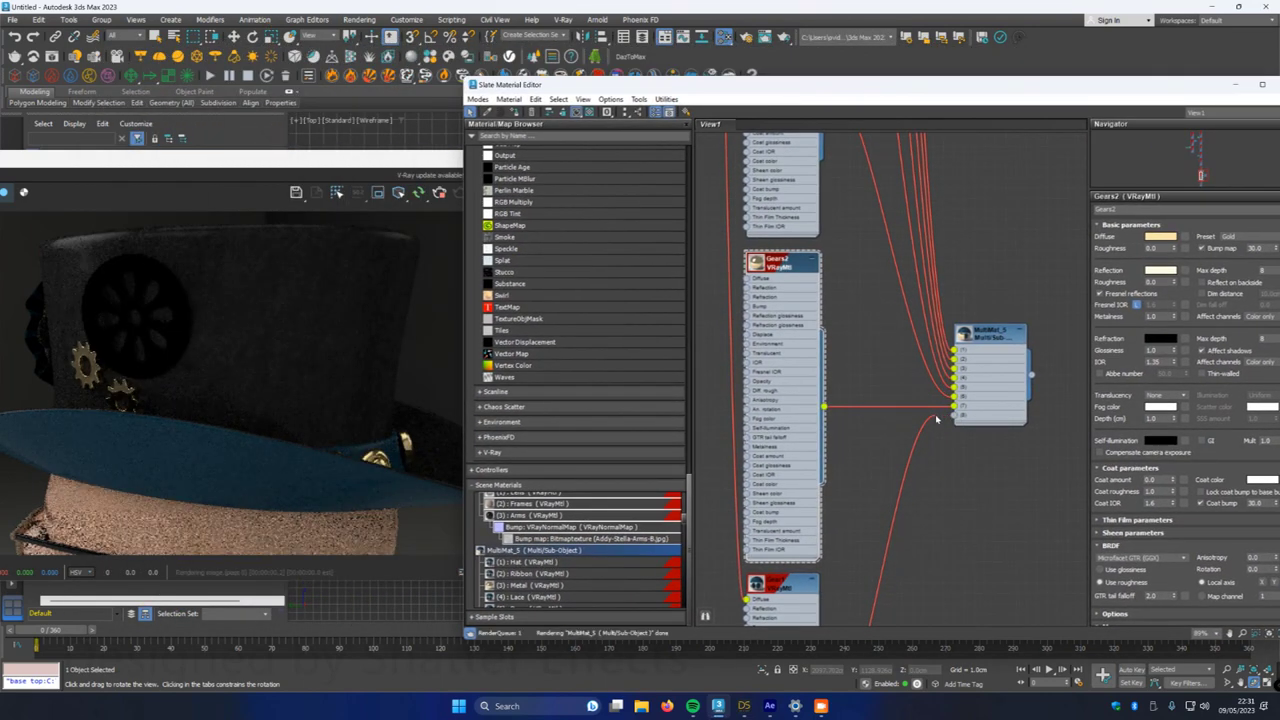
- Disconnect the diffuse map from Gear1, the eighth sub-material of MultiMat_5, and open the material's parameters
middle_drag(873, 461, 878, 265)
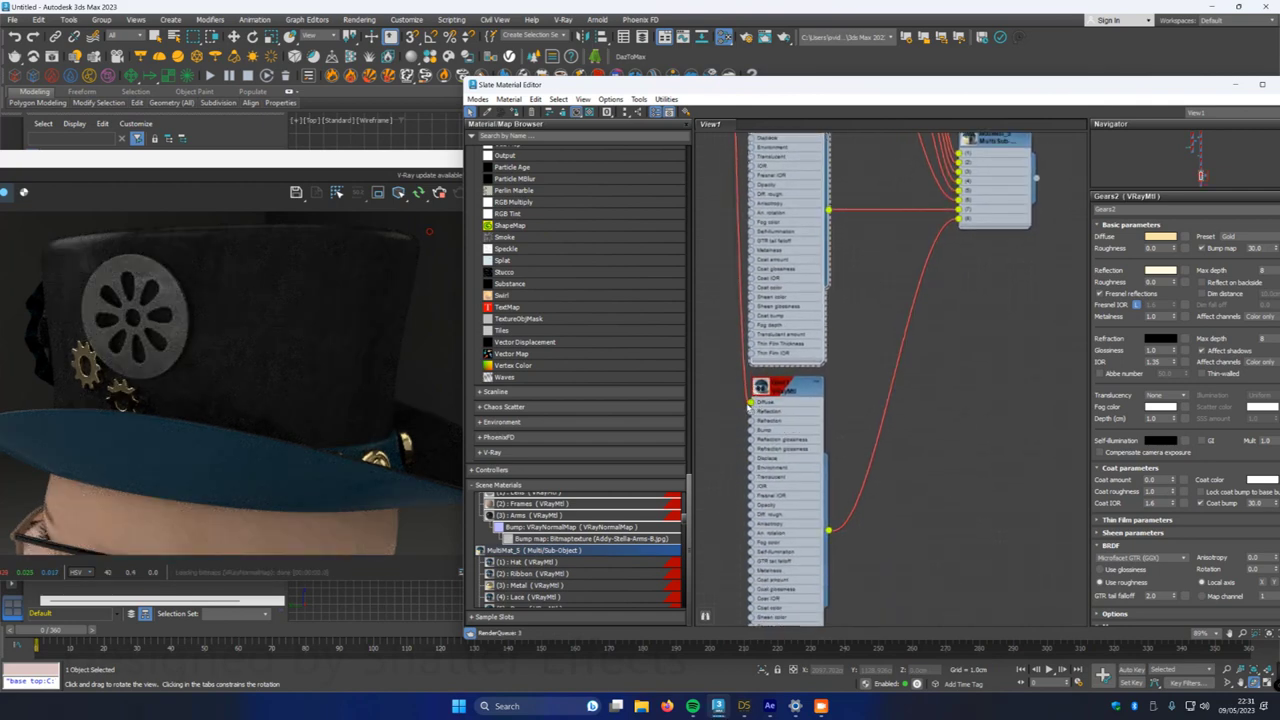
drag(752, 403, 733, 402)
click(778, 390)
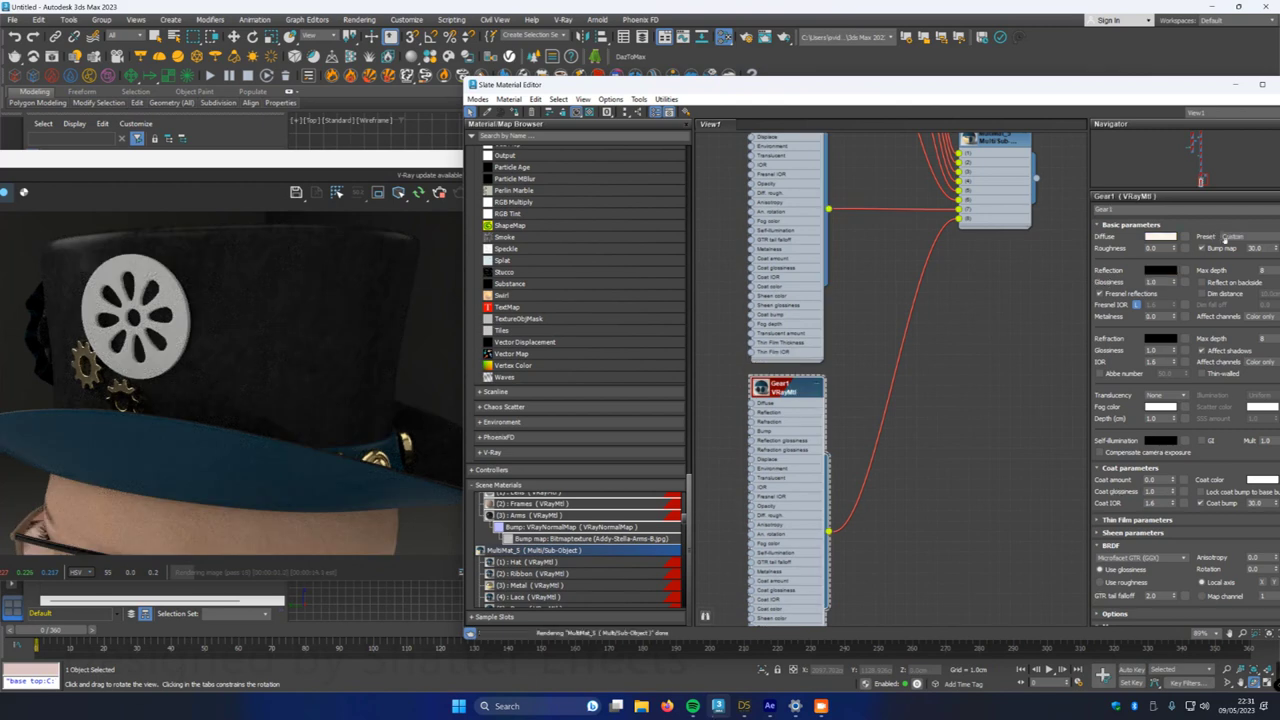
- Try the Silver preset on the Gear1 material and check the large round gear up close in the render
click(1235, 237)
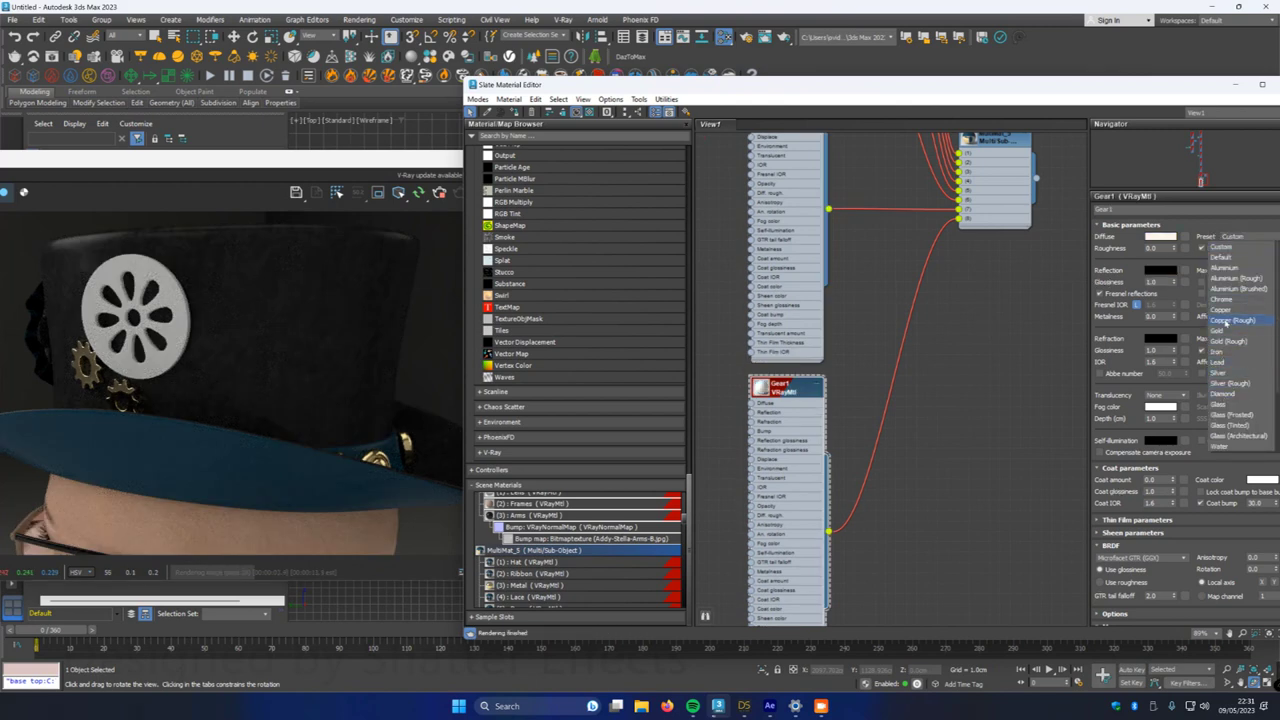
click(1218, 372)
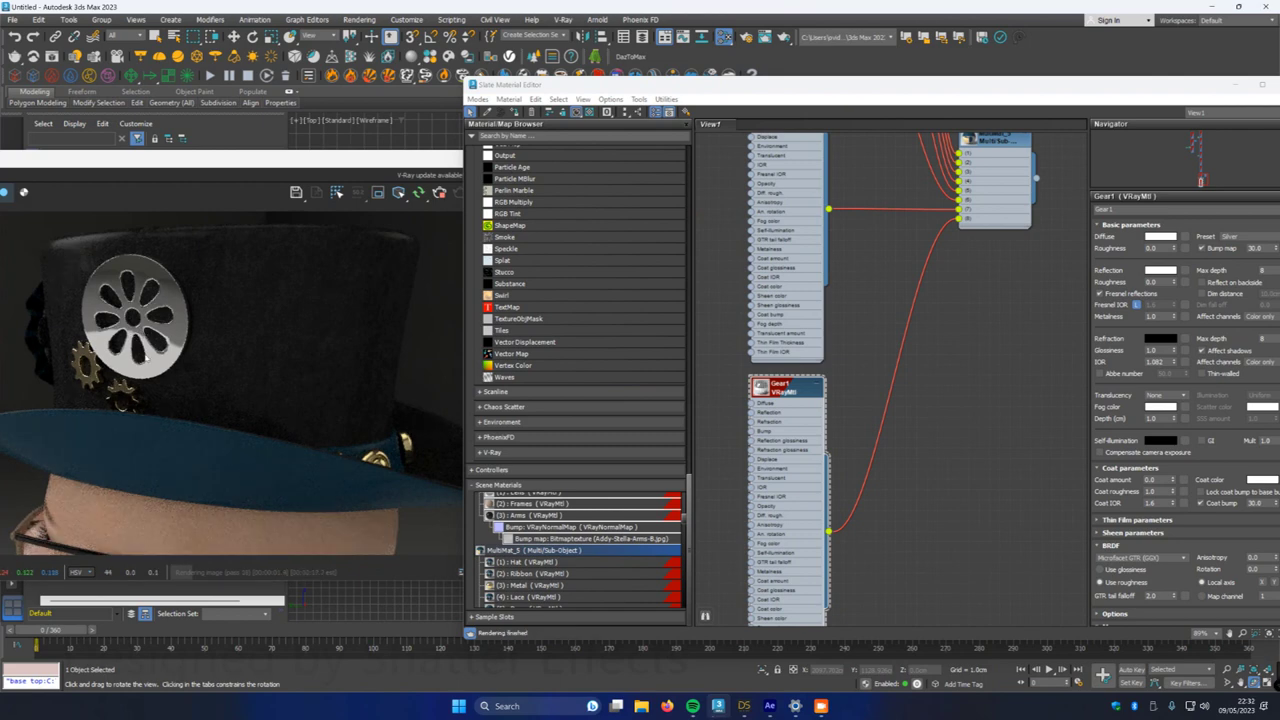
scroll(145, 355, down, 3)
scroll(145, 355, up, 5)
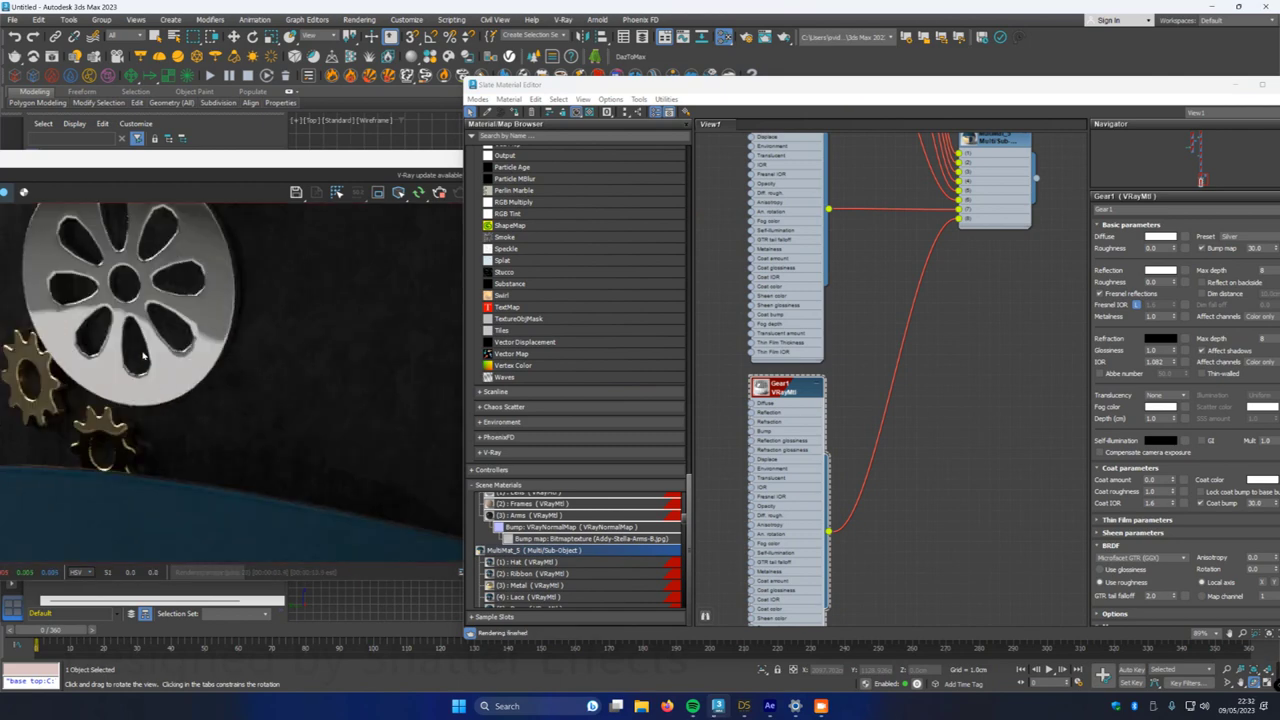
scroll(145, 355, down, 4)
scroll(145, 355, up, 3)
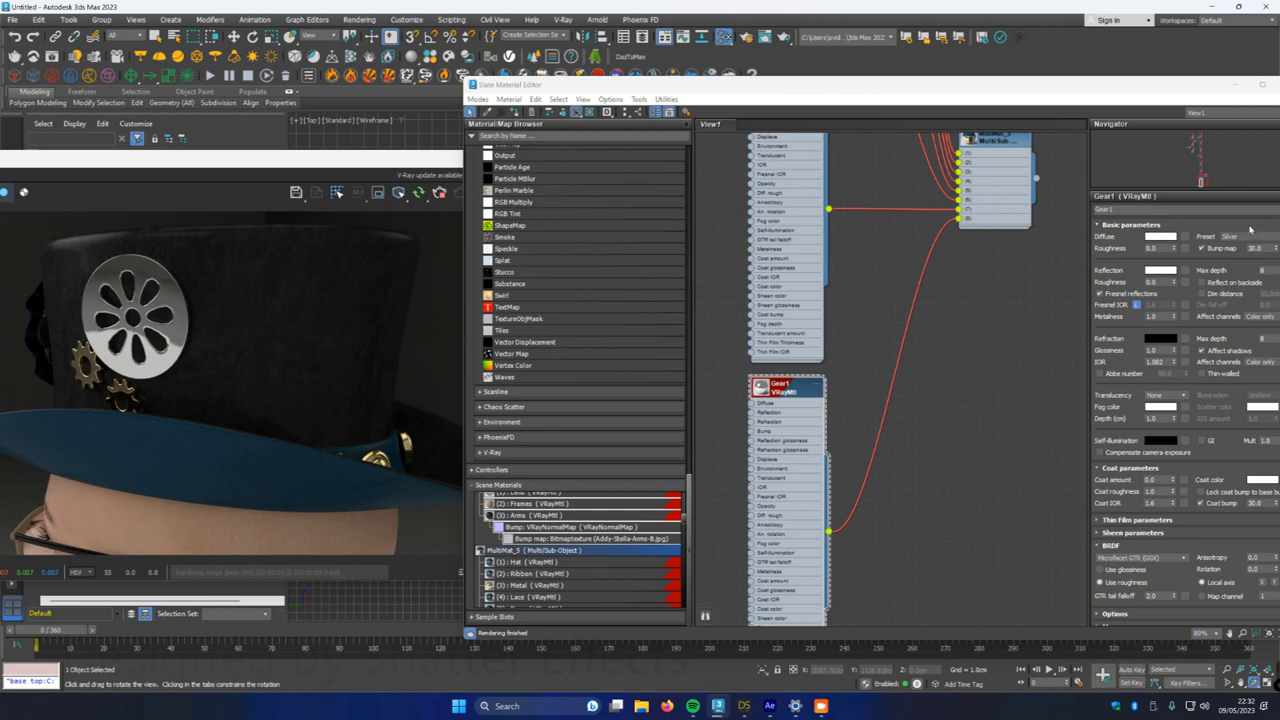
- Apply the Gold preset to the Gear1 material and check the large gear on the hat in the render
click(1240, 237)
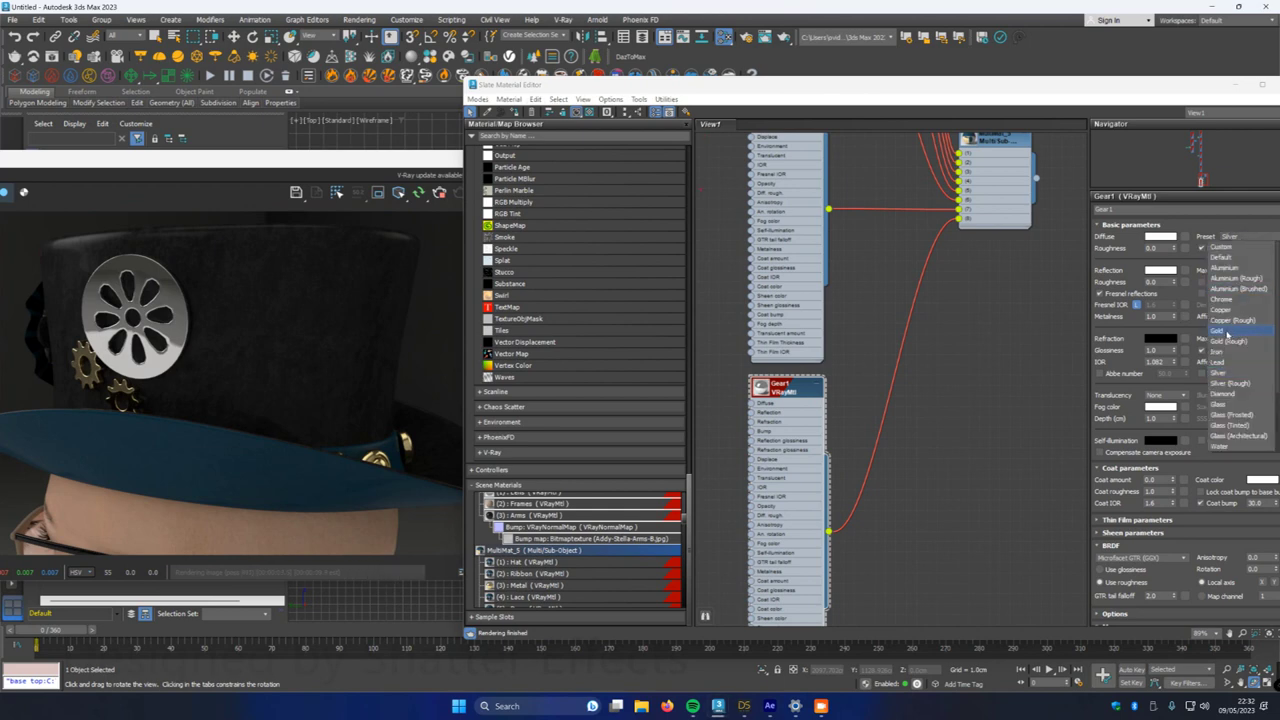
click(1226, 331)
scroll(204, 364, down, 2)
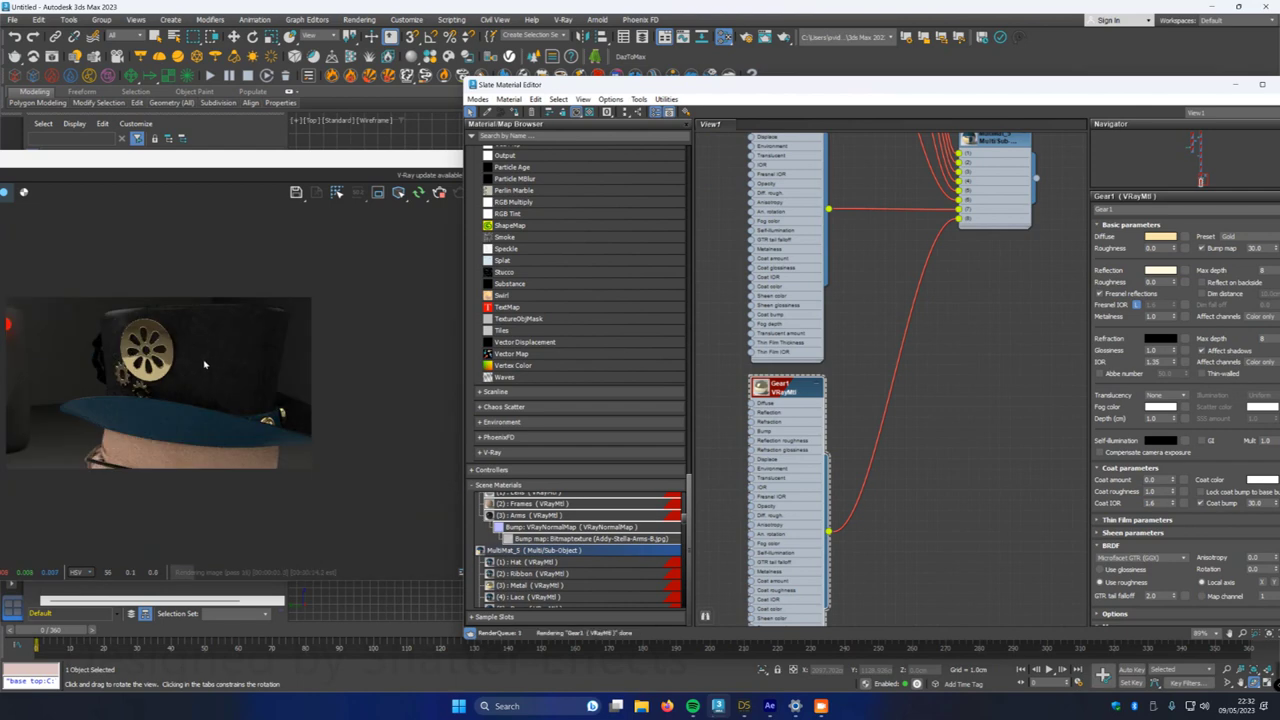
scroll(204, 364, up, 3)
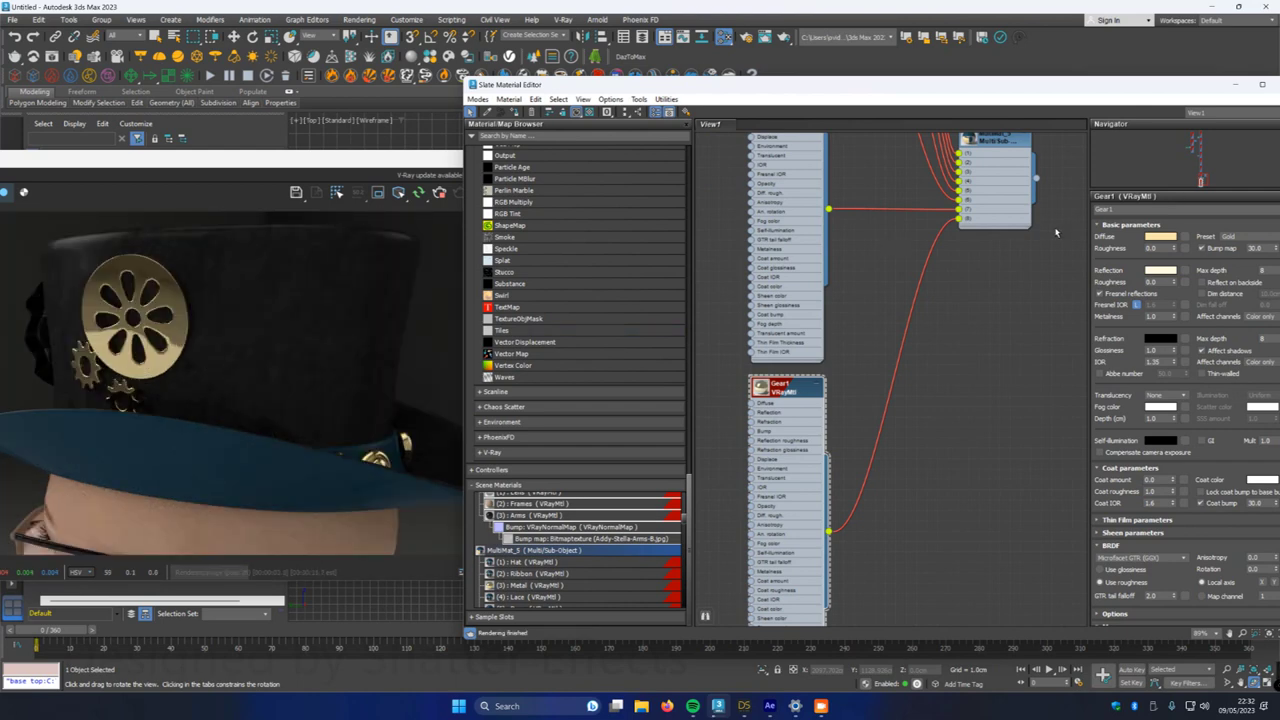
- Close the material editor and frame the character's head and shoulders at a slight angle in the perspective view
scroll(985, 261, down, 5)
drag(1010, 95, 603, 152)
alt+middle_drag(971, 493, 1069, 486)
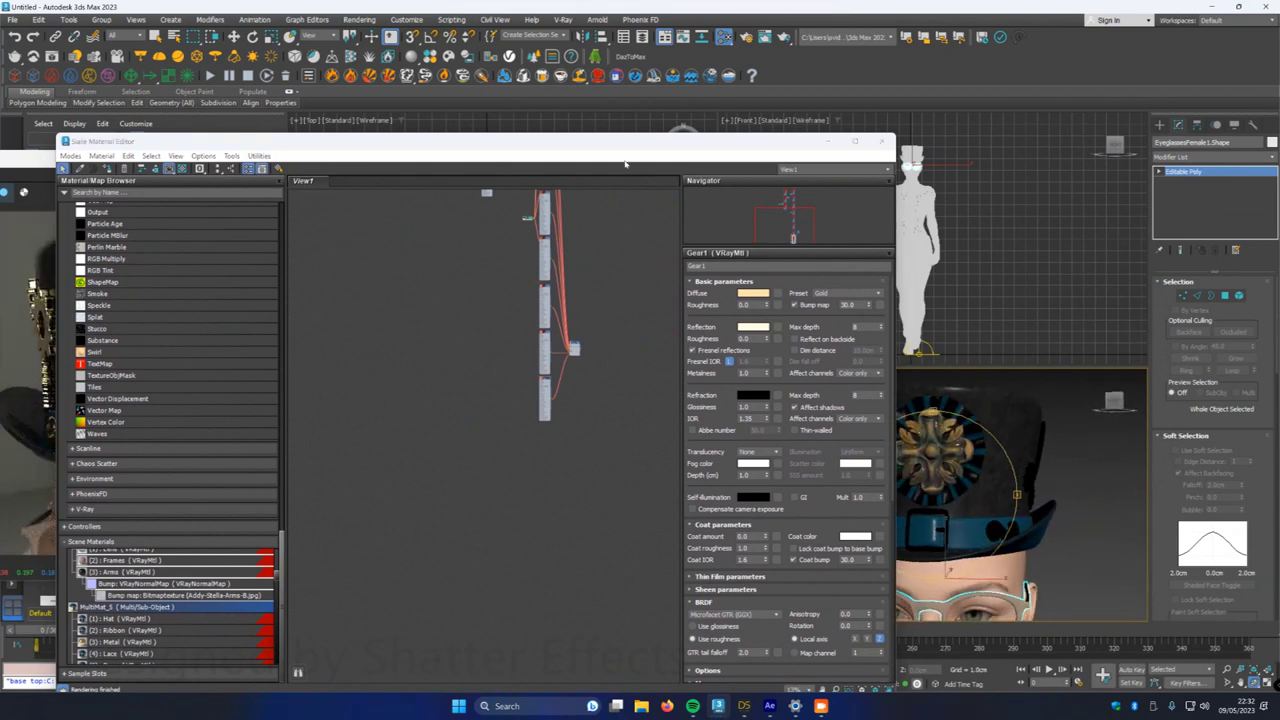
drag(570, 147, 700, 25)
mouse_move(1061, 490)
alt+middle_down()
mouse_move(1057, 401)
mouse_move(1065, 488)
mouse_move(1042, 489)
alt+middle_up()
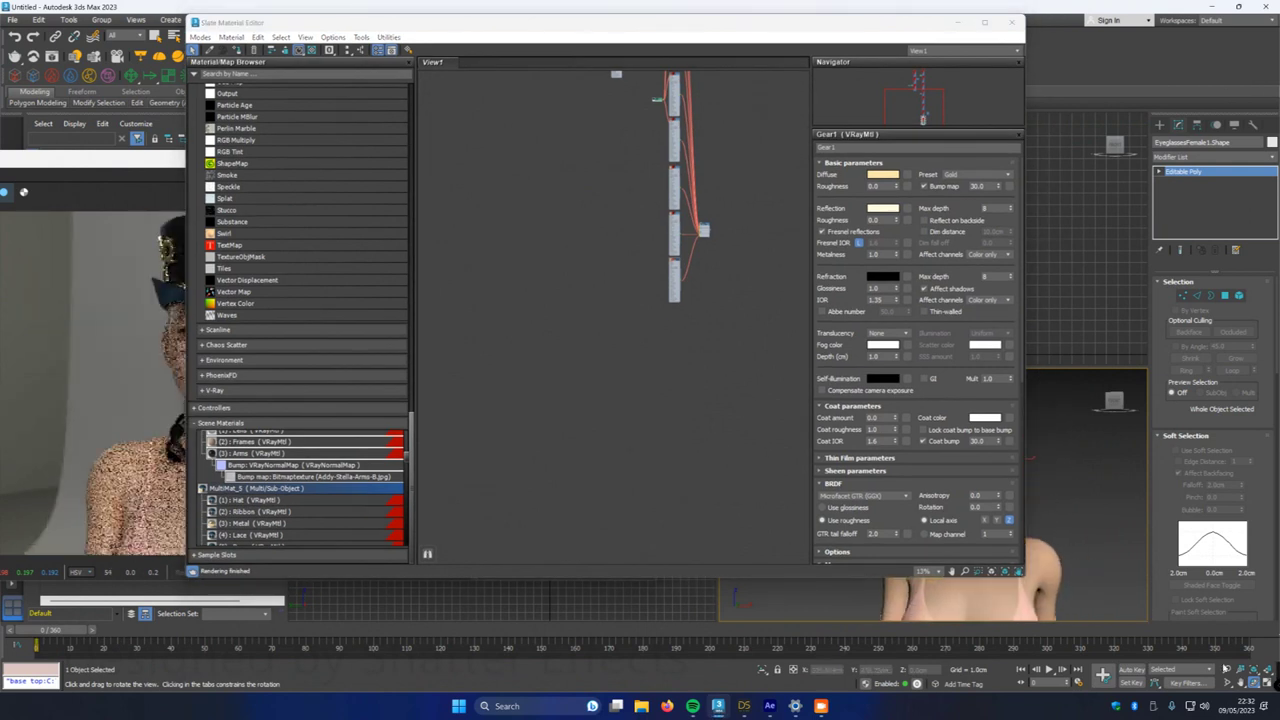
alt+middle_drag(1068, 563, 1062, 533)
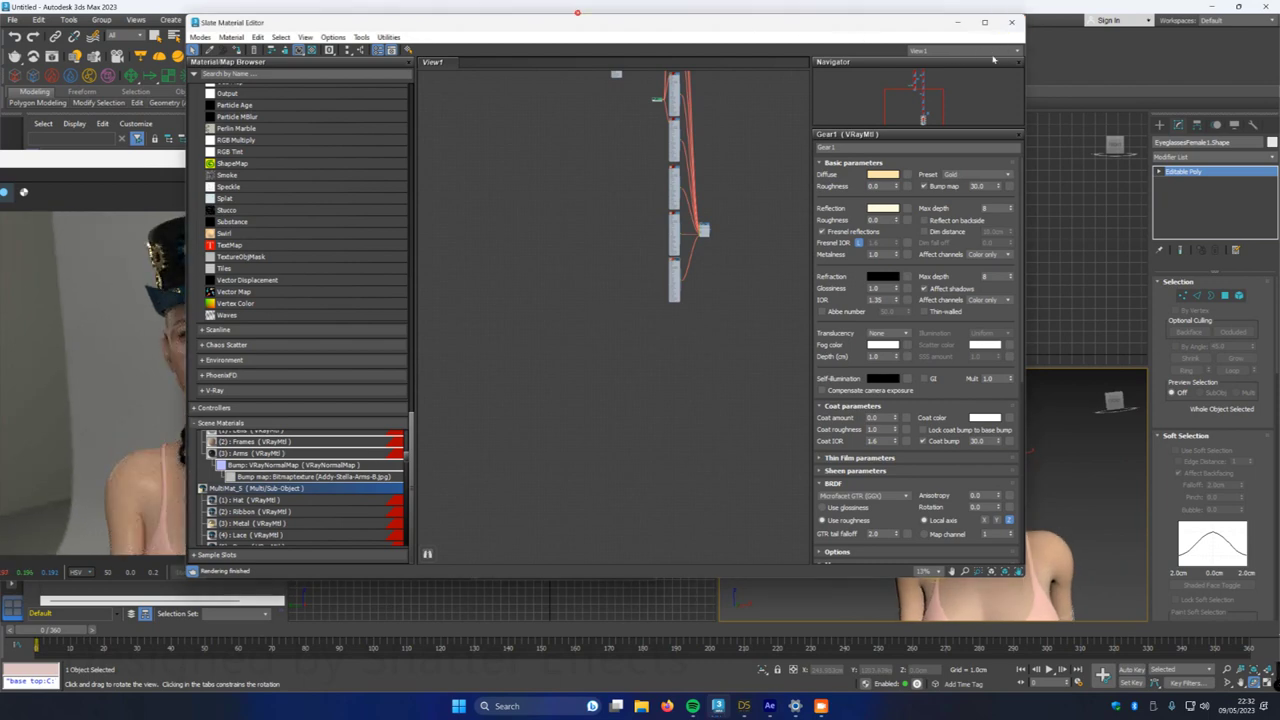
click(1011, 22)
drag(903, 514, 926, 508)
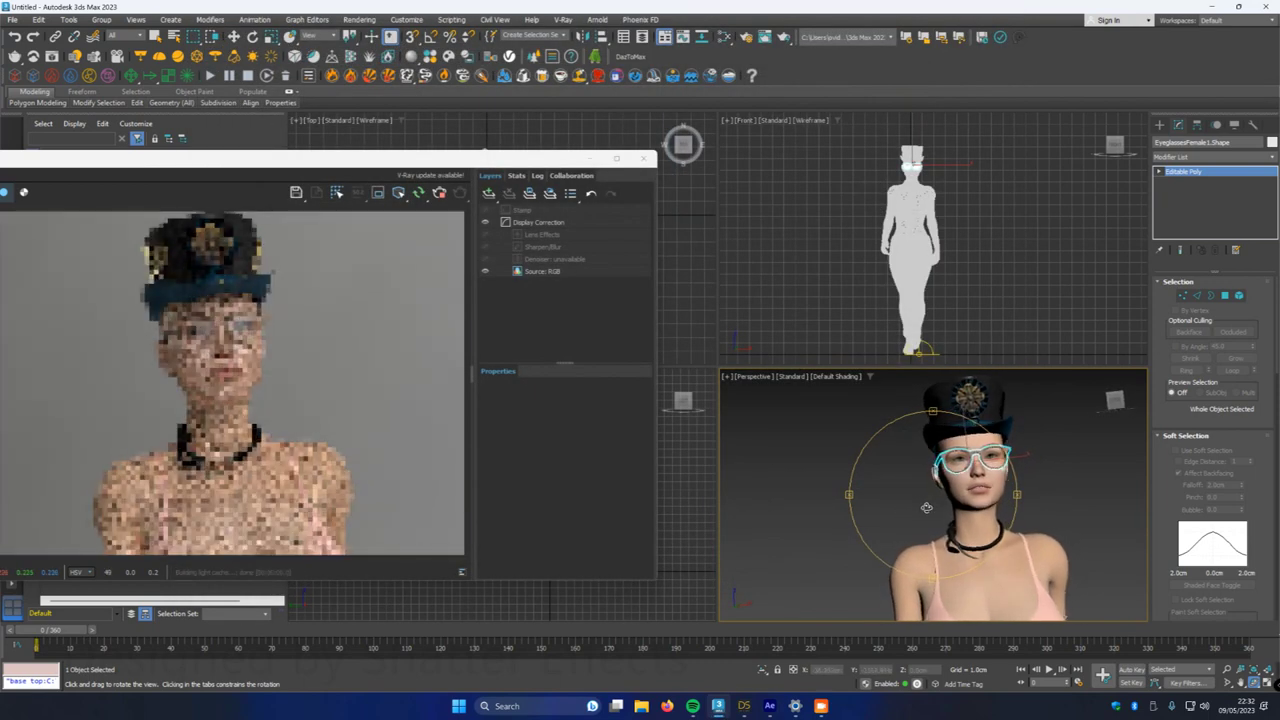
mouse_move(945, 510)
alt+middle_down()
mouse_move(923, 488)
mouse_move(943, 488)
alt+middle_up()
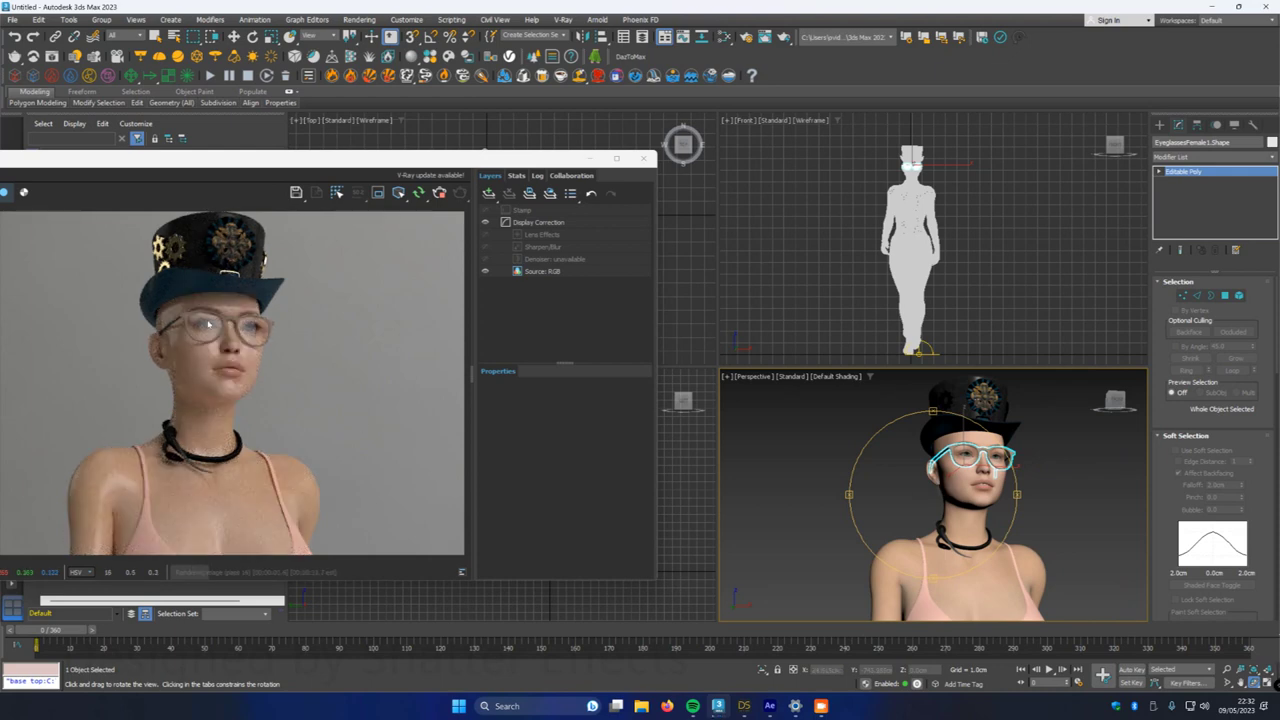
- Examine the character's glasses, eyes and face up close in the render
scroll(208, 324, up, 3)
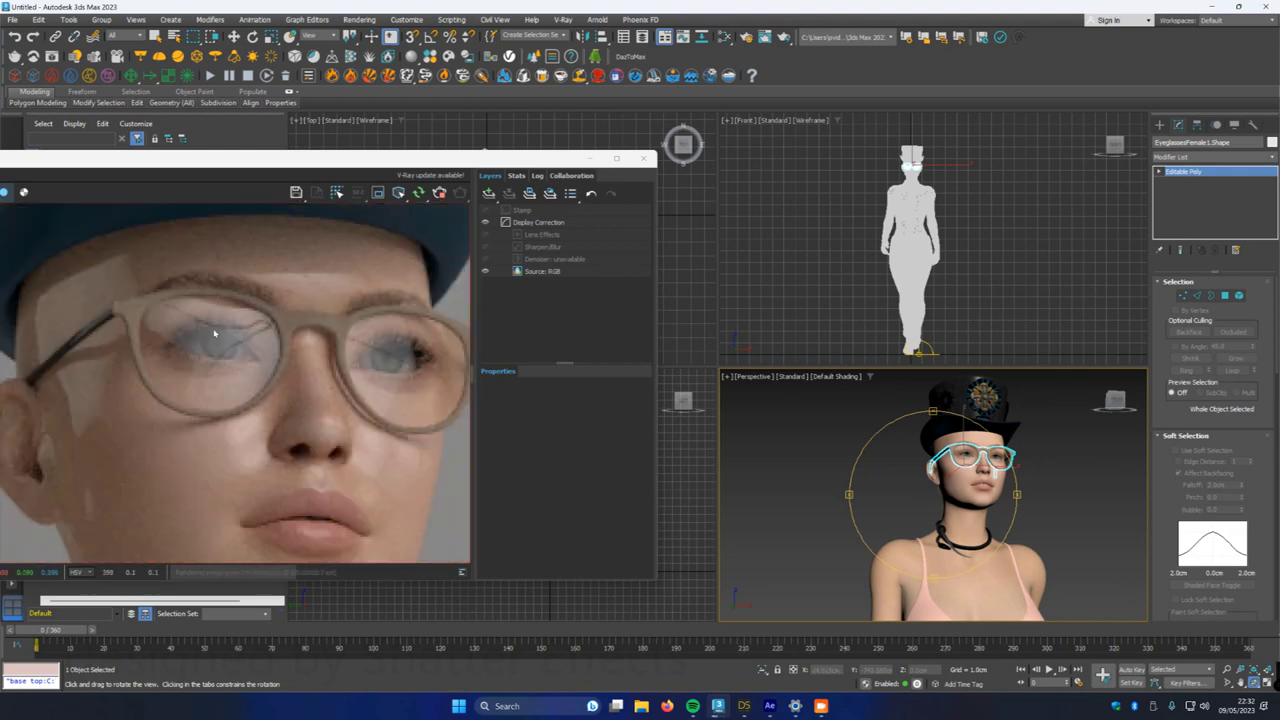
scroll(214, 333, down, 3)
scroll(214, 262, down, 2)
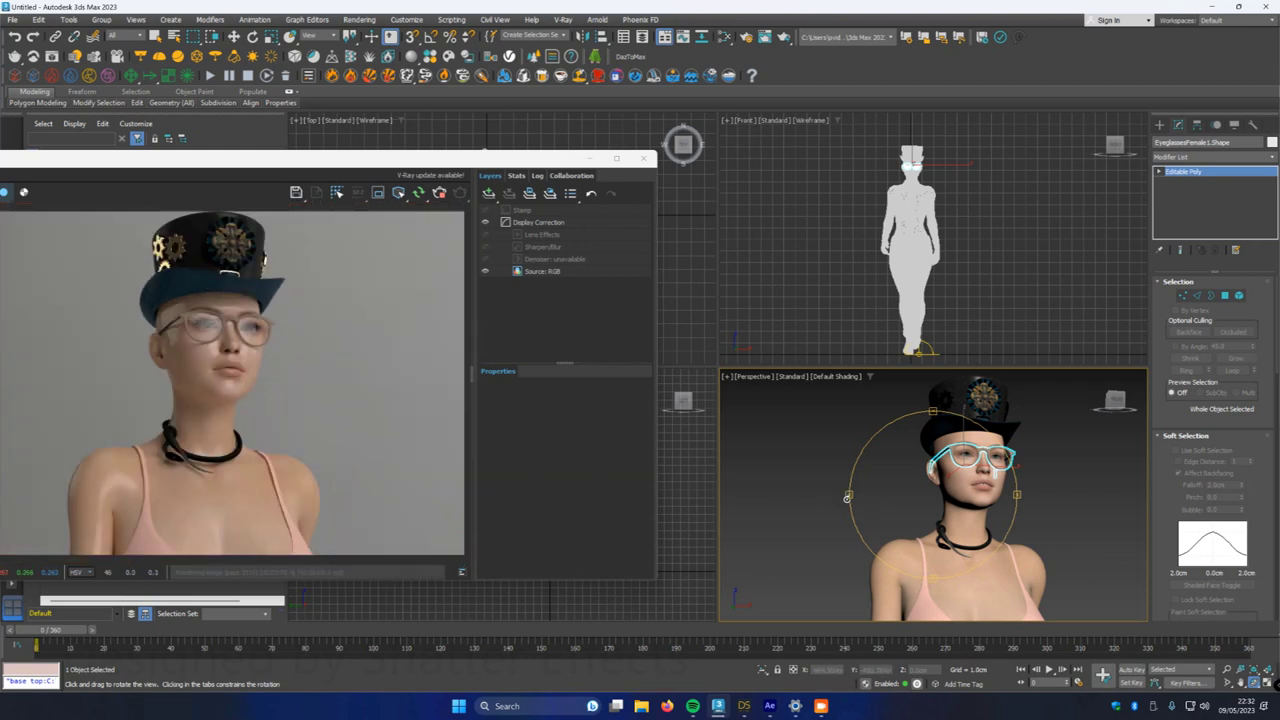
scroll(948, 541, up, 2)
scroll(948, 541, down, 2)
scroll(972, 472, up, 2)
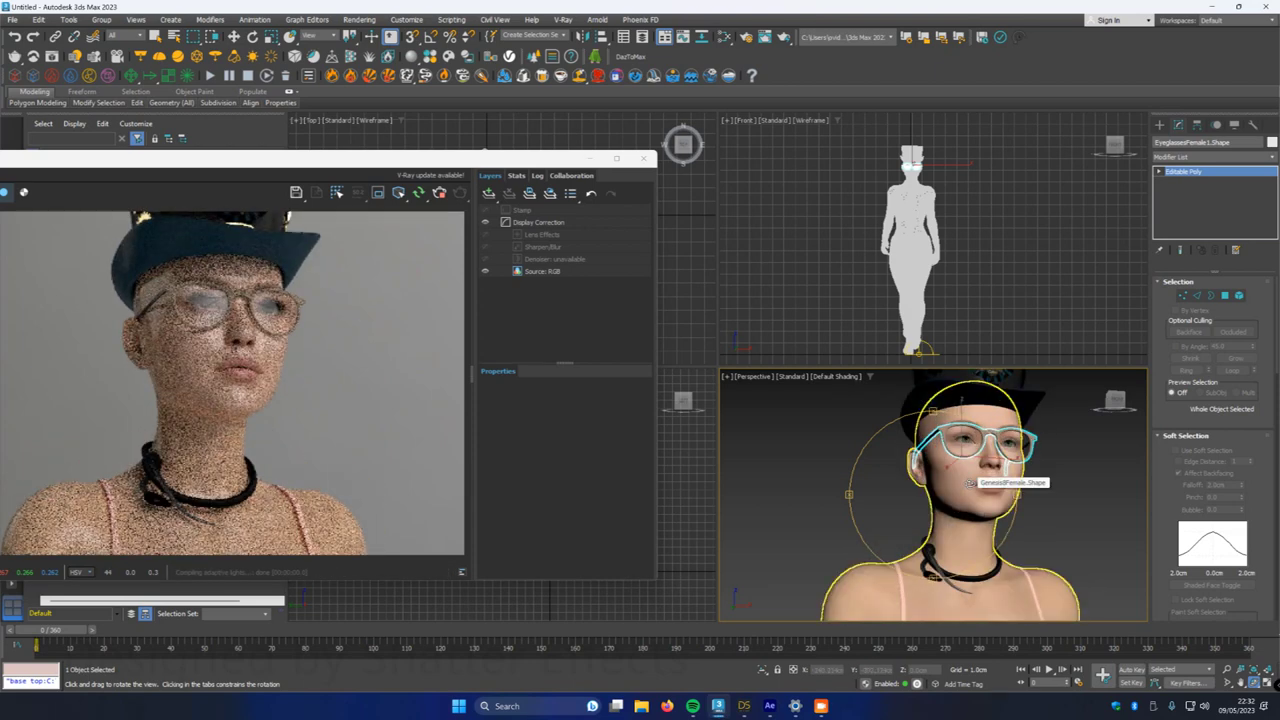
scroll(974, 467, down, 2)
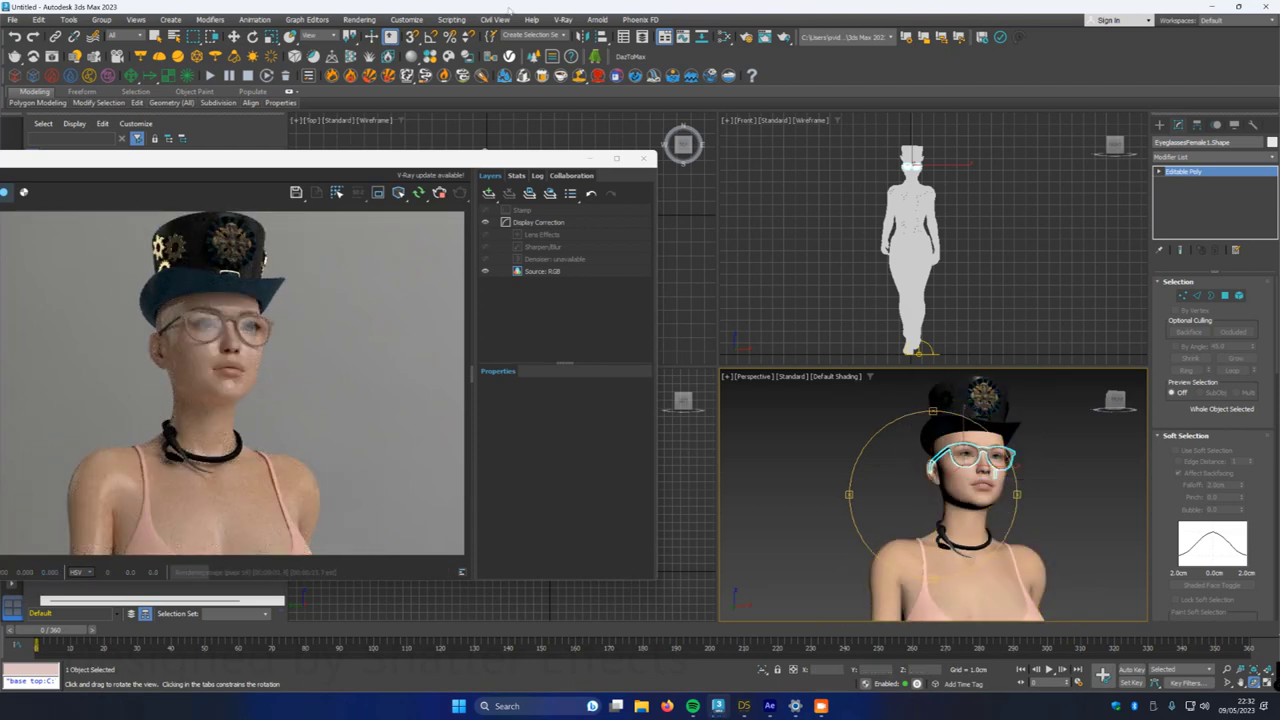
- Reopen the material editor and add the scene material MultiMat_10 to the node view as an instance, in empty space
key(m)
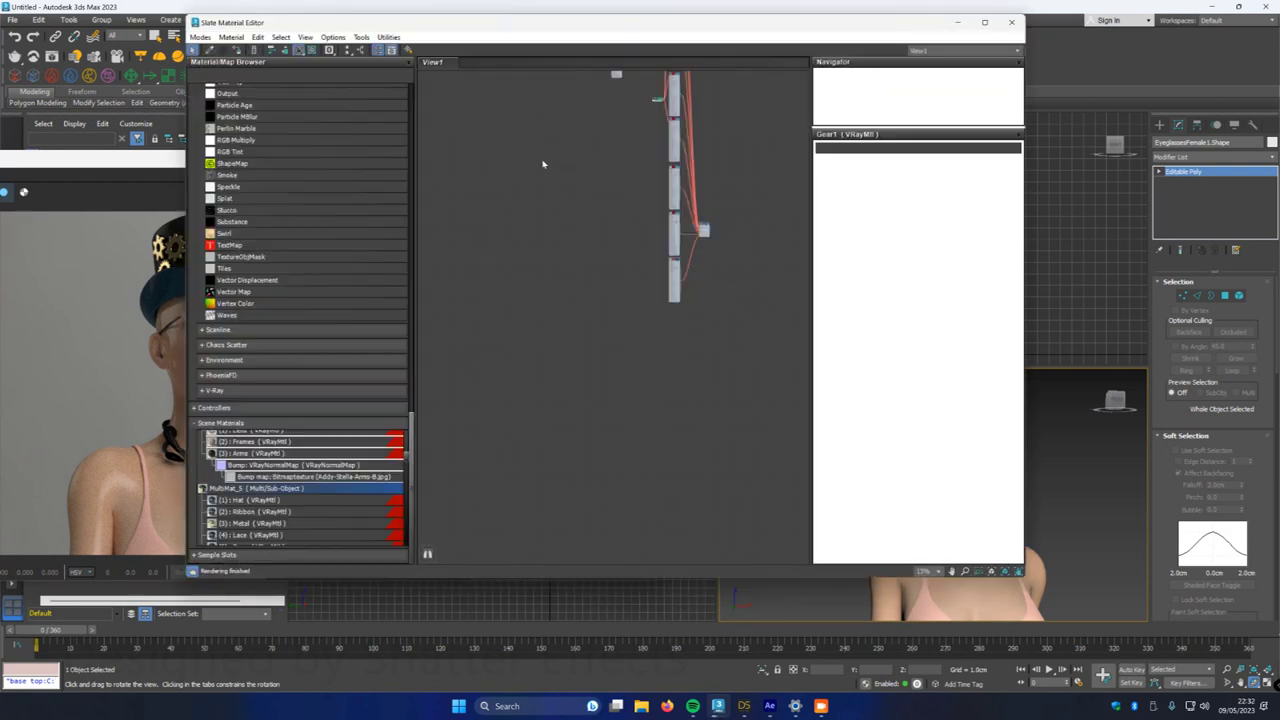
drag(406, 456, 410, 440)
scroll(237, 480, down, 1)
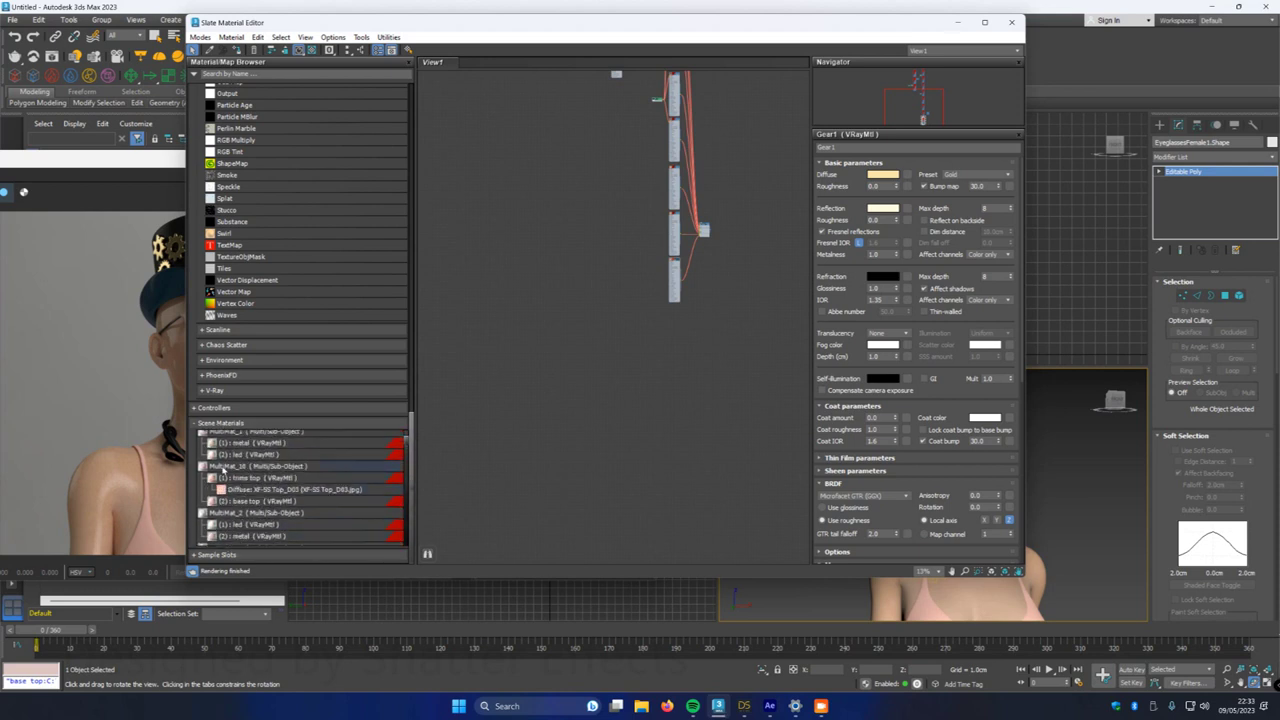
click(357, 467)
drag(526, 462, 526, 461)
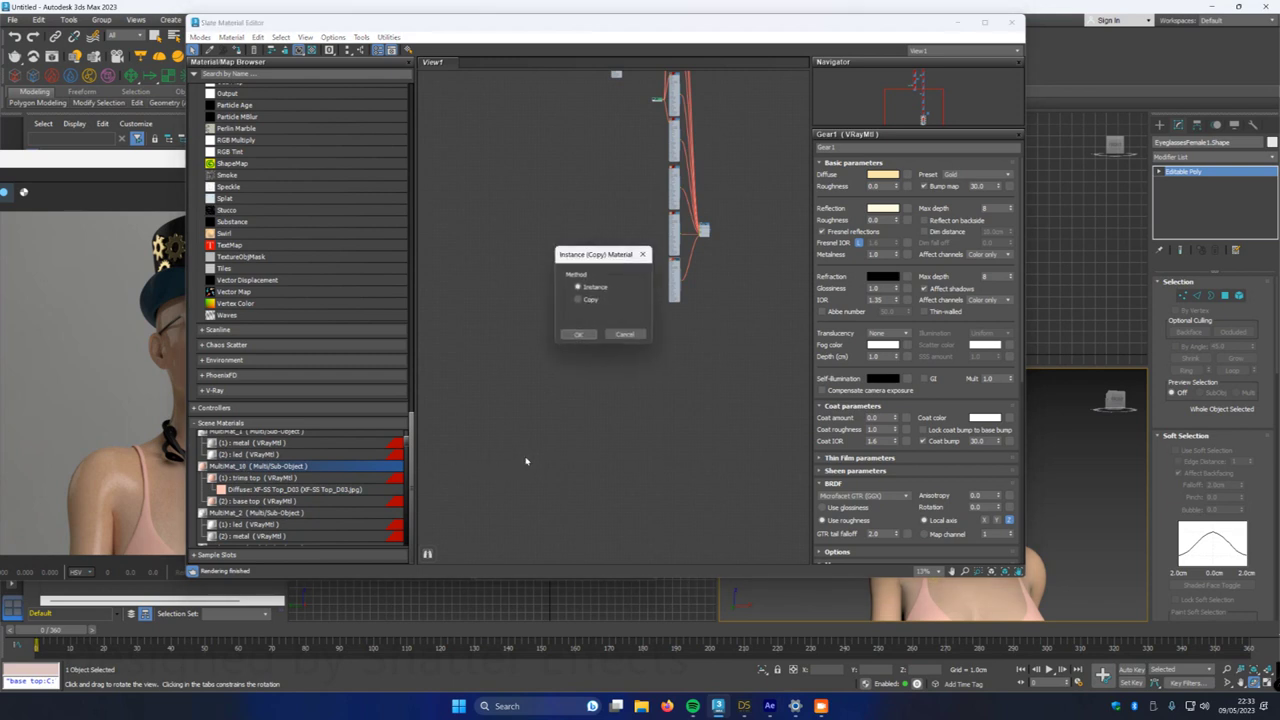
click(577, 335)
middle_drag(474, 480, 517, 280)
scroll(534, 313, up, 5)
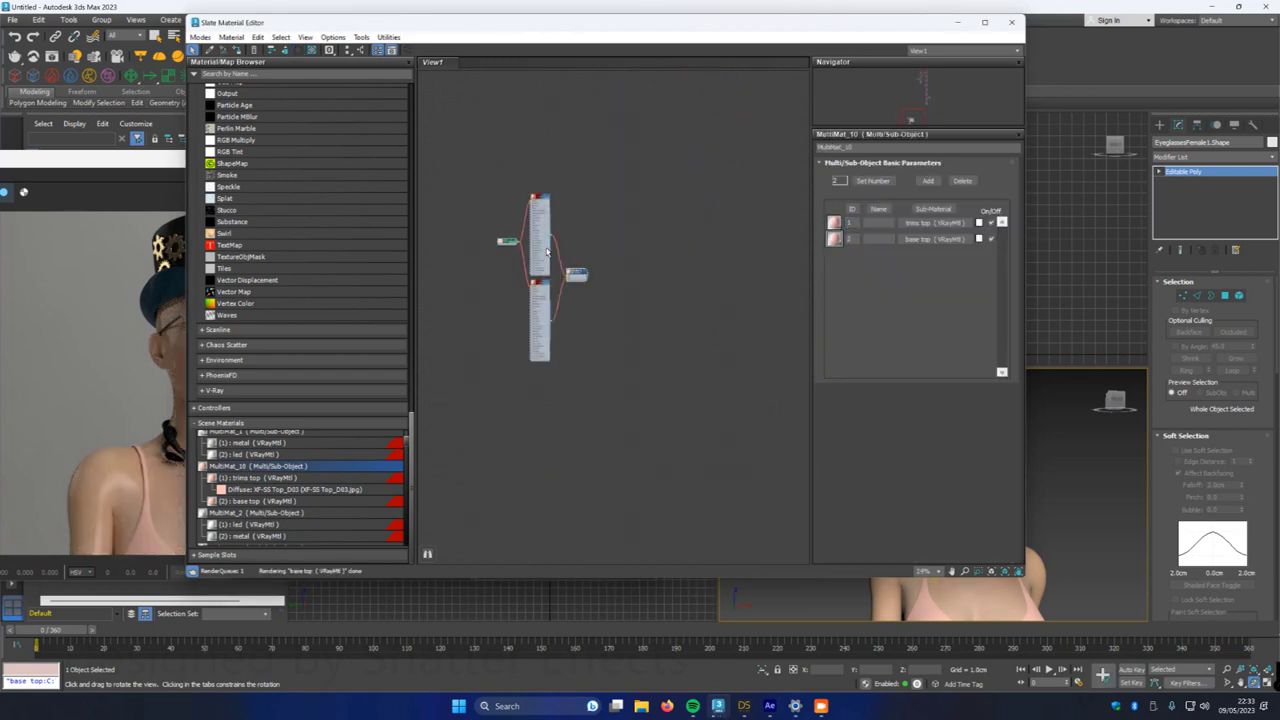
scroll(524, 316, down, 2)
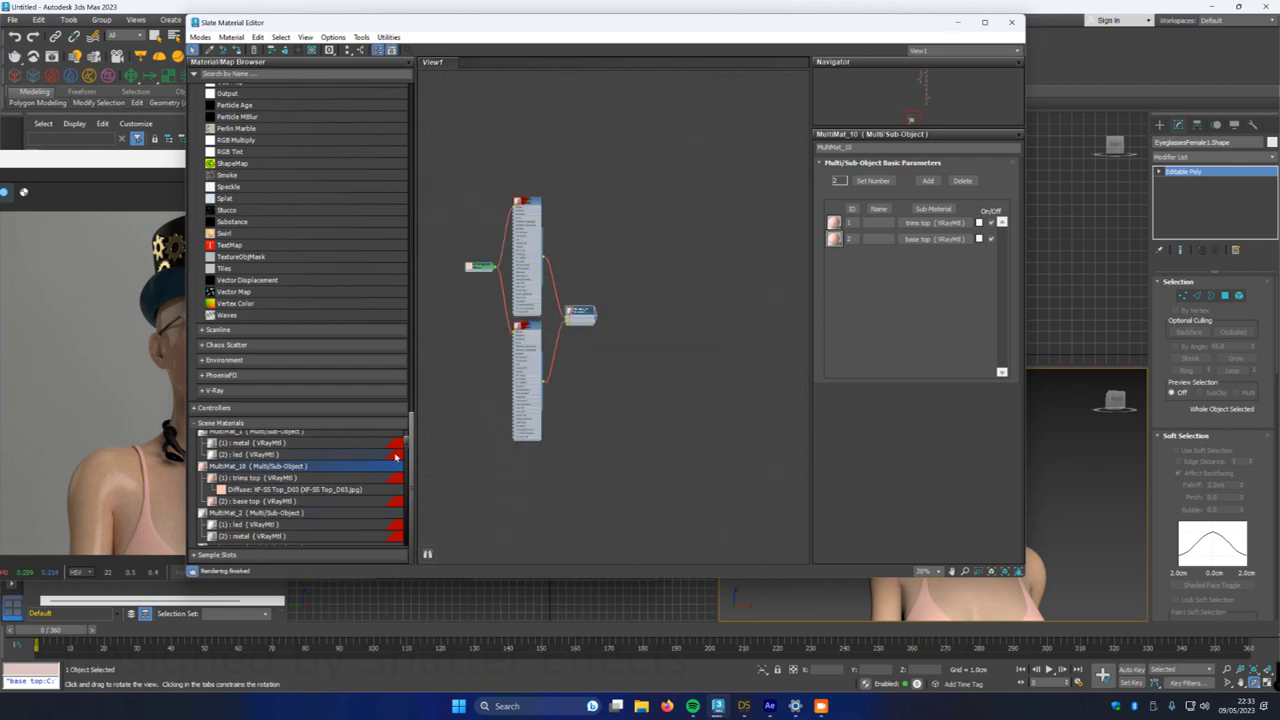
- Add the scene material MultiMat_7 to the node view as an instance and bring the render window to the front
drag(405, 445, 408, 480)
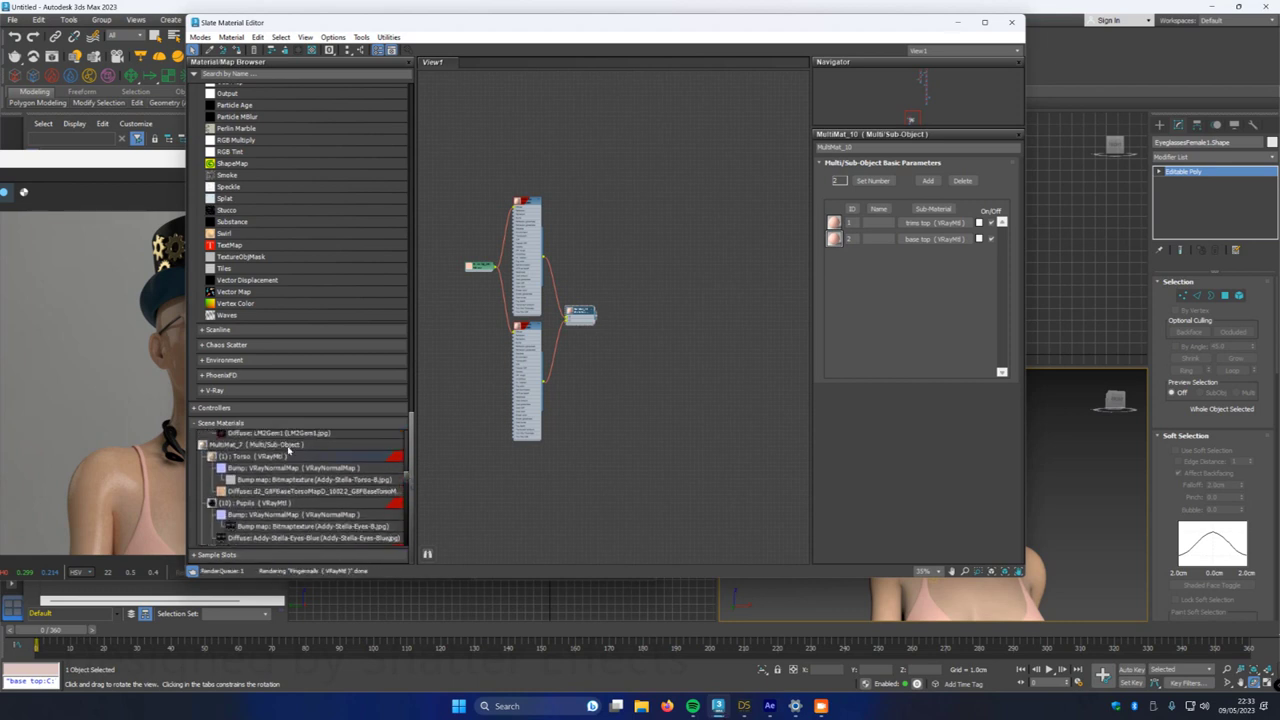
click(224, 445)
drag(715, 507, 720, 509)
click(580, 334)
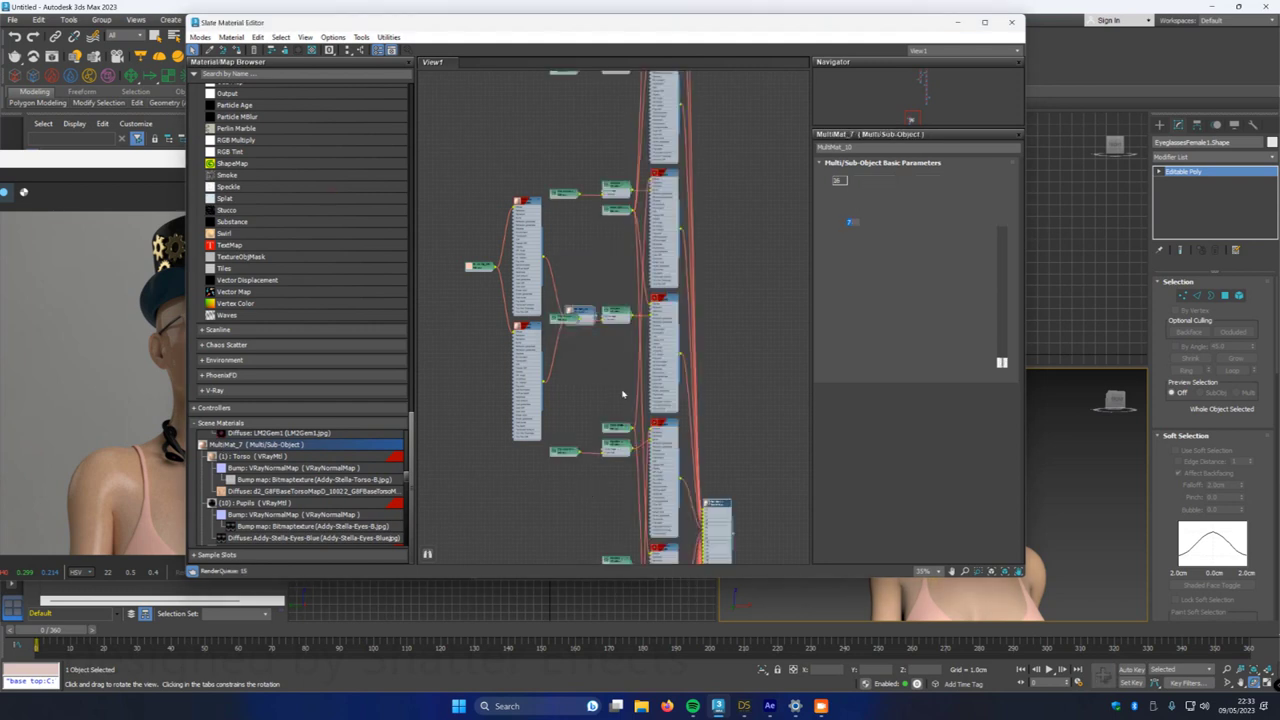
middle_drag(604, 370, 613, 496)
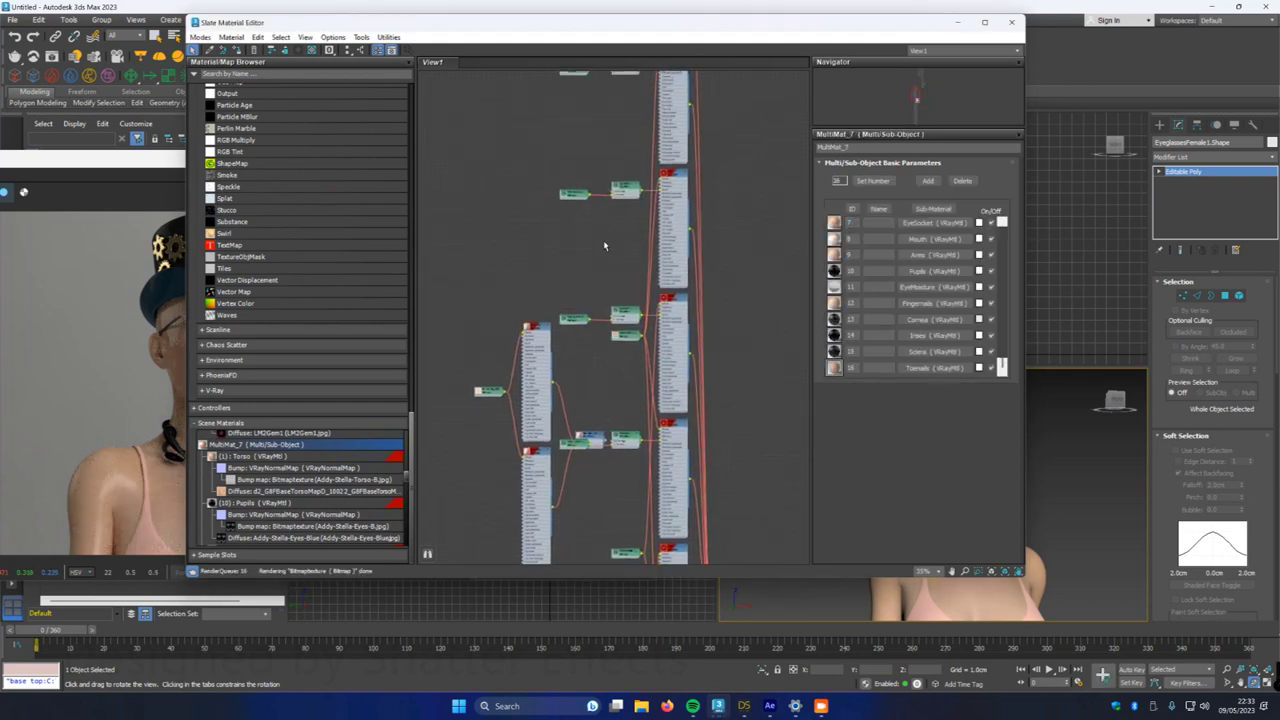
click(148, 320)
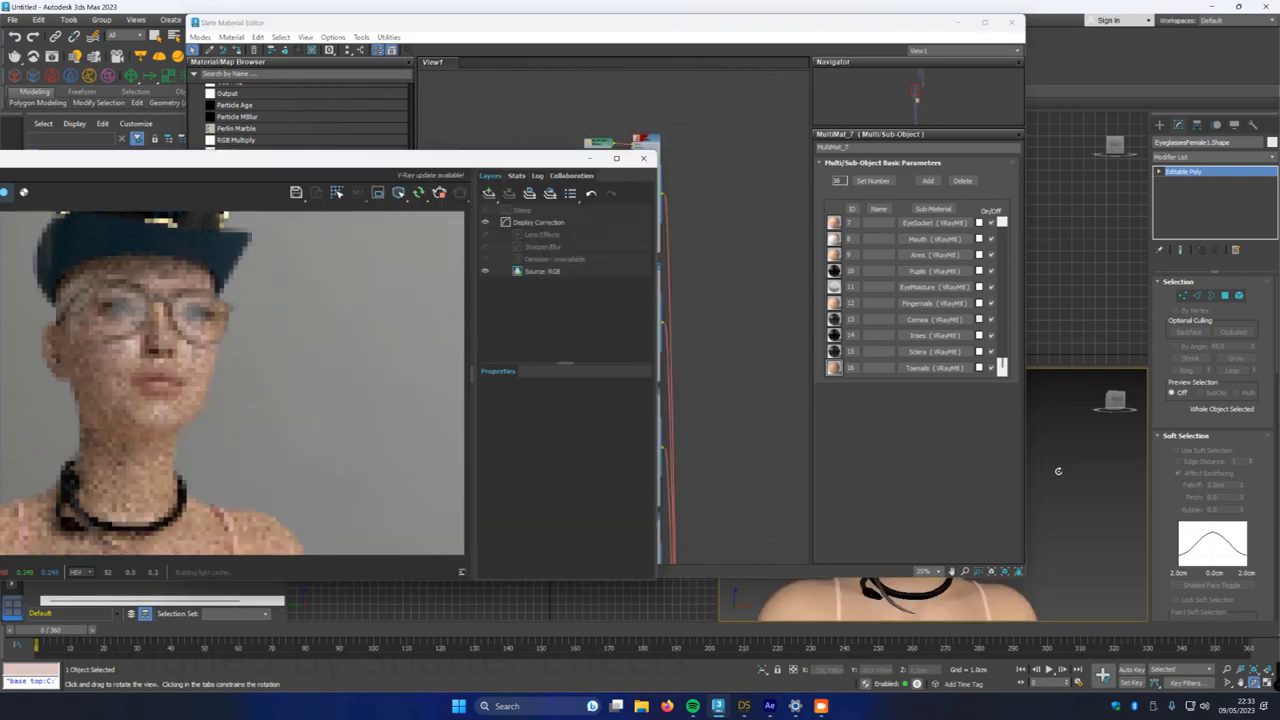
- Reframe the character's head and shoulders in the perspective view and move the material editor clear of the rendered face
middle_drag(1055, 474, 1080, 464)
drag(1080, 463, 966, 433)
scroll(311, 356, down, 2)
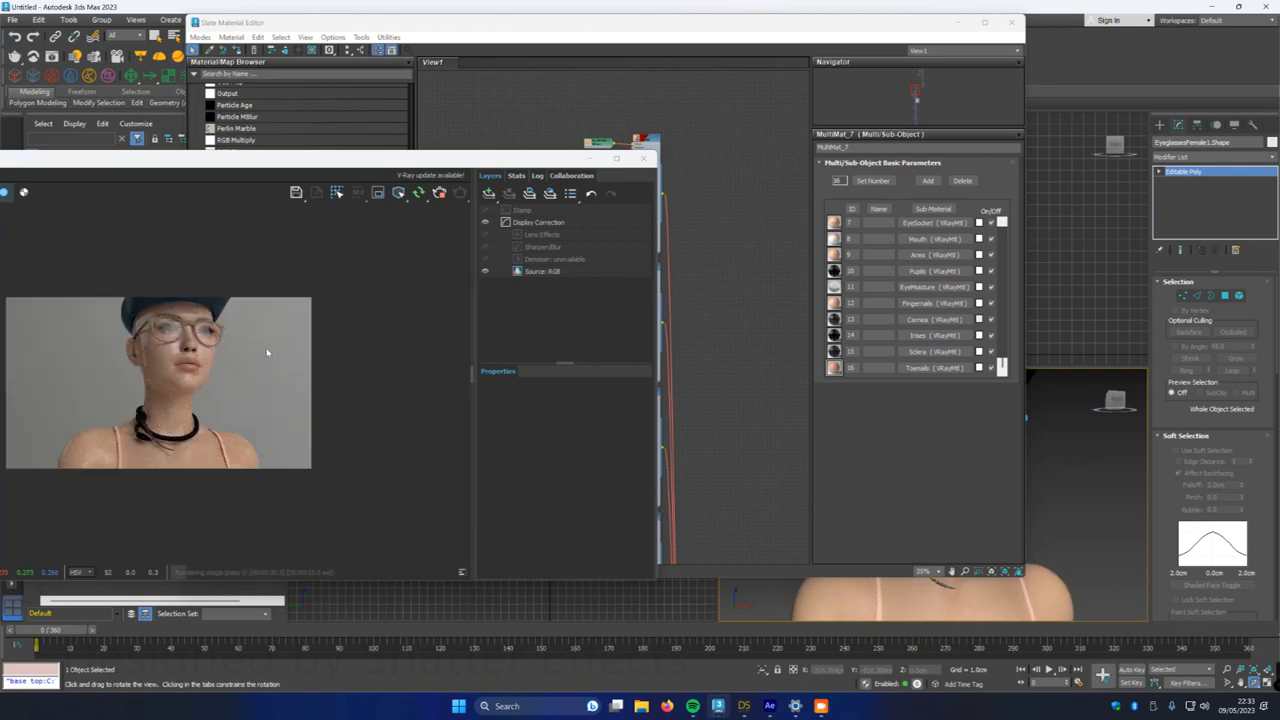
scroll(215, 389, up, 2)
scroll(197, 413, up, 2)
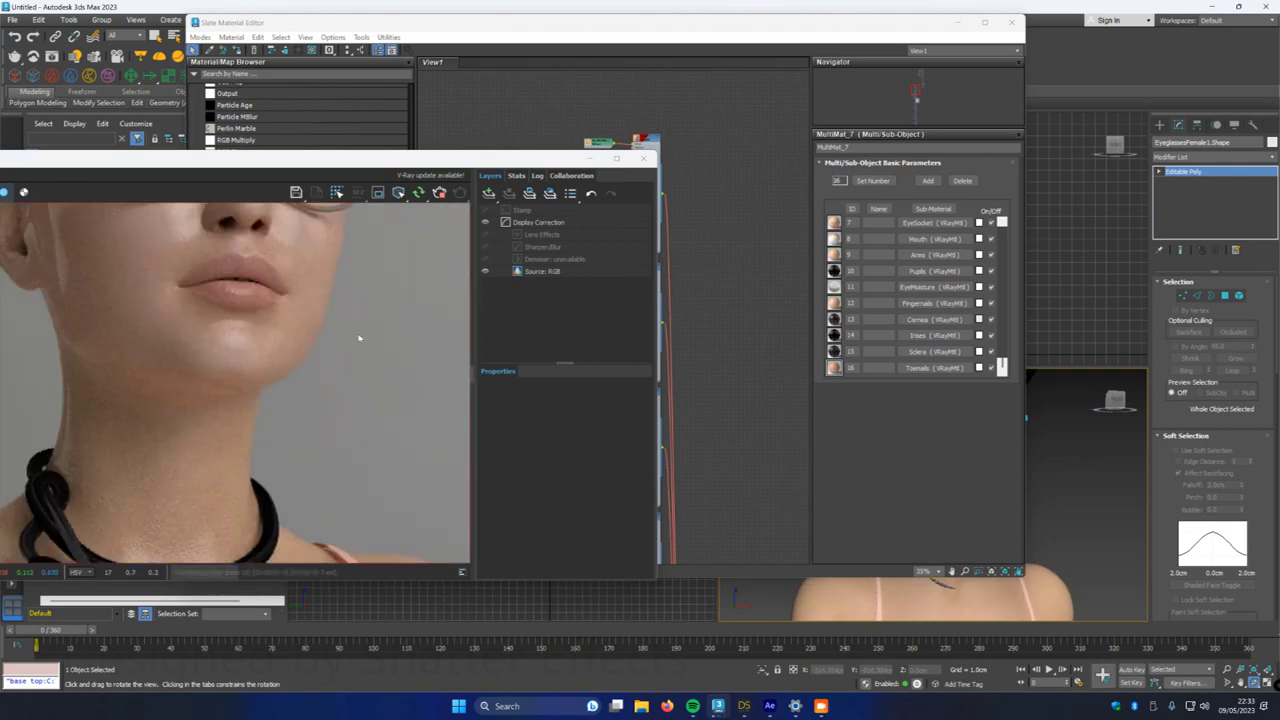
scroll(297, 349, down, 3)
drag(495, 23, 719, 66)
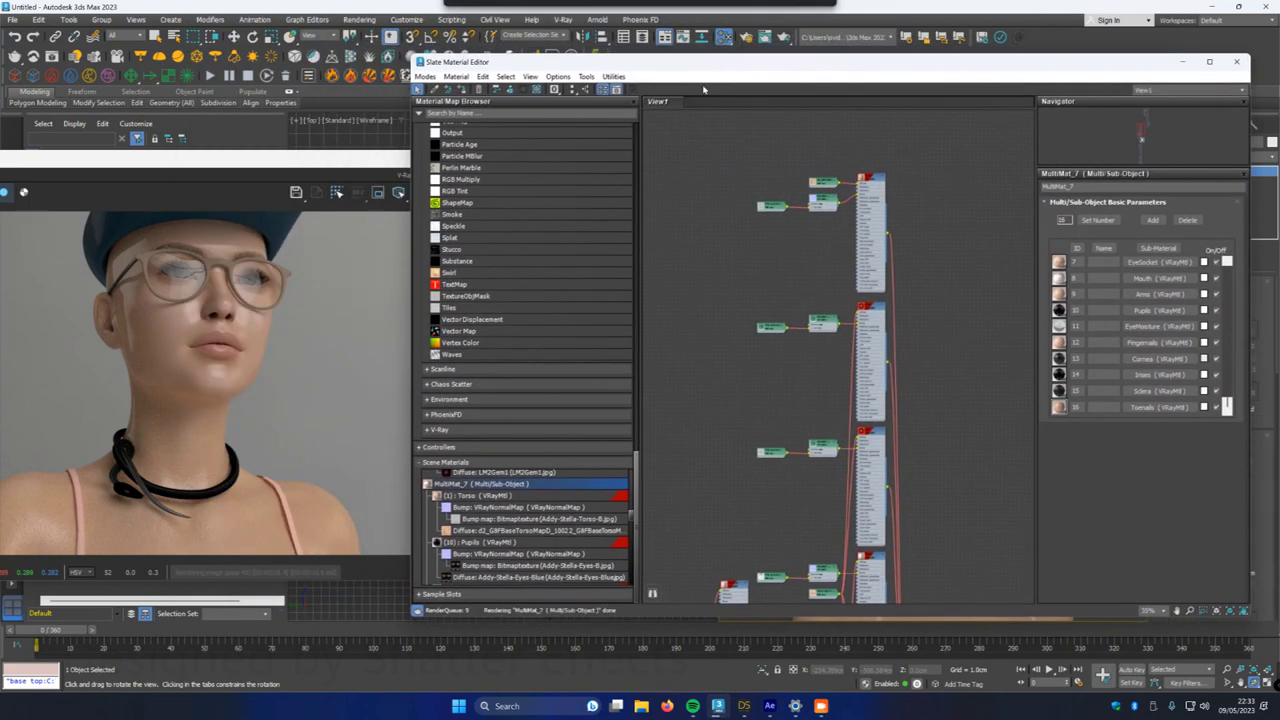
- Set the Torso material's reflection glossiness to 0.6 and check the neck and chest skin in the render
double_click(872, 178)
scroll(933, 214, up, 3)
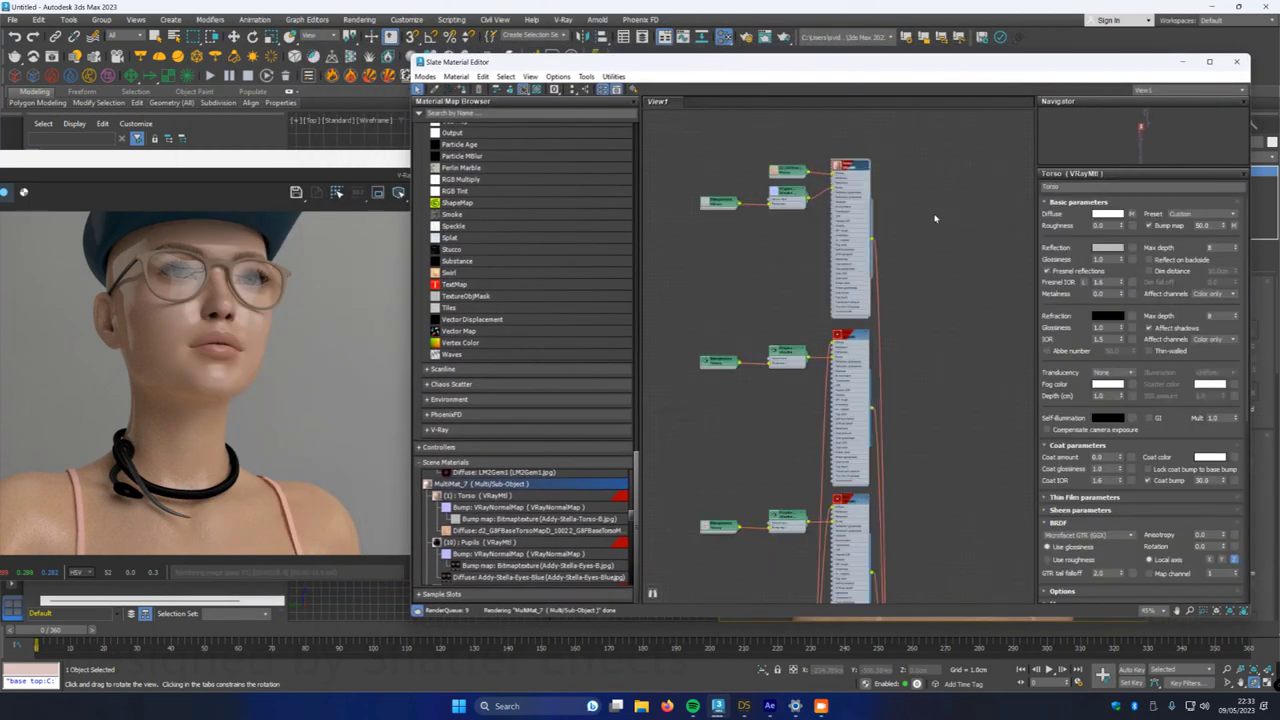
middle_drag(913, 210, 926, 306)
scroll(925, 306, up, 5)
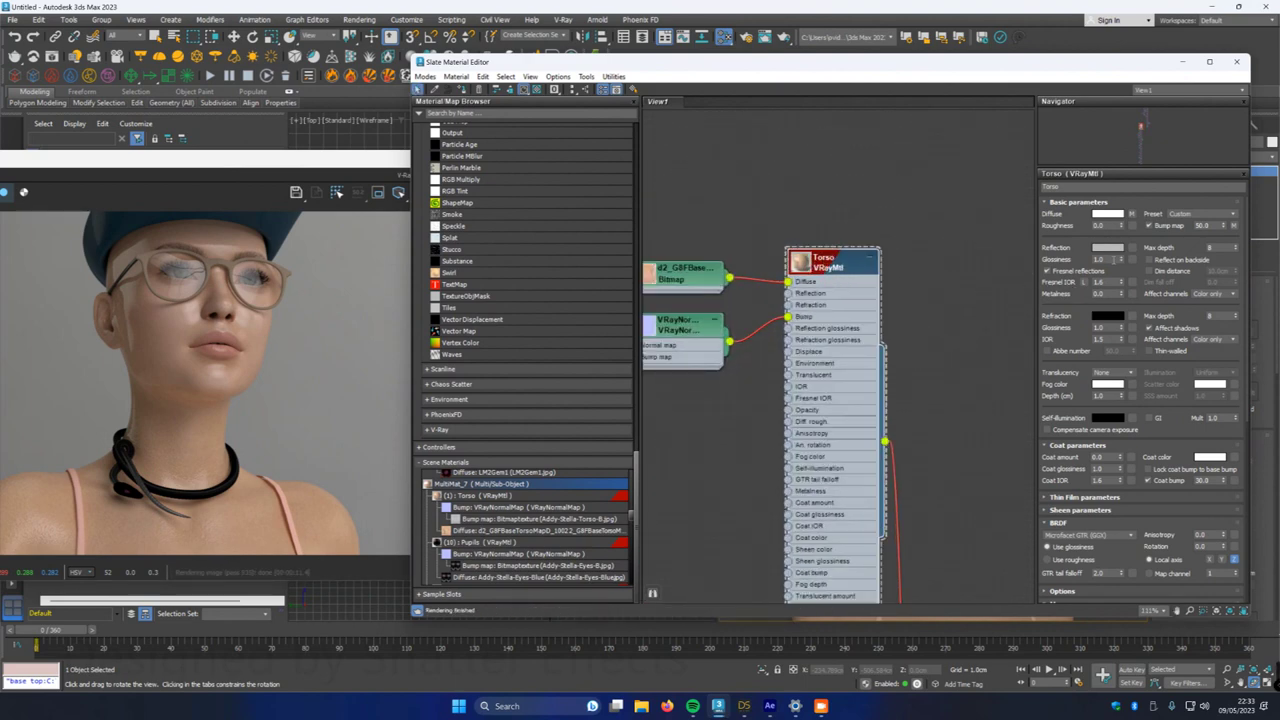
click(1109, 259)
key(Return)
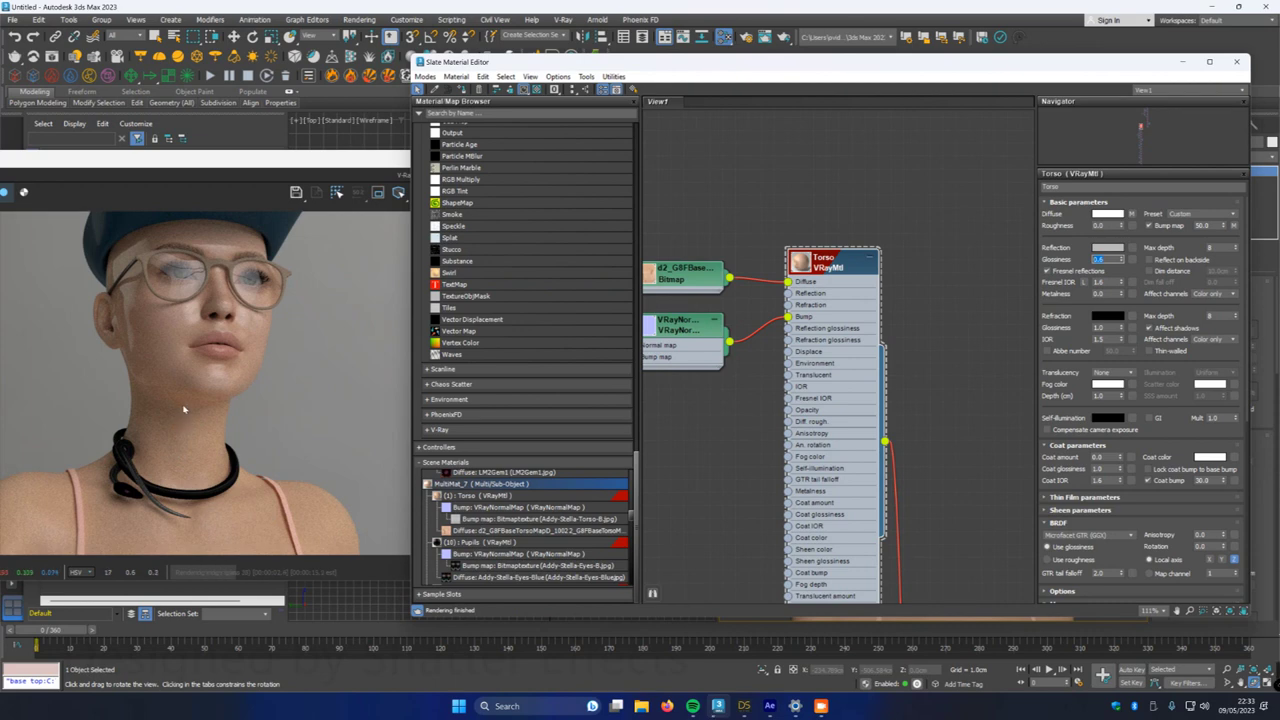
scroll(127, 532, up, 4)
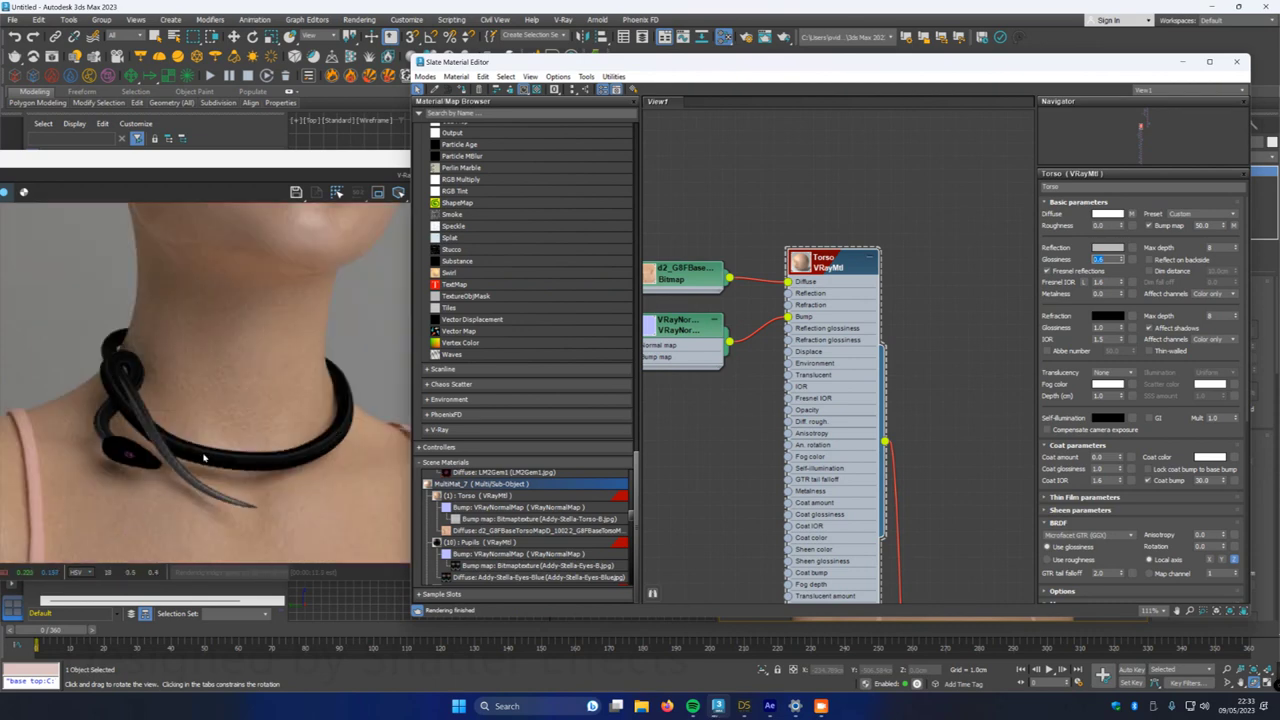
scroll(231, 415, down, 4)
scroll(197, 525, up, 4)
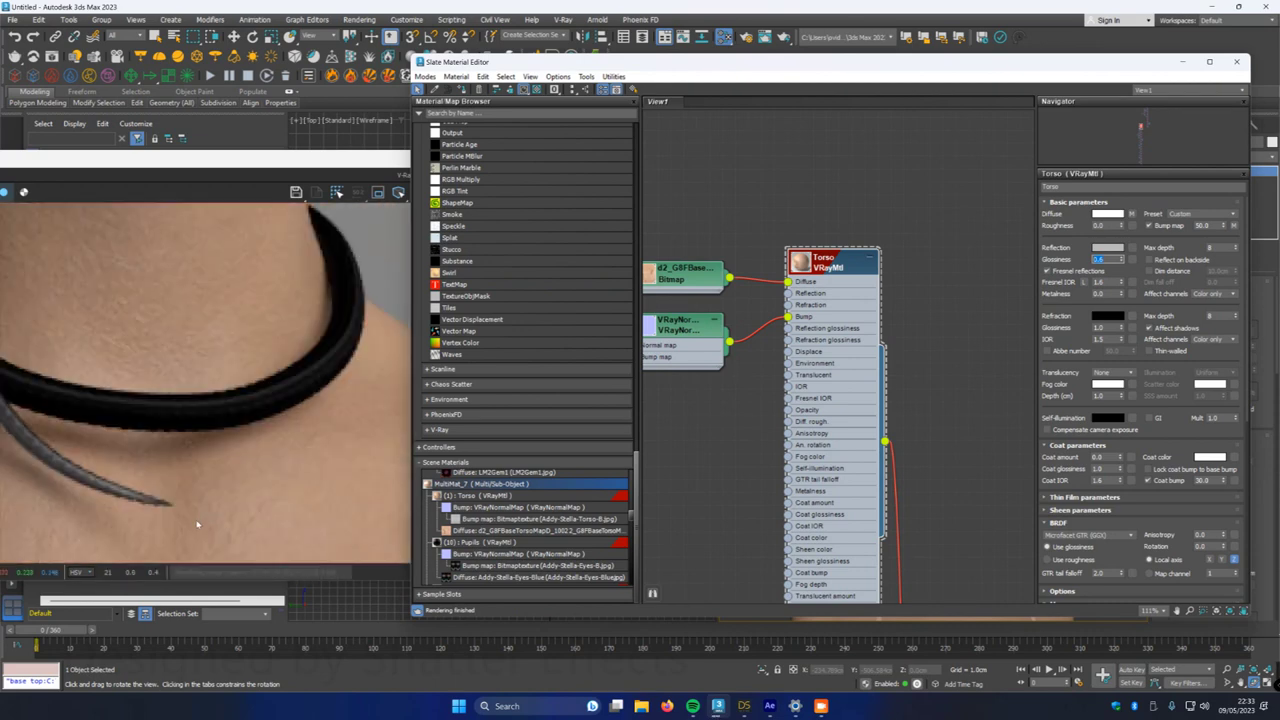
scroll(197, 525, down, 4)
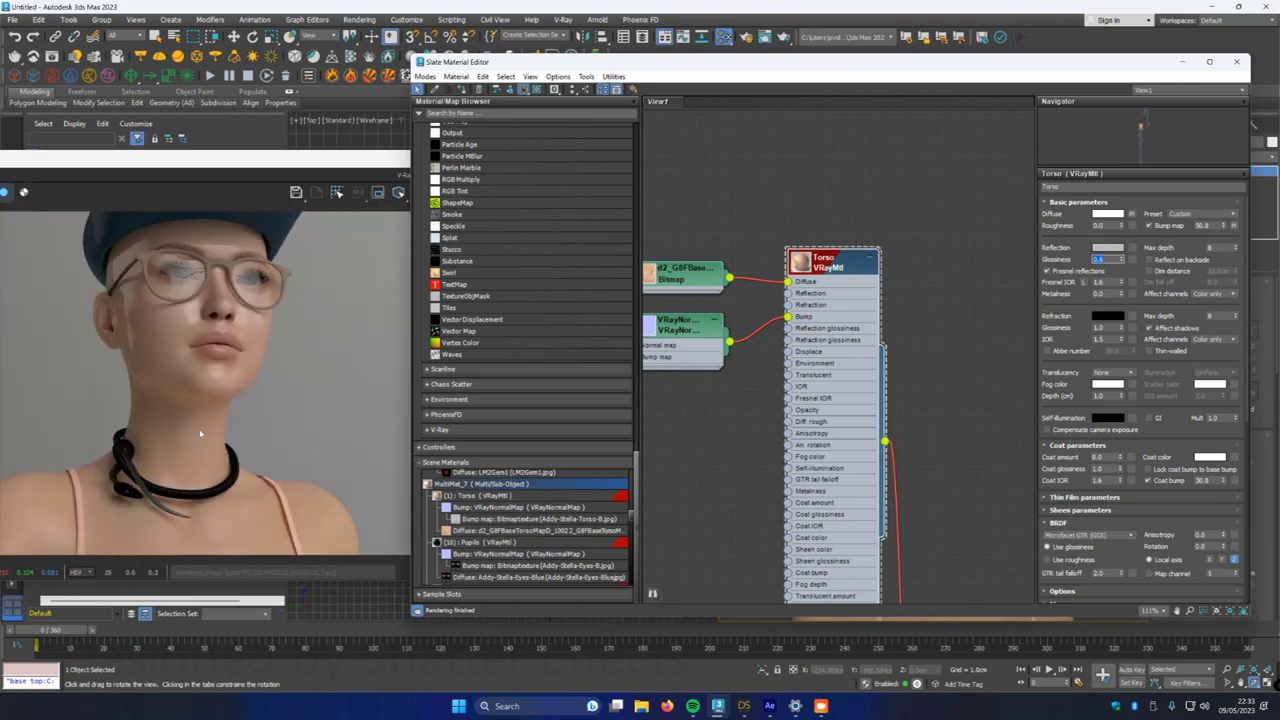
- Set the Face material's reflection glossiness to 0.6 and check the facial skin up close in the render
middle_drag(709, 454, 690, 181)
click(808, 400)
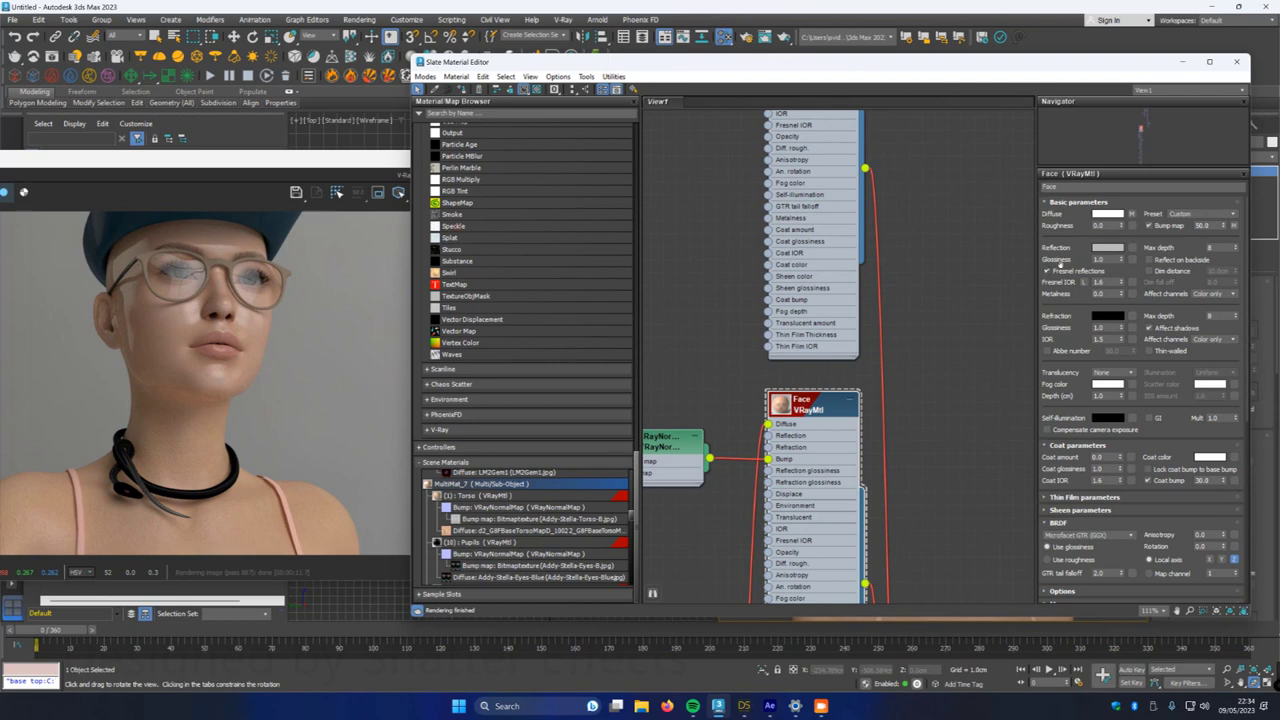
text(0.6)
key(Return)
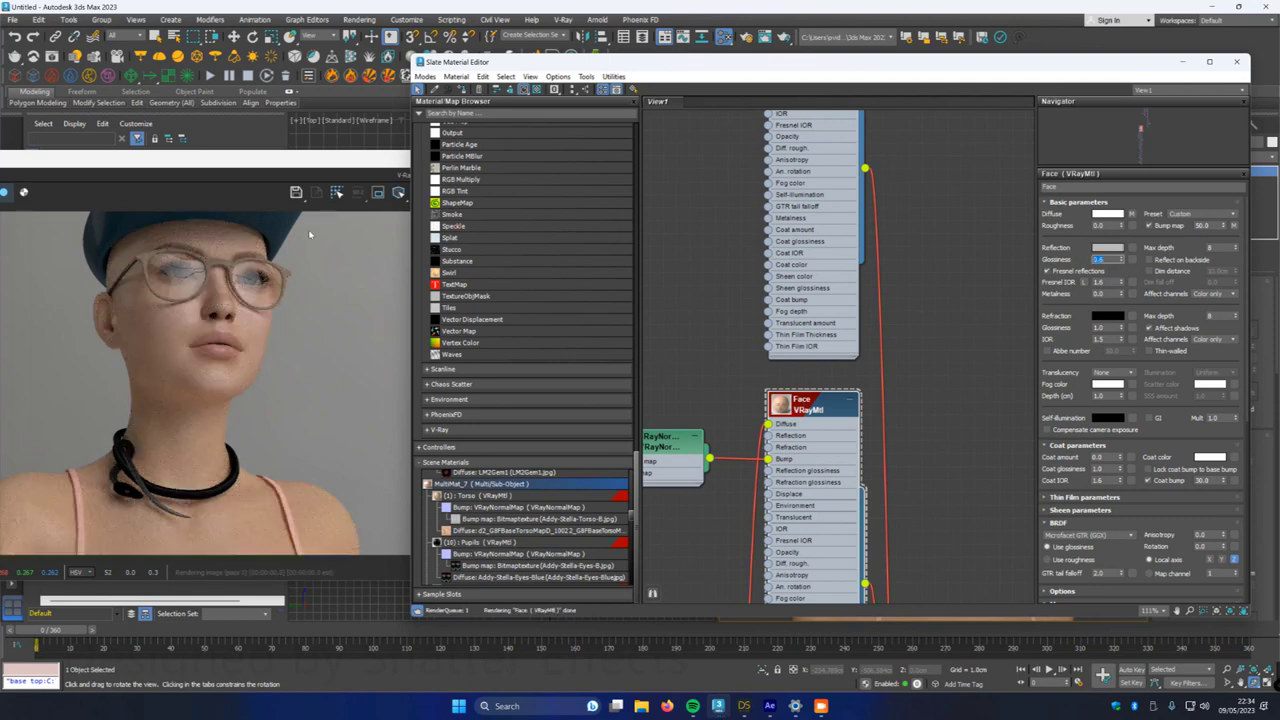
scroll(205, 309, up, 3)
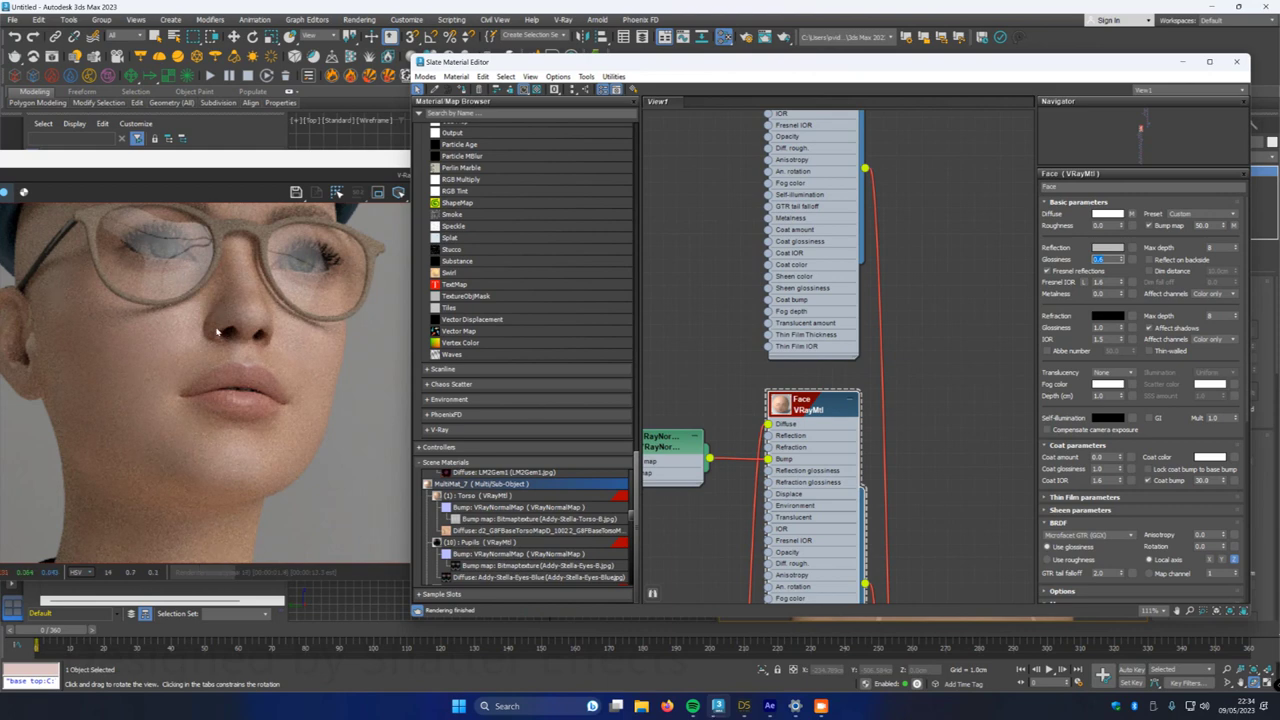
scroll(217, 331, up, 3)
scroll(217, 331, down, 5)
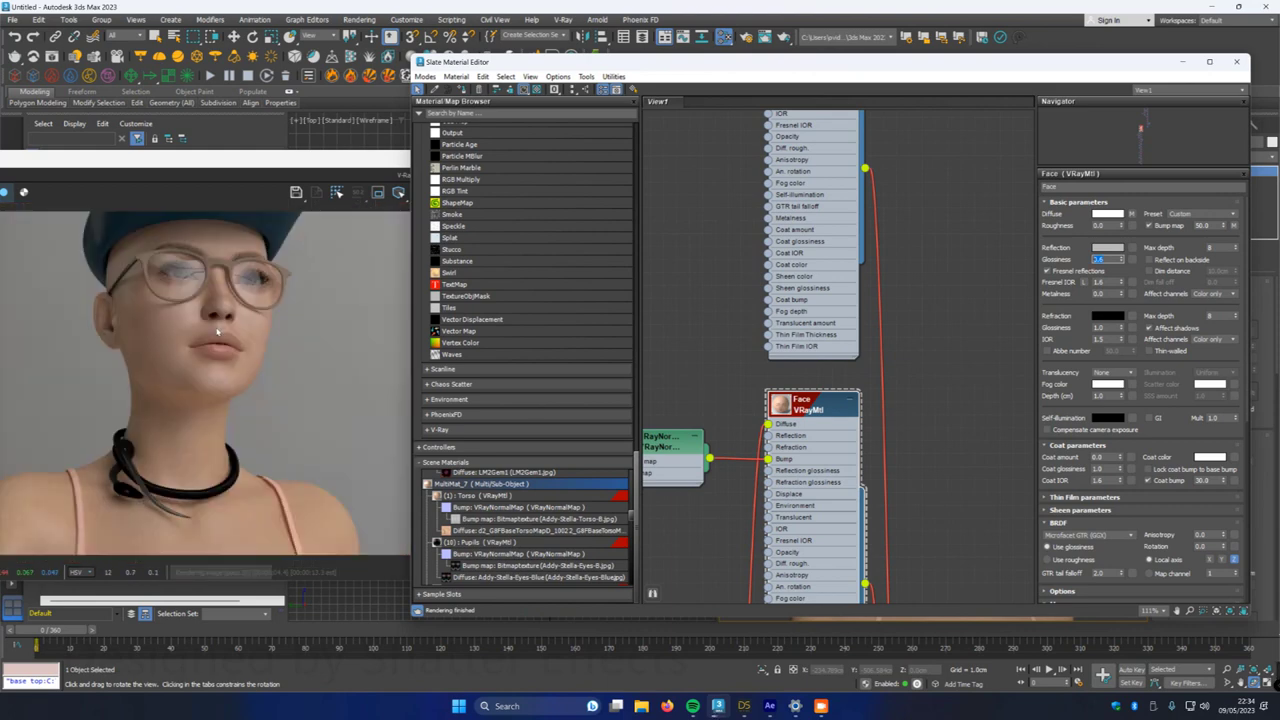
- Open the normal map feeding the Lips material, try a stronger bump amount and inspect the lips up close in the render
middle_drag(729, 400, 736, 236)
middle_drag(701, 468, 712, 189)
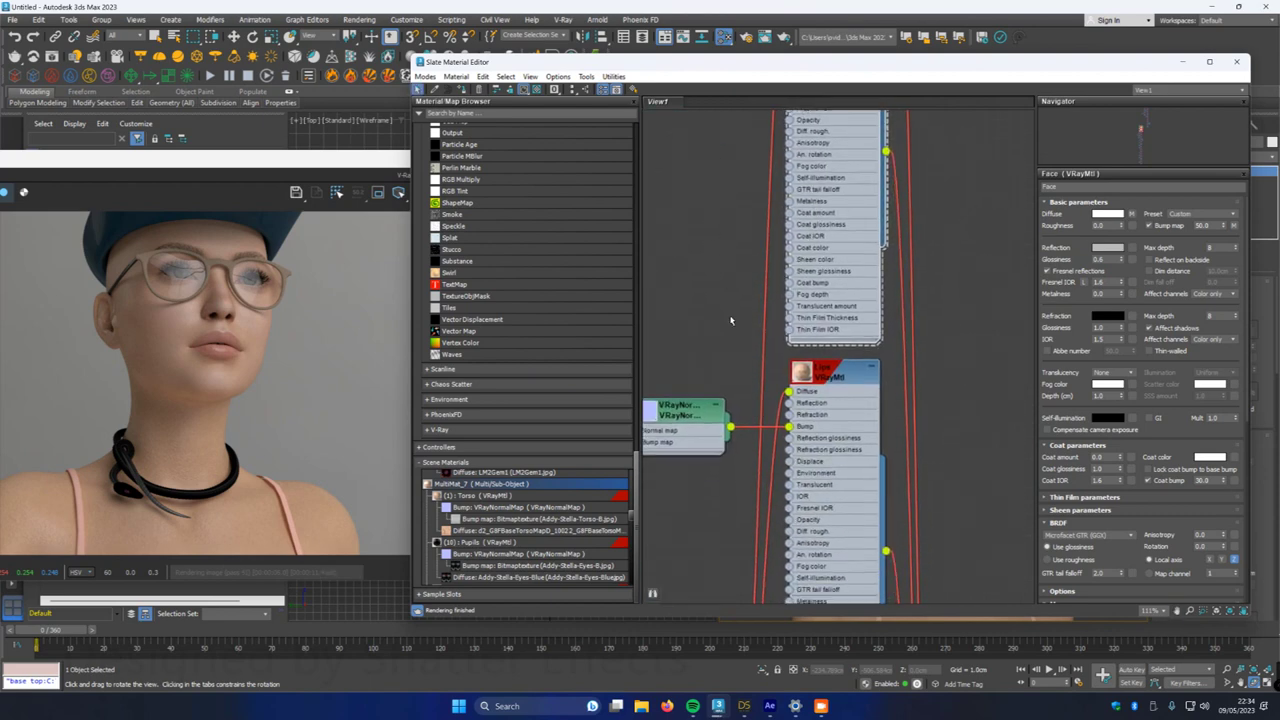
double_click(820, 370)
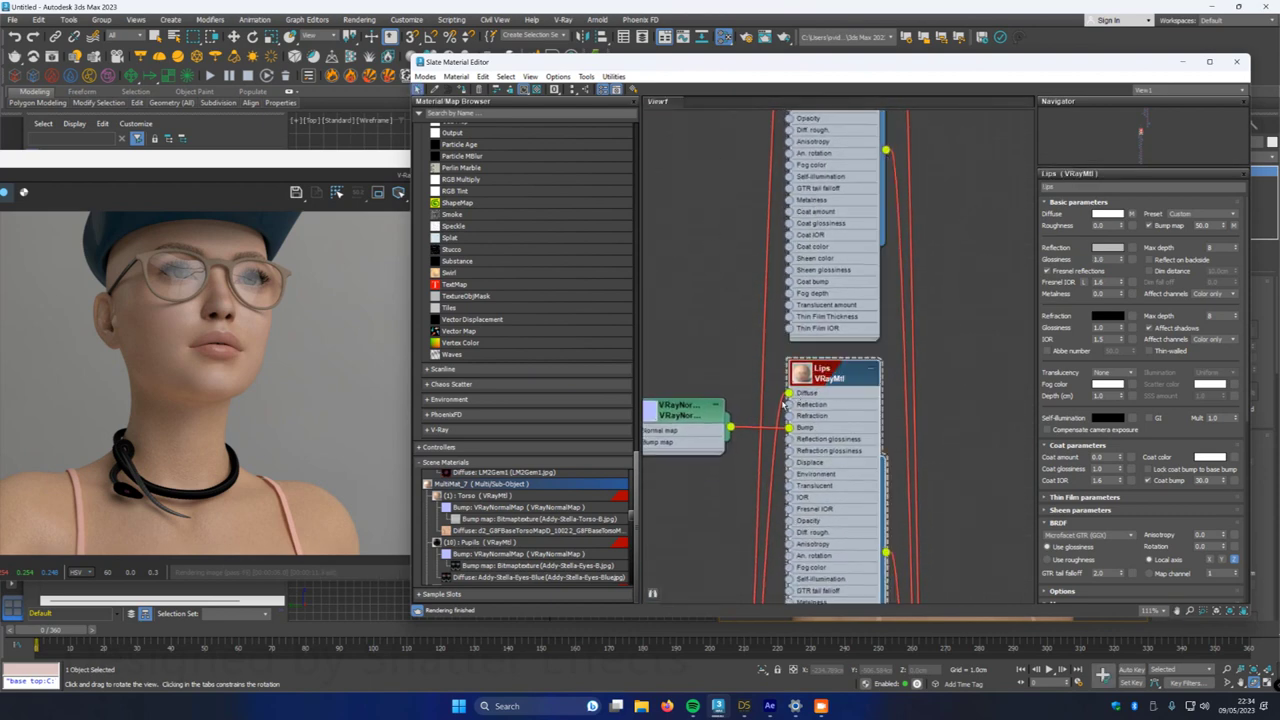
double_click(693, 418)
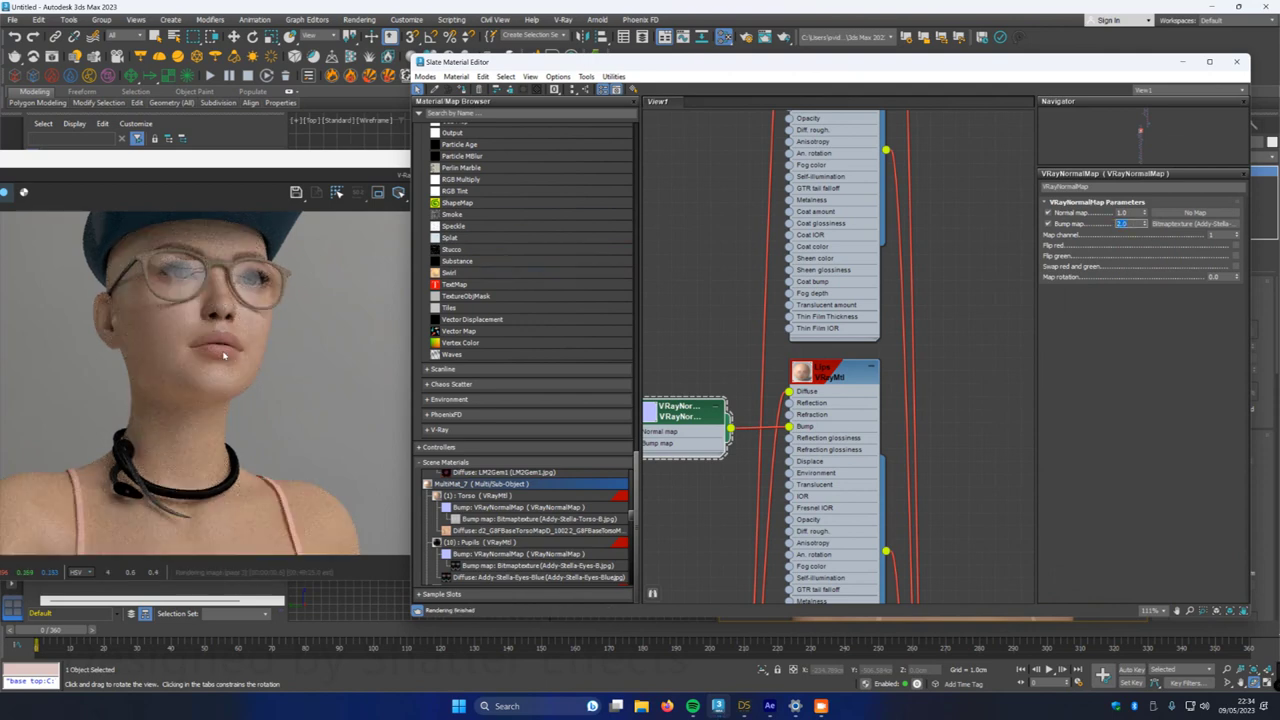
scroll(222, 350, up, 3)
scroll(187, 343, up, 3)
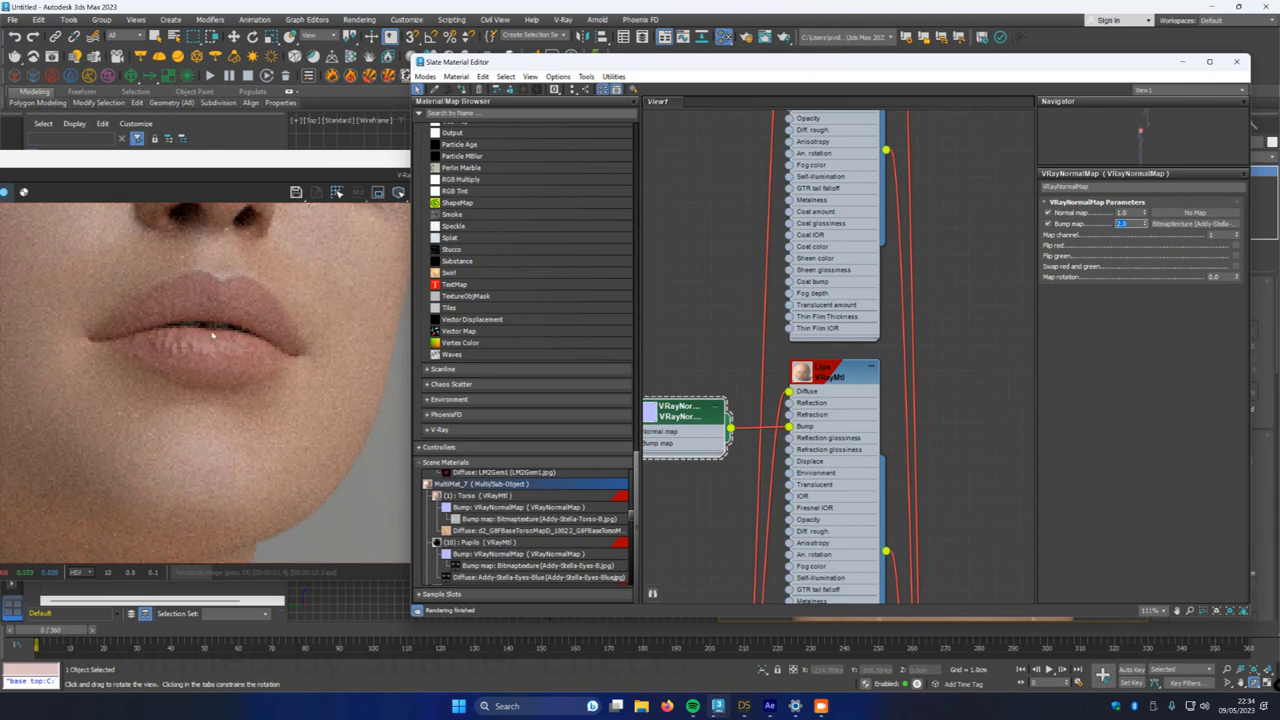
scroll(199, 340, down, 3)
scroll(199, 345, down, 3)
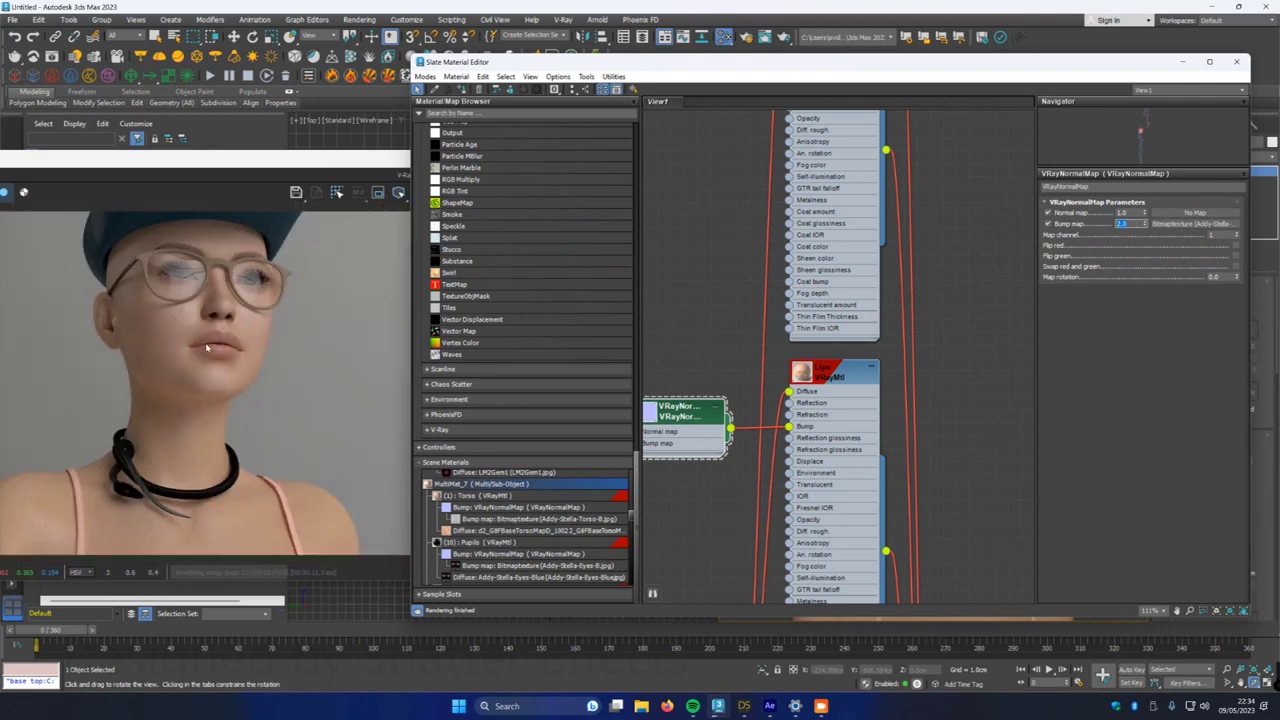
scroll(212, 349, up, 3)
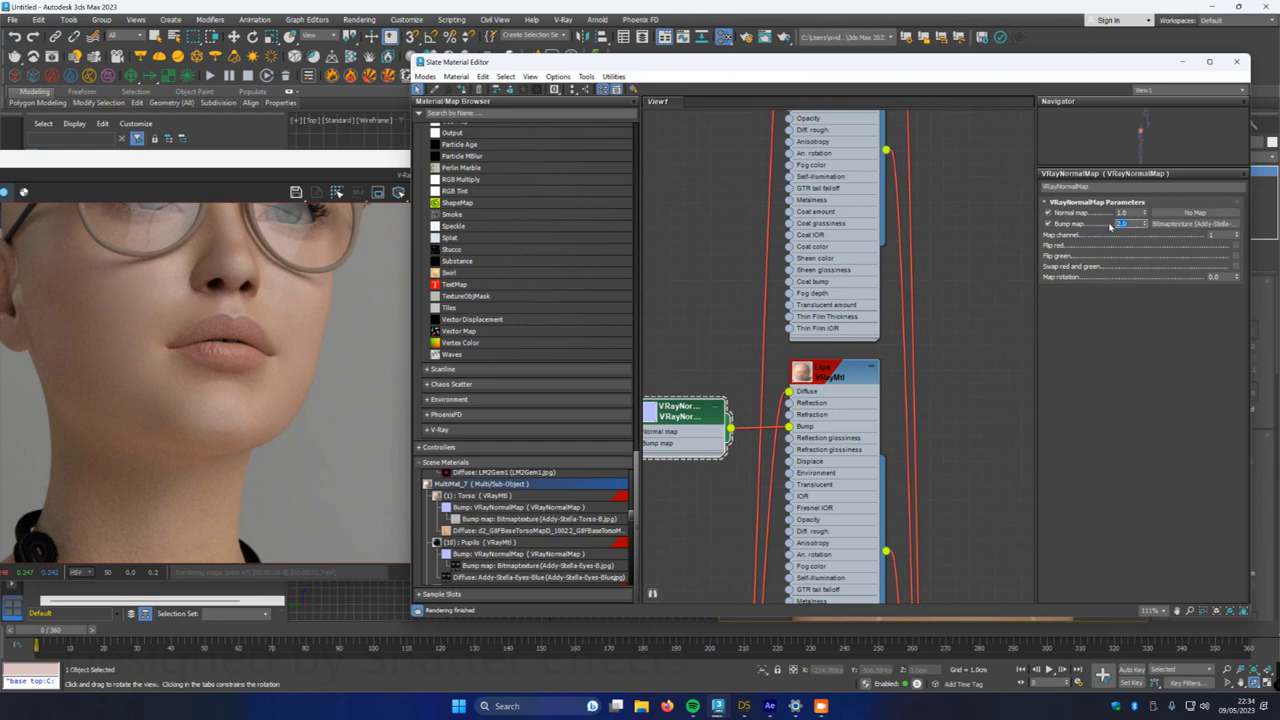
- Set the bump map amount of the Lips material's normal map to 1.5
text(3.5)
key(Return)
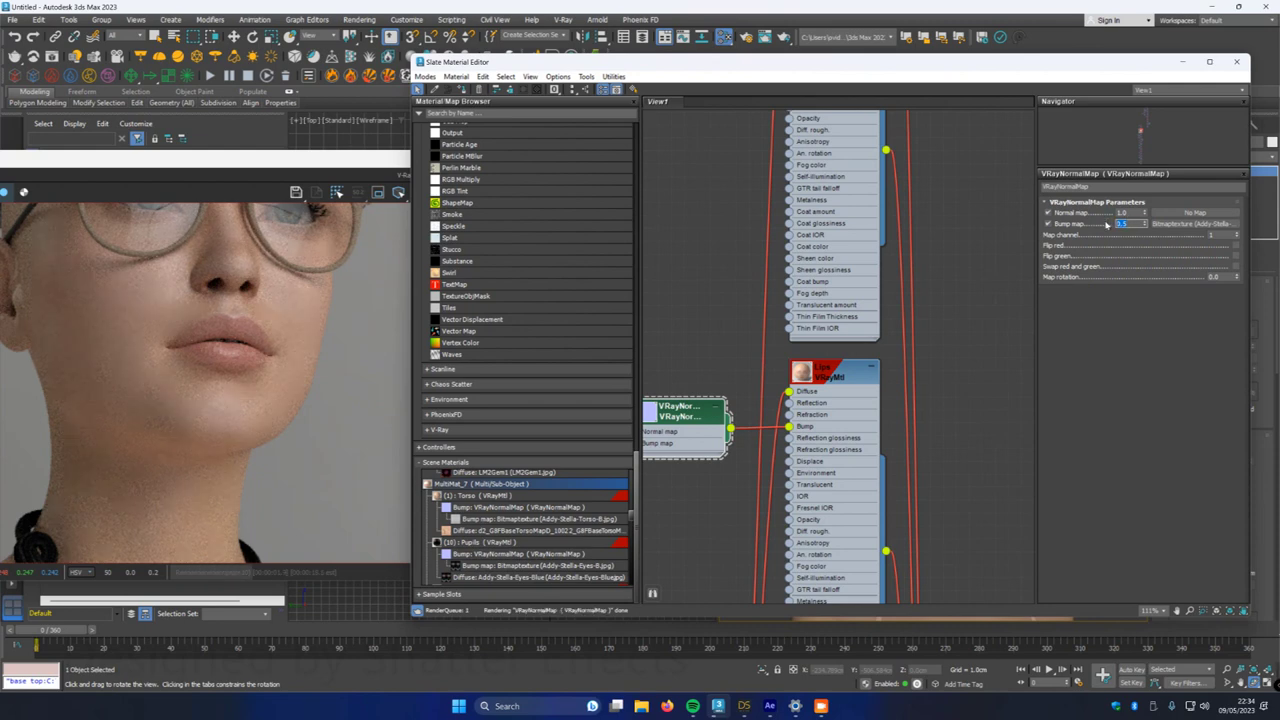
text(1.2)
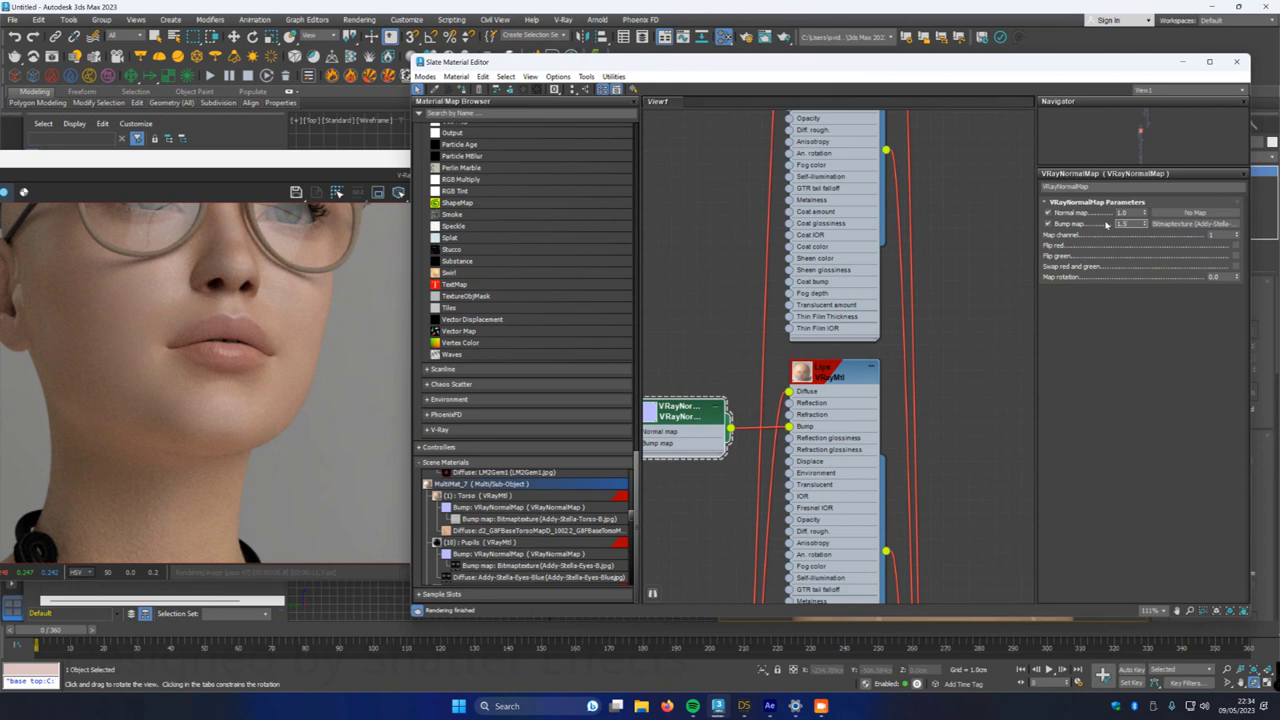
key(Return)
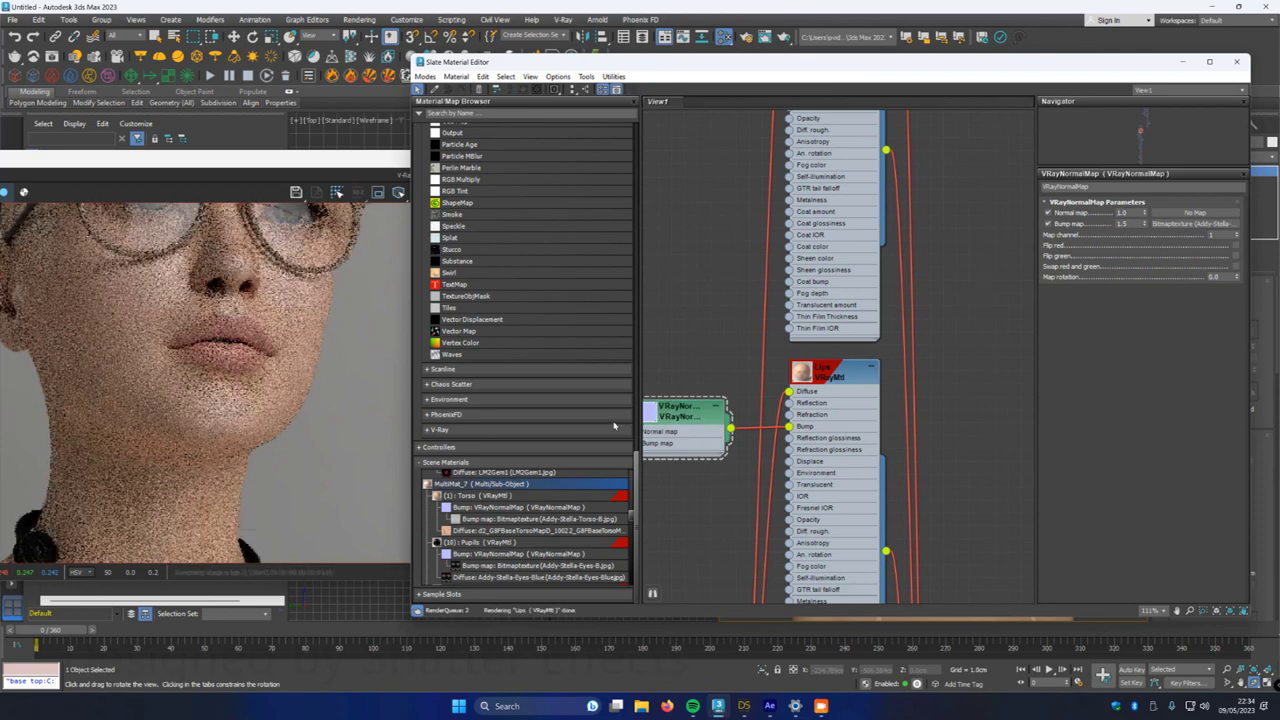
- Lighten the Lips material's reflection color to a brighter grey and check the lips in the render
click(830, 386)
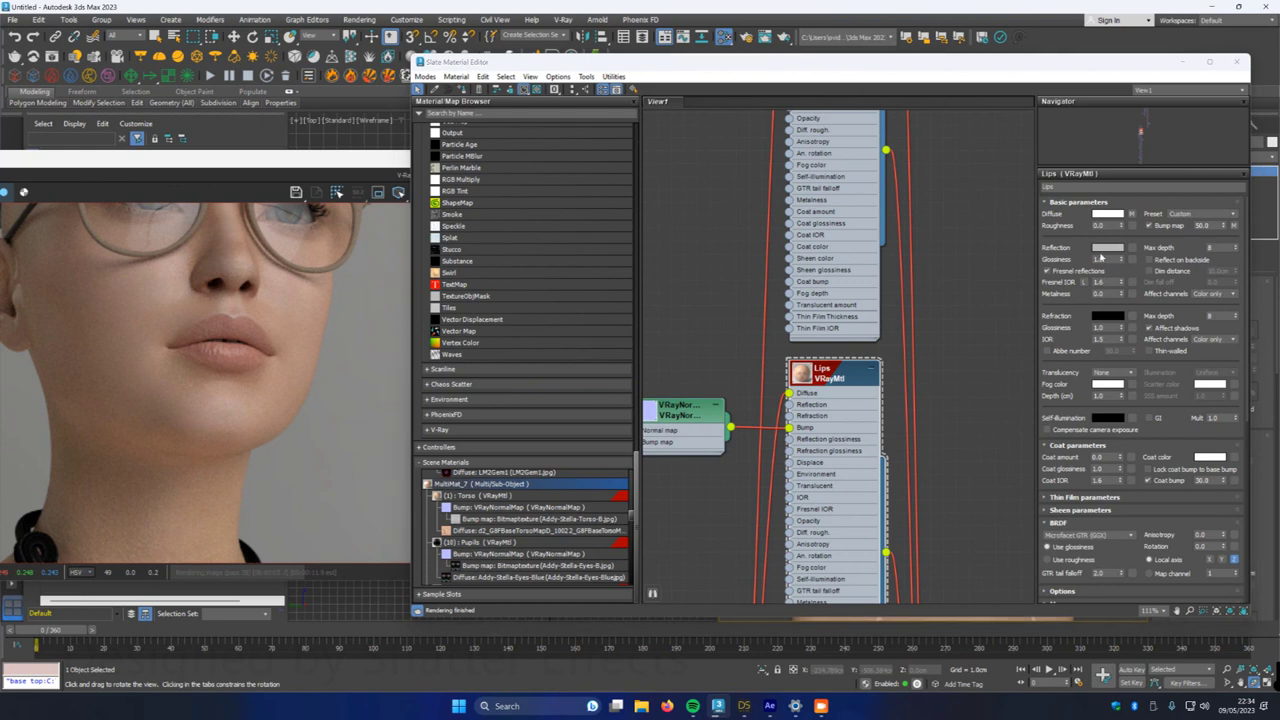
click(1114, 250)
drag(950, 168, 950, 181)
click(1034, 227)
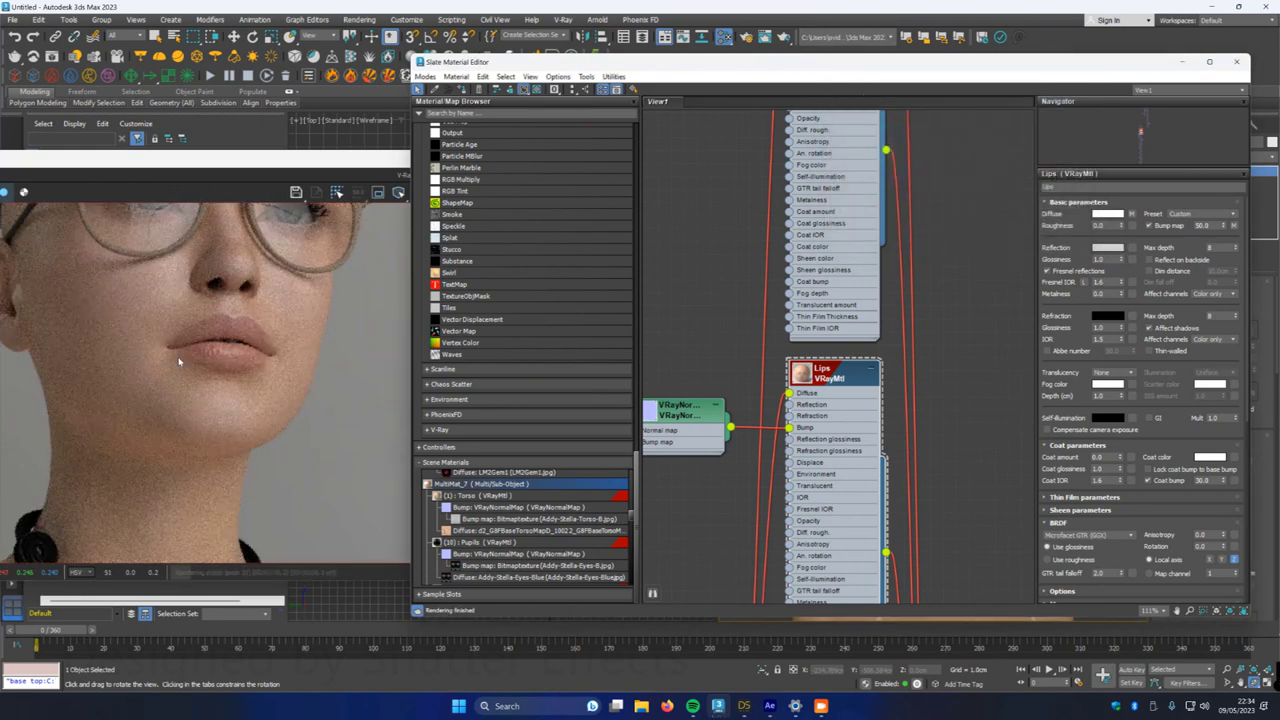
scroll(226, 360, up, 4)
scroll(228, 355, down, 4)
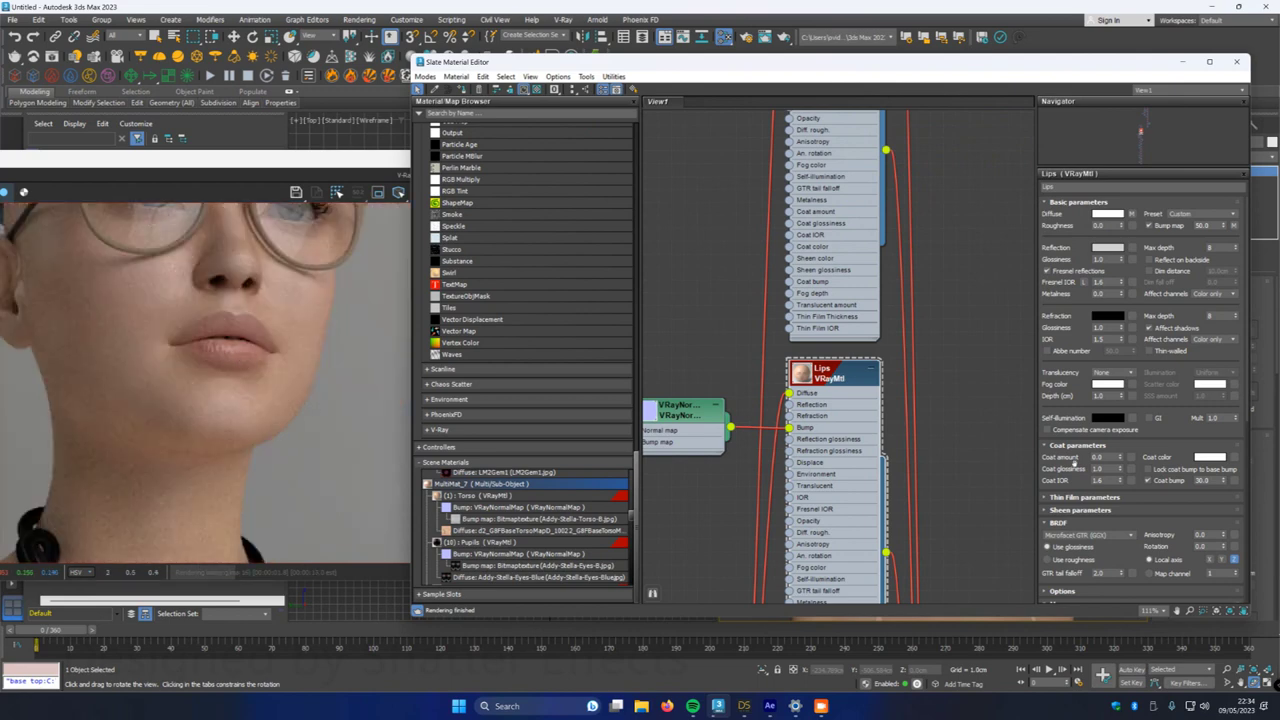
- Set the Lips material's coat amount to 0.1 and examine the lips and ear in the render
double_click(1104, 457)
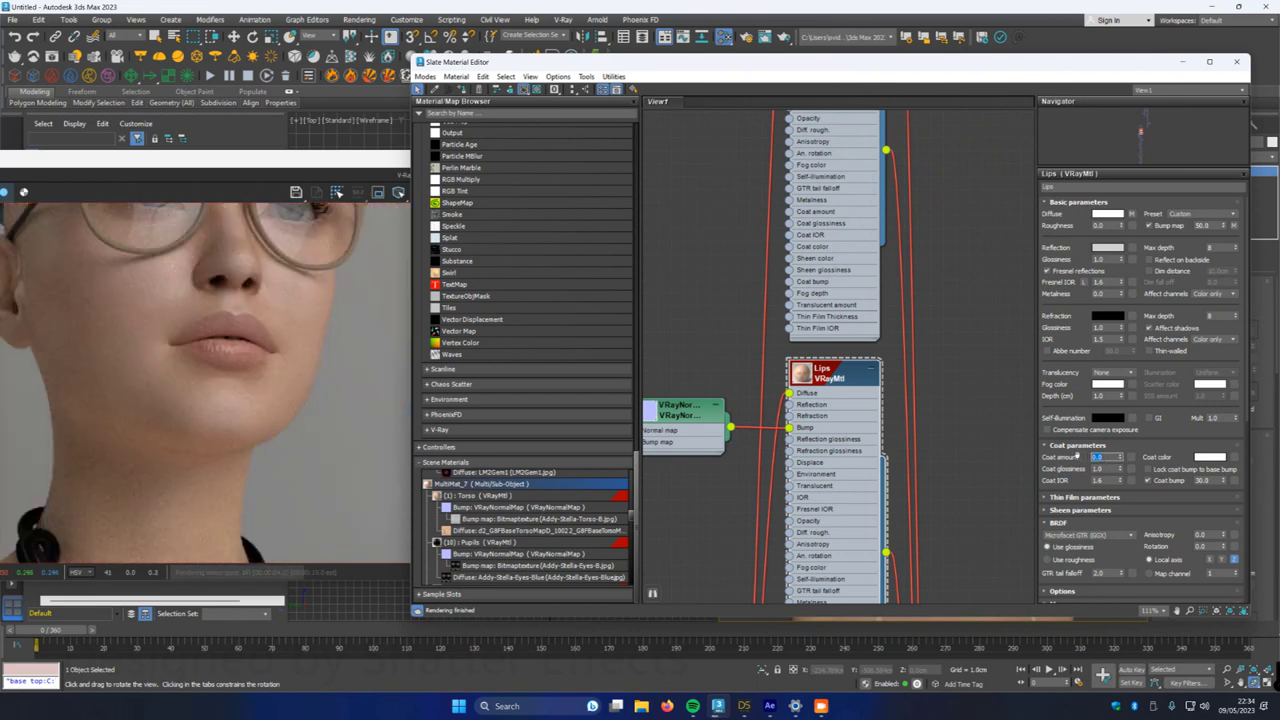
text(0.1)
key(Return)
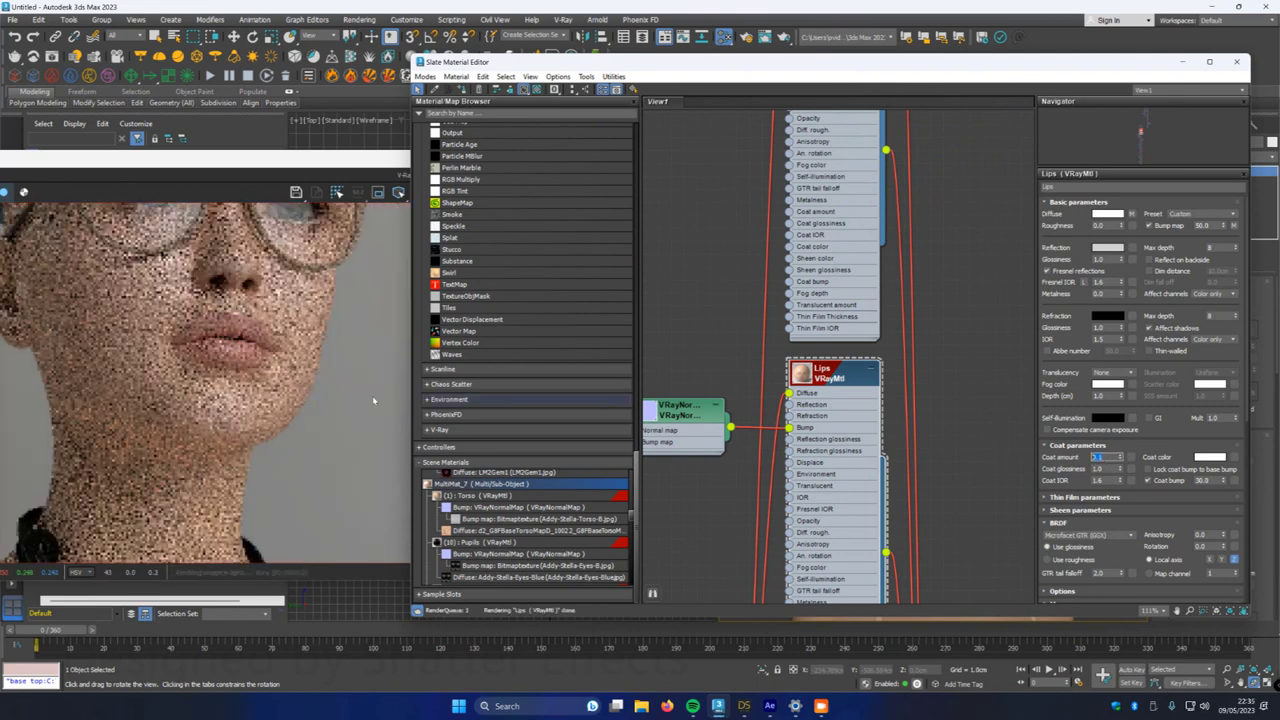
scroll(231, 351, down, 2)
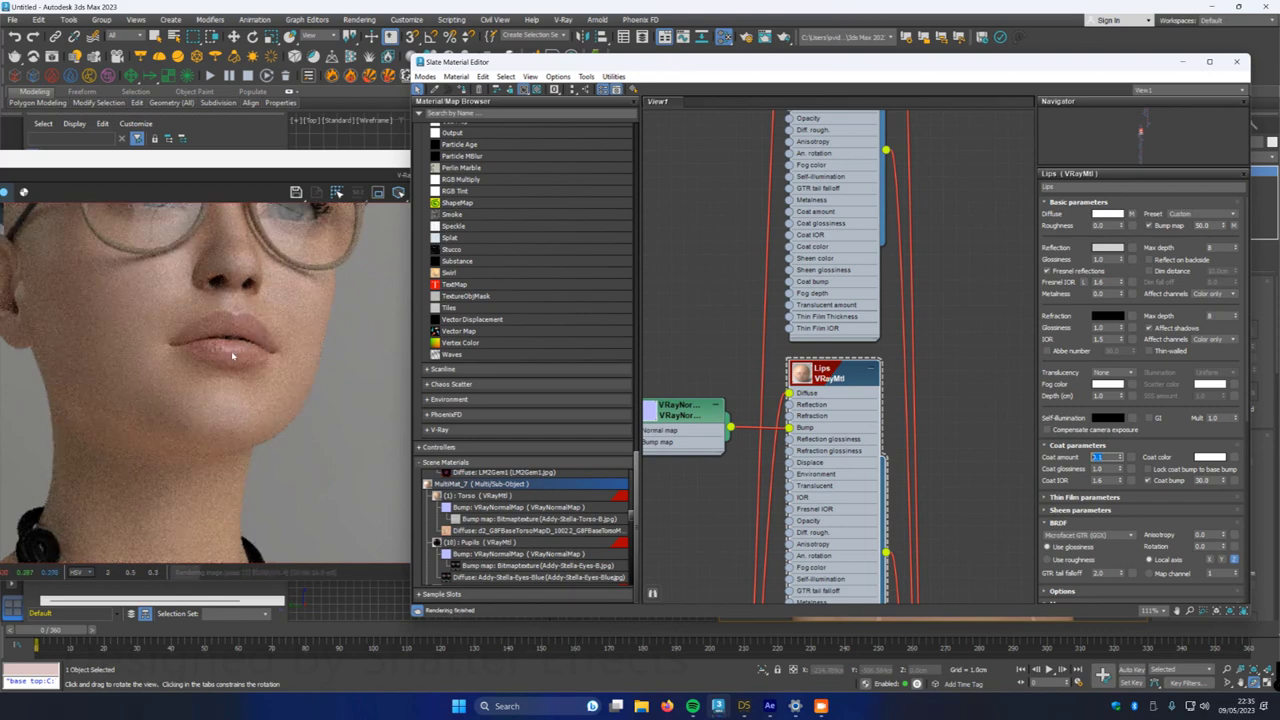
scroll(231, 351, down, 2)
scroll(231, 351, down, 1)
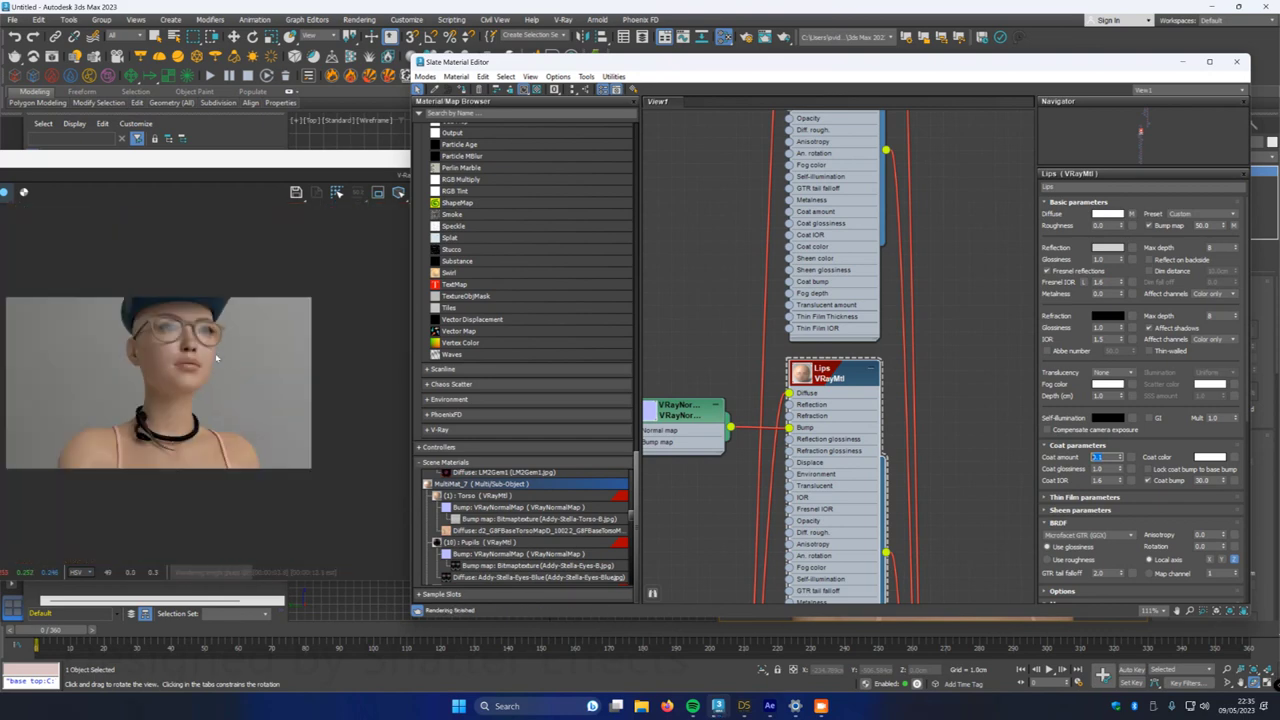
scroll(134, 348, up, 1)
scroll(107, 314, up, 3)
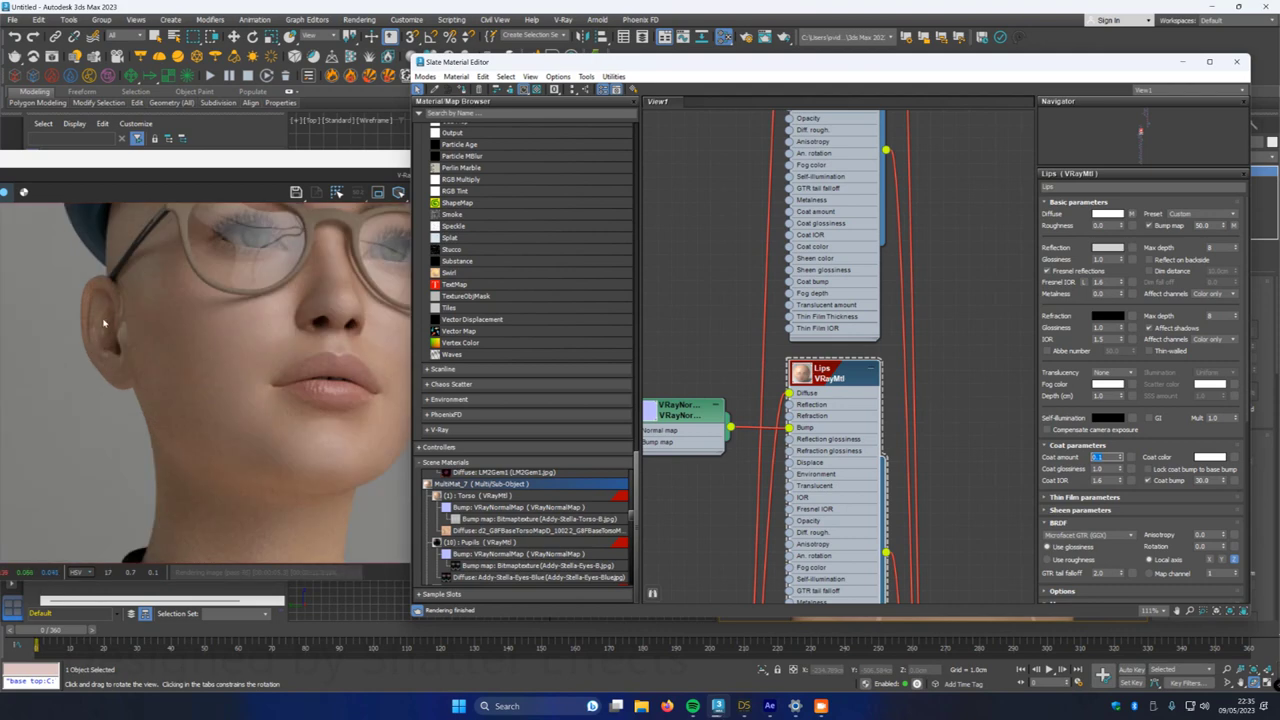
scroll(103, 323, up, 5)
scroll(105, 323, down, 5)
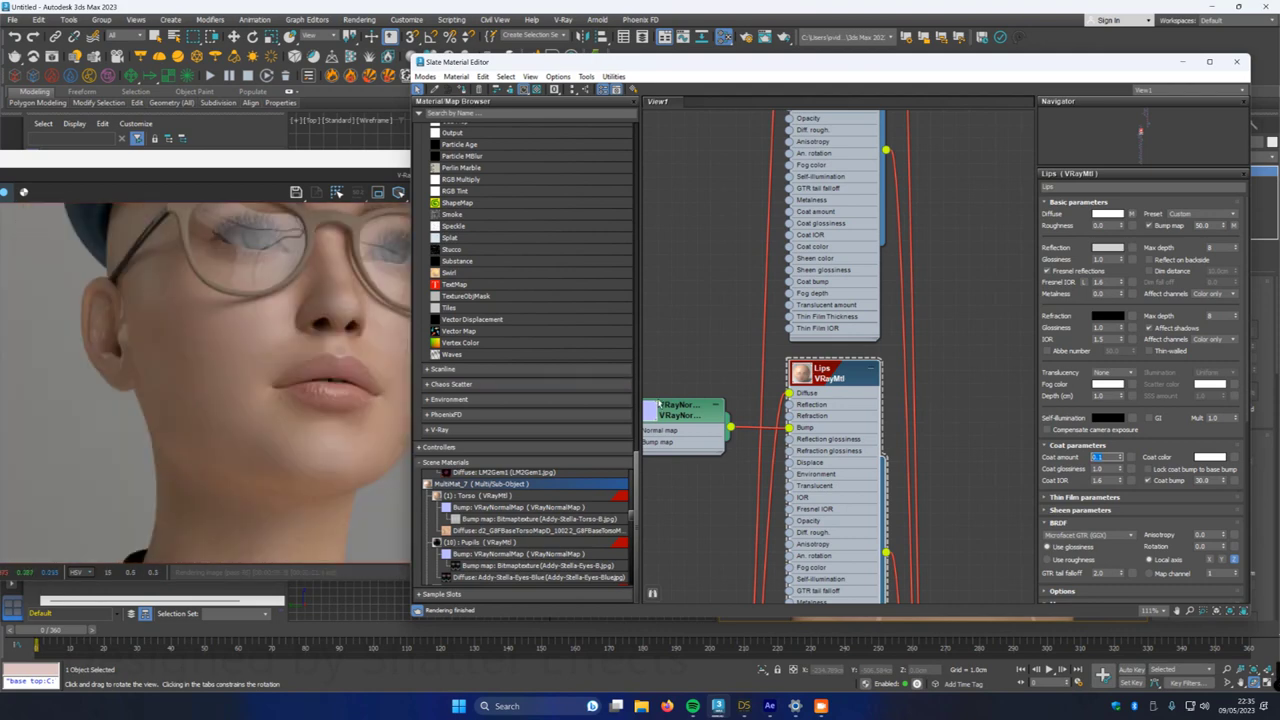
- Set the Ears material's reflection glossiness to 0.6 and view the whole head in the render
scroll(731, 504, down, 10)
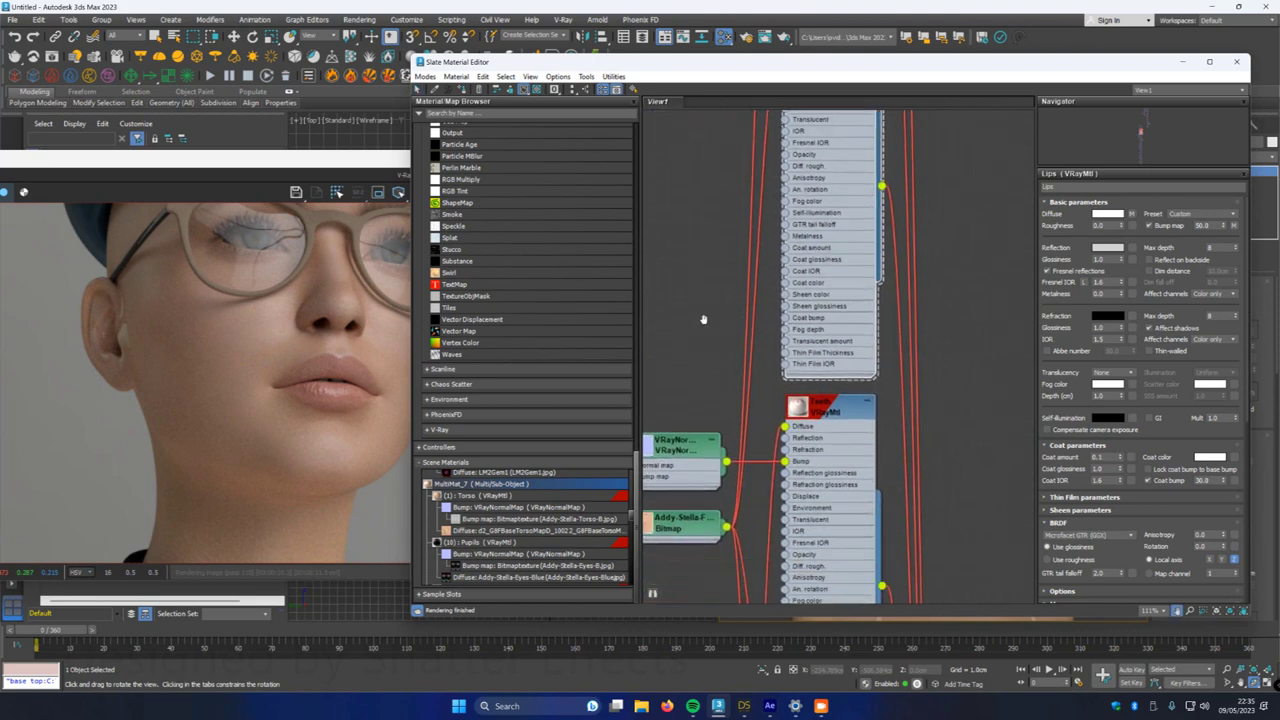
scroll(679, 503, down, 5)
click(810, 377)
click(1107, 260)
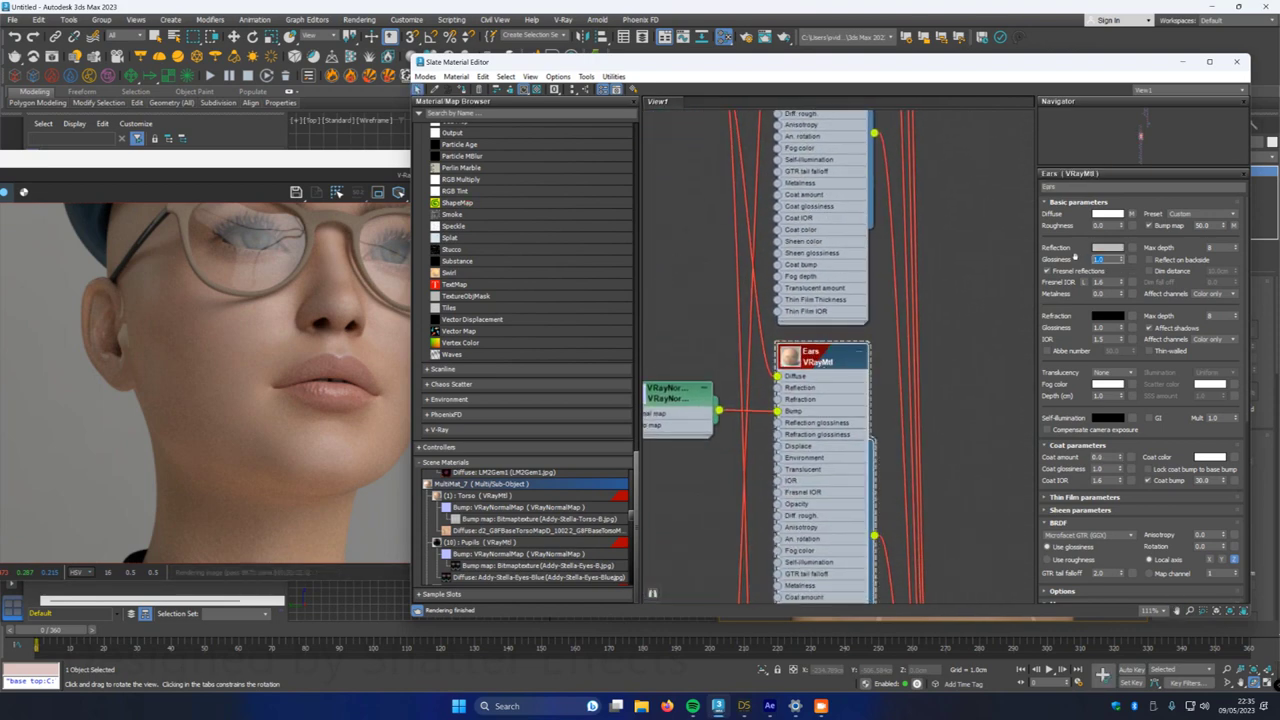
text(0.6)
key(Return)
scroll(277, 346, down, 1)
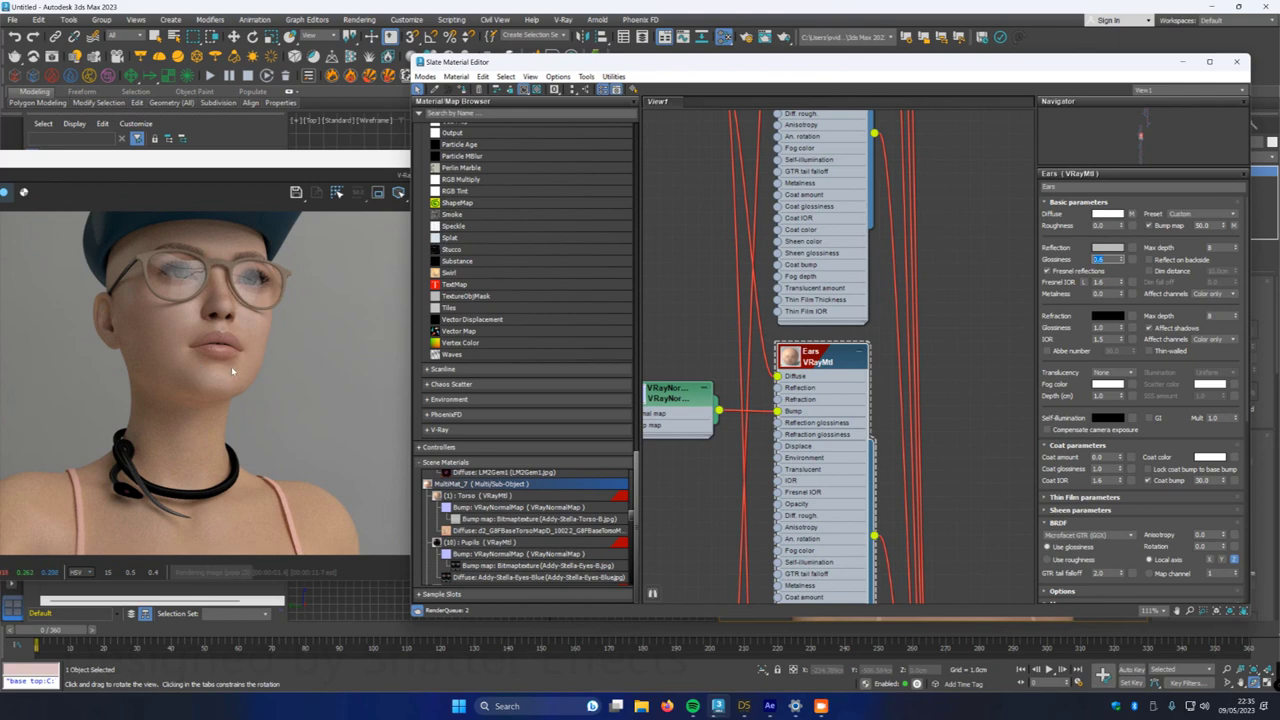
- Set the Legs material's reflection glossiness to 0.6
middle_drag(723, 464, 717, 147)
middle_drag(706, 304, 705, 204)
double_click(805, 340)
drag(1101, 260, 1068, 258)
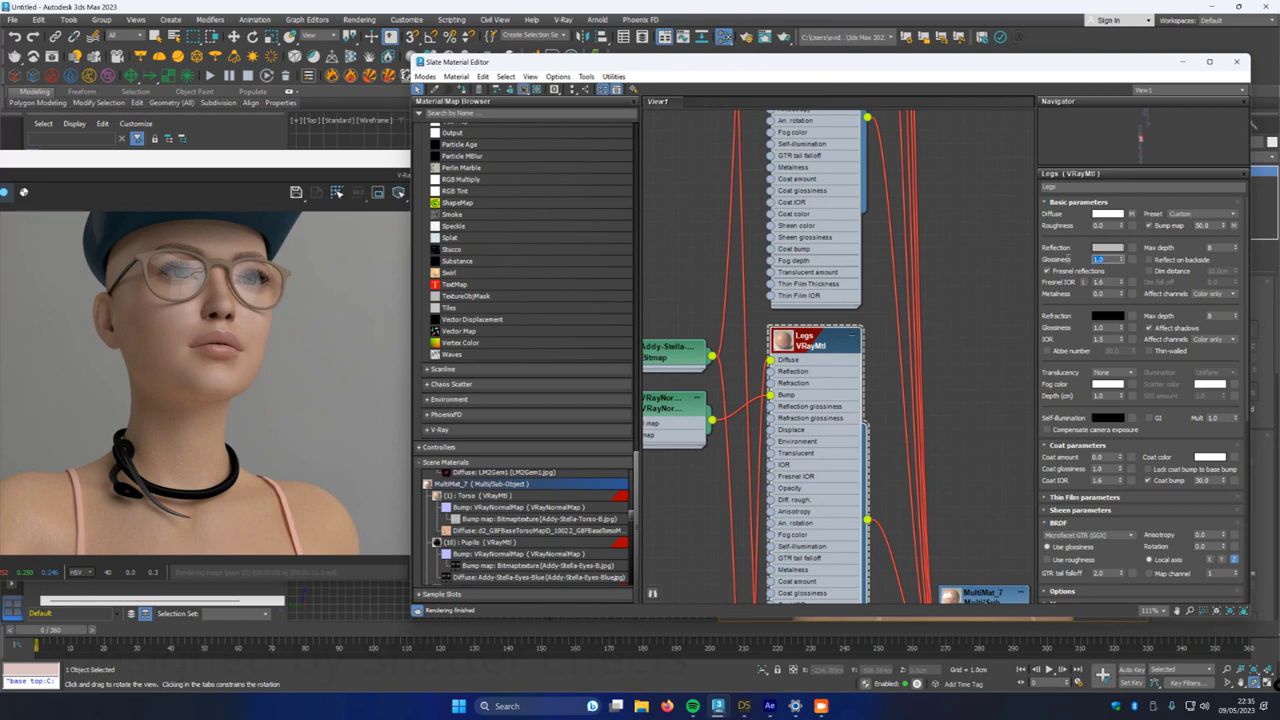
text(0.6)
key(Return)
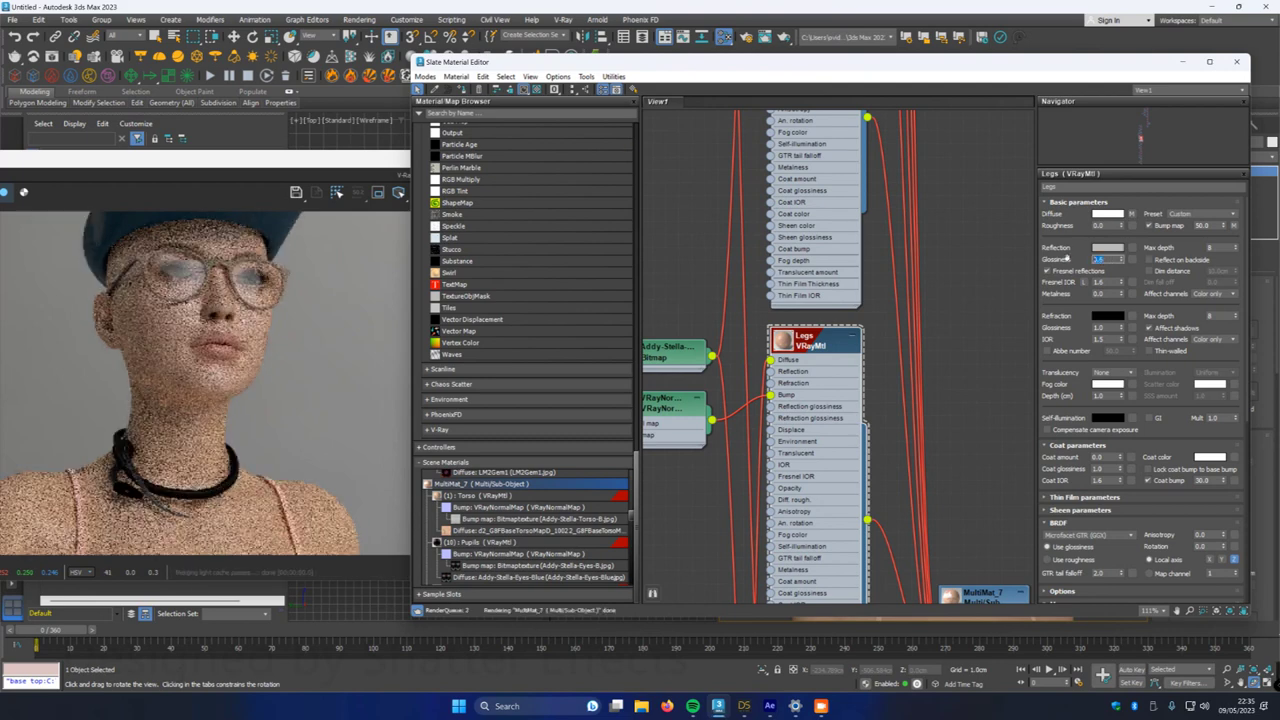
- Find the Arms material in the node graph and set its reflection glossiness to 0.6
middle_drag(977, 407, 953, 84)
middle_drag(862, 390, 928, 110)
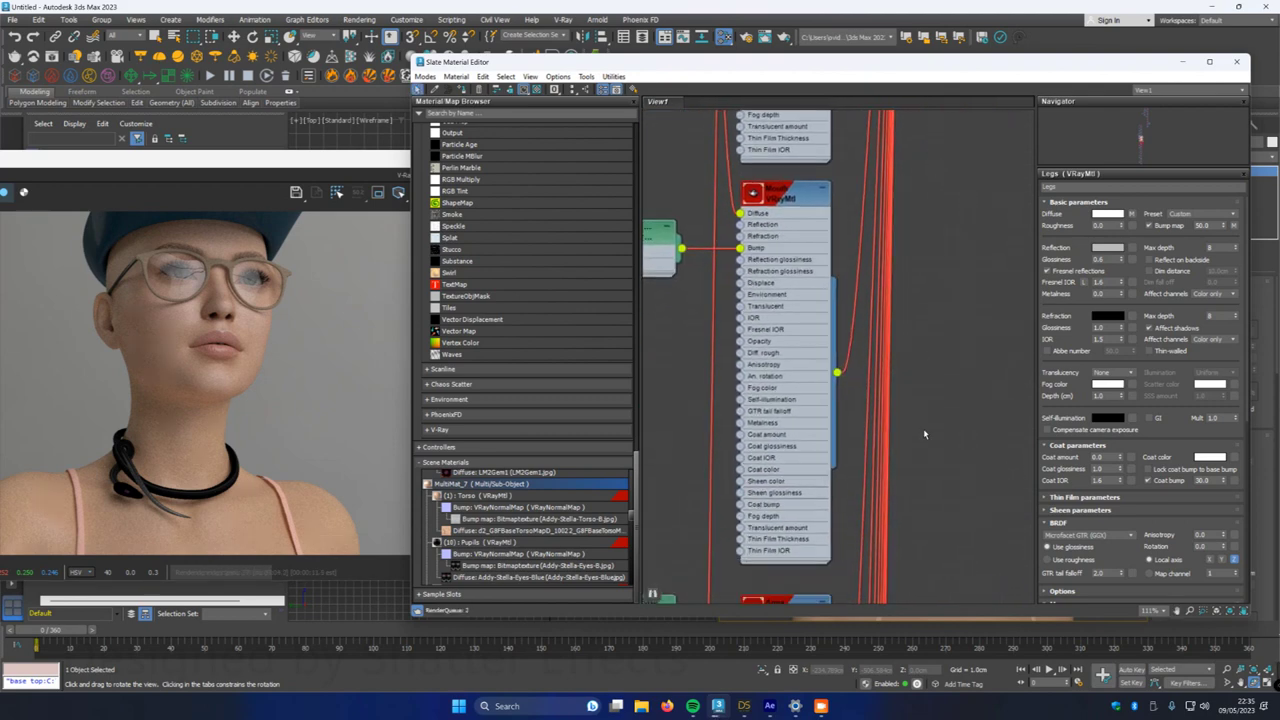
middle_drag(927, 468, 910, 164)
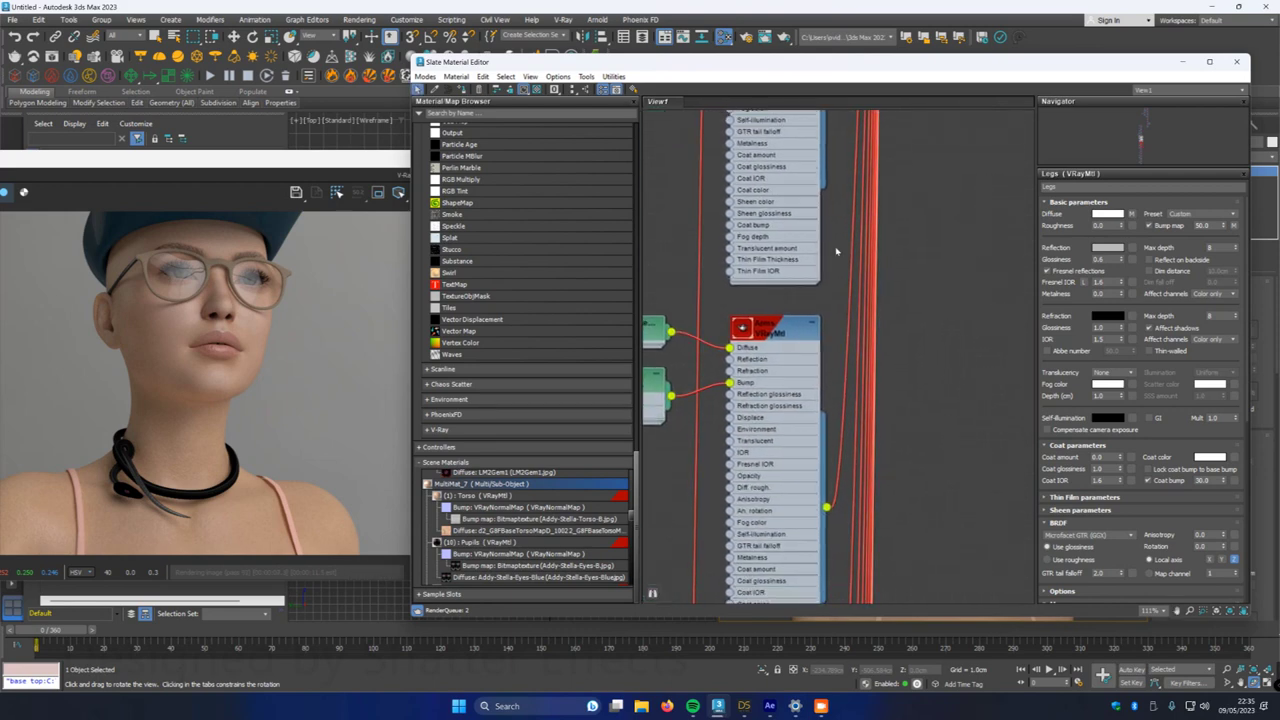
double_click(772, 330)
double_click(1112, 259)
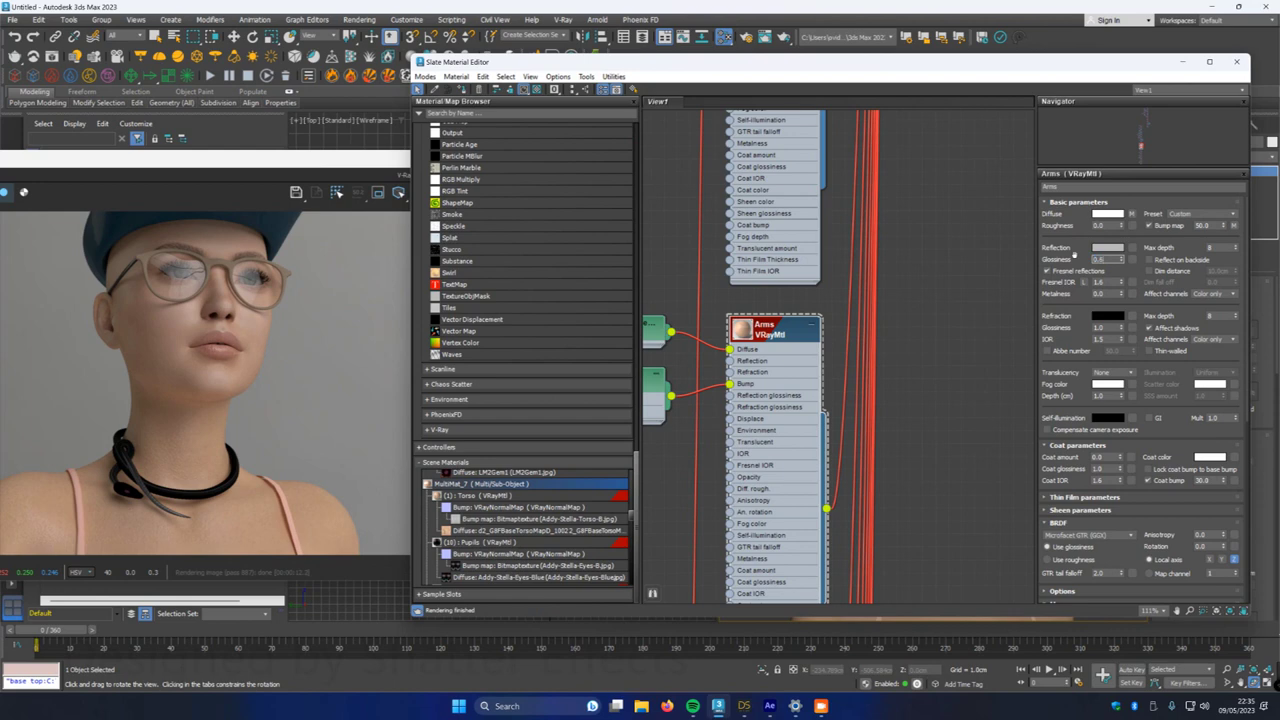
key(Return)
- Look through the remaining material nodes below Arms for other skin materials, and close the material editor
middle_drag(940, 438, 938, 148)
middle_drag(910, 433, 894, 139)
middle_drag(888, 469, 899, 150)
middle_drag(900, 403, 907, 154)
middle_drag(900, 443, 890, 176)
middle_drag(885, 470, 902, 158)
middle_drag(886, 312, 894, 171)
middle_drag(886, 370, 886, 88)
mouse_move(891, 424)
middle_down()
mouse_move(883, 106)
mouse_move(892, 368)
mouse_move(891, 134)
middle_up()
scroll(857, 460, down, 10)
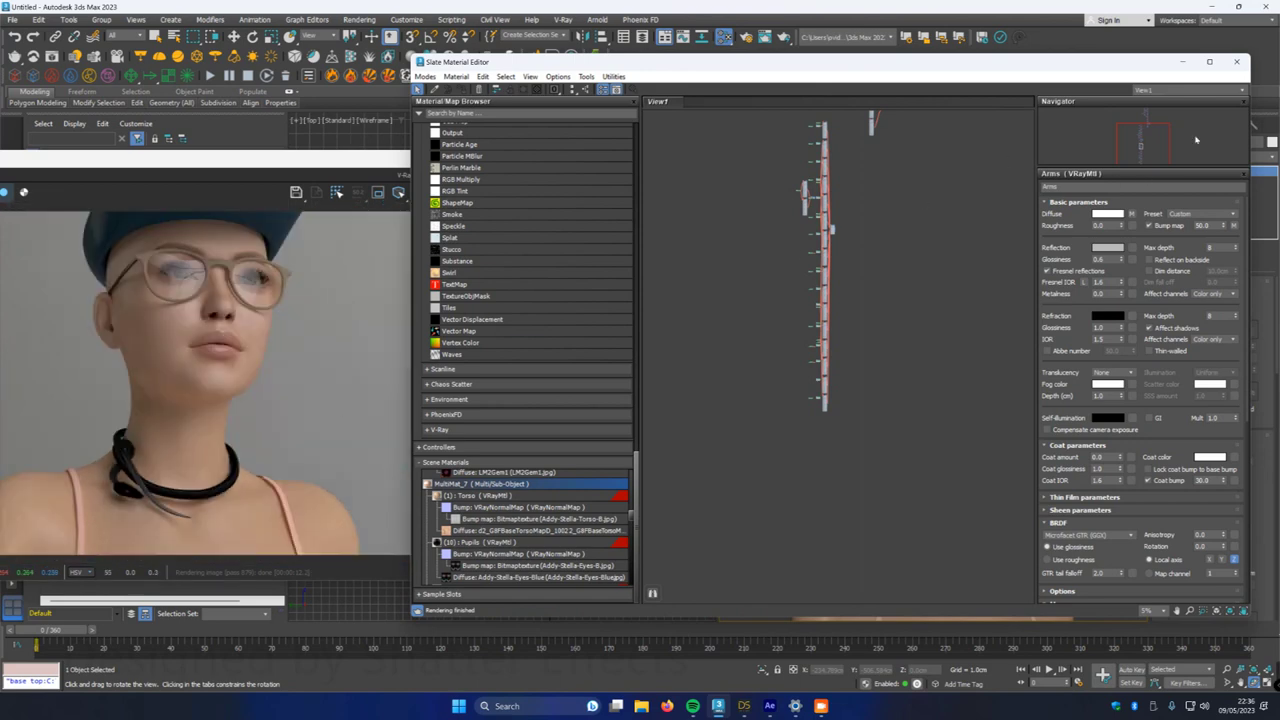
click(1236, 61)
- Select the snake necklace and inspect its head up close in the render and the perspective view
click(155, 36)
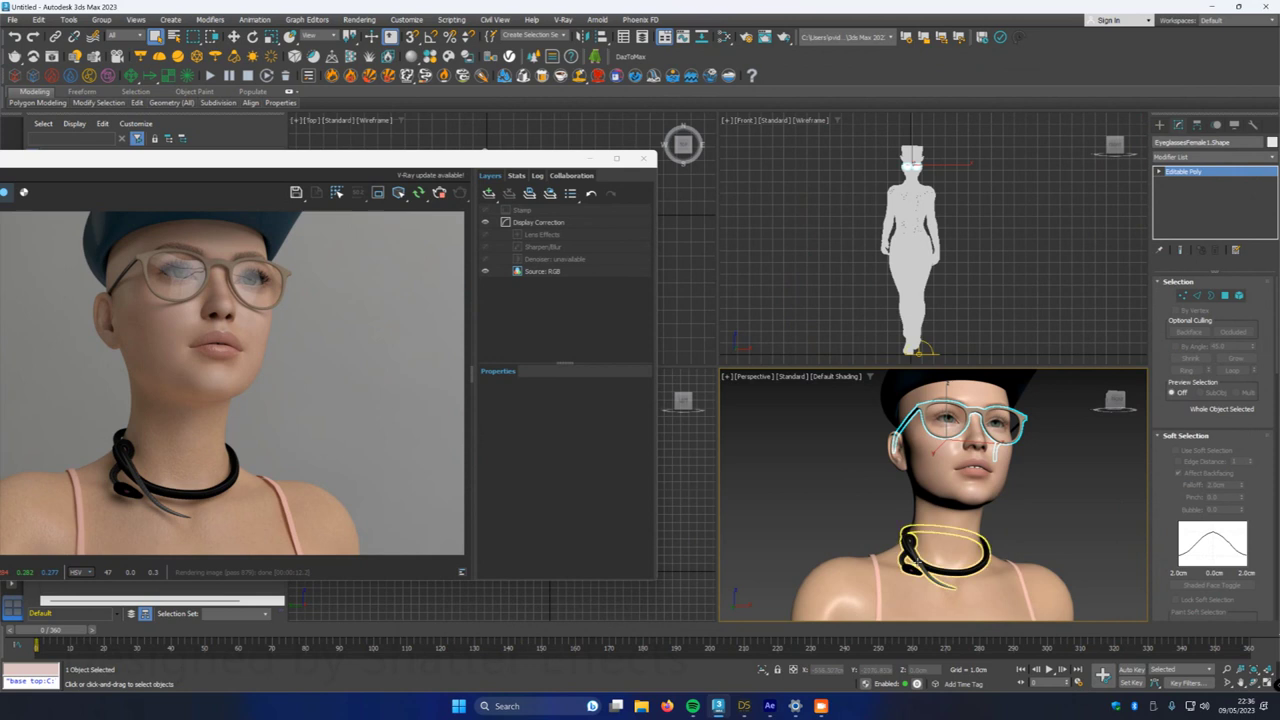
click(940, 555)
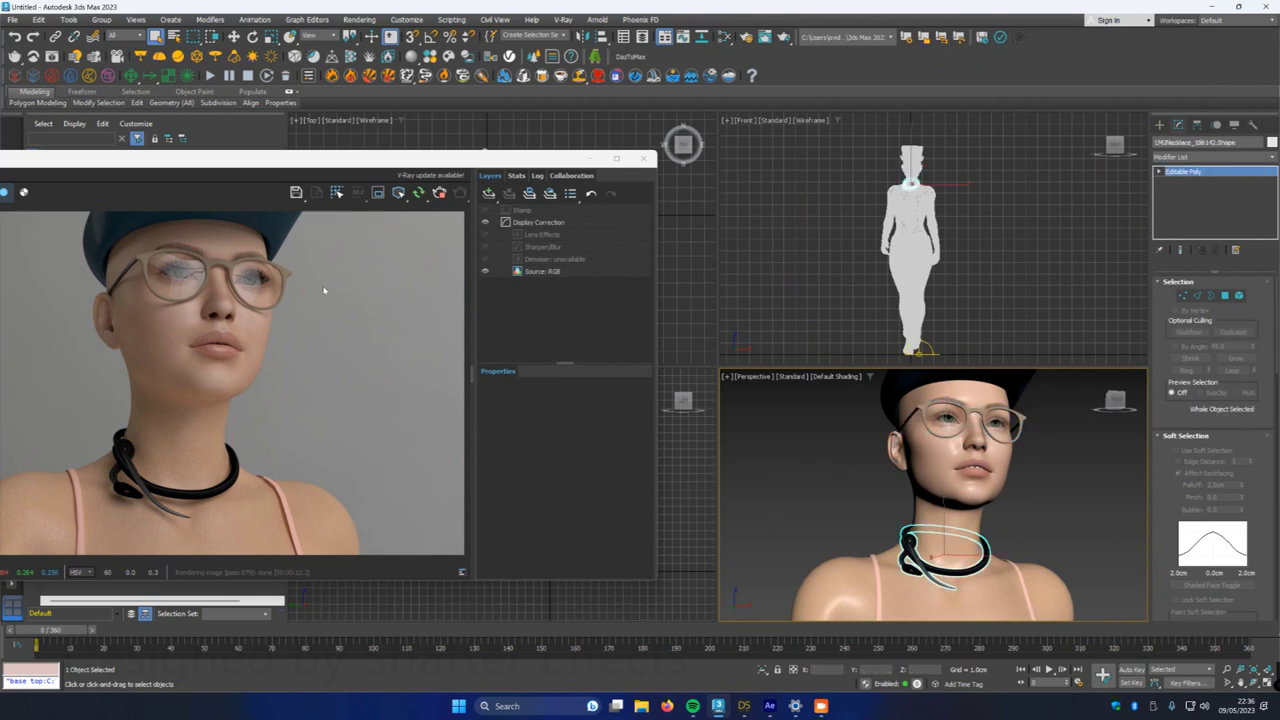
scroll(125, 502, up, 1)
scroll(125, 502, down, 1)
scroll(127, 497, up, 4)
scroll(127, 497, down, 2)
scroll(127, 497, up, 2)
scroll(127, 497, down, 2)
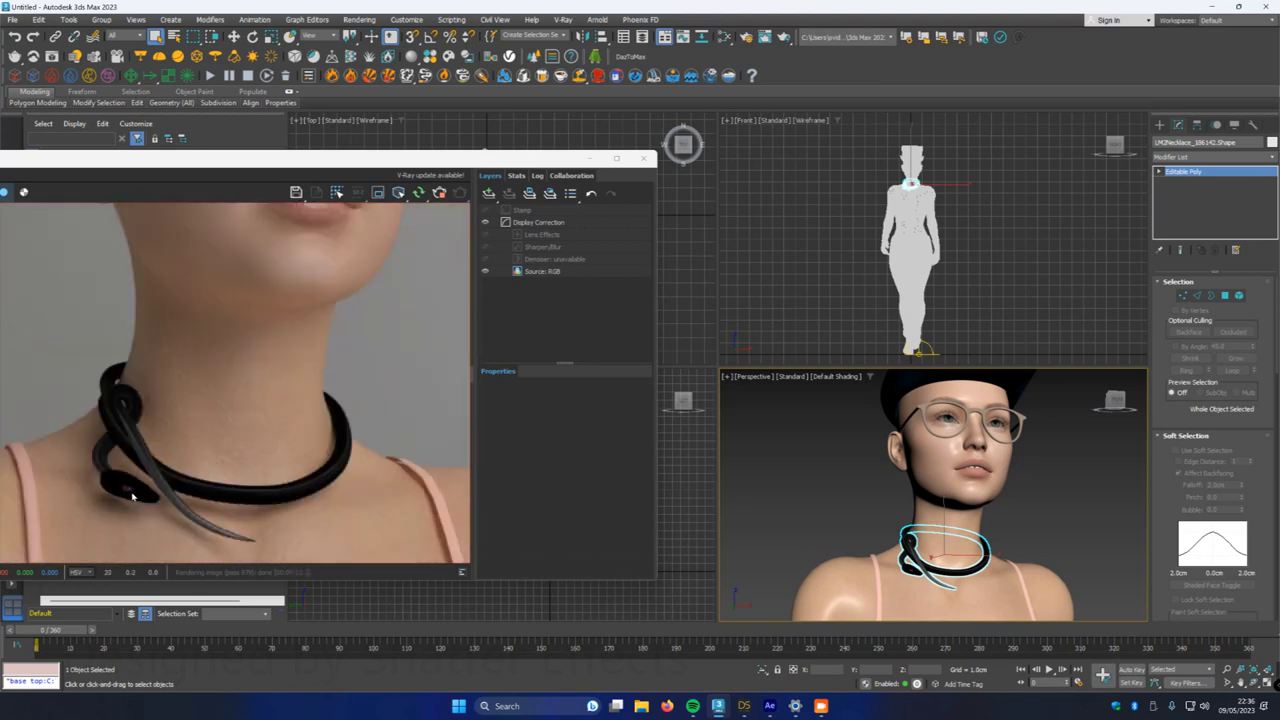
scroll(910, 572, up, 5)
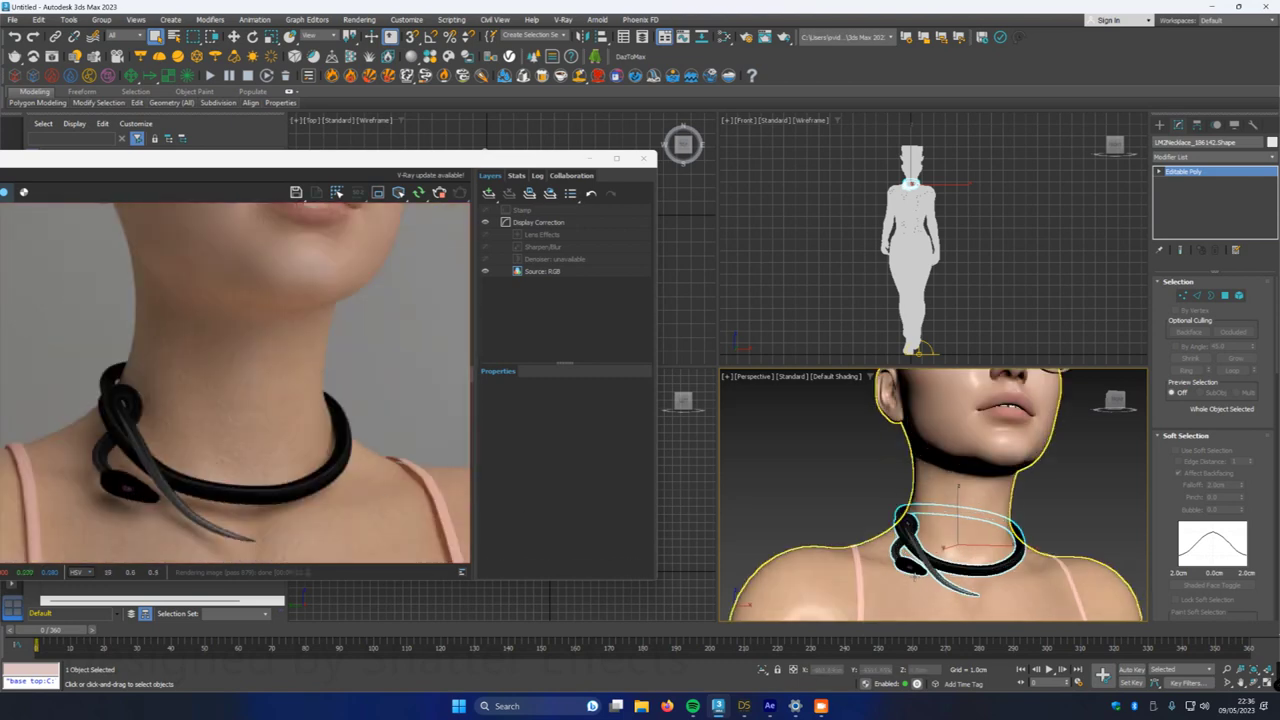
scroll(904, 561, up, 5)
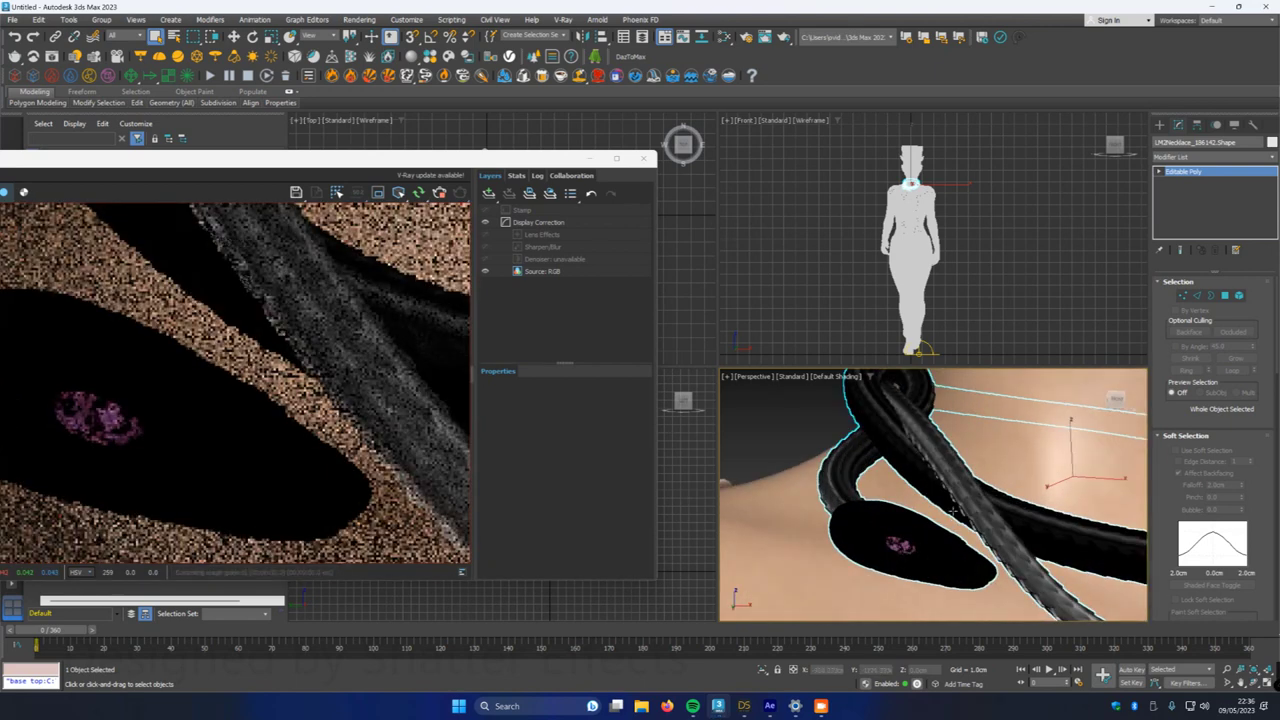
- Select both of the snake's eye gems as elements of the necklace's editable poly
click(1239, 297)
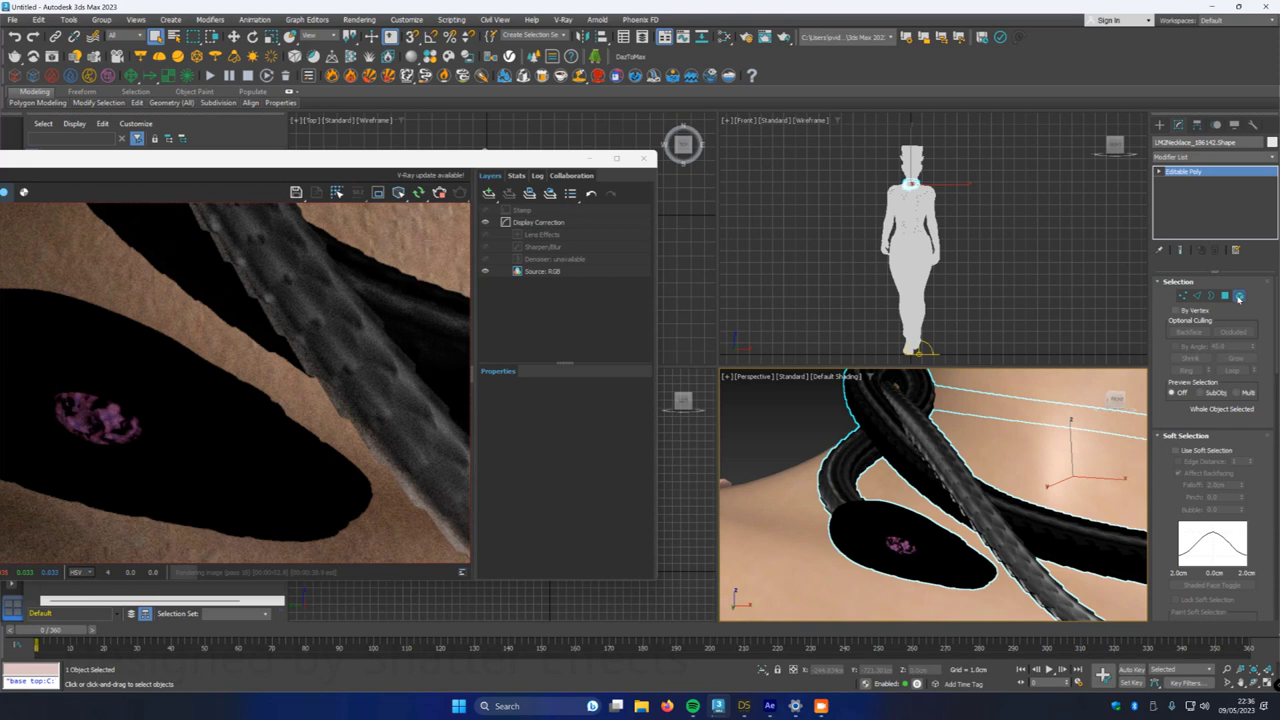
click(1240, 297)
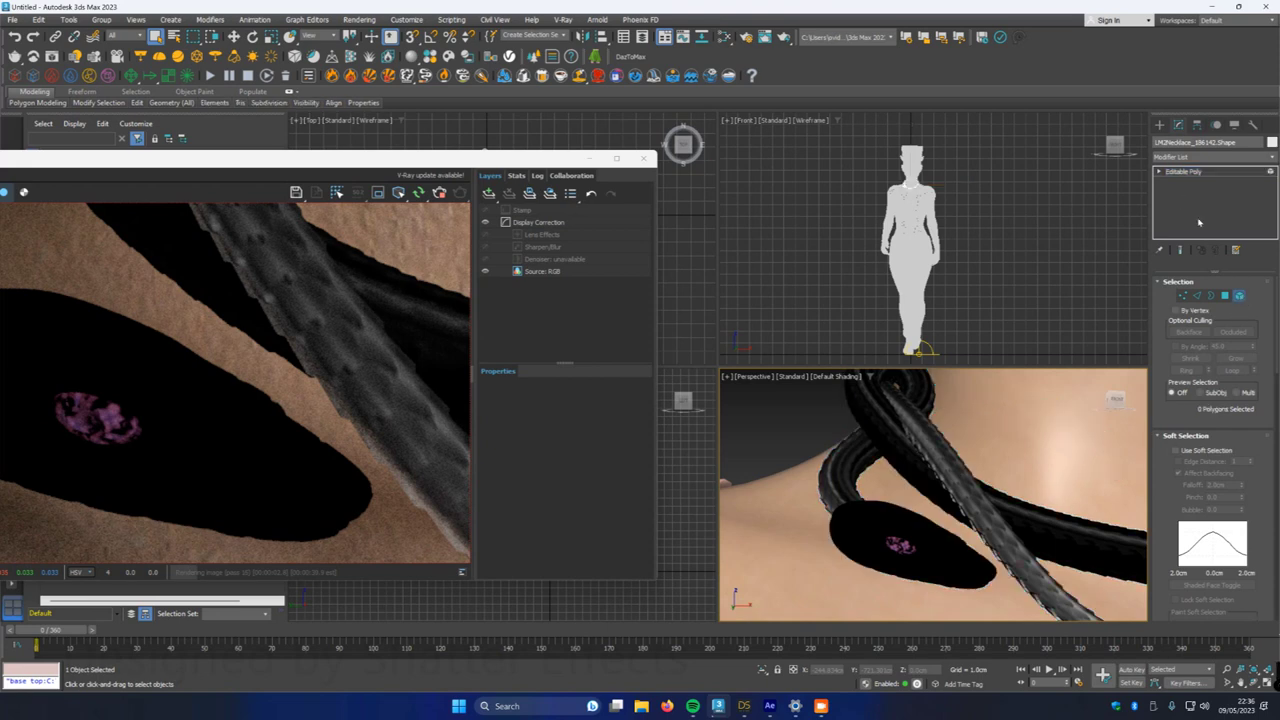
click(900, 544)
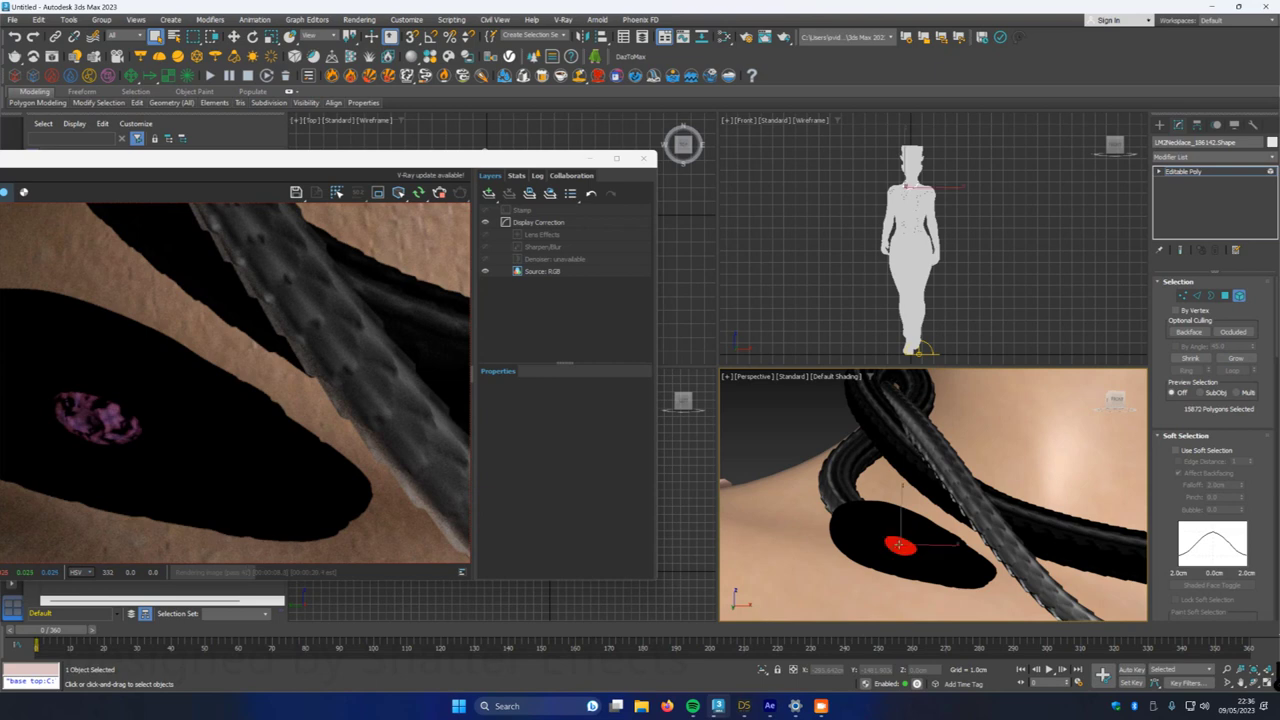
click(1267, 681)
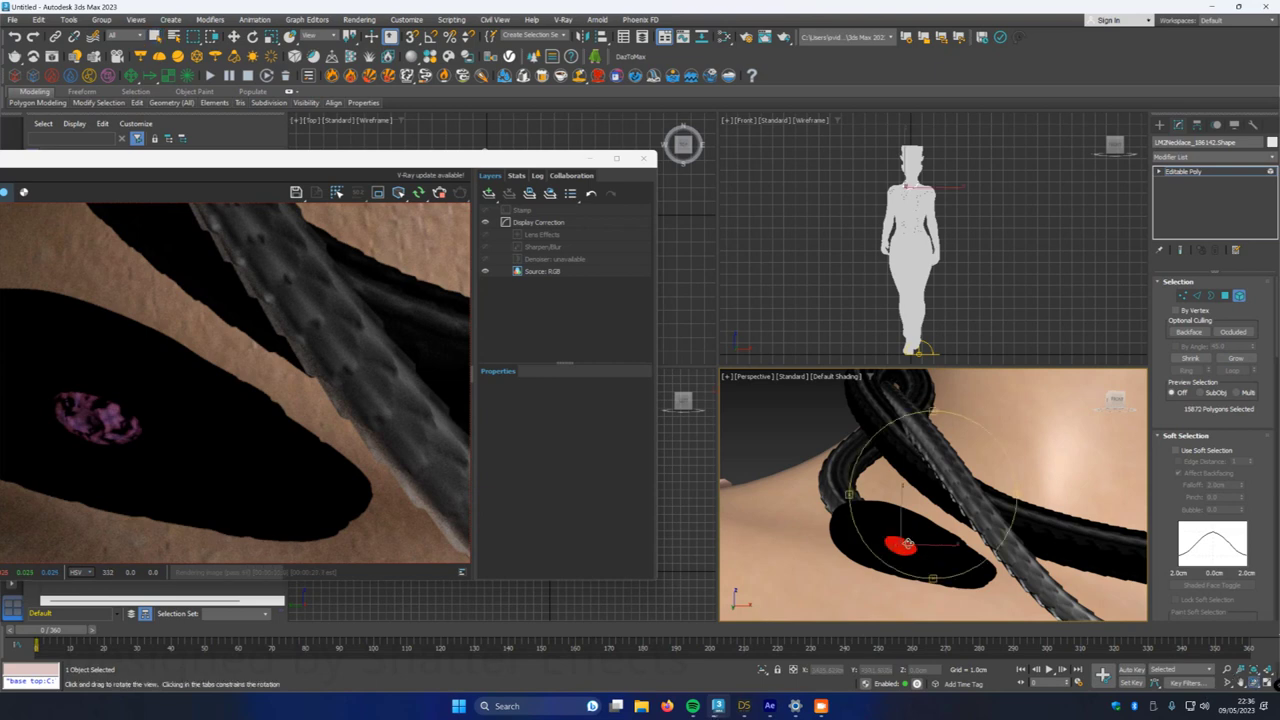
drag(915, 540, 830, 530)
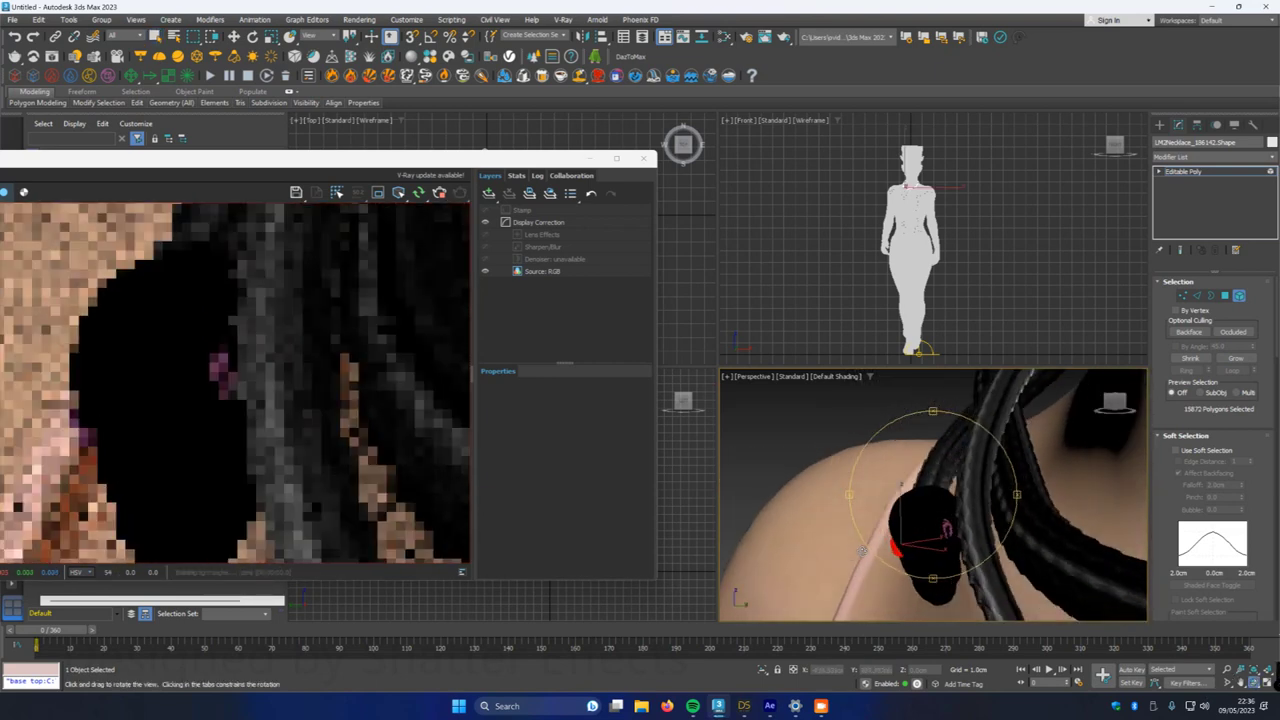
click(155, 36)
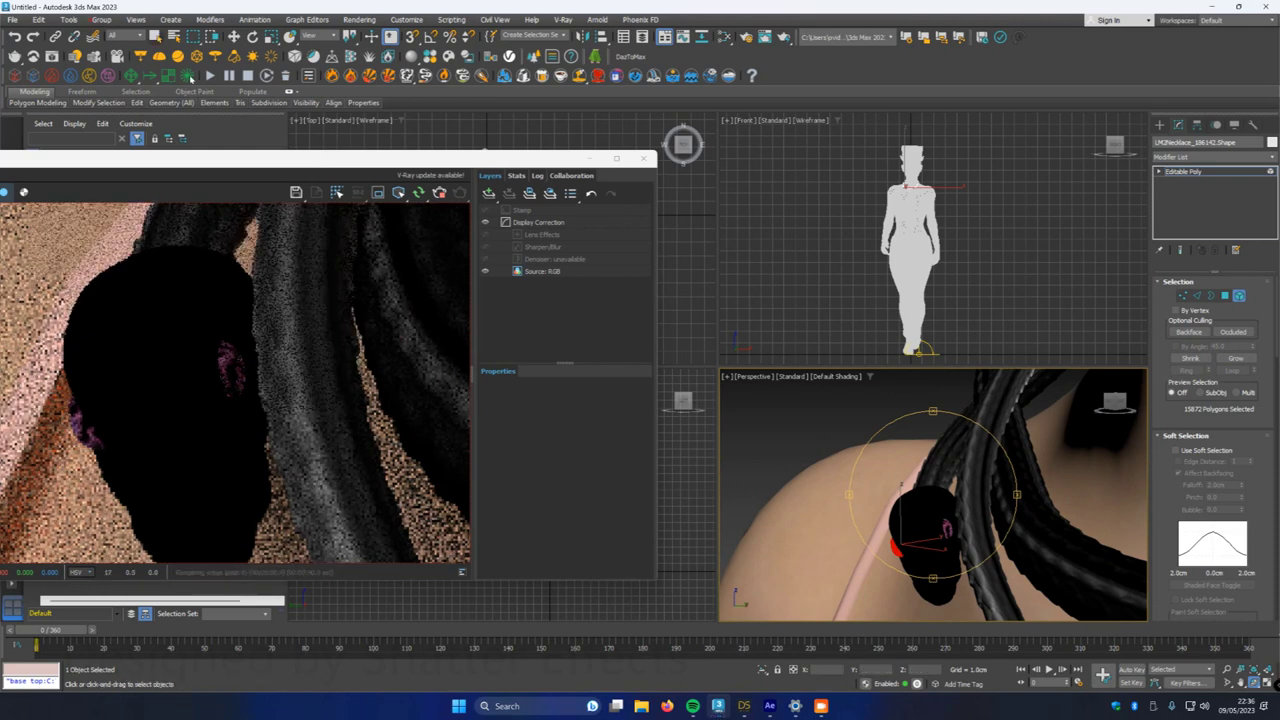
ctrl+click(948, 530)
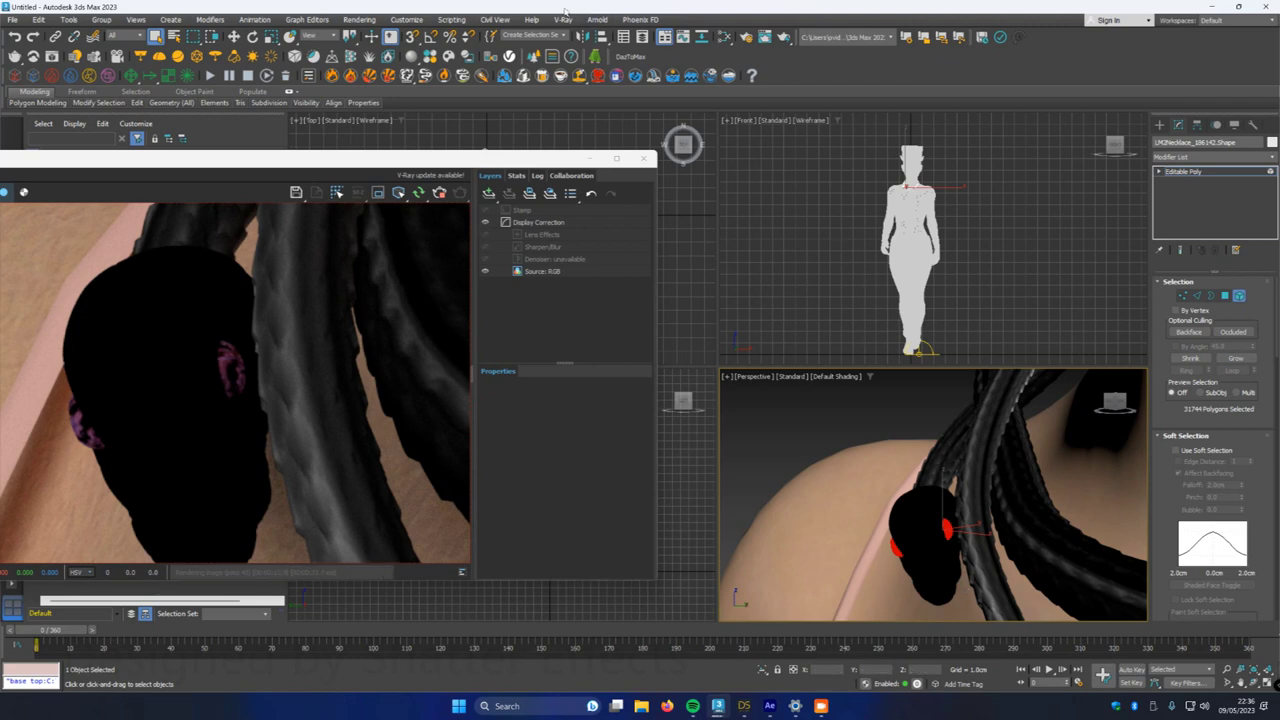
- Create a new VRayLightMtl in an empty area of the material node view
key(m)
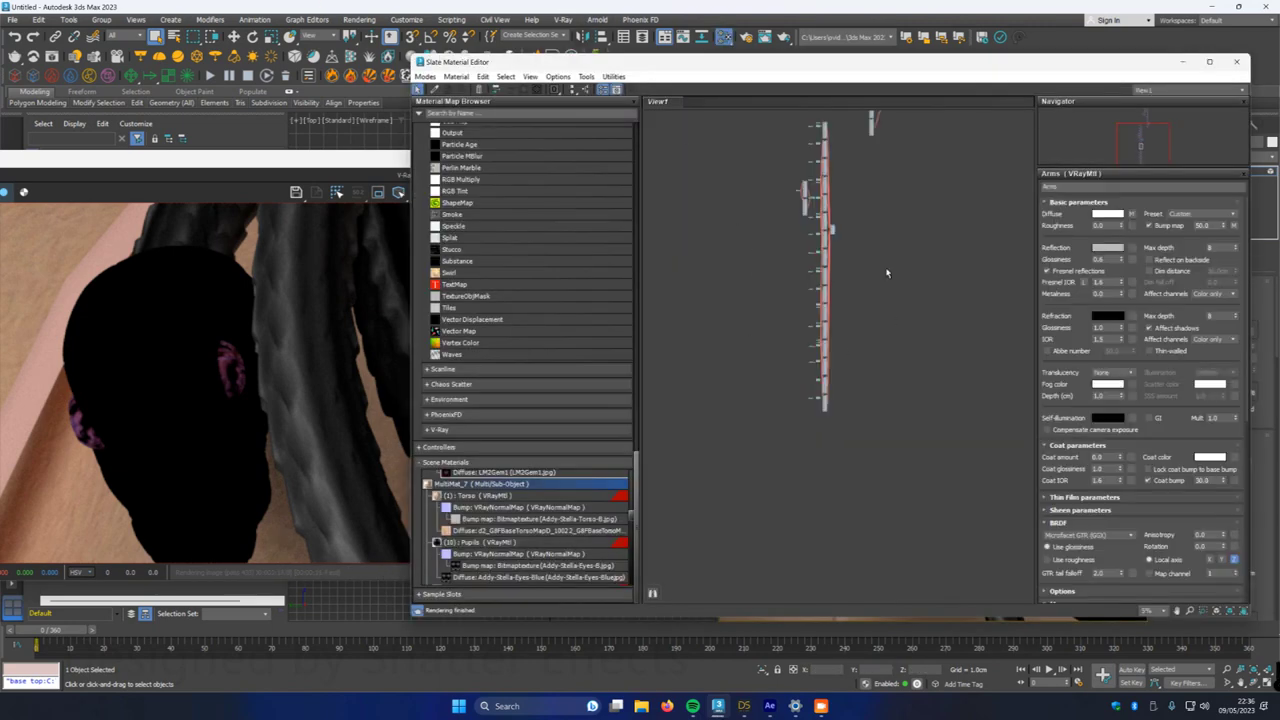
scroll(848, 153, up, 6)
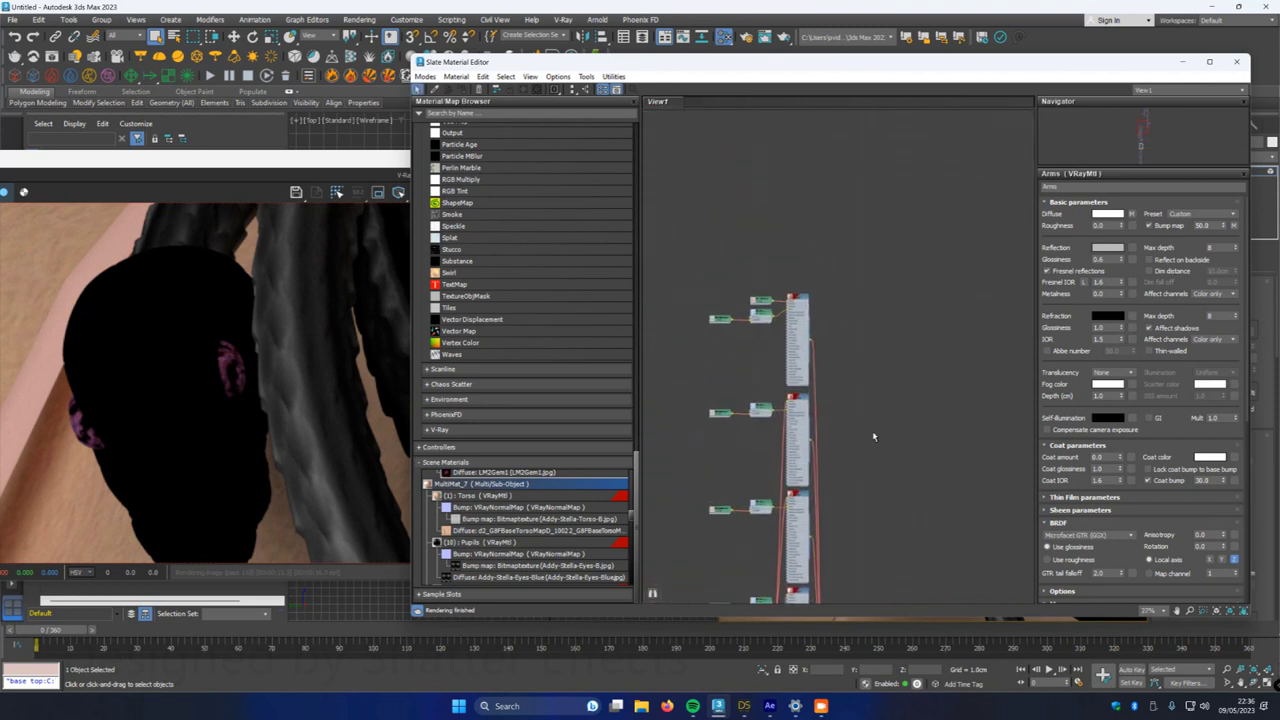
middle_drag(868, 256, 726, 377)
scroll(791, 429, down, 4)
scroll(792, 425, up, 6)
right_click(726, 377)
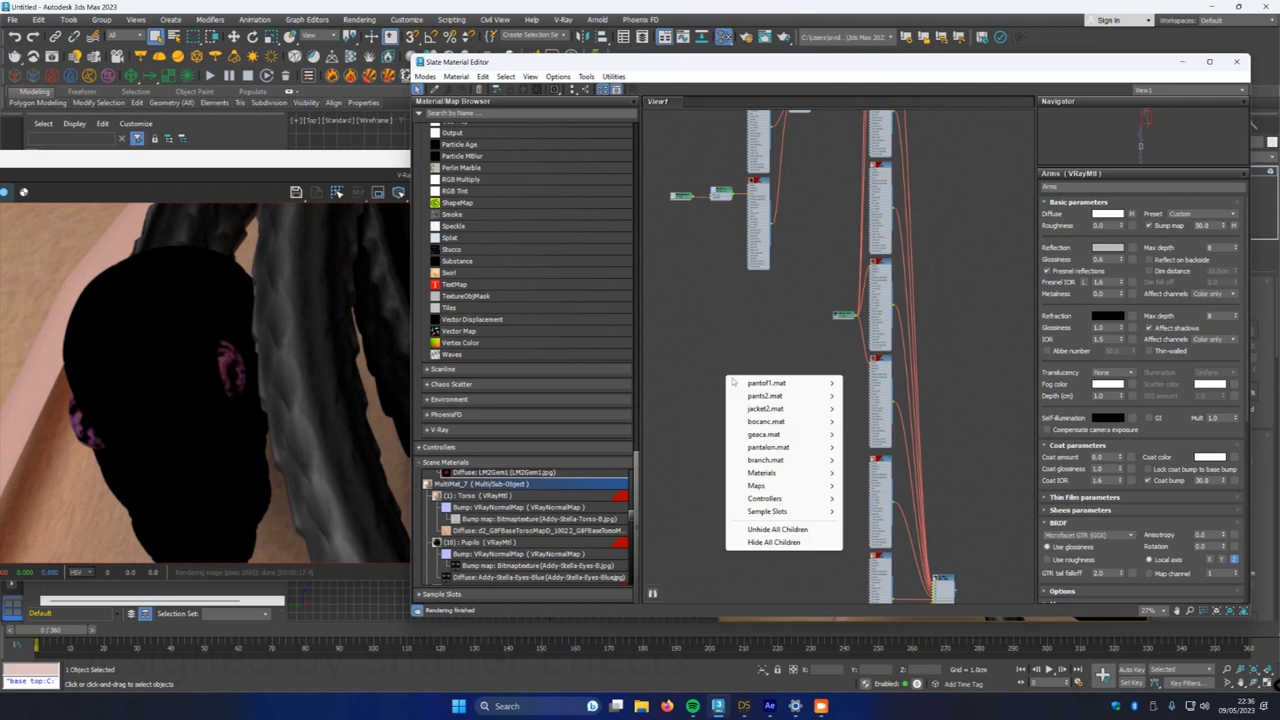
mouse_move(789, 472)
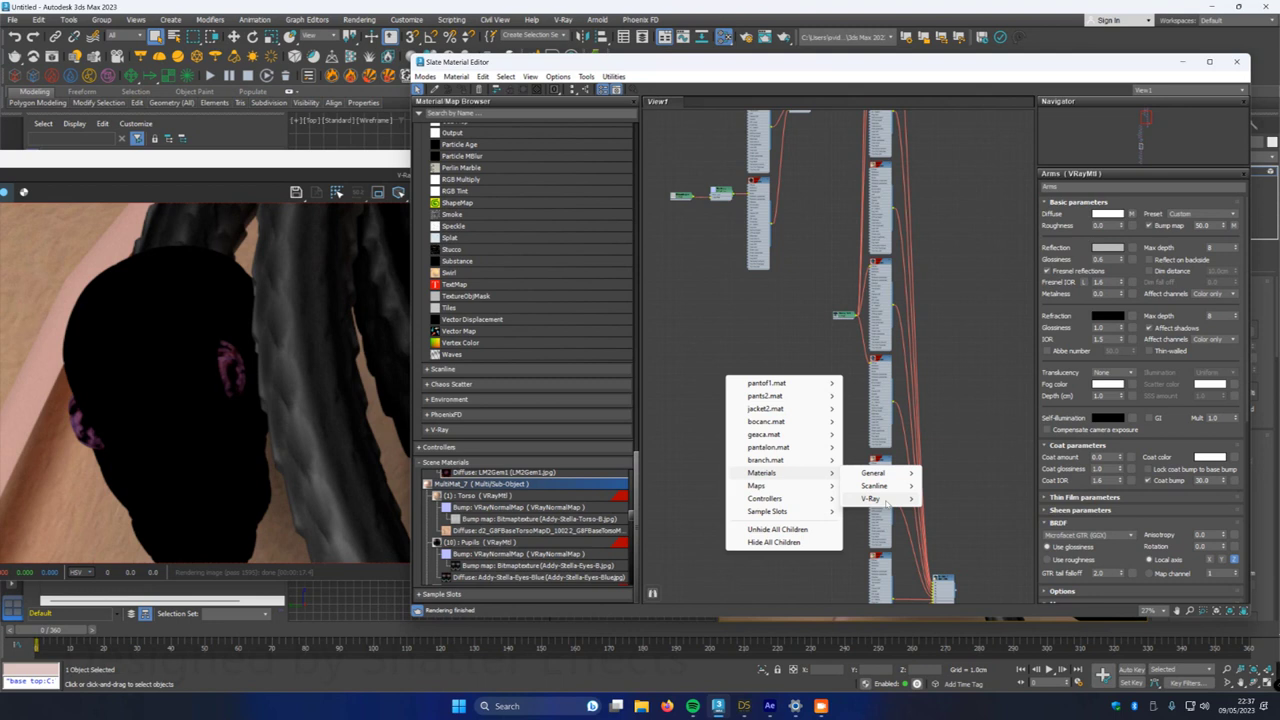
mouse_move(886, 503)
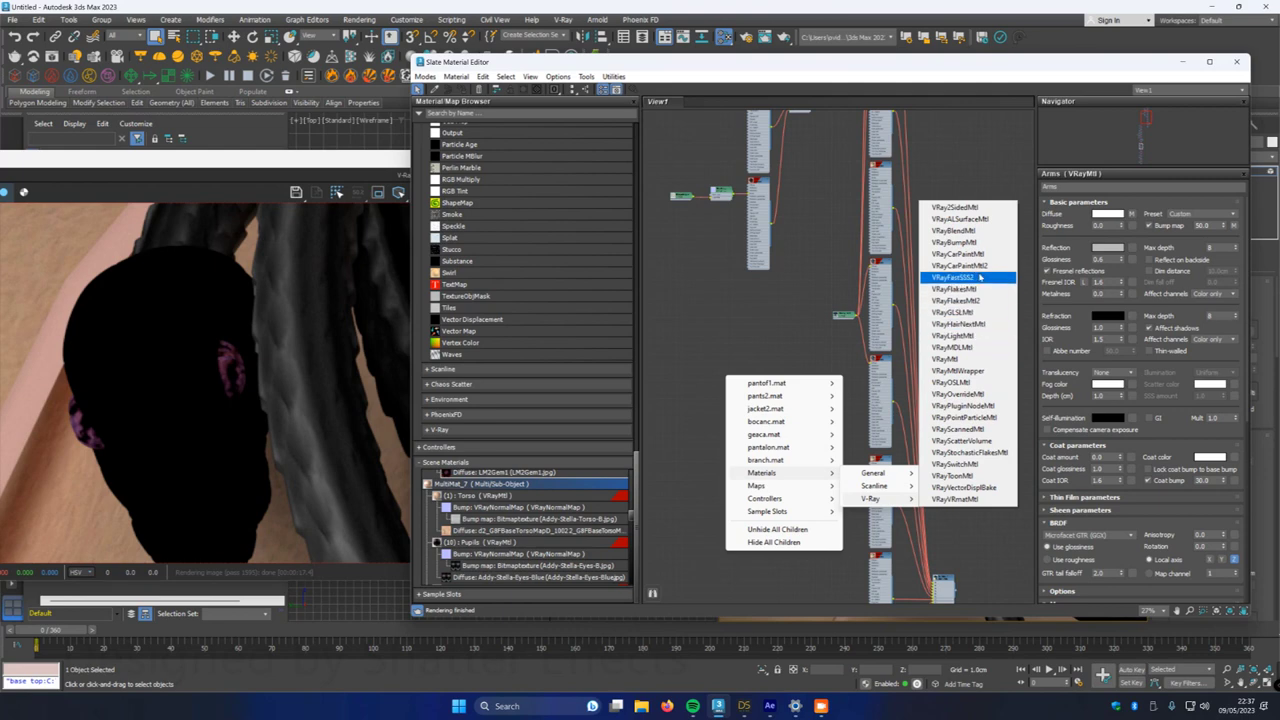
click(958, 335)
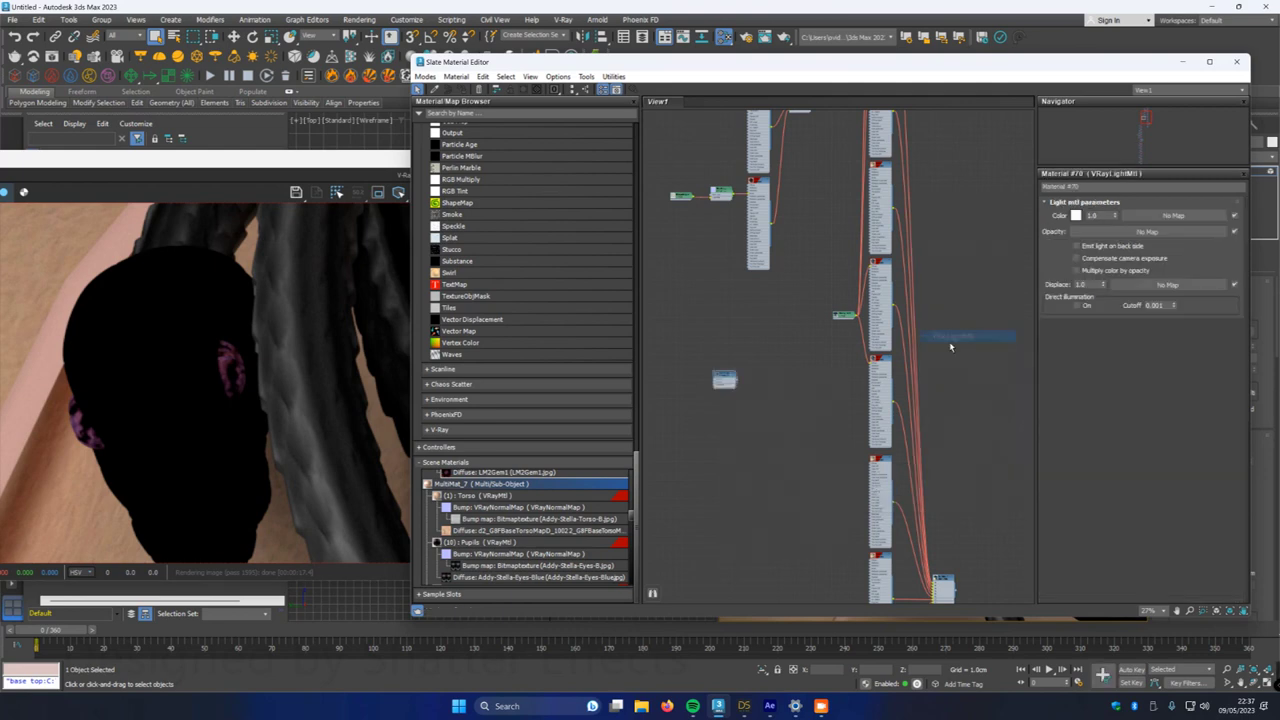
scroll(724, 382, up, 5)
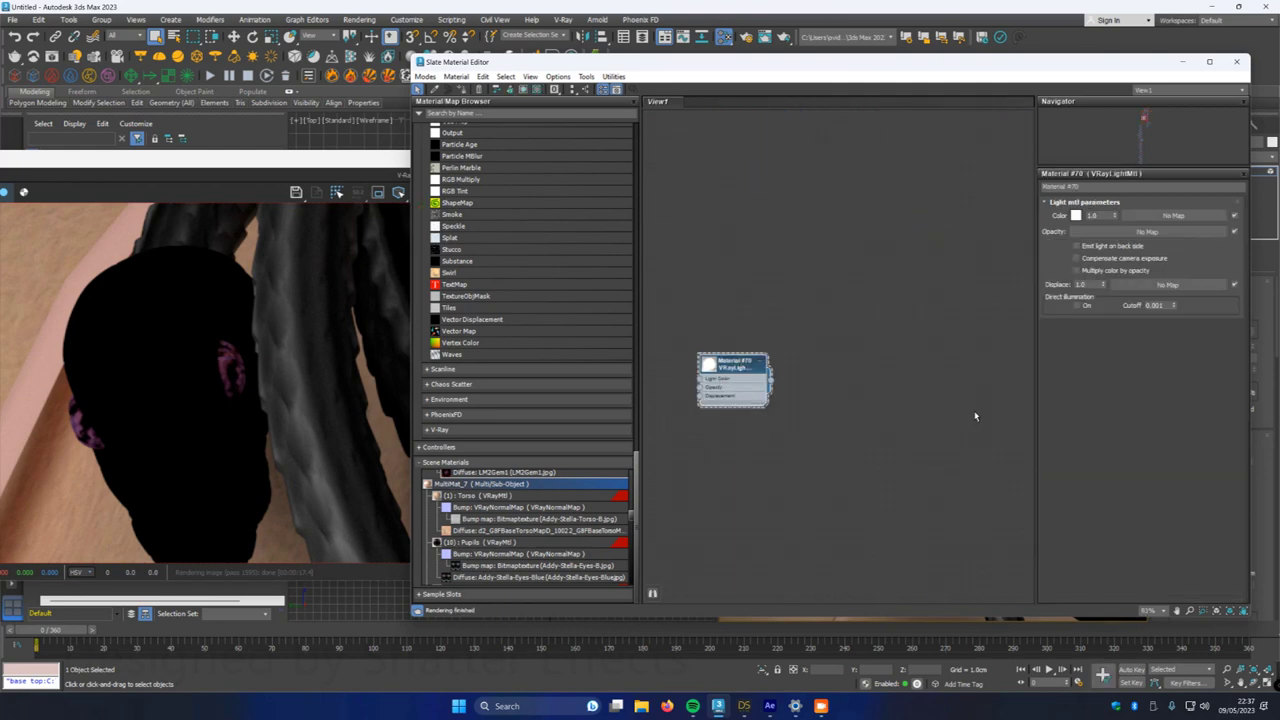
- Turn on direct illumination and back-side light emission for the light material, and set its color multiplier to 40
click(1076, 306)
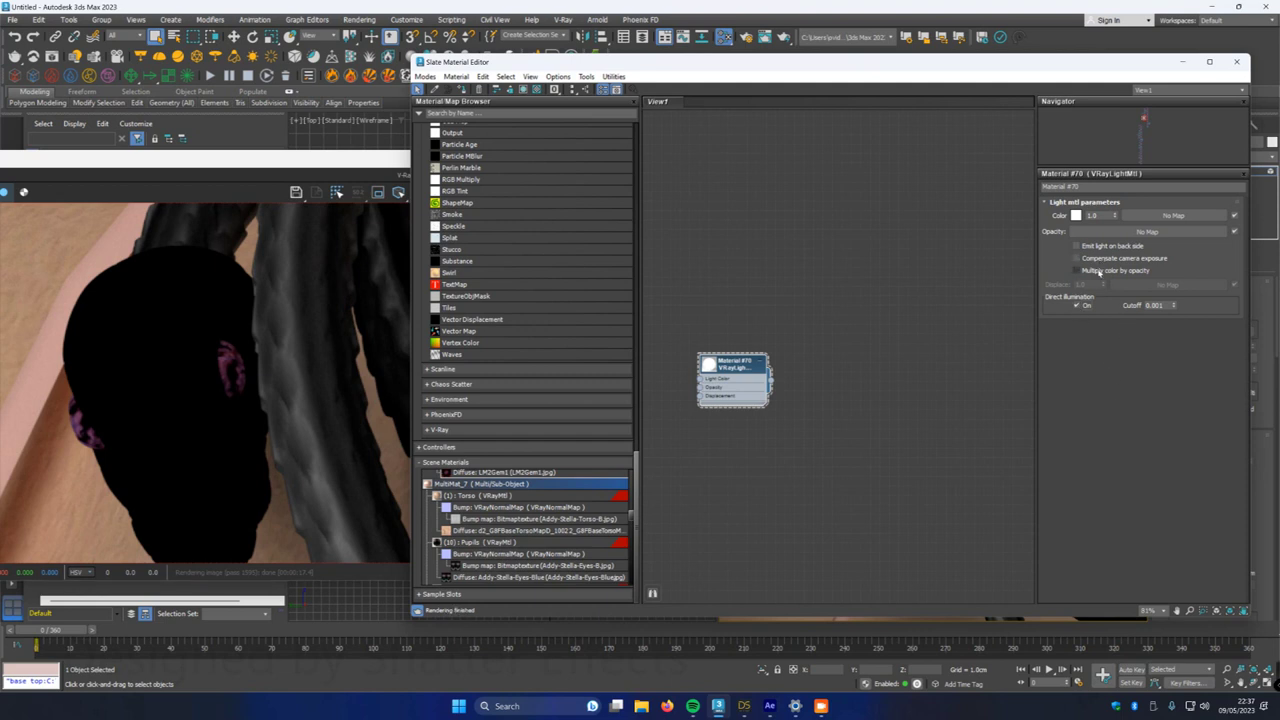
click(1077, 246)
click(1096, 216)
click(872, 349)
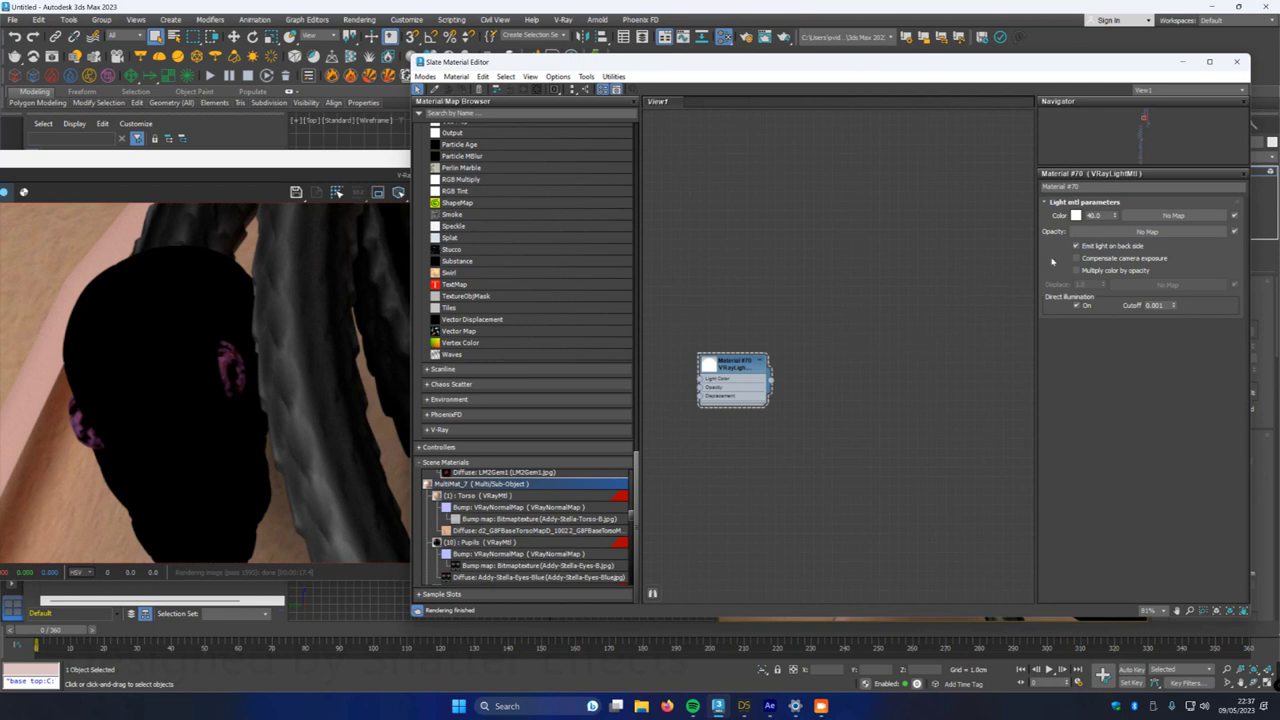
- Change the light material's color to a saturated magenta-purple
click(1077, 216)
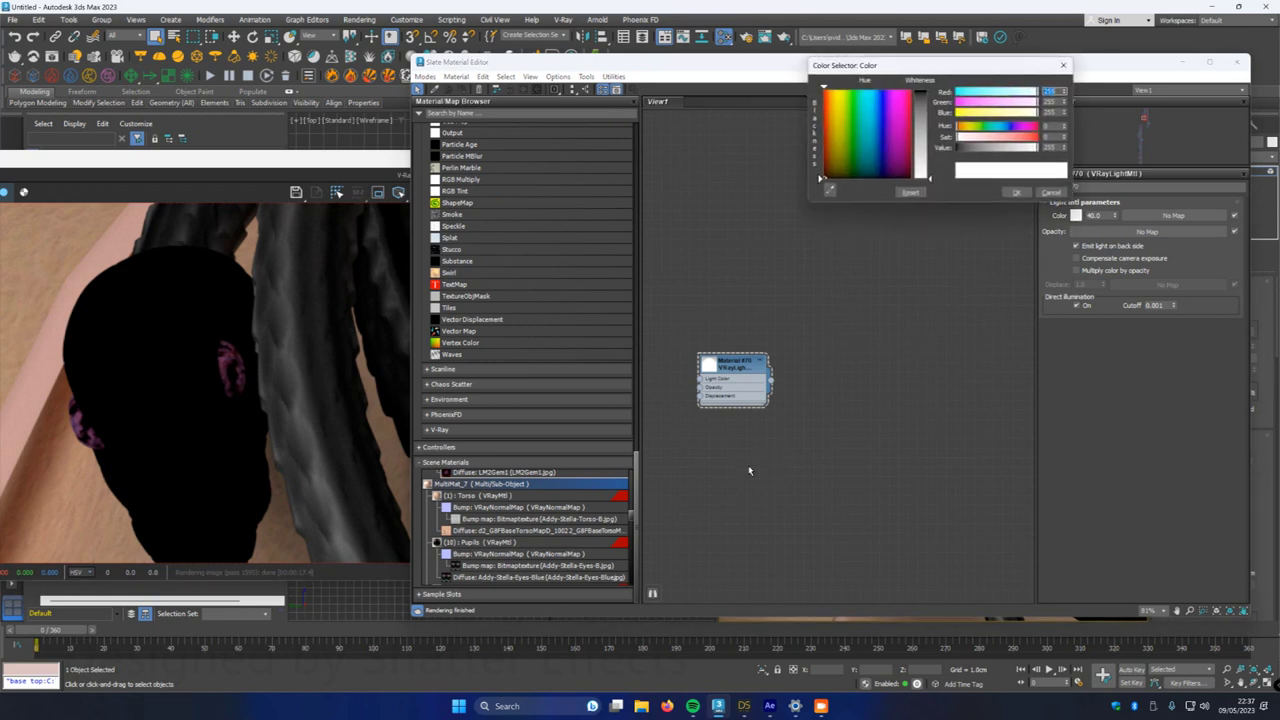
click(832, 122)
drag(827, 122, 893, 120)
drag(929, 178, 928, 89)
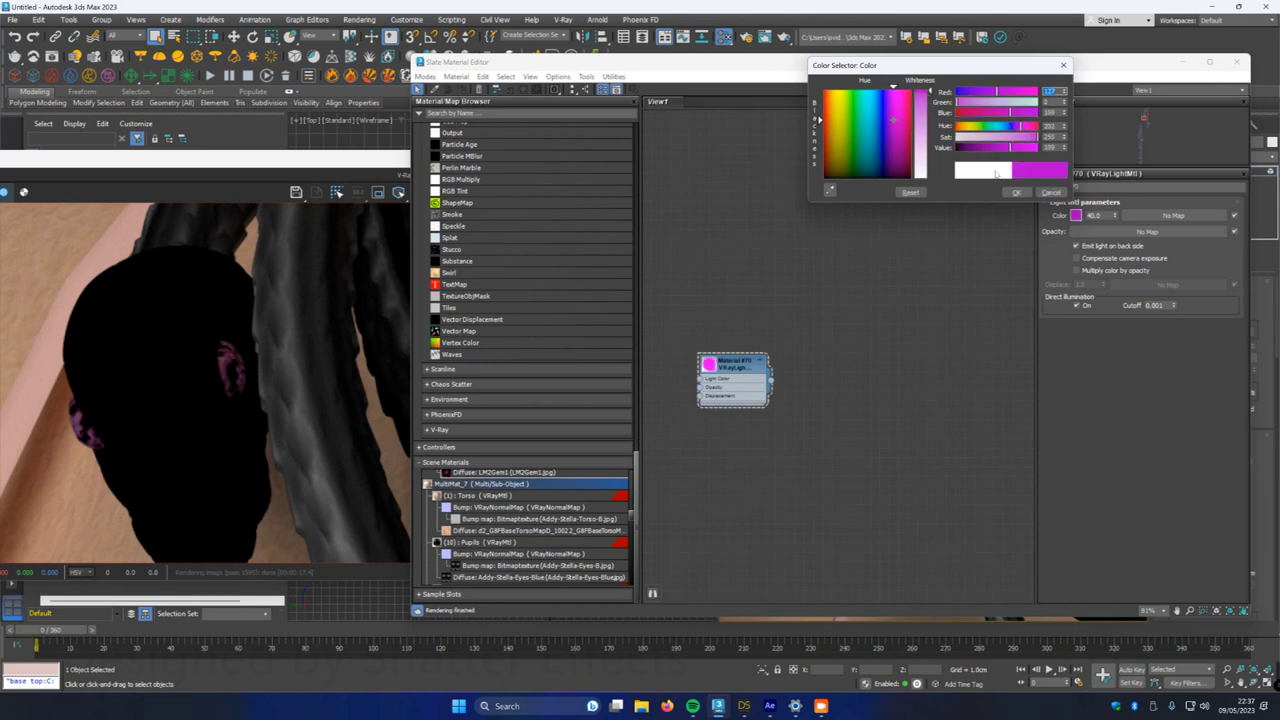
click(1014, 194)
- Assign the magenta light material to the selected snake eyes, leave element selection and close the material editor
drag(887, 66, 377, 105)
drag(262, 423, 895, 552)
click(1242, 297)
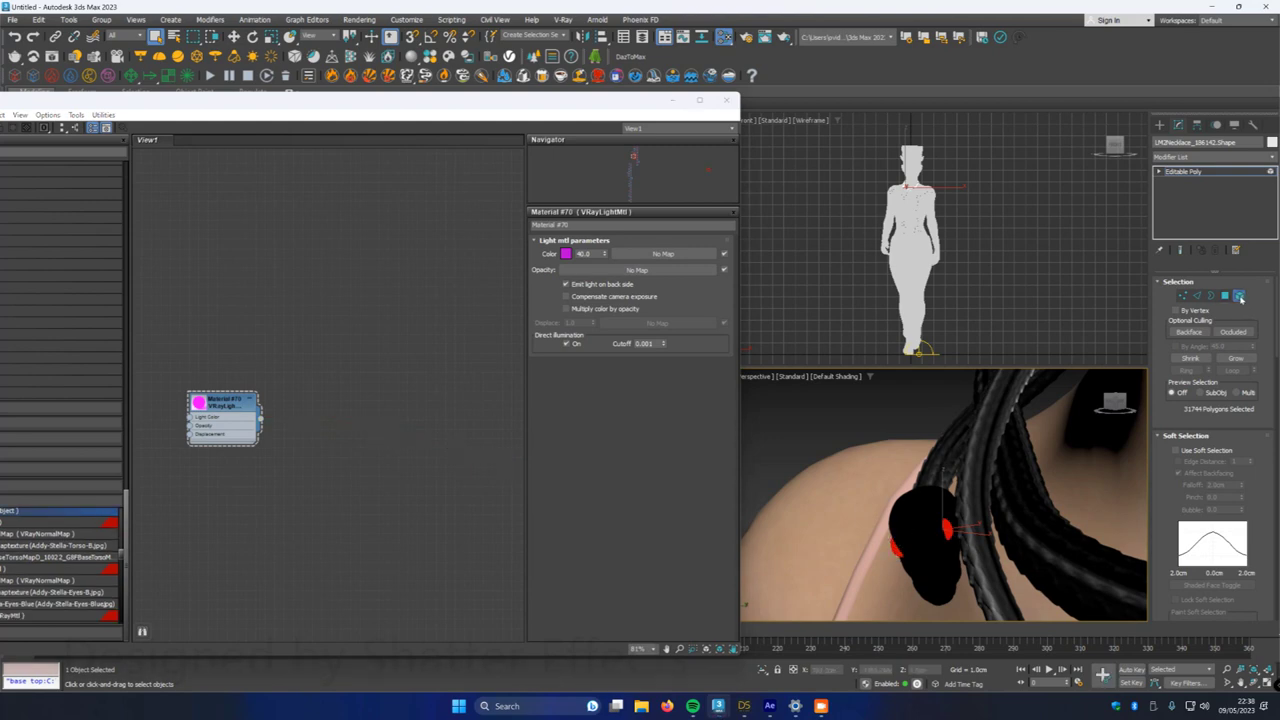
drag(417, 106, 687, 156)
click(997, 151)
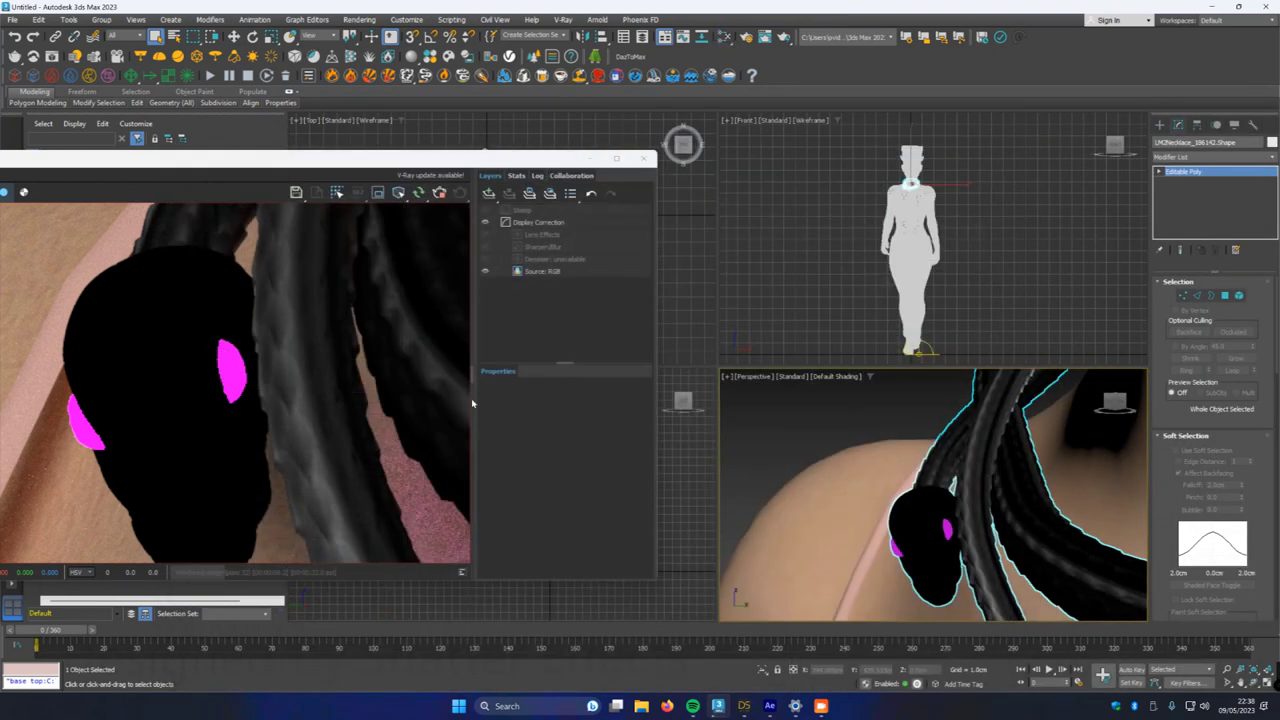
- Examine the snake necklace's glowing eyes in the render while reframing the perspective view on the neck and face
scroll(284, 380, down, 4)
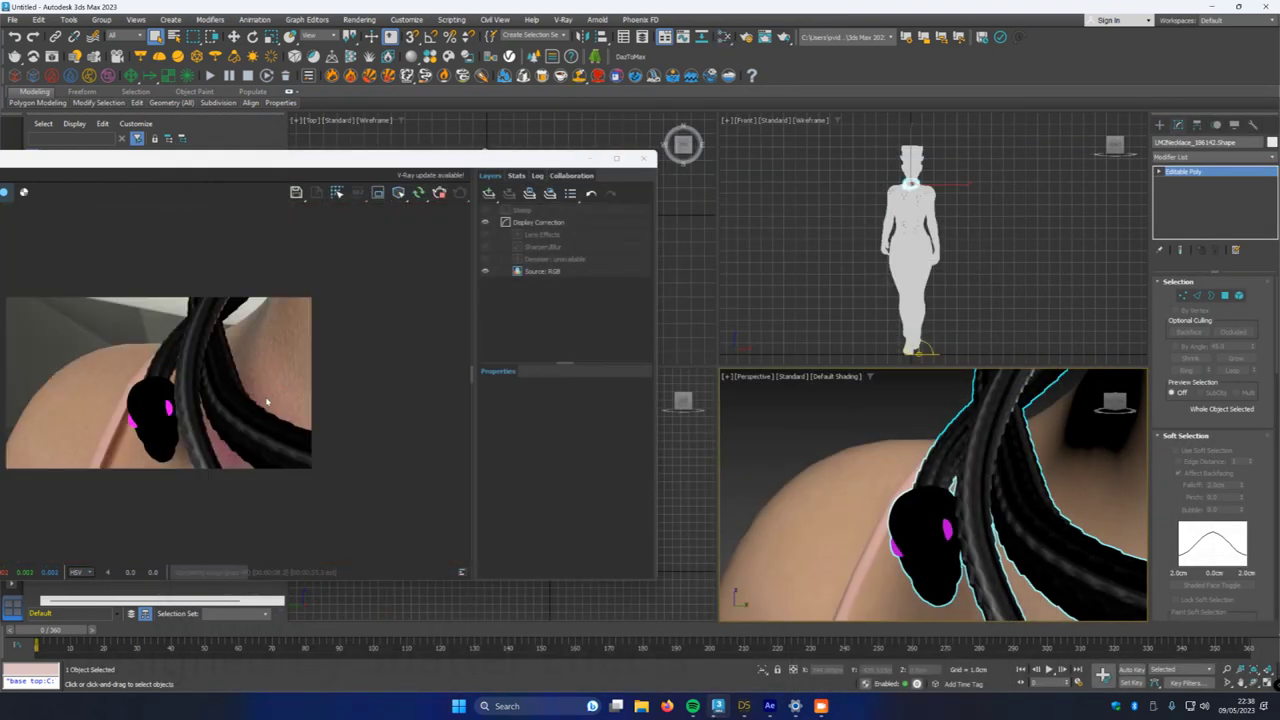
scroll(267, 401, down, 3)
scroll(185, 418, up, 3)
scroll(1005, 490, down, 4)
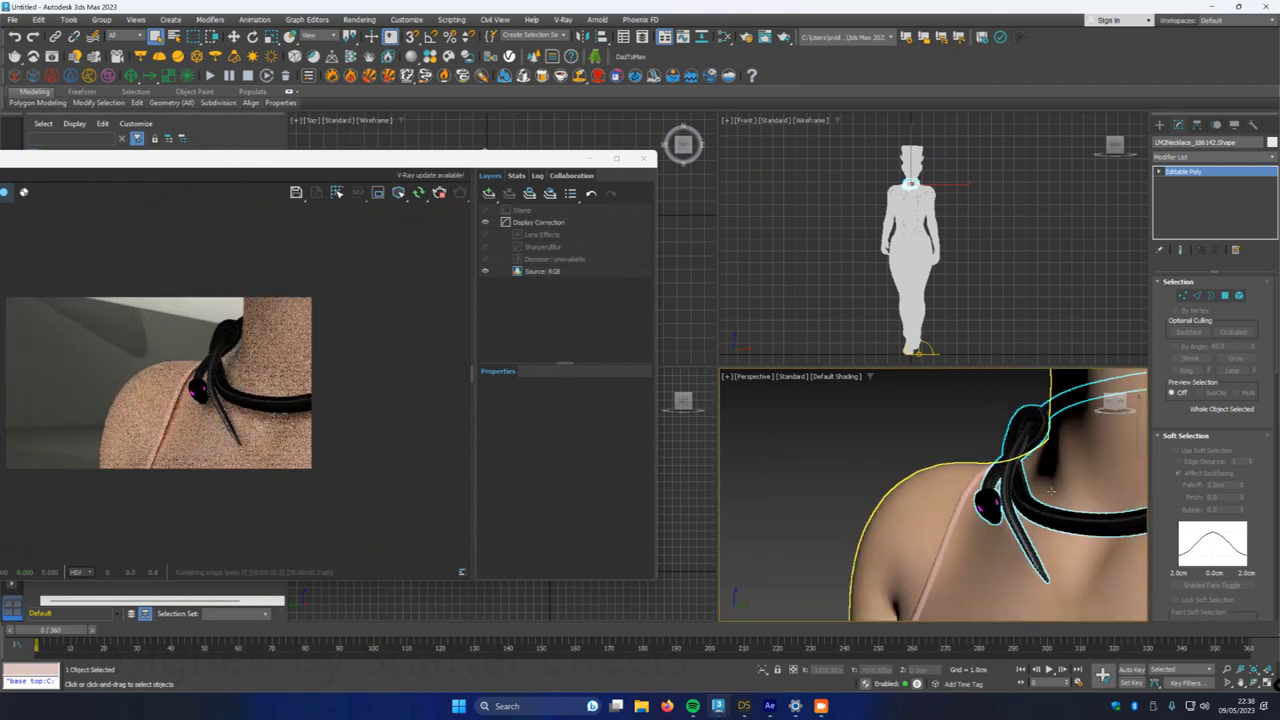
alt+middle_drag(1051, 490, 1093, 553)
click(1255, 683)
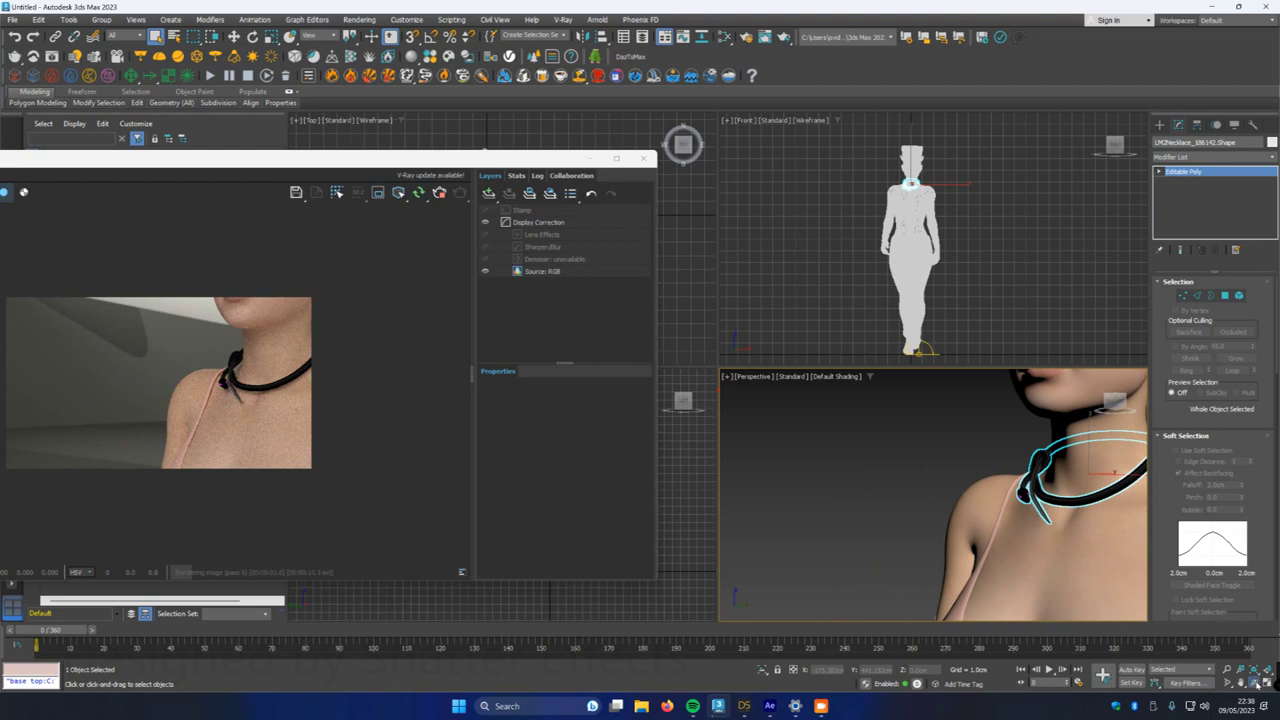
drag(977, 489, 900, 532)
scroll(900, 532, up, 3)
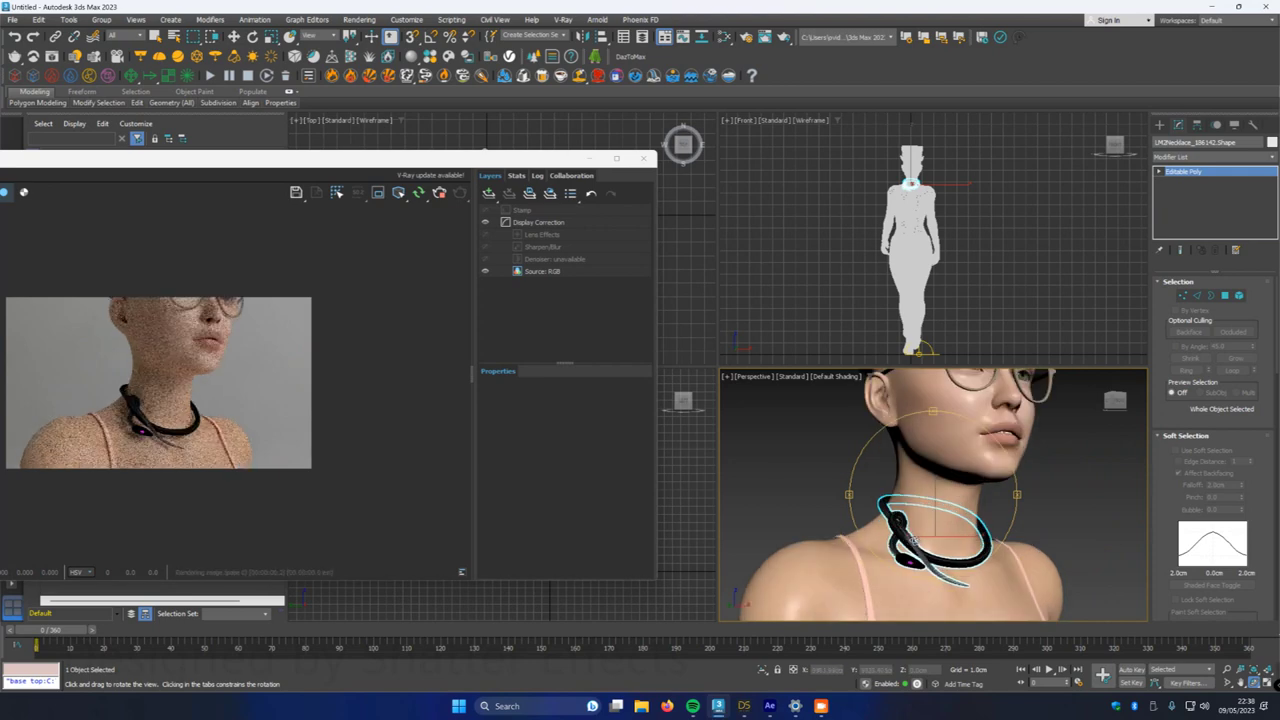
- Frame the perspective view closely on the snake necklace and inspect its glowing eye in the render, moving the render window clear
scroll(910, 536, up, 4)
middle_drag(919, 540, 928, 494)
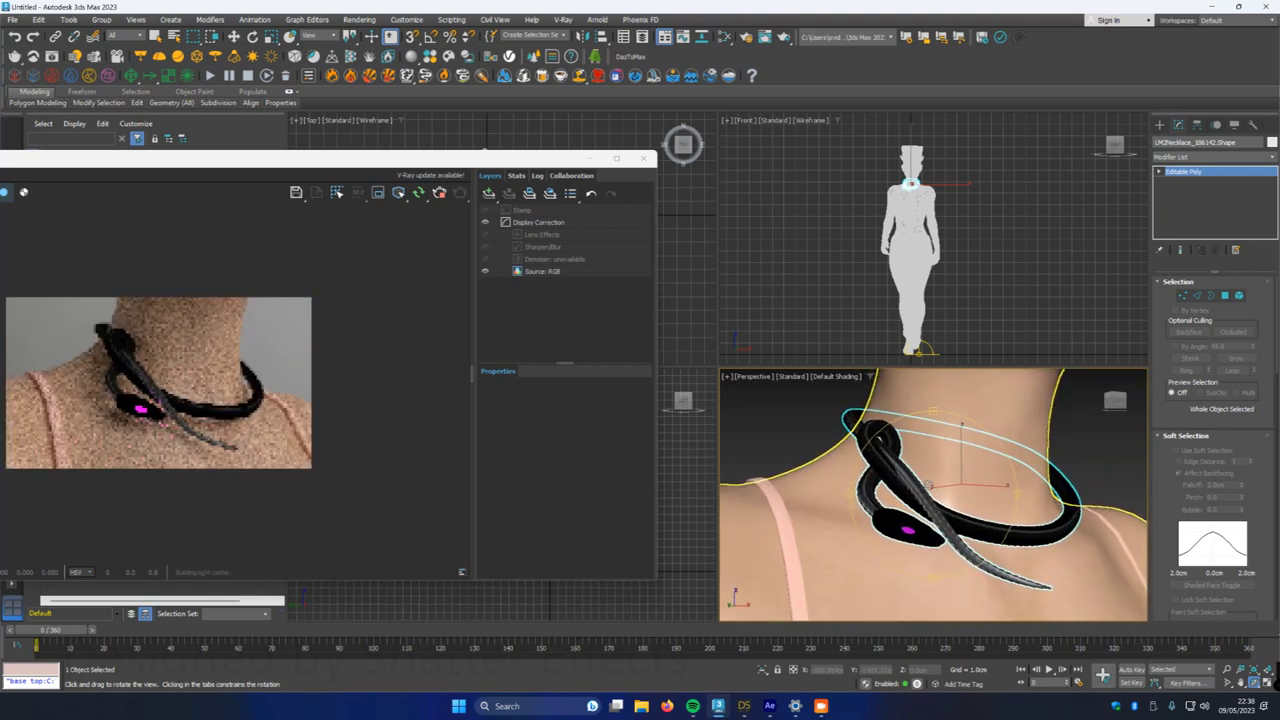
scroll(148, 424, up, 4)
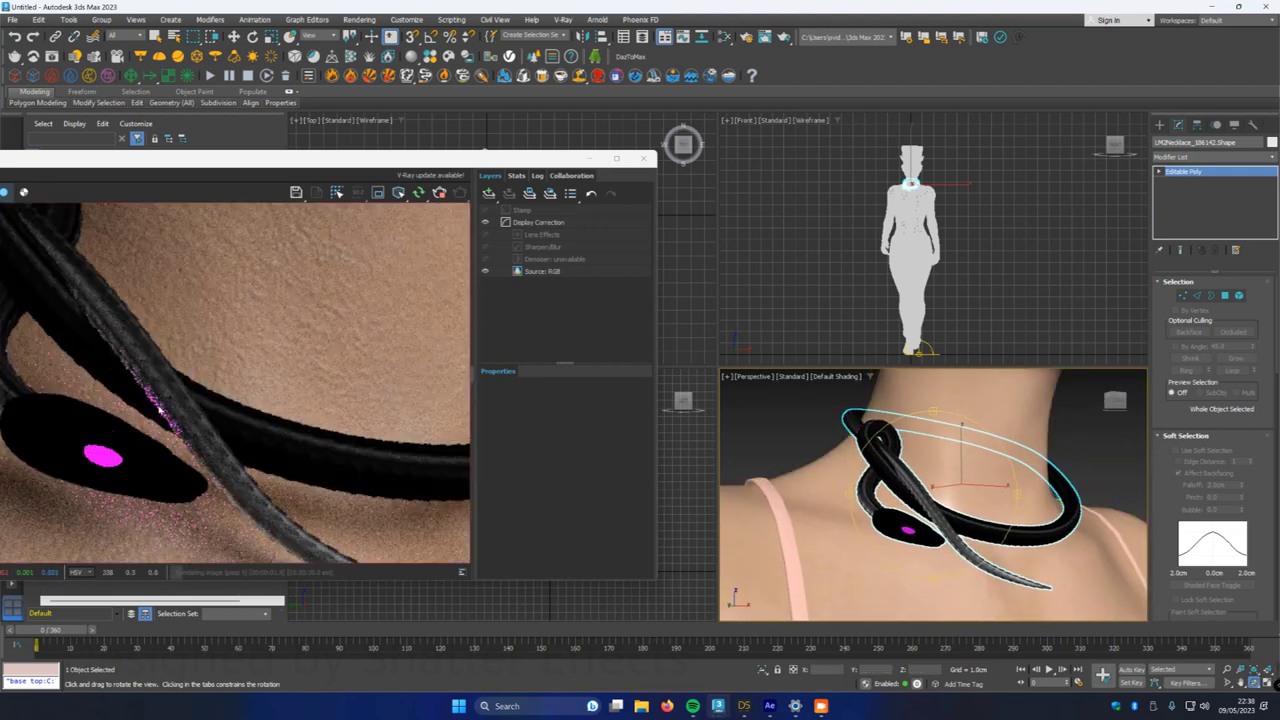
scroll(214, 432, down, 4)
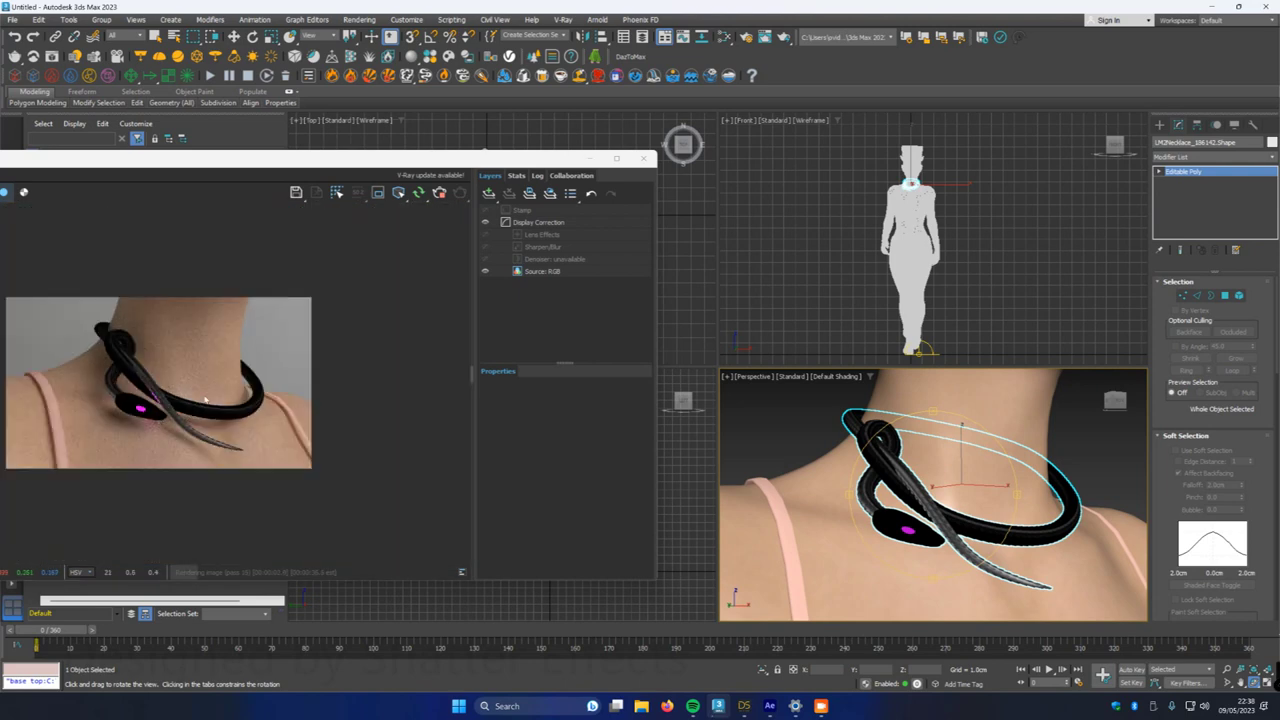
drag(489, 163, 603, 181)
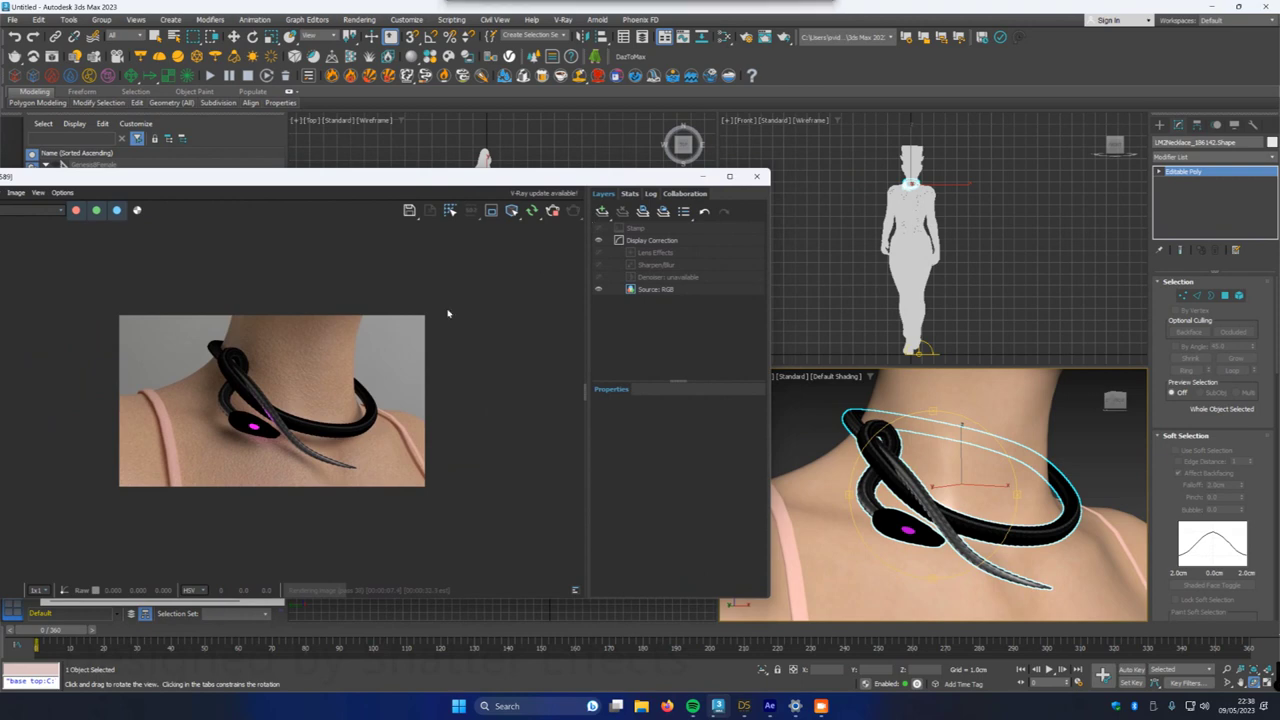
- Reopen the material editor and bring the necklace's Multi/Sub-Object material, Material #81, from the scene materials into the node view
click(535, 6)
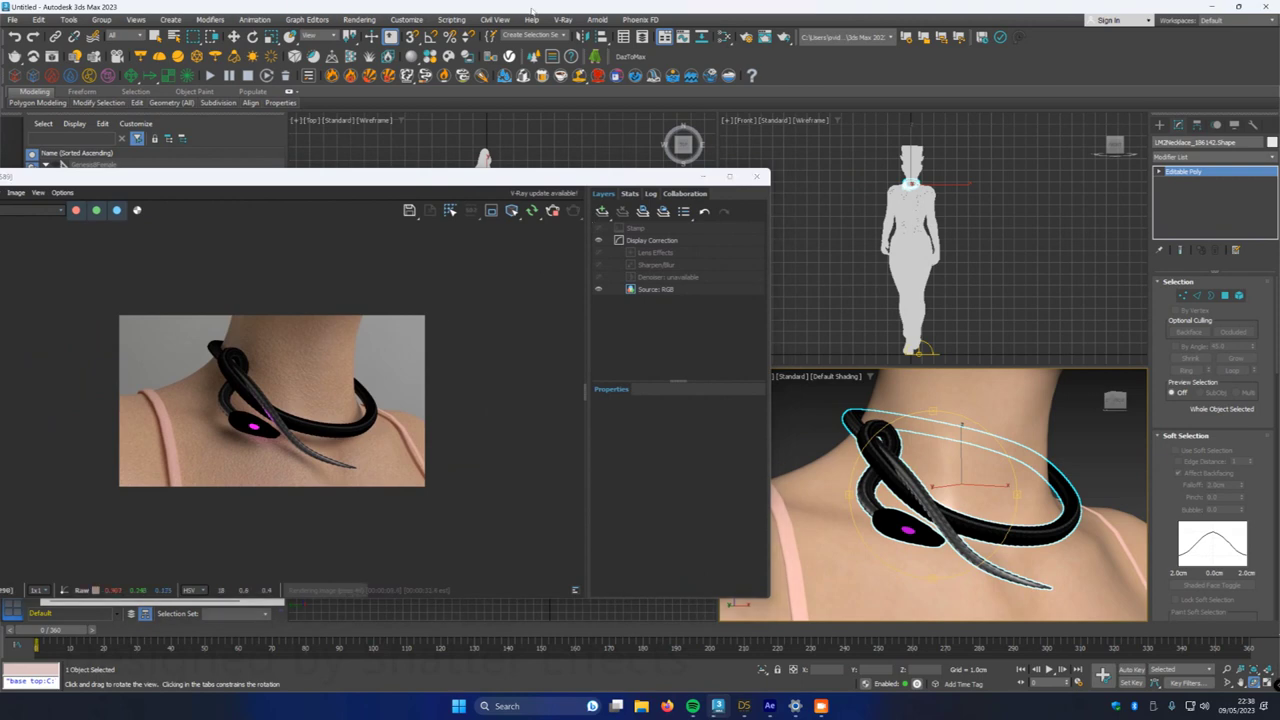
key(m)
drag(518, 150, 691, 41)
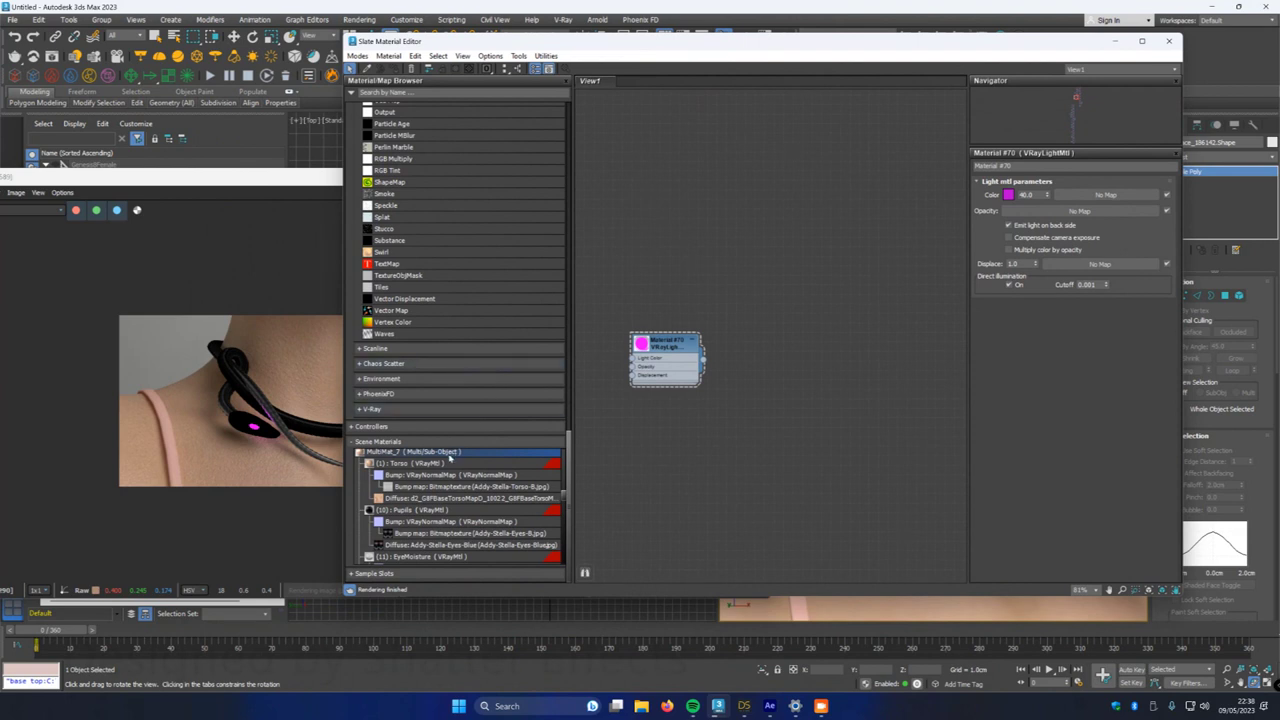
scroll(476, 510, down, 1)
scroll(564, 499, down, 10)
drag(565, 475, 576, 445)
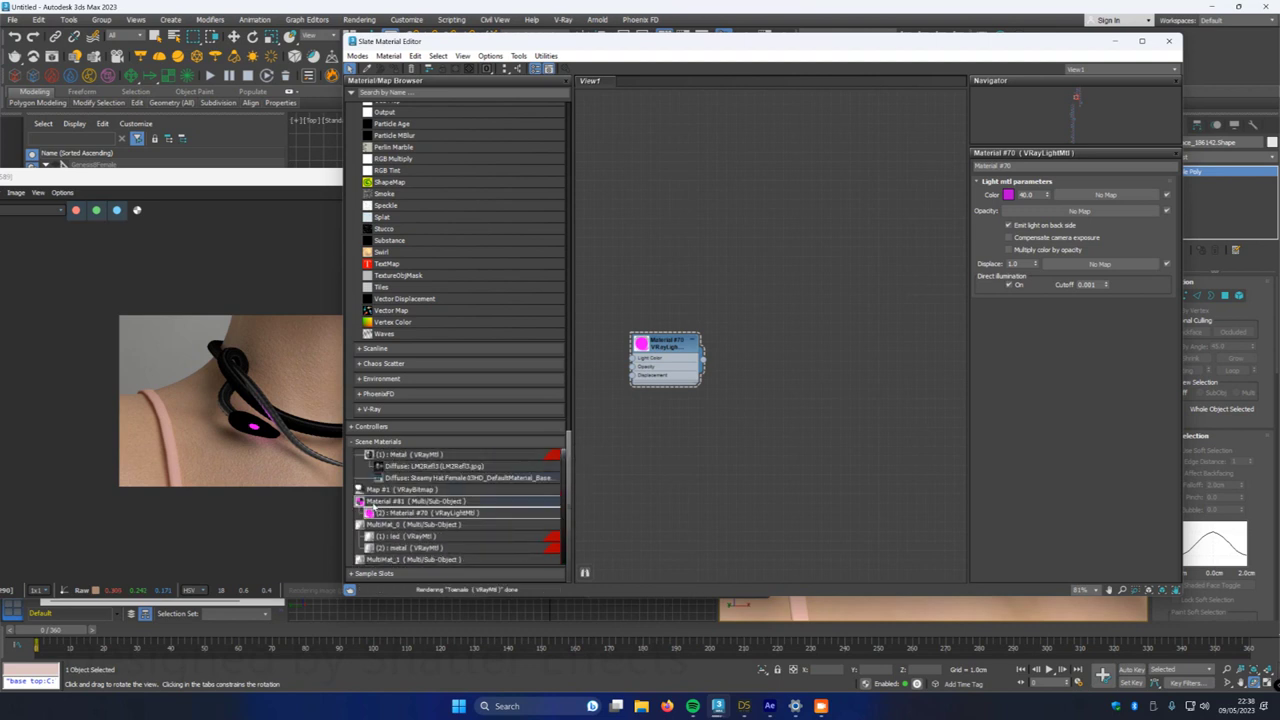
click(374, 501)
drag(748, 393, 764, 326)
click(737, 355)
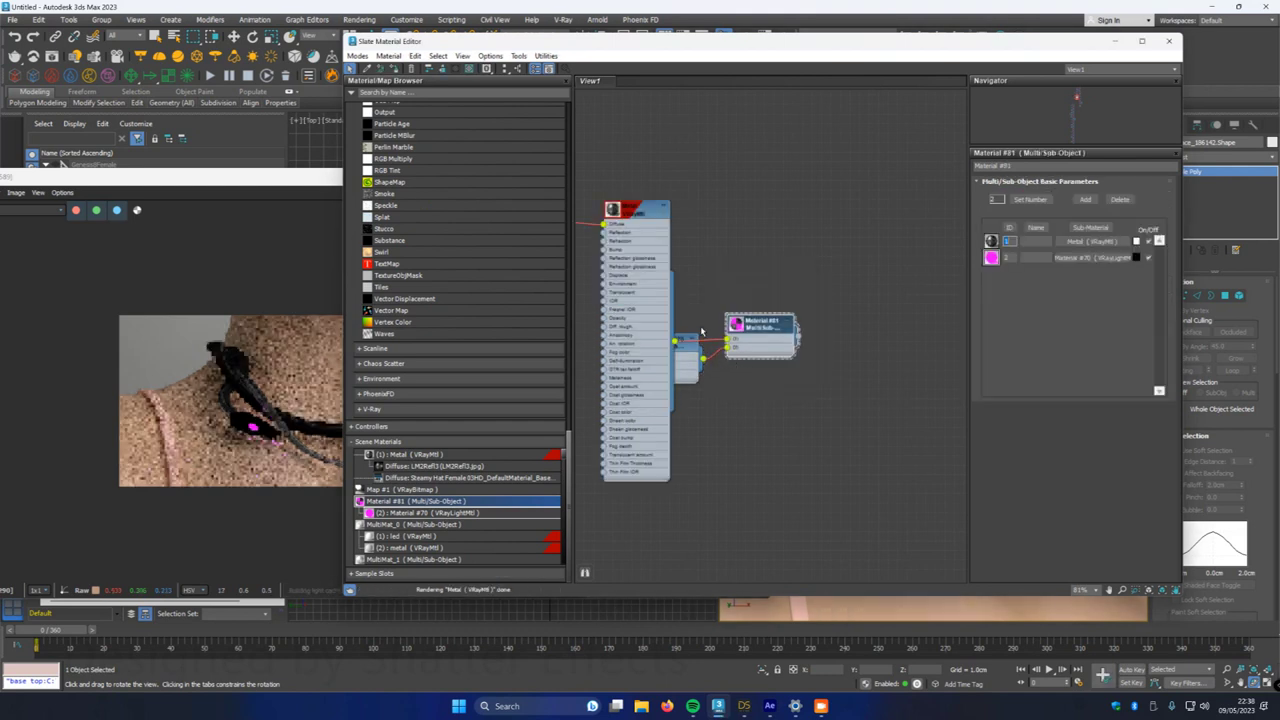
- Spread out the Metal and magenta light material nodes so their connections to the Multi/Sub-Object node are clear
drag(630, 212, 640, 68)
drag(665, 345, 647, 398)
middle_drag(755, 216, 817, 360)
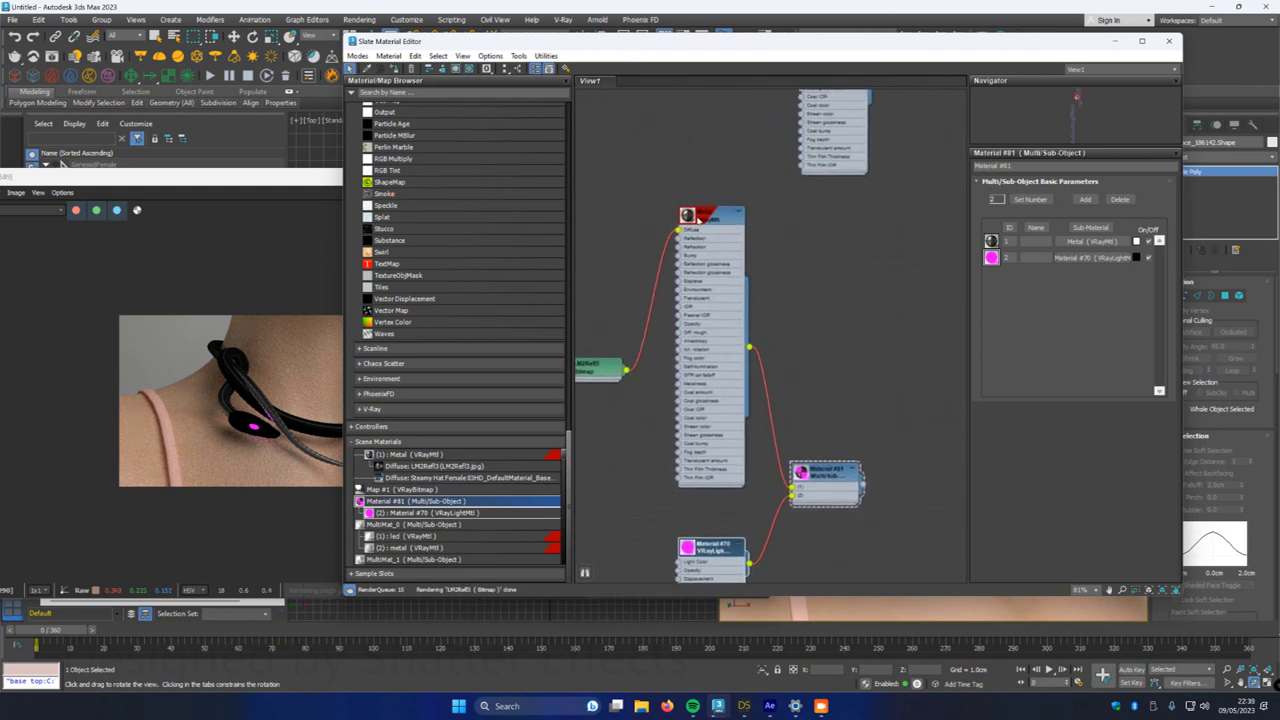
- Add a VRayBitmap map to the self-illumination input of the Metal material, moving the LM2Refl3 bitmap node up to make room
double_click(716, 218)
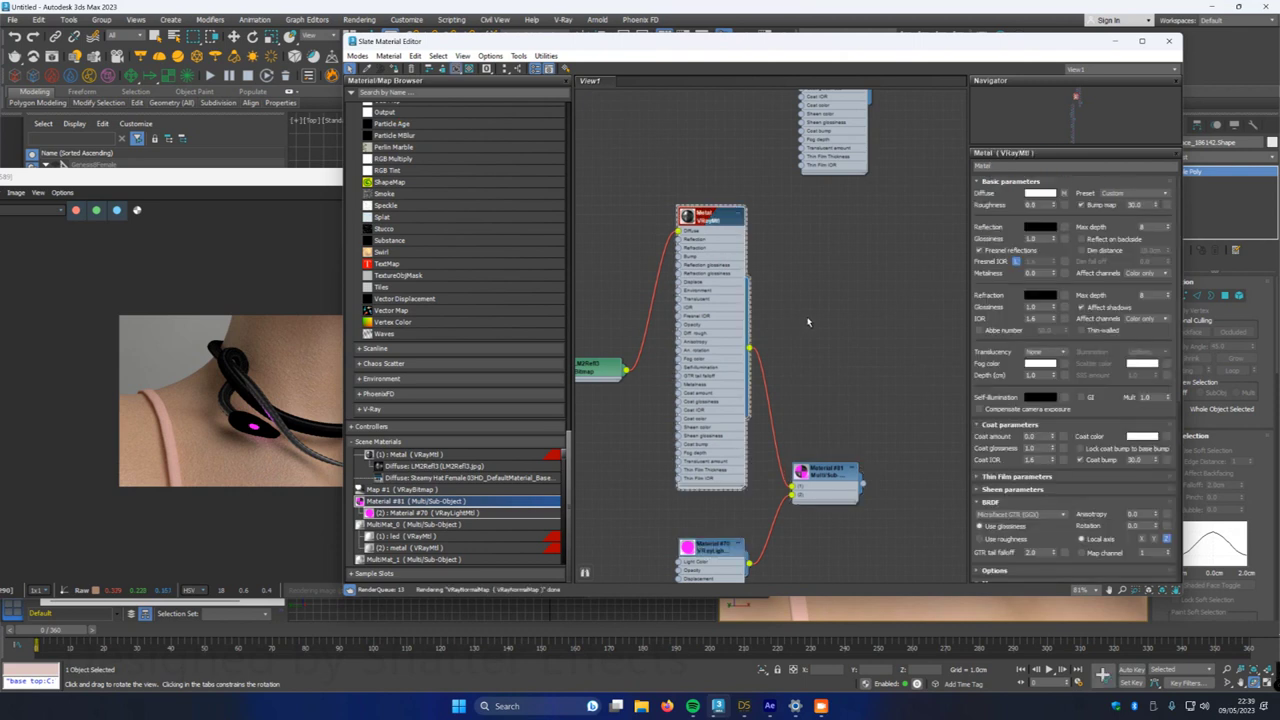
drag(599, 370, 598, 309)
middle_drag(640, 353, 669, 361)
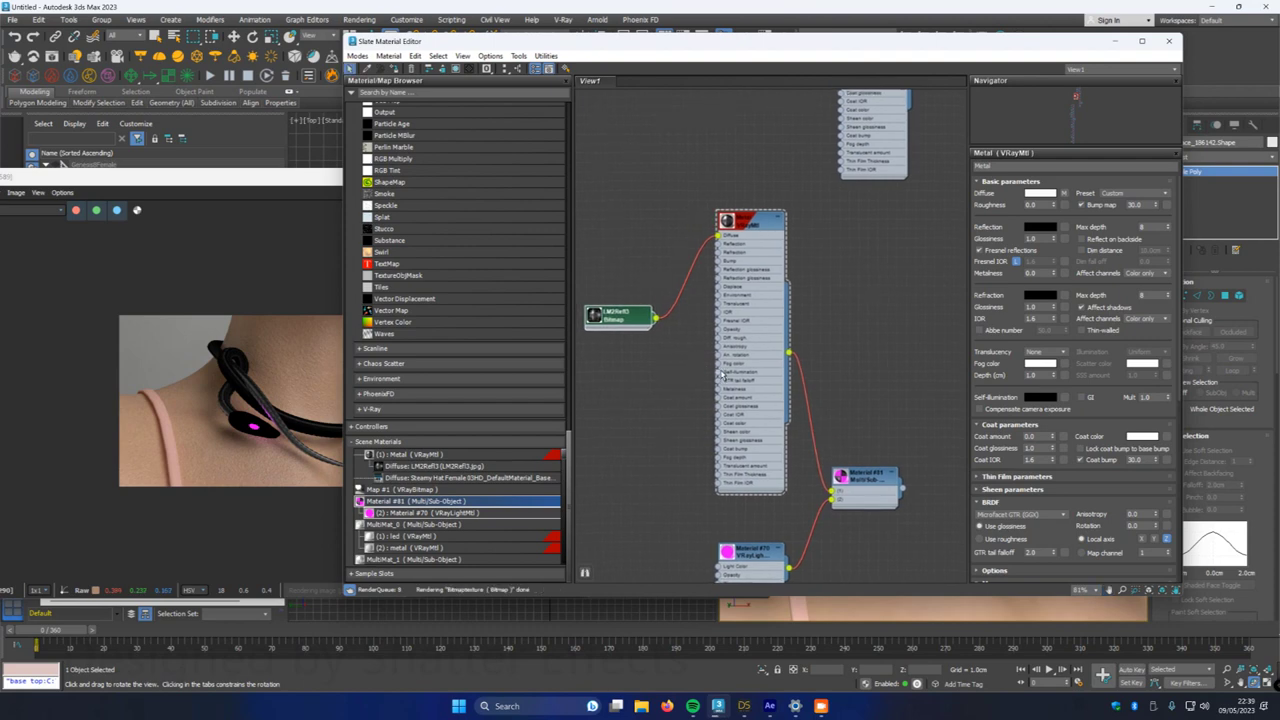
scroll(719, 376, up, 4)
scroll(715, 383, down, 1)
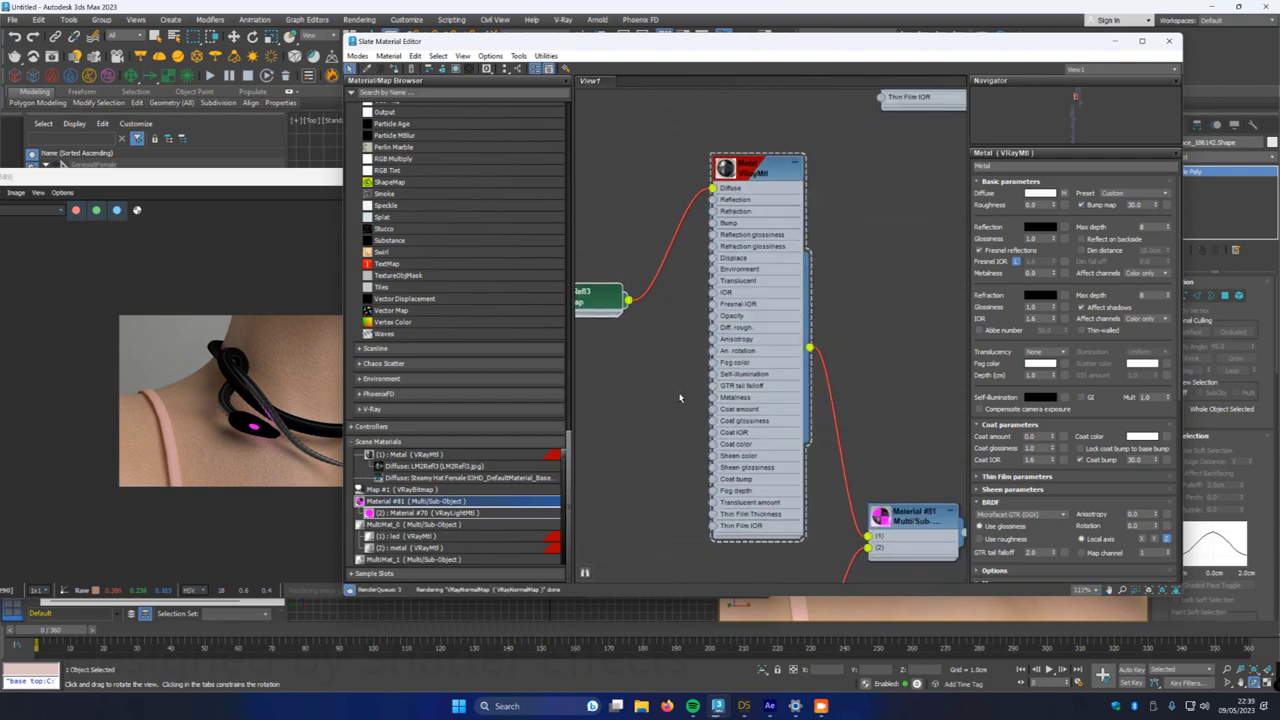
middle_drag(689, 396, 788, 360)
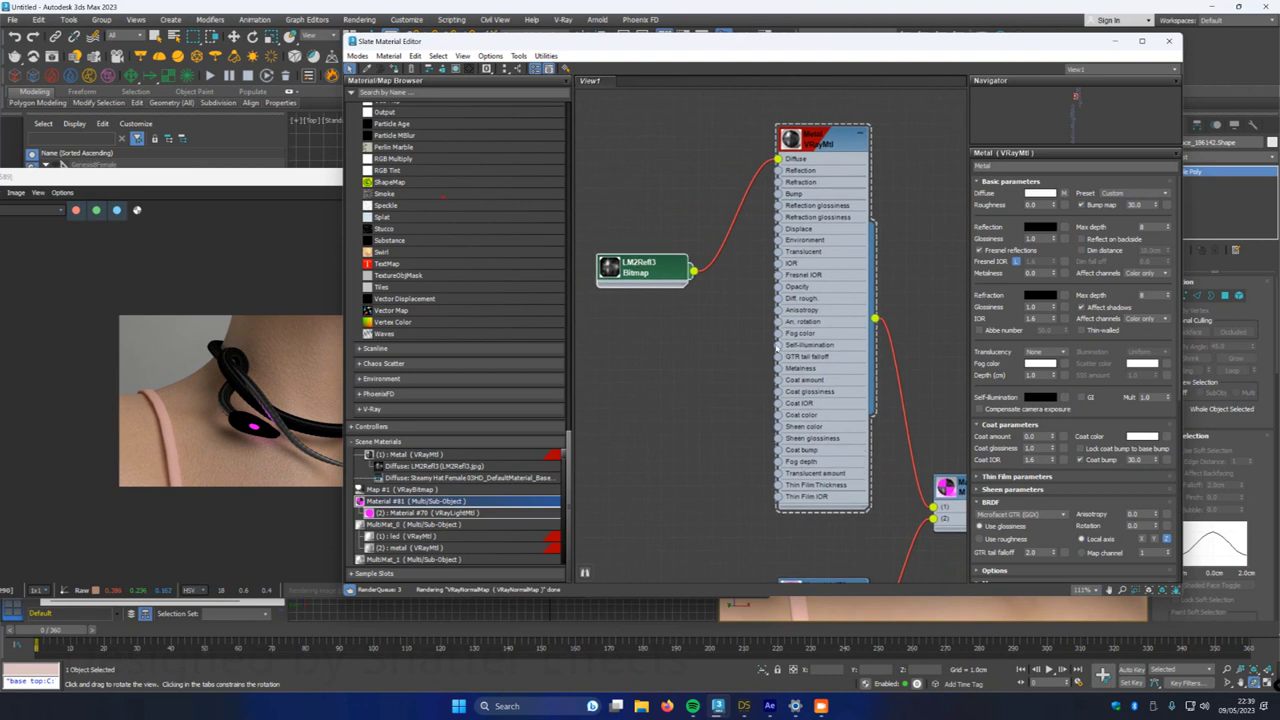
drag(745, 353, 718, 353)
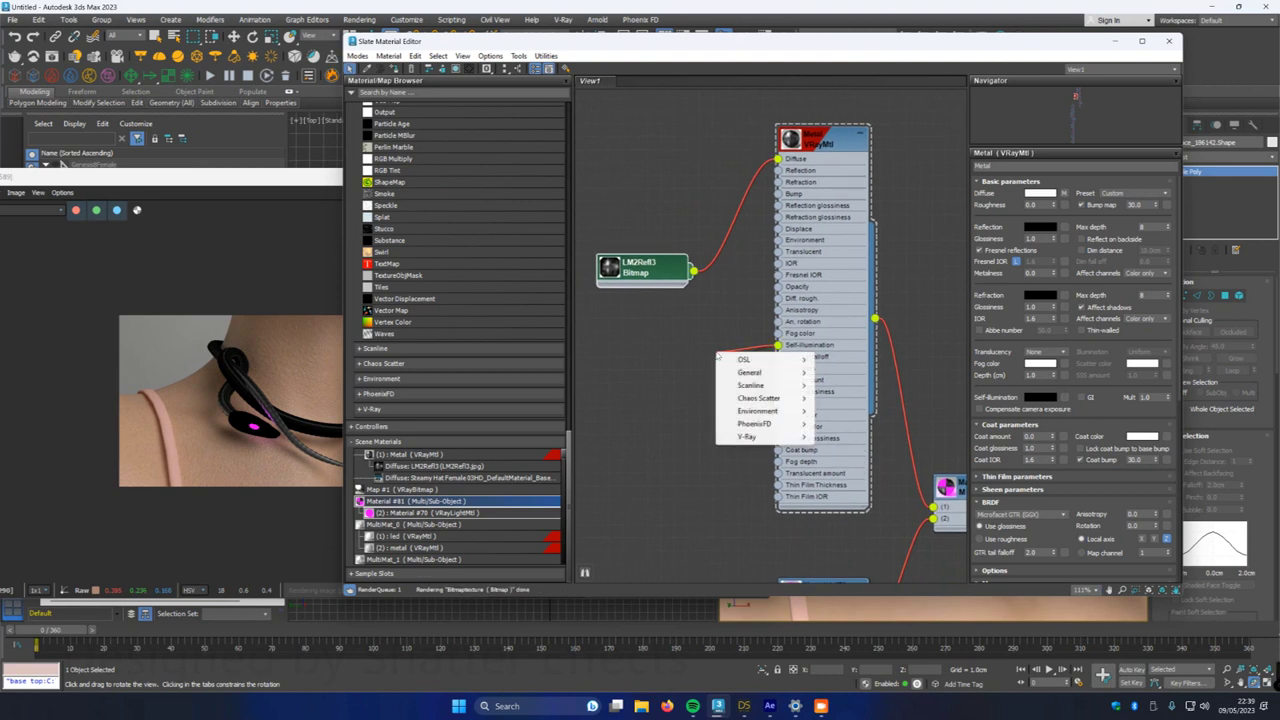
mouse_move(748, 437)
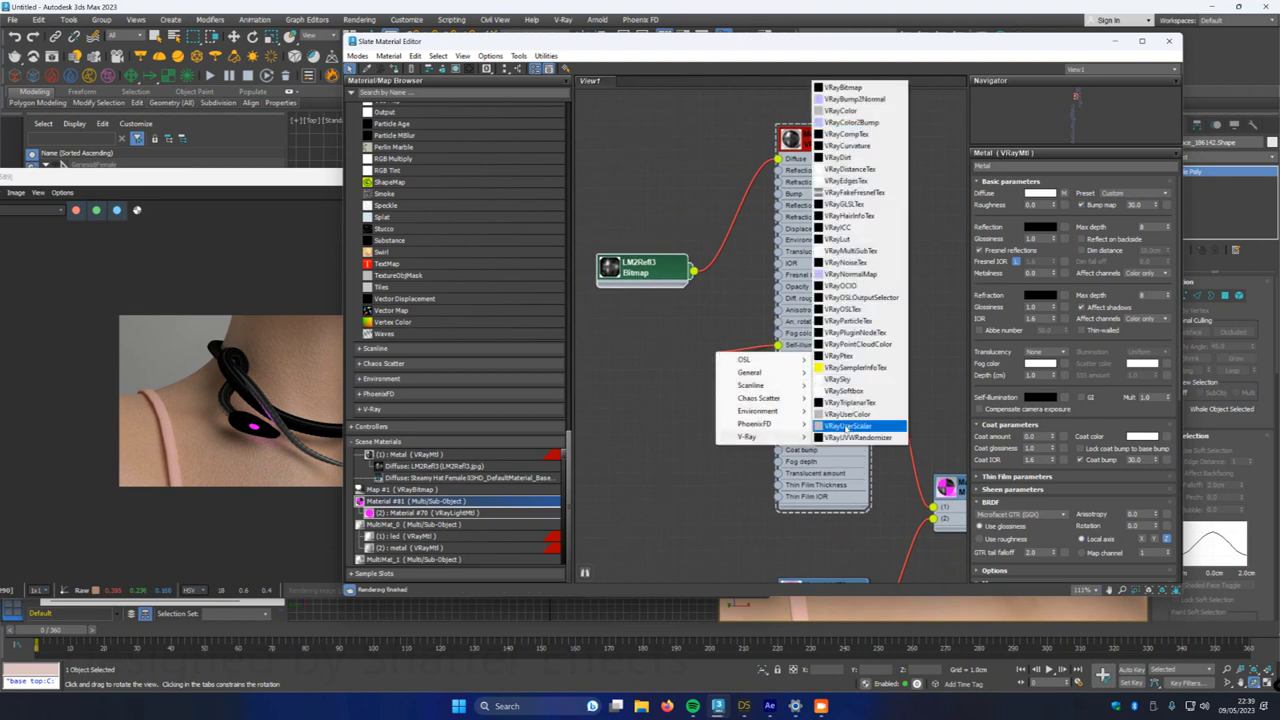
click(842, 87)
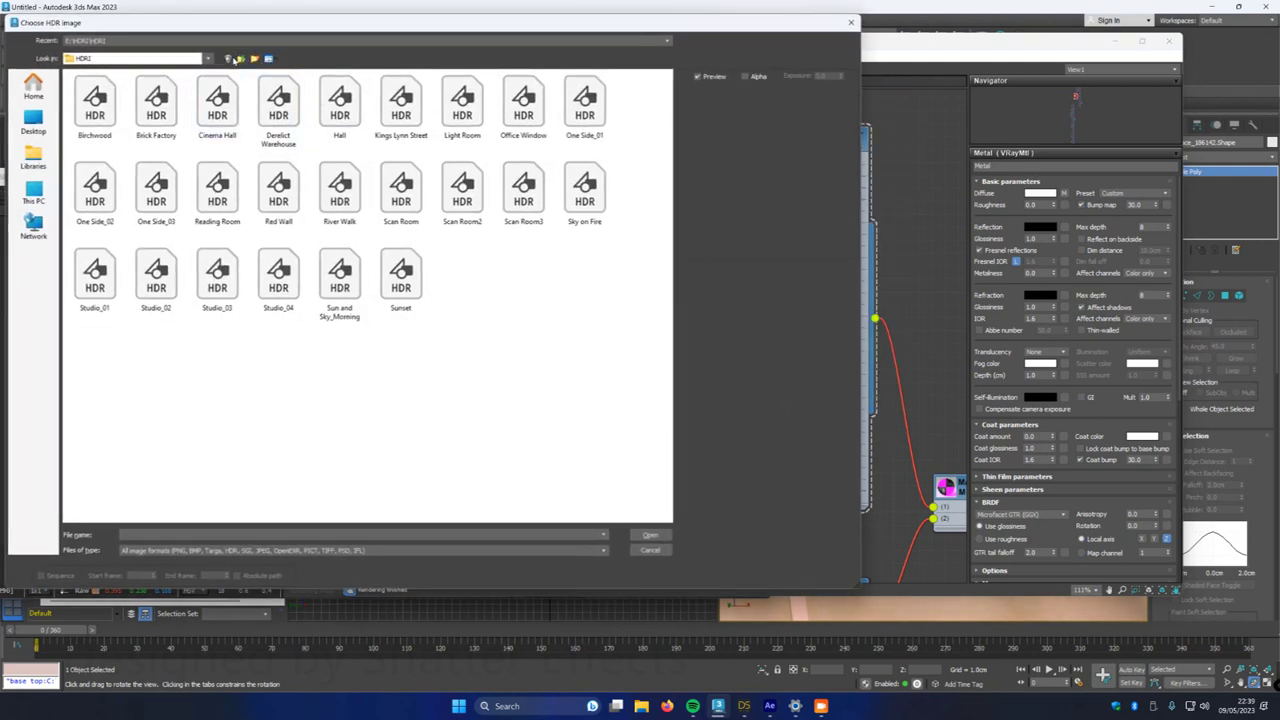
- Browse to the PlusHDRIs folder inside the Space HDRI folder
click(241, 58)
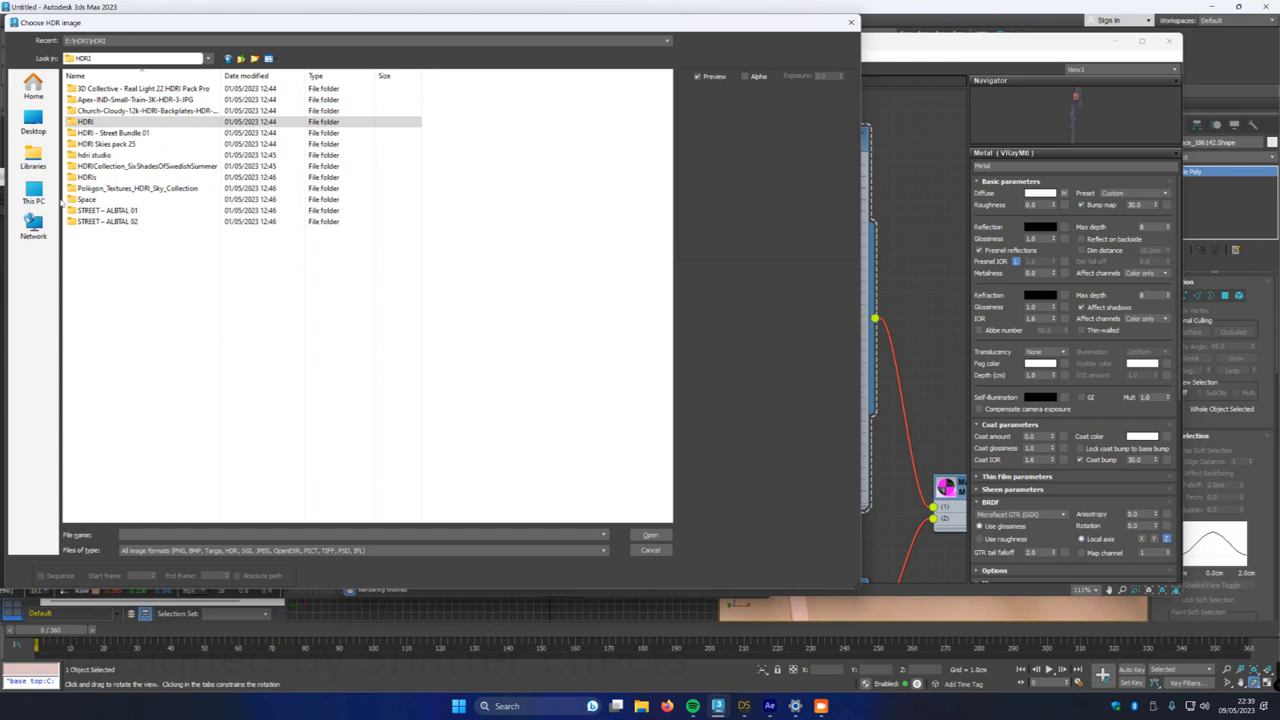
double_click(100, 202)
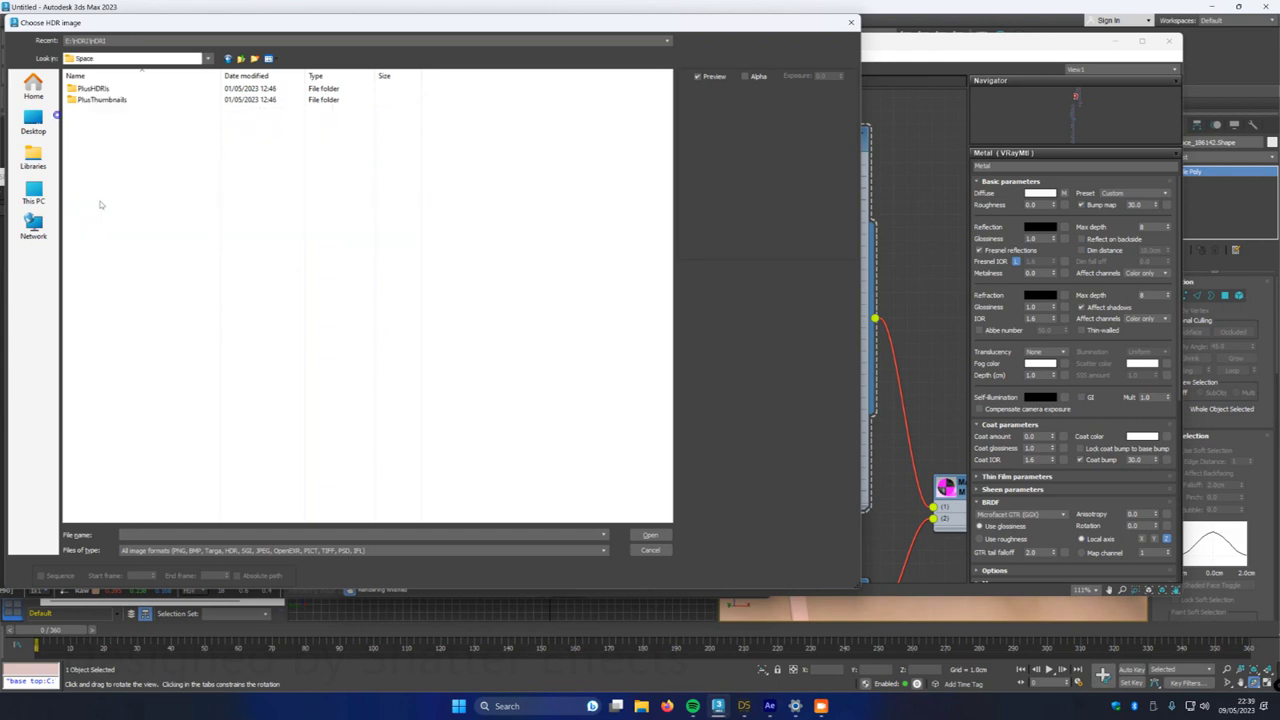
click(93, 89)
click(93, 89)
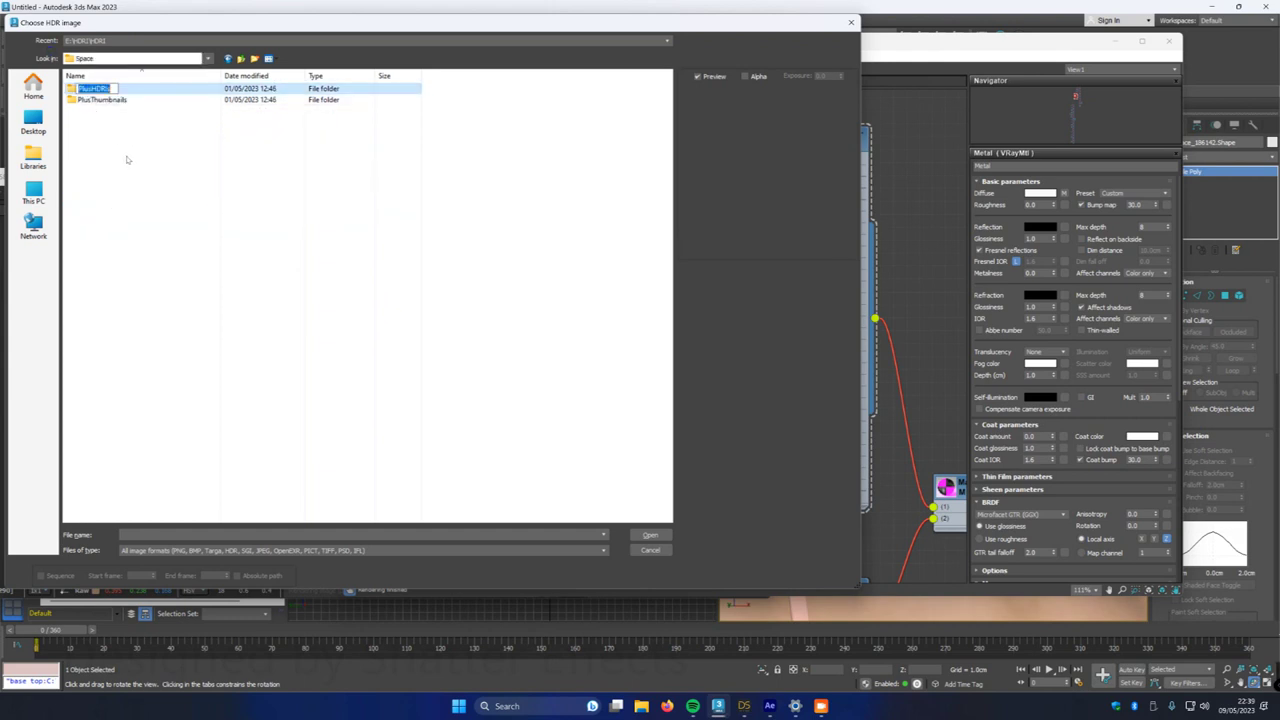
key(Escape)
key(Return)
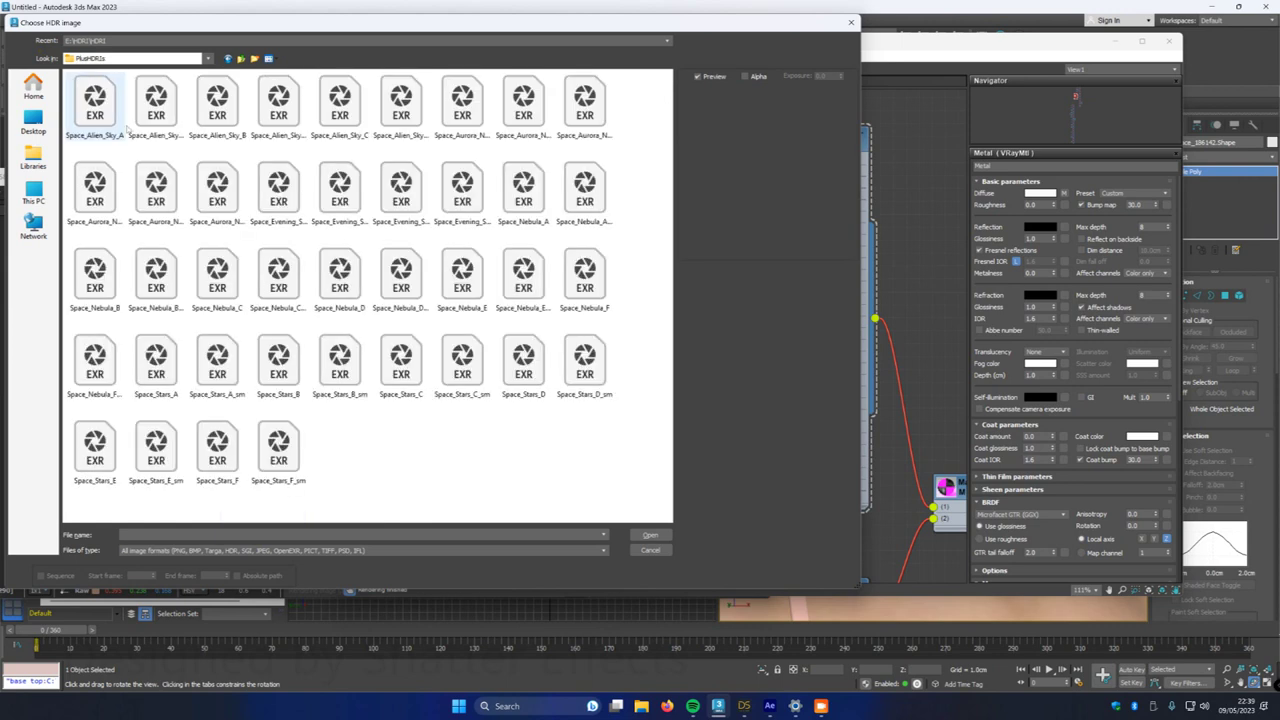
- Compare the Space_Nebula image previews and load Space_Nebula_D_sm into the VRayBitmap map
click(230, 290)
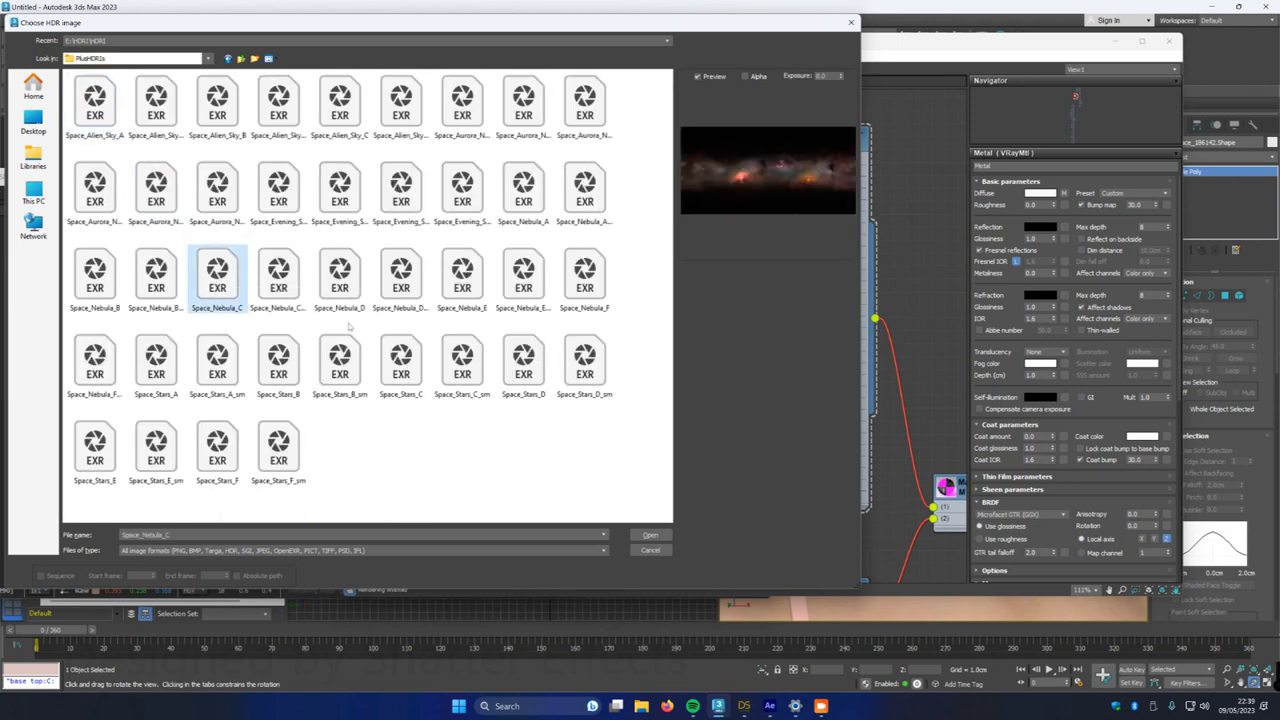
click(280, 290)
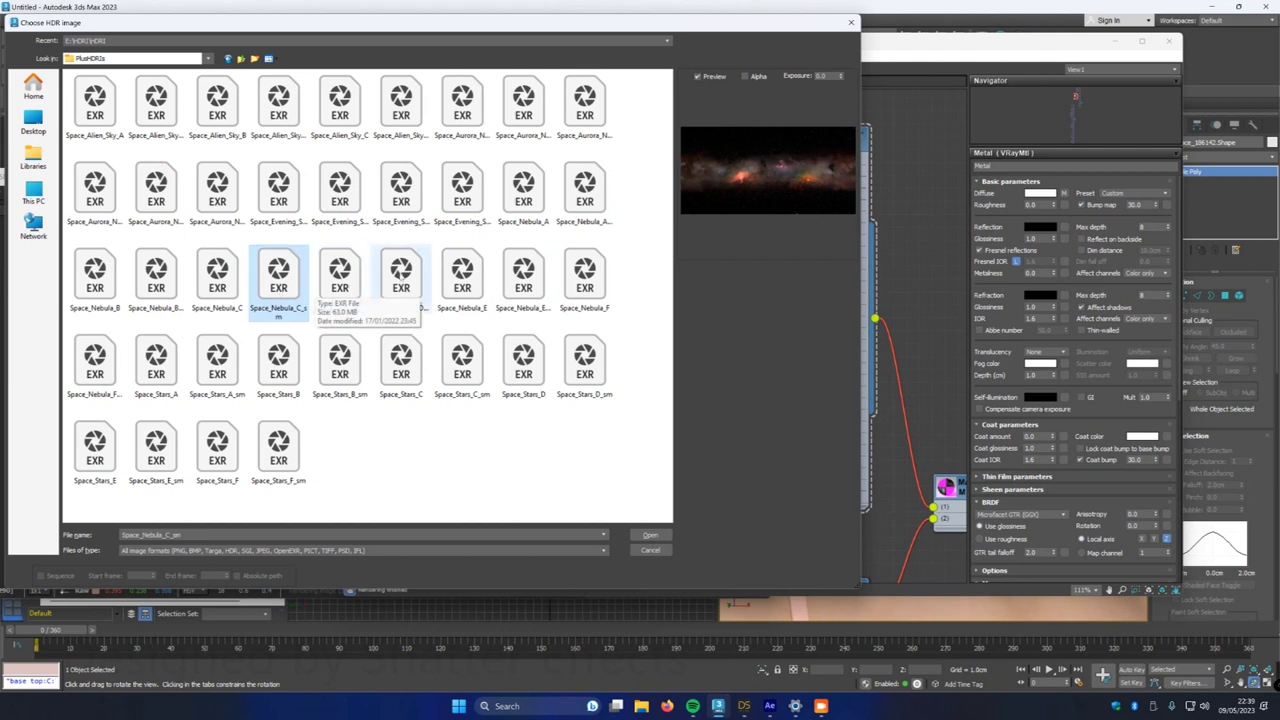
click(400, 278)
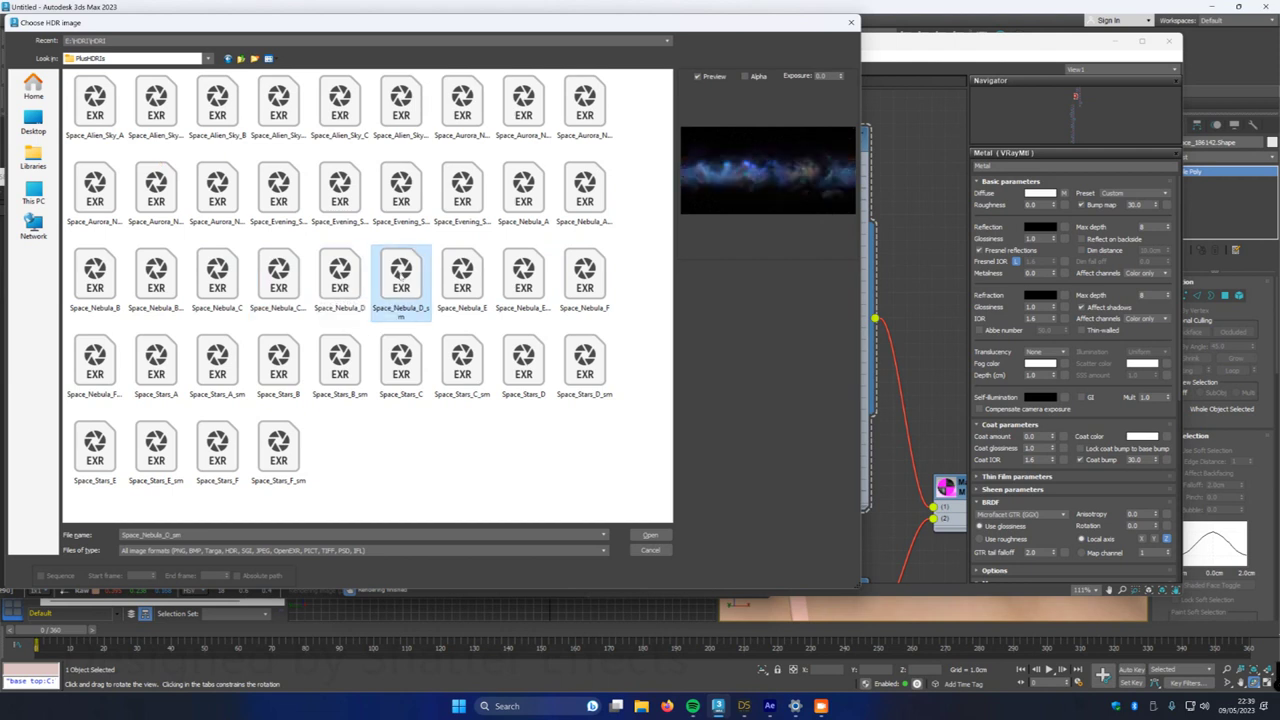
click(349, 280)
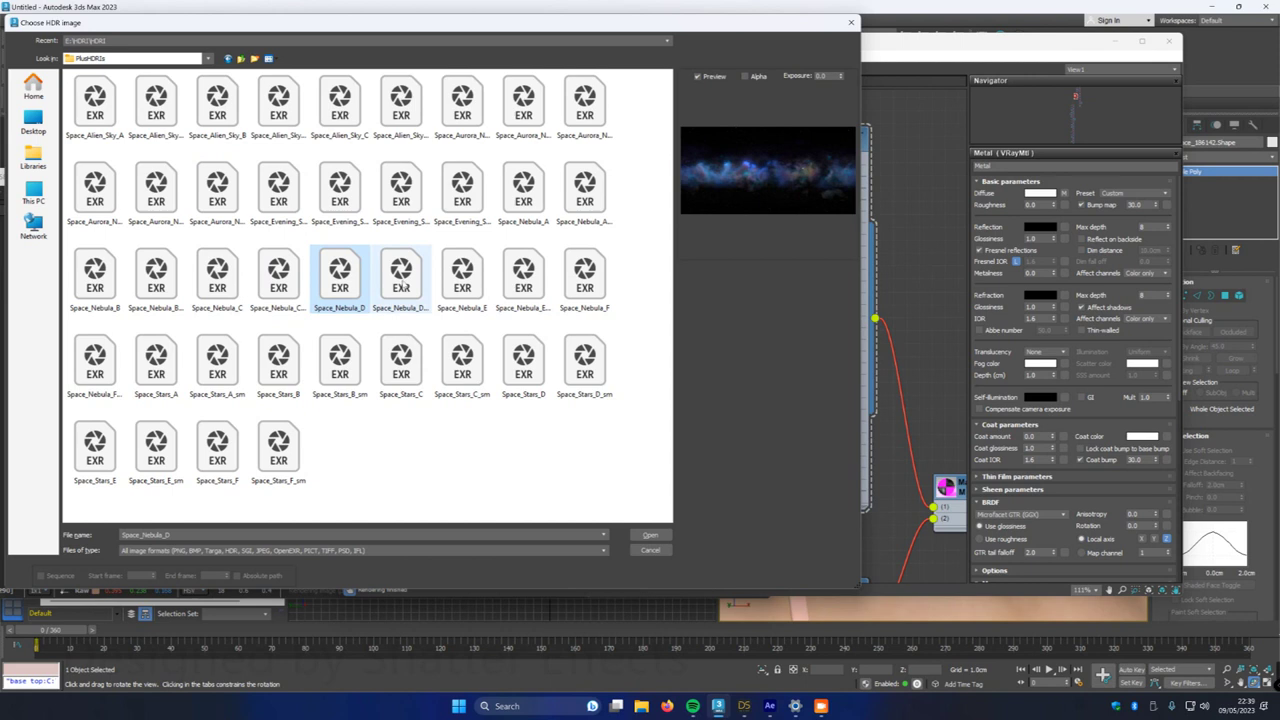
click(403, 287)
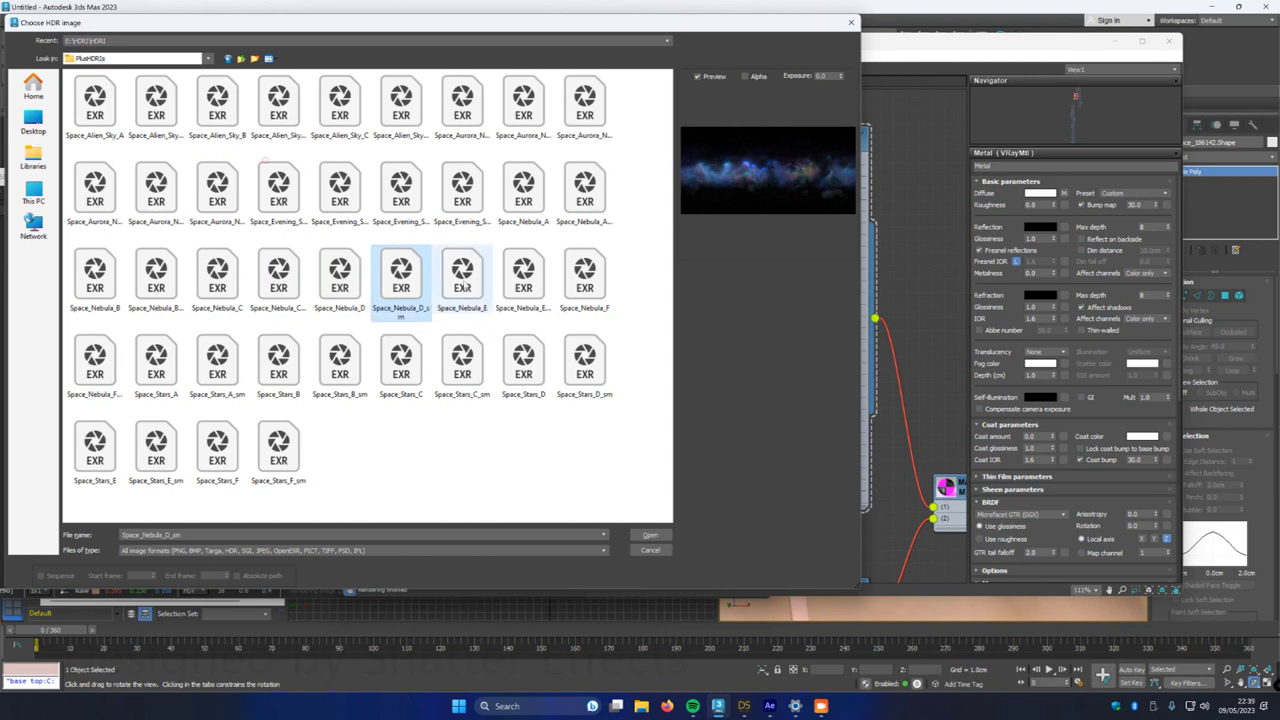
click(465, 287)
click(403, 287)
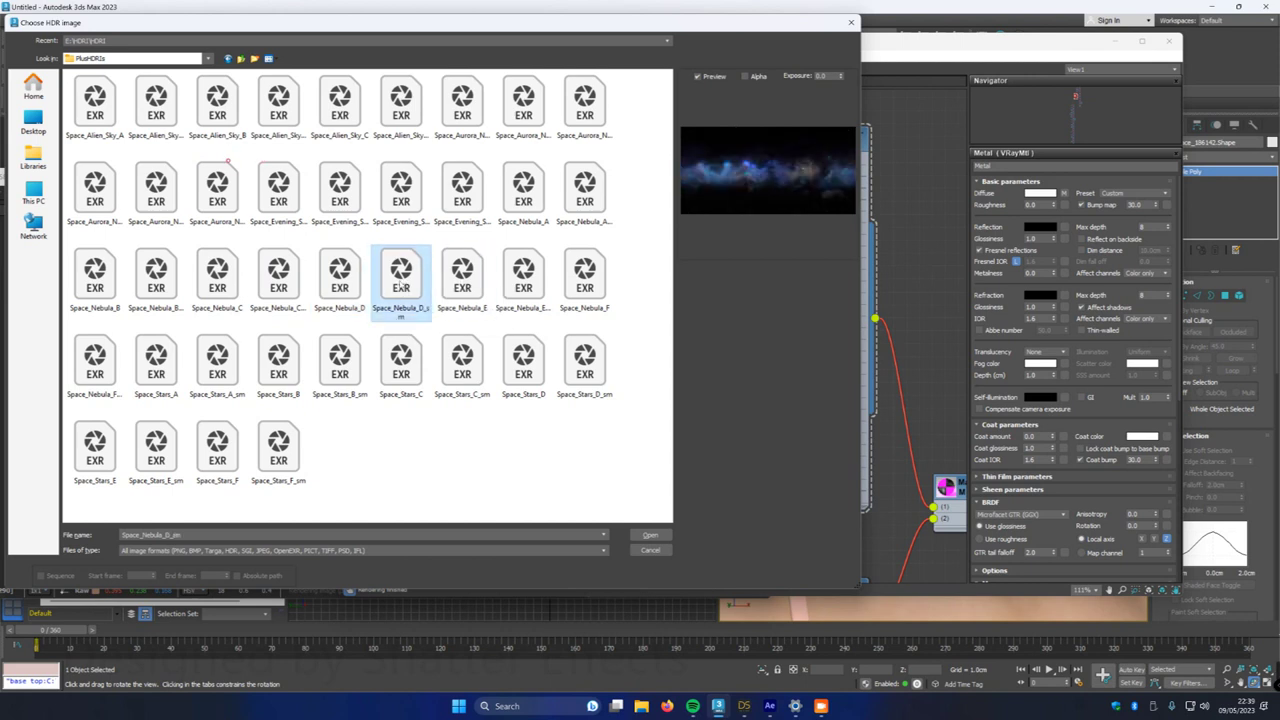
click(650, 535)
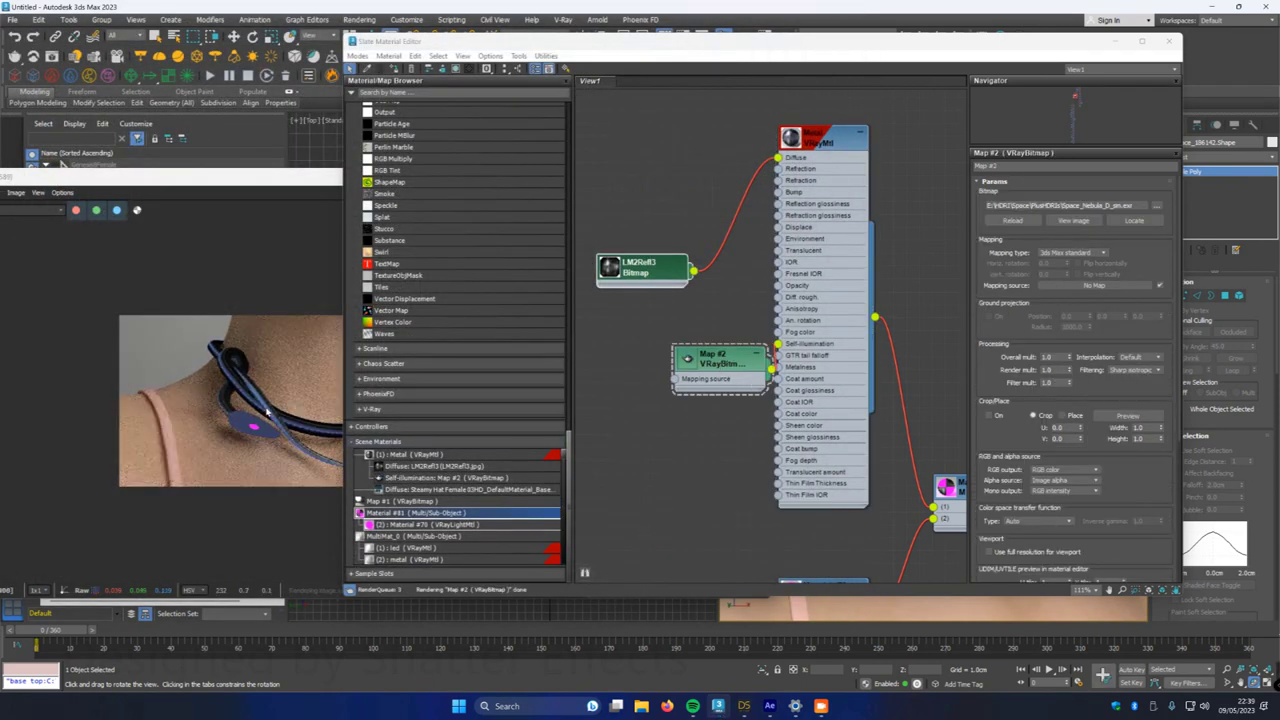
- Space the nebula map node farther from the Metal material and disconnect the LM2Refl3 bitmap from the diffuse input
scroll(263, 410, up, 4)
scroll(263, 410, down, 4)
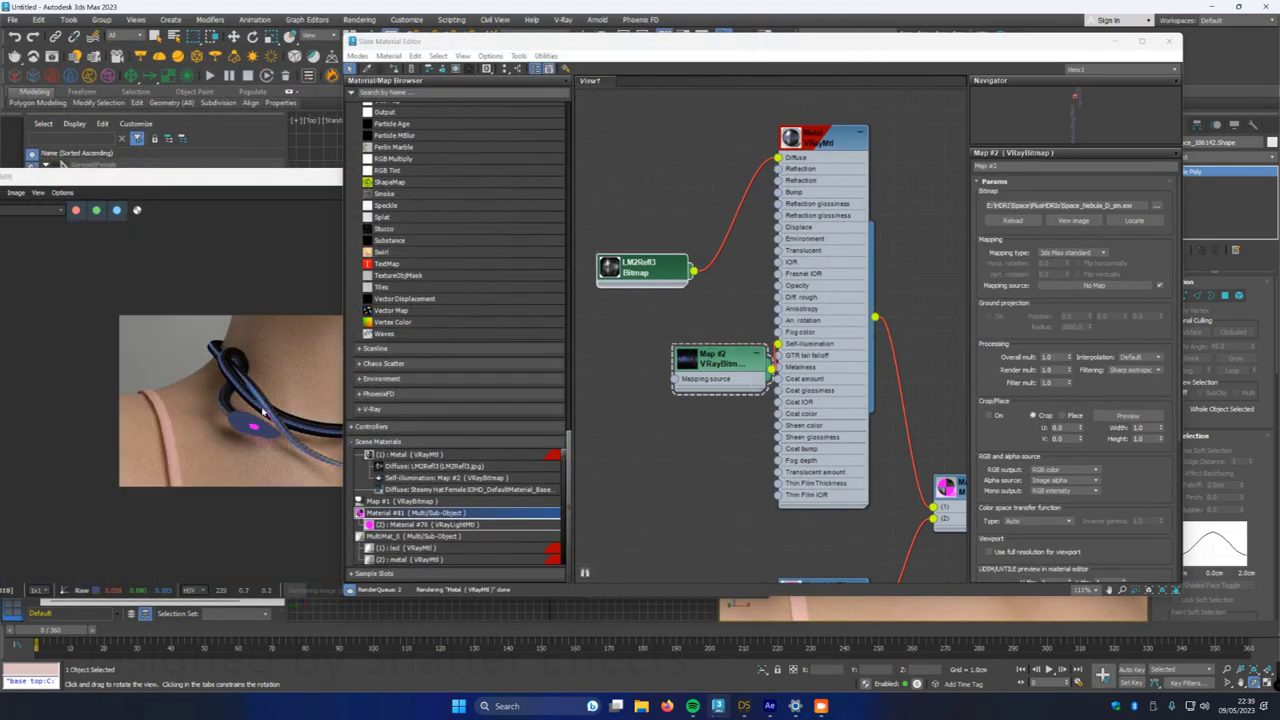
scroll(279, 427, up, 2)
scroll(279, 427, down, 2)
drag(737, 358, 659, 358)
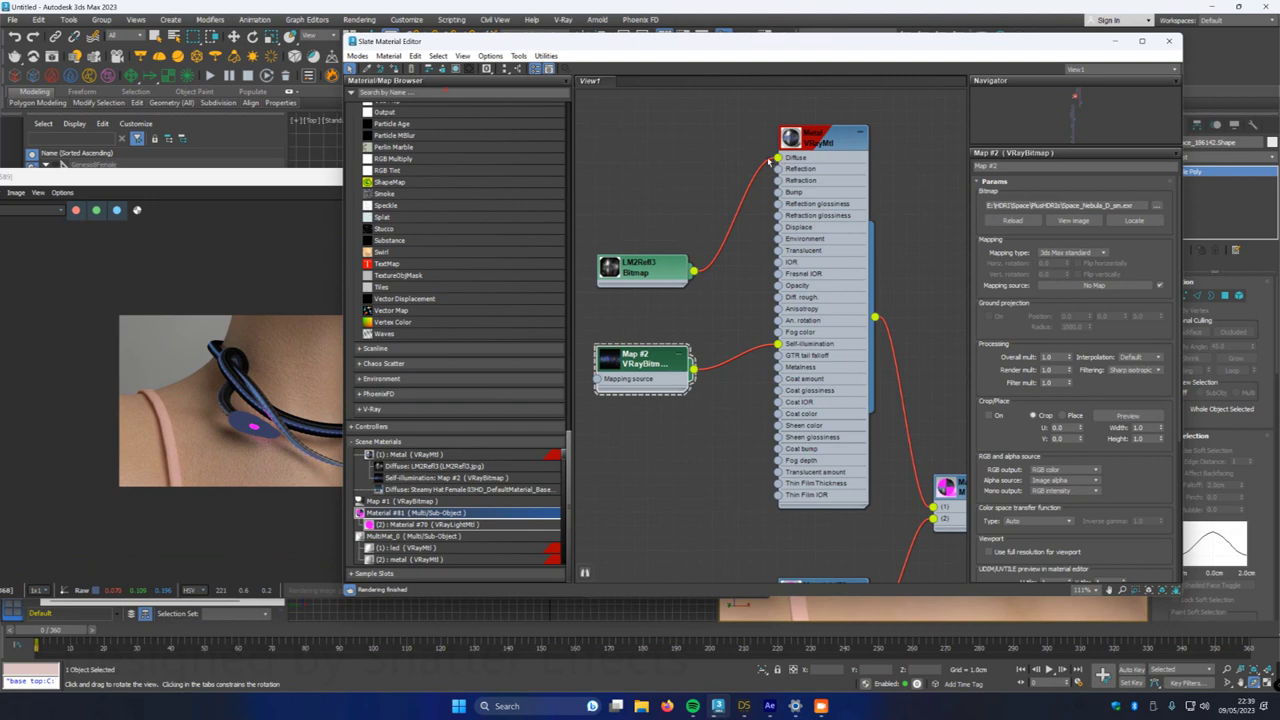
drag(777, 160, 730, 215)
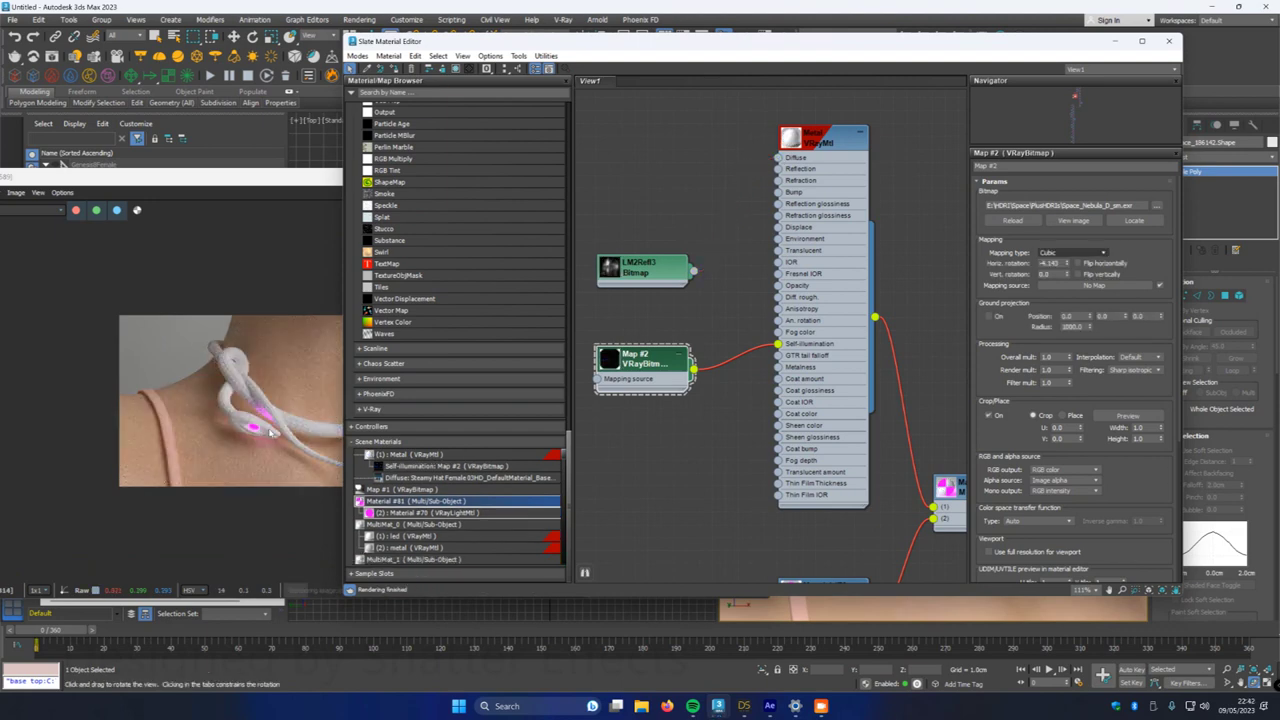
- Inspect the glow on the rendered necklace and apply the Silver preset to the Metal material
scroll(270, 432, up, 2)
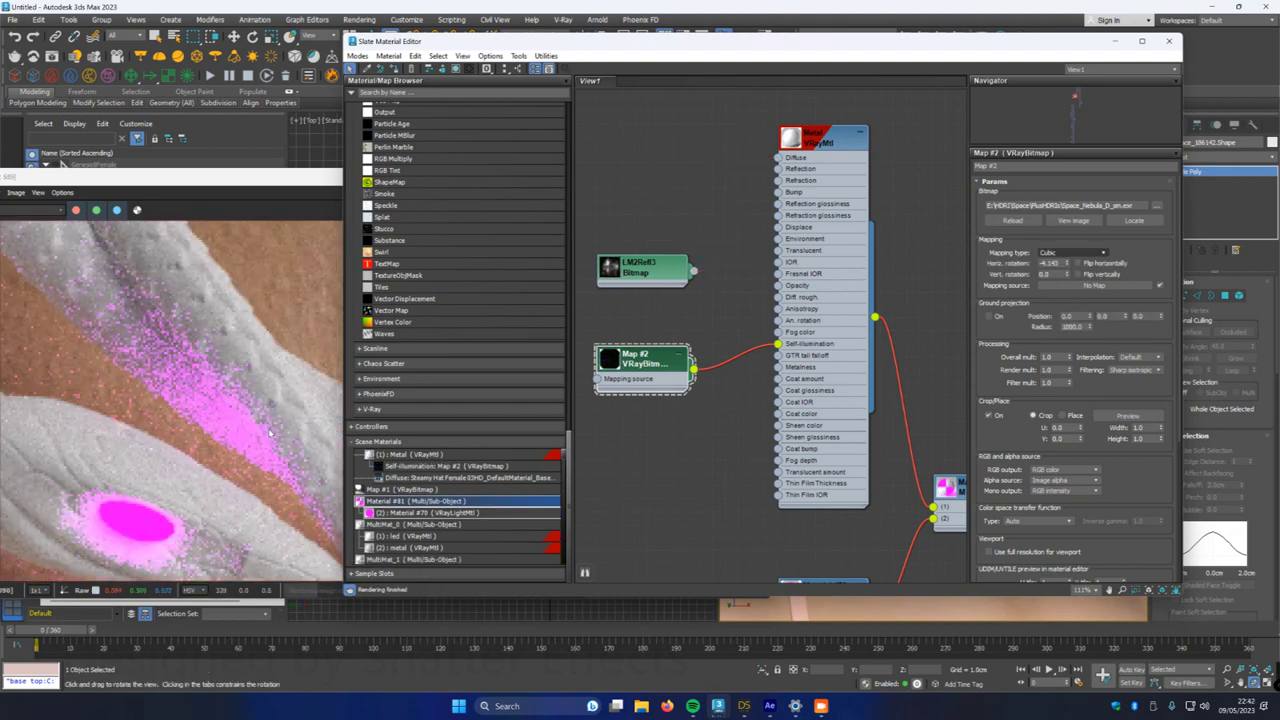
scroll(270, 432, down, 3)
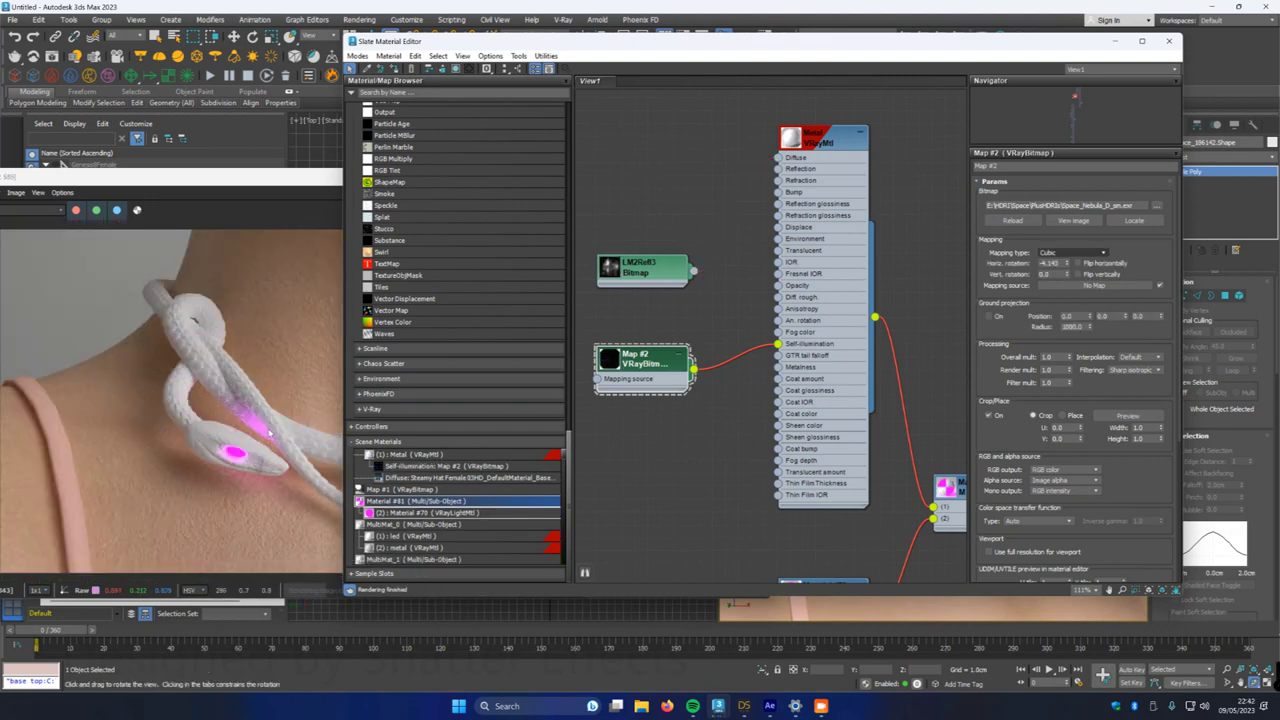
click(818, 140)
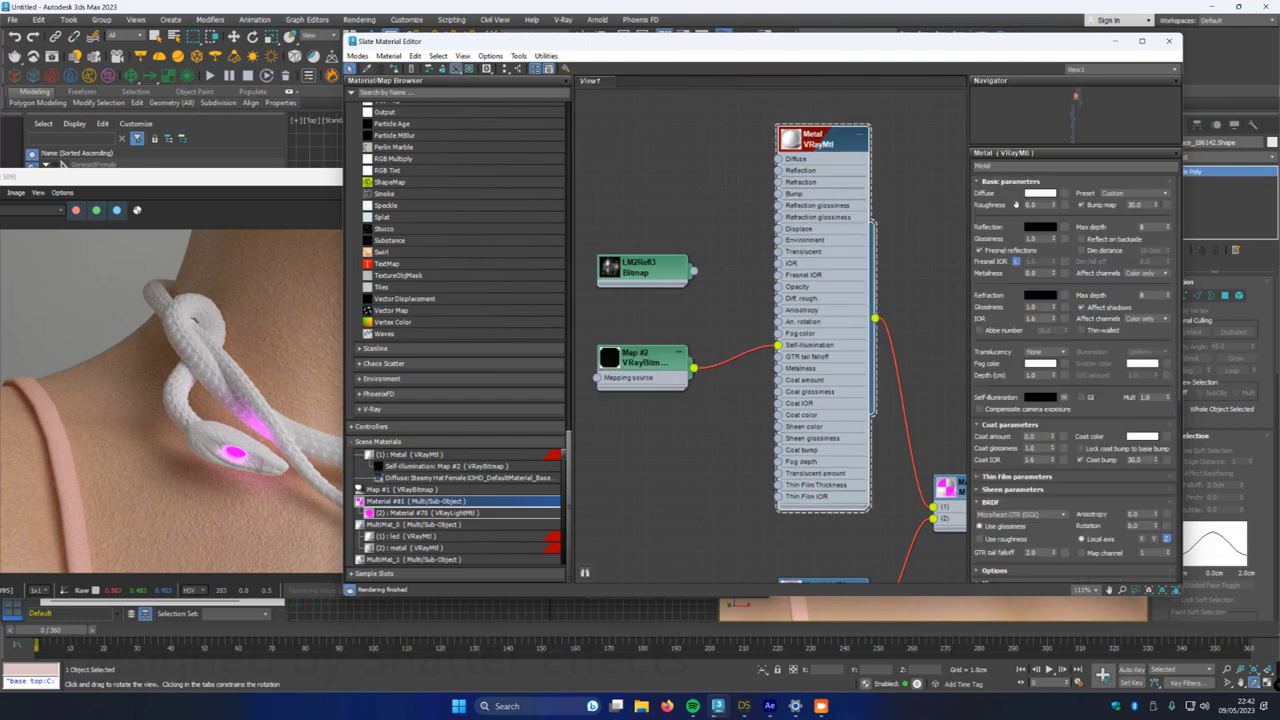
click(1124, 194)
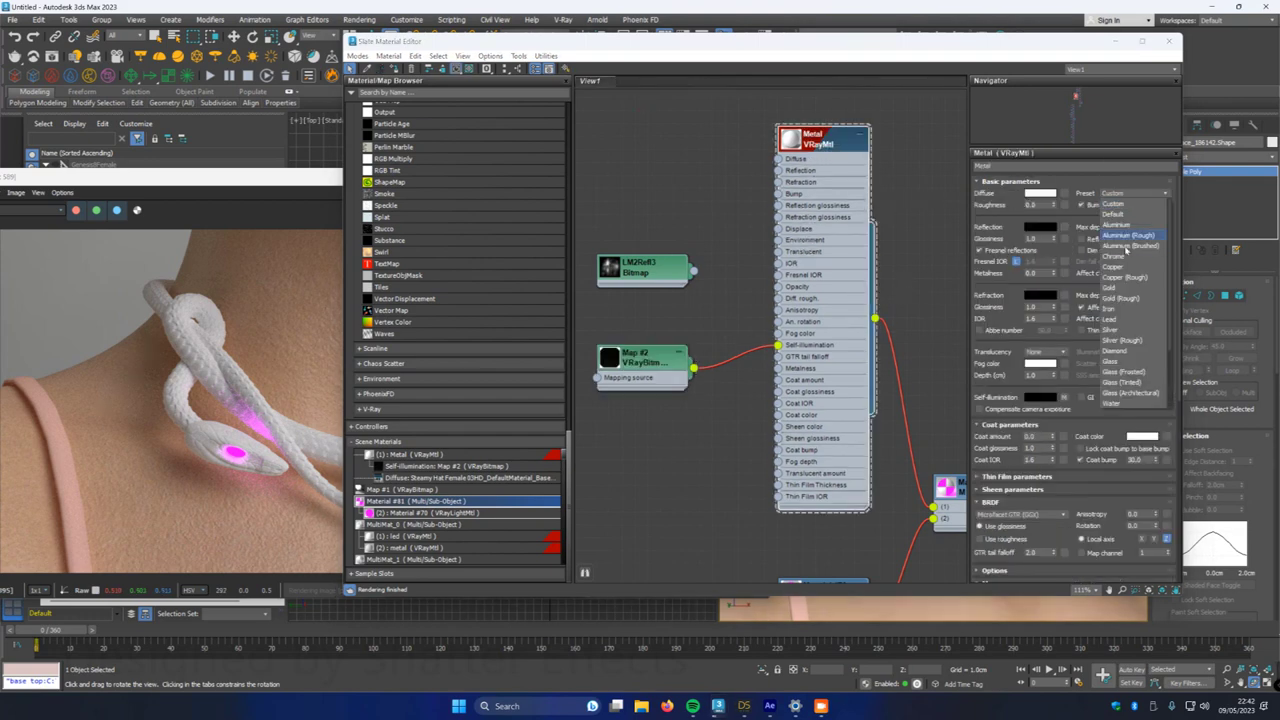
click(1116, 331)
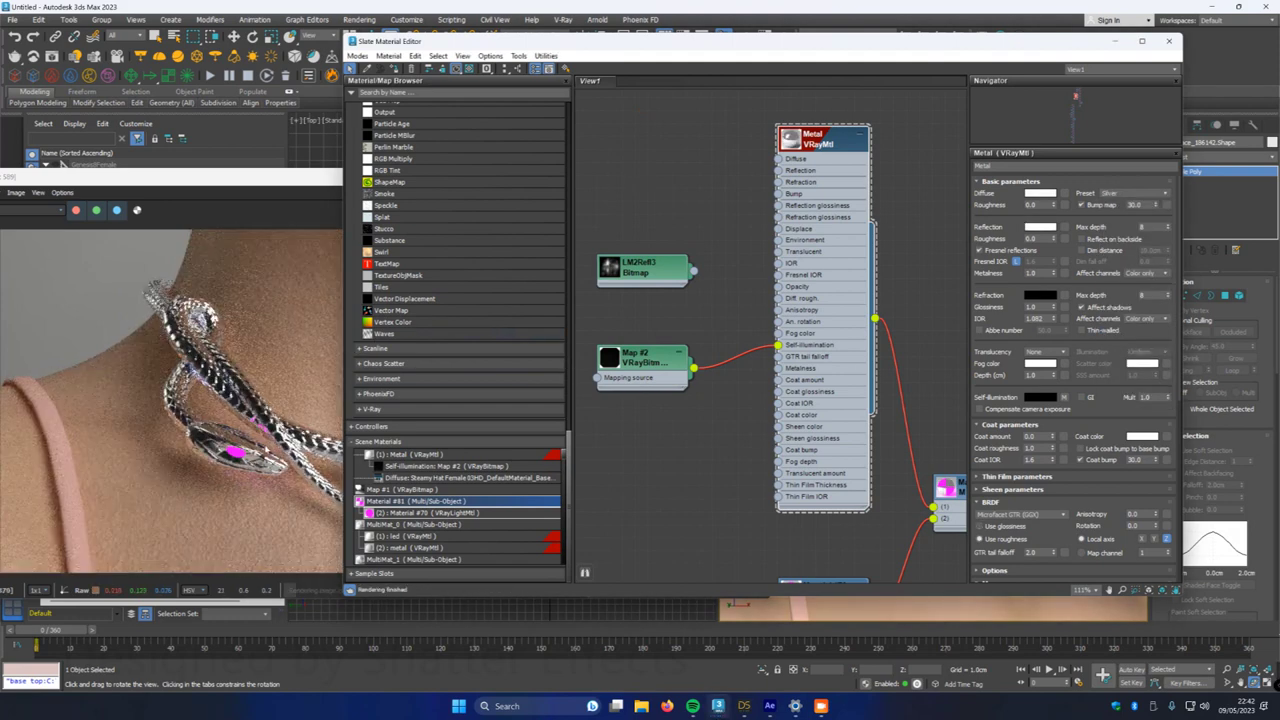
- Check the silver necklace in the render and set the Metal material's self-illumination multiplier to 5.0
click(268, 191)
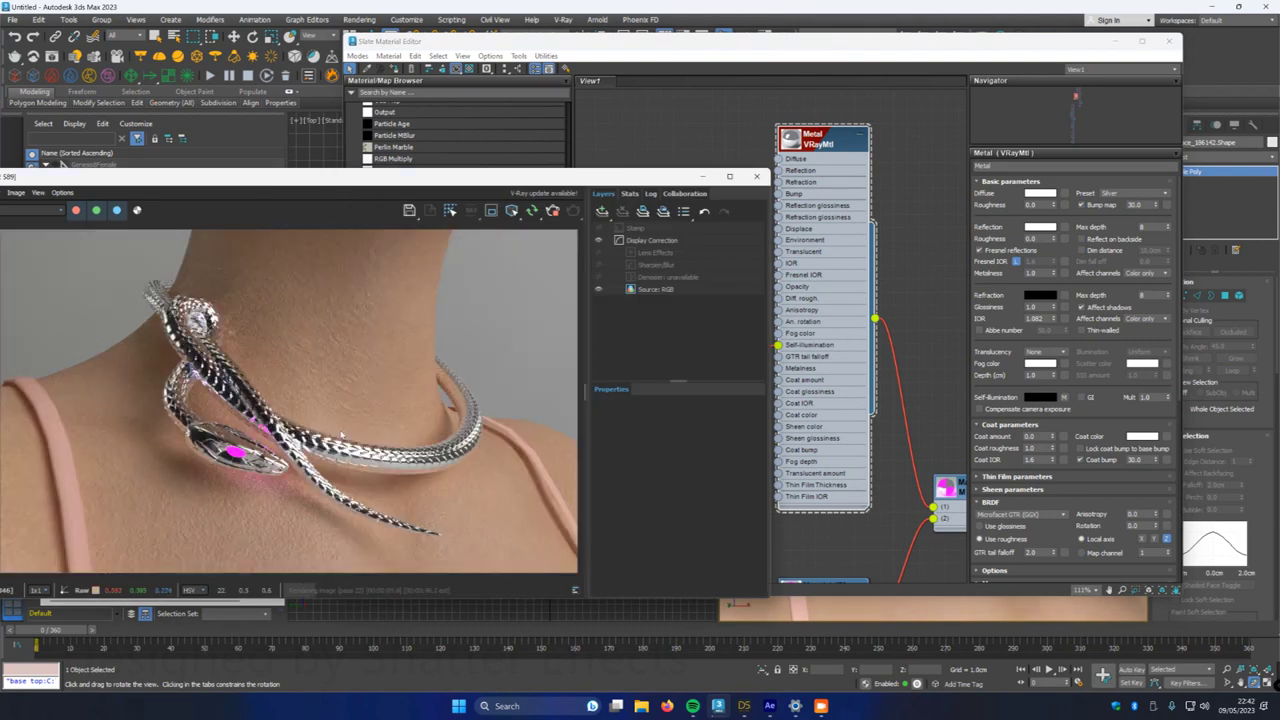
scroll(341, 436, down, 1)
scroll(896, 523, down, 4)
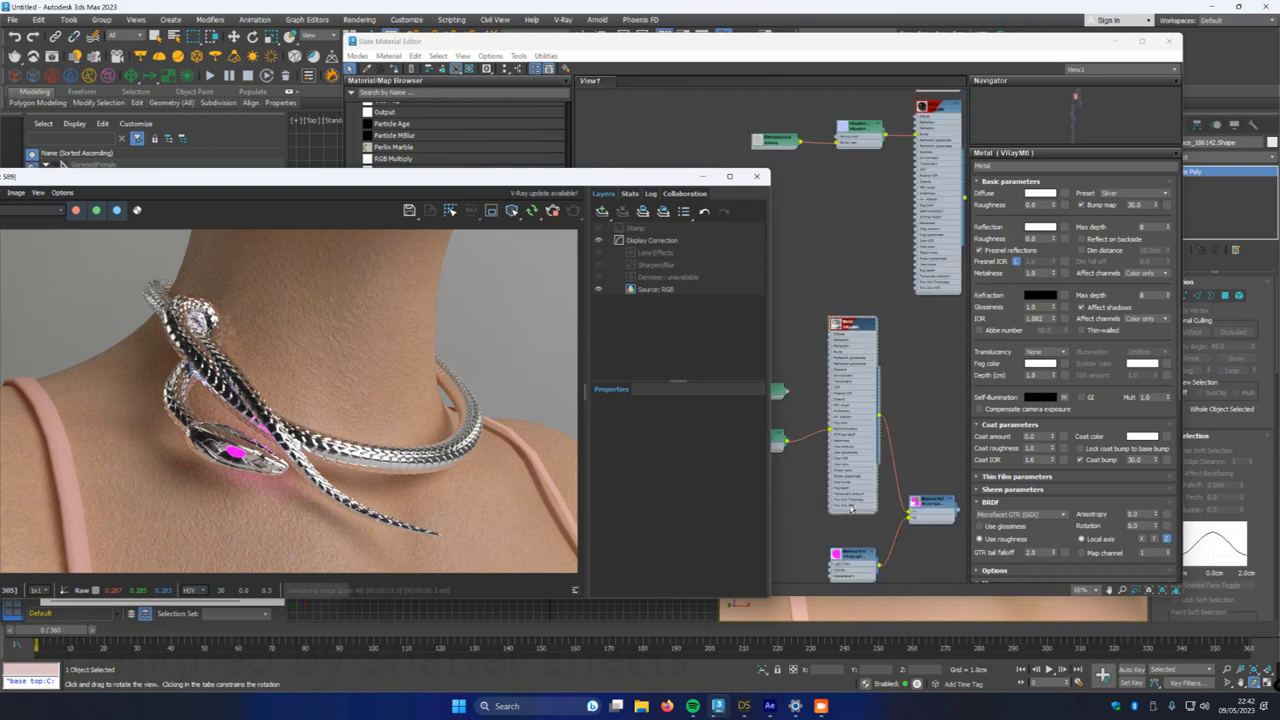
click(848, 323)
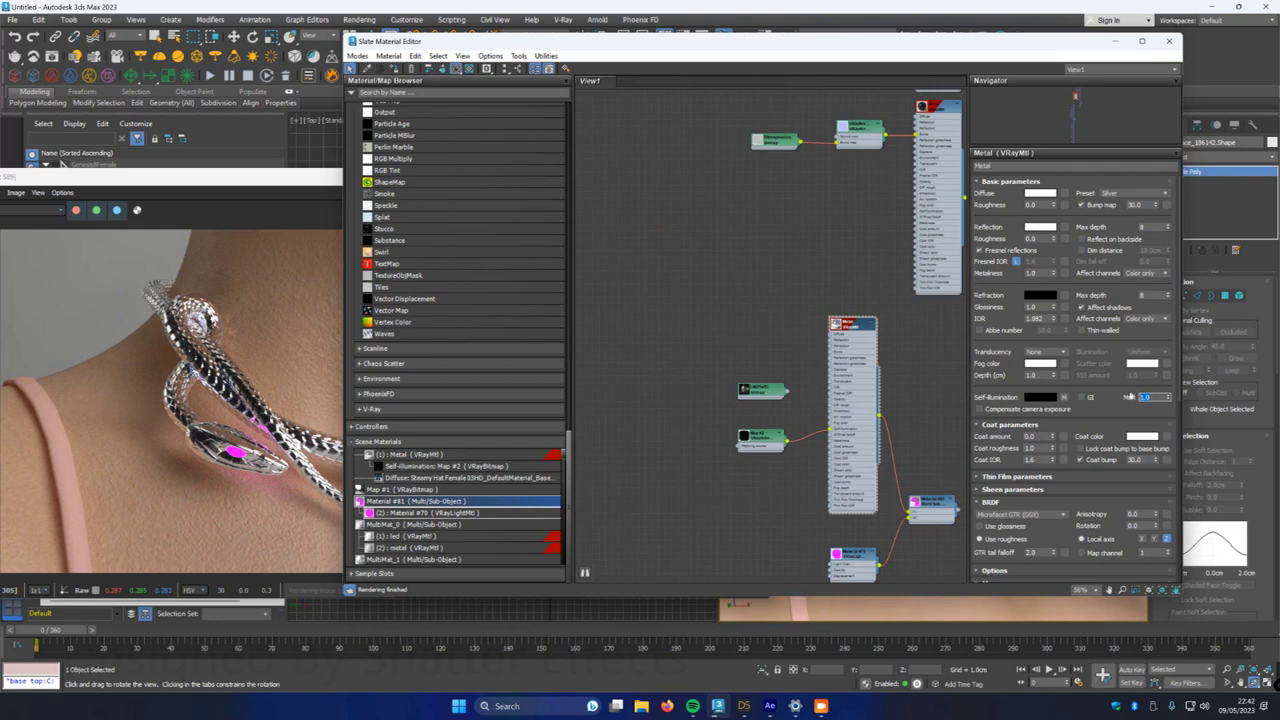
key(Return)
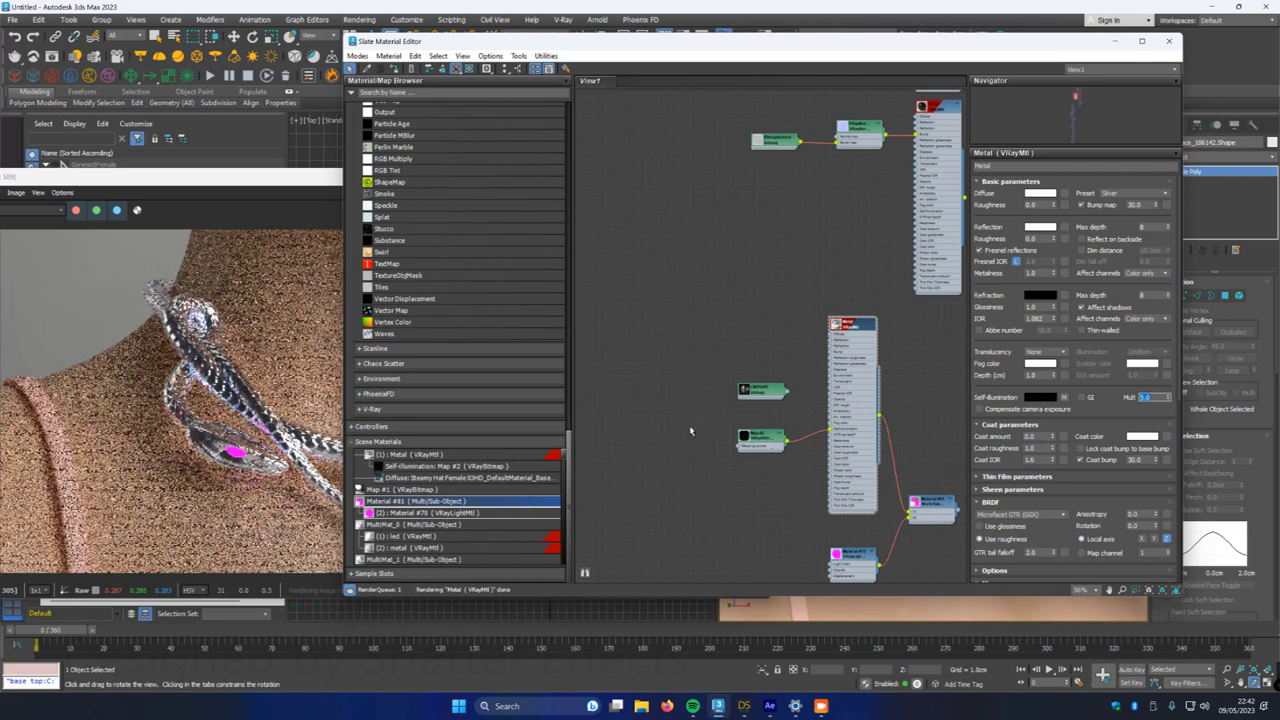
- Review the whole necklace in the render and close the Slate Material Editor
click(198, 322)
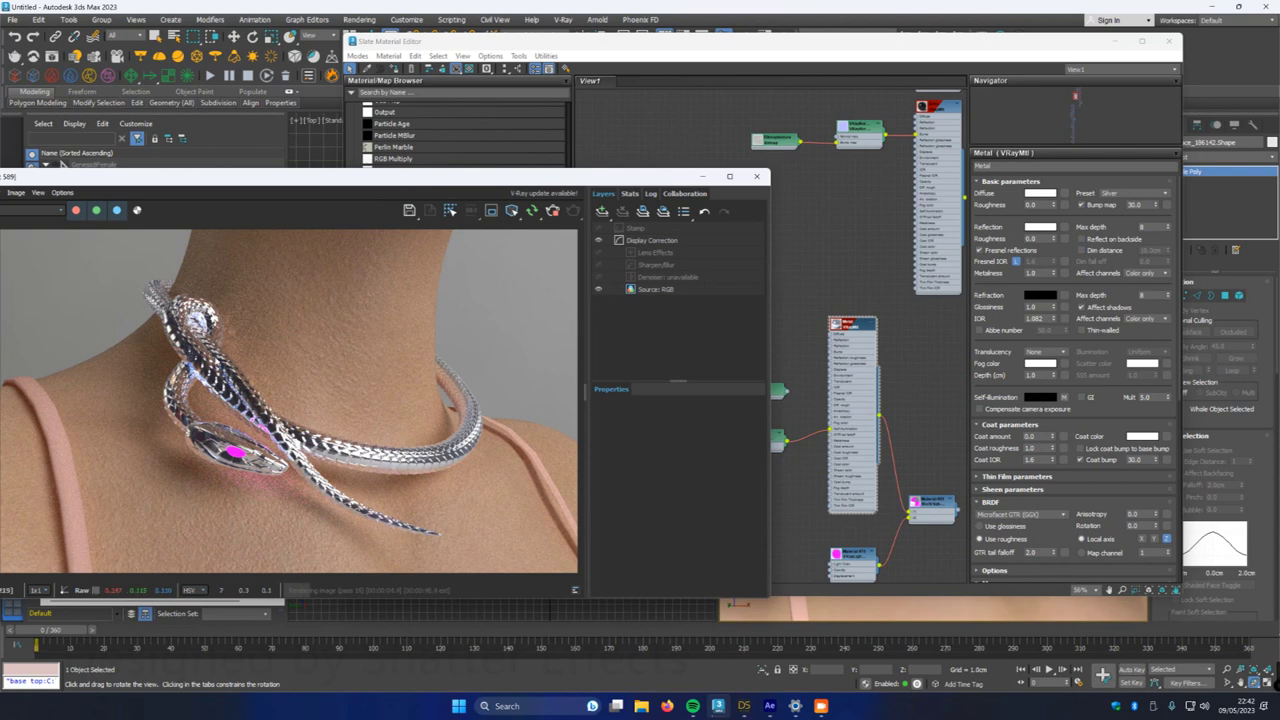
scroll(270, 401, down, 1)
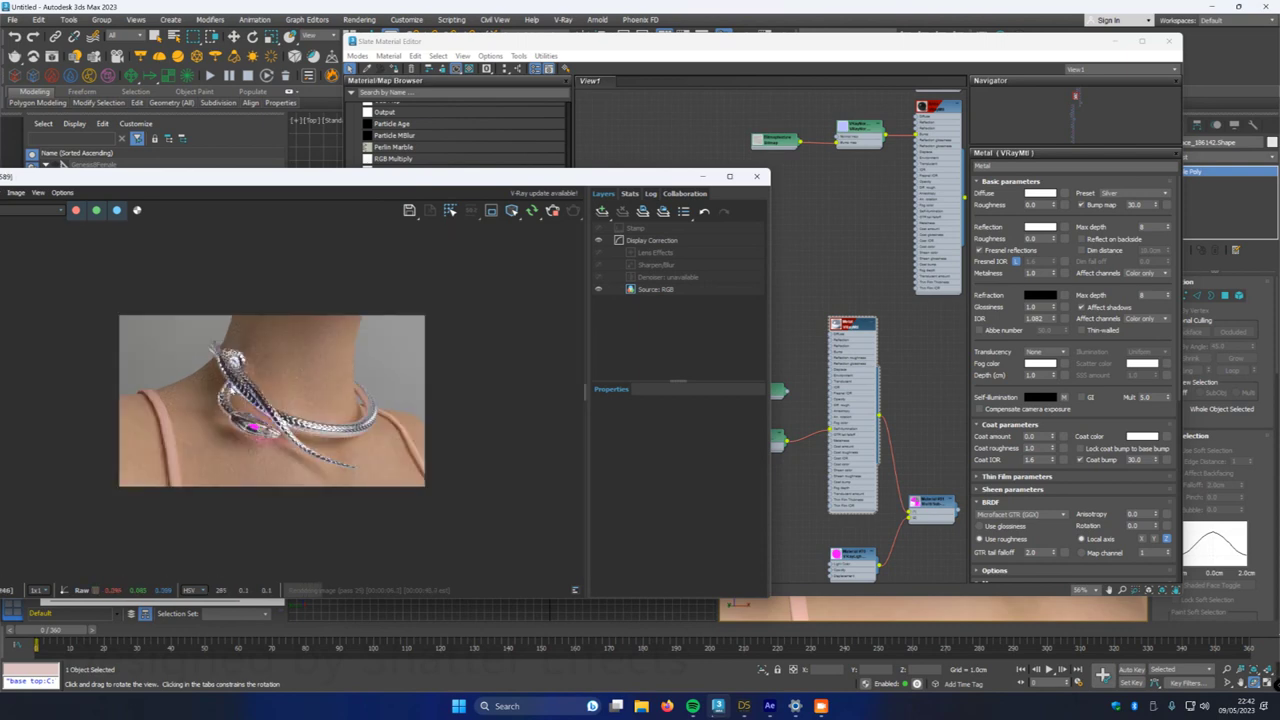
scroll(334, 394, down, 1)
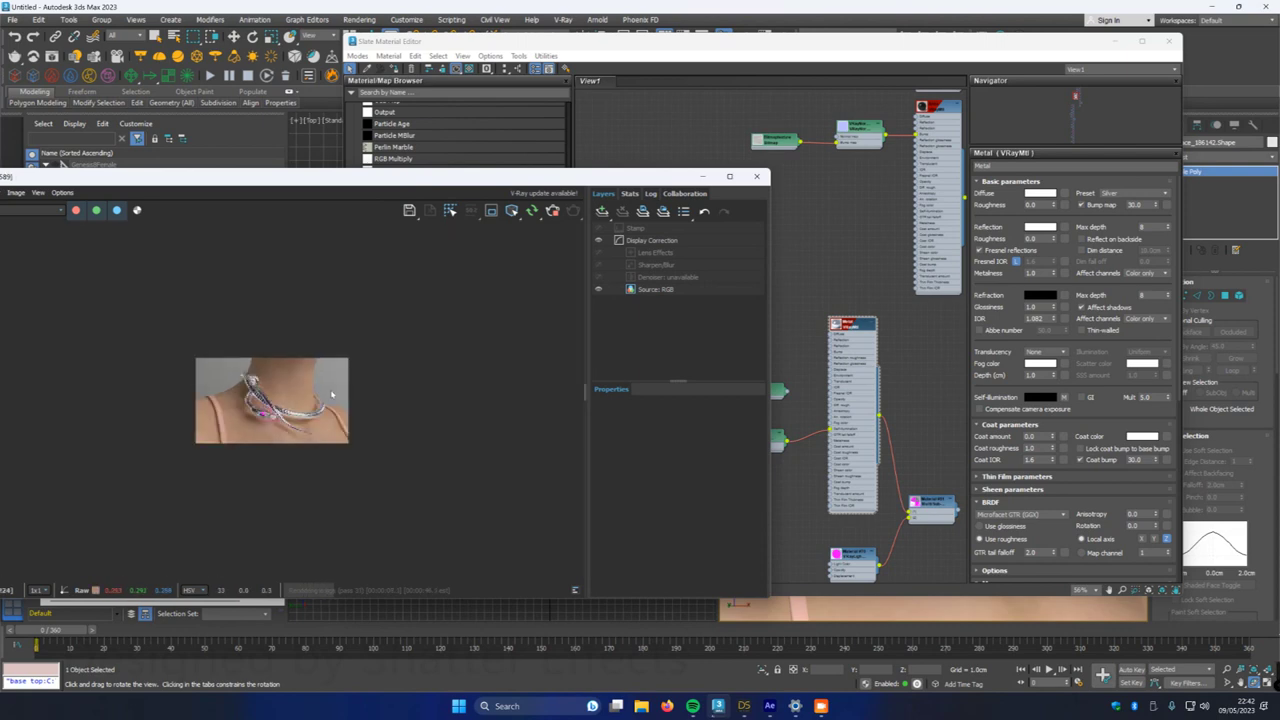
scroll(333, 394, up, 2)
scroll(329, 389, down, 1)
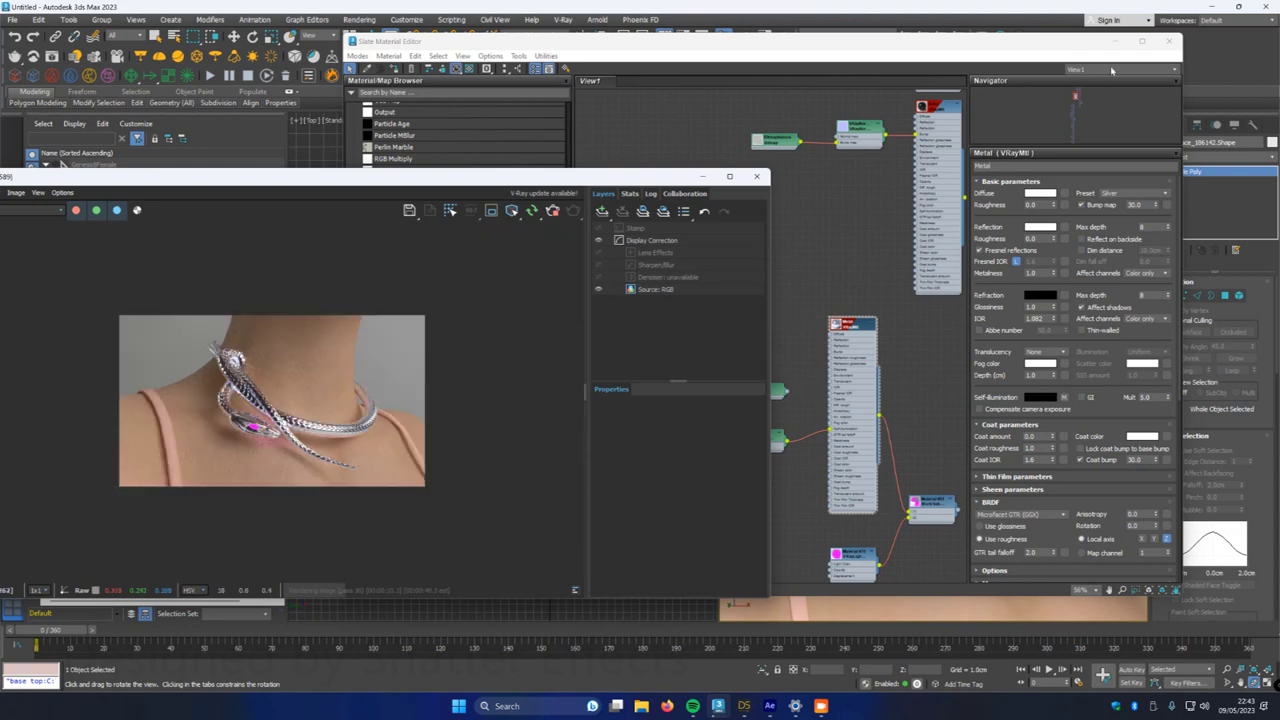
click(1166, 42)
click(1166, 42)
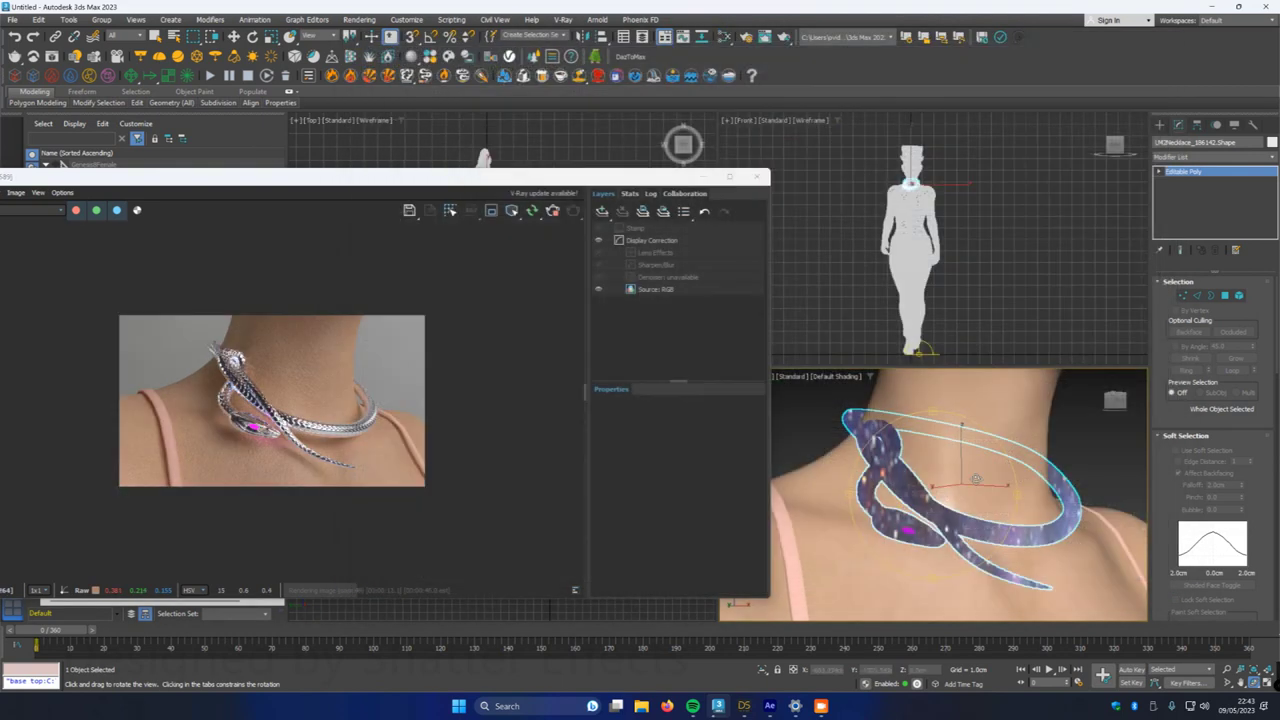
- Examine the necklace in the head-and-shoulders render and the tattoo and bracelets in the torso render
scroll(968, 492, down, 5)
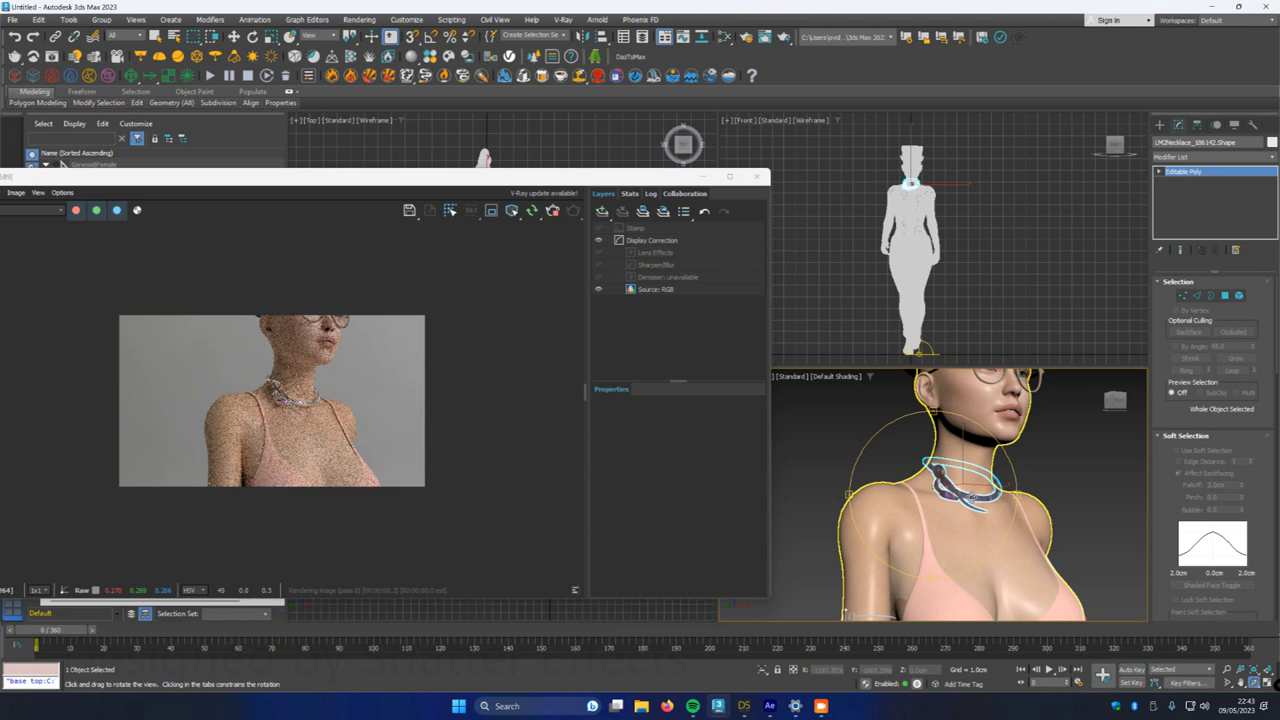
middle_drag(971, 494, 946, 560)
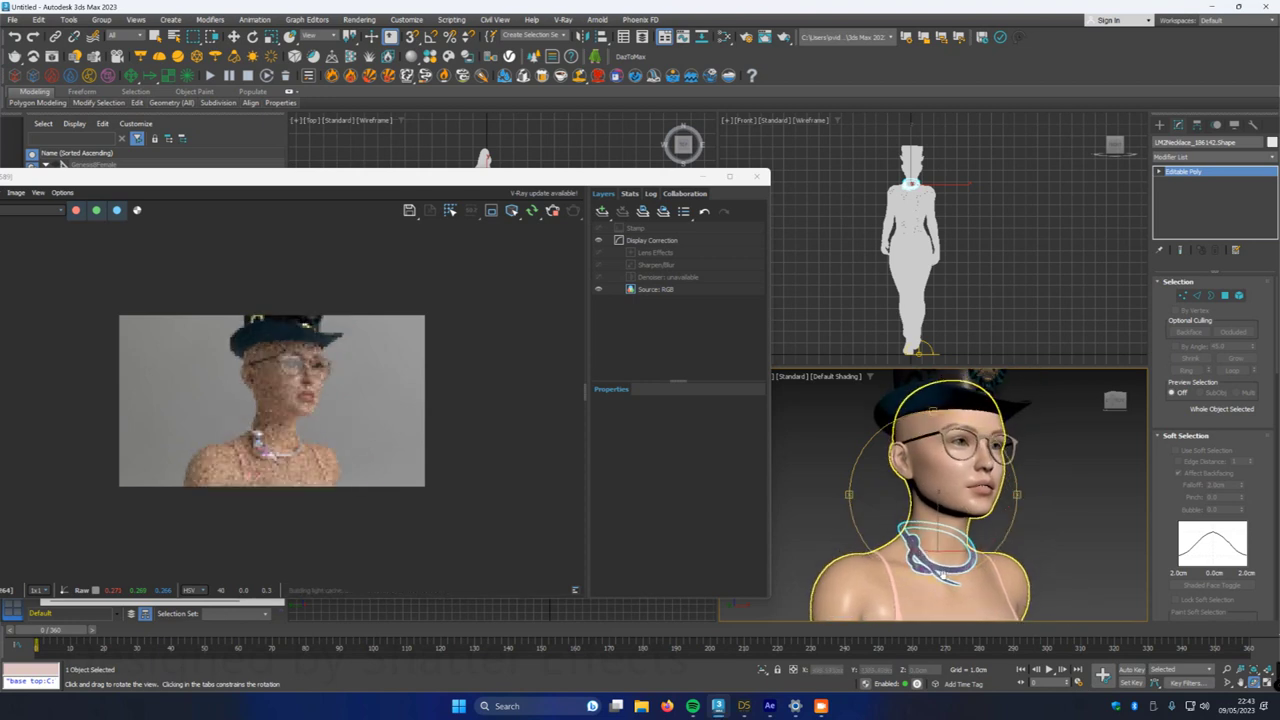
scroll(281, 459, up, 3)
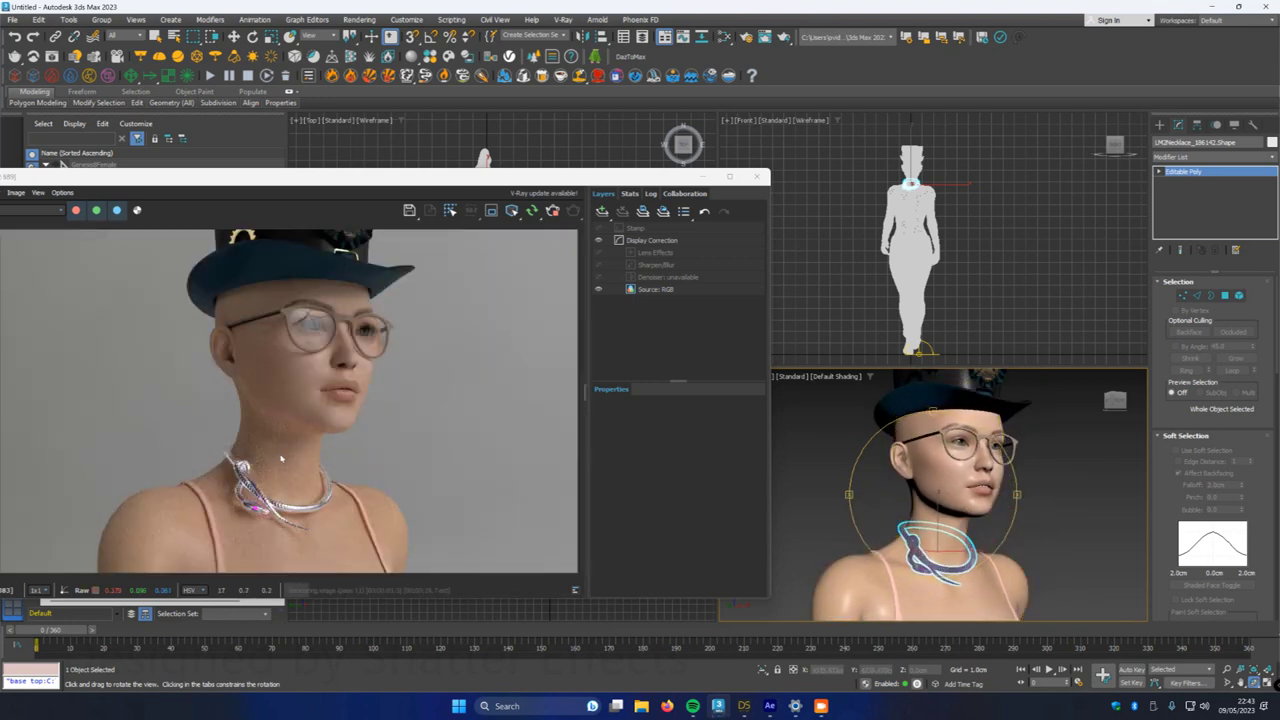
scroll(290, 471, up, 2)
scroll(290, 471, down, 5)
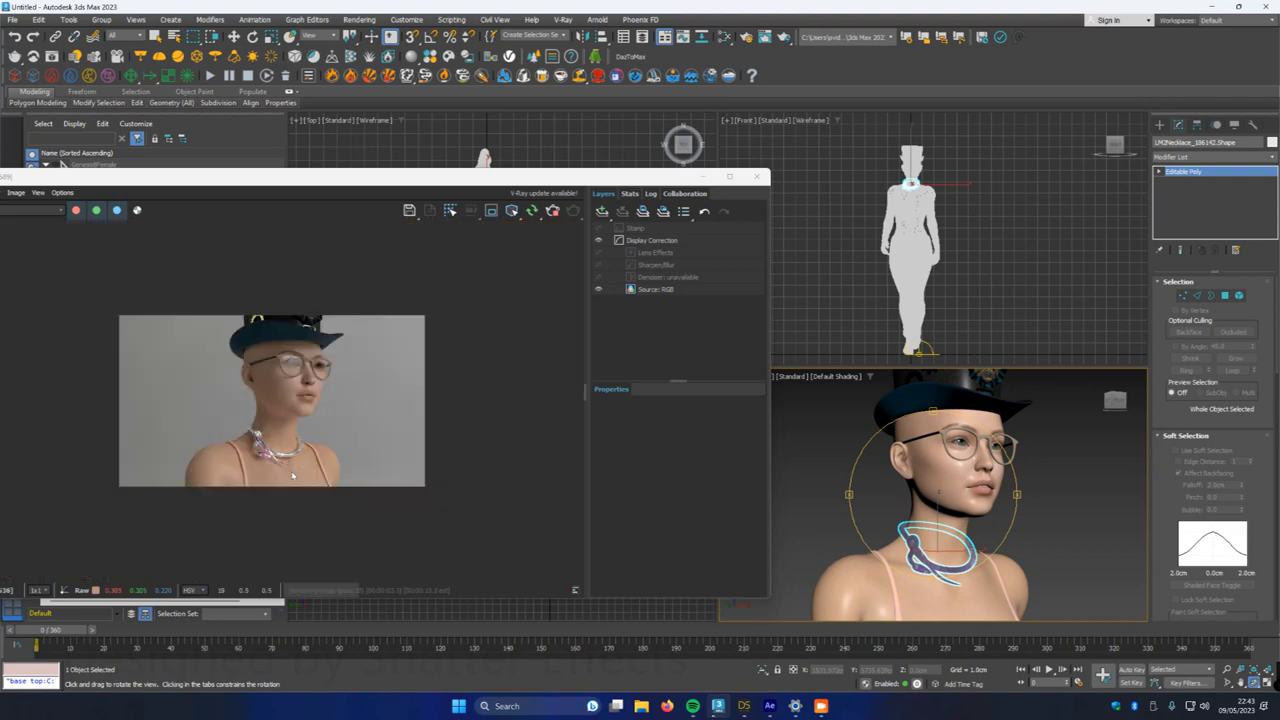
drag(956, 546, 943, 570)
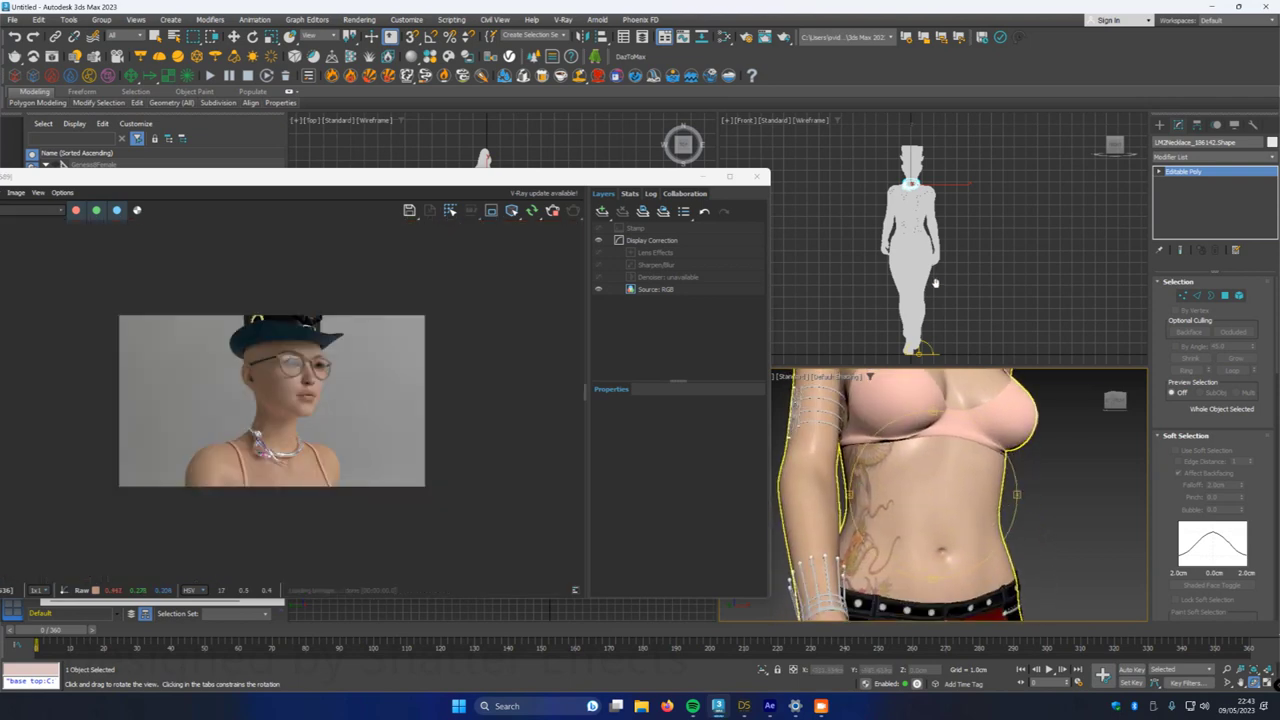
scroll(268, 430, up, 3)
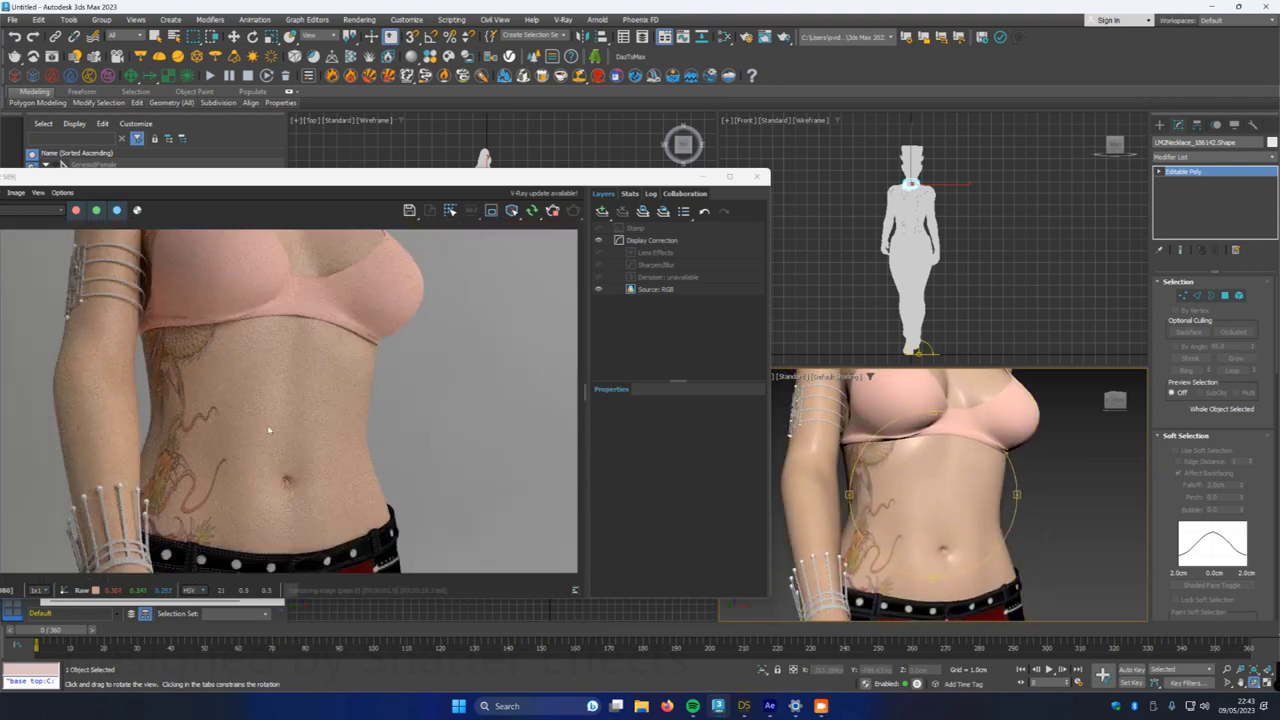
scroll(277, 434, down, 3)
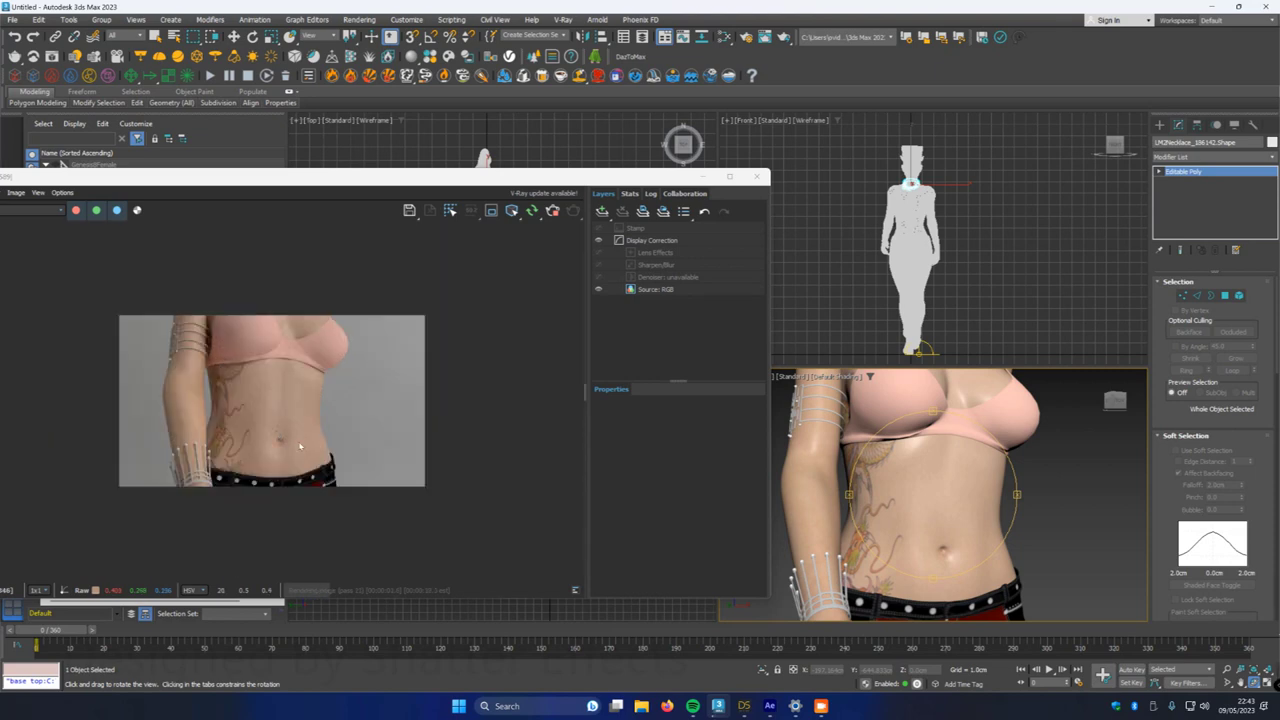
- Frame the hips and inspect the belt, red pants and hand in the render
middle_drag(923, 462, 932, 294)
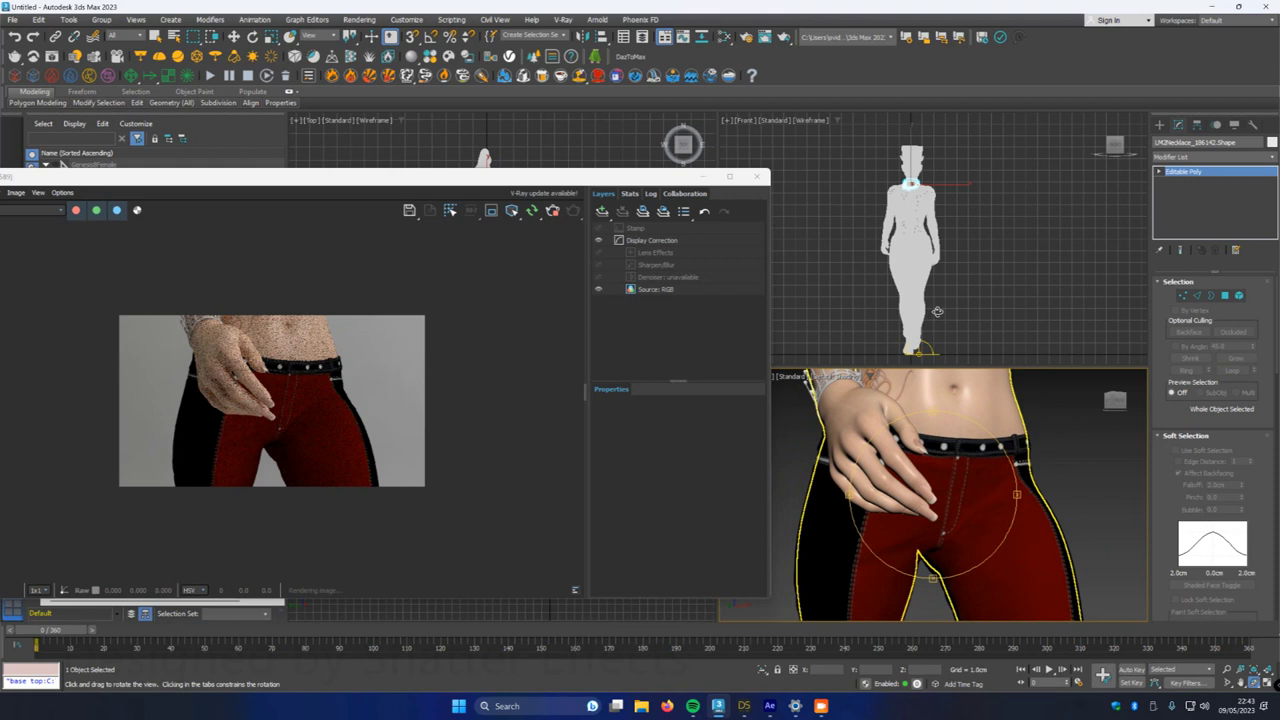
scroll(241, 377, up, 3)
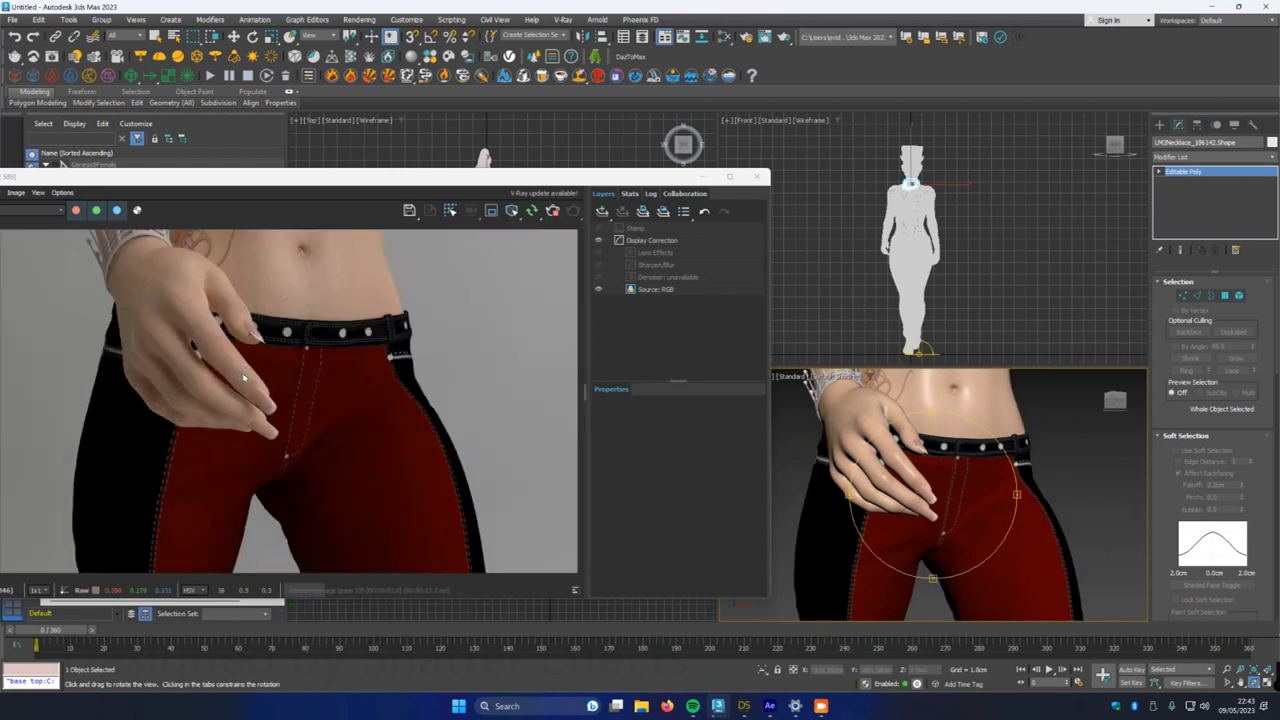
scroll(242, 377, down, 3)
scroll(268, 392, up, 3)
scroll(268, 392, down, 3)
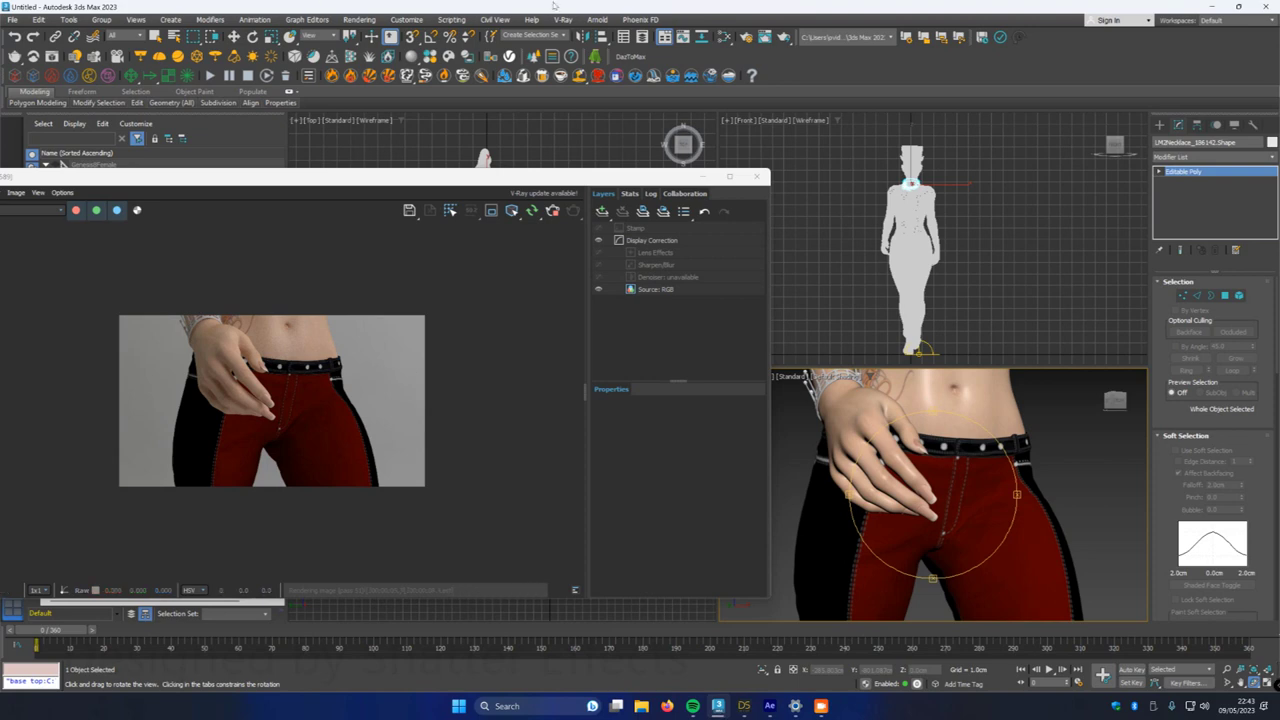
- Open the Slate Material Editor and place the scene material MultiMat_9 in an empty area of View1
key(m)
scroll(720, 375, down, 5)
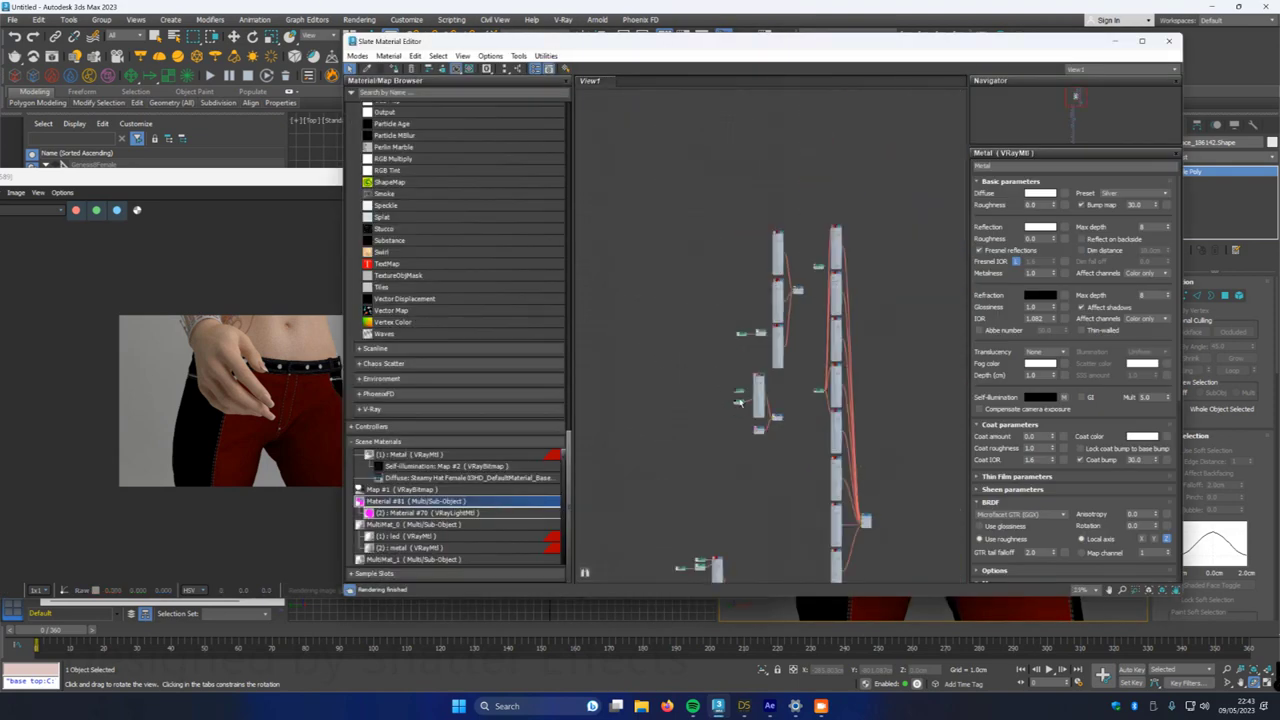
middle_drag(789, 470, 662, 365)
middle_drag(720, 283, 652, 510)
middle_drag(784, 294, 703, 387)
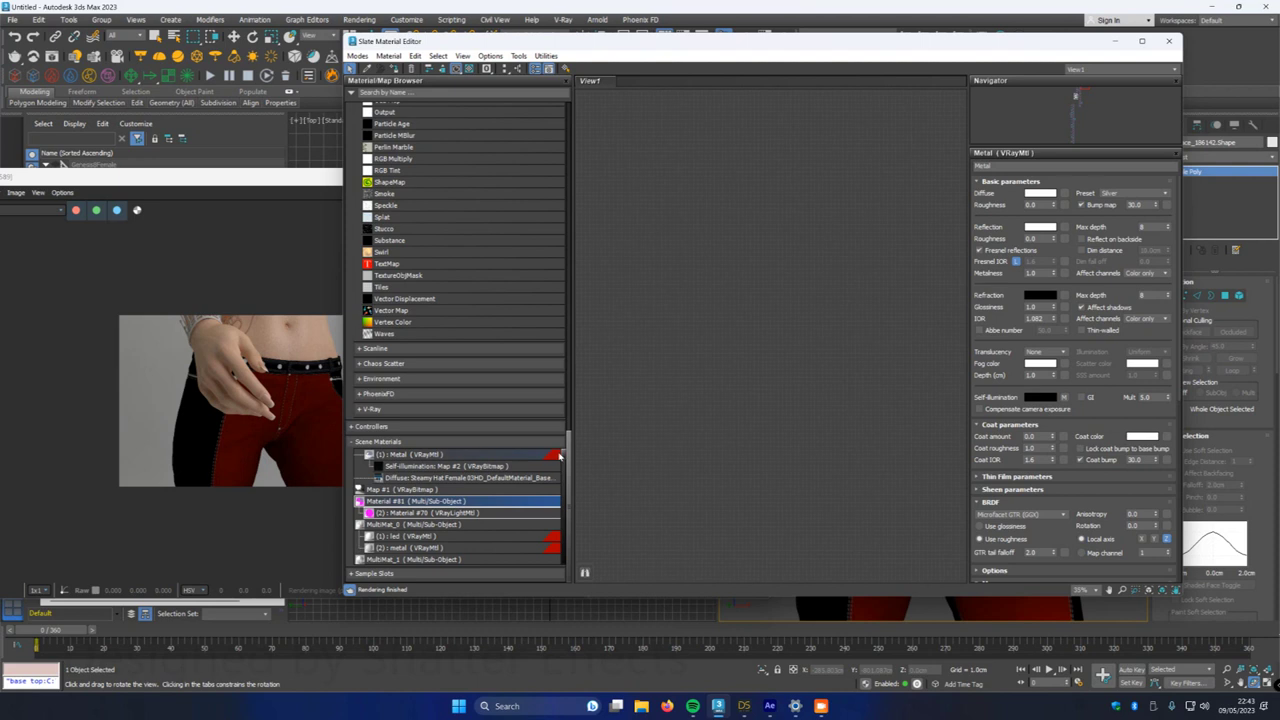
drag(565, 456, 573, 568)
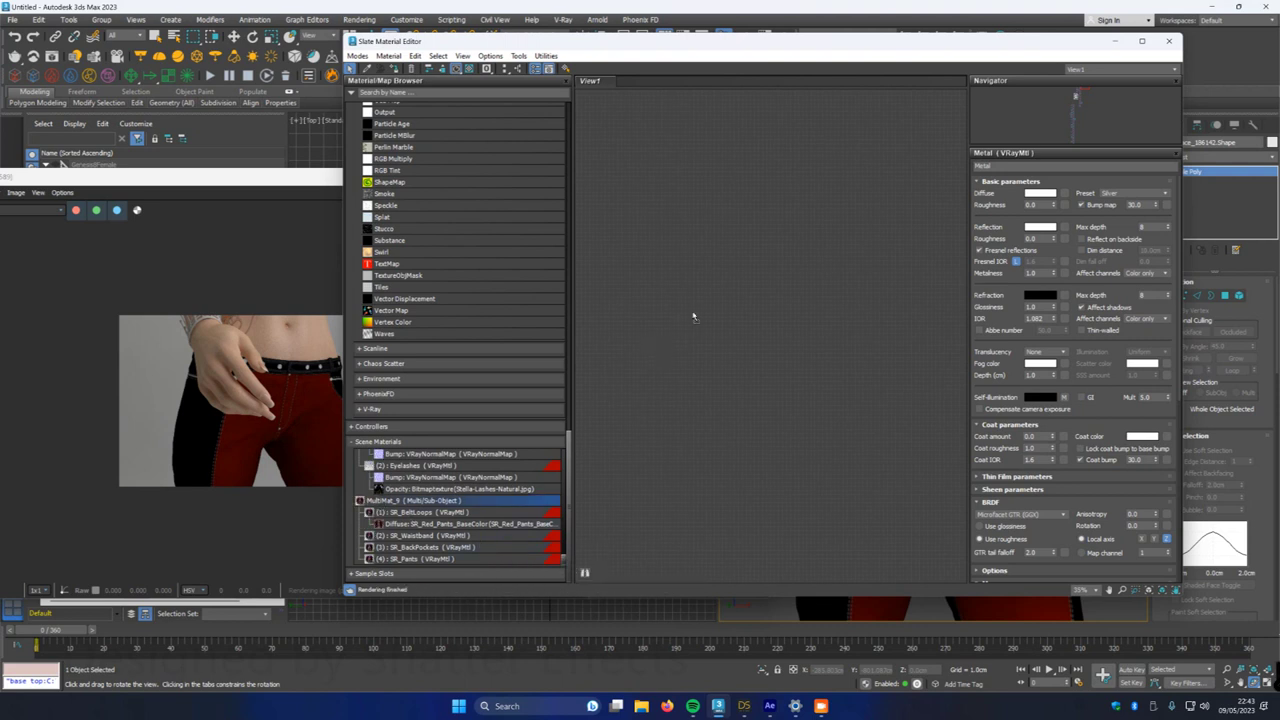
drag(693, 317, 705, 310)
click(739, 356)
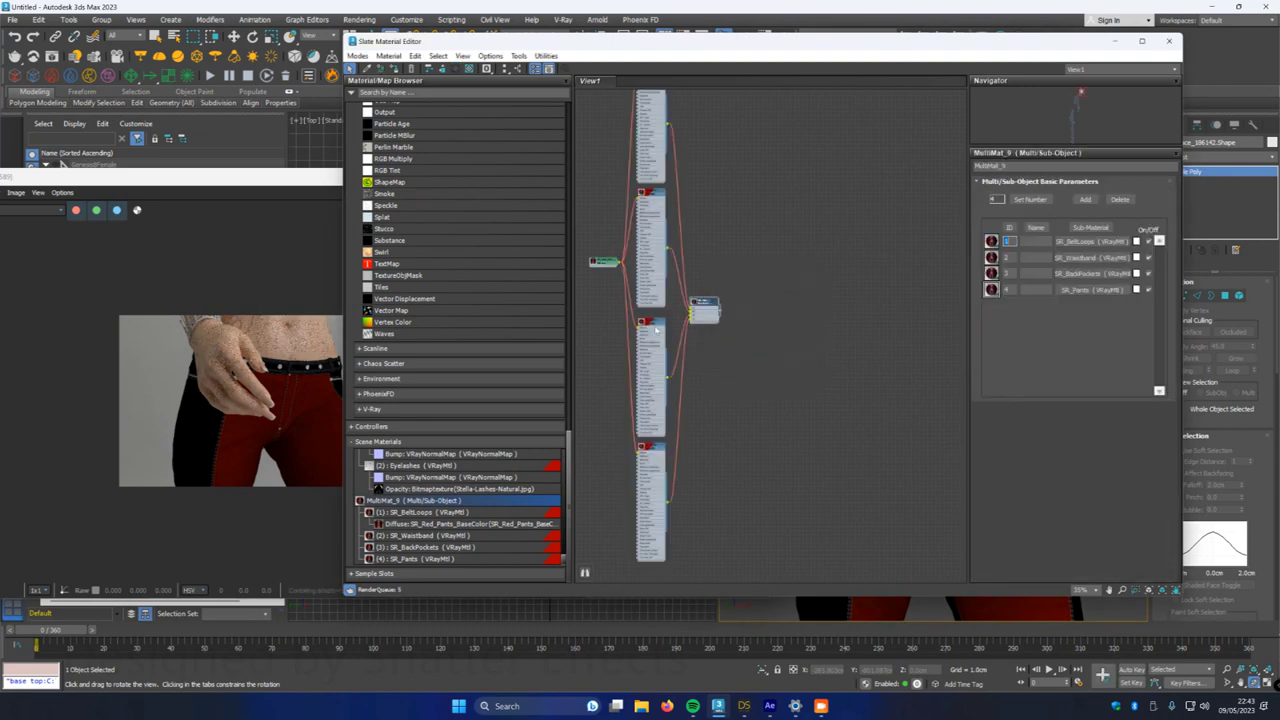
- Move the MultiMat_9 node beside the first sub-material and detach its slot 1 wire to test which part it controls
middle_drag(617, 322, 633, 492)
drag(724, 472, 716, 290)
scroll(718, 307, up, 5)
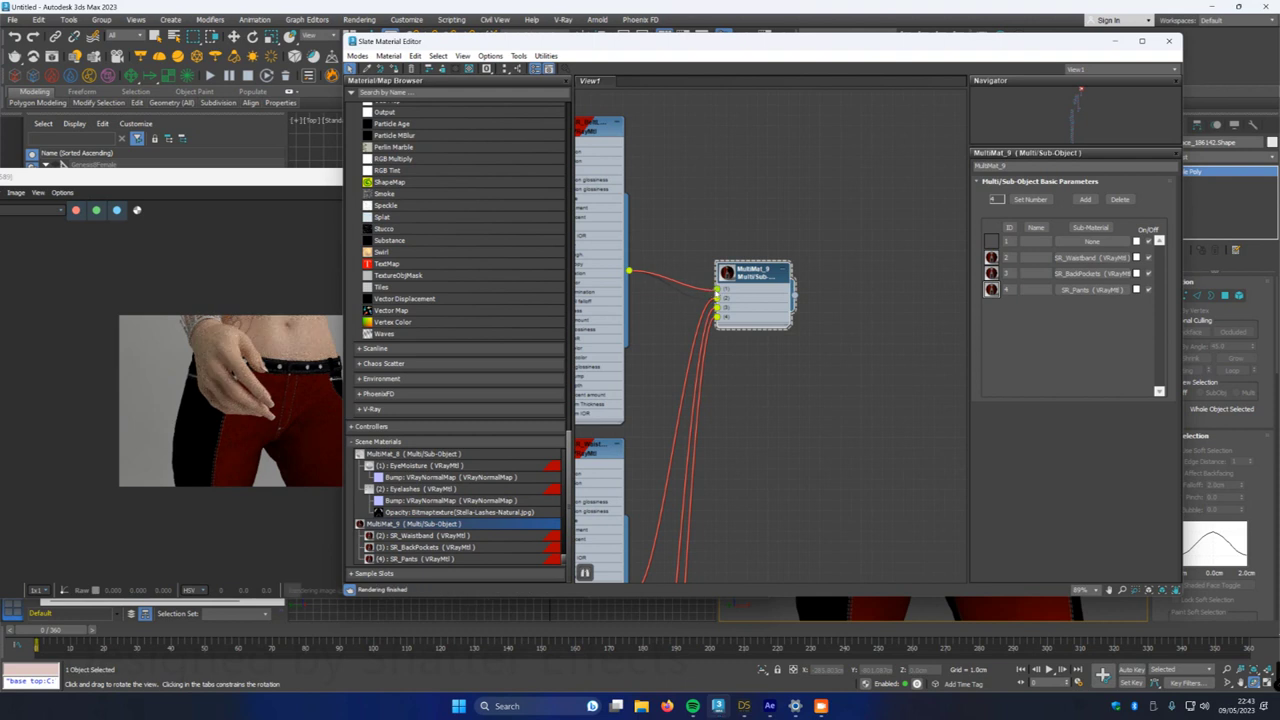
middle_drag(684, 304, 720, 353)
- Give the reconnected SR_BeltLoops material a grey reflection color and set its reflection glossiness to 0.8
double_click(630, 182)
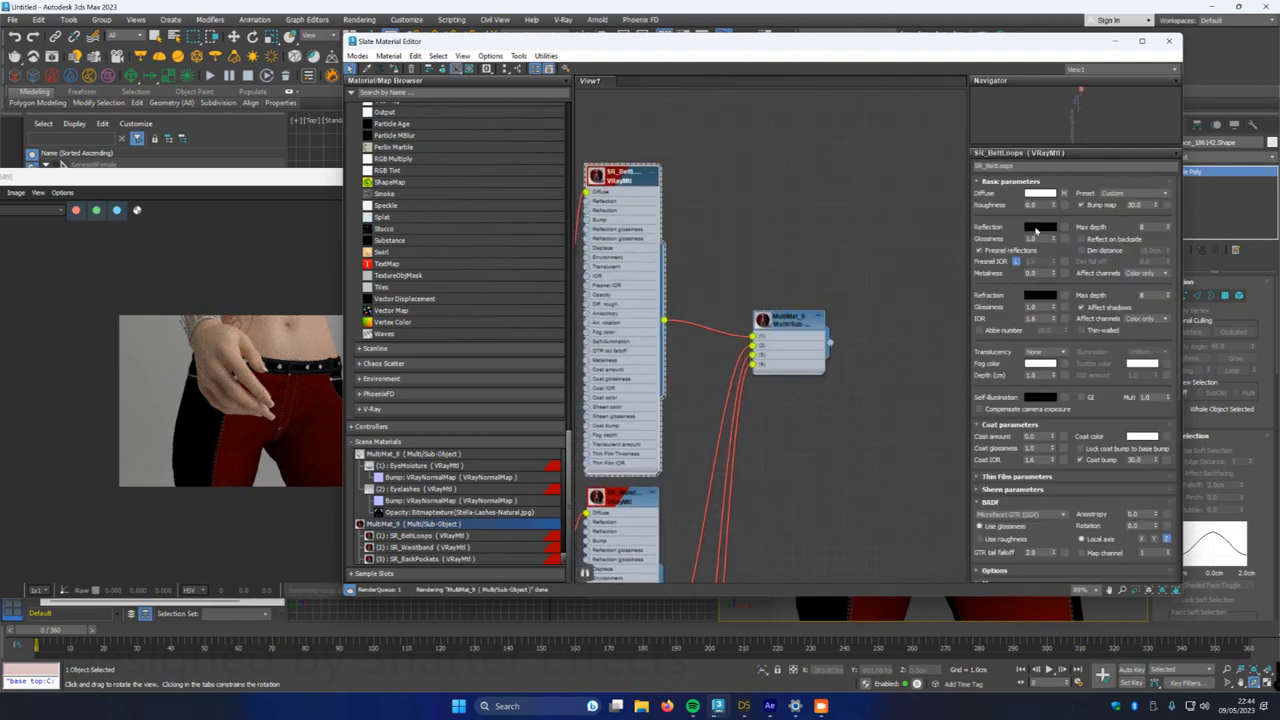
click(1036, 230)
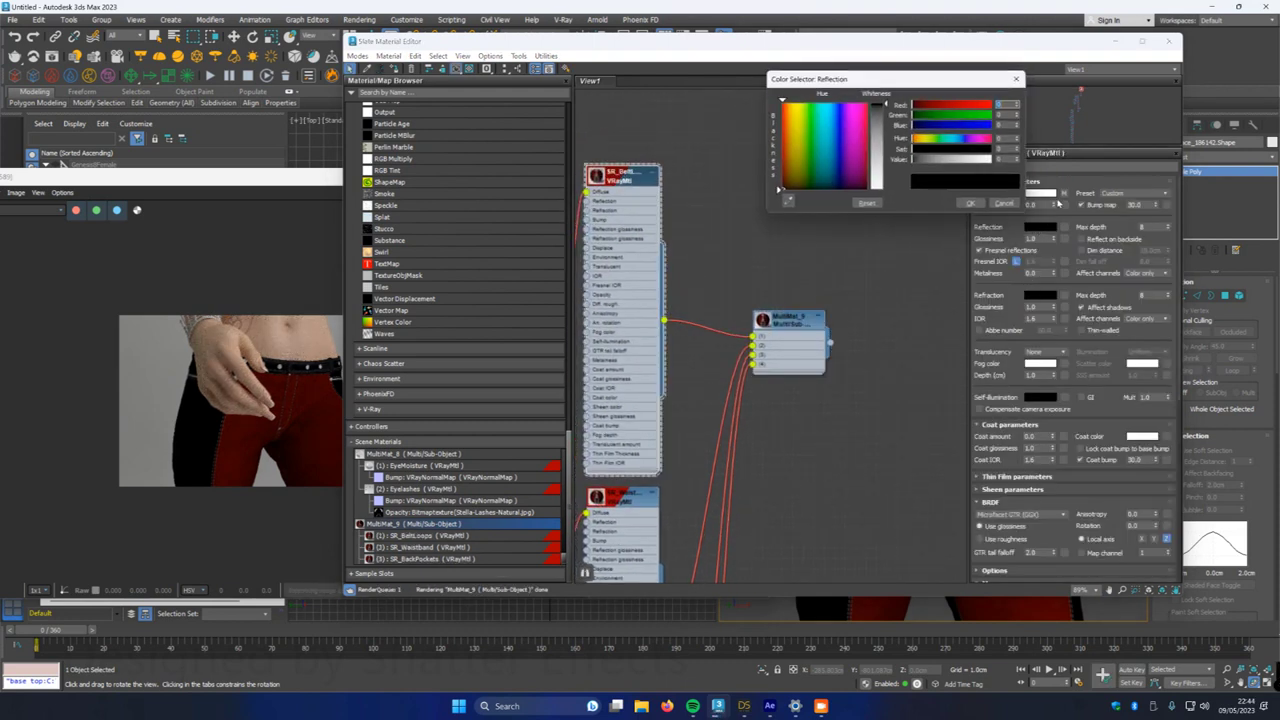
click(968, 205)
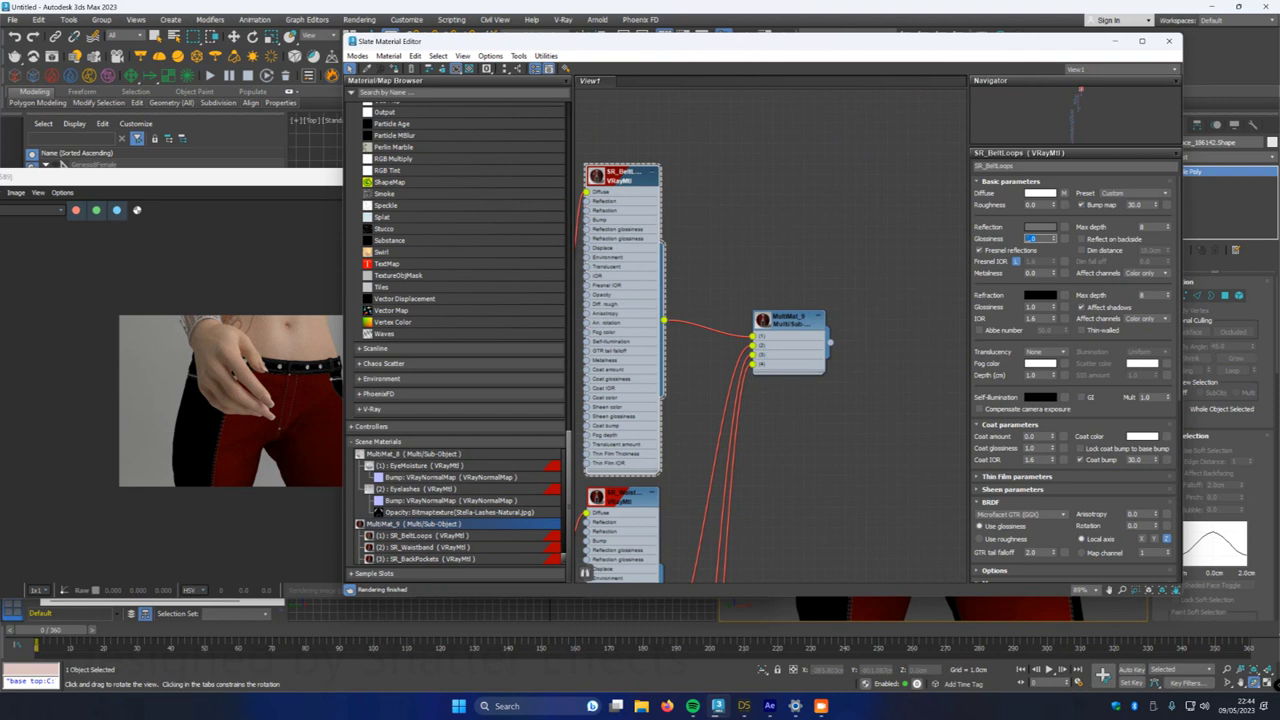
text(0.8)
key(Return)
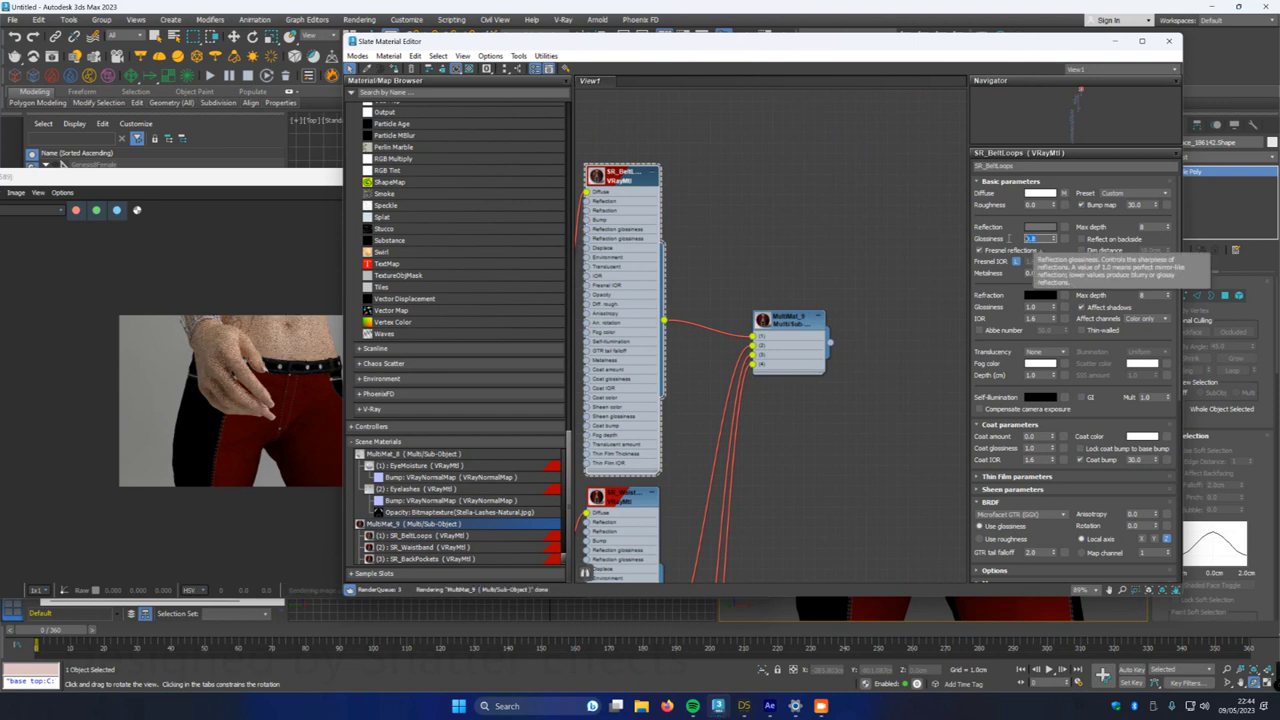
- Move the MultiMat_9 node beside SR_Waistband and test its slot 2 connection by detaching the wire
middle_drag(700, 380, 810, 190)
drag(810, 190, 783, 432)
middle_drag(734, 438, 760, 338)
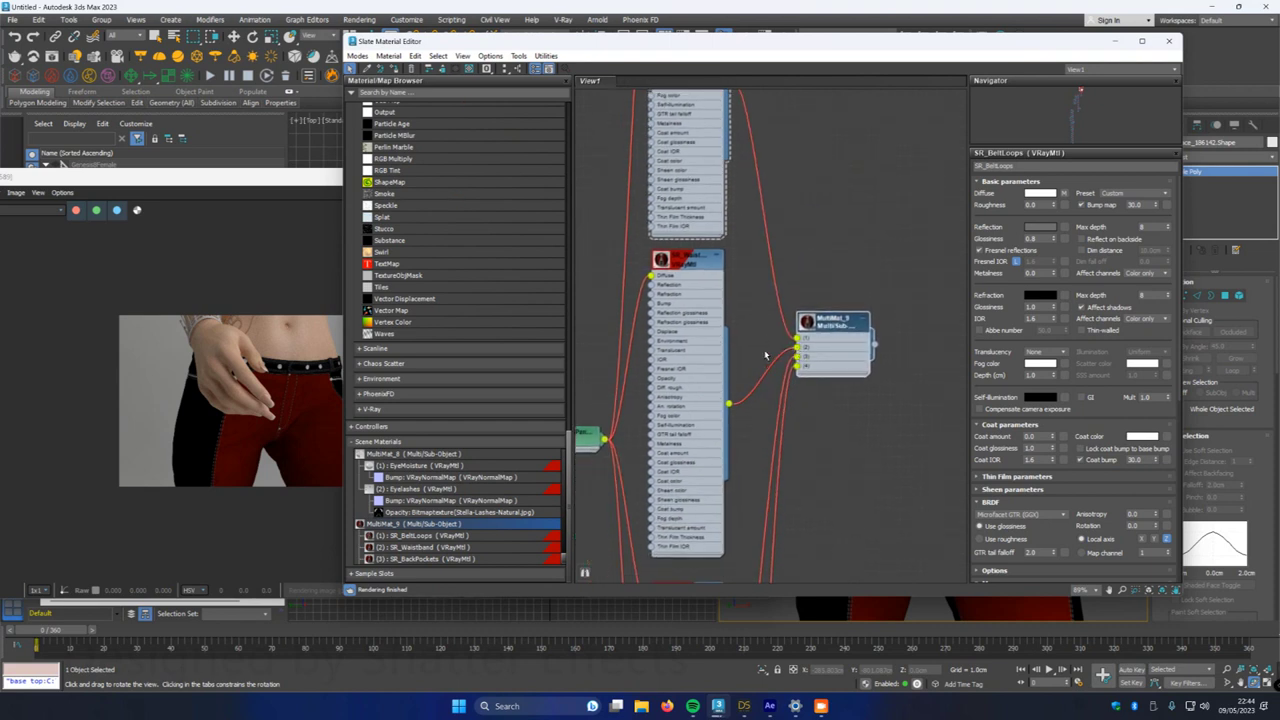
drag(797, 348, 797, 349)
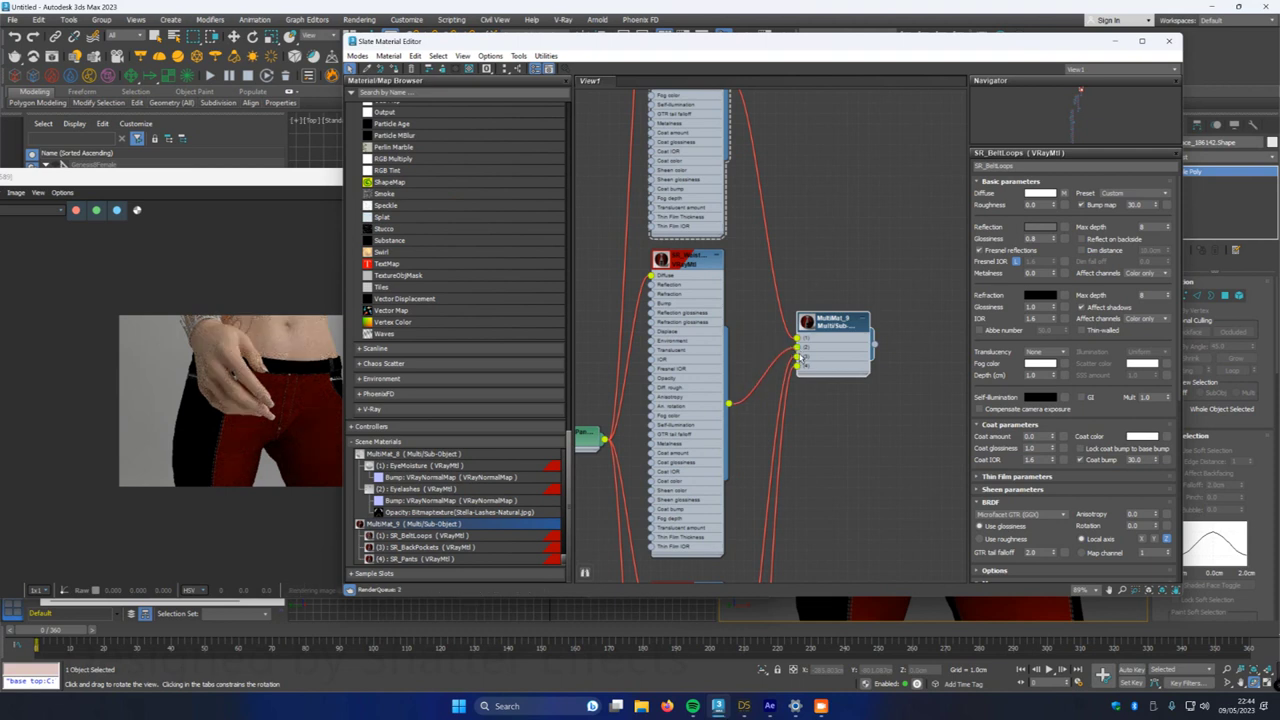
- Connect the SR_Red_Pants_BaseColor bitmap to the SR_Waistband material's self-illumination and inspect the belt area in the render
double_click(685, 262)
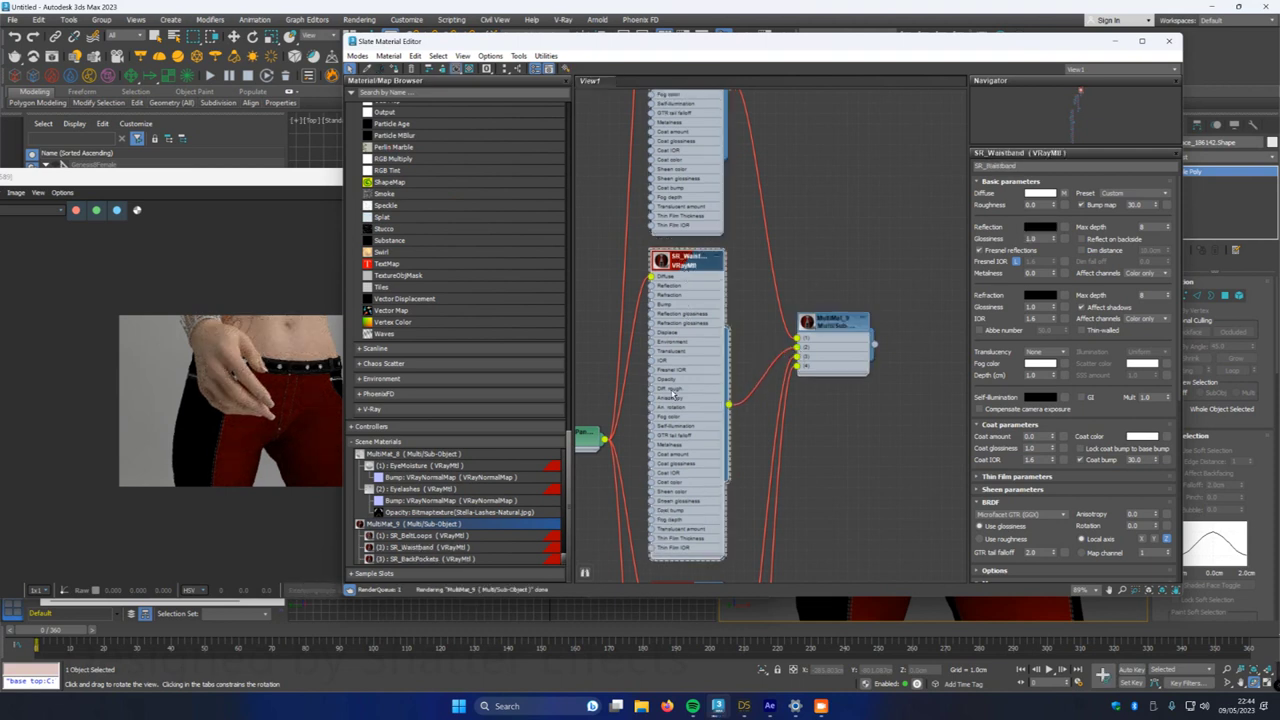
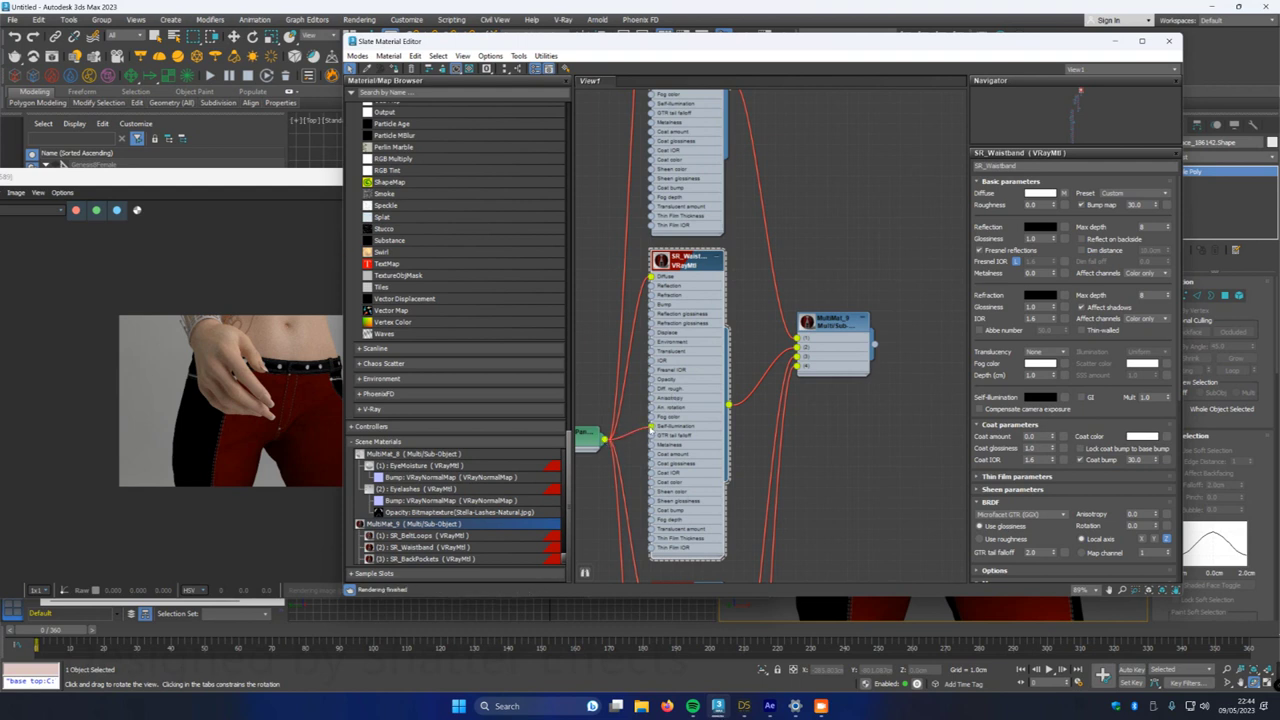
scroll(298, 376, up, 1)
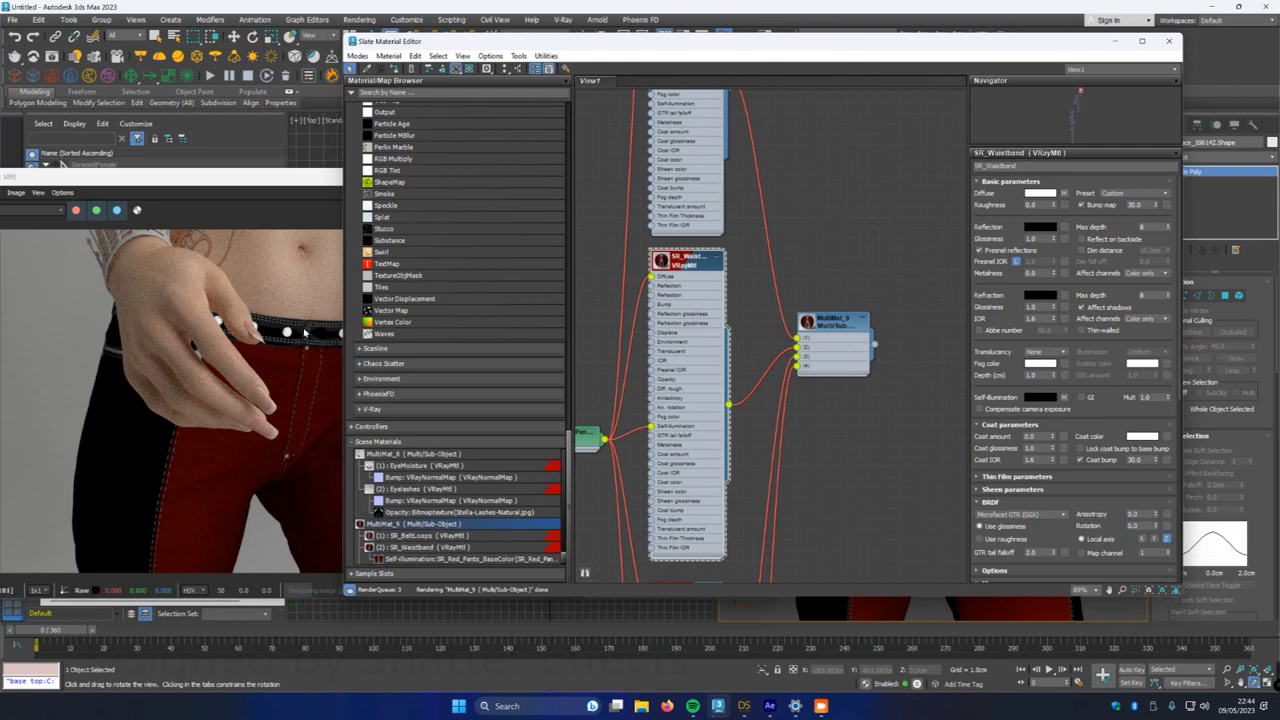
scroll(304, 331, up, 2)
scroll(265, 323, down, 2)
scroll(308, 336, up, 2)
scroll(292, 328, down, 2)
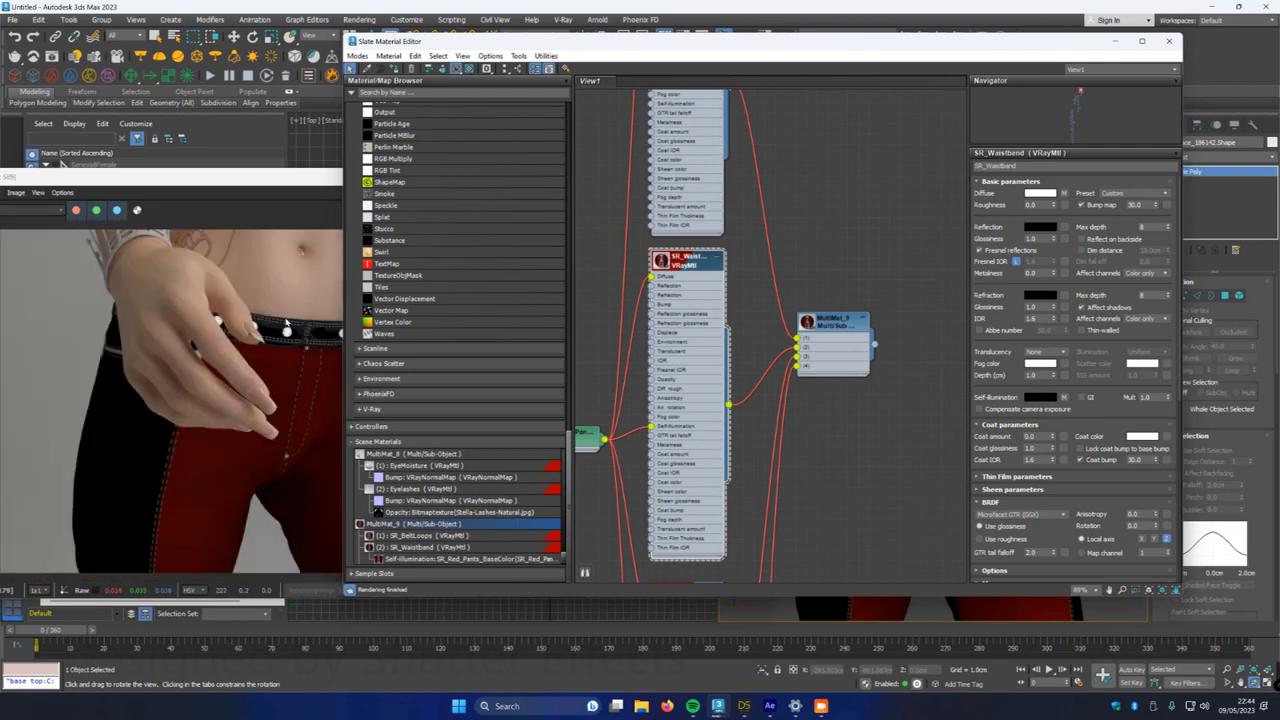
scroll(285, 330, down, 3)
scroll(303, 365, up, 2)
scroll(301, 362, down, 2)
- Open the SR_BackPockets material, move the MultiMat_9 node beside it and test the slot 3 connection
middle_drag(822, 502, 846, 216)
click(712, 306)
double_click(712, 306)
middle_drag(874, 162, 832, 277)
drag(803, 150, 813, 470)
middle_drag(790, 515, 818, 342)
mouse_move(819, 337)
mouse_down()
mouse_move(772, 336)
mouse_move(818, 341)
mouse_up()
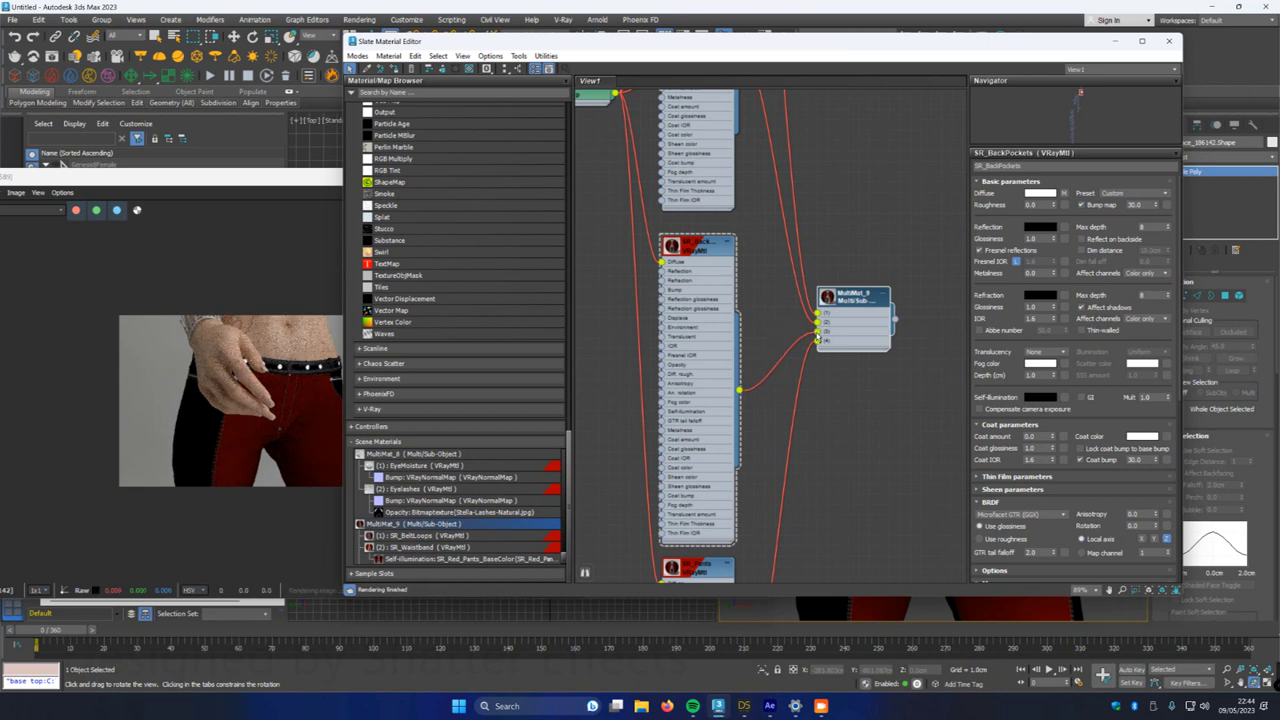
click(688, 248)
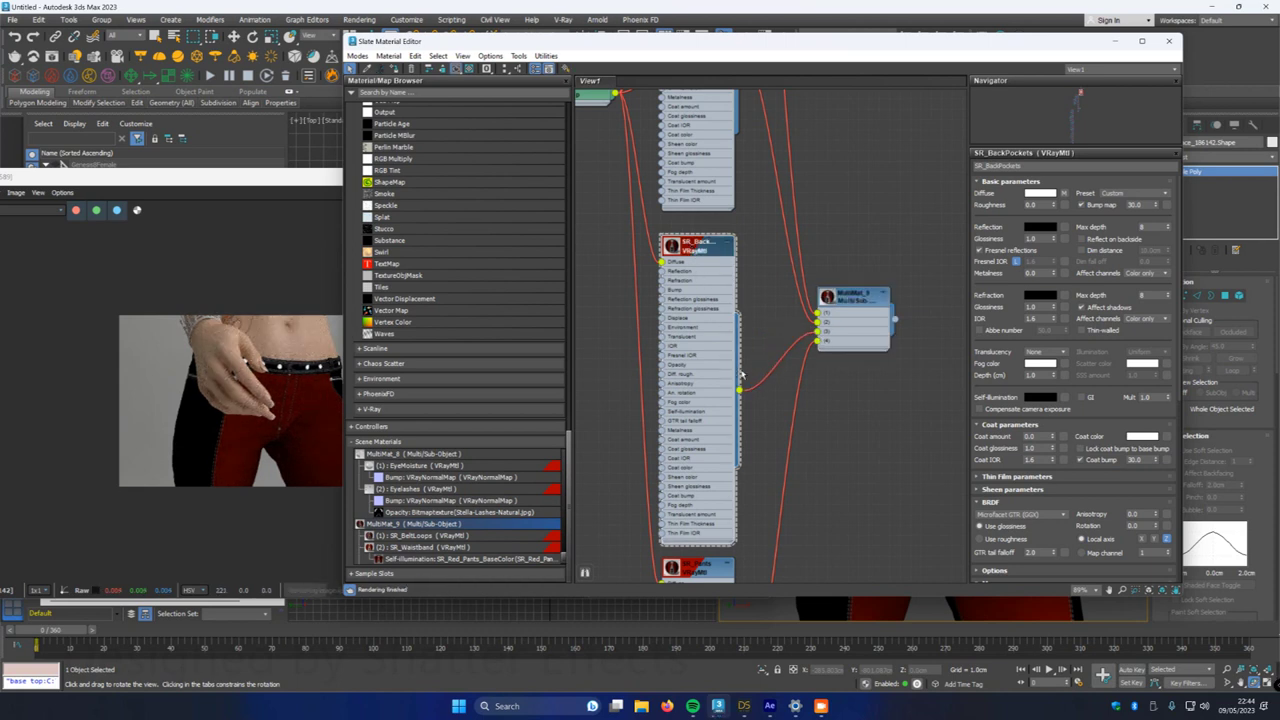
- Connect the SR_Red_Pants_BaseColor bitmap to the self-illumination input of the SR_BackPockets material
middle_drag(764, 421, 825, 399)
middle_drag(659, 267, 668, 337)
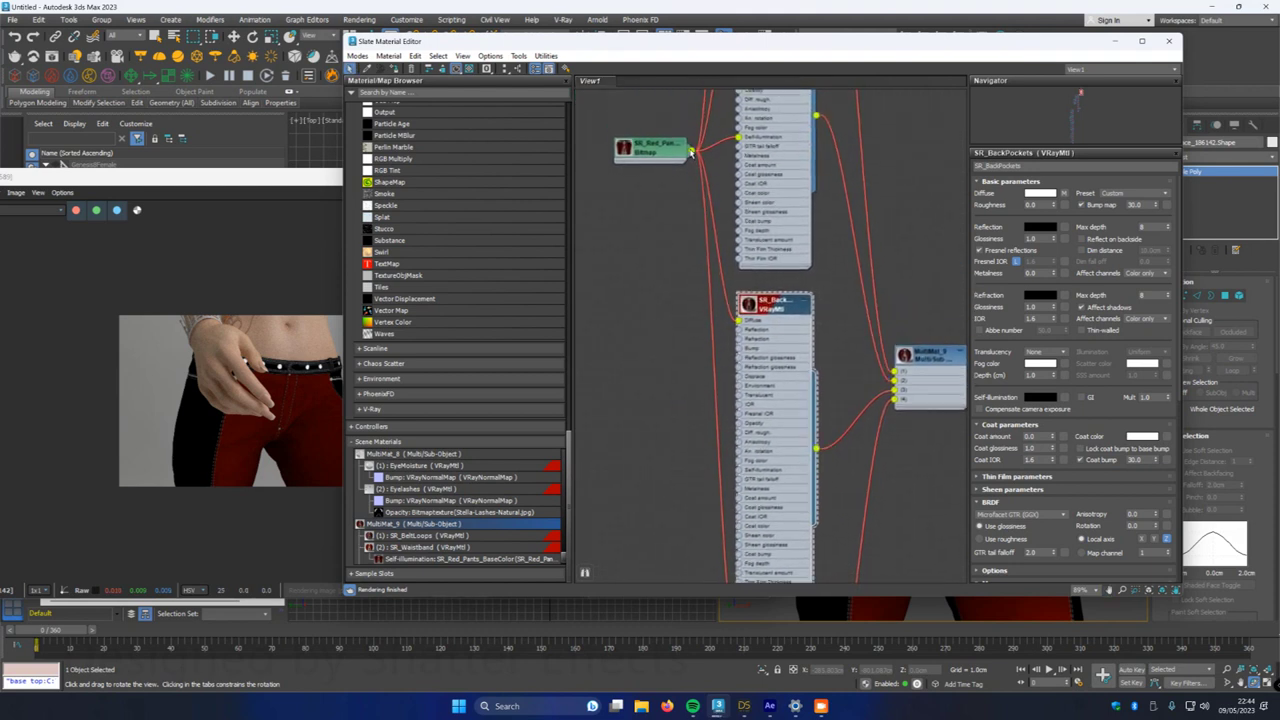
drag(691, 150, 740, 470)
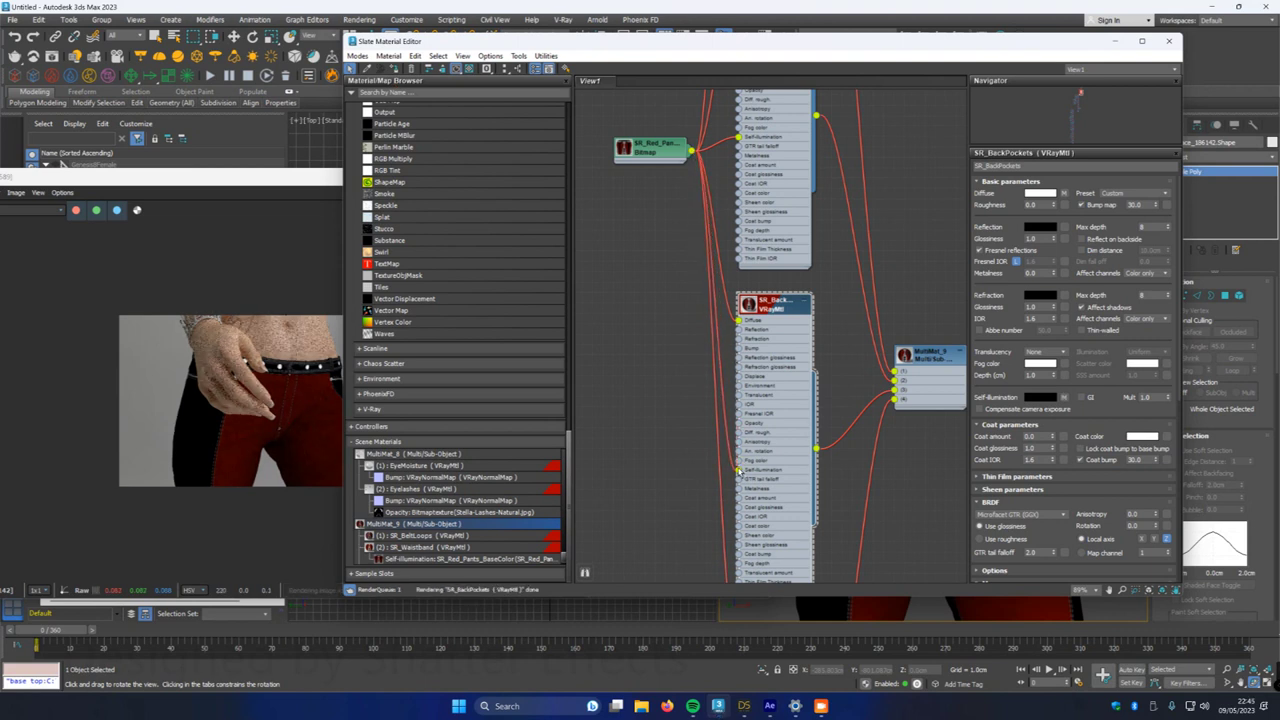
- Move the MultiMat_9 node beside SR_Pants and detach its slot 4 wire to test which part it controls
scroll(646, 421, down, 1)
middle_drag(649, 421, 604, 203)
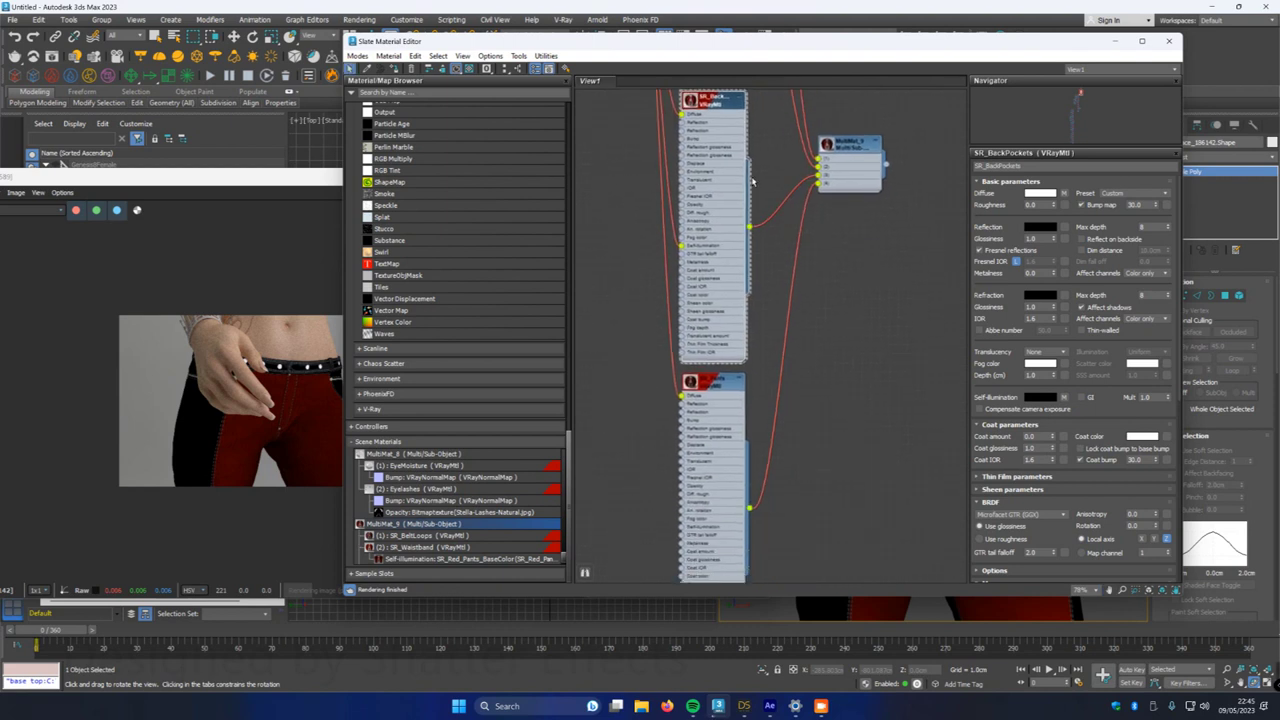
drag(846, 150, 846, 450)
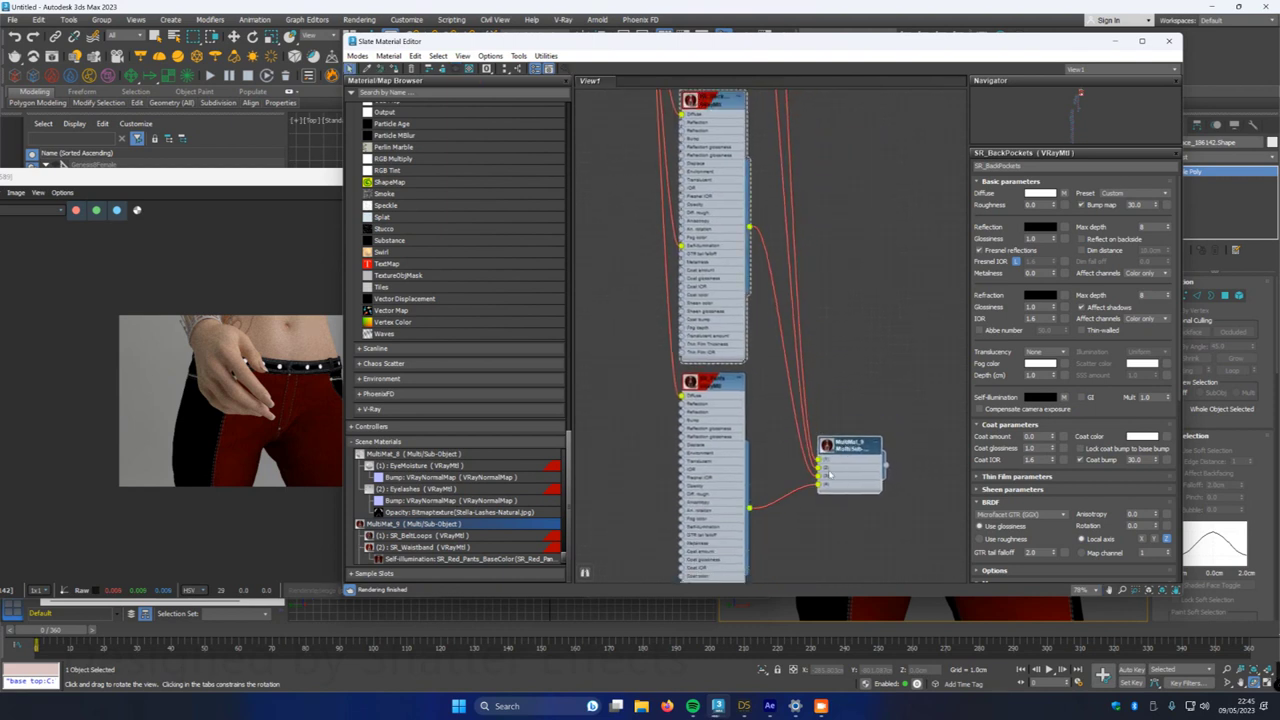
middle_drag(824, 478, 823, 400)
scroll(817, 399, up, 2)
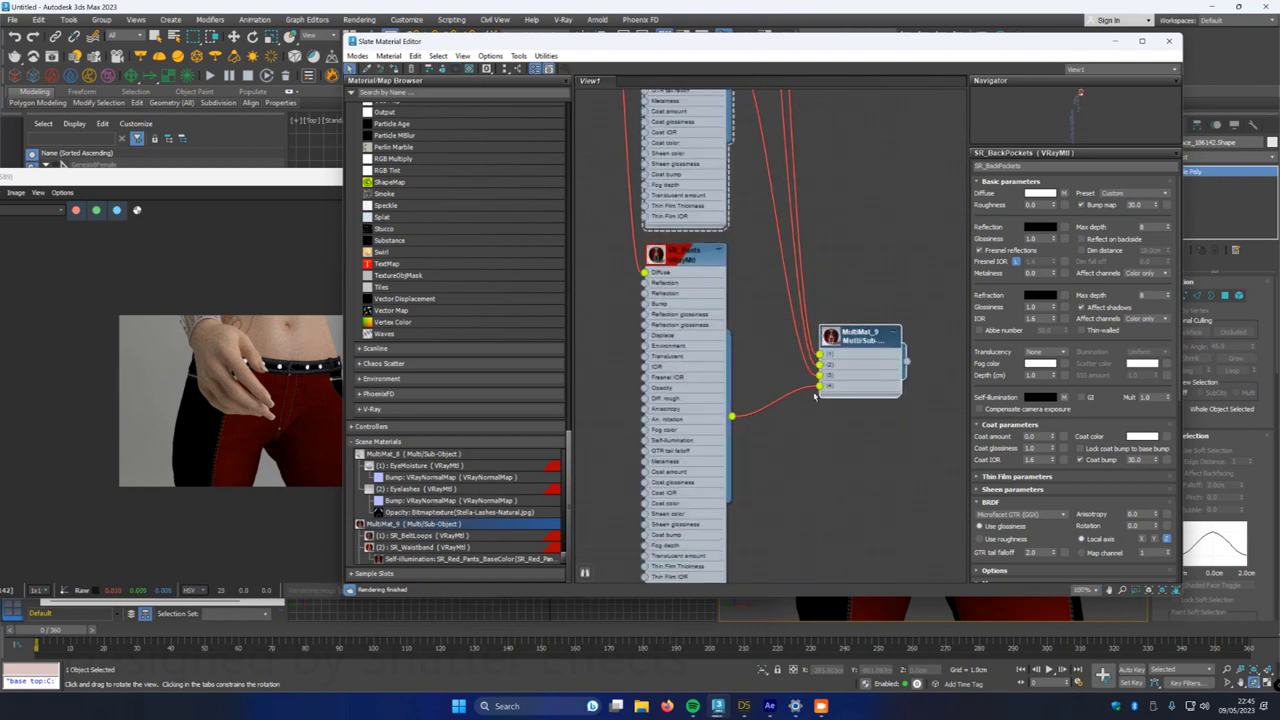
drag(820, 393, 821, 387)
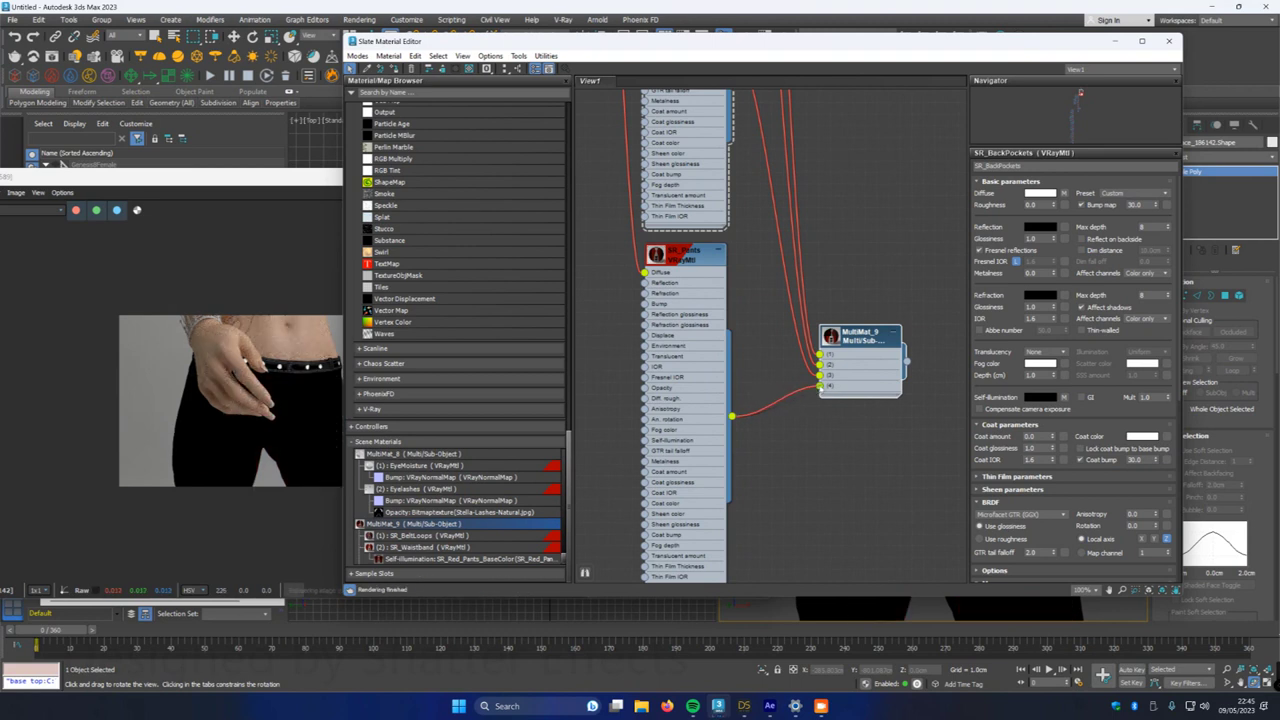
- Open the SR_Pants material, set its reflection colour to grey value 40 and check the pants in the render
double_click(676, 254)
scroll(280, 428, up, 3)
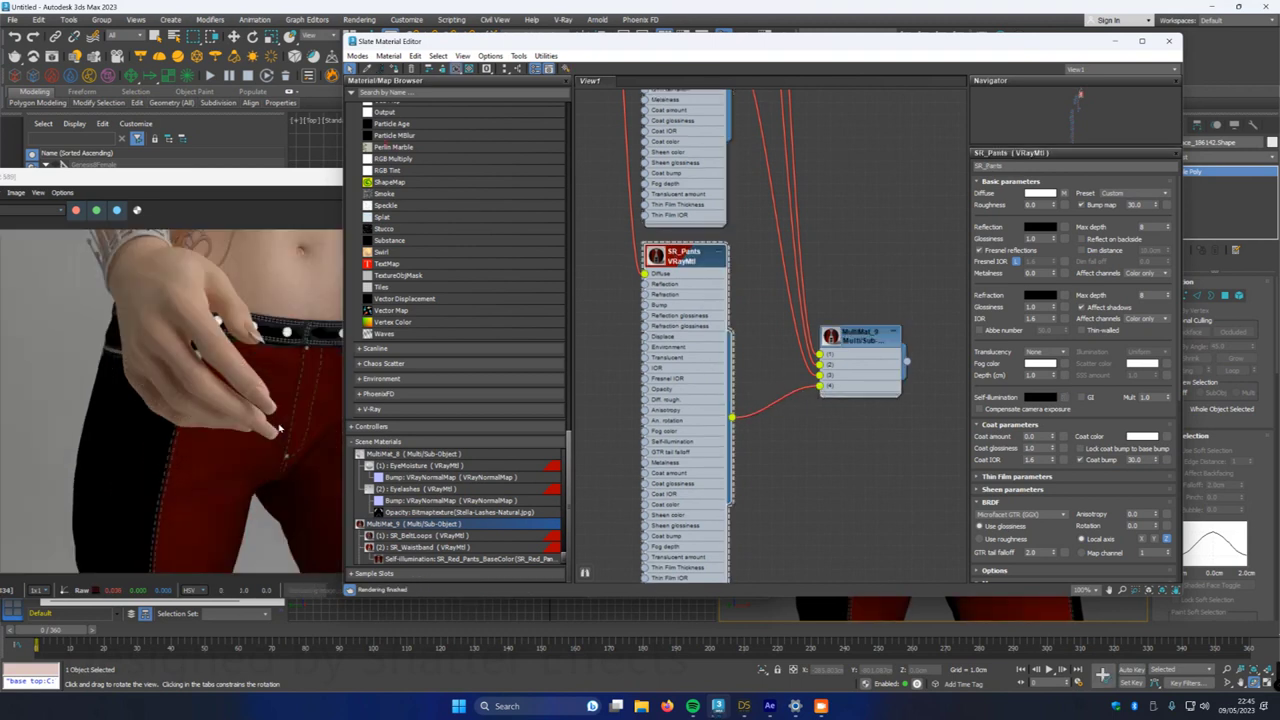
scroll(285, 423, down, 1)
click(1030, 227)
drag(684, 52, 684, 66)
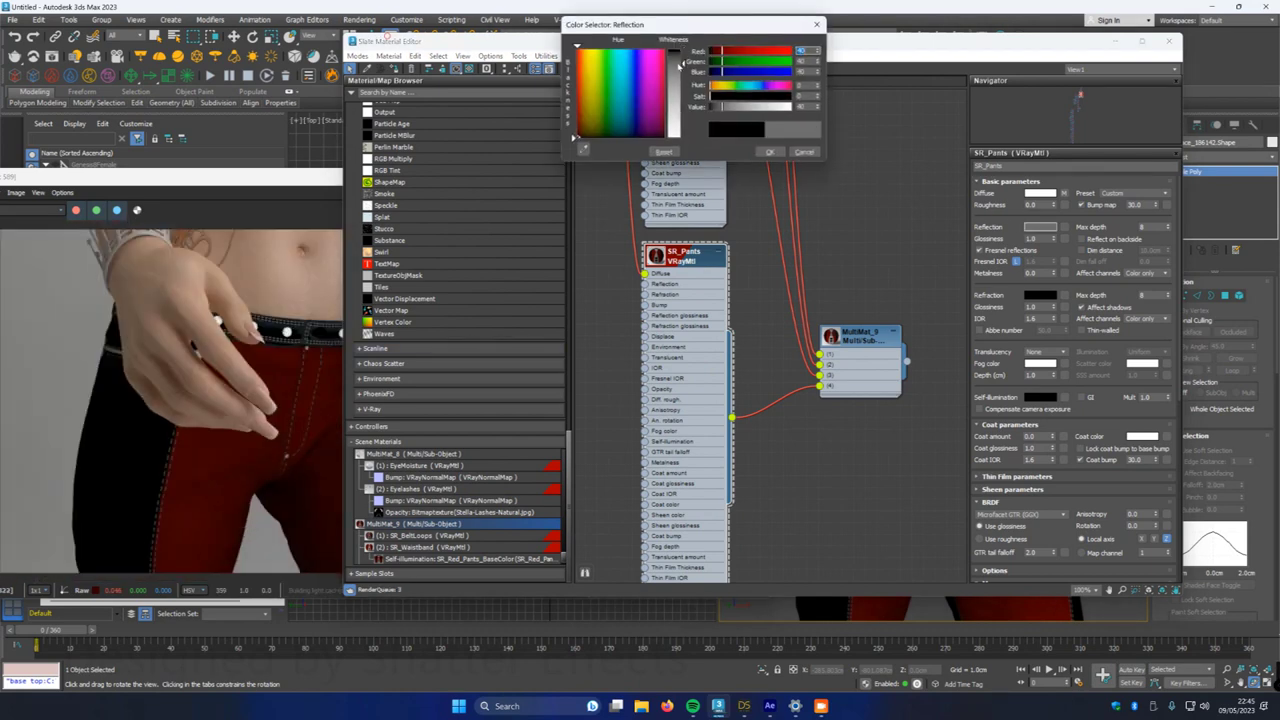
scroll(147, 459, down, 3)
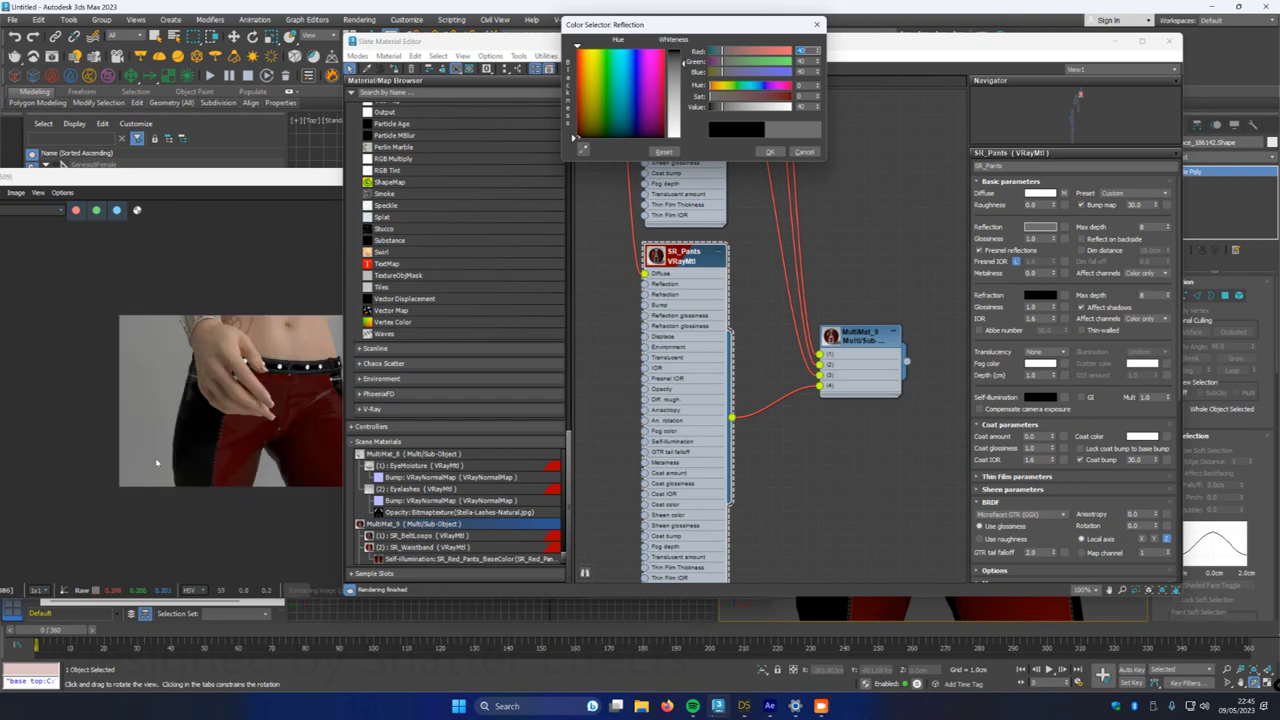
scroll(240, 453, up, 4)
scroll(205, 410, down, 3)
- Set the reflection glossiness of SR_Pants to 0.7, inspect the pants in the render and accept the reflection colour
click(1019, 237)
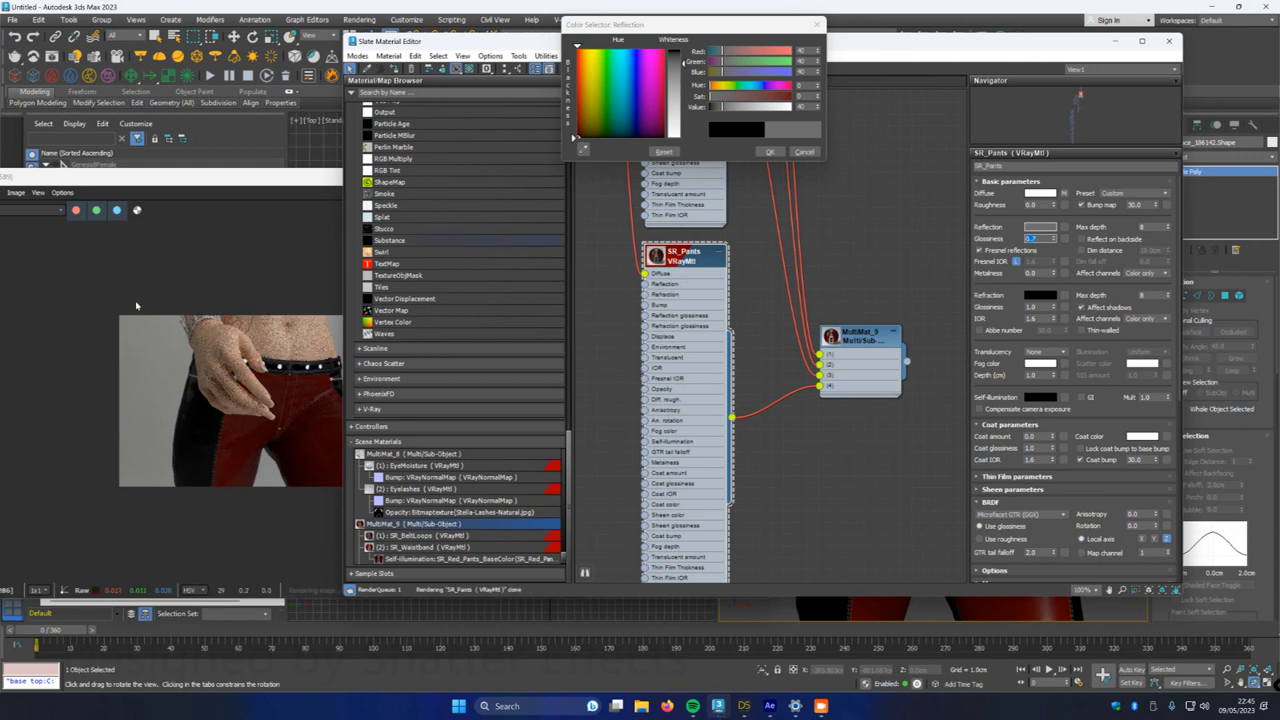
scroll(258, 427, up, 4)
scroll(240, 457, down, 3)
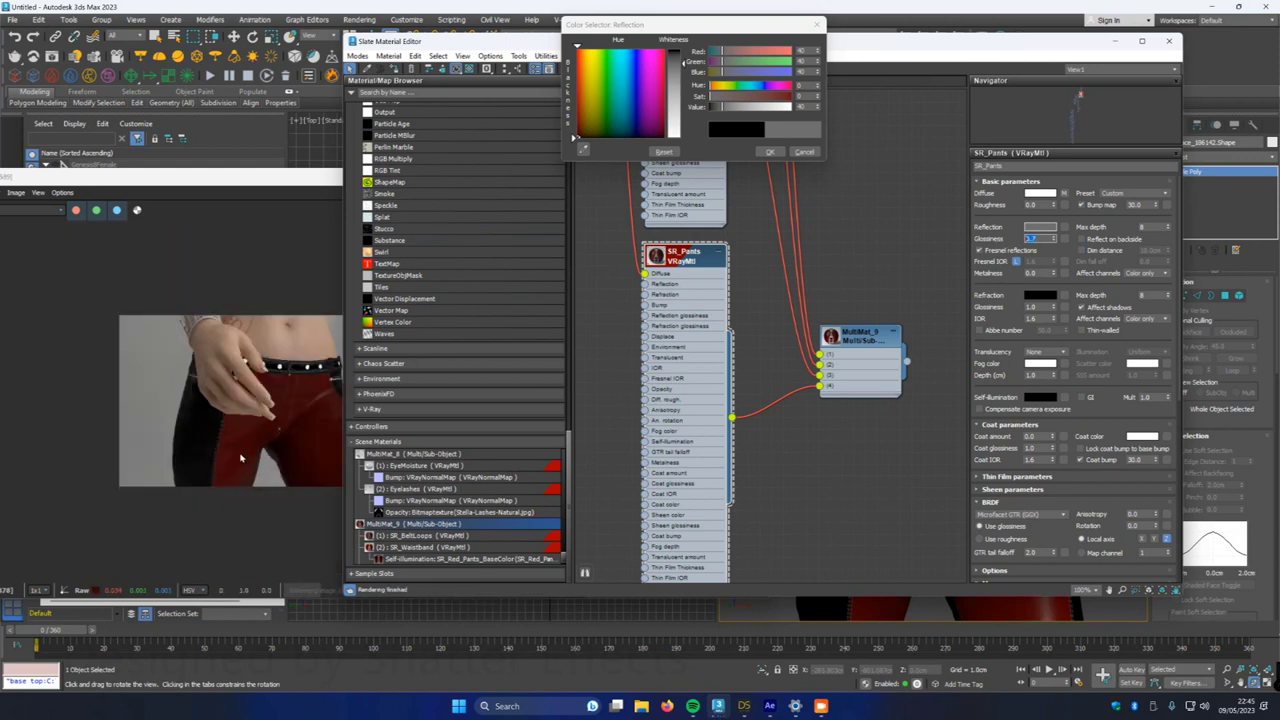
scroll(305, 416, up, 3)
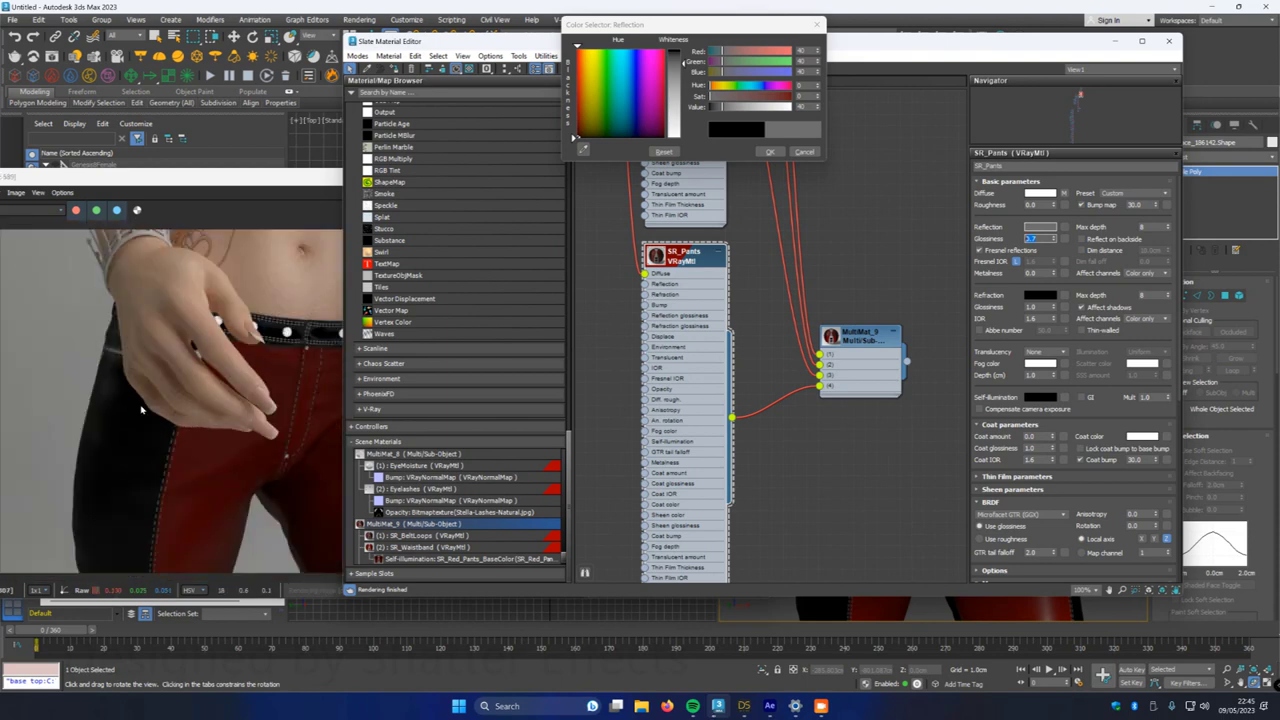
scroll(160, 412, down, 3)
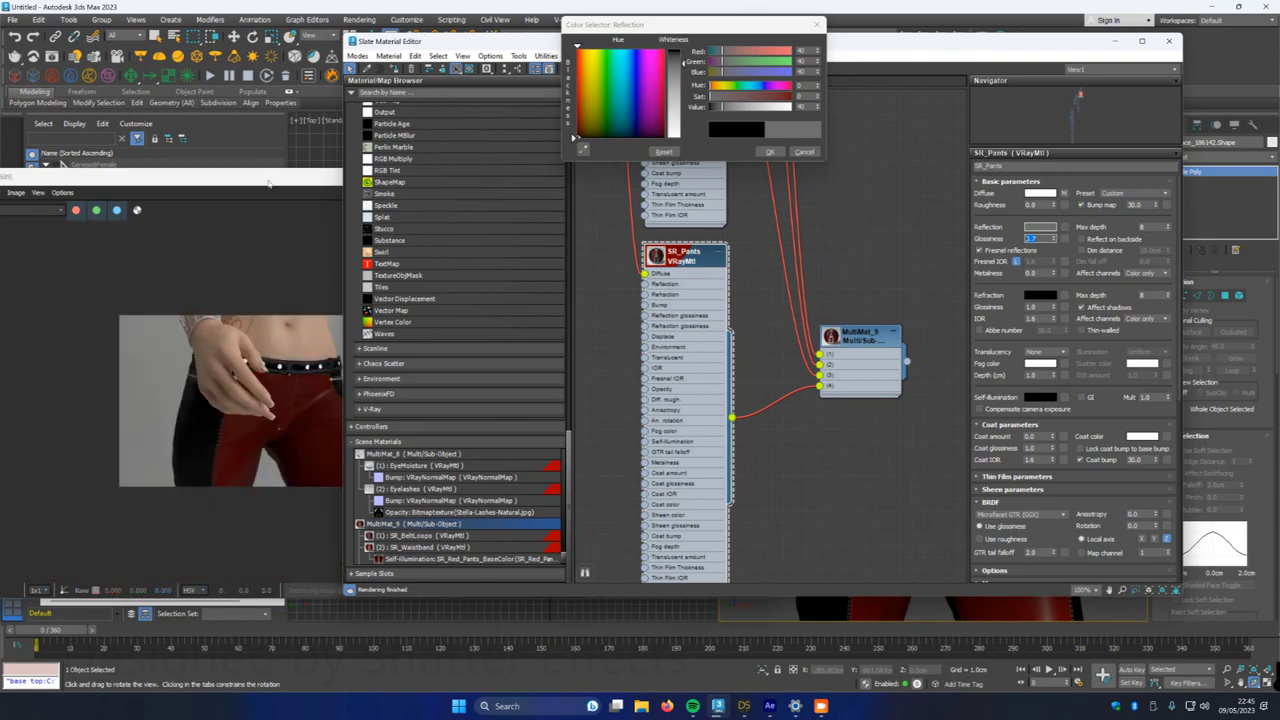
click(268, 183)
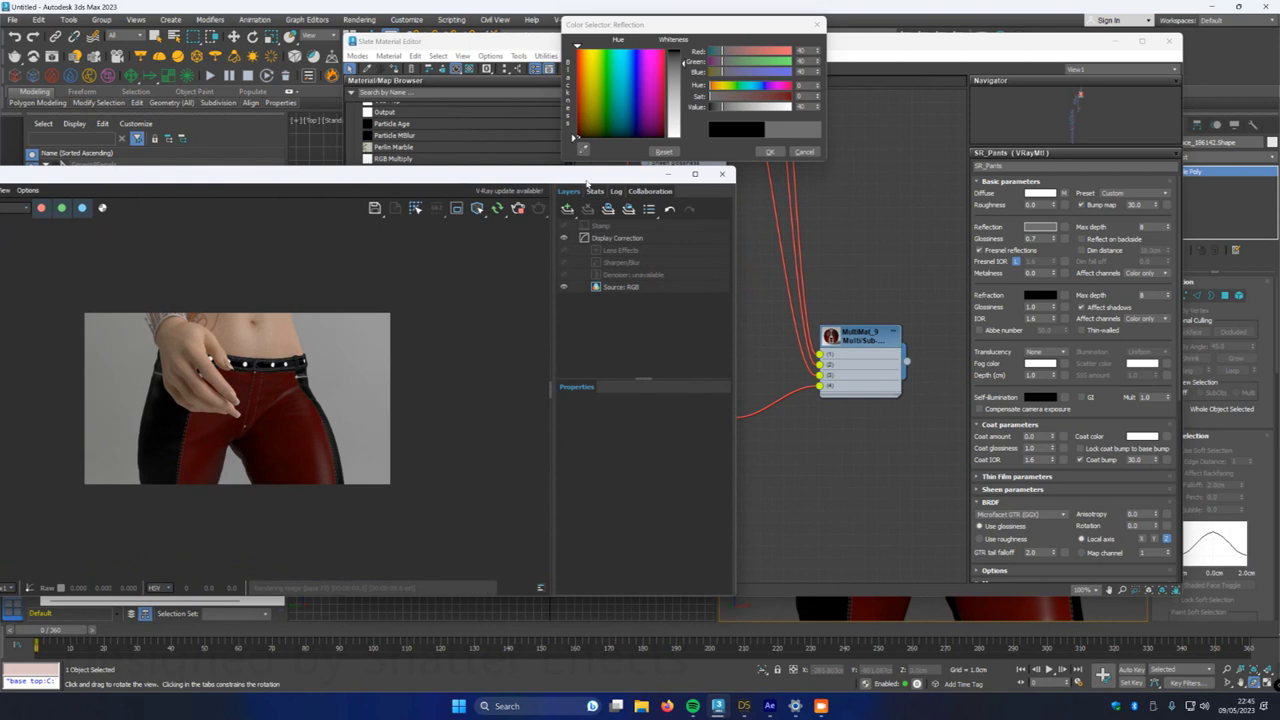
click(770, 151)
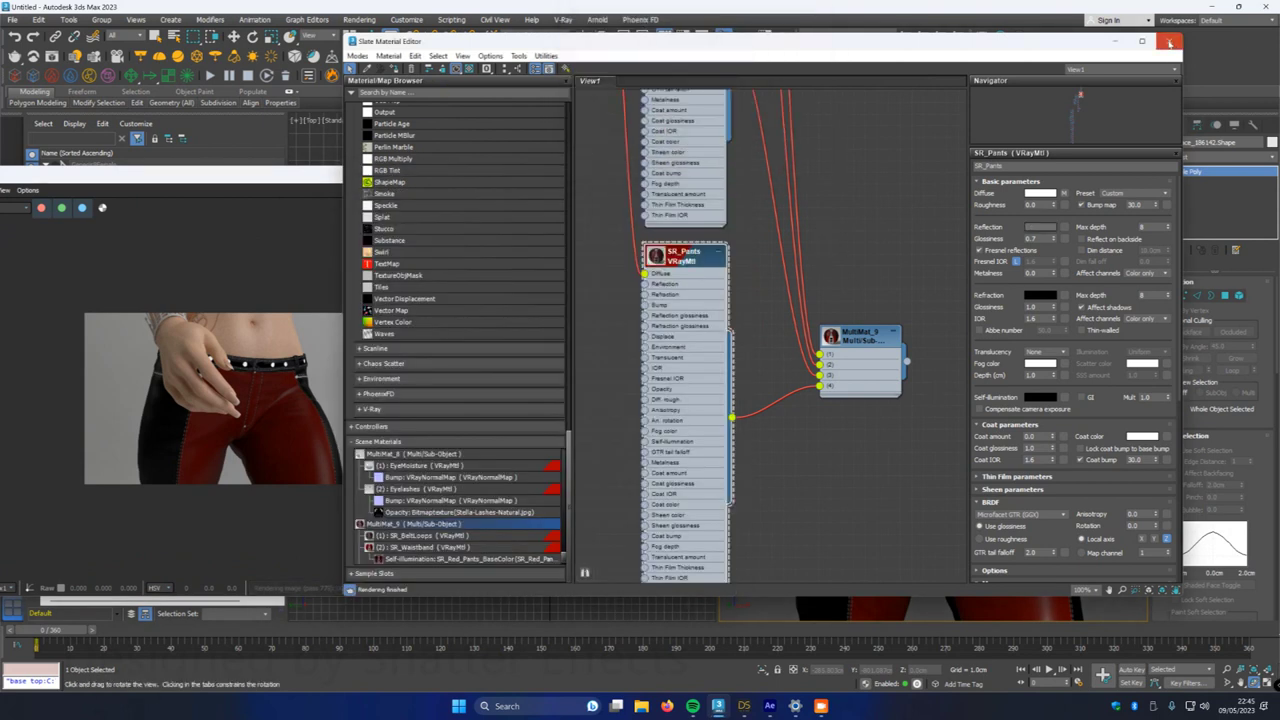
- Close the material editor, select the spiked bracelet on the wrist and select all of its polygons
click(1170, 42)
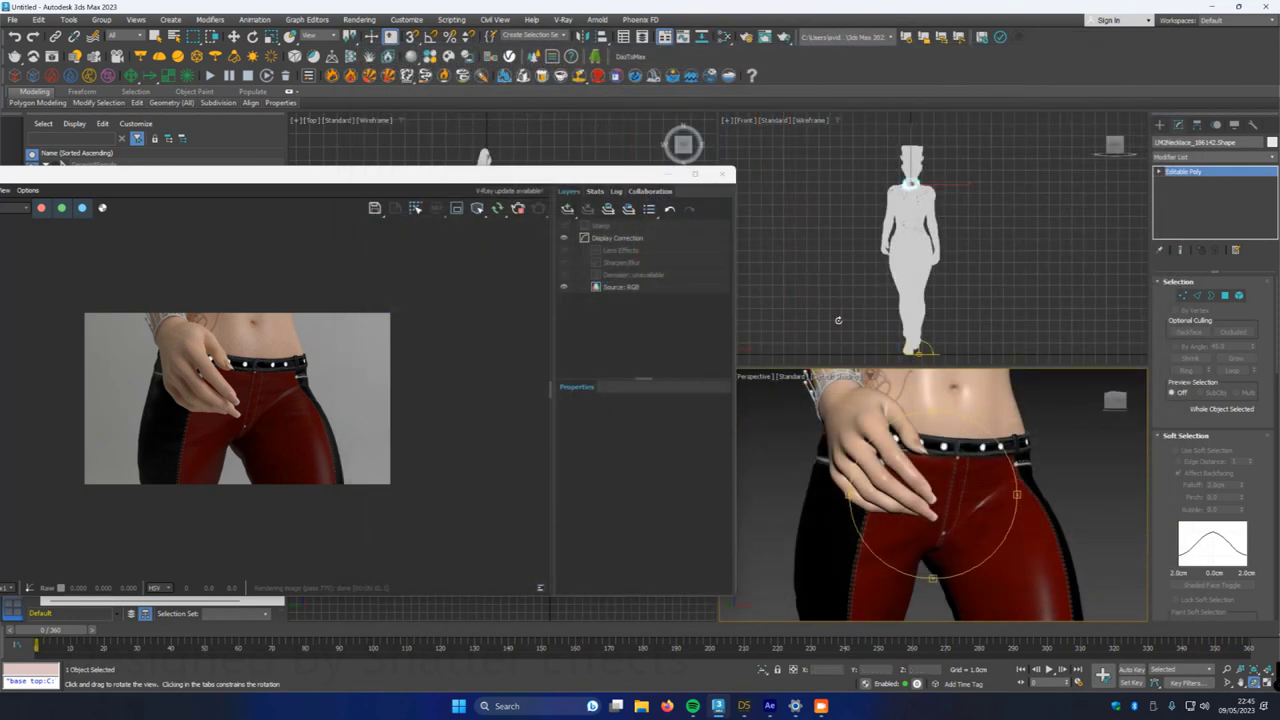
mouse_move(935, 505)
mouse_down()
mouse_move(926, 418)
mouse_move(921, 547)
mouse_move(922, 516)
mouse_up()
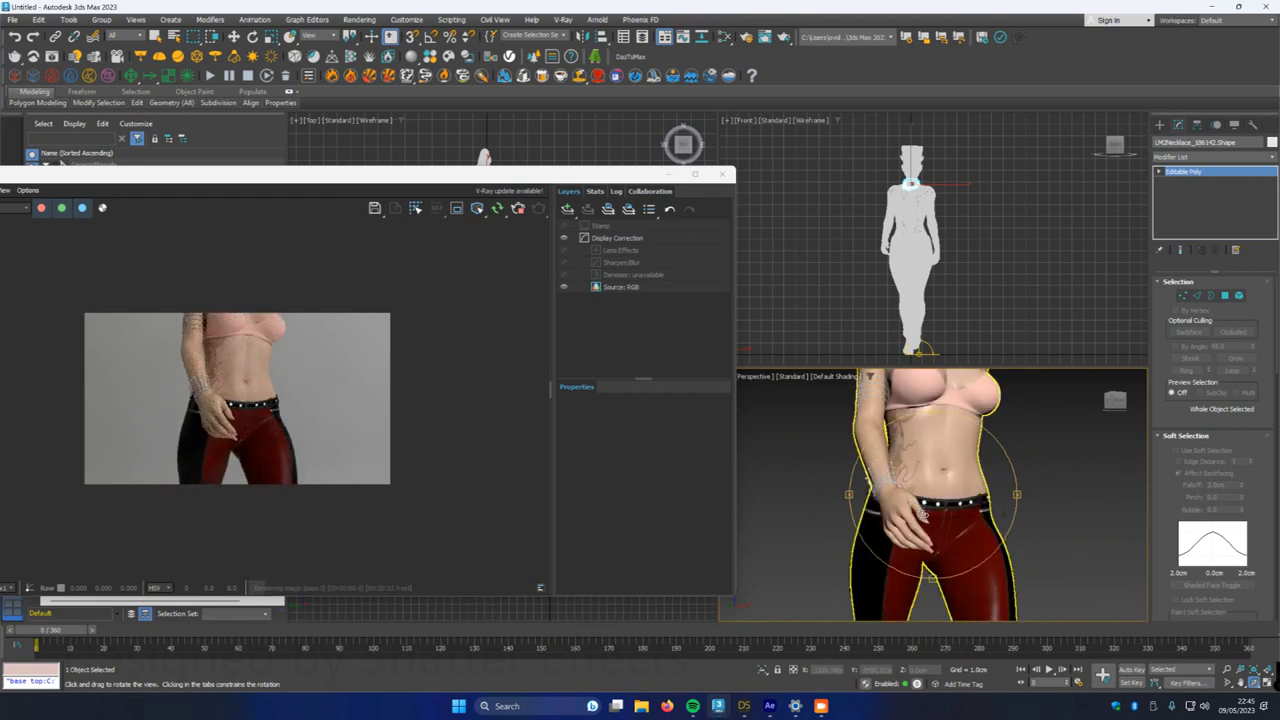
scroll(922, 516, up, 2)
scroll(910, 472, up, 3)
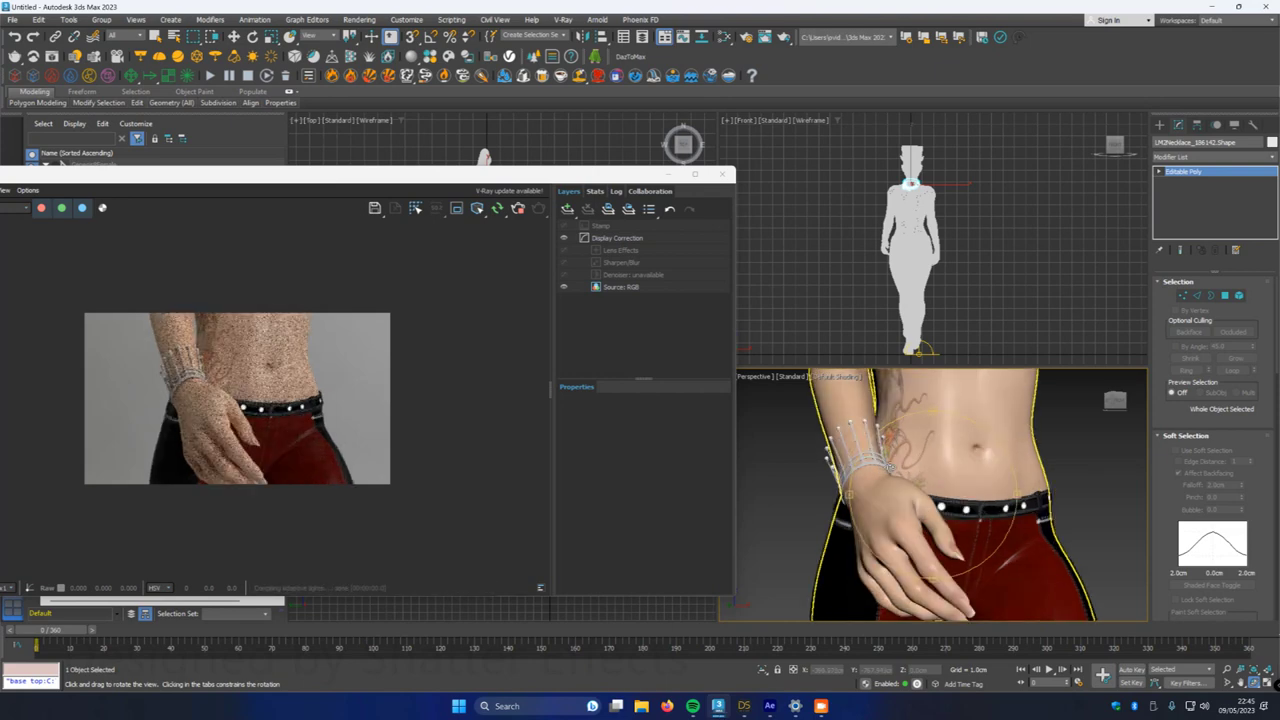
drag(908, 470, 940, 493)
click(155, 36)
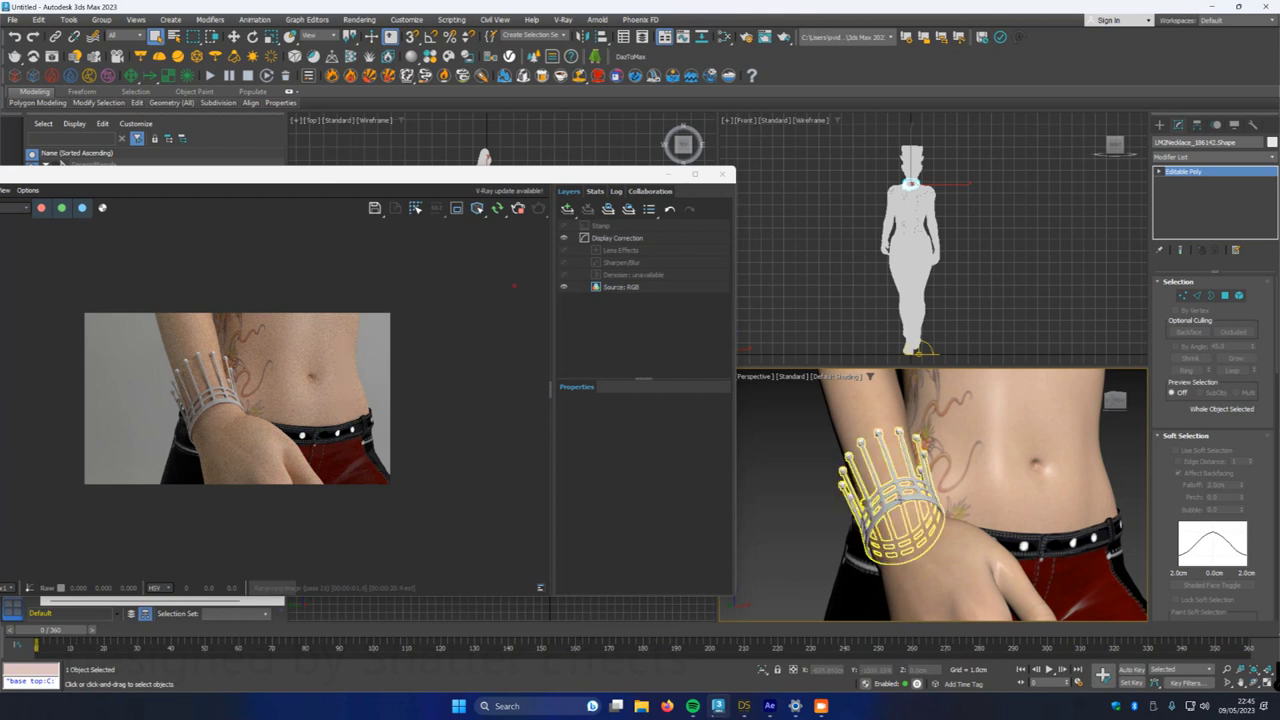
click(885, 480)
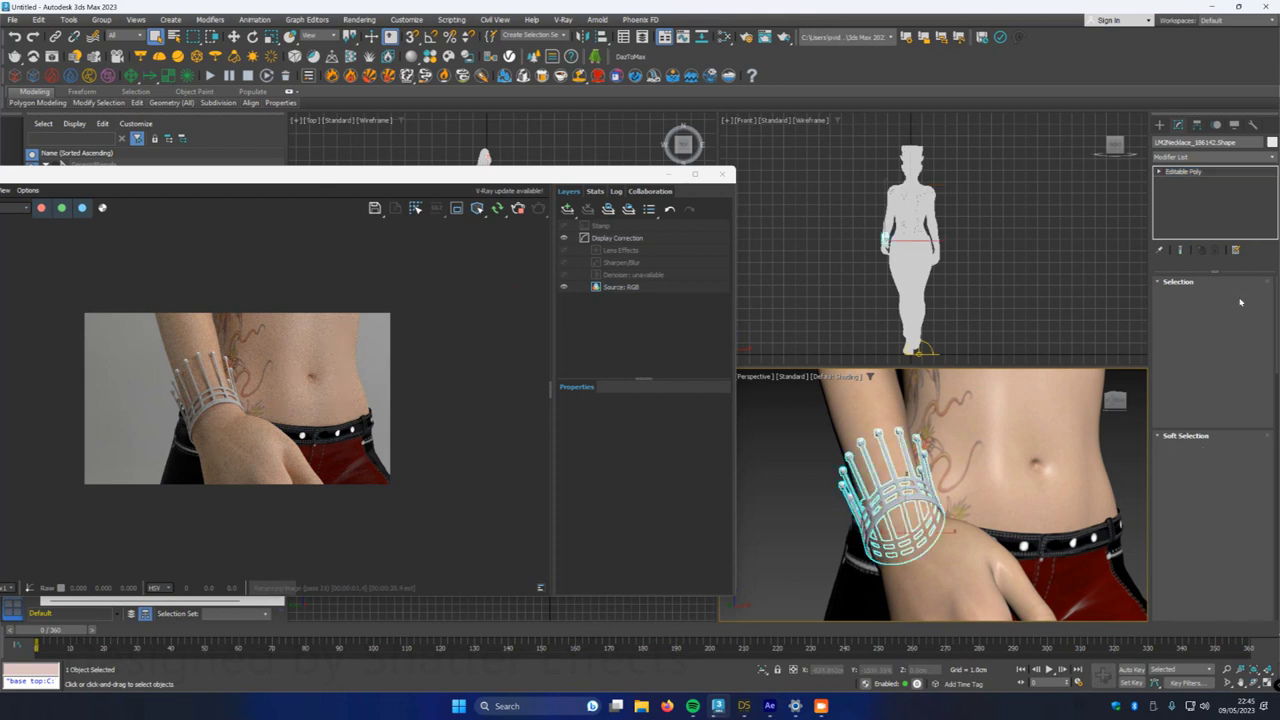
key(4)
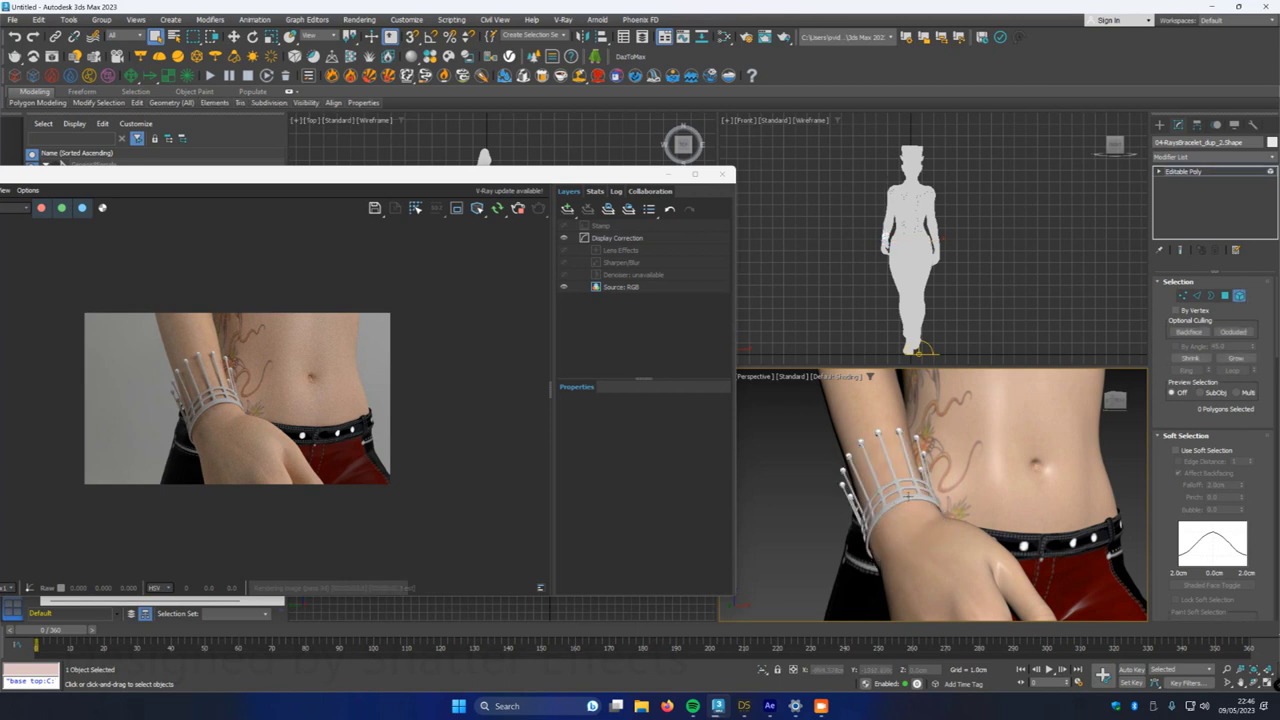
key(ctrl+a)
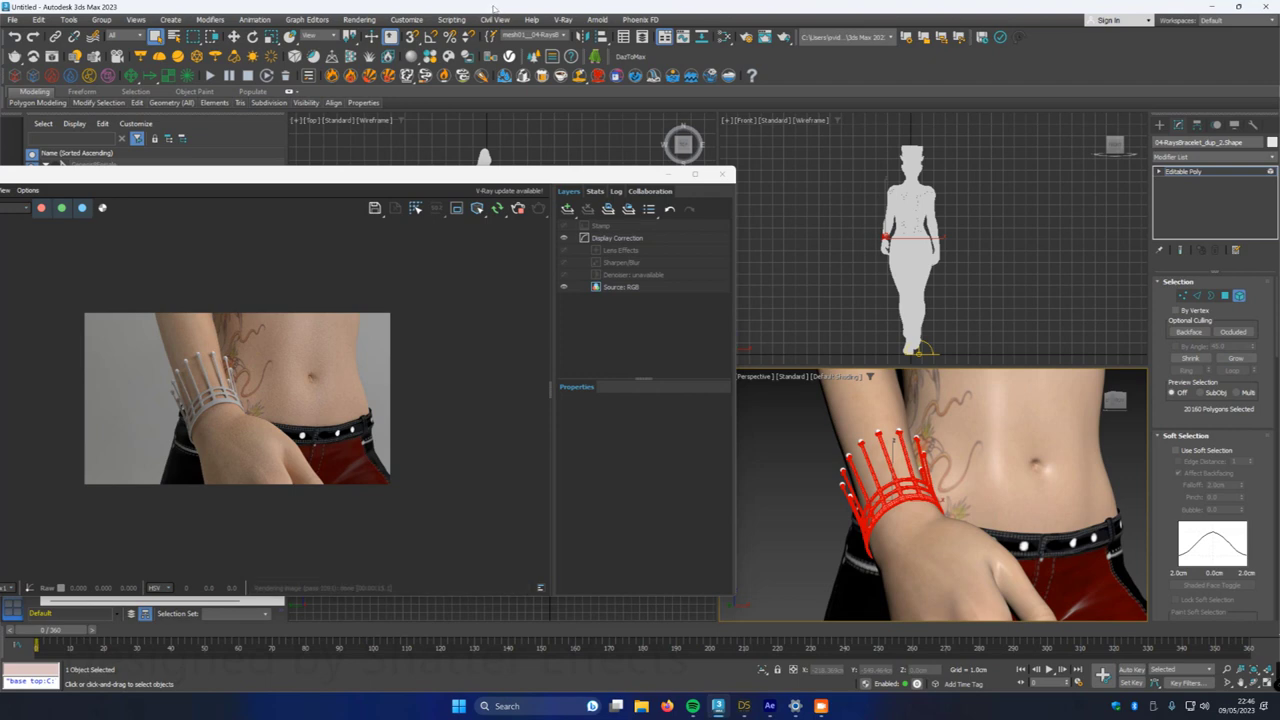
key(m)
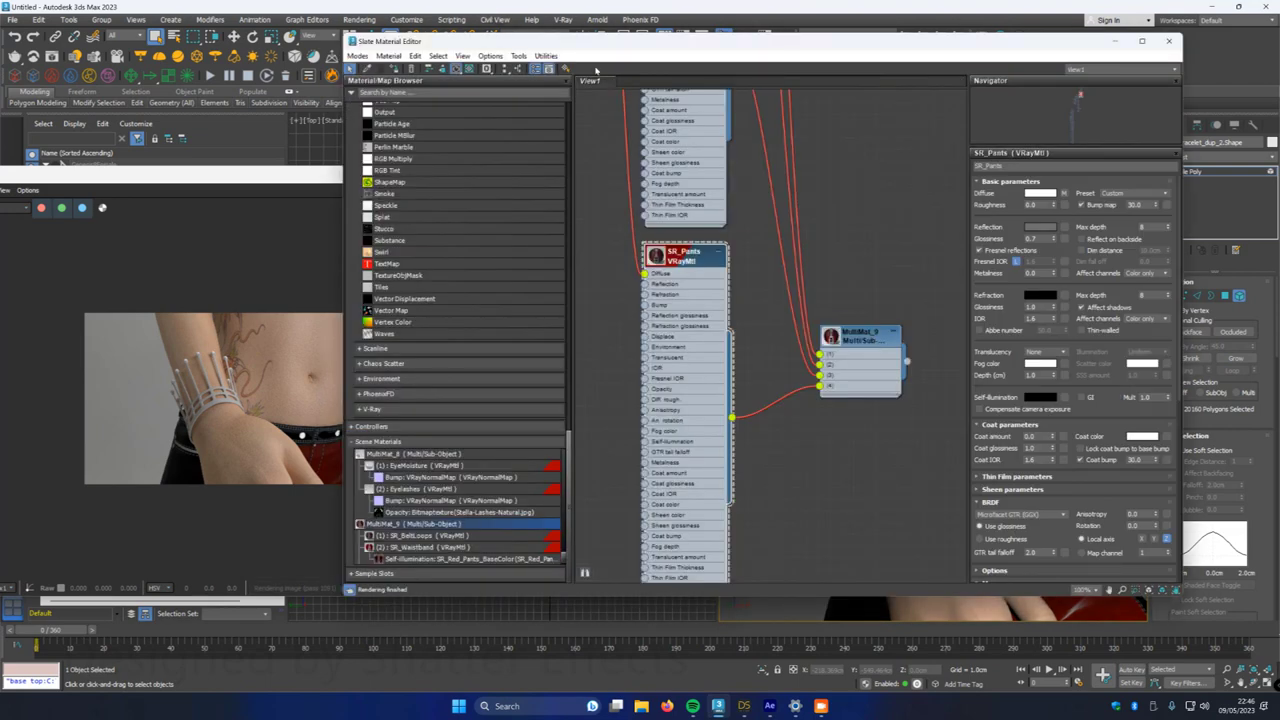
drag(674, 50, 424, 89)
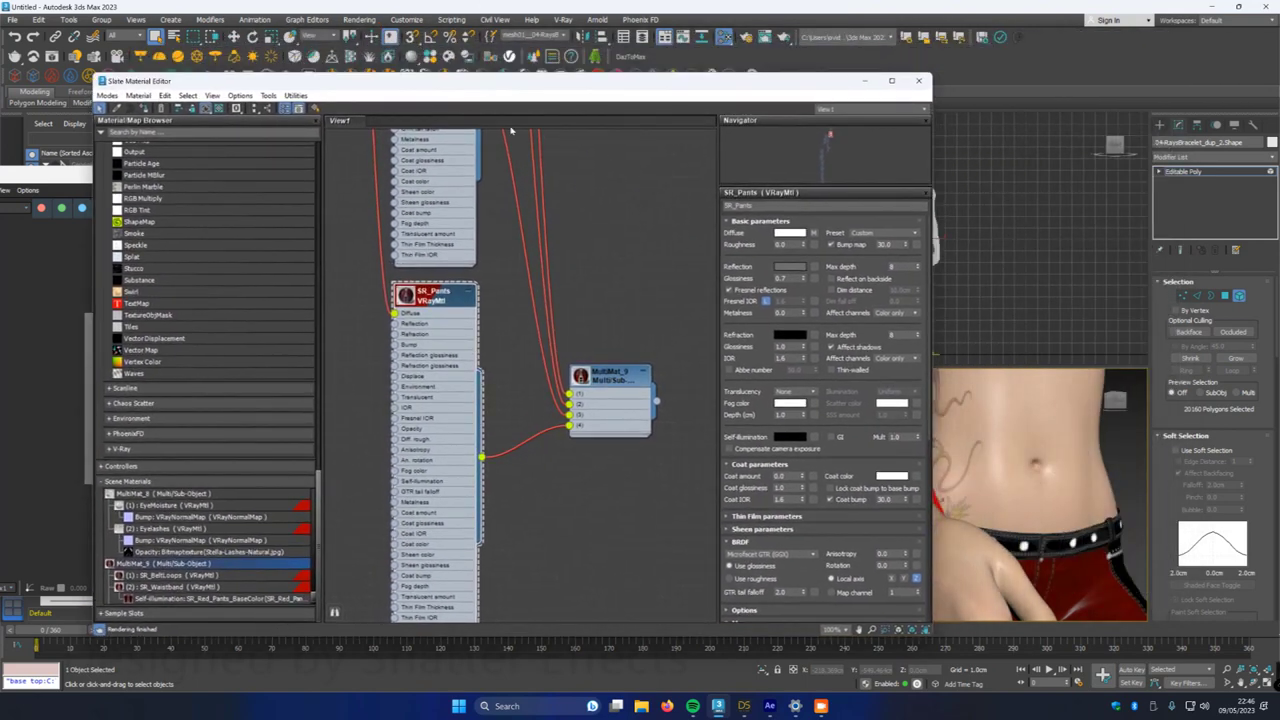
click(918, 80)
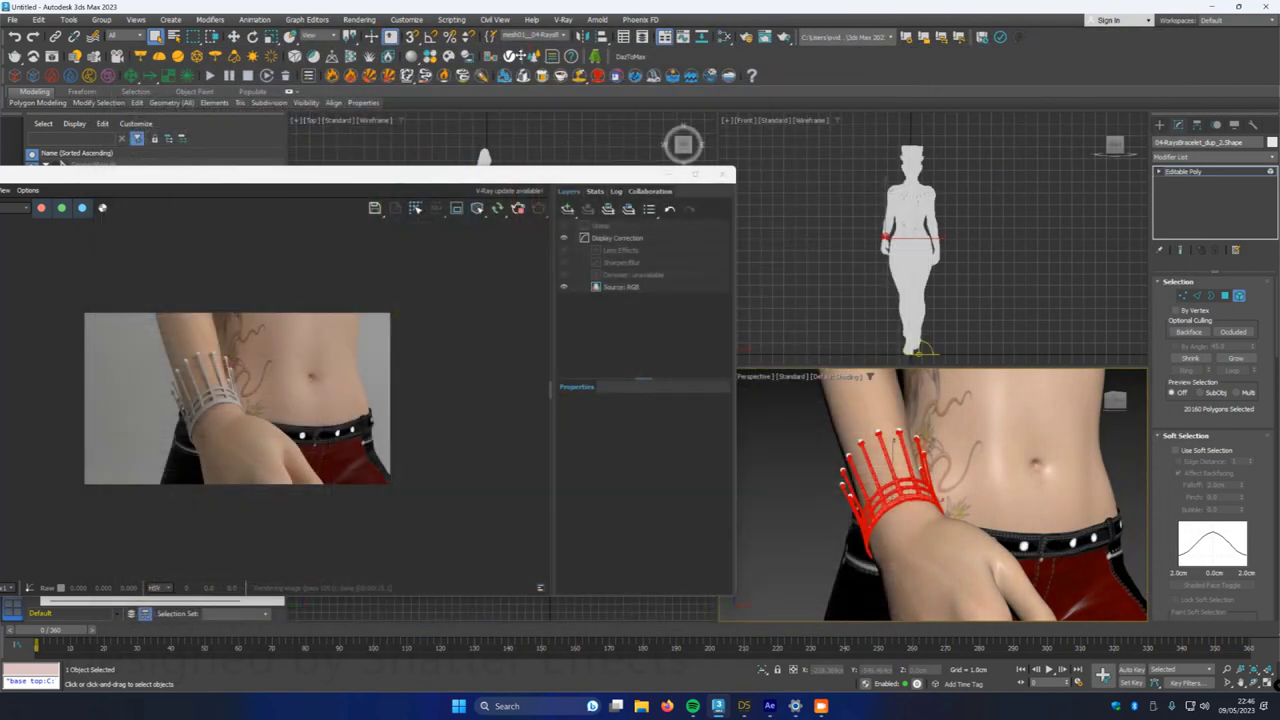
- Open the Chaos Cosmos Browser and show the Metal category of the V-Ray Material Library
click(430, 56)
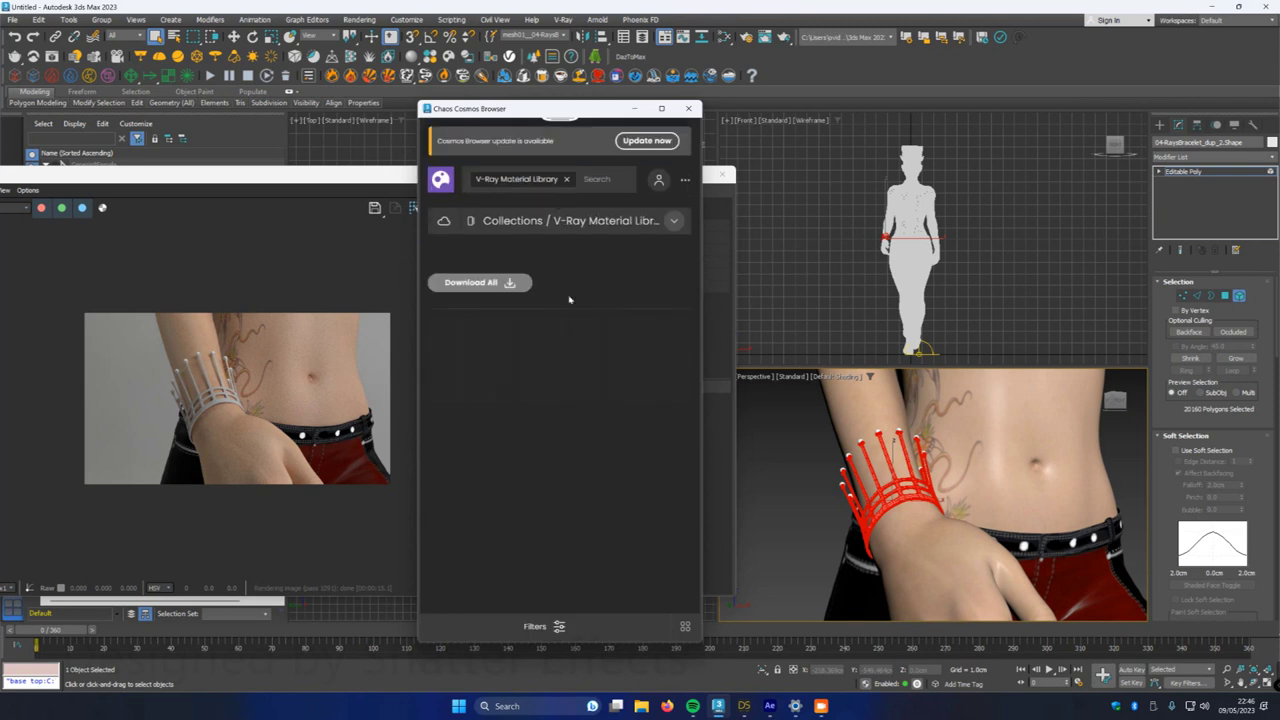
click(574, 224)
scroll(569, 491, down, 4)
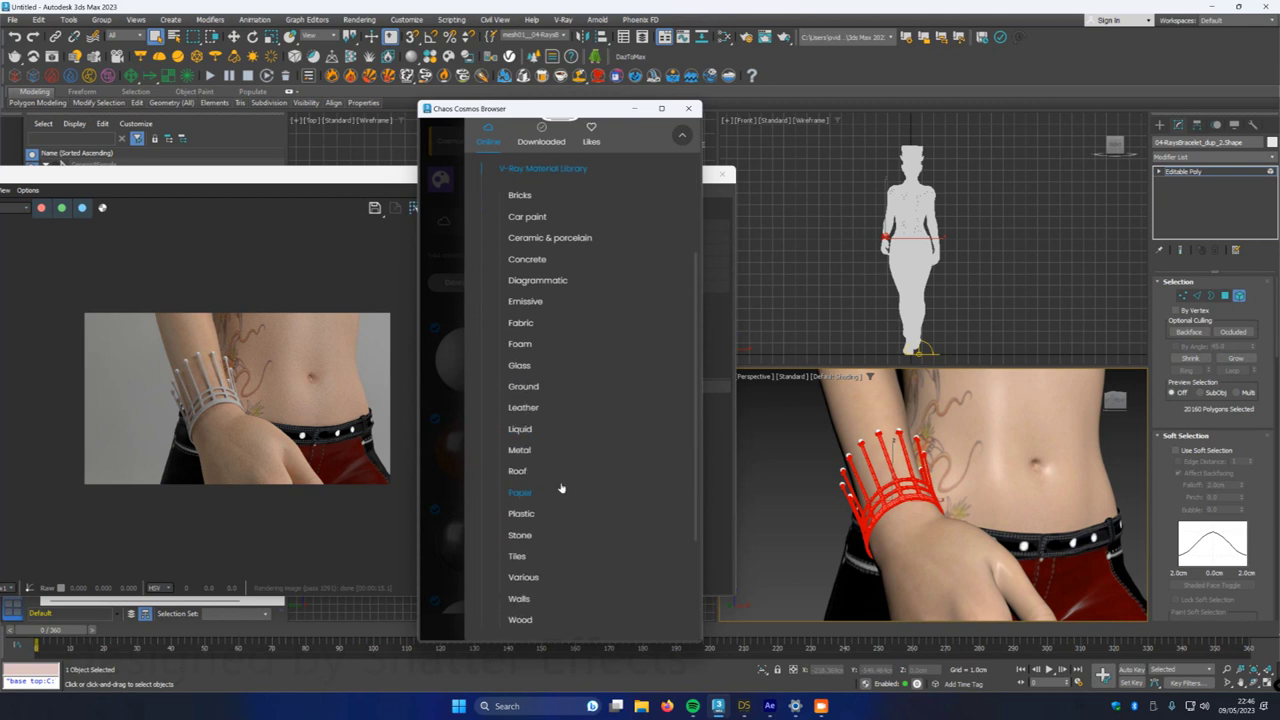
scroll(562, 530, down, 1)
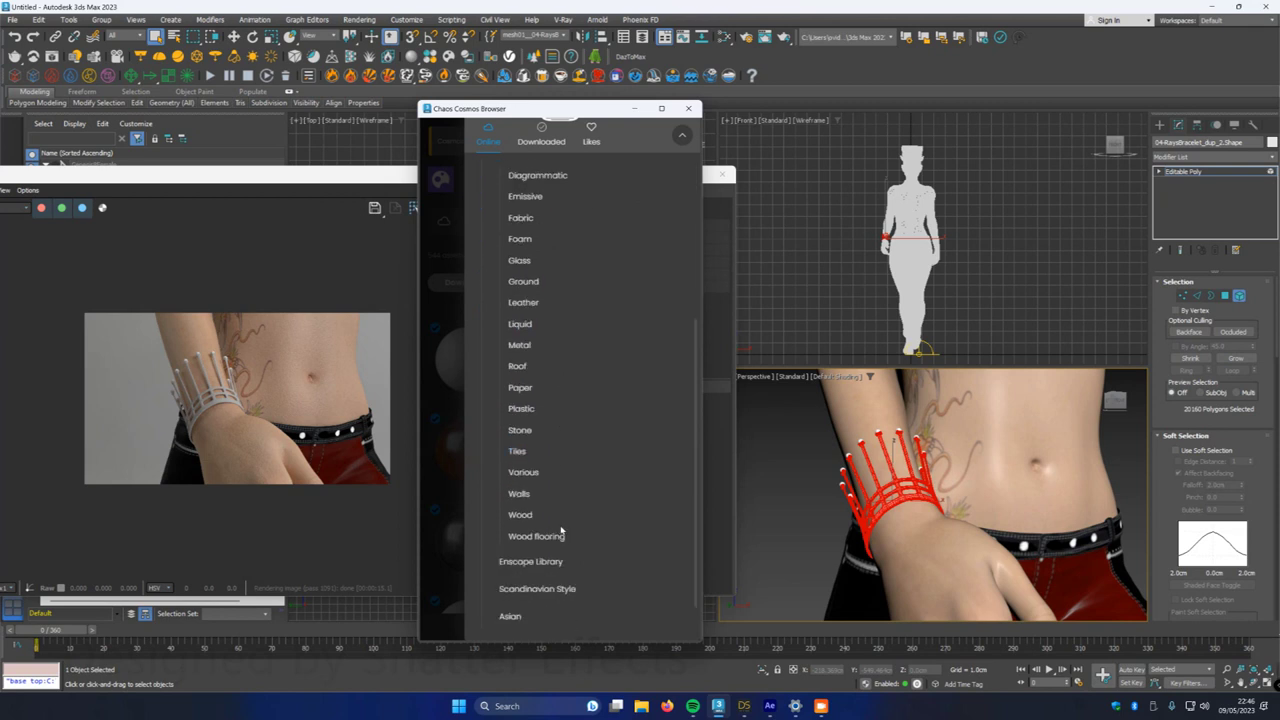
click(520, 345)
scroll(600, 460, down, 5)
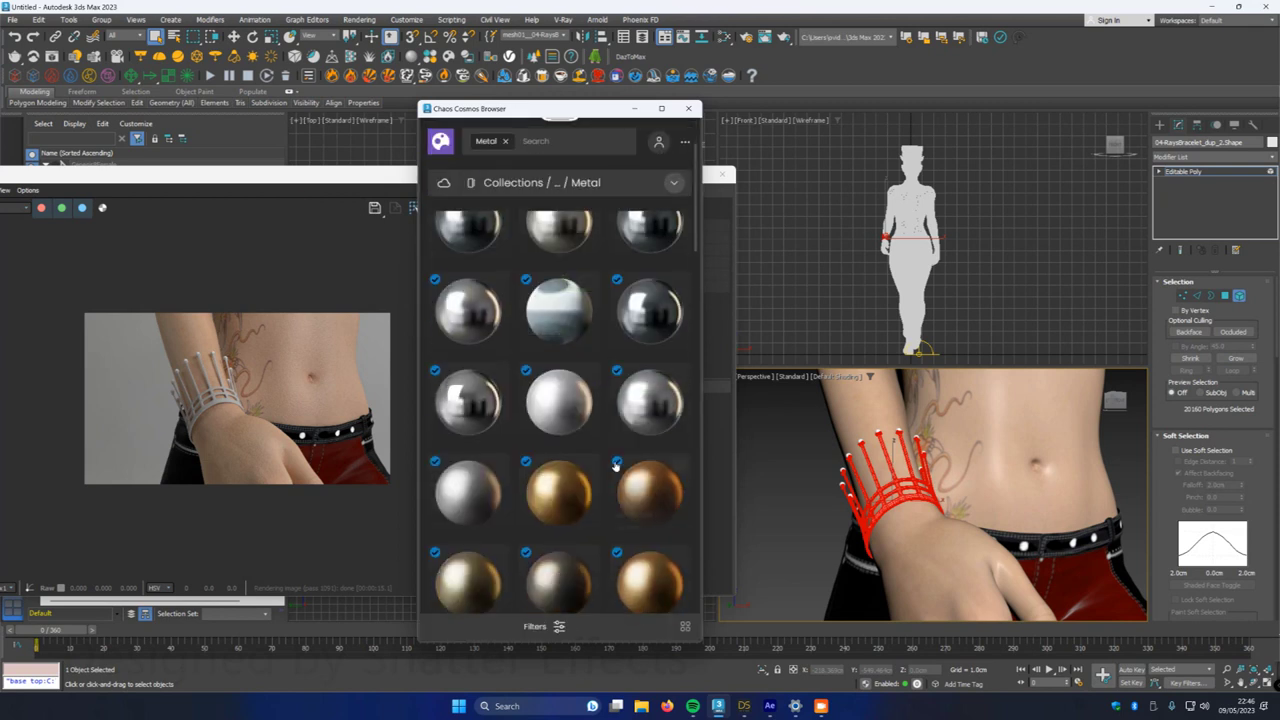
- Apply the Gold 24k material to the bracelet's selected polygons and inspect it in the render
scroll(617, 468, down, 8)
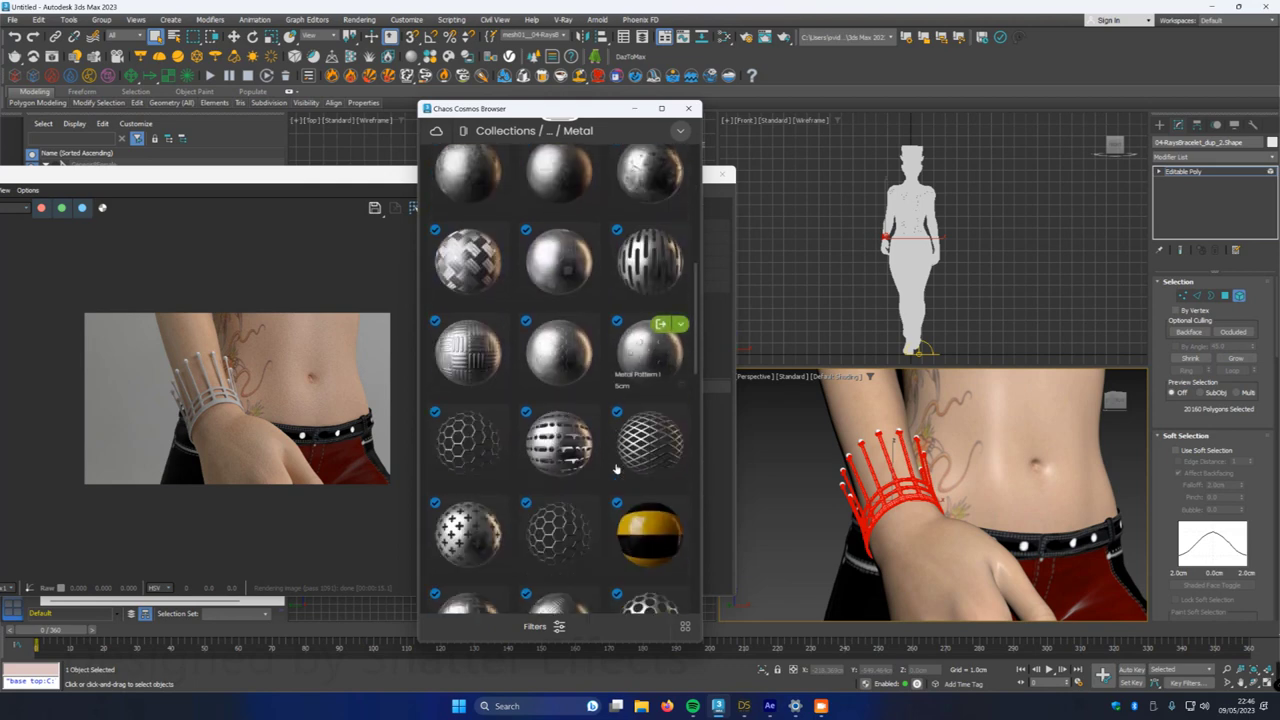
scroll(617, 468, down, 4)
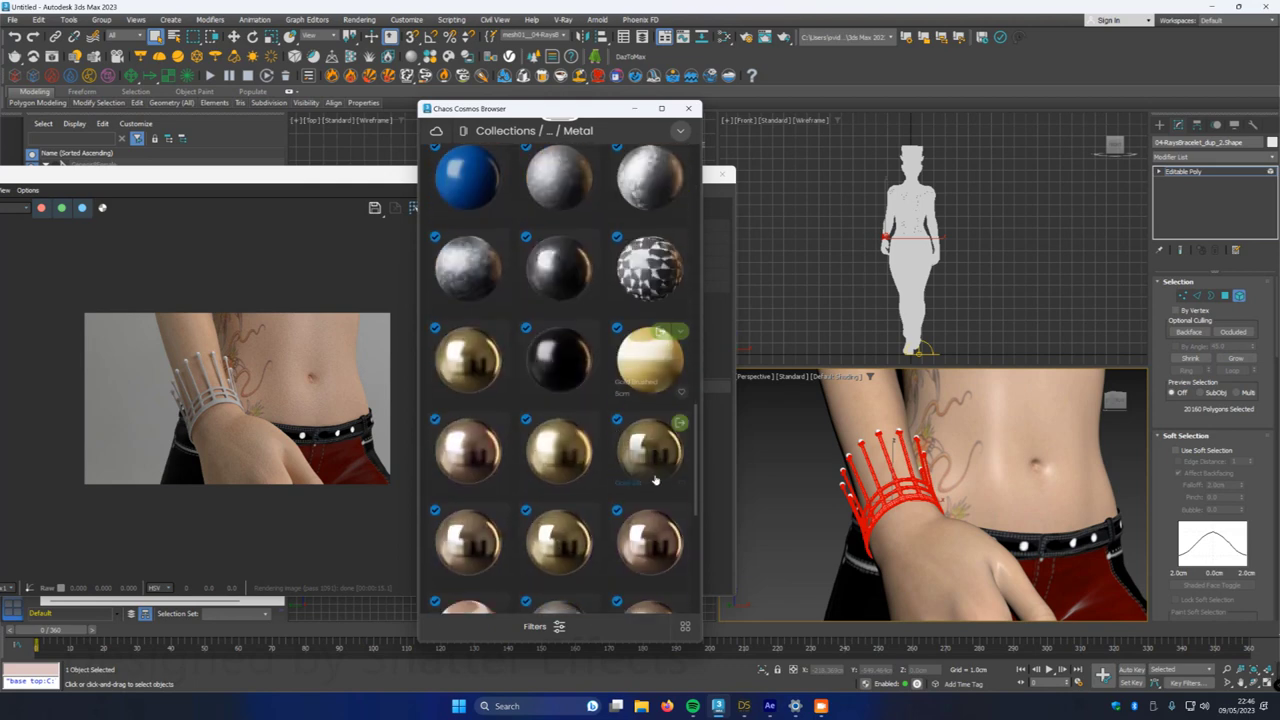
drag(642, 455, 886, 520)
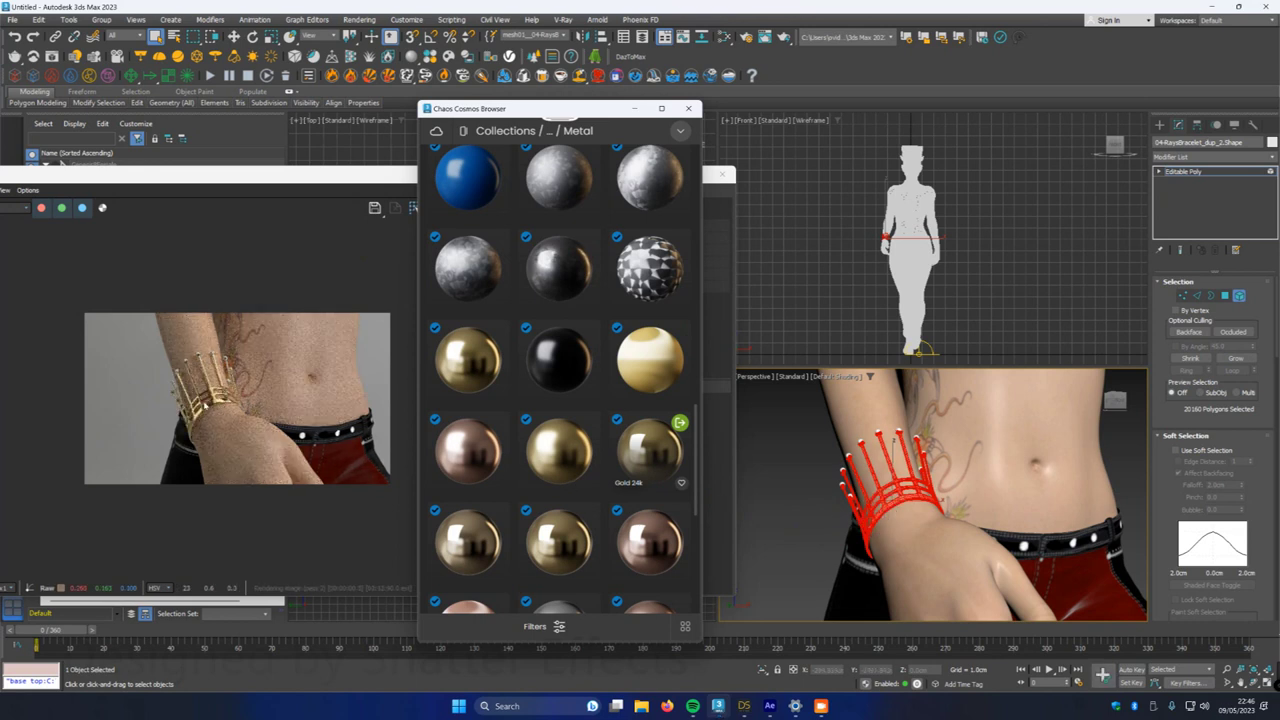
scroll(206, 397, up, 1)
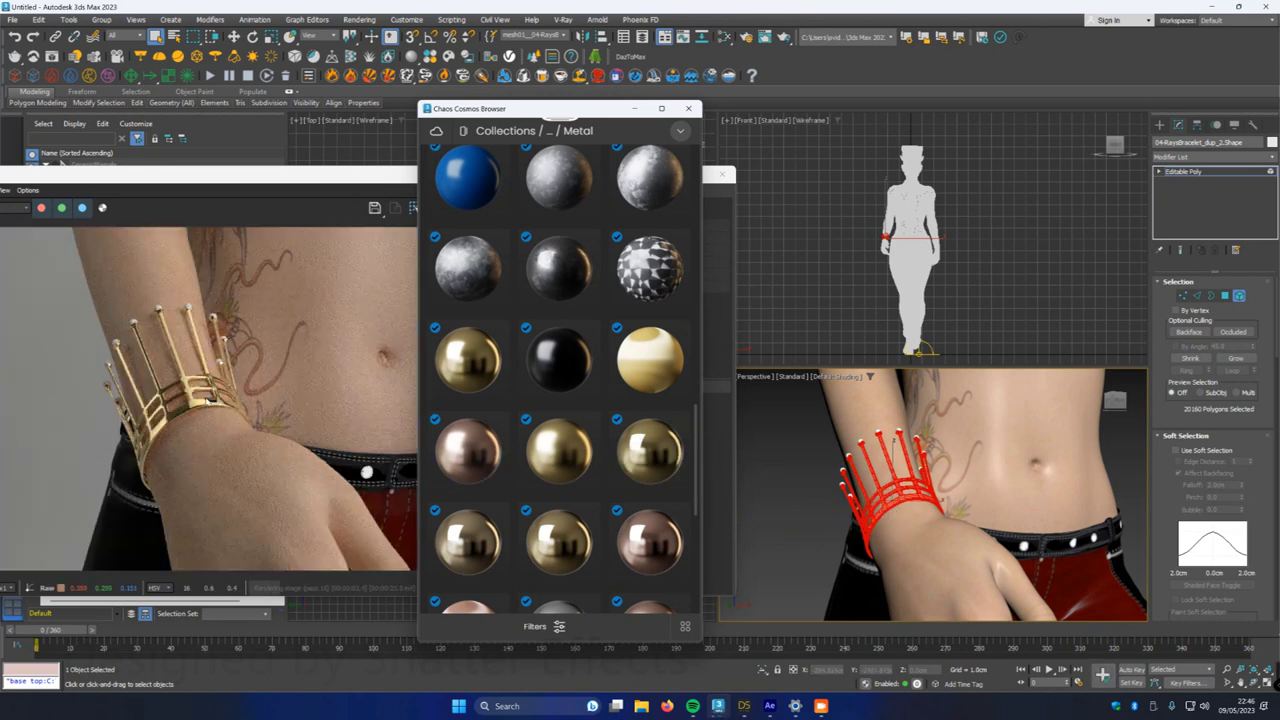
scroll(237, 400, down, 5)
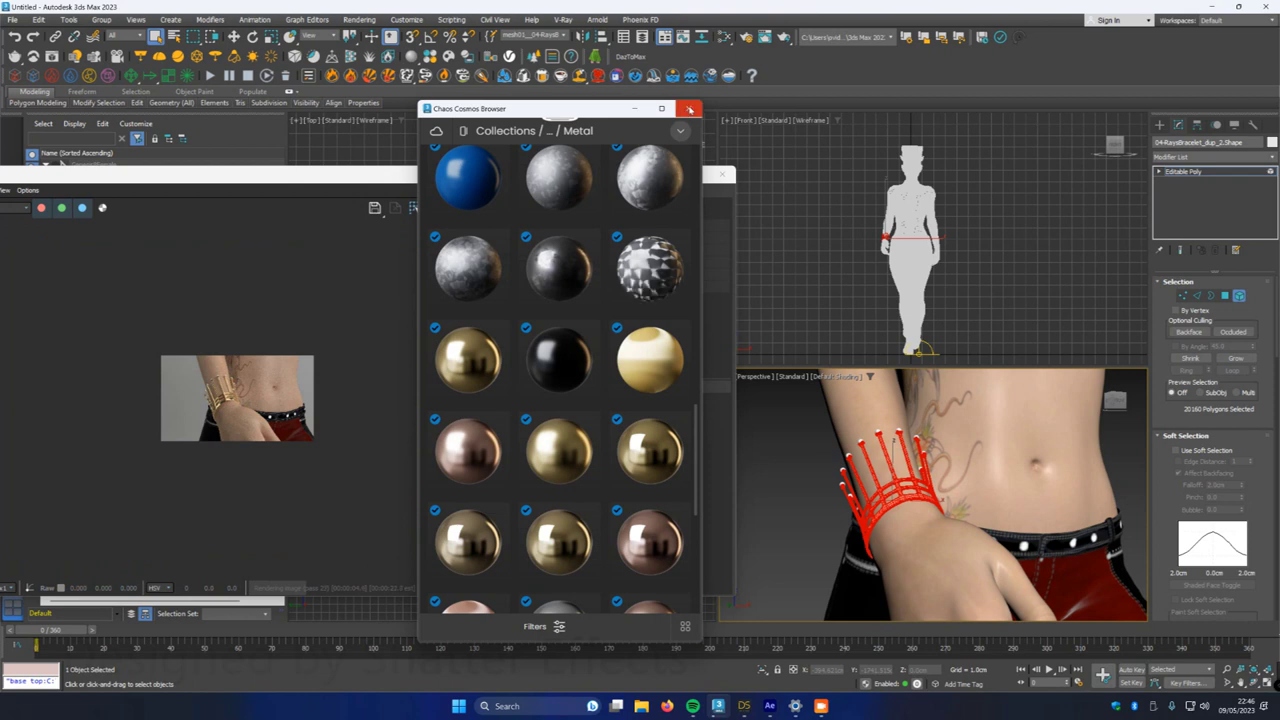
- Leave the bracelet's polygon selection, select the labyrinth armlet on the upper arm and select all of its polygons
drag(603, 106, 560, 101)
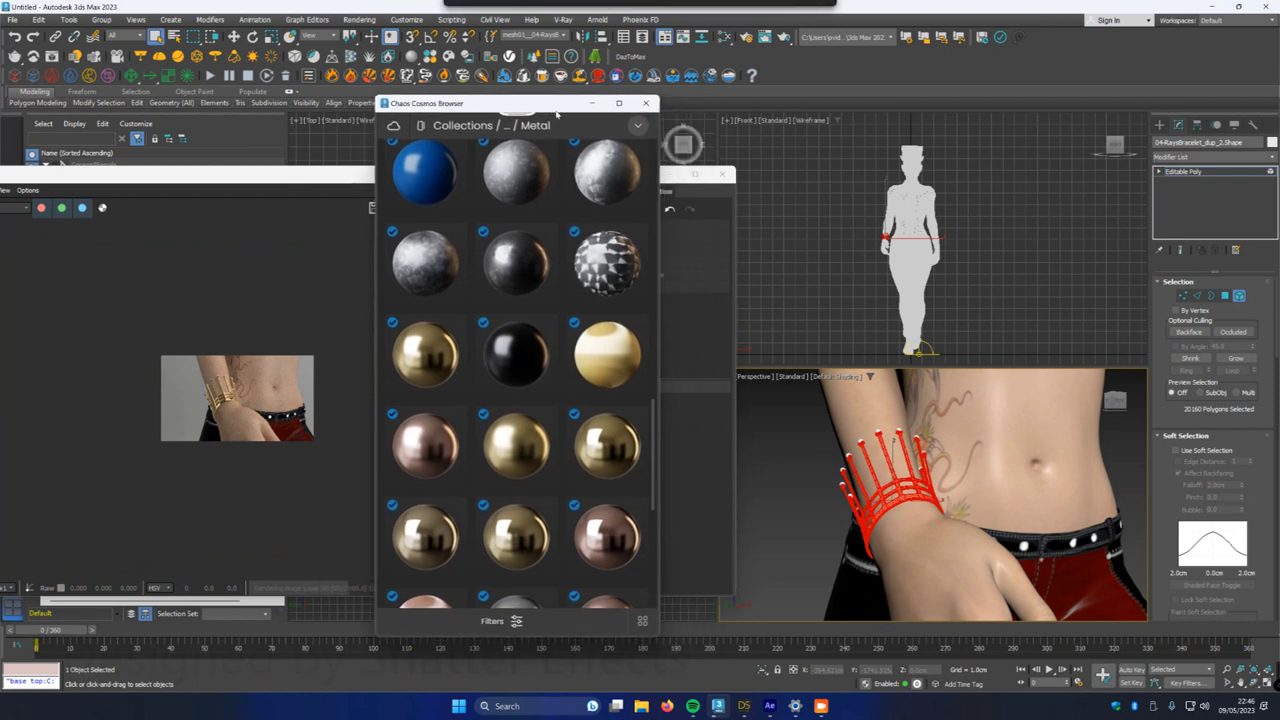
middle_drag(800, 511, 829, 637)
middle_drag(829, 463, 820, 572)
click(1240, 297)
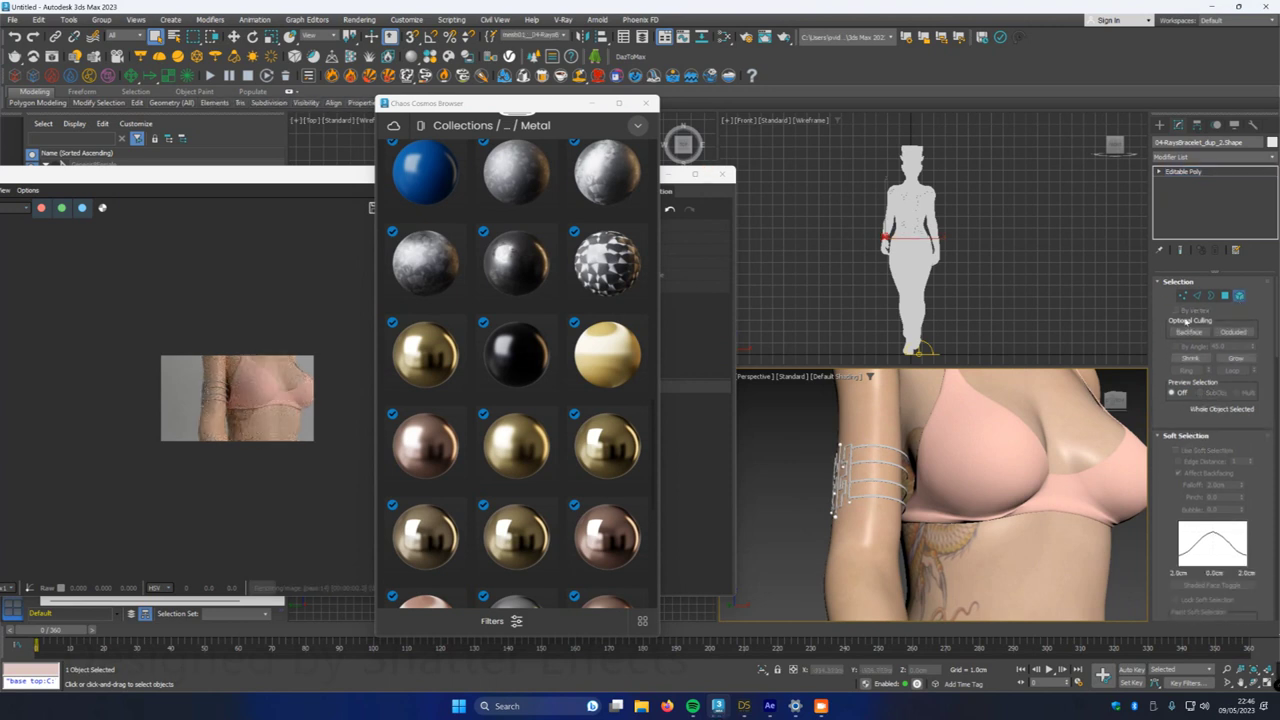
click(870, 481)
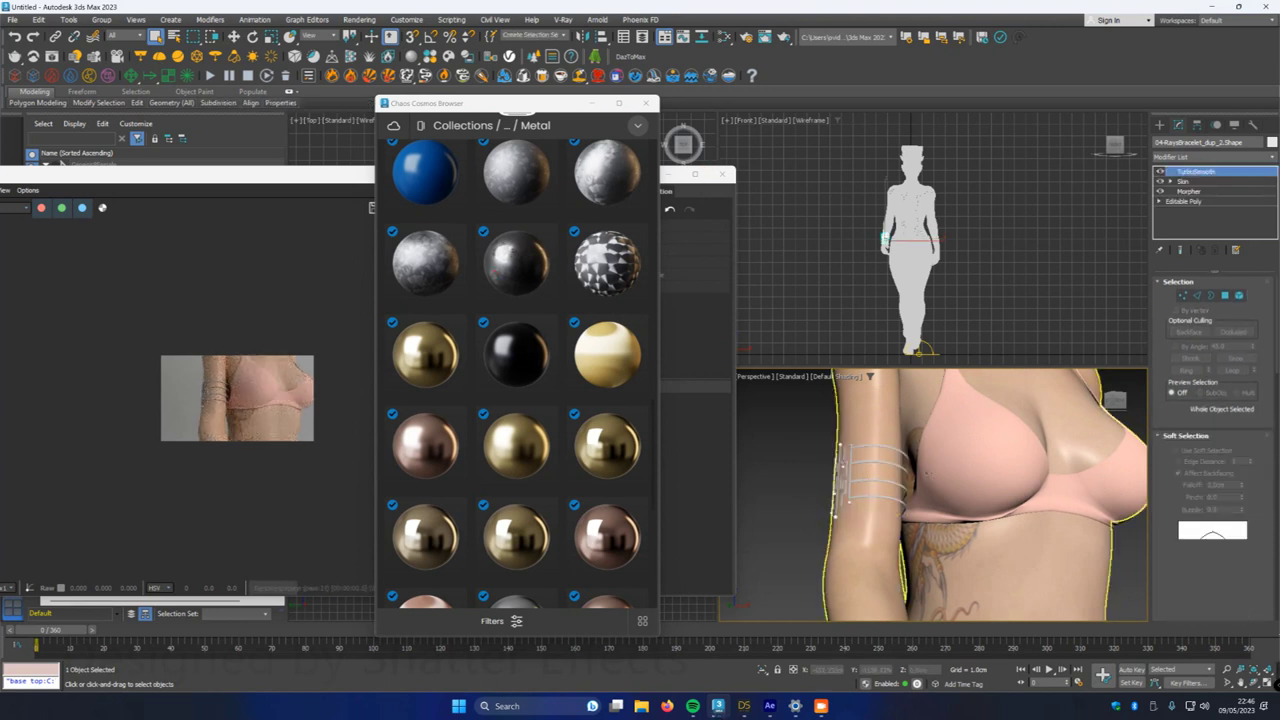
click(874, 481)
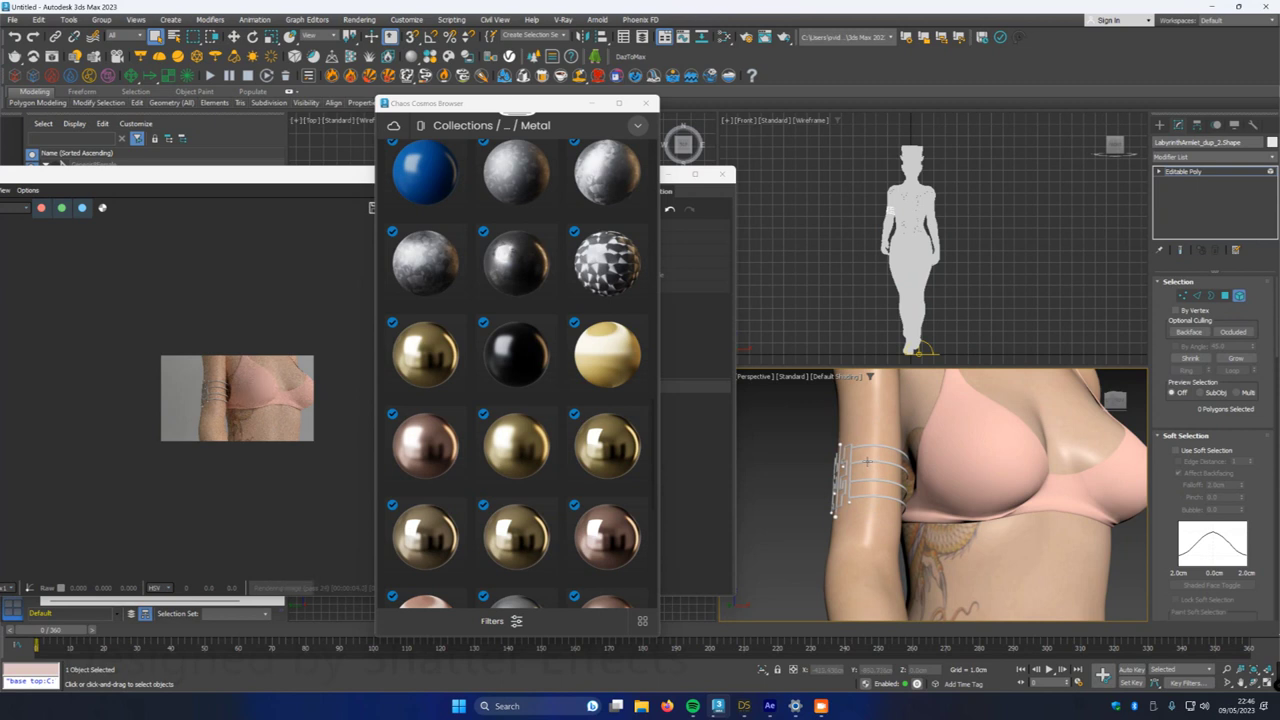
key(ctrl+a)
- Apply the Gold 24k material to the selected armlet polygons and inspect the armlet in the render
drag(609, 452, 885, 487)
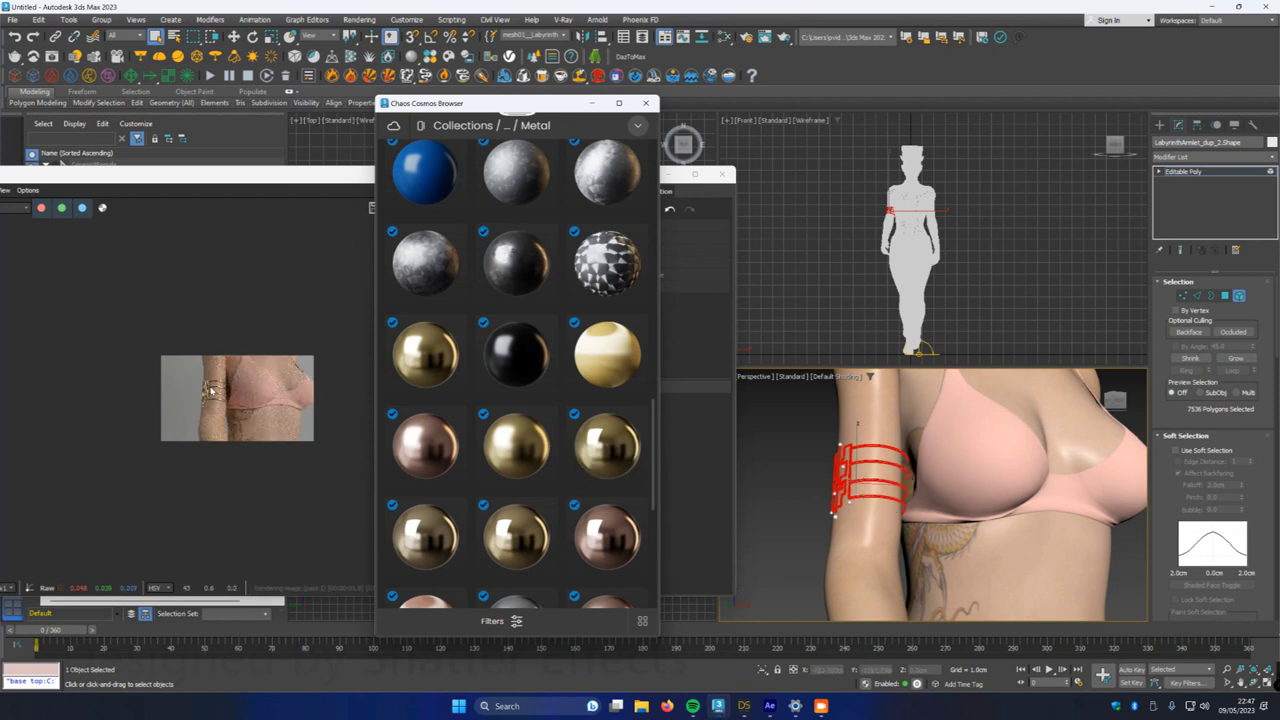
scroll(212, 390, up, 3)
scroll(210, 390, down, 2)
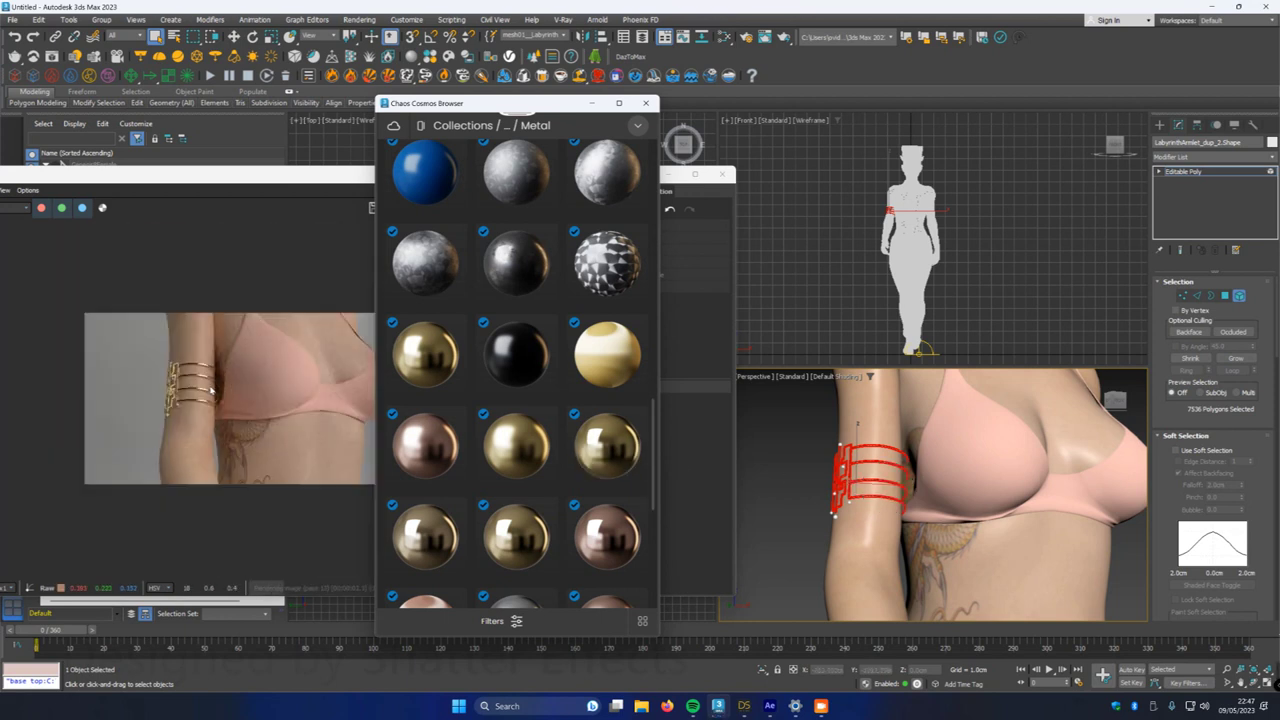
- Leave the finished armlet's polygon selection, select the matching armlet on the other arm and select all of its polygons
middle_drag(981, 576, 862, 585)
click(1254, 683)
drag(1075, 513, 951, 511)
alt+middle_drag(950, 512, 936, 505)
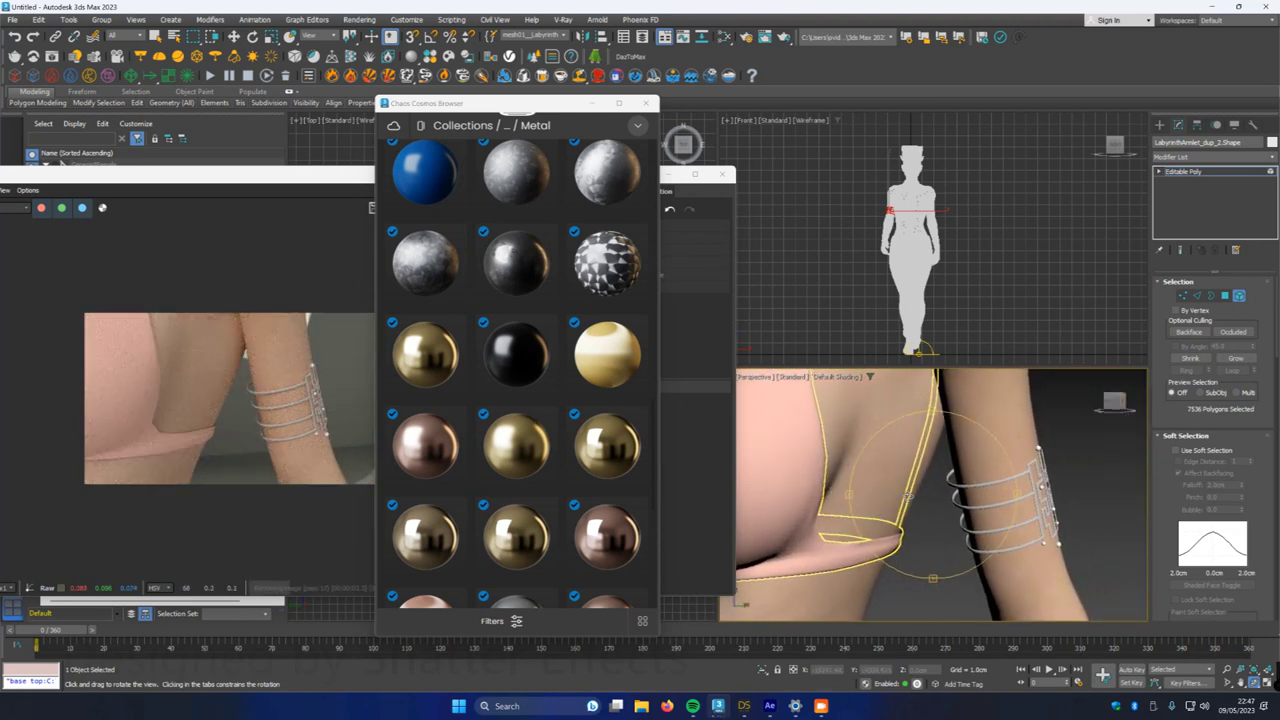
click(1238, 297)
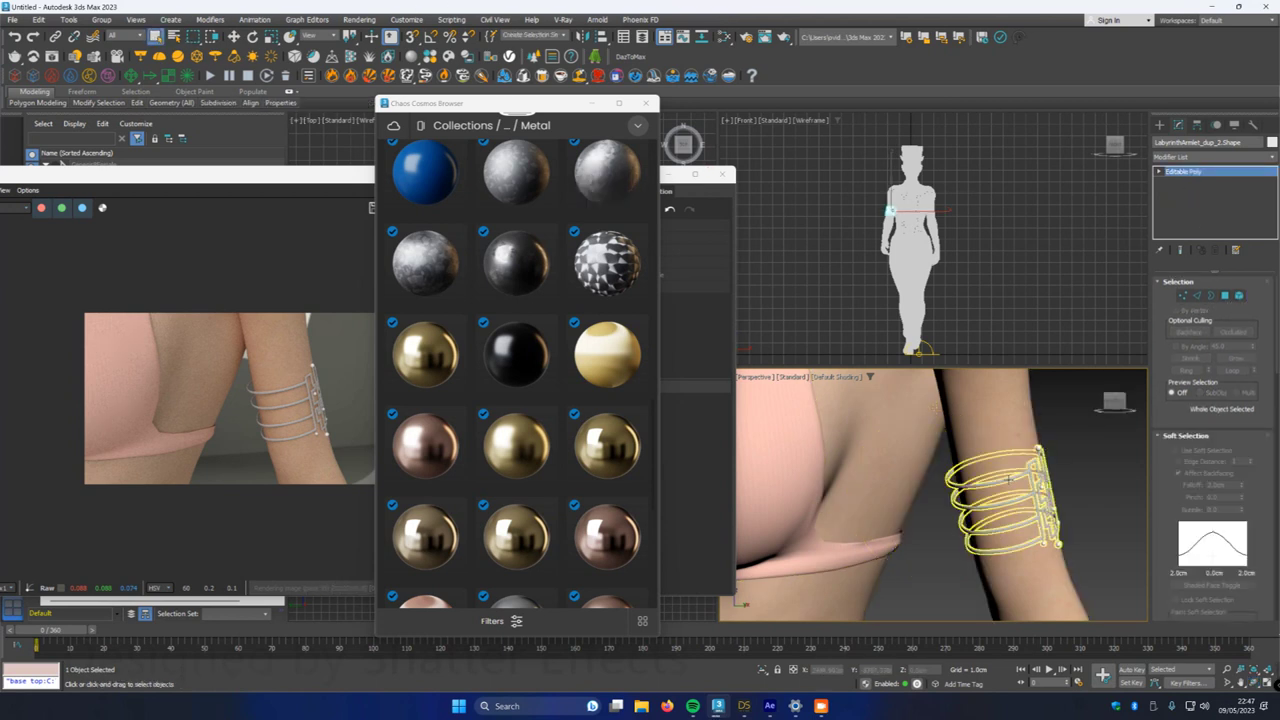
click(1238, 296)
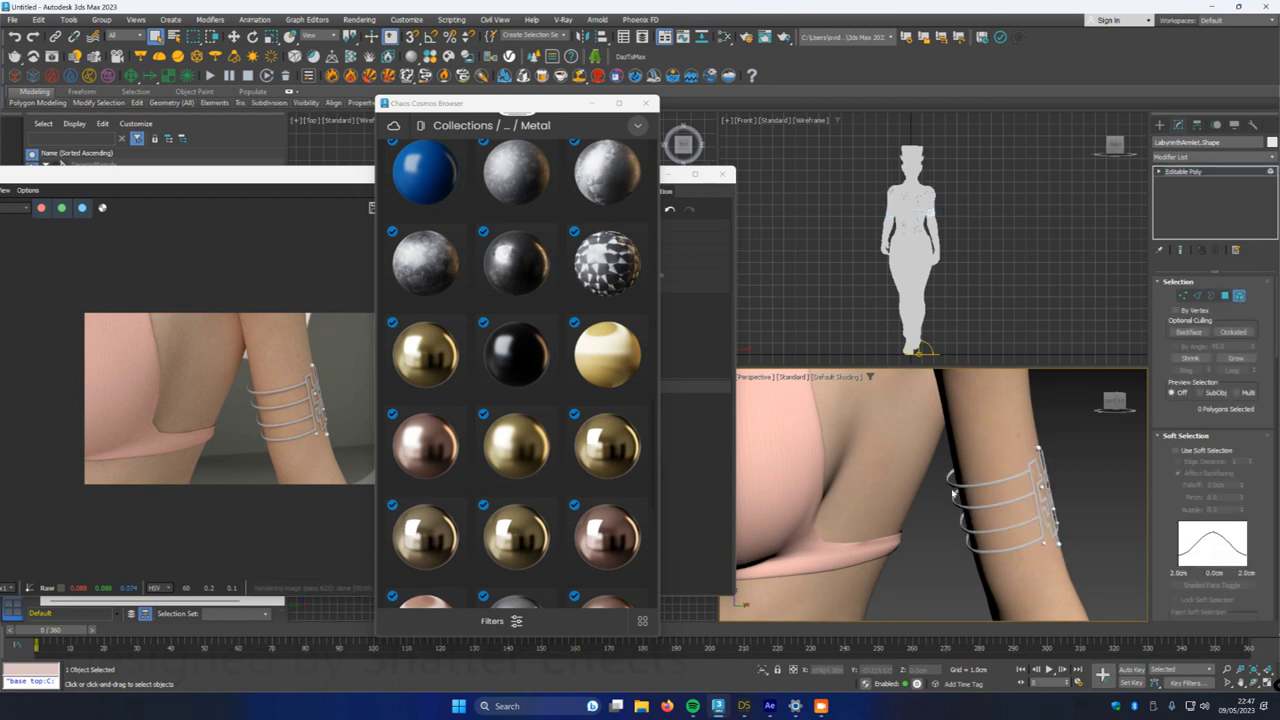
click(950, 480)
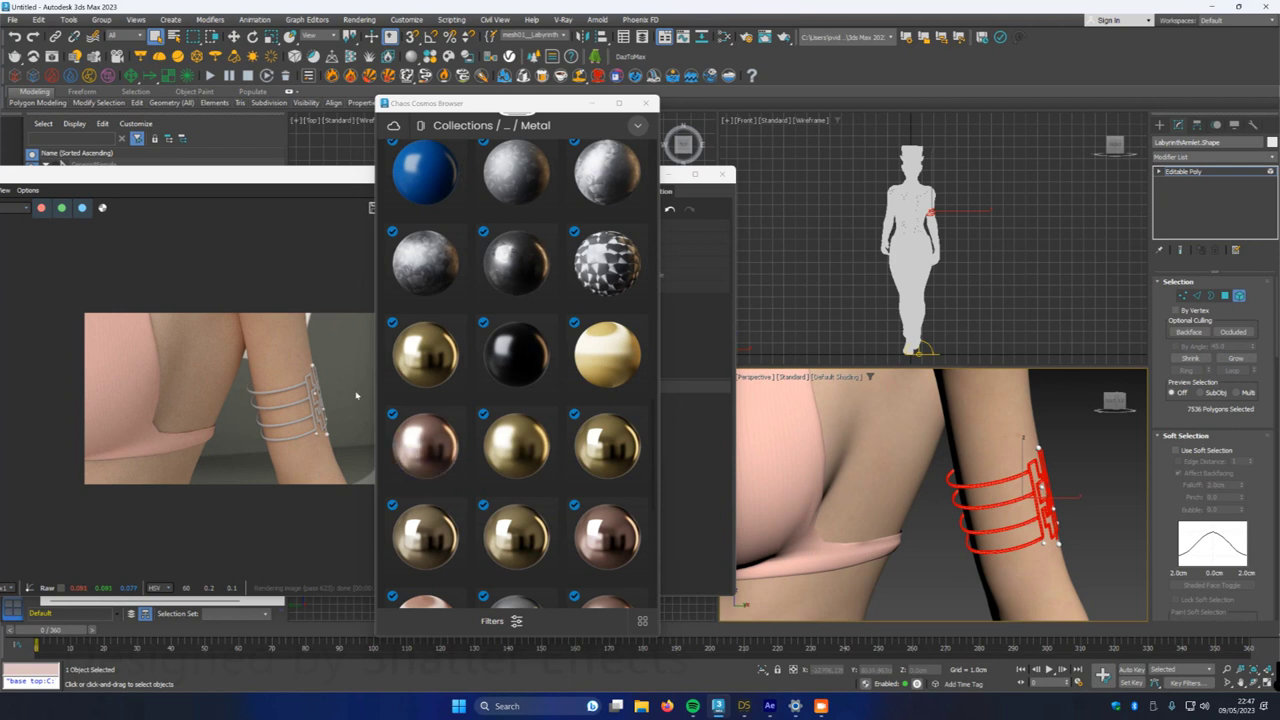
- Apply the Gold 24k material to the second armlet's selected polygons and leave its polygon selection
drag(607, 443, 953, 487)
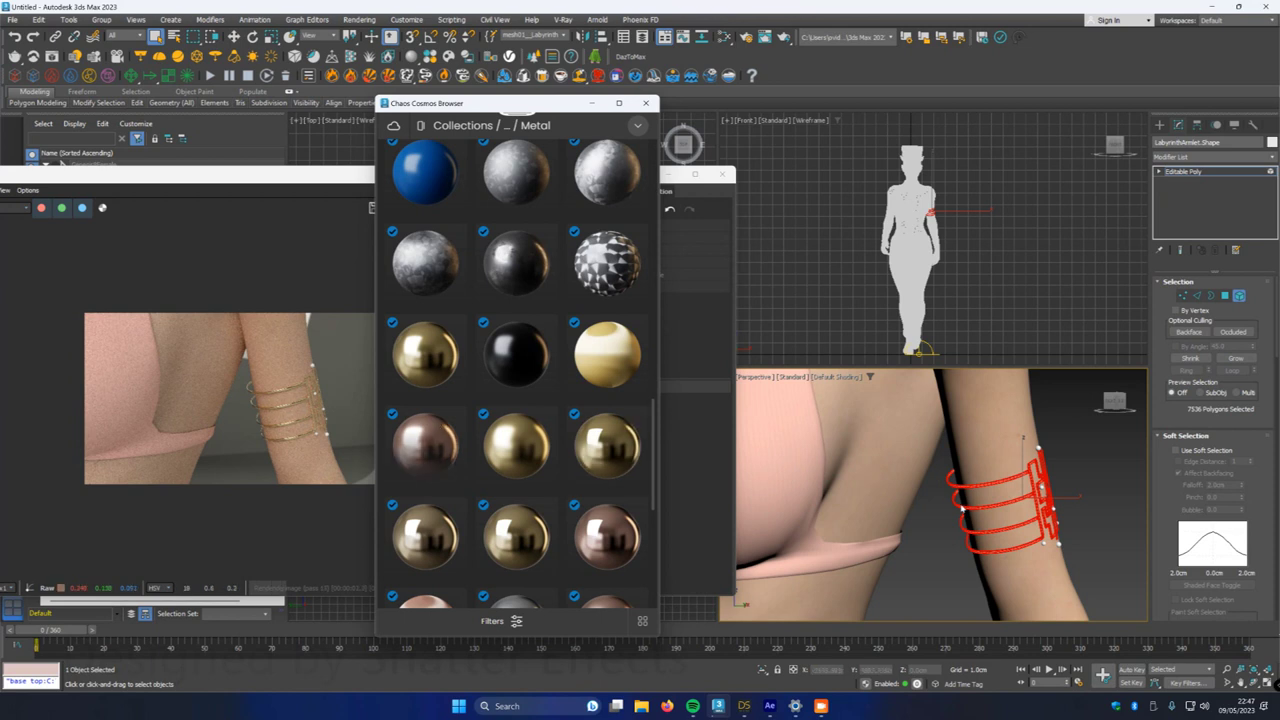
scroll(961, 508, down, 4)
middle_drag(949, 529, 878, 410)
click(1239, 295)
- Select the rays bracelet on the wrist and select the polygons of its metal frame without the beads
scroll(943, 529, up, 4)
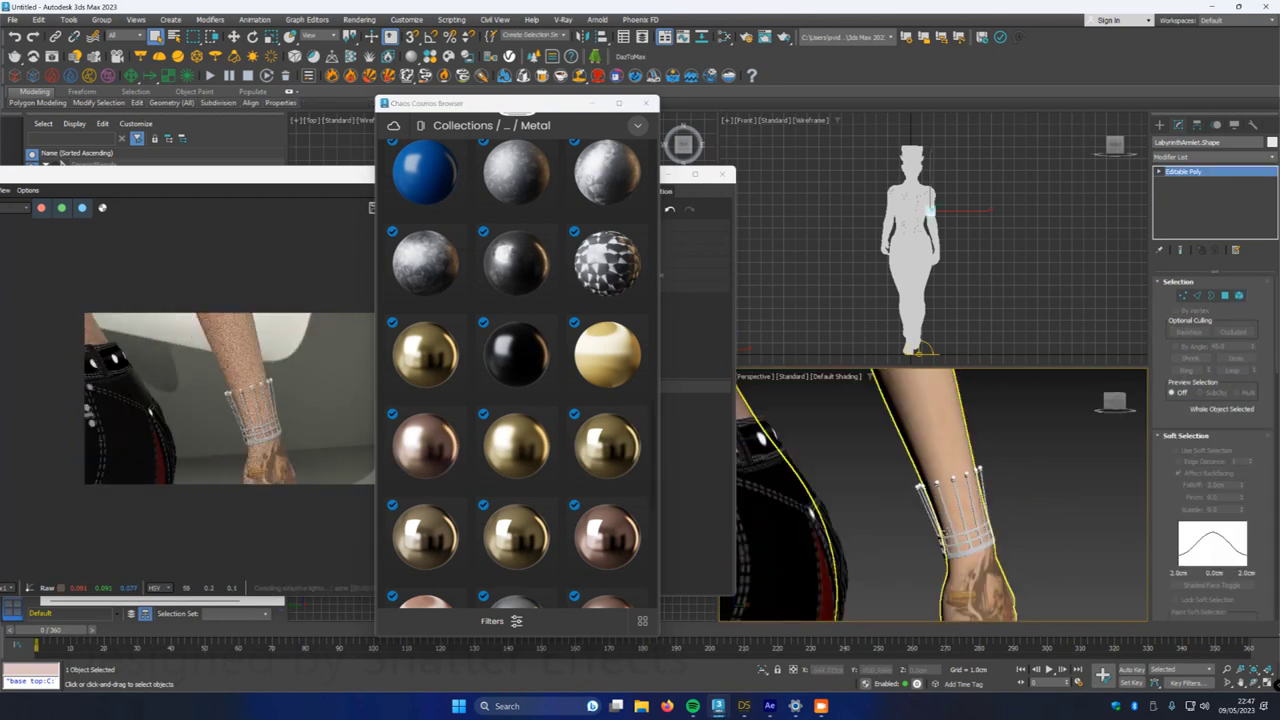
scroll(942, 527, up, 2)
scroll(941, 524, up, 2)
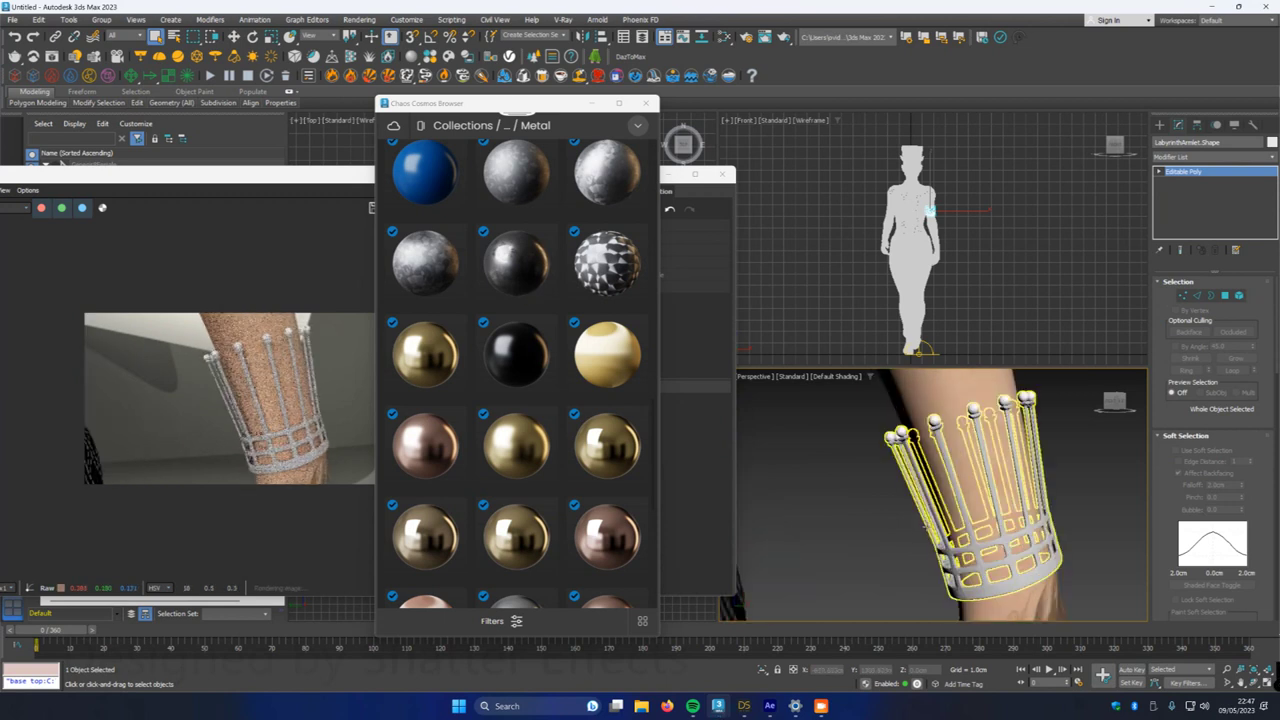
click(943, 527)
click(1239, 295)
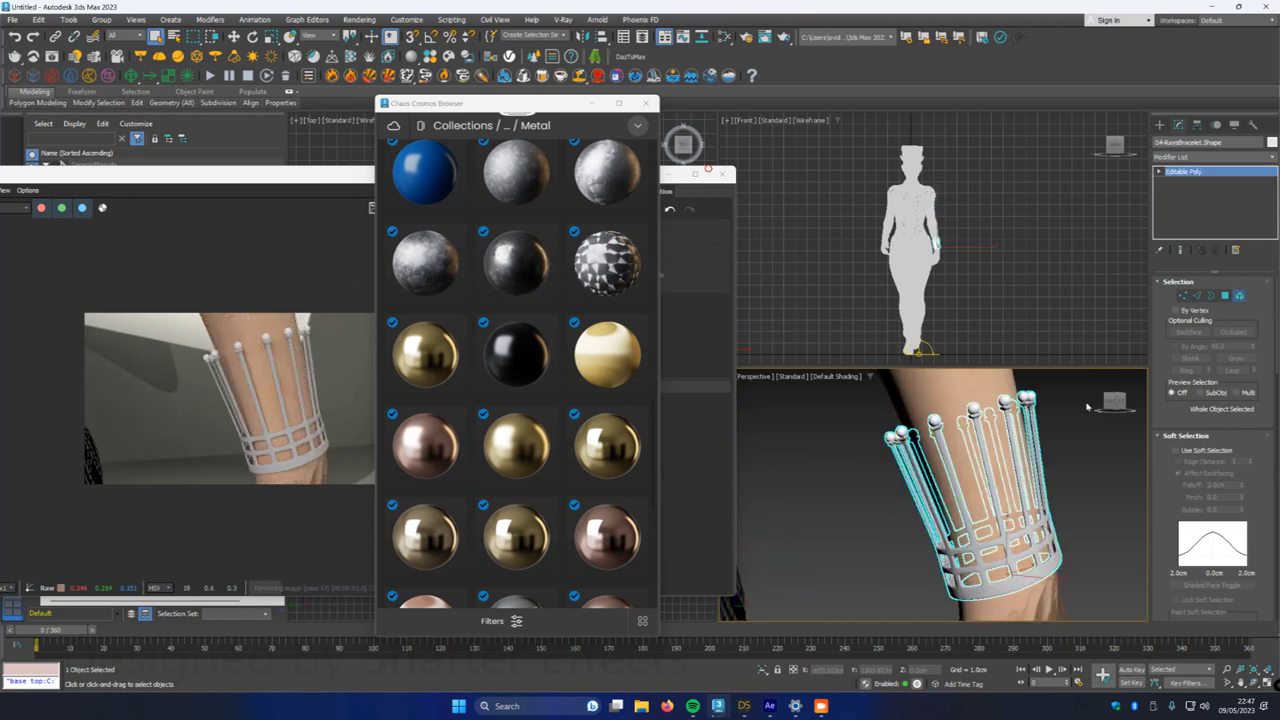
key(5)
click(935, 527)
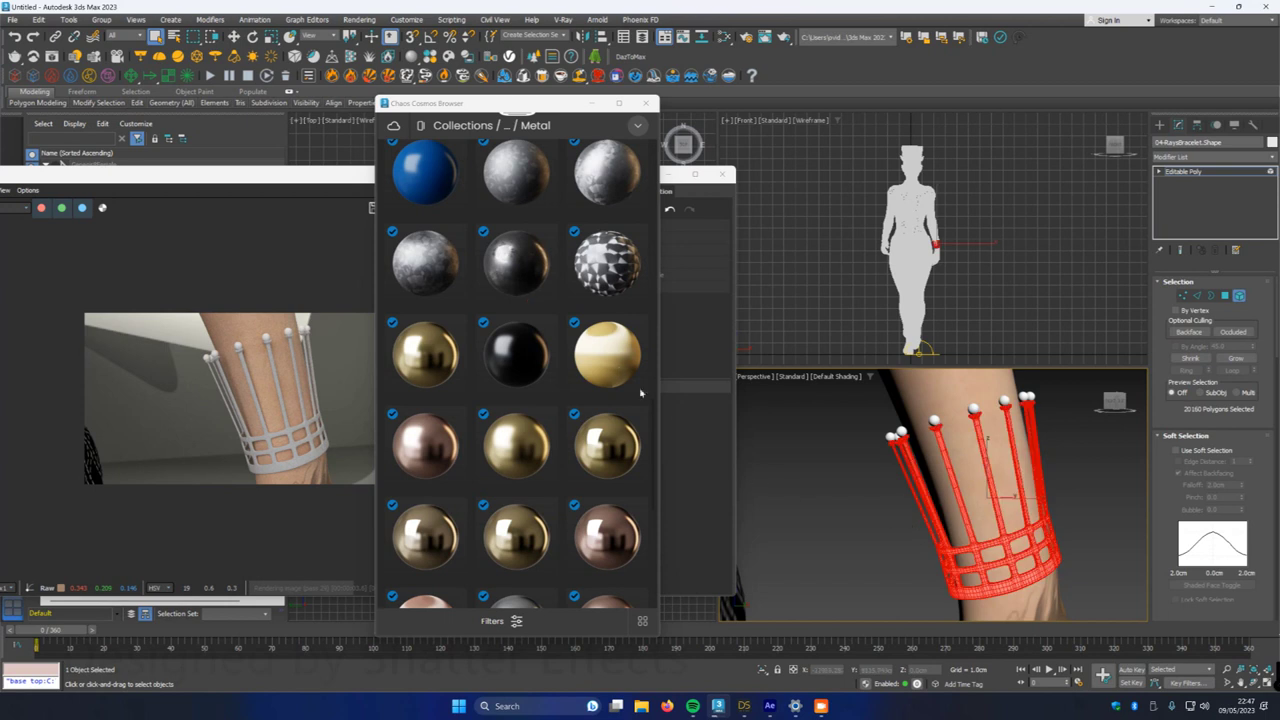
- Apply the Gold 24k material to the rays bracelet's frame, inspect it in the render, and deselect the bracelet
drag(922, 514, 931, 513)
drag(1093, 545, 1093, 545)
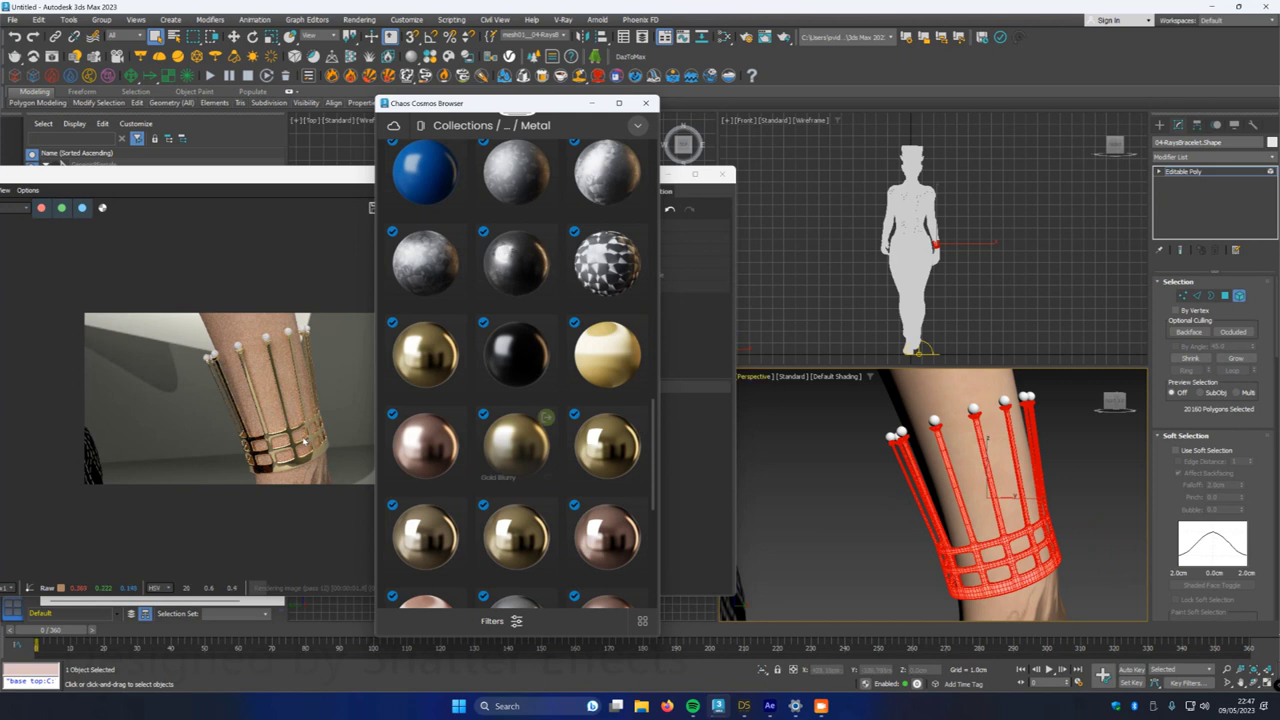
scroll(302, 439, up, 3)
scroll(301, 439, down, 1)
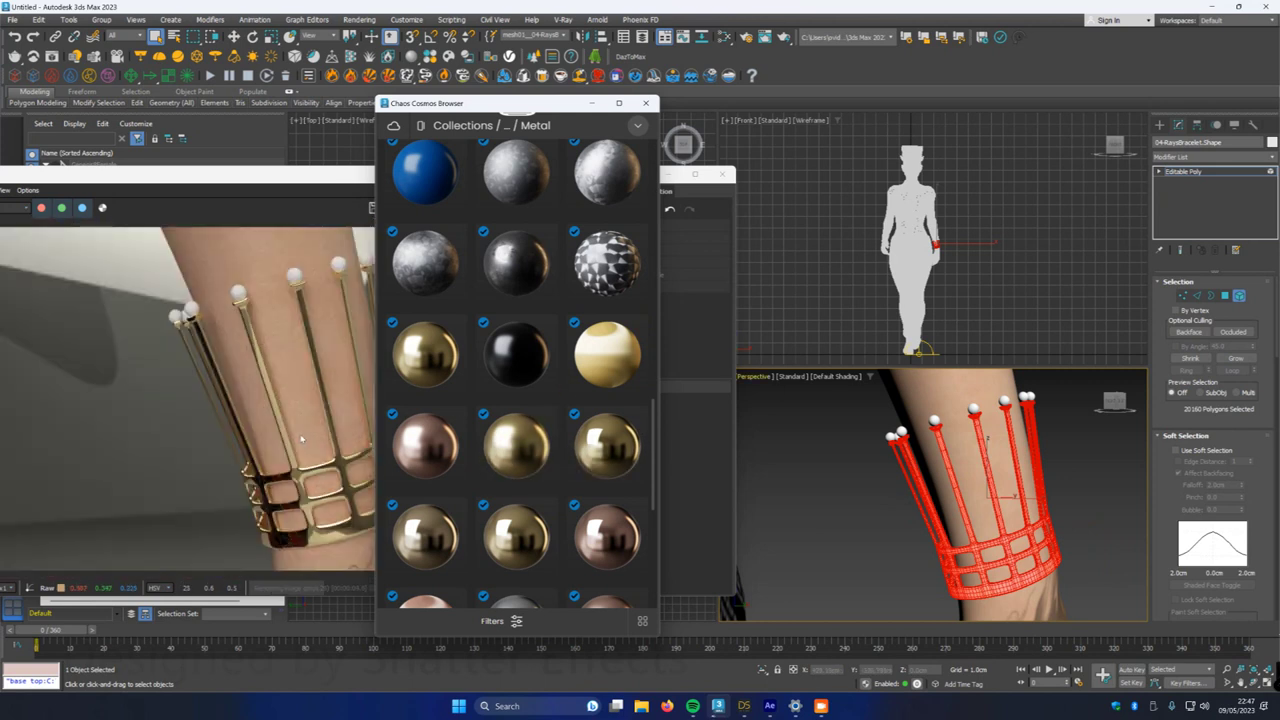
scroll(301, 439, down, 3)
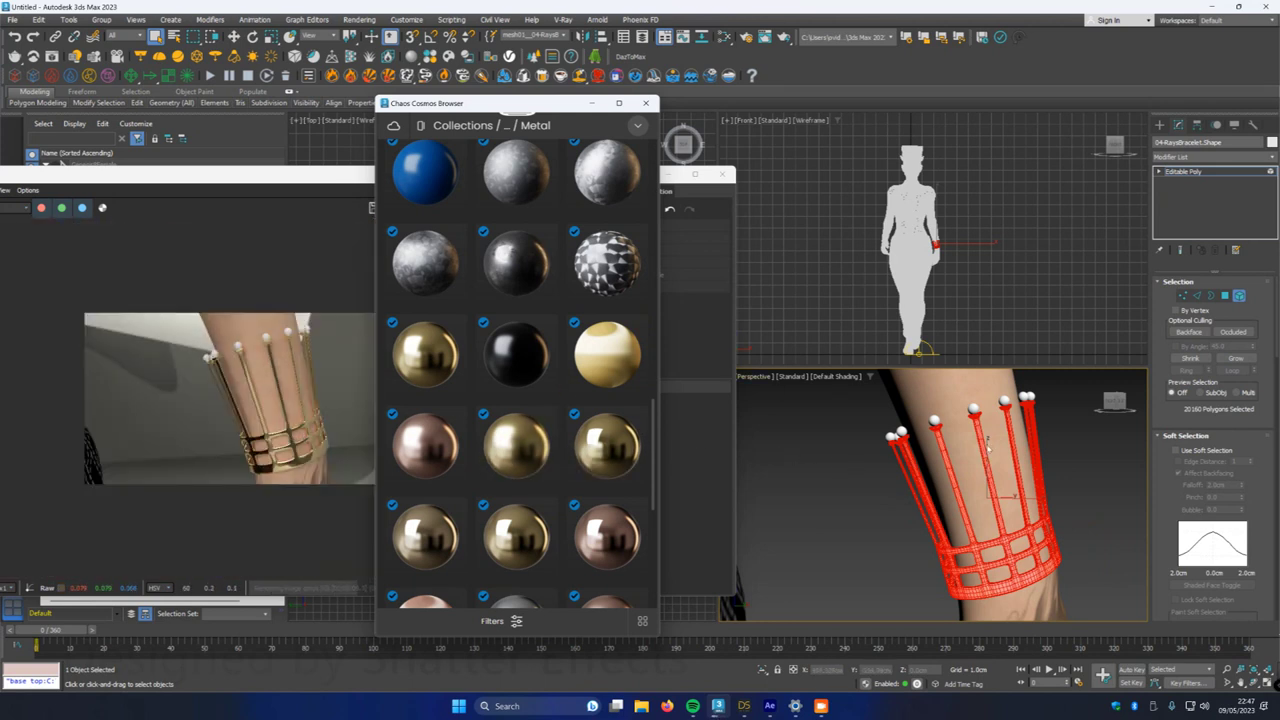
click(1239, 296)
click(855, 502)
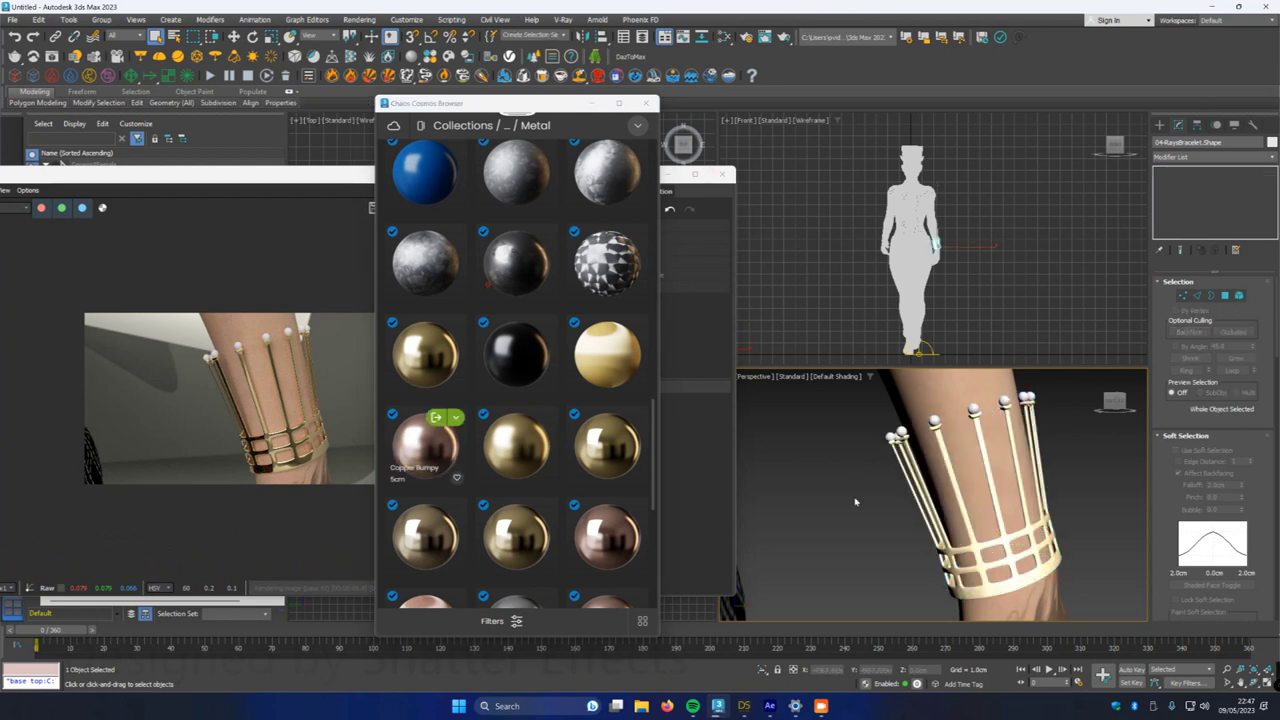
click(855, 502)
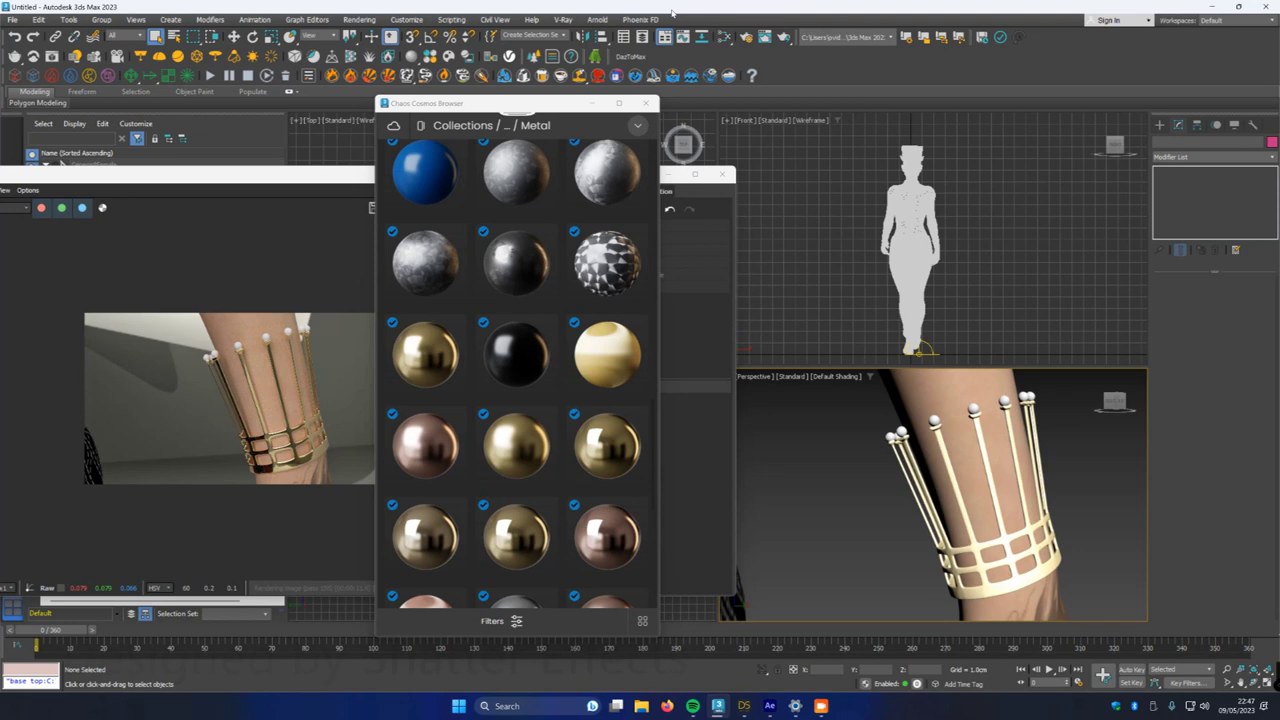
- Open the Slate Material Editor and create a VRayLightMtl in an empty area of the node view
click(724, 36)
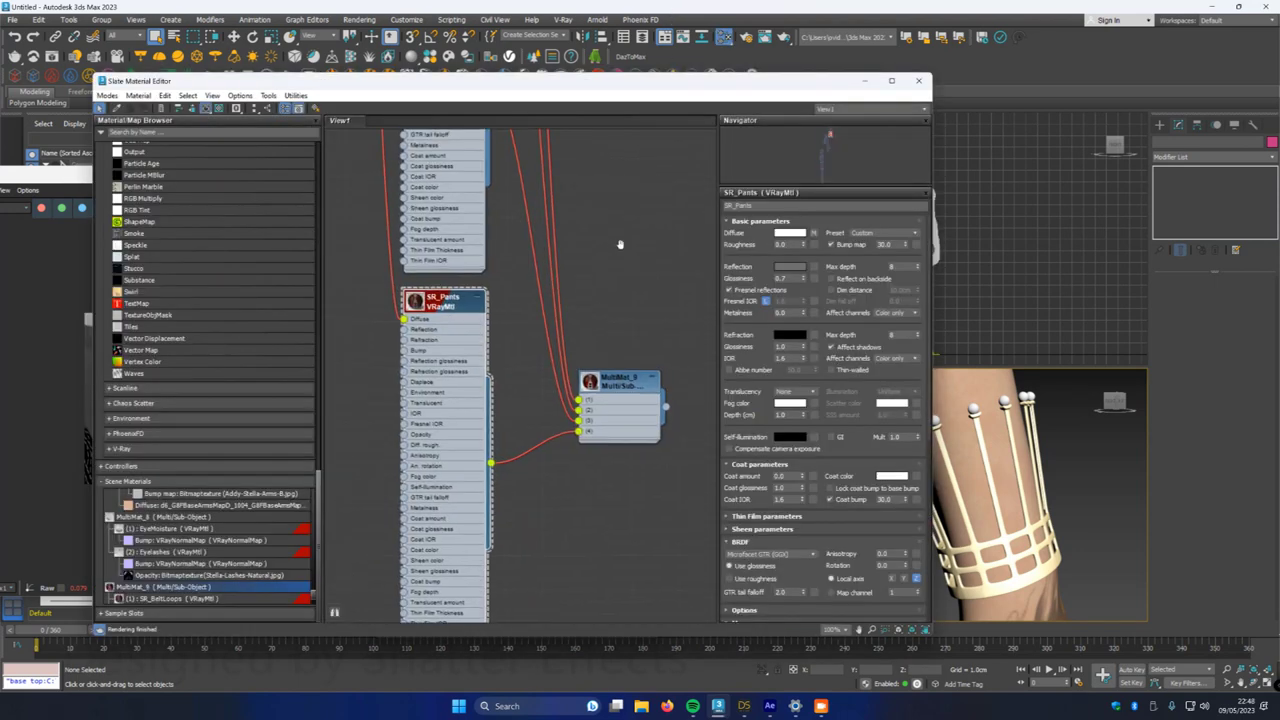
middle_drag(616, 243, 668, 463)
scroll(428, 296, down, 2)
middle_drag(414, 282, 436, 463)
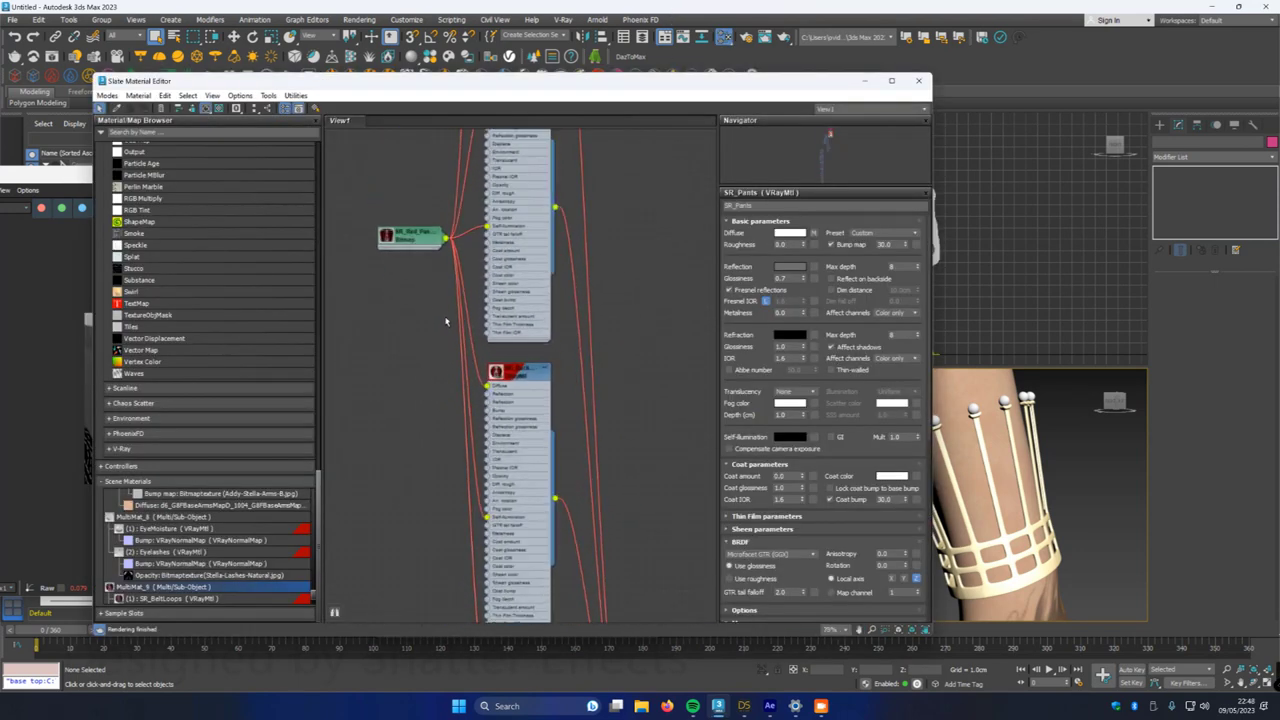
scroll(452, 325, down, 3)
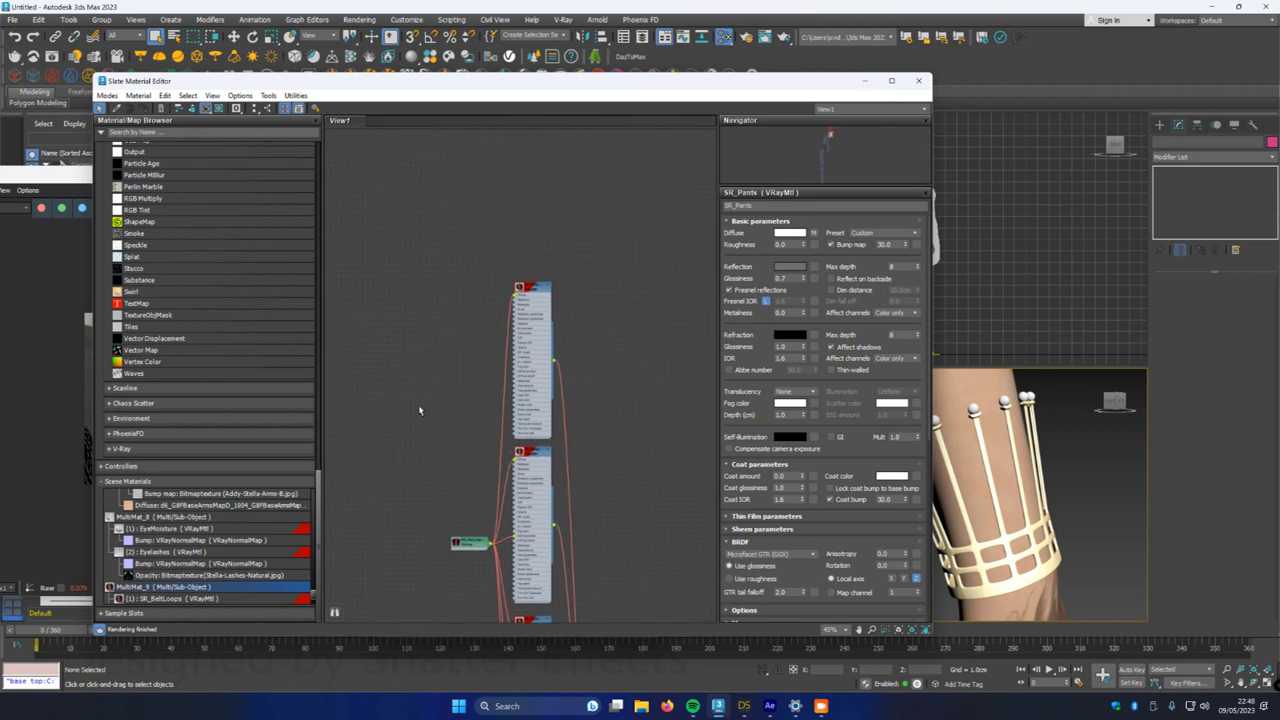
middle_drag(424, 407, 502, 377)
right_click(489, 357)
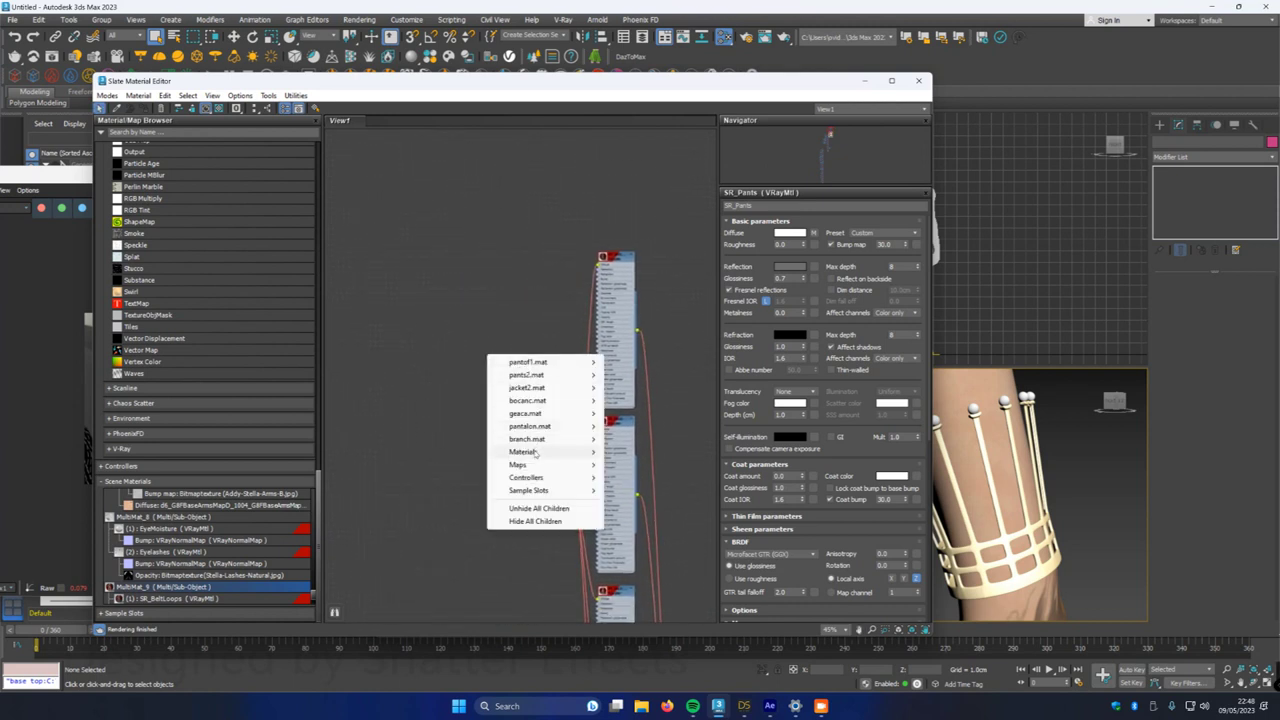
mouse_move(537, 452)
mouse_move(655, 478)
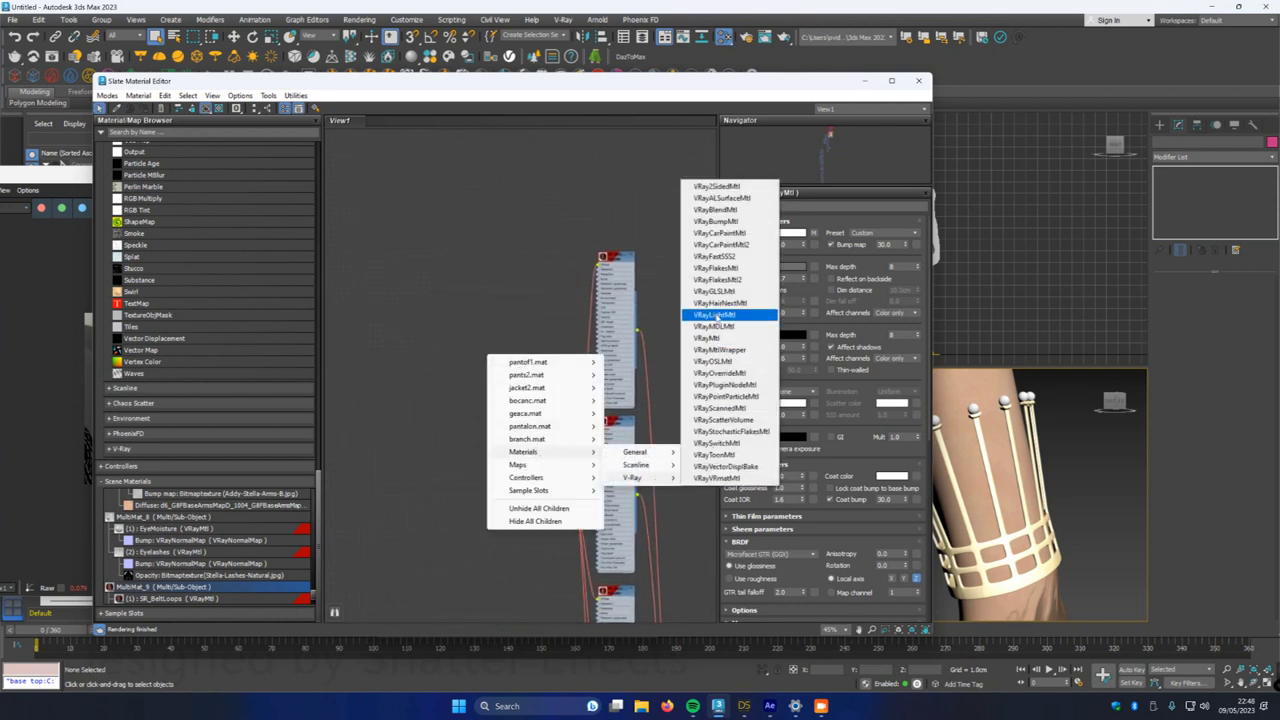
click(728, 318)
- Set the light material's color multiplier to 20 and enable Emit light on back side and Direct illumination
click(488, 355)
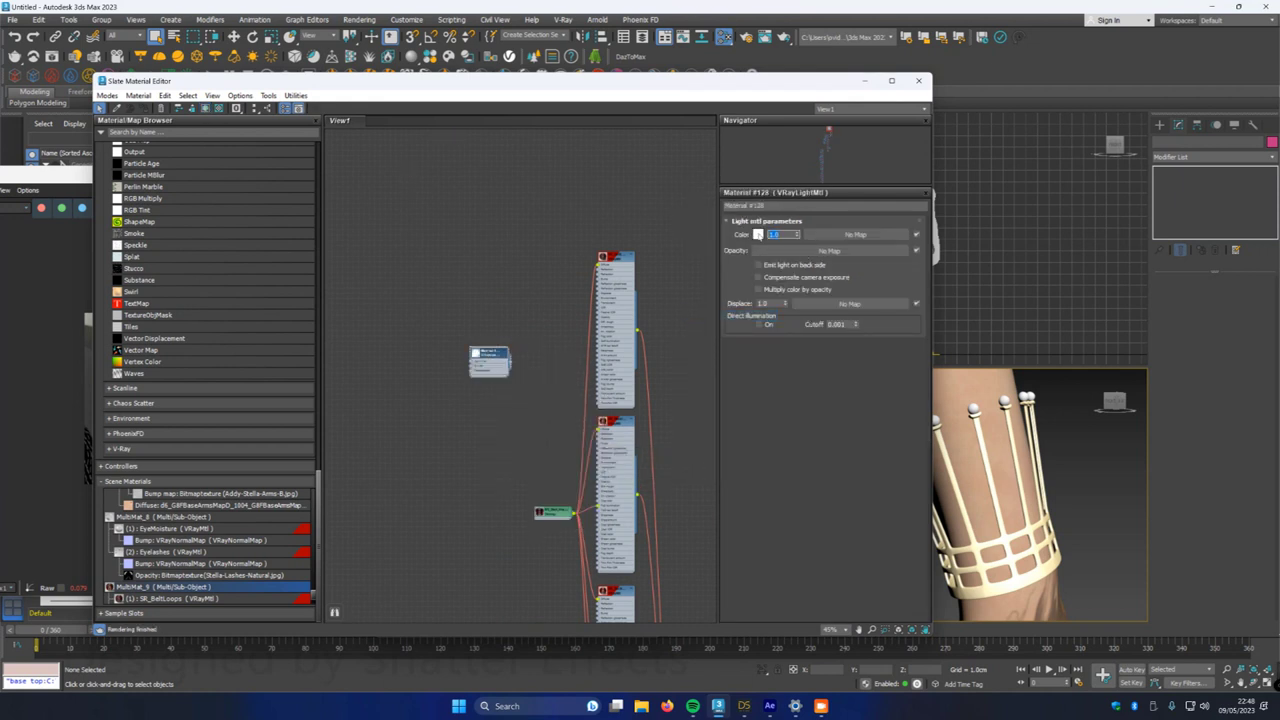
click(759, 325)
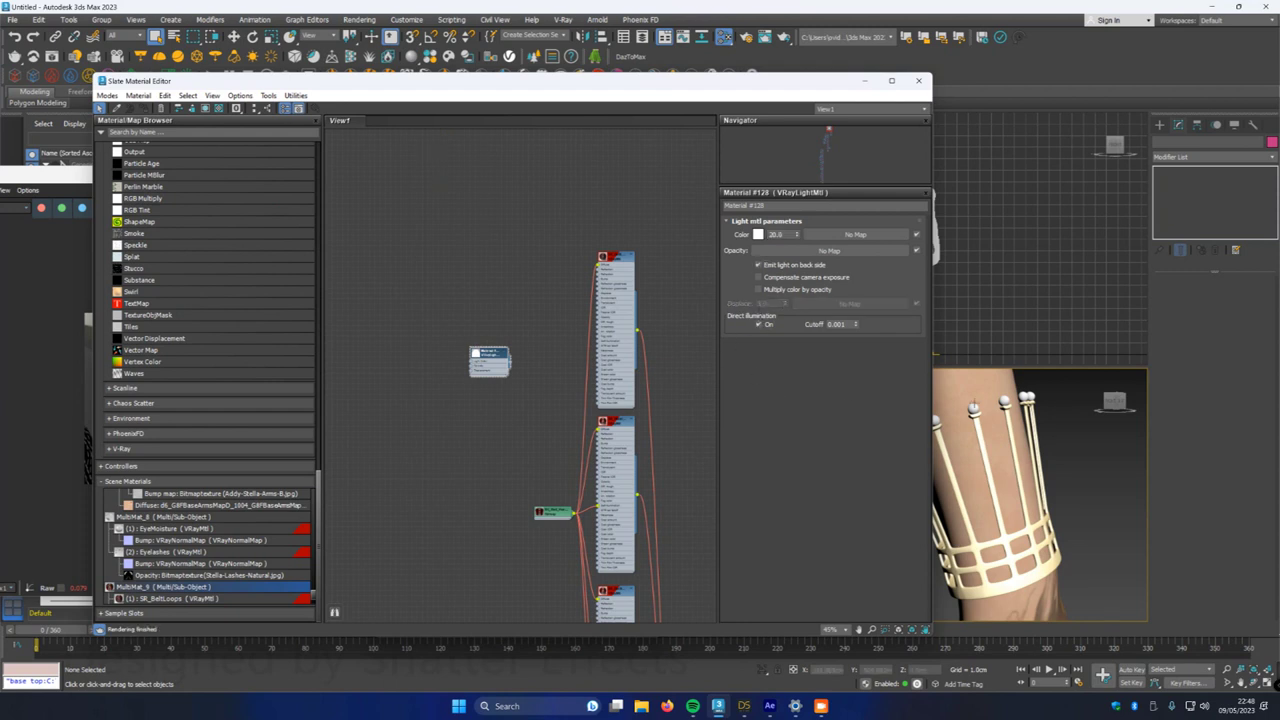
drag(740, 85, 605, 88)
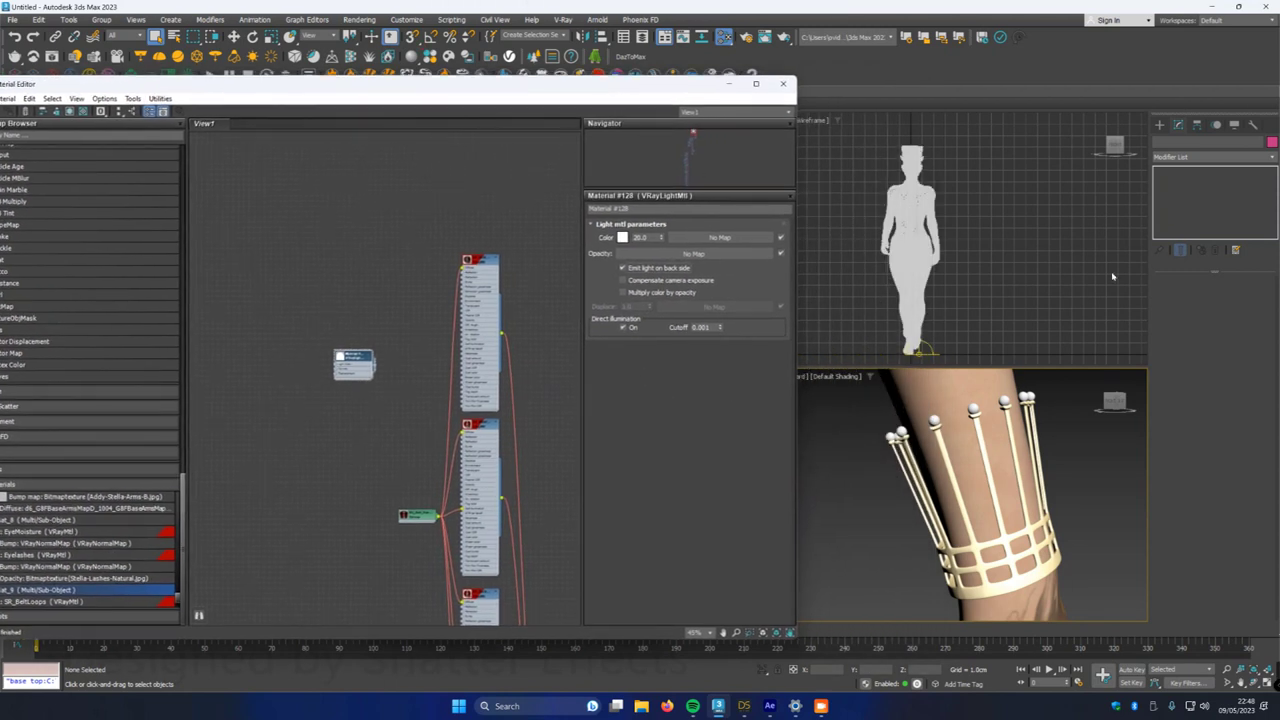
- Select the rays bracelet and select the polygons of all its beads around the wrist
click(999, 574)
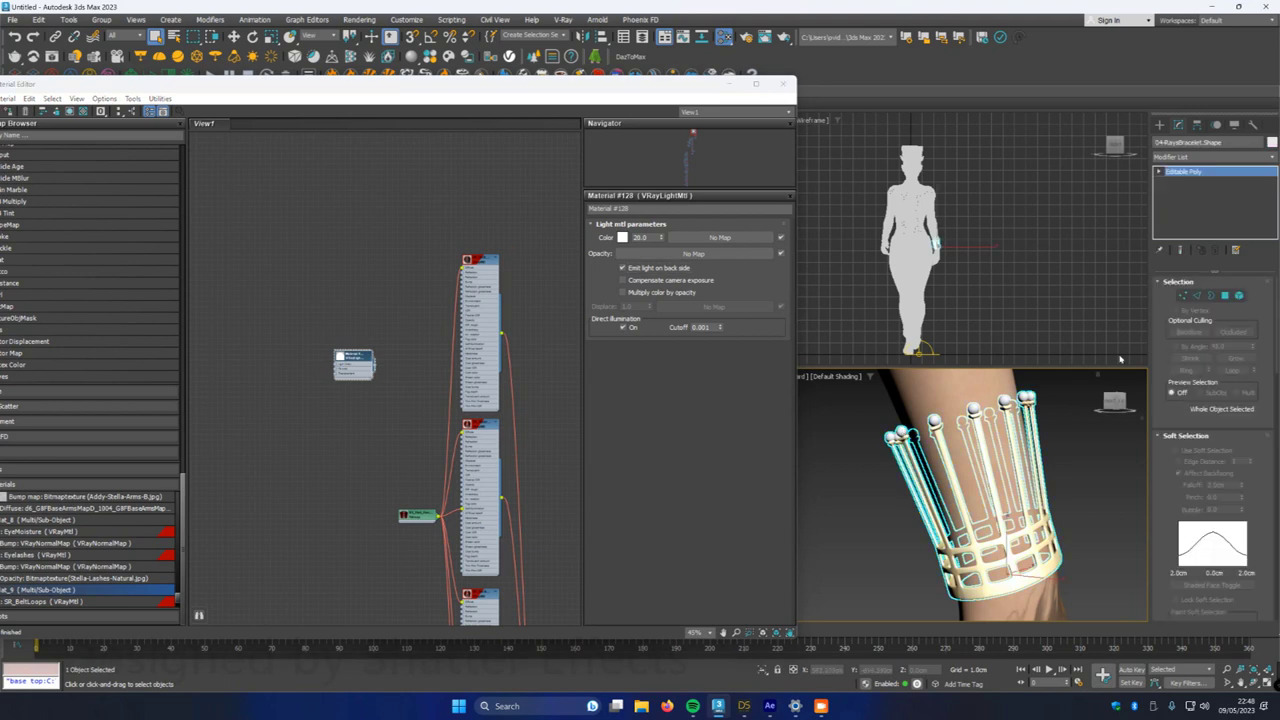
click(1240, 295)
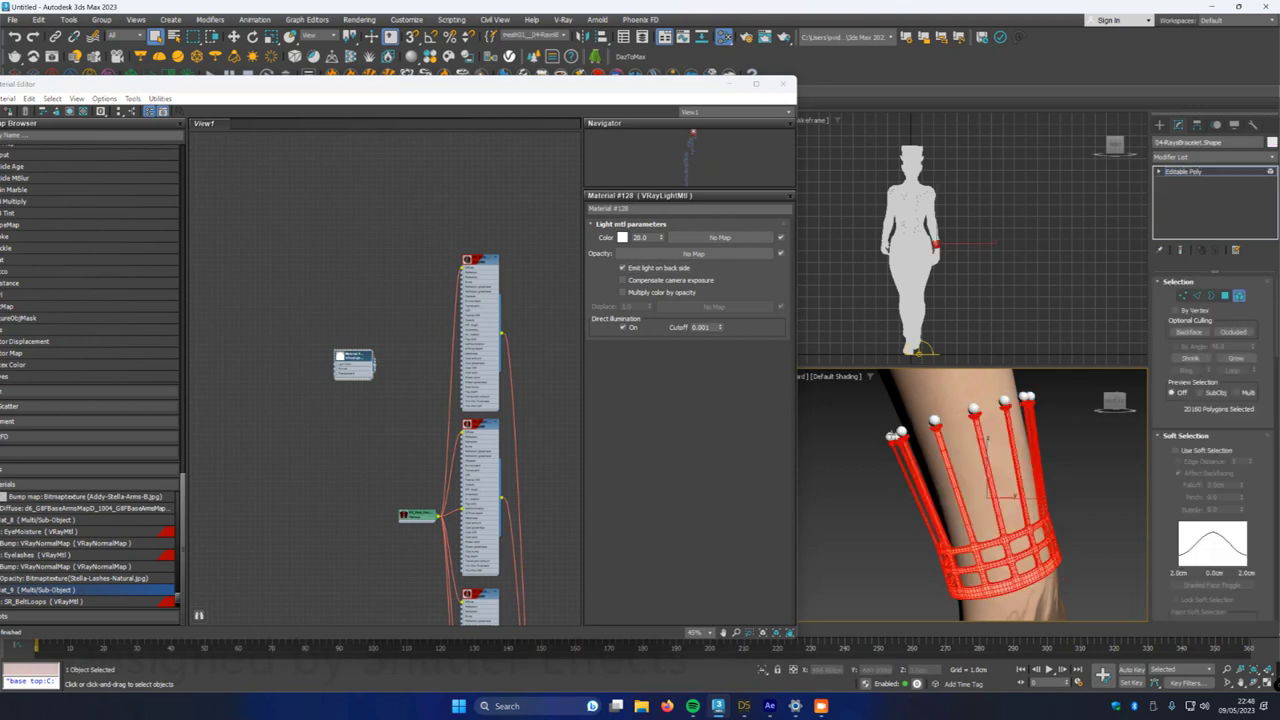
click(893, 437)
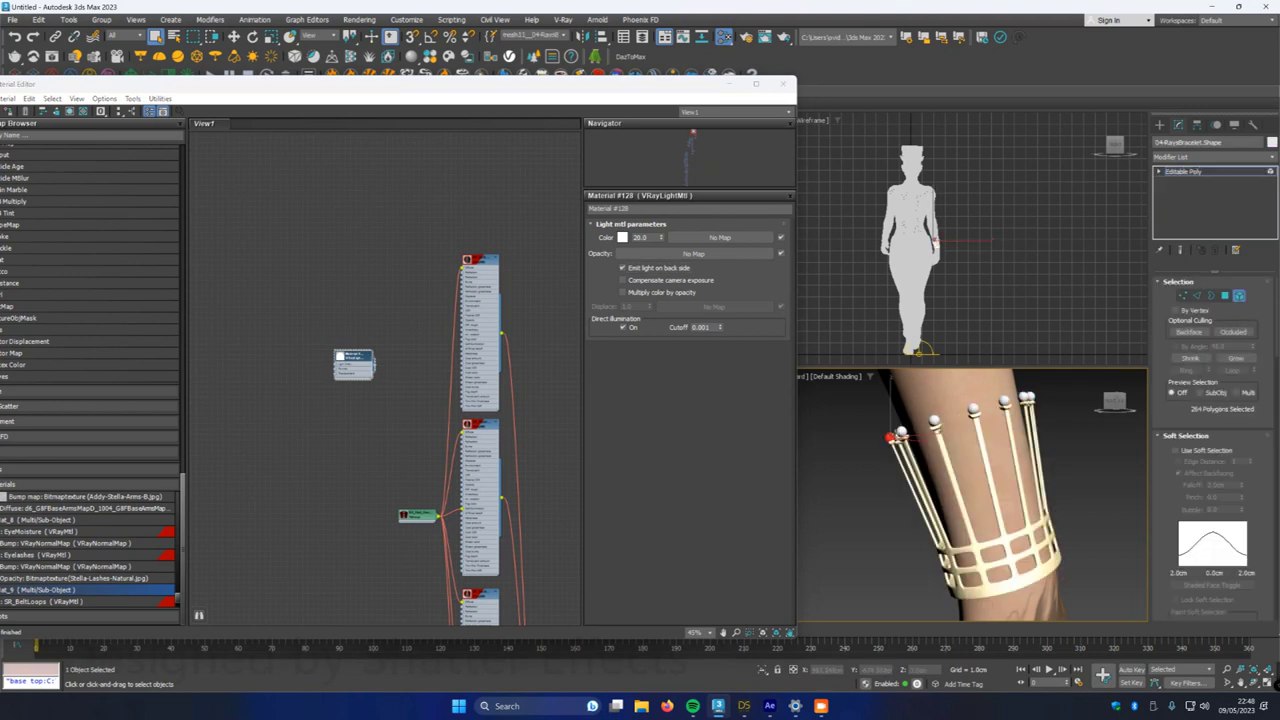
ctrl+click(902, 430)
ctrl+click(935, 421)
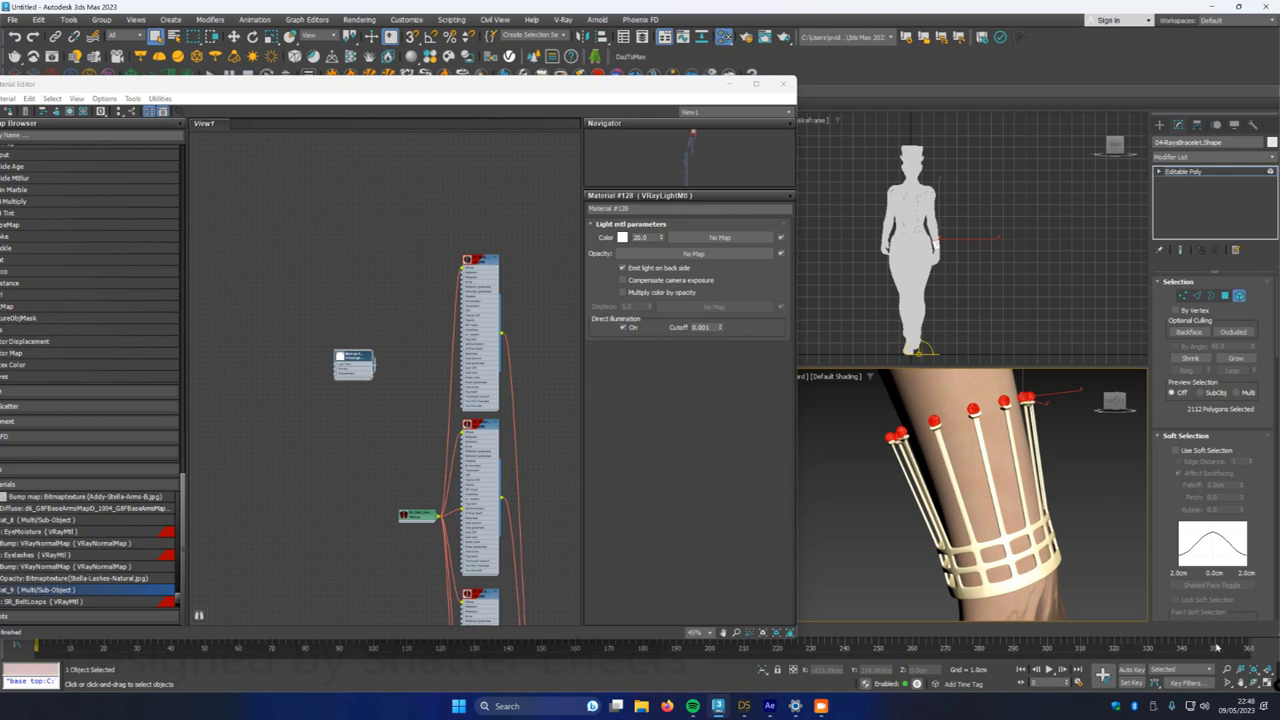
click(1254, 683)
drag(940, 500, 903, 497)
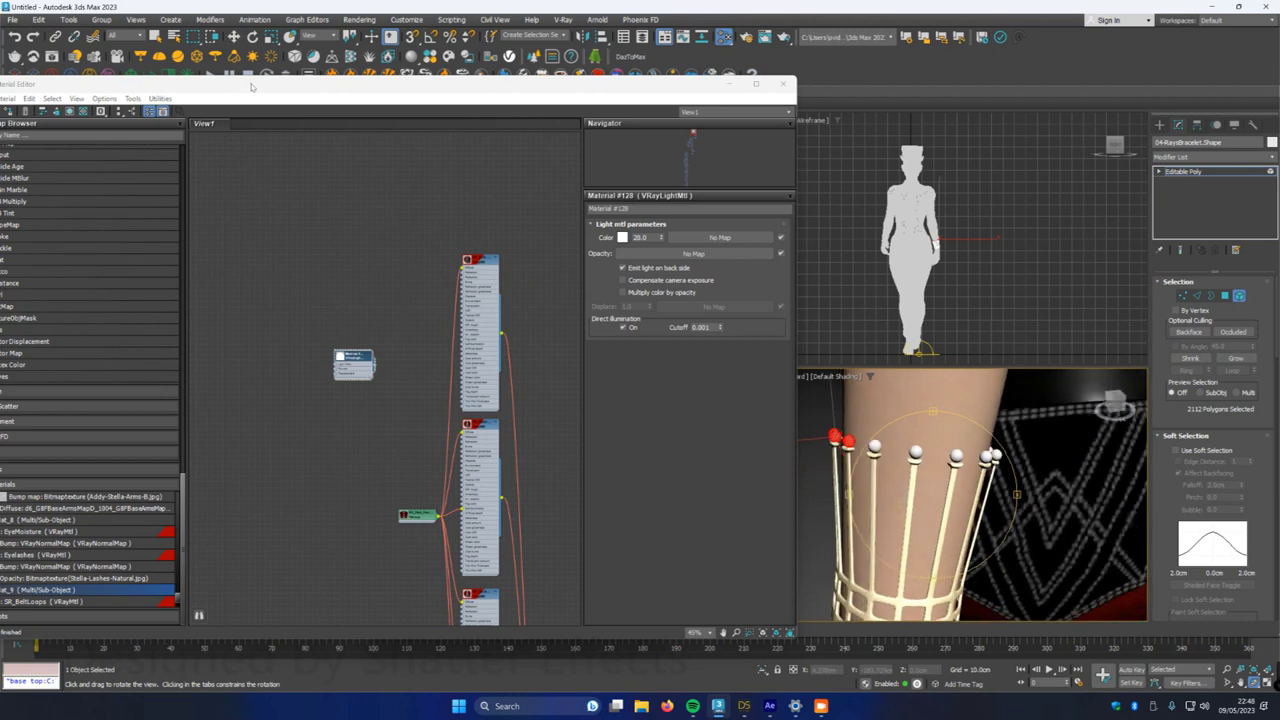
click(154, 37)
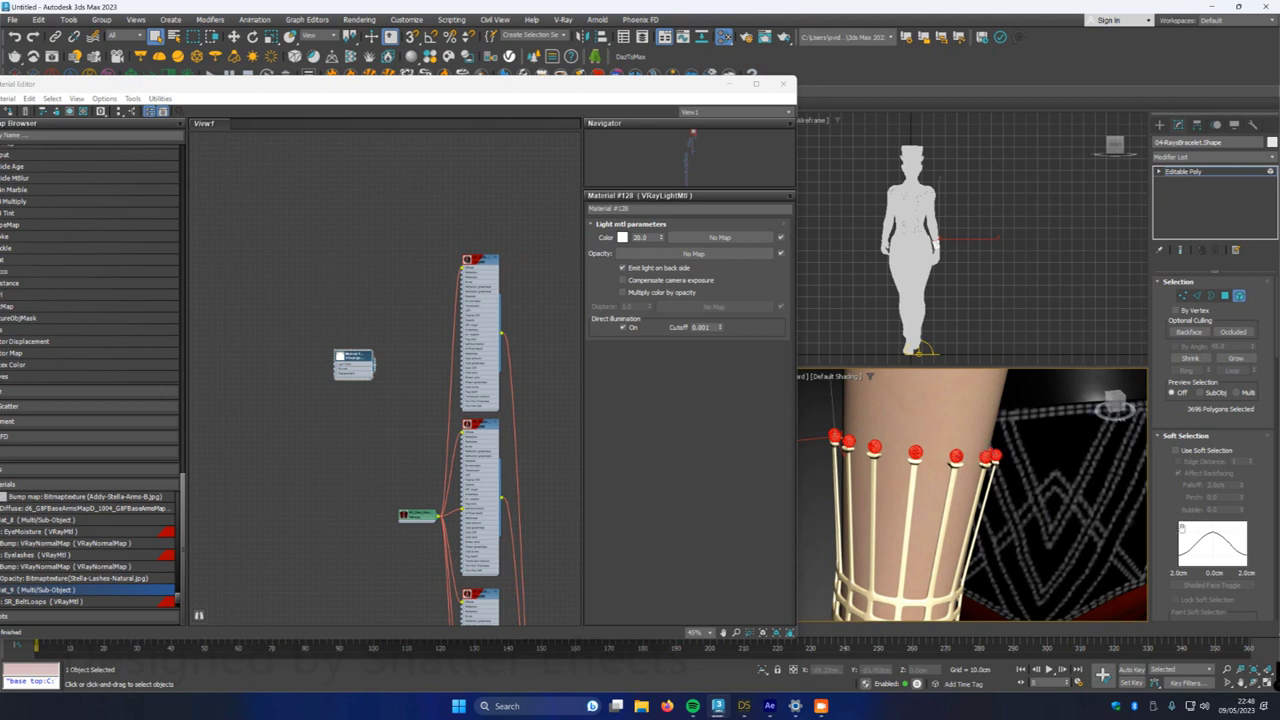
click(1255, 683)
drag(959, 499, 933, 492)
alt+middle_drag(933, 492, 1003, 493)
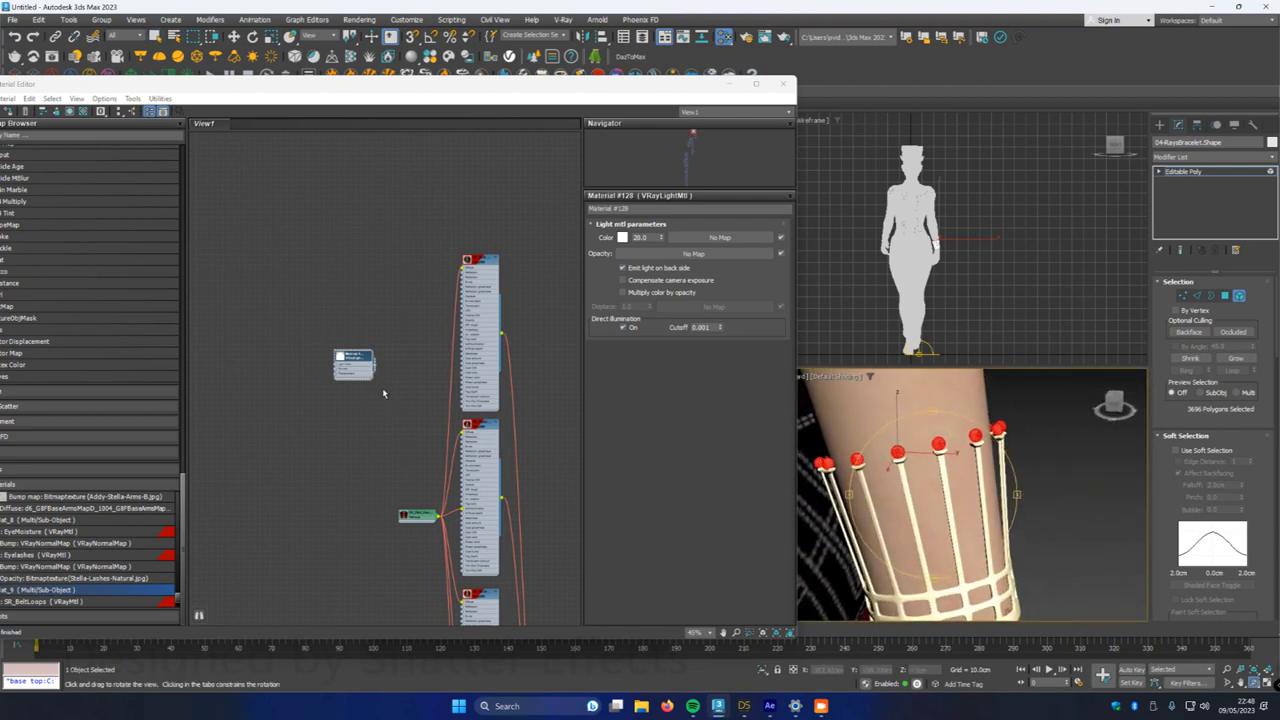
- Assign the VRayLightMtl to the selected beads, deselect the bracelet and close the Slate Material Editor
drag(379, 372, 997, 437)
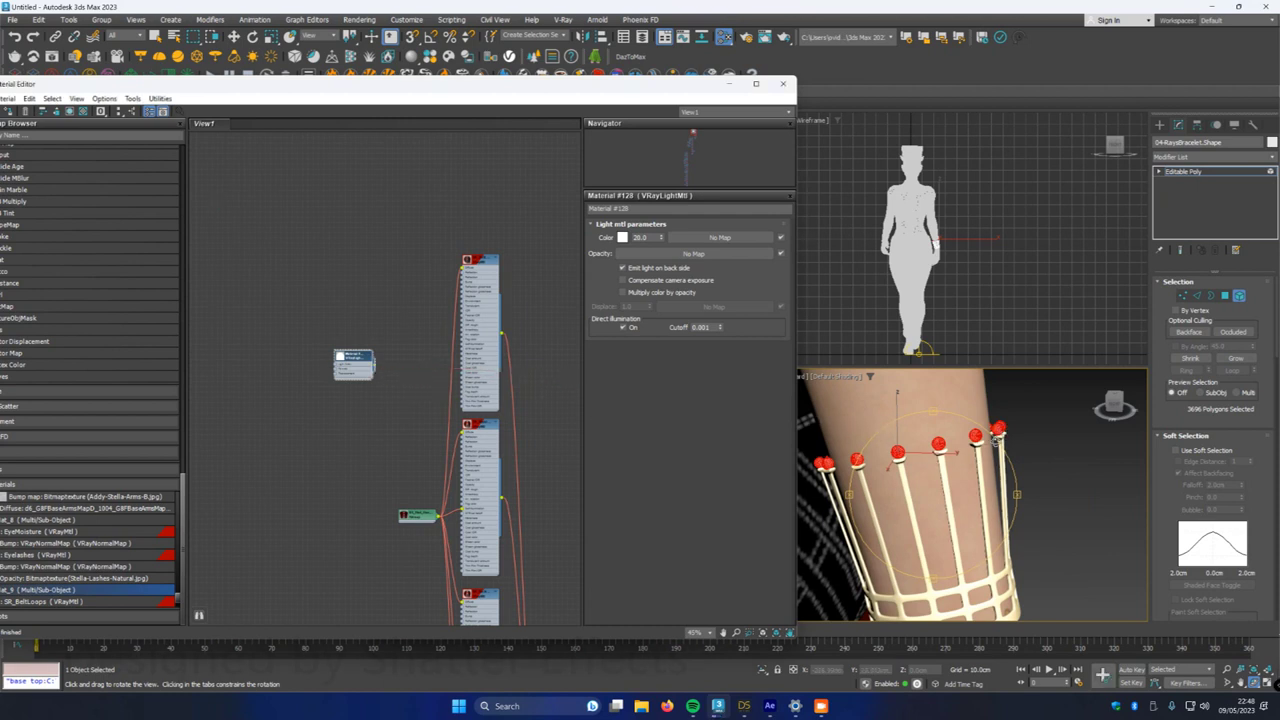
click(1238, 299)
click(1067, 496)
scroll(1068, 472, down, 6)
middle_drag(954, 470, 895, 473)
click(785, 86)
- Examine the glowing beads, gold jewellery and pants in the render from the side, front and an angled view
scroll(308, 412, up, 2)
scroll(312, 413, up, 2)
scroll(330, 416, down, 2)
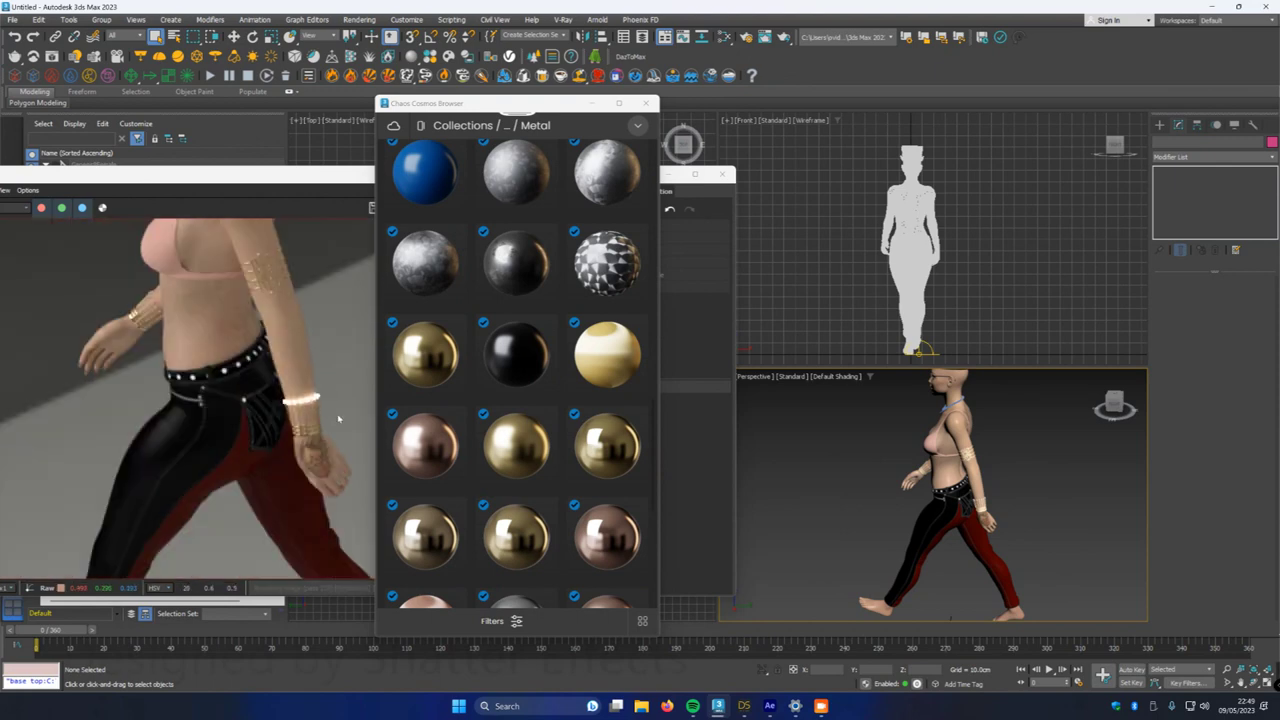
click(1253, 682)
drag(921, 501, 1010, 476)
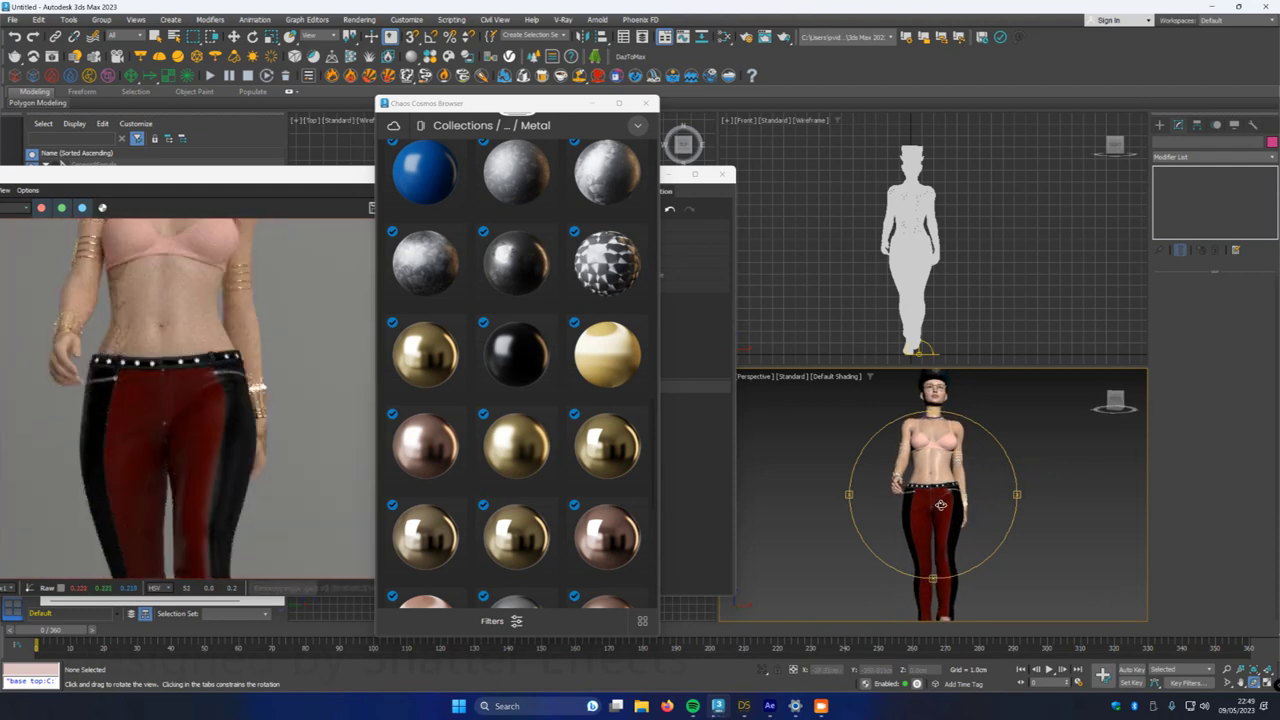
scroll(940, 500, up, 4)
scroll(996, 488, down, 4)
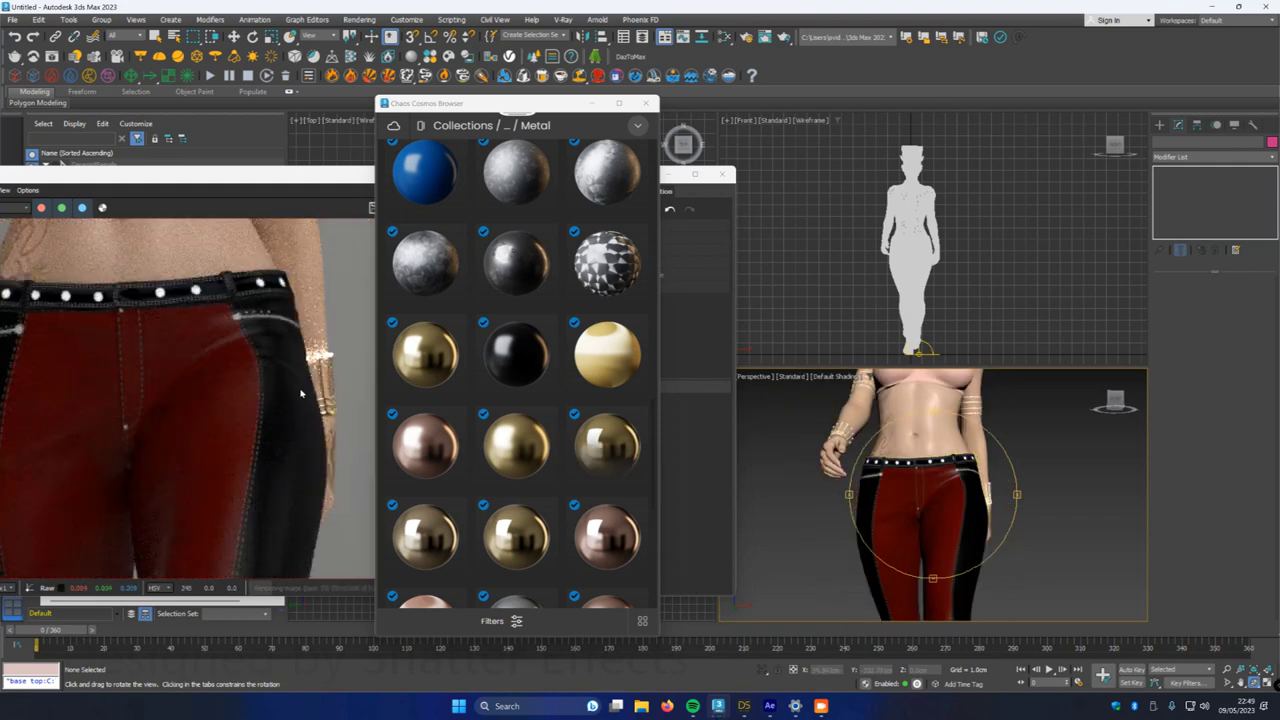
scroll(297, 390, down, 2)
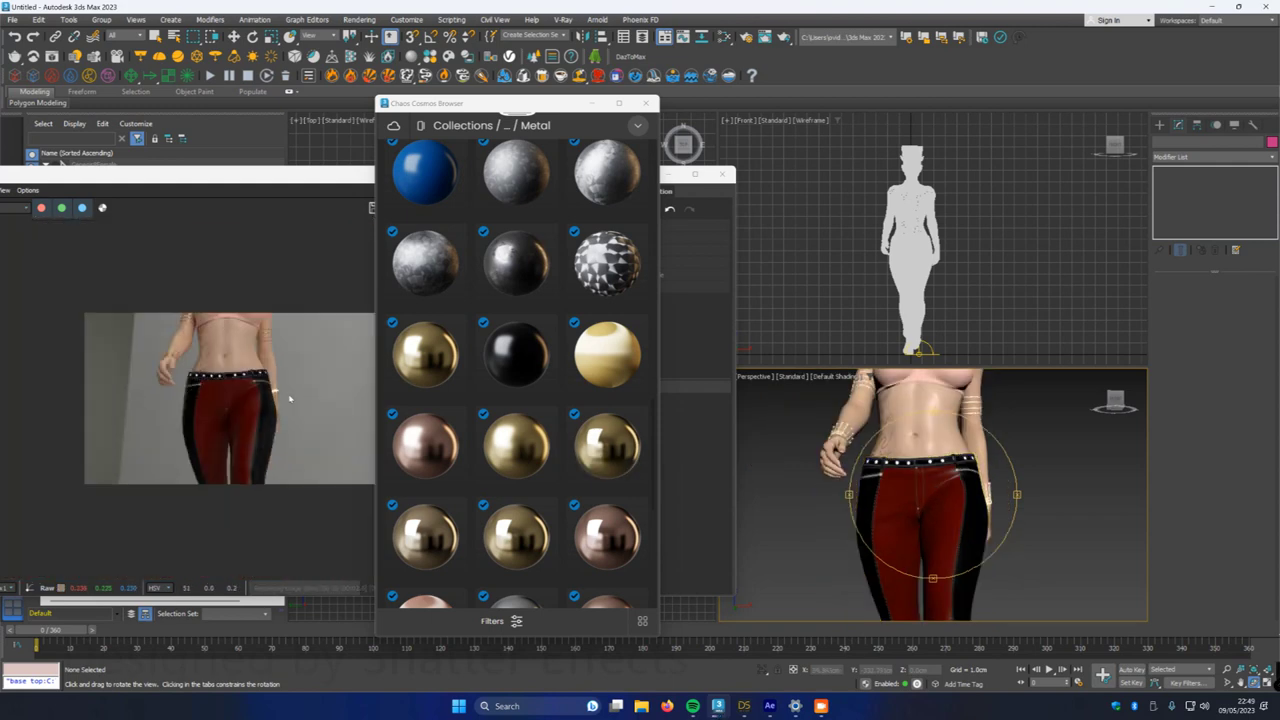
scroll(278, 401, up, 3)
drag(879, 473, 895, 487)
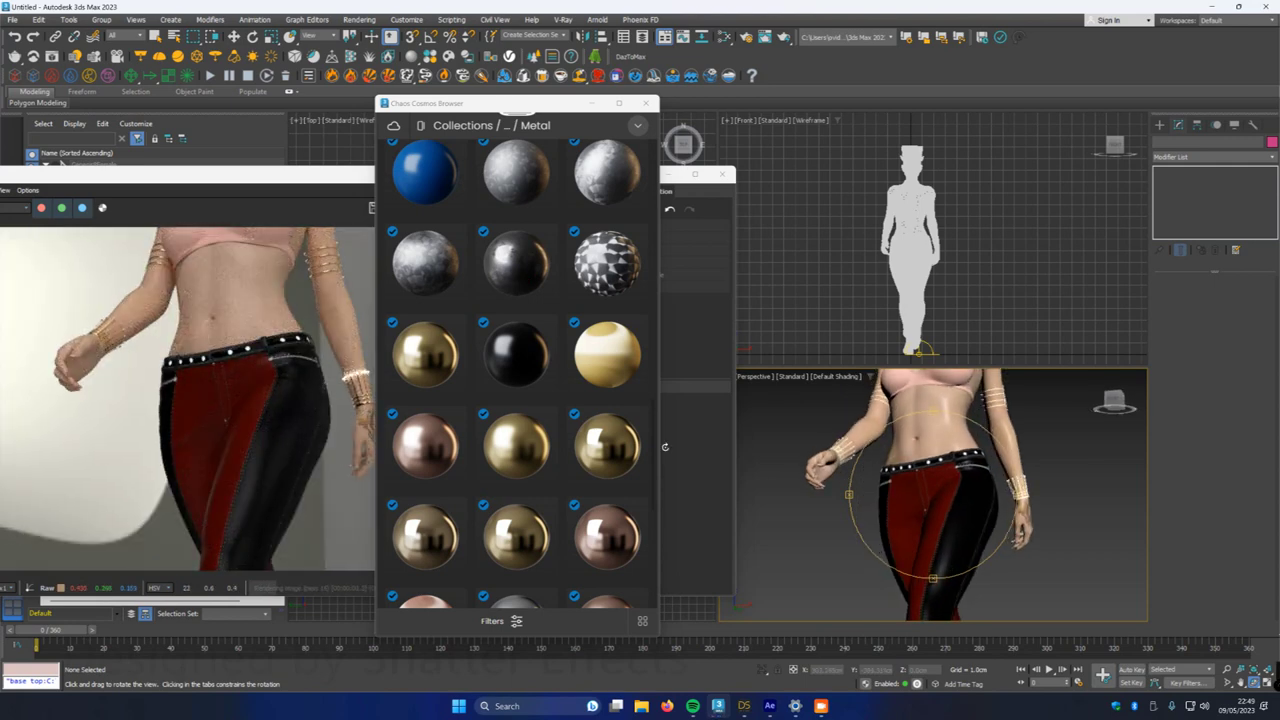
- Examine the pants and the snake necklace in the render, close up and from several front angles
scroll(347, 378, up, 3)
scroll(347, 378, down, 3)
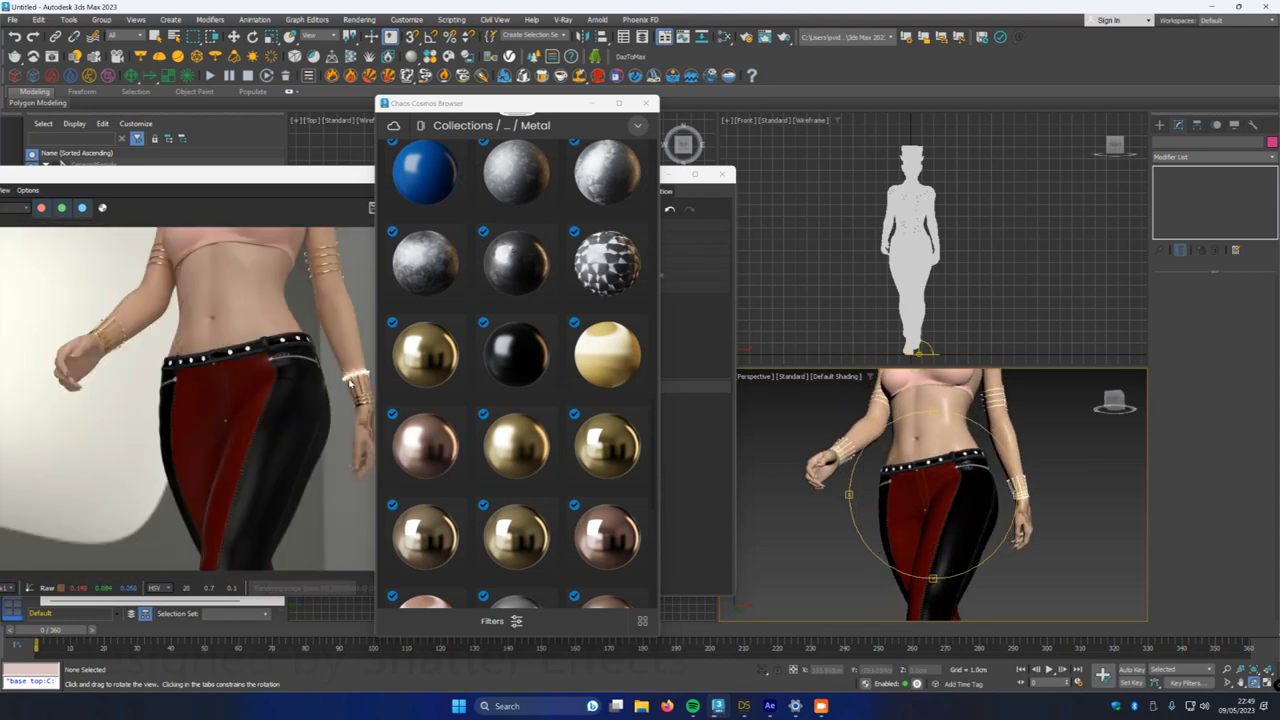
drag(946, 492, 910, 493)
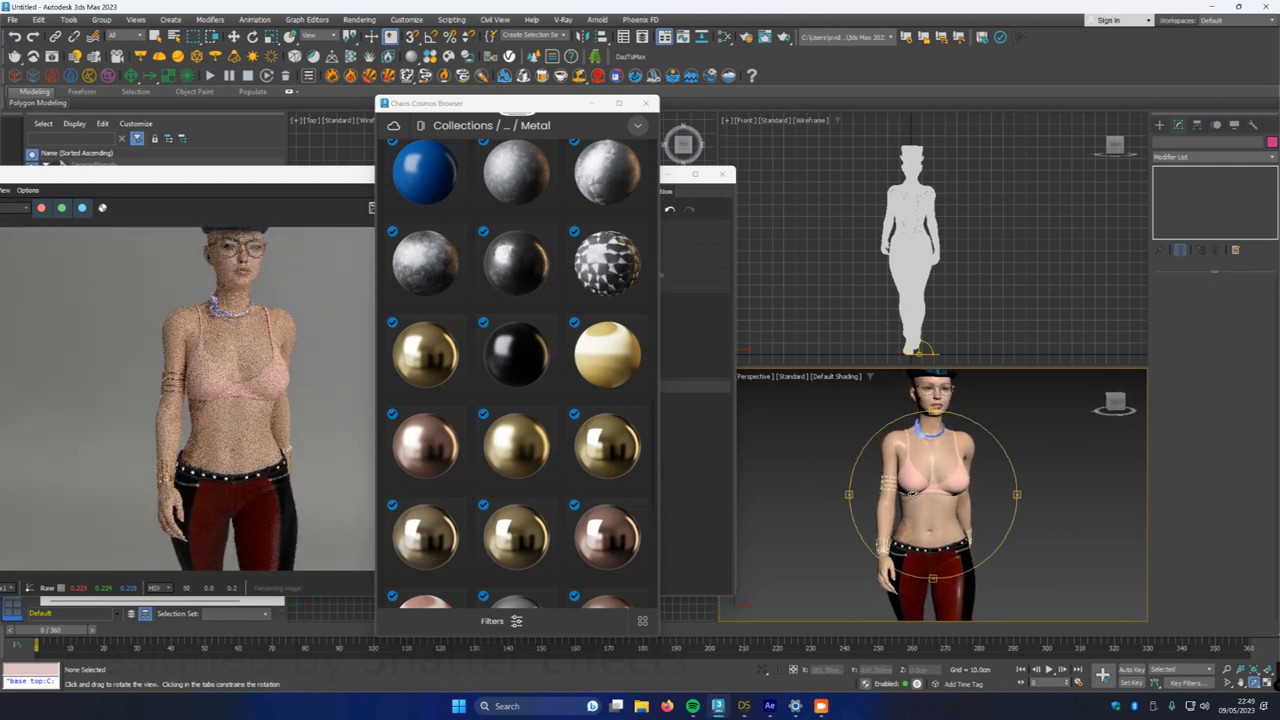
scroll(232, 317, up, 6)
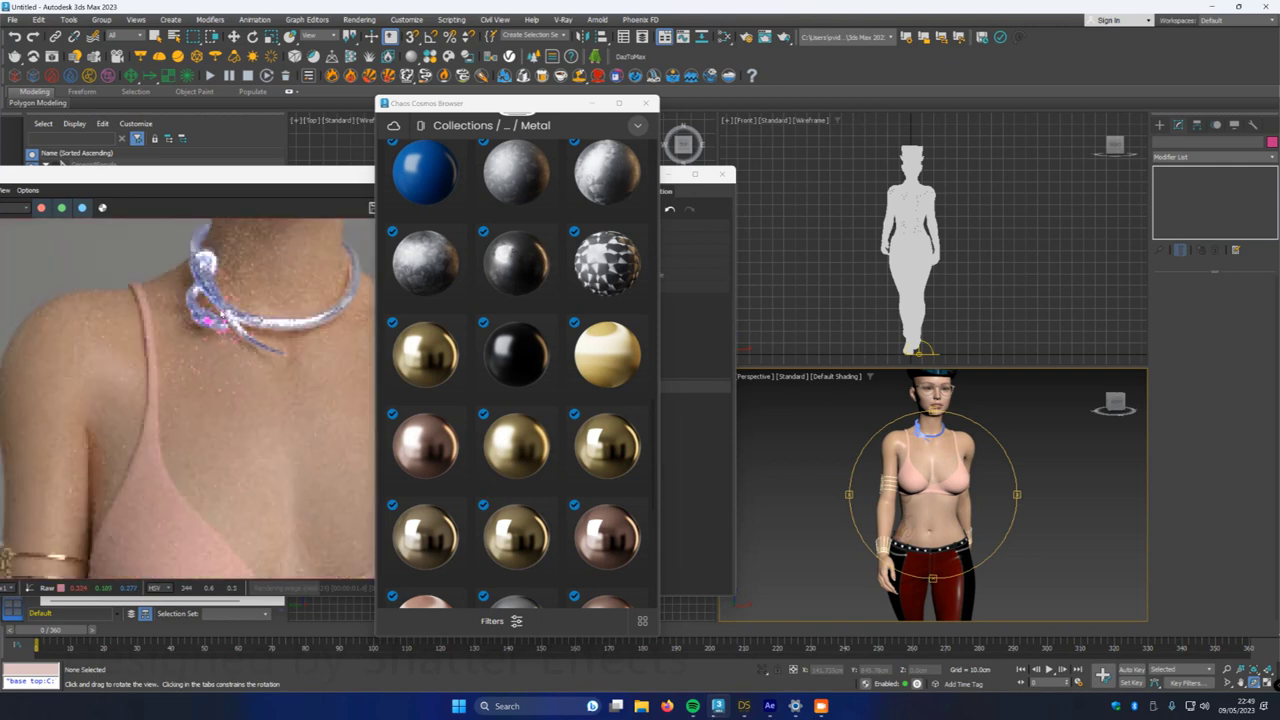
scroll(251, 321, down, 4)
scroll(920, 435, up, 5)
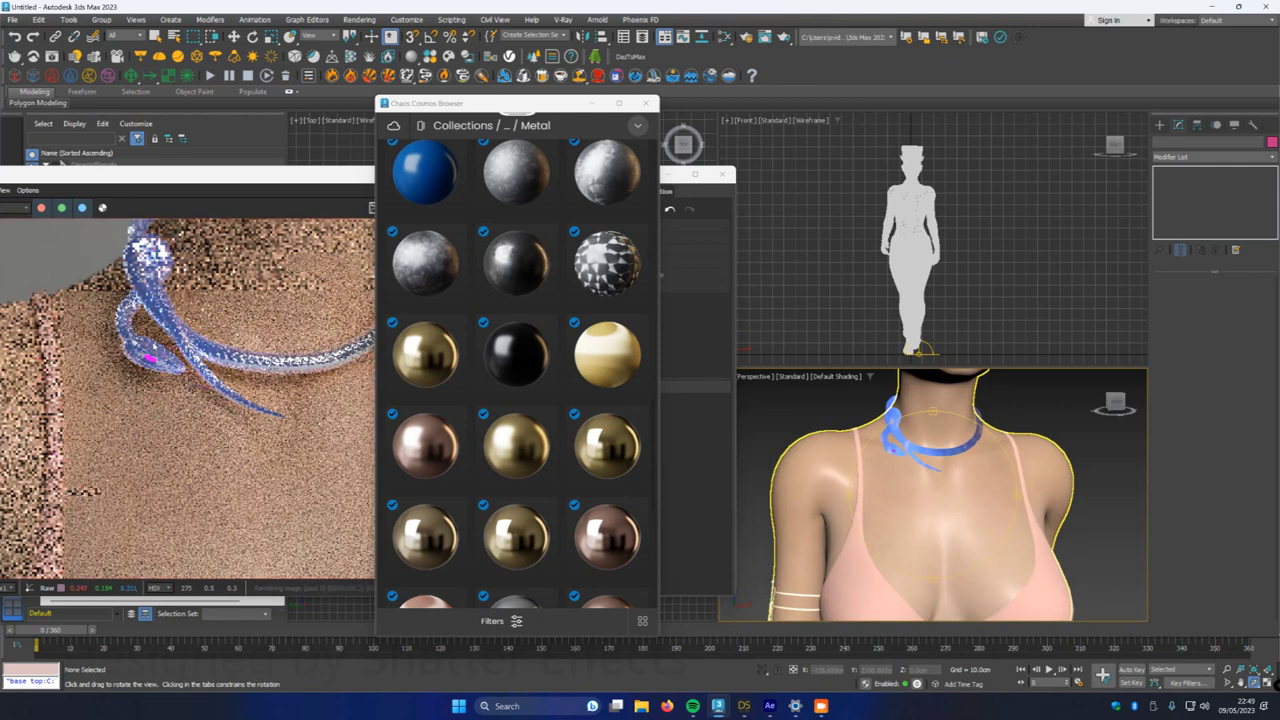
scroll(228, 372, down, 4)
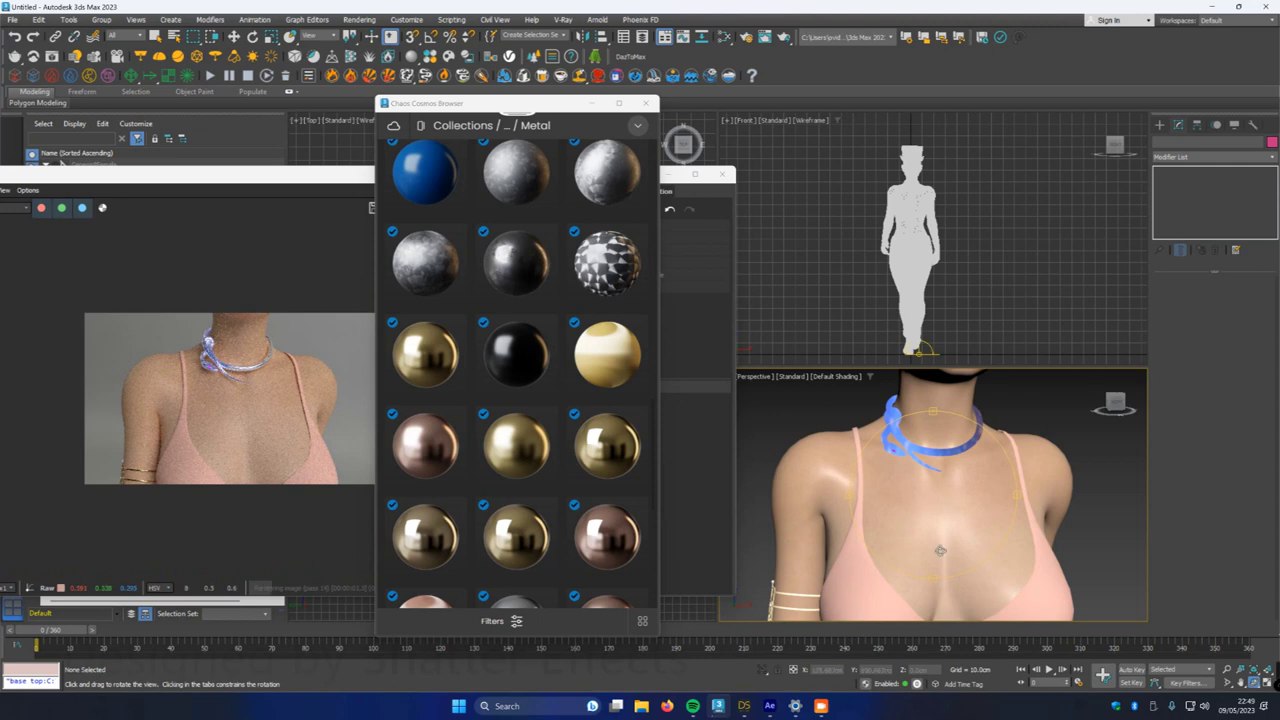
drag(947, 549, 931, 551)
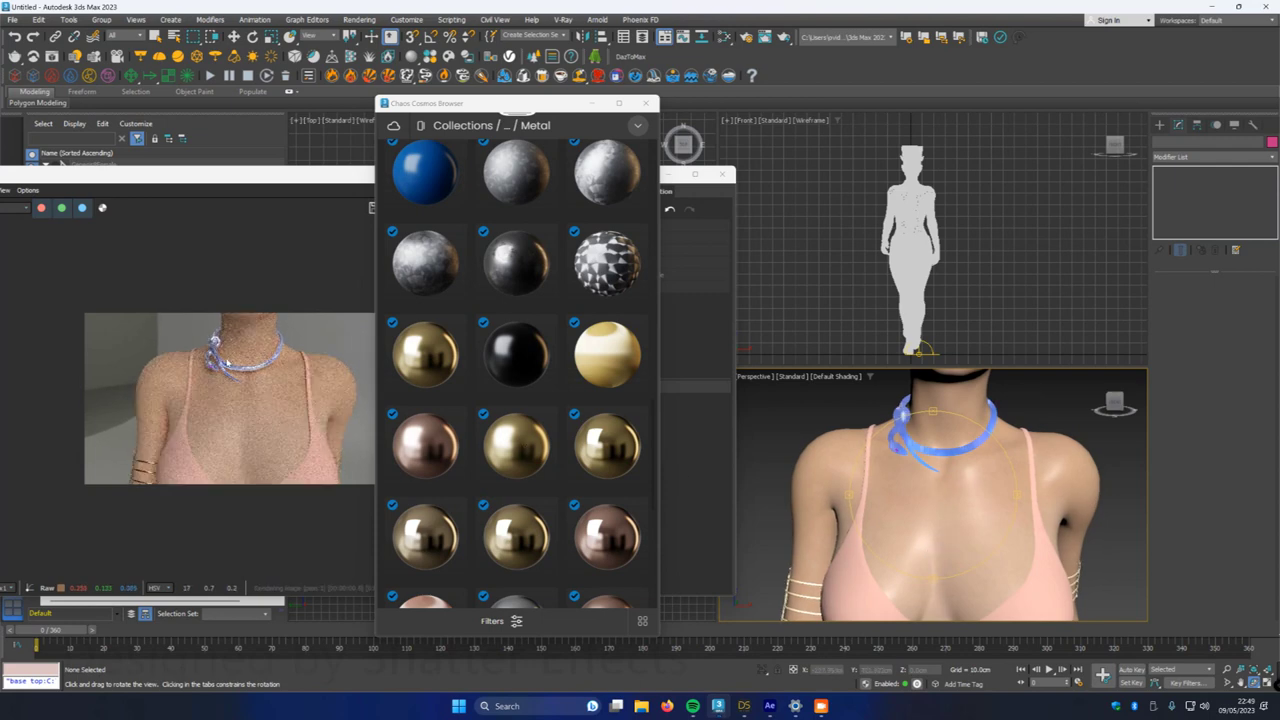
scroll(228, 363, up, 4)
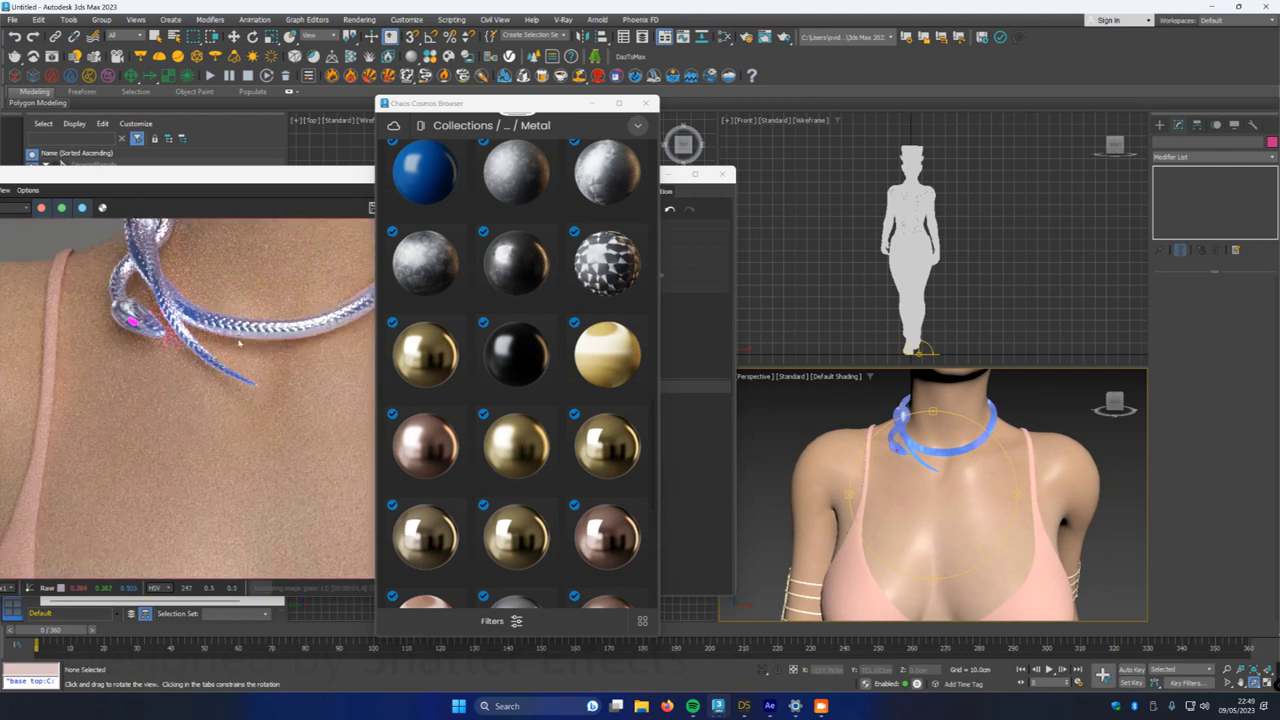
scroll(239, 343, down, 5)
drag(963, 512, 788, 583)
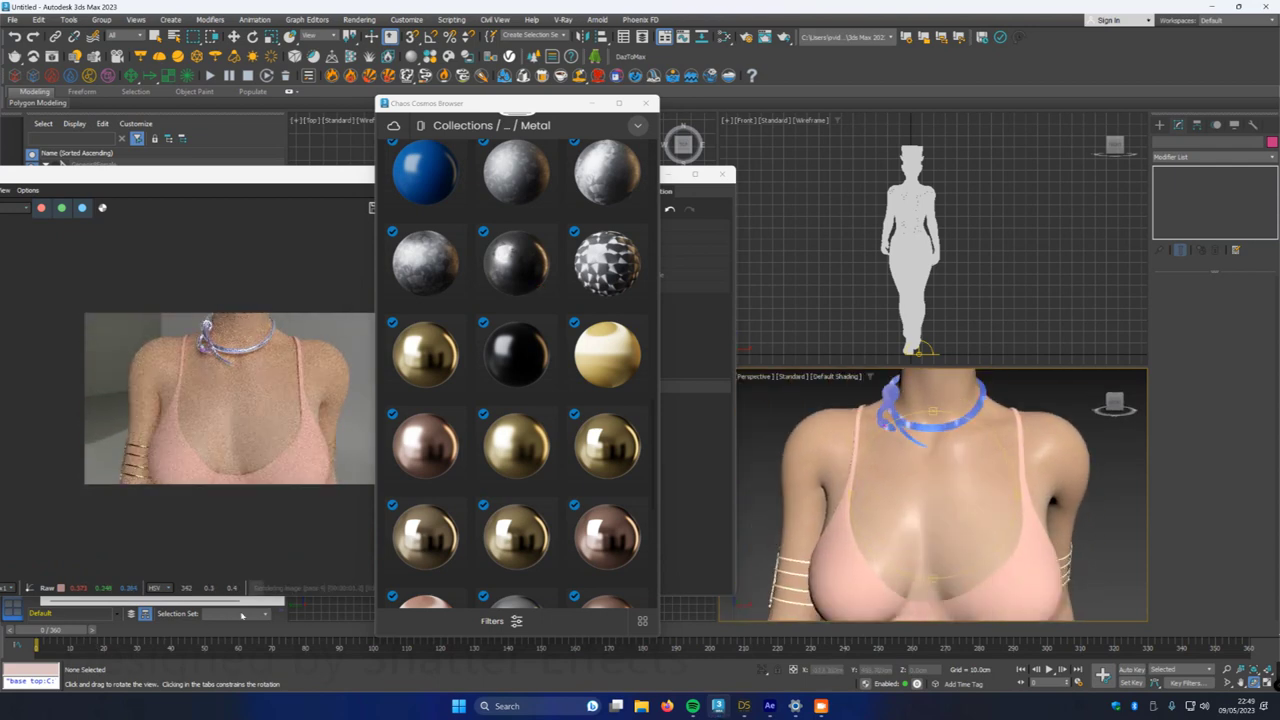
- Close the Chaos Cosmos Browser, play and stop the walk animation, and inspect the upper body in the render
click(645, 103)
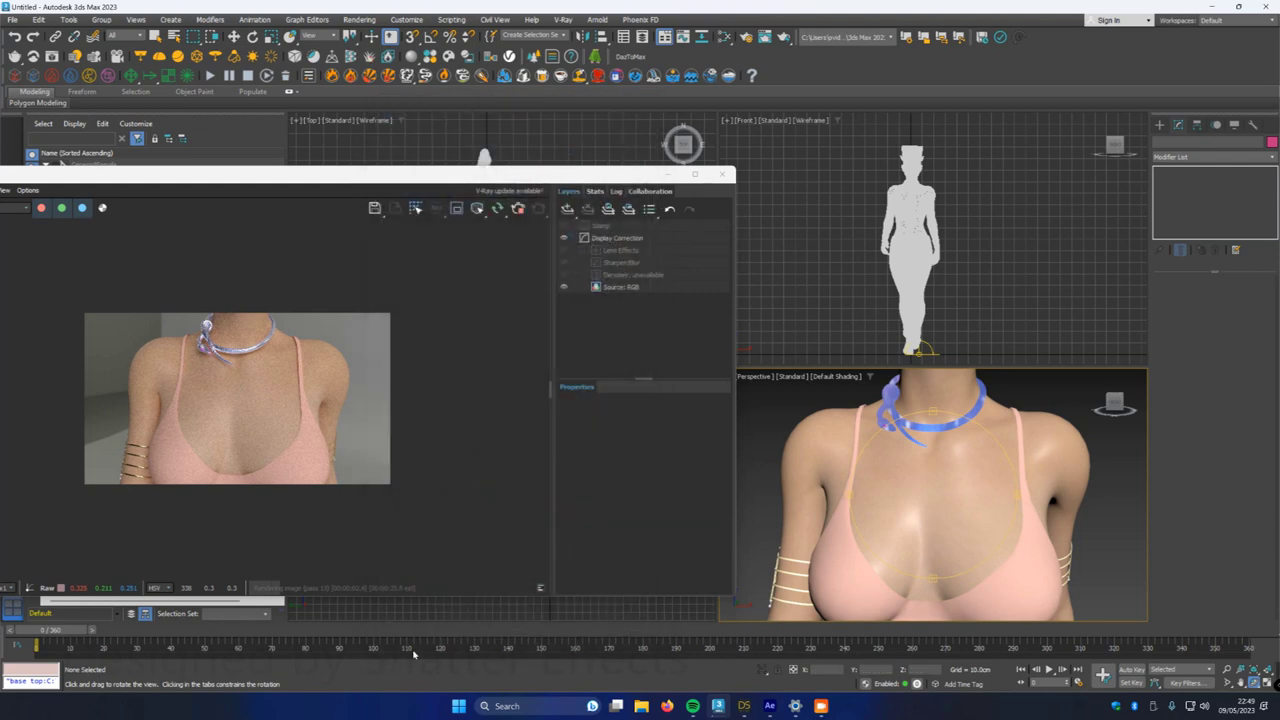
click(1049, 670)
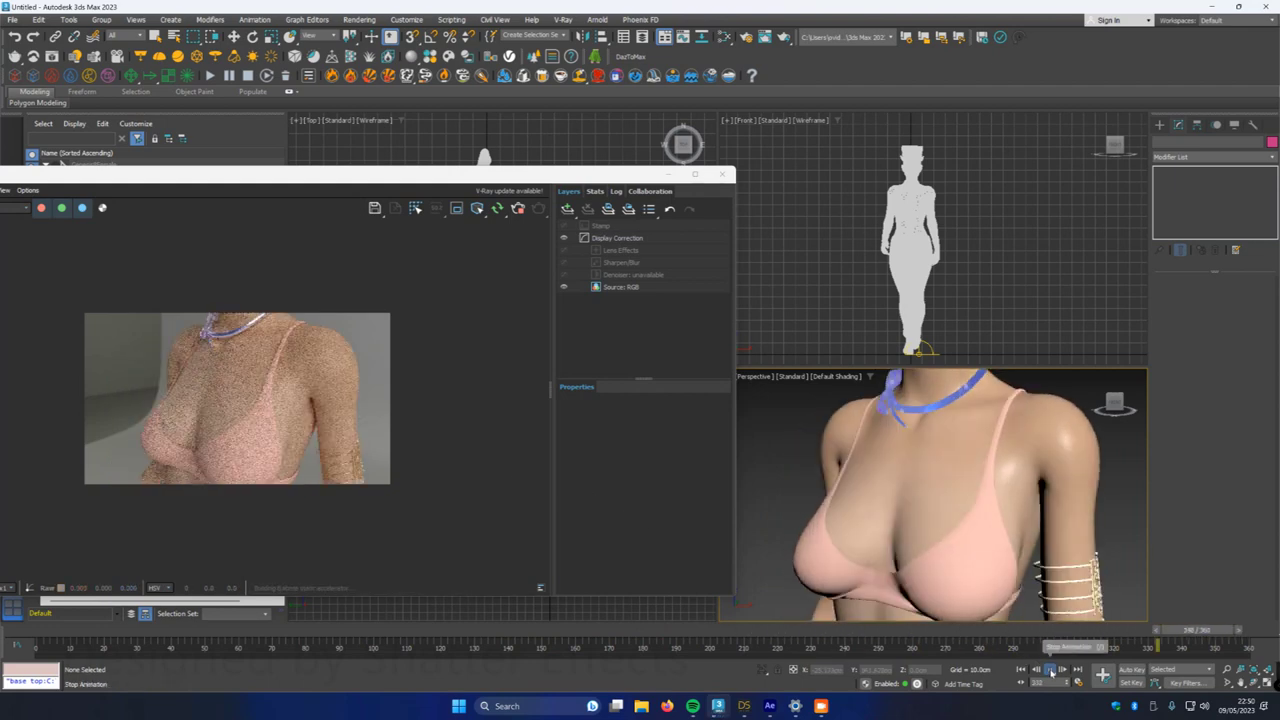
click(1051, 671)
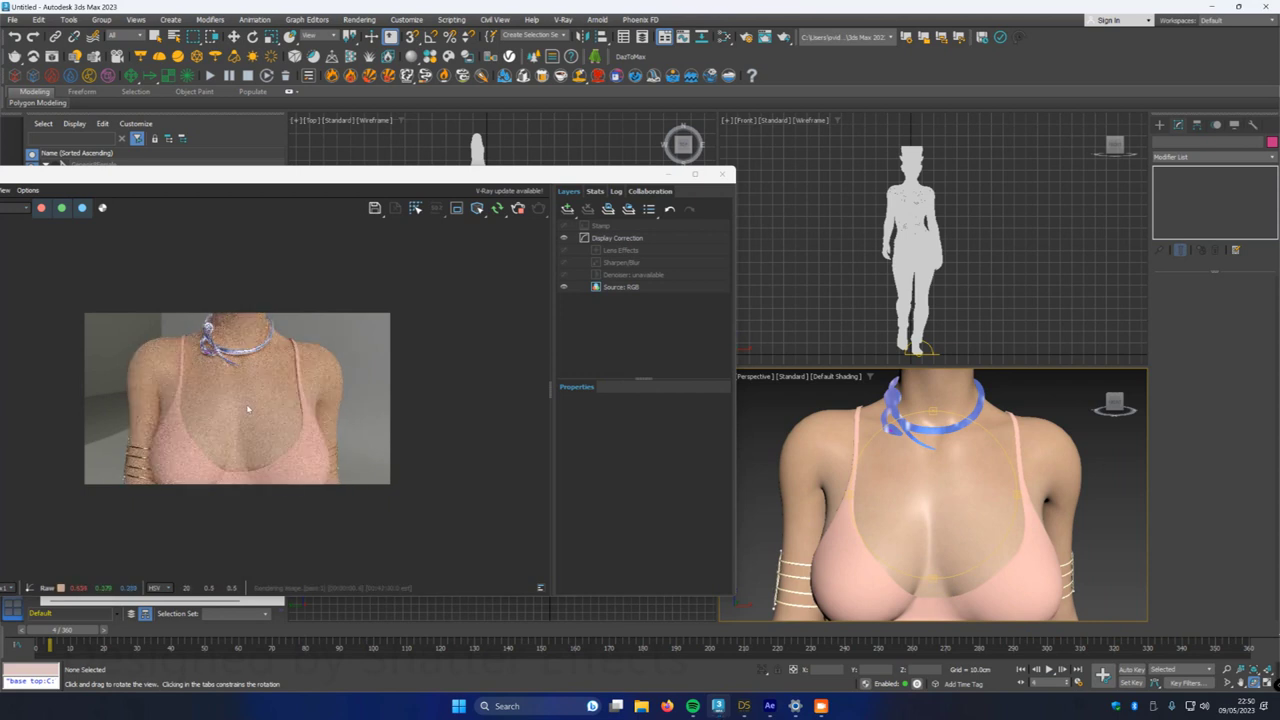
scroll(240, 395, down, 1)
scroll(240, 380, up, 3)
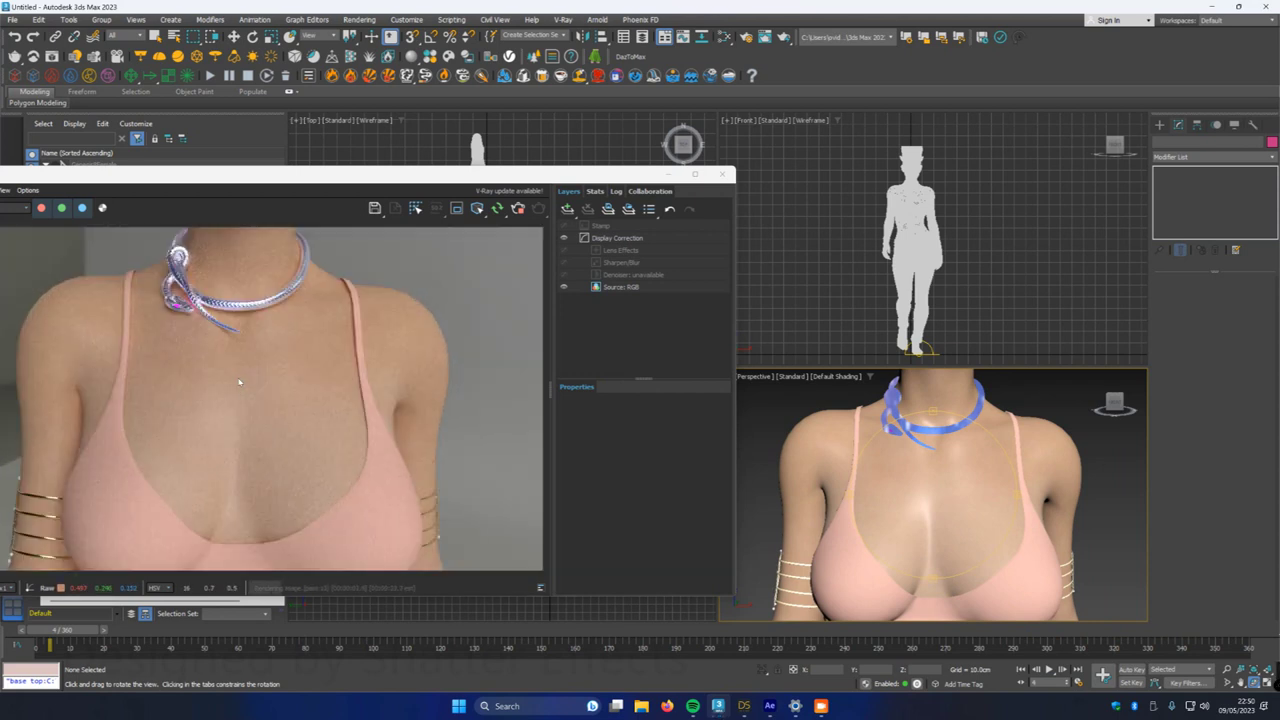
scroll(239, 381, up, 1)
scroll(242, 386, down, 4)
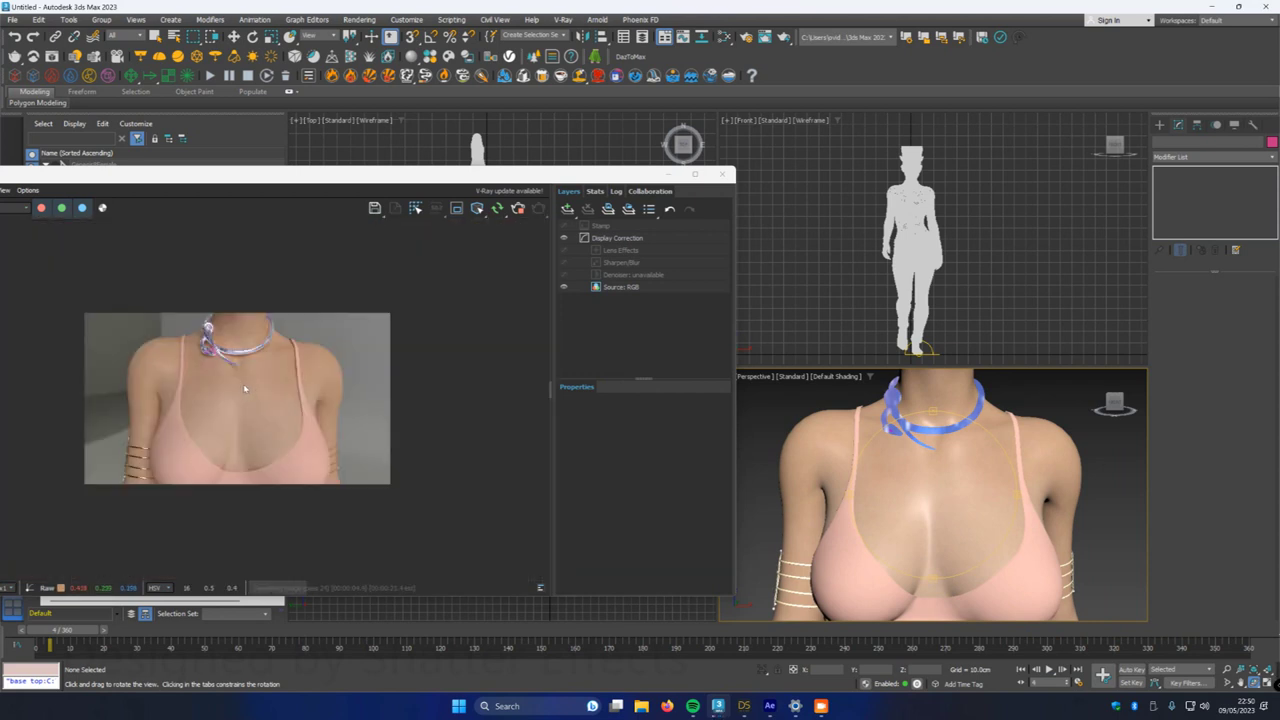
scroll(245, 390, up, 4)
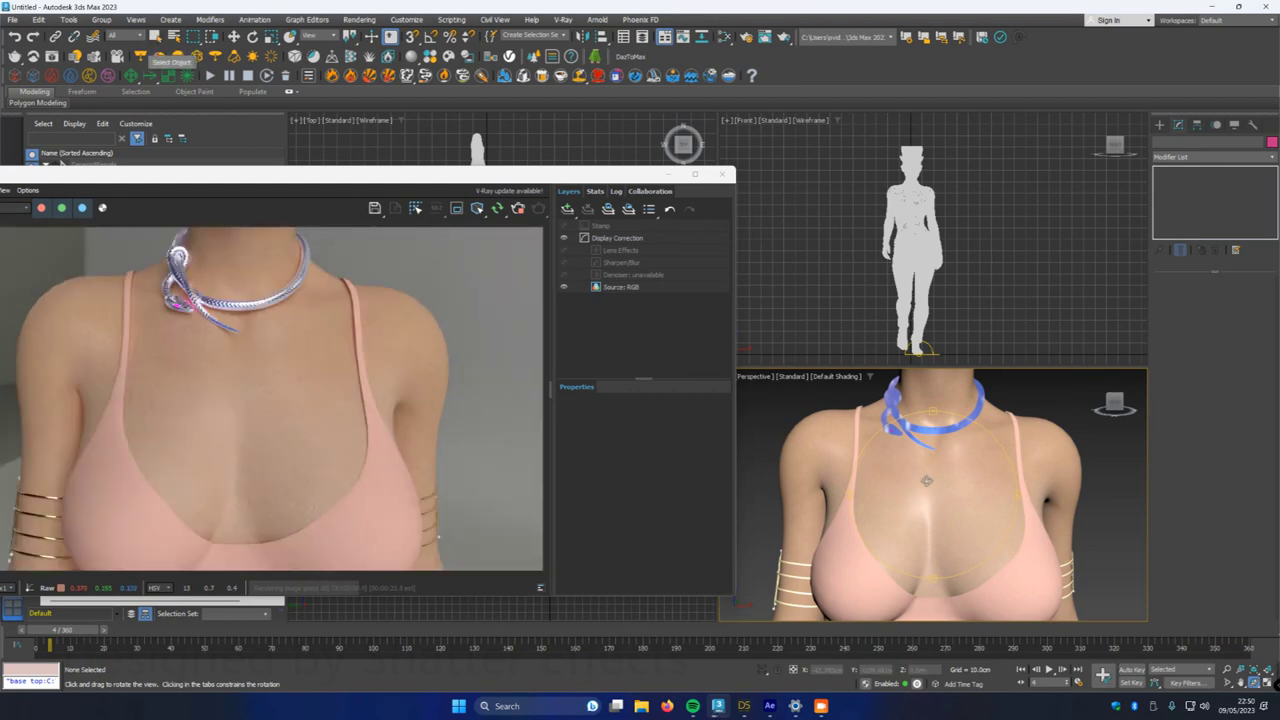
- Select the hat and, at element level, select the upper gear closest to the braided ornament
scroll(927, 481, down, 4)
middle_drag(932, 480, 926, 524)
drag(926, 524, 868, 527)
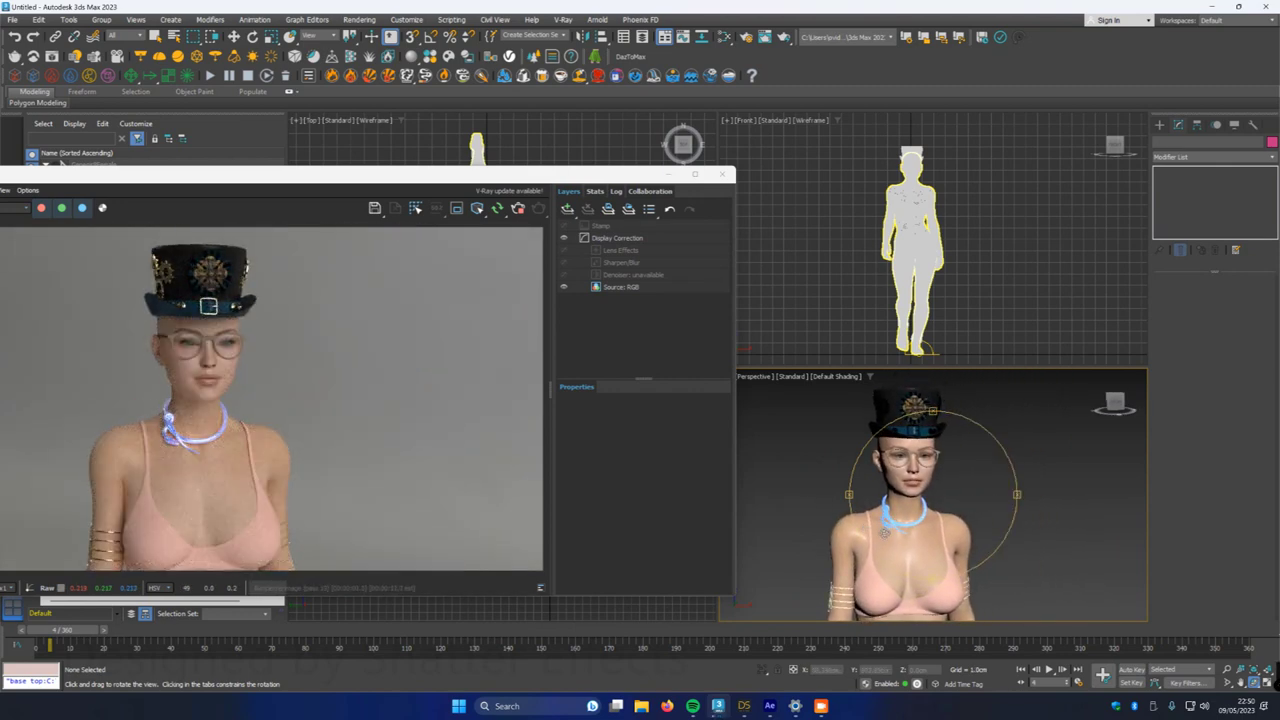
drag(882, 537, 877, 503)
middle_drag(877, 503, 875, 548)
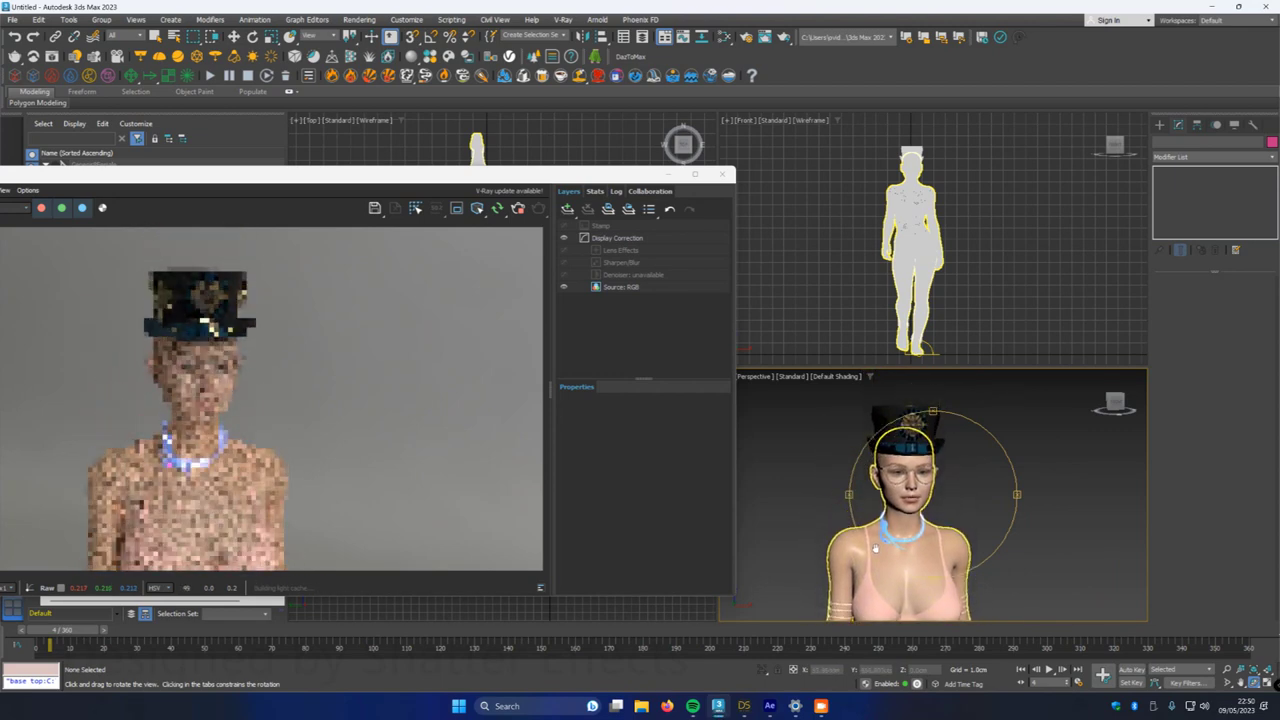
drag(881, 540, 754, 600)
scroll(909, 438, up, 5)
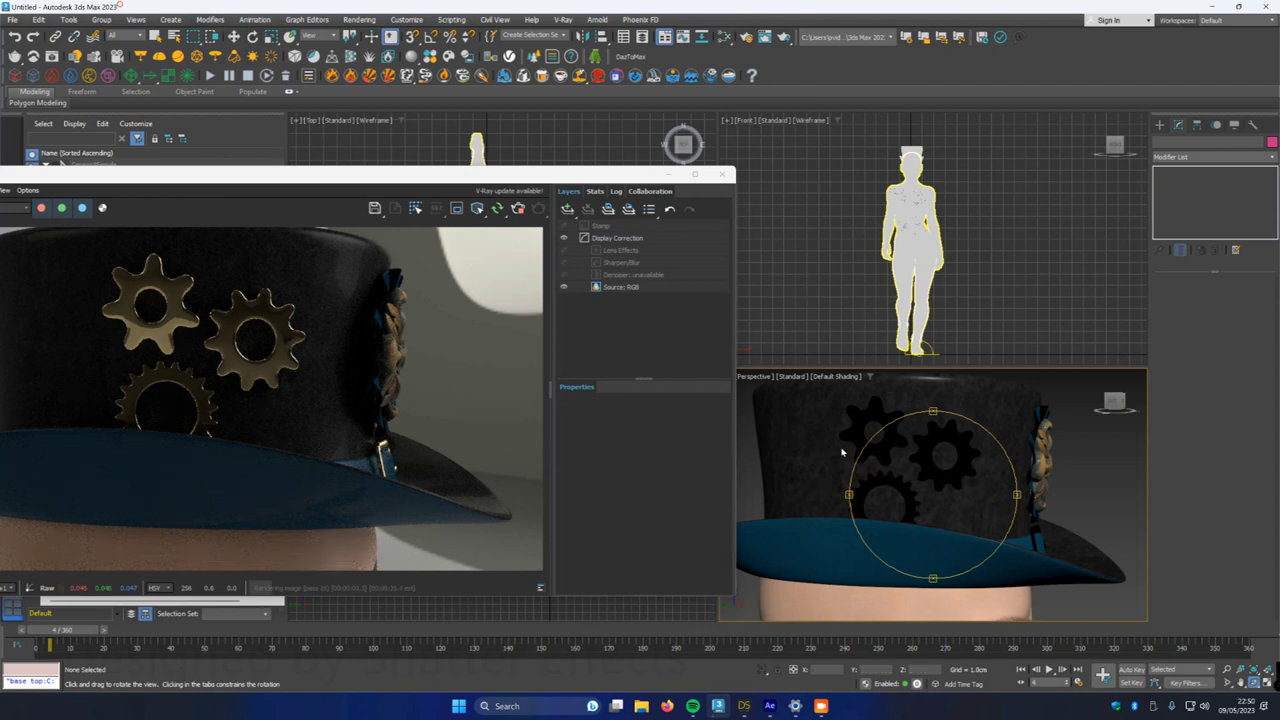
key(q)
click(924, 458)
click(1009, 467)
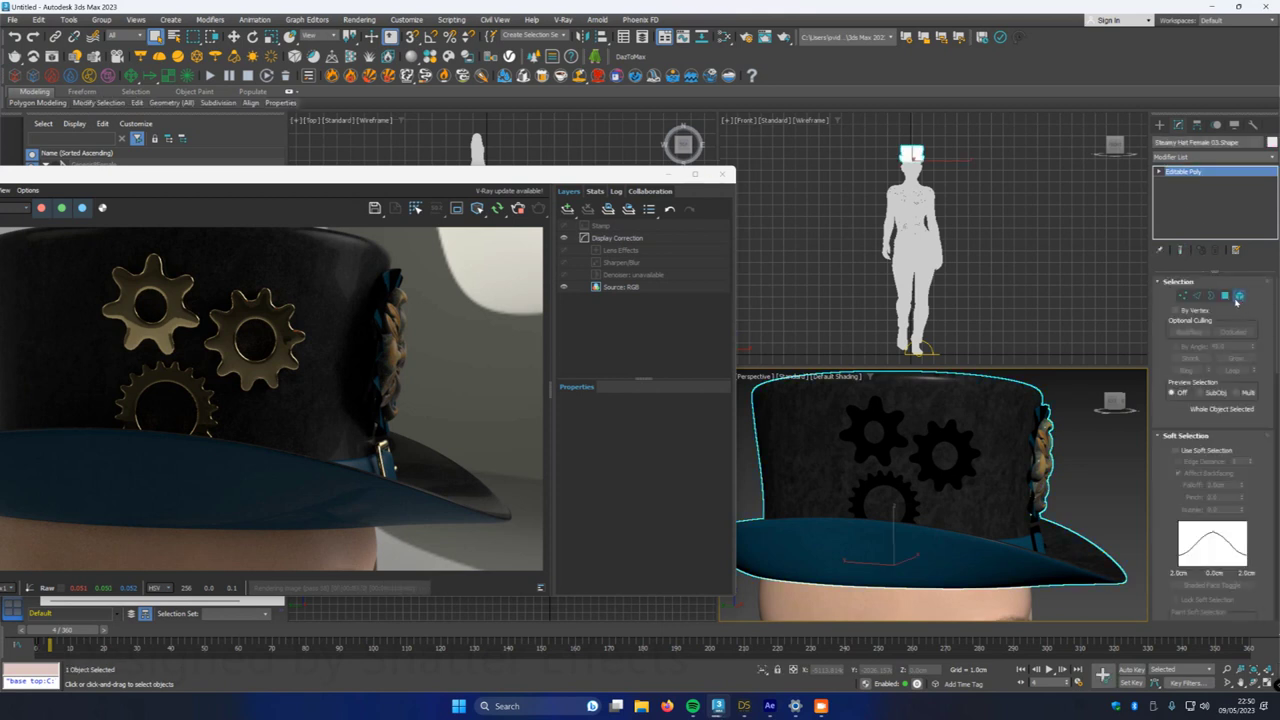
click(1239, 296)
click(926, 443)
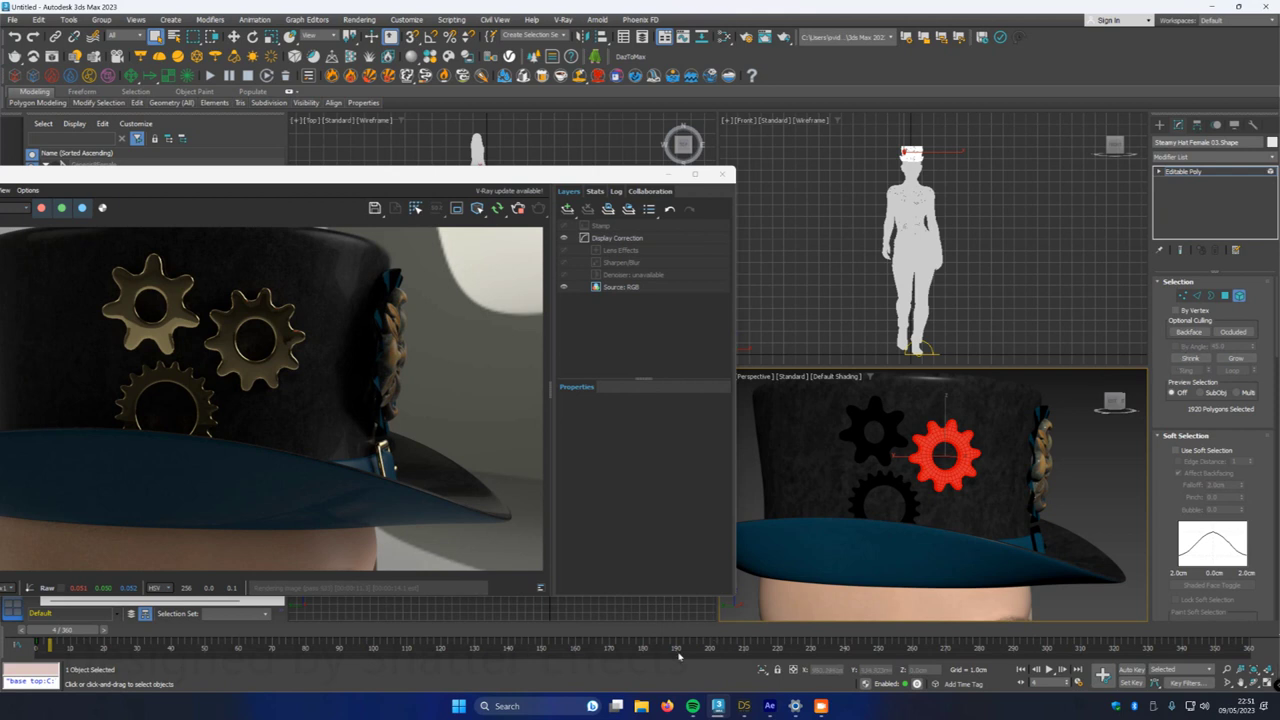
- Turn on Auto Key and move the animation to frame 16
click(1132, 669)
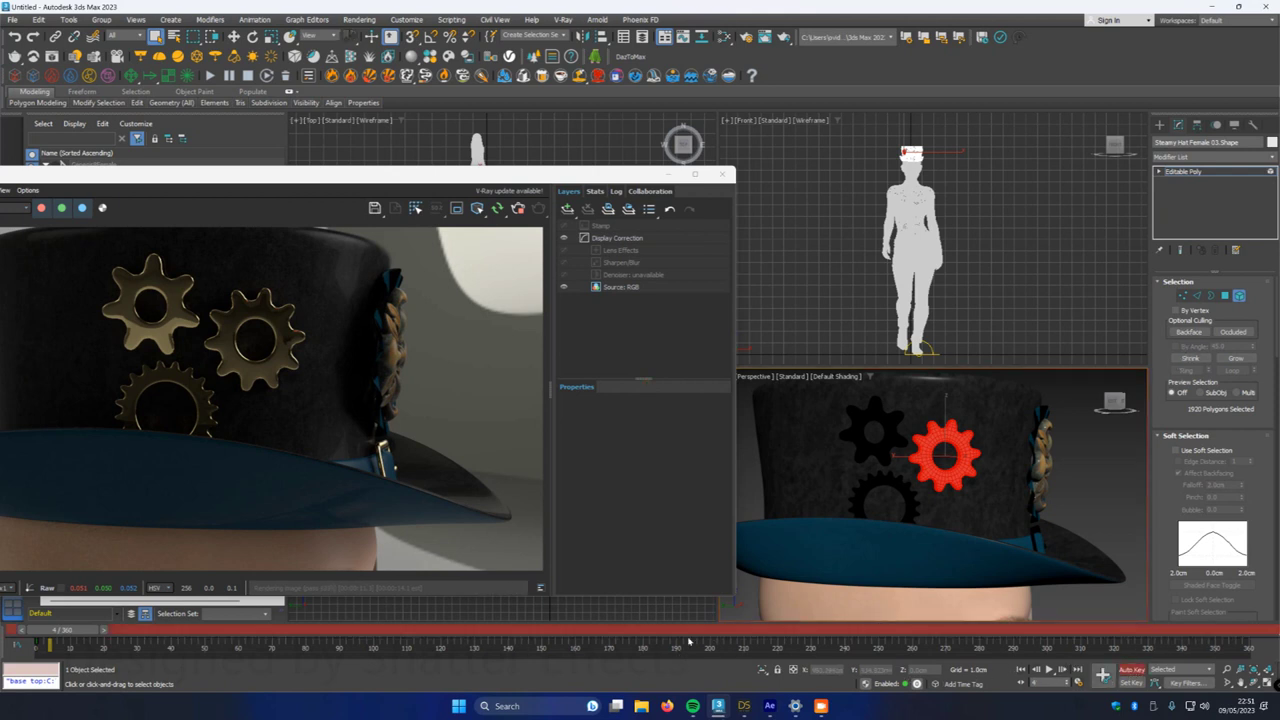
drag(68, 634, 143, 637)
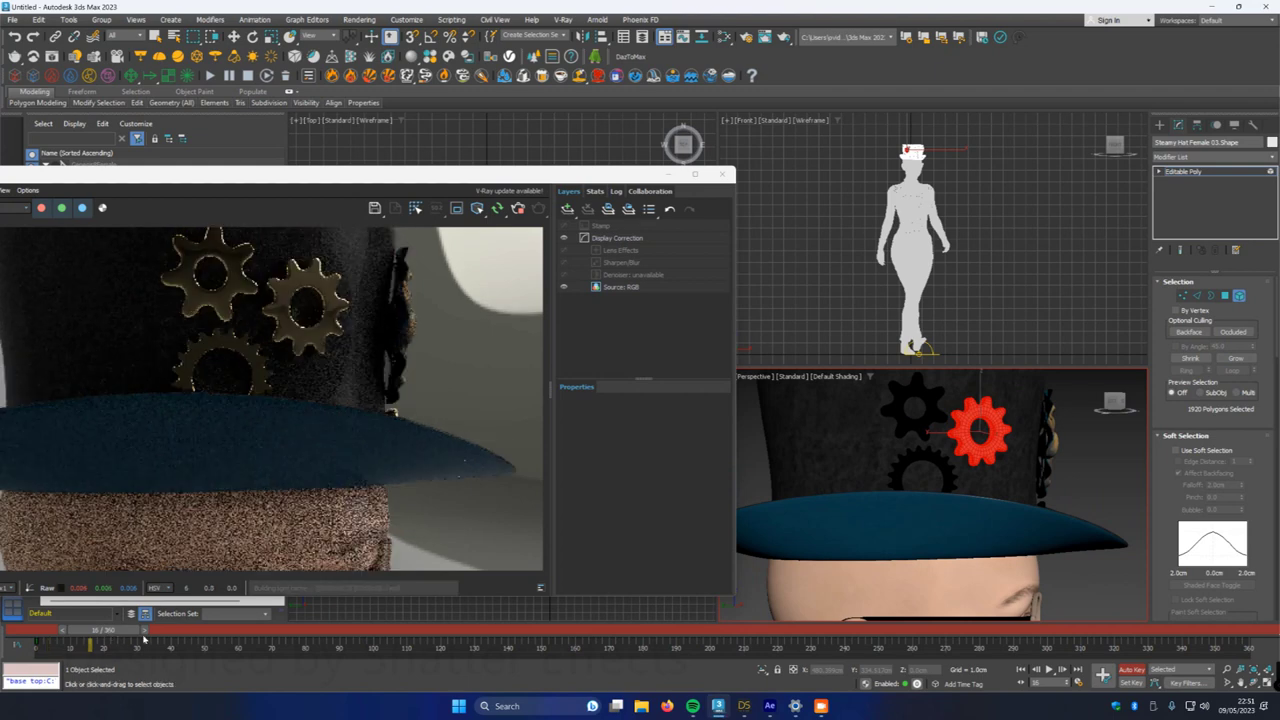
mouse_move(1253, 689)
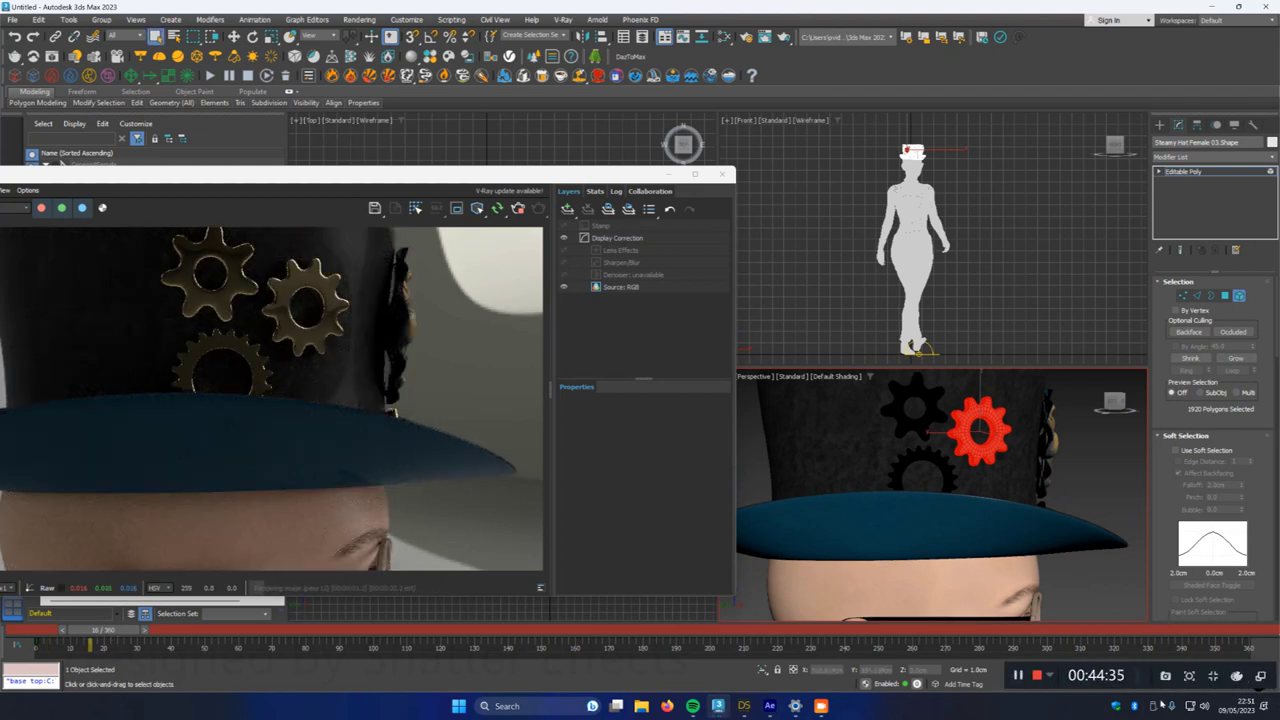
click(1022, 709)
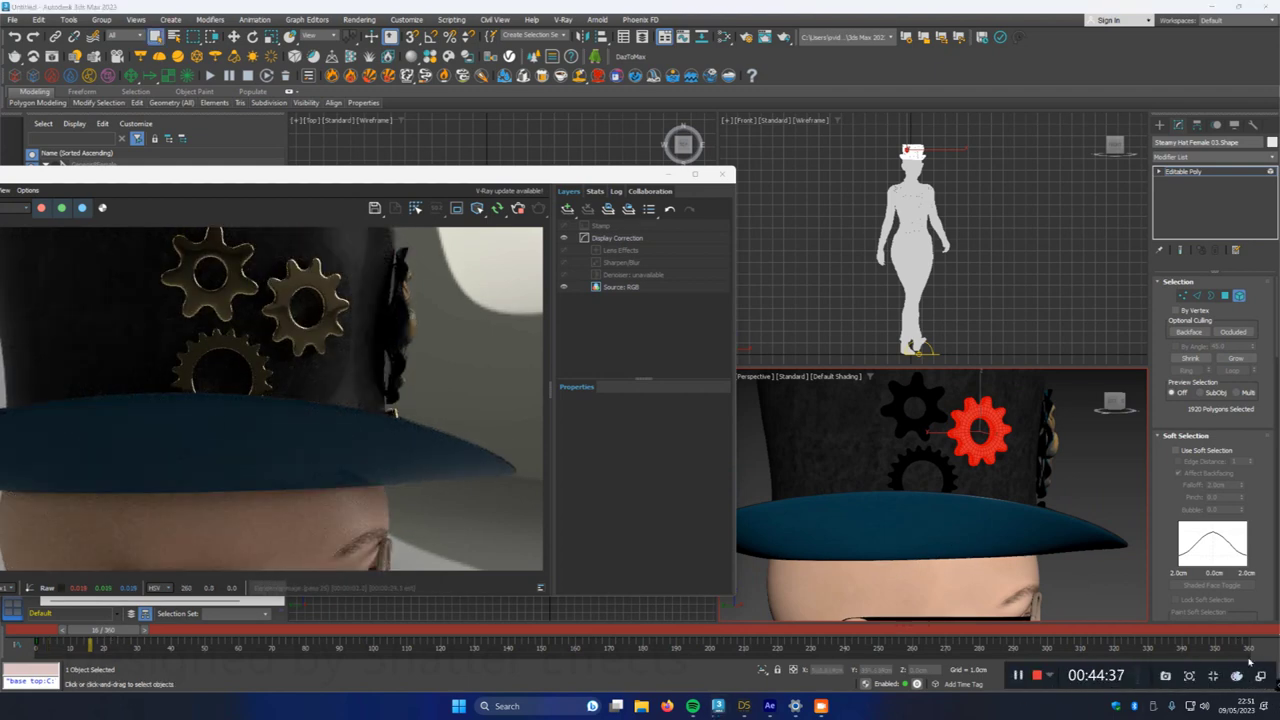
click(1262, 678)
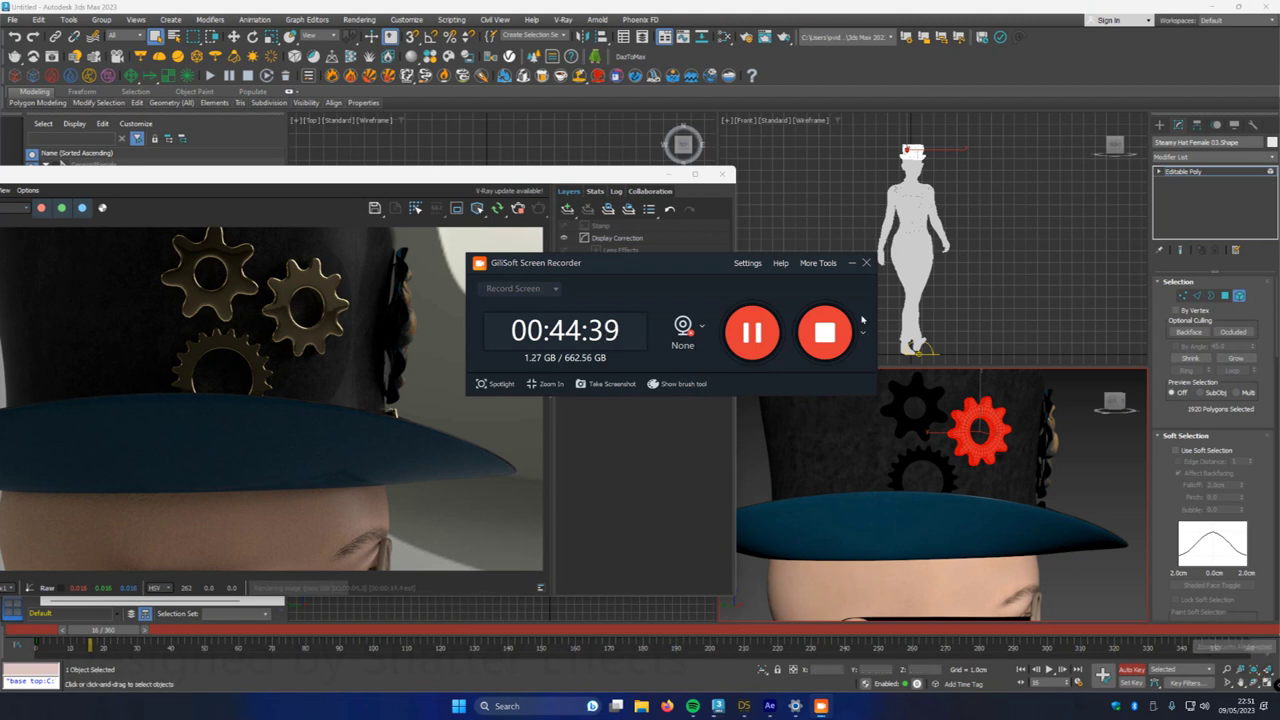
click(851, 265)
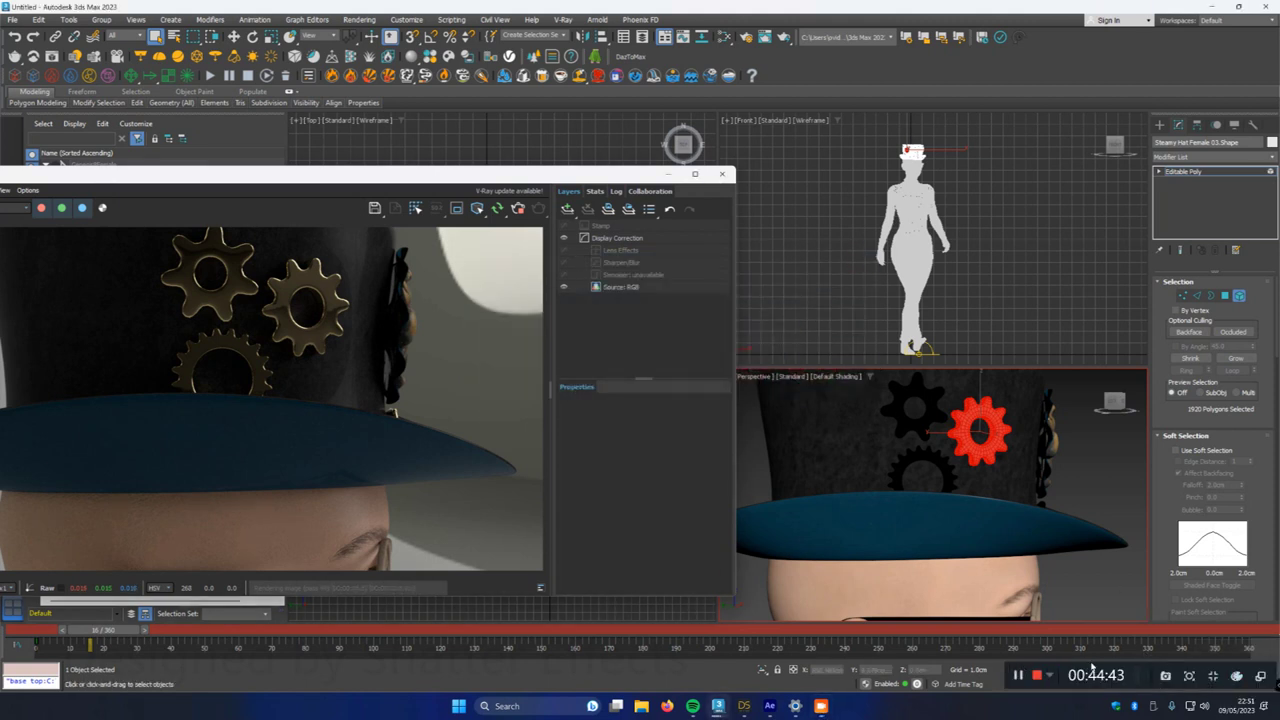
click(1092, 709)
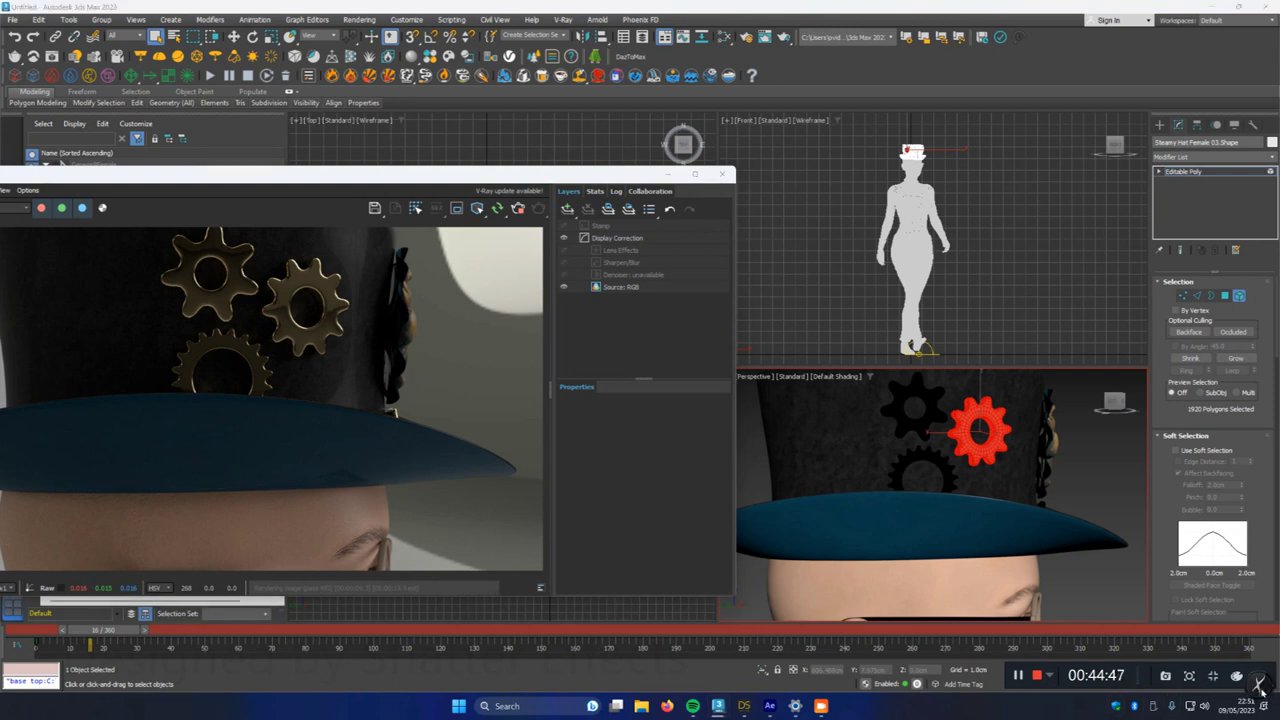
click(1258, 681)
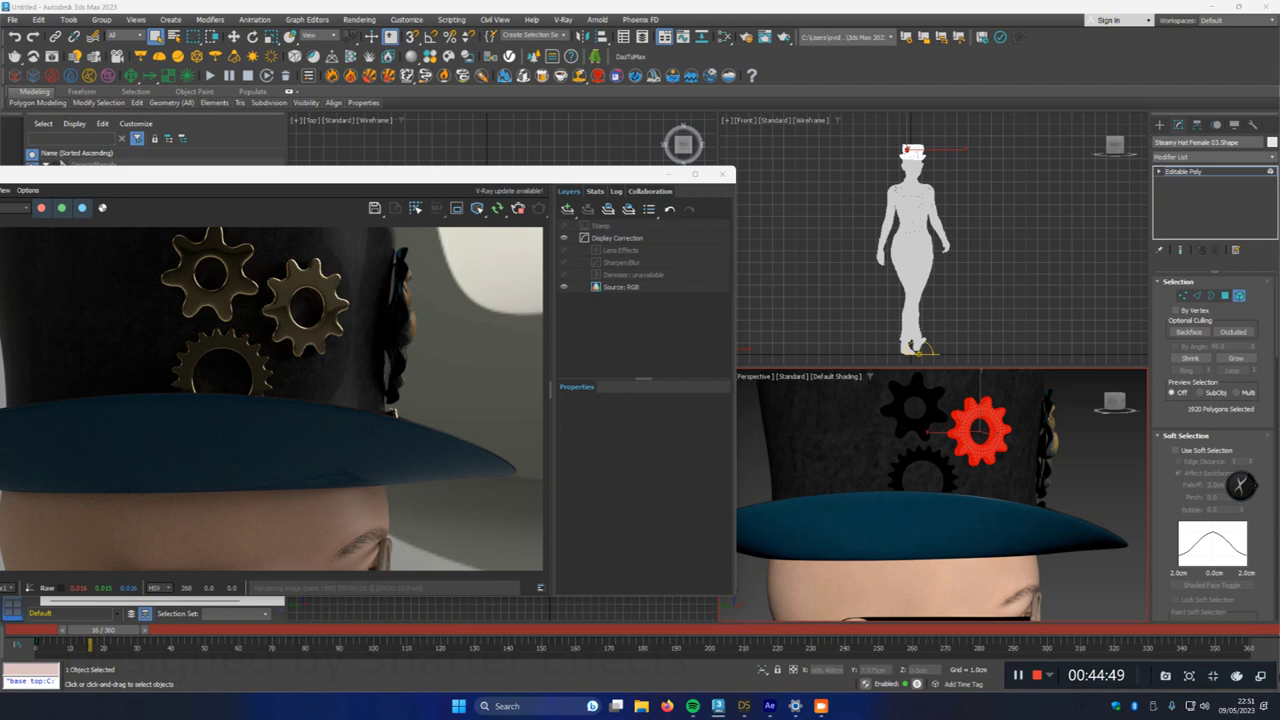
drag(1020, 675, 1097, 586)
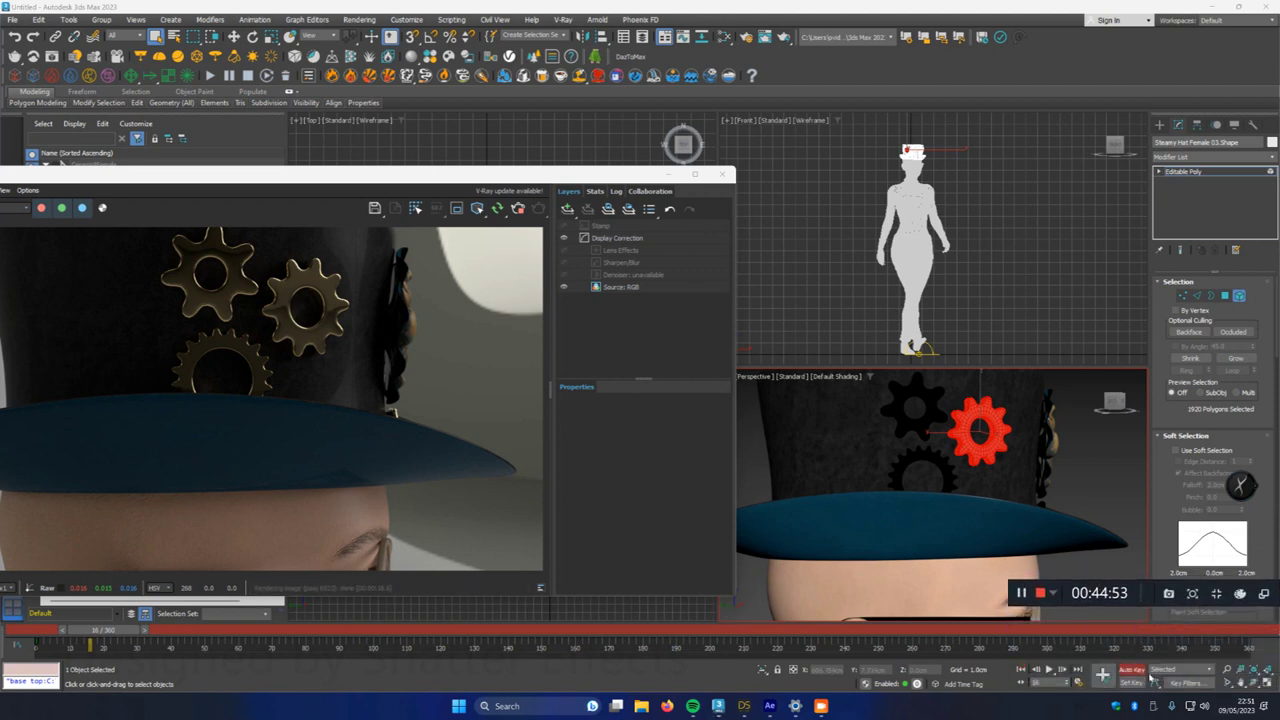
click(1054, 595)
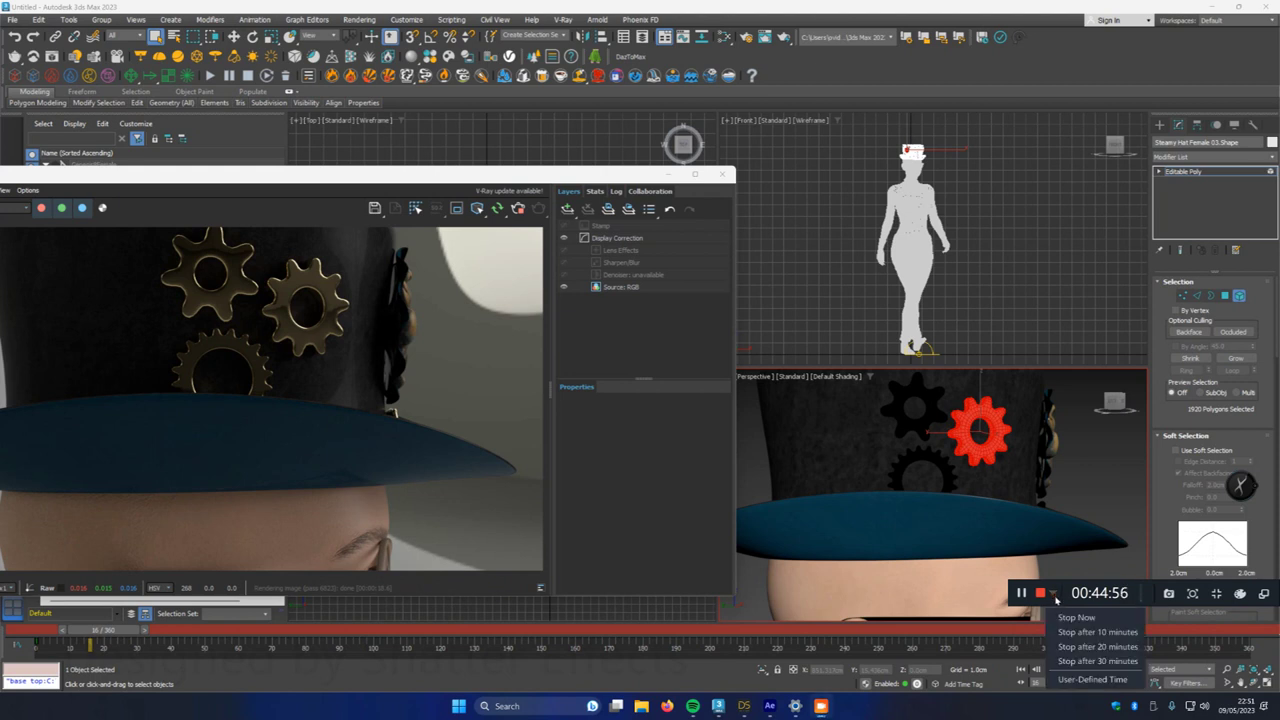
click(1057, 717)
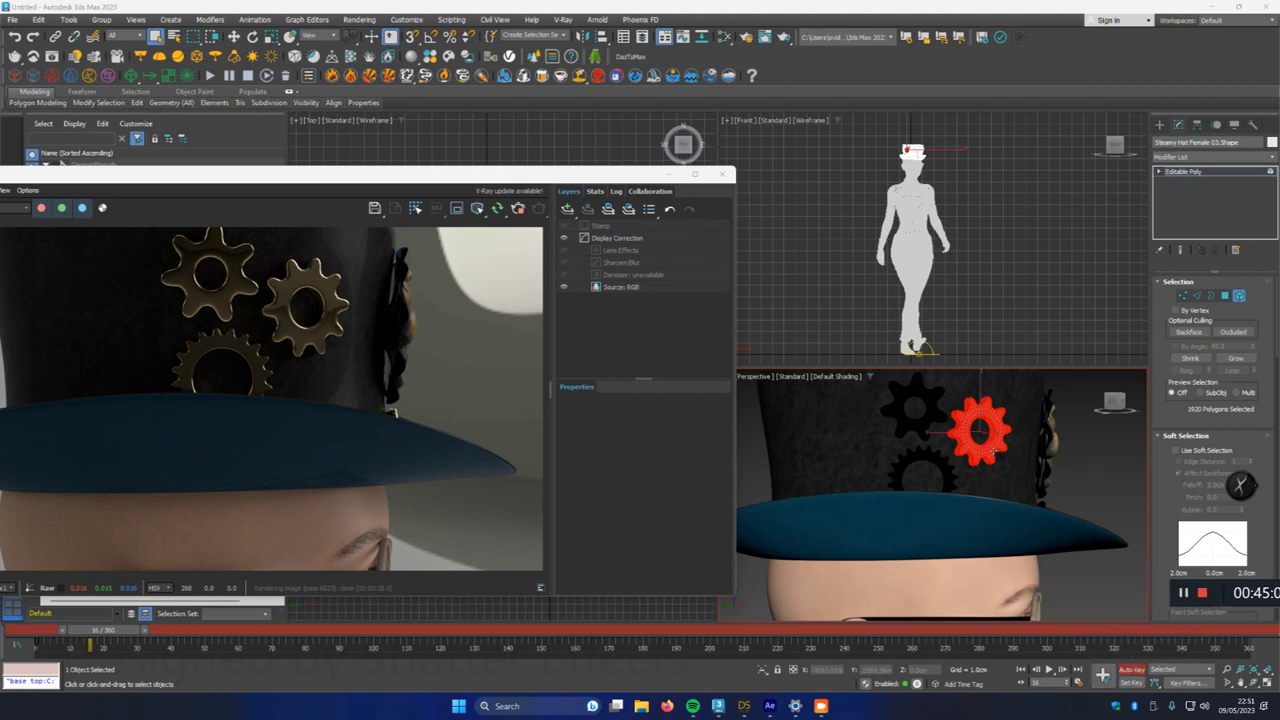
- Rotate the selected hat gear around its centre at frame 16 with Auto Key on
right_click(990, 448)
click(1005, 468)
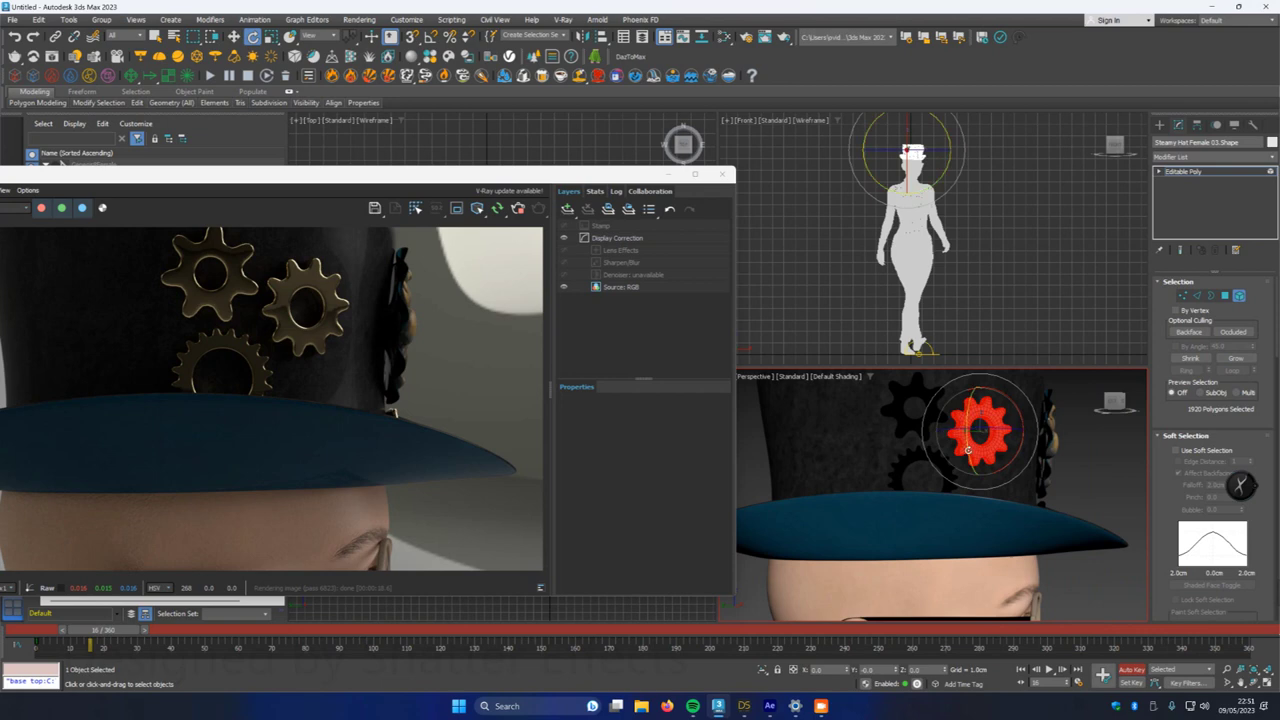
drag(958, 441, 1010, 451)
click(1254, 683)
drag(939, 485, 975, 430)
scroll(975, 430, up, 10)
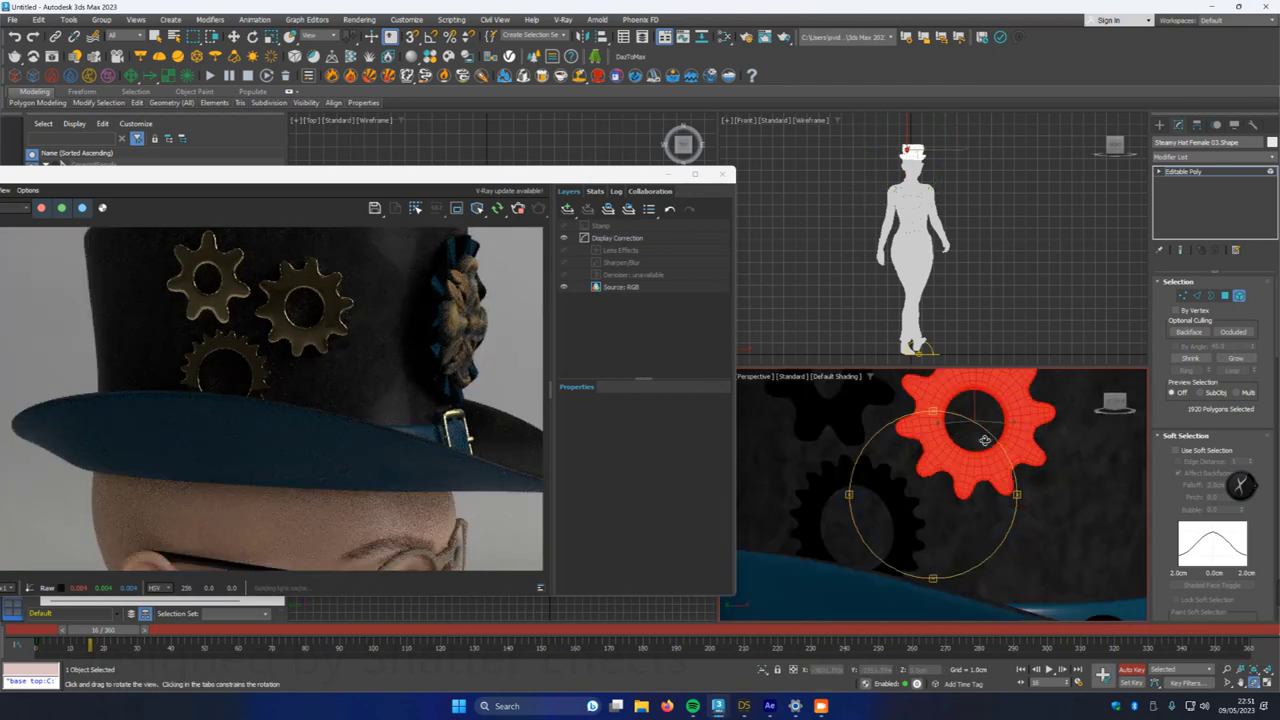
right_click(1000, 506)
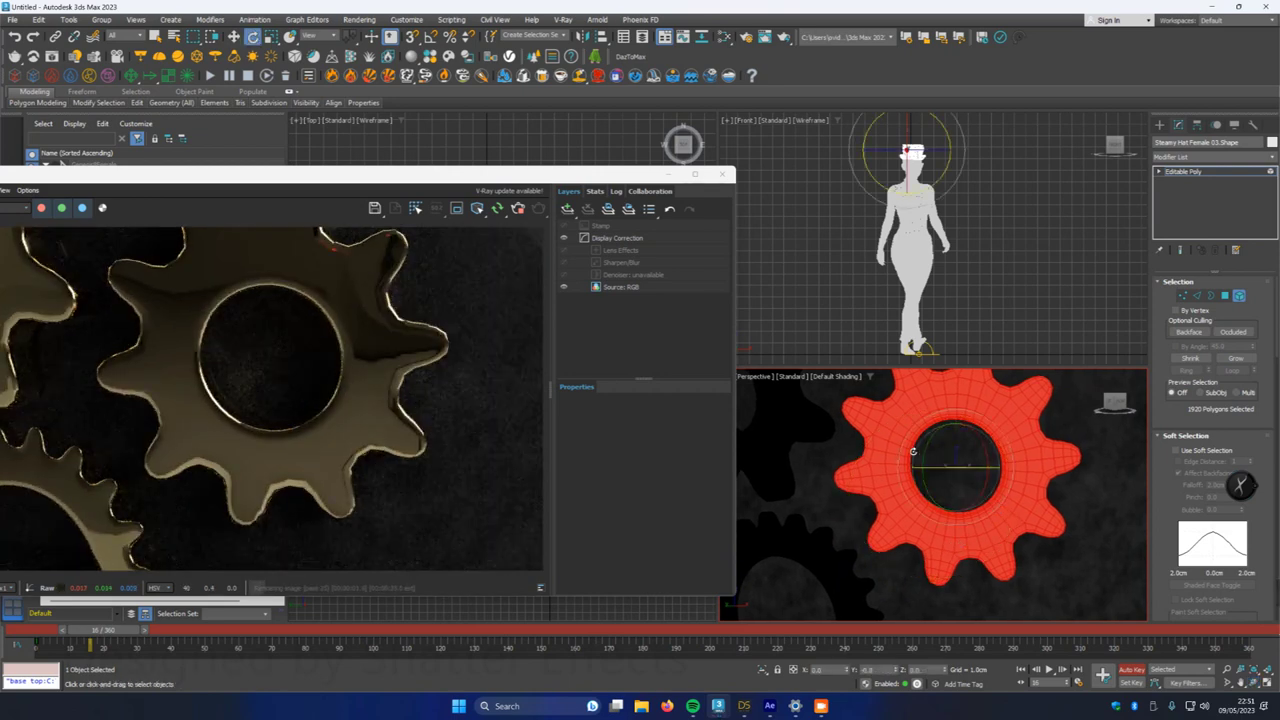
drag(903, 438, 819, 463)
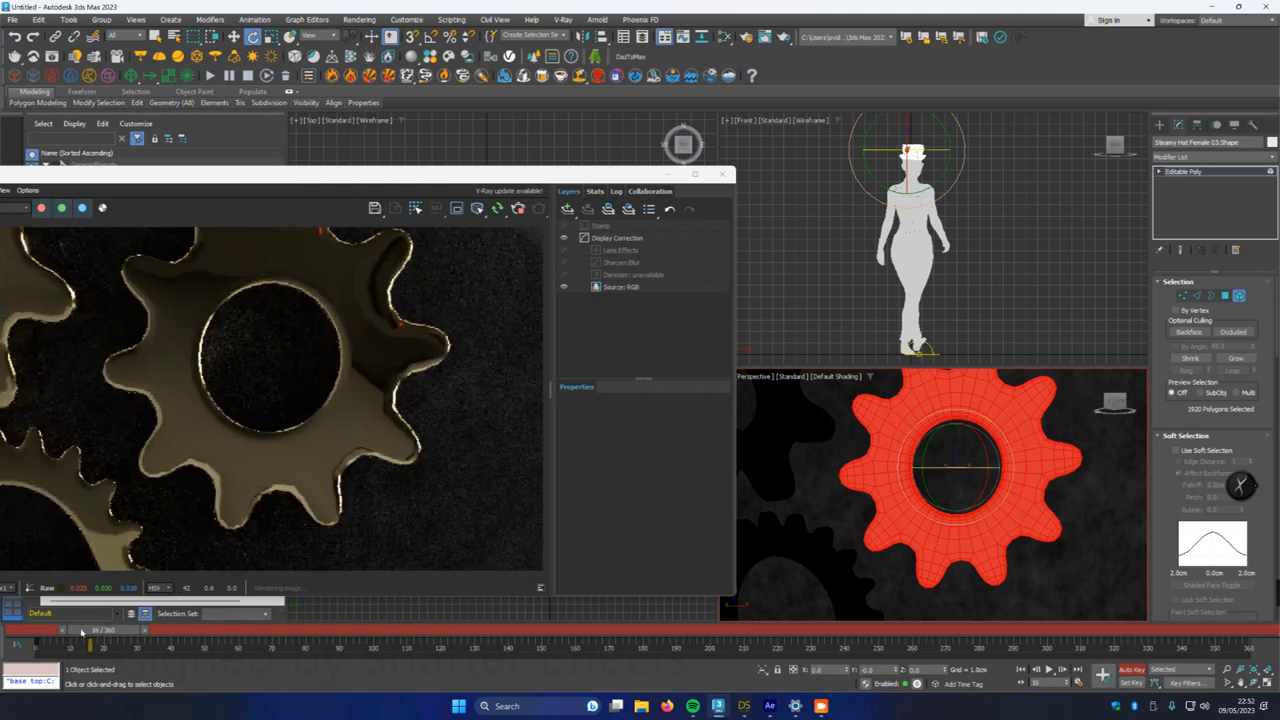
- Rotate the selected hat gear around its centre at frame 52 with Auto Key on, and turn Auto Key off
drag(83, 632, 204, 636)
key(e)
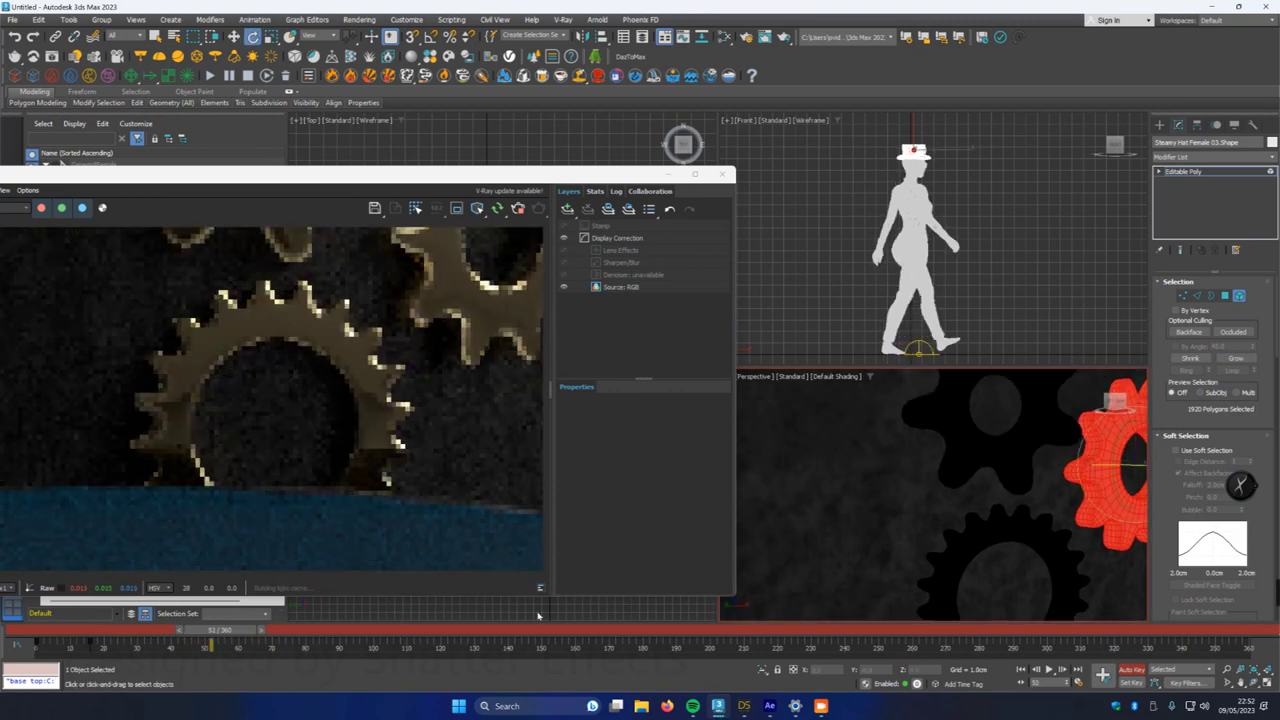
click(1253, 683)
mouse_move(950, 512)
mouse_down()
mouse_move(897, 510)
mouse_move(966, 509)
mouse_move(820, 531)
mouse_move(935, 510)
mouse_up()
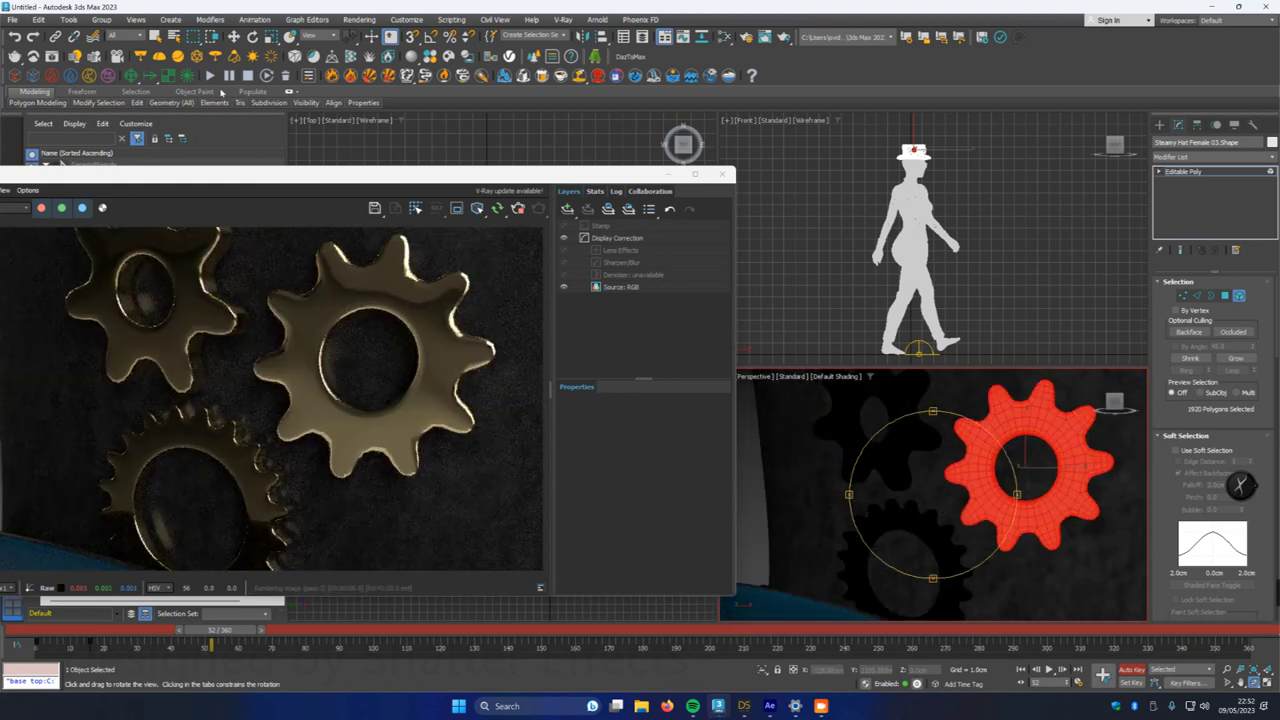
click(155, 37)
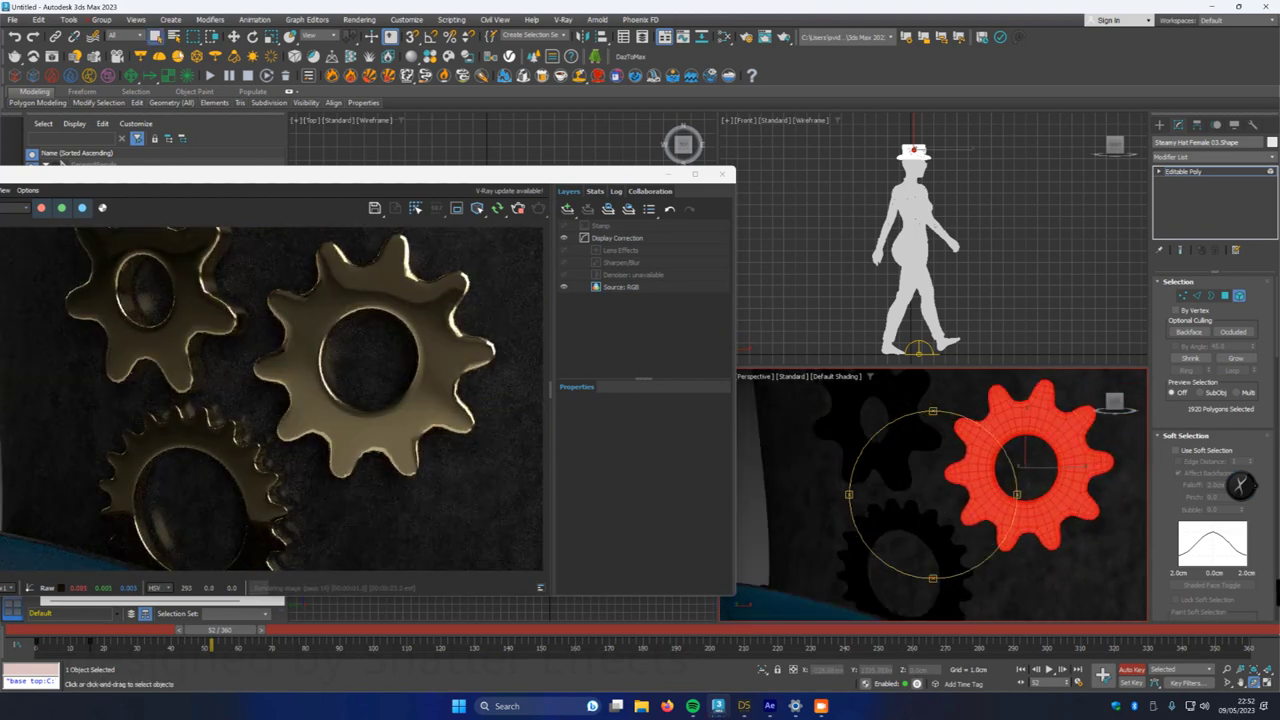
right_click(980, 485)
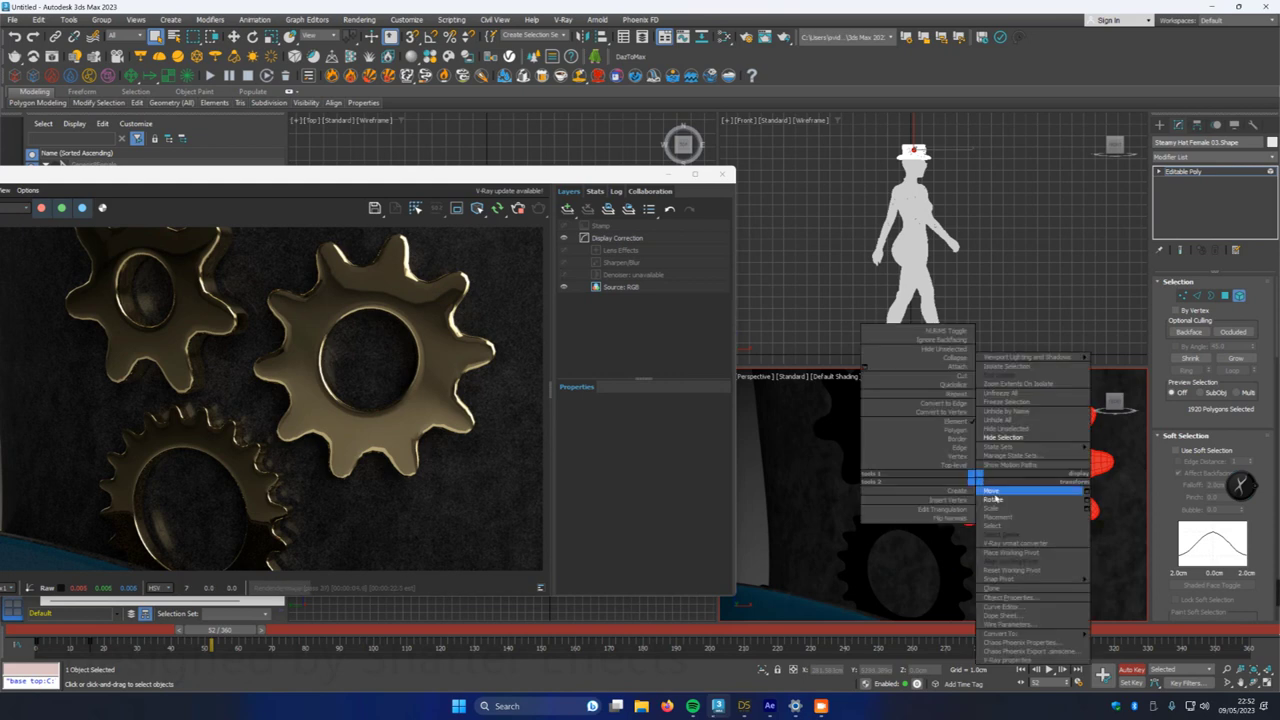
click(988, 495)
drag(965, 469, 1031, 451)
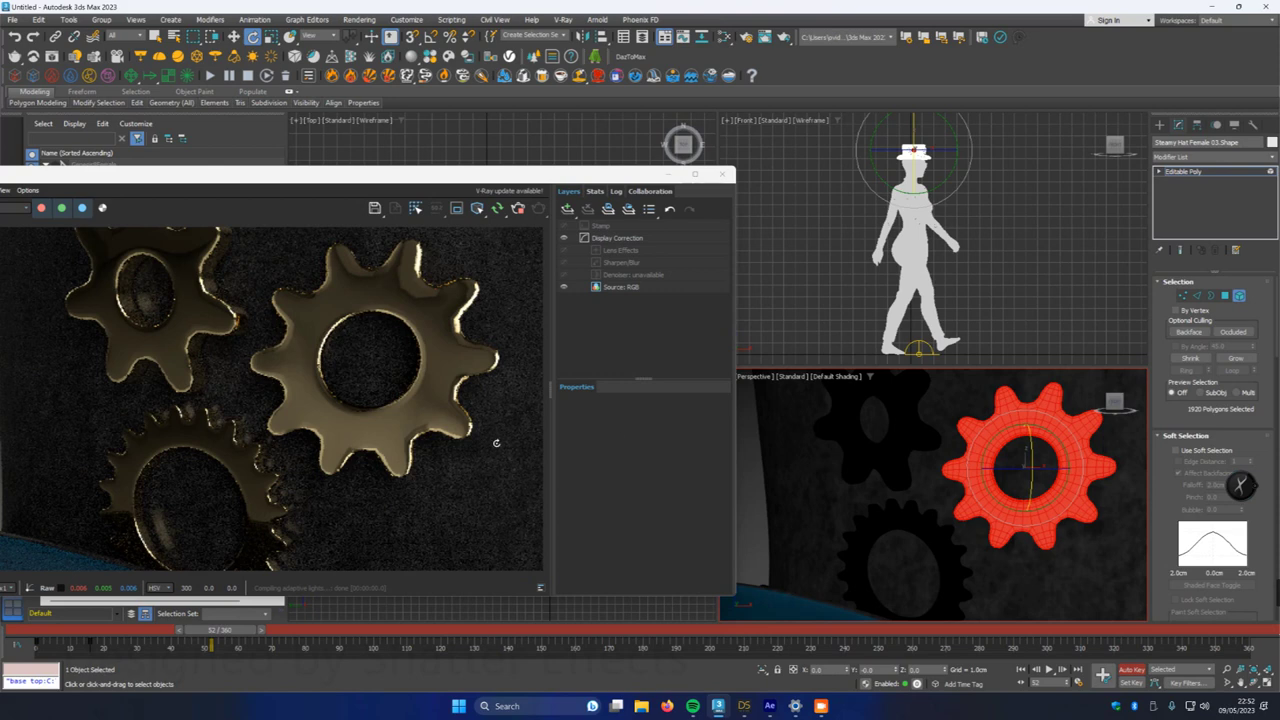
click(1131, 669)
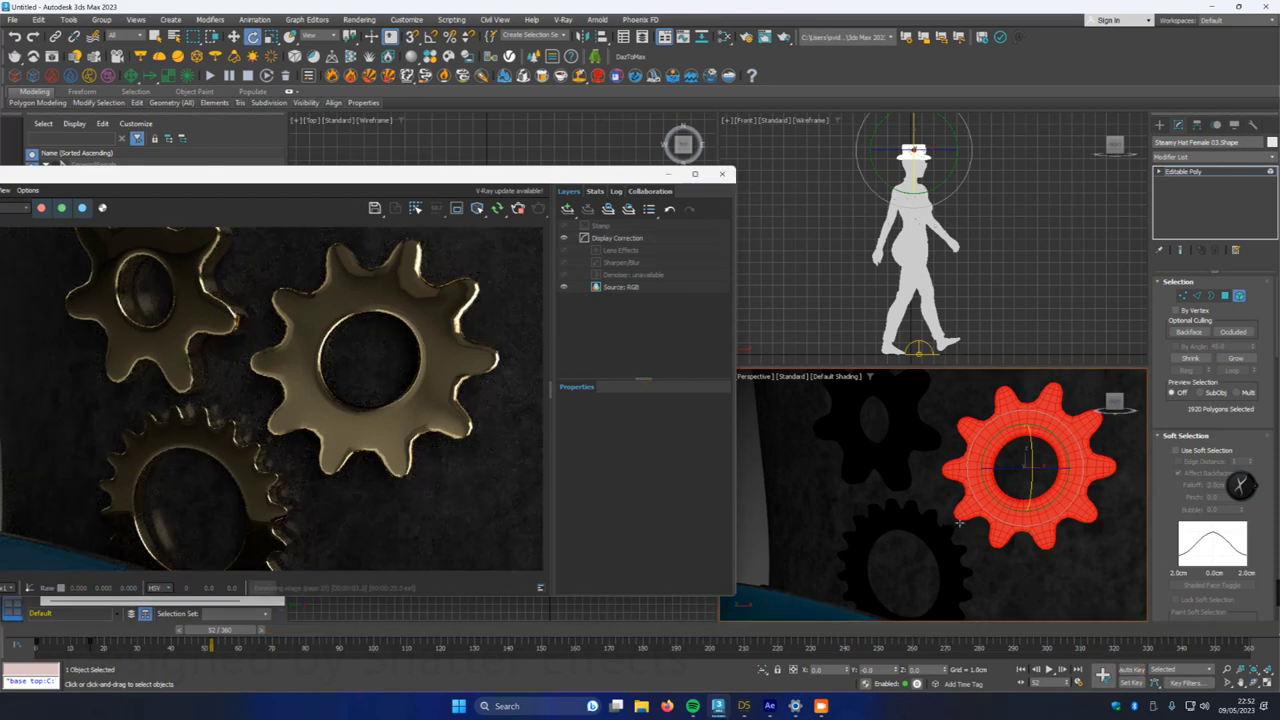
- Close the render window, return the animation to frame 0 and leave the hat's element level
click(725, 177)
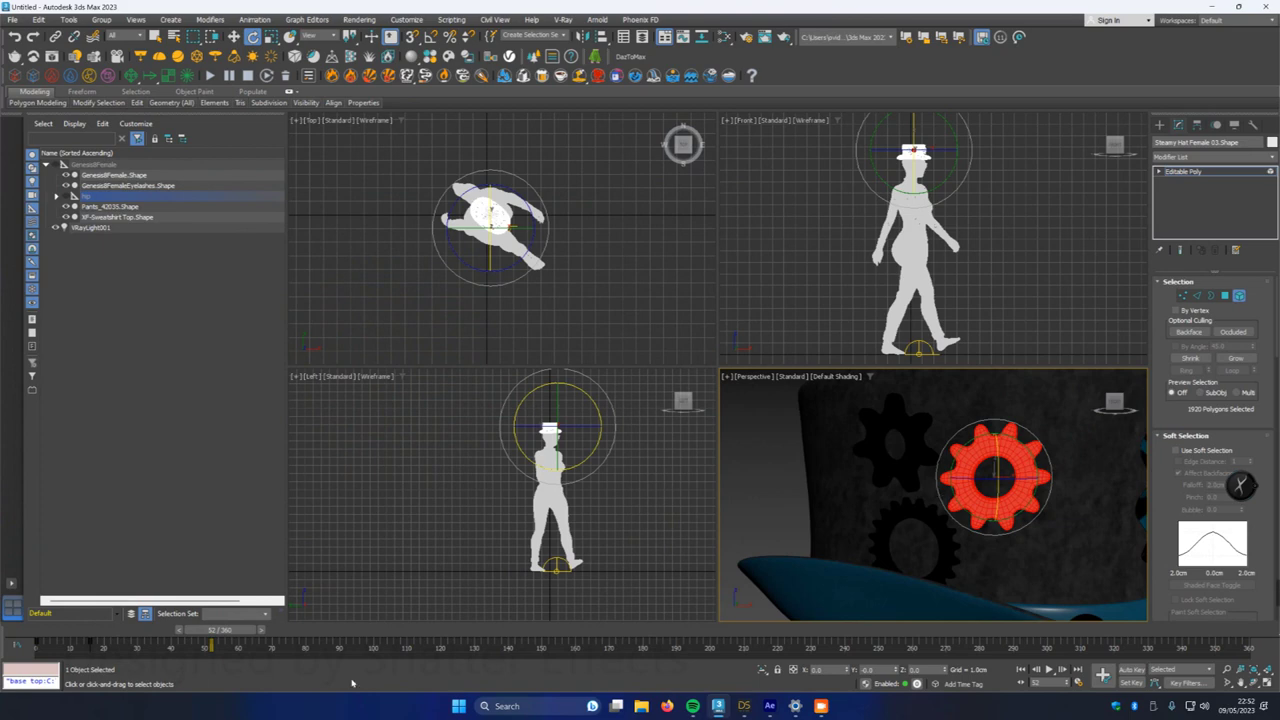
drag(211, 636, 12, 650)
key(e)
click(1240, 297)
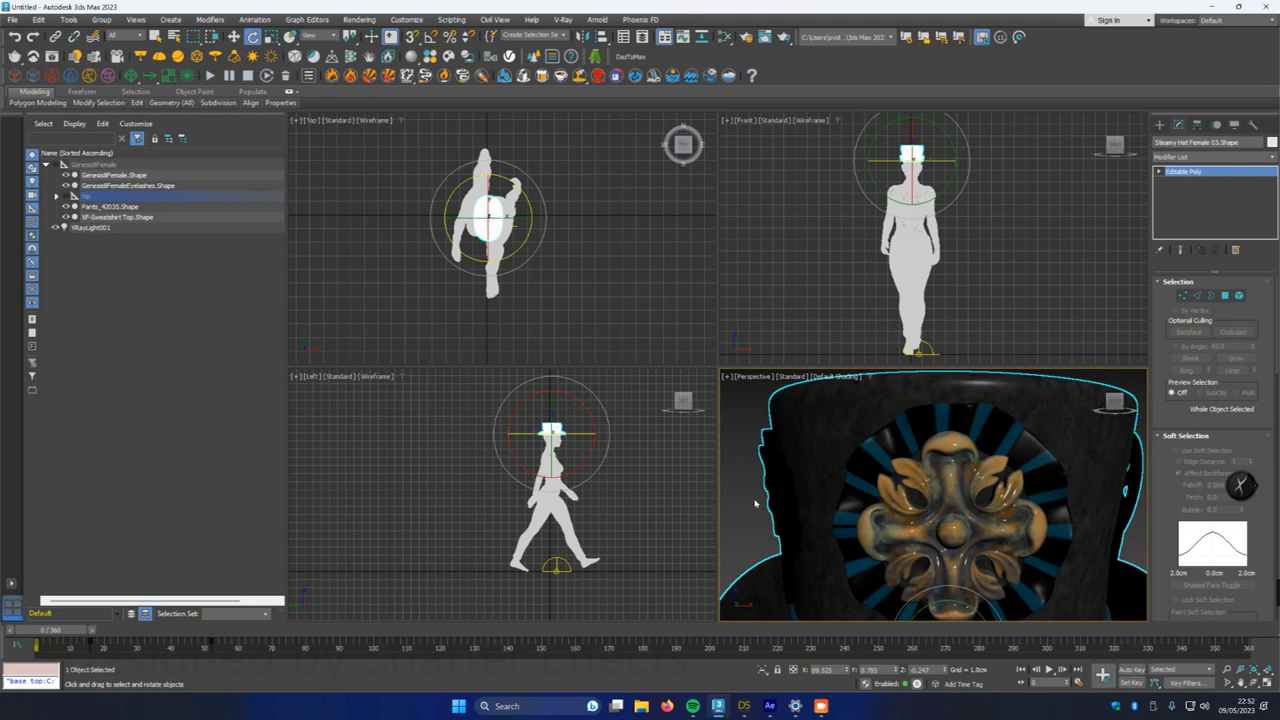
- Reopen the V-Ray Frame Buffer and start an interactive render of the character's face from the front
scroll(760, 505, down, 5)
alt+middle_drag(823, 563, 994, 578)
click(563, 20)
click(580, 42)
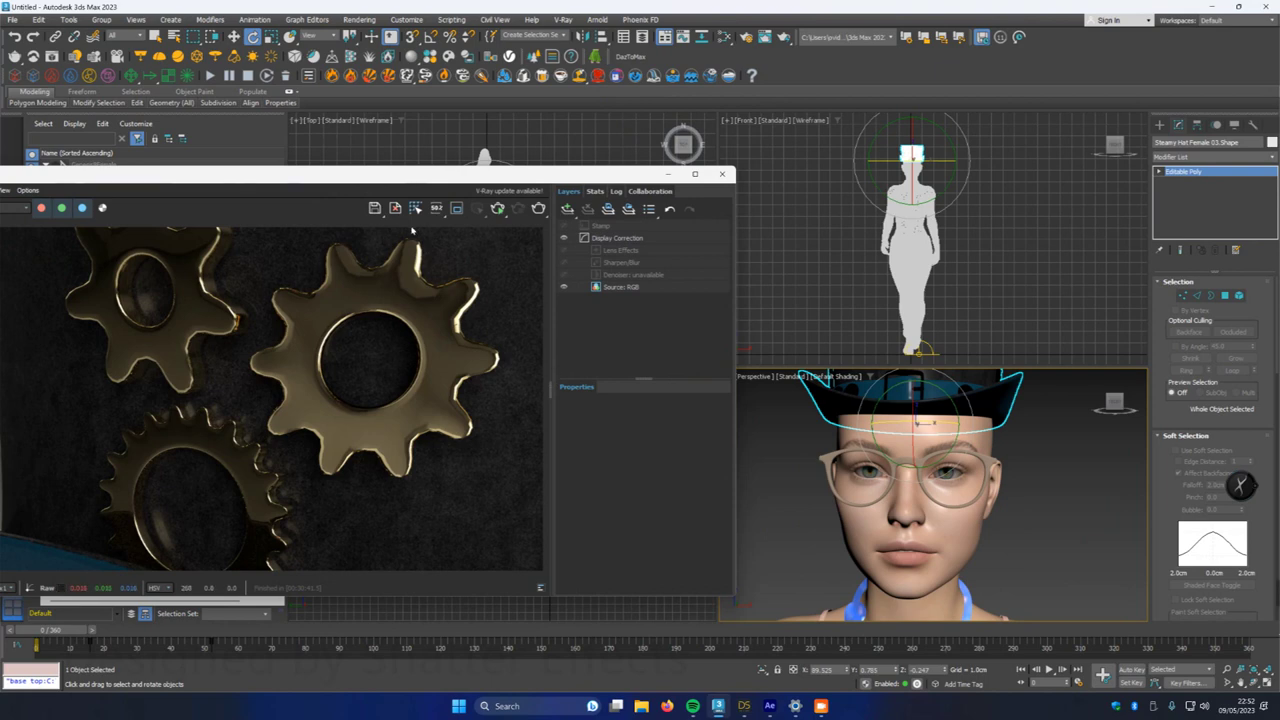
click(497, 208)
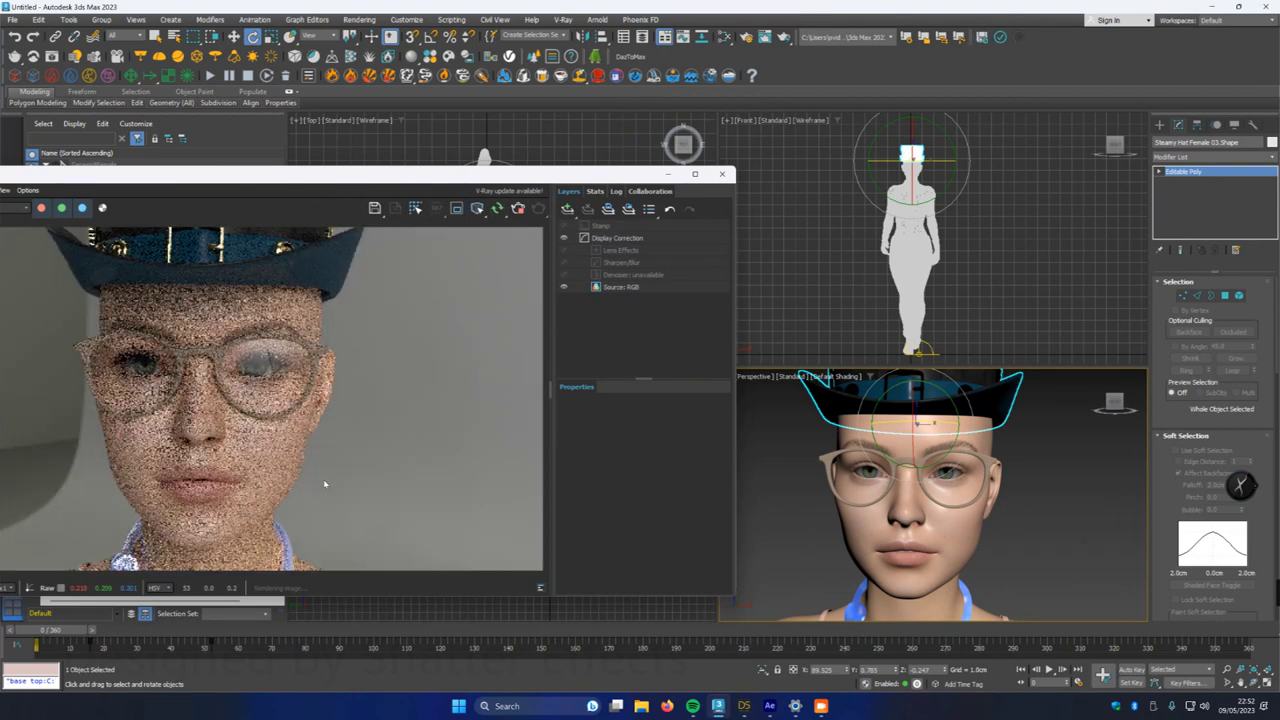
- Examine the eyeglass lenses, frames and arms in the interactive render from the front and from a three-quarter angle
scroll(469, 483, down, 2)
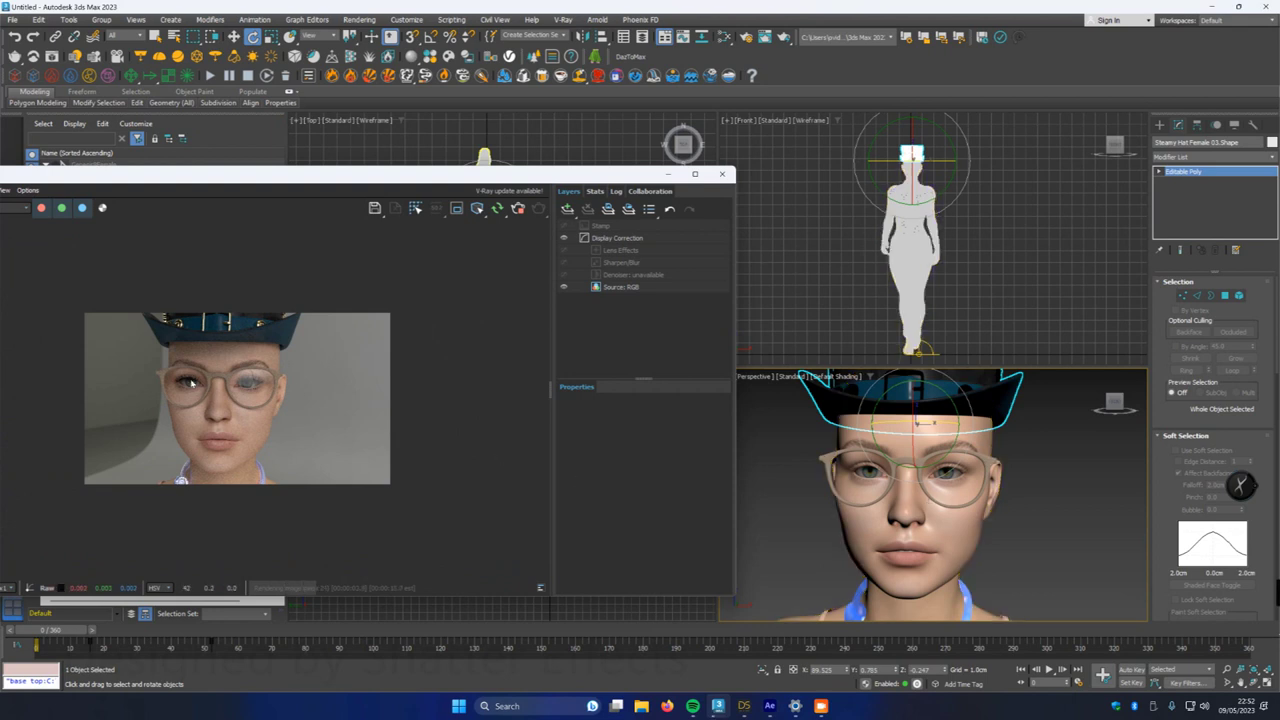
scroll(191, 383, up, 4)
scroll(191, 383, down, 2)
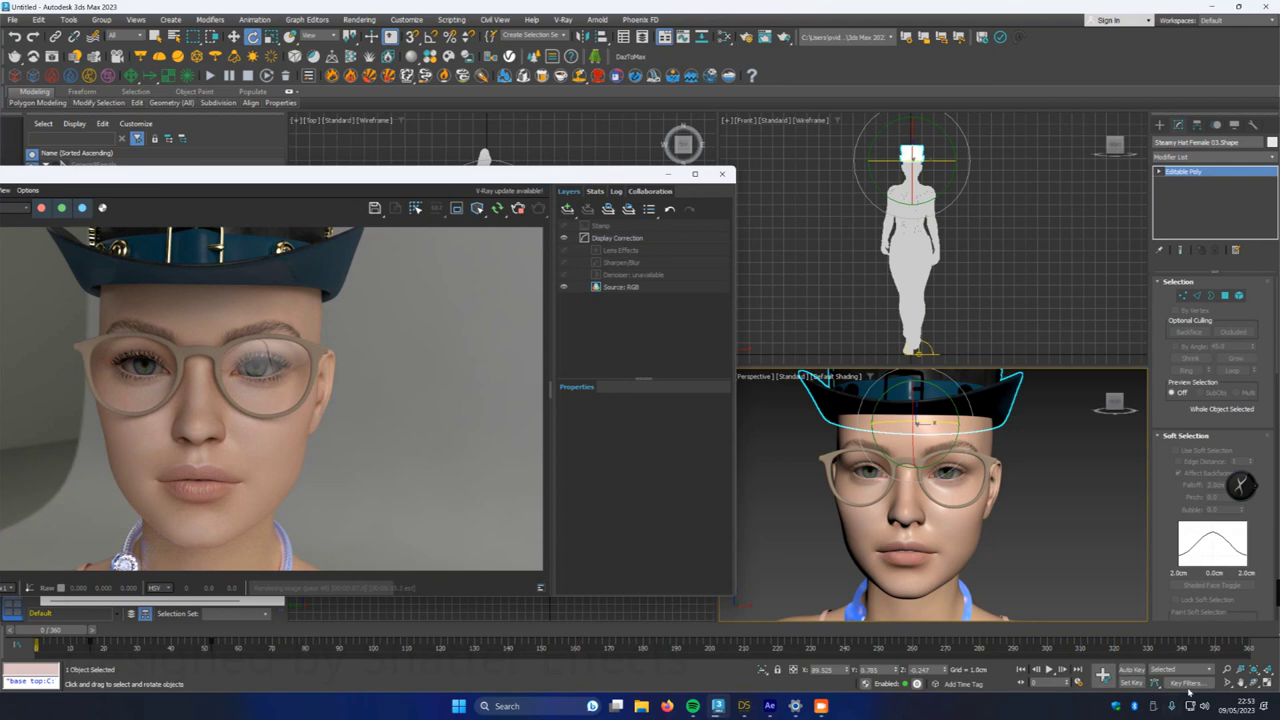
alt+middle_drag(923, 508, 966, 508)
drag(966, 508, 971, 504)
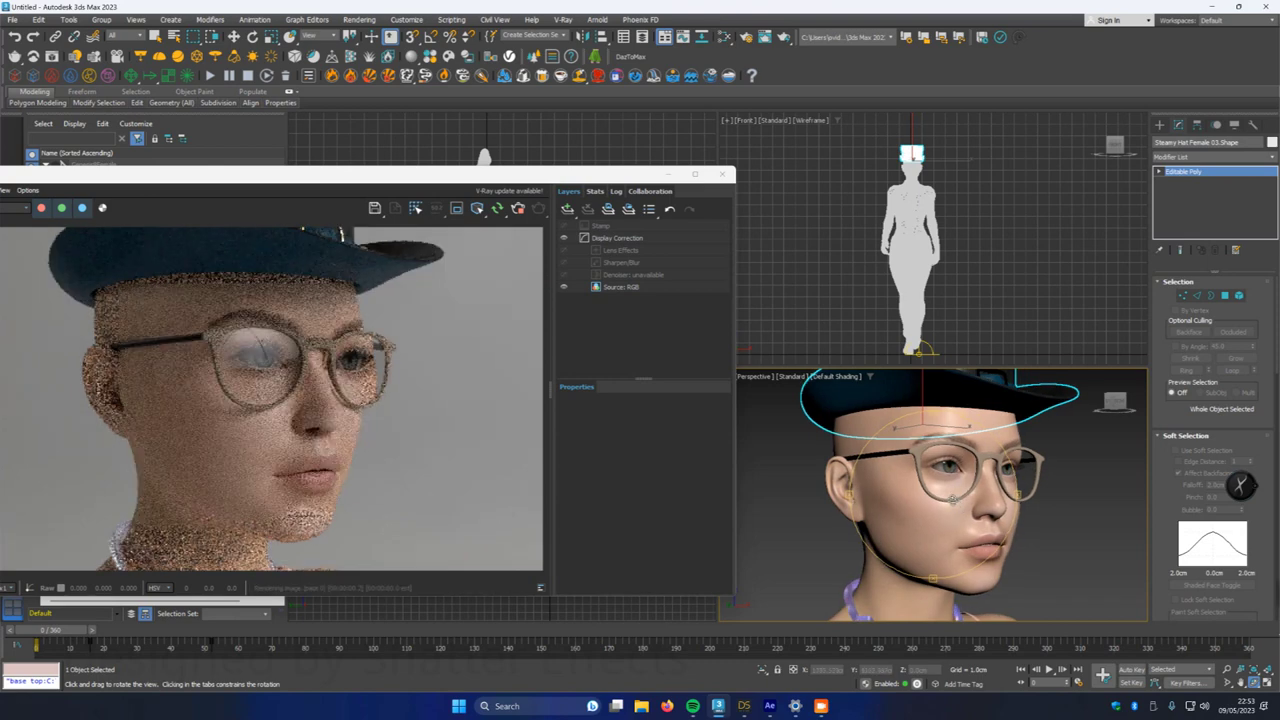
scroll(311, 362, up, 2)
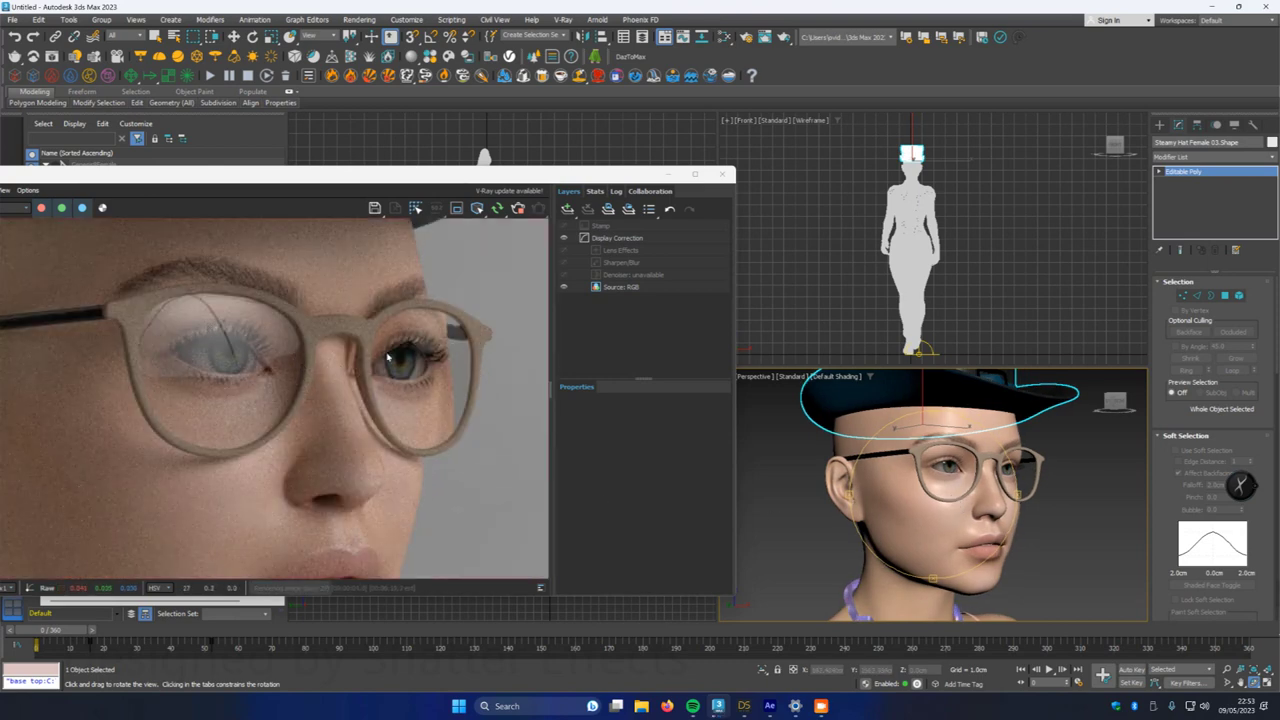
scroll(142, 356, down, 2)
scroll(146, 345, up, 2)
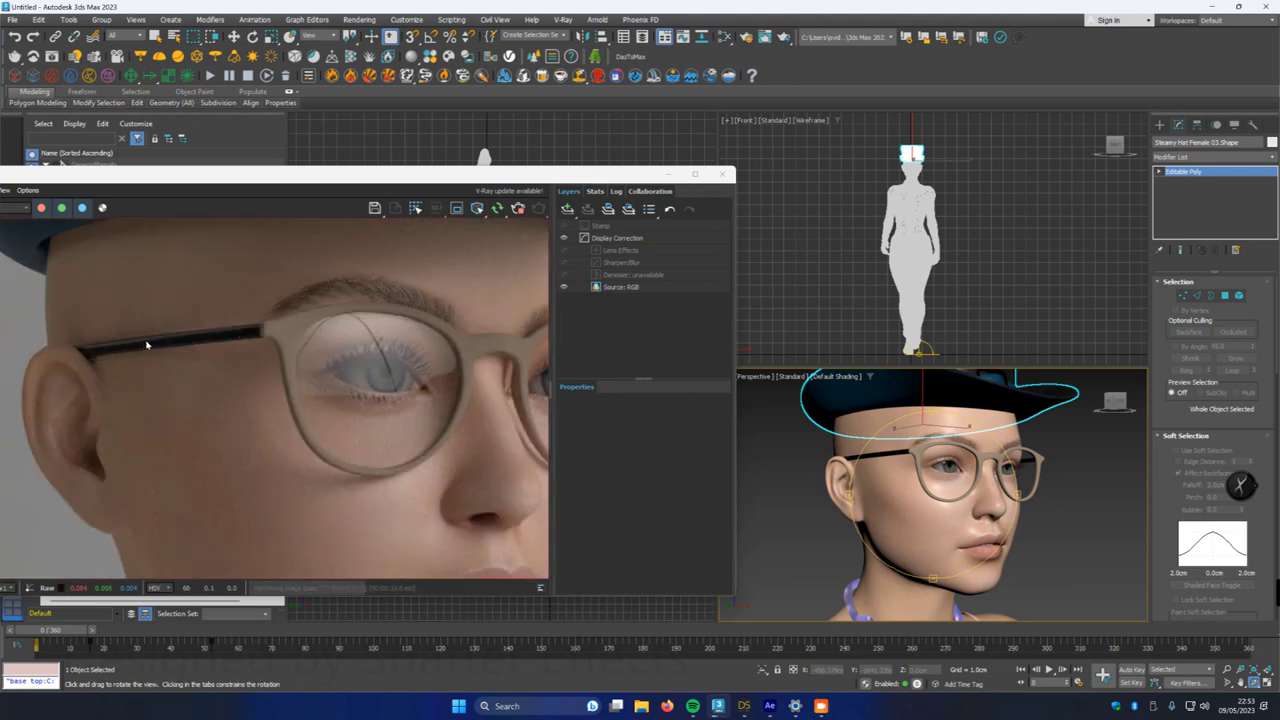
scroll(351, 378, down, 2)
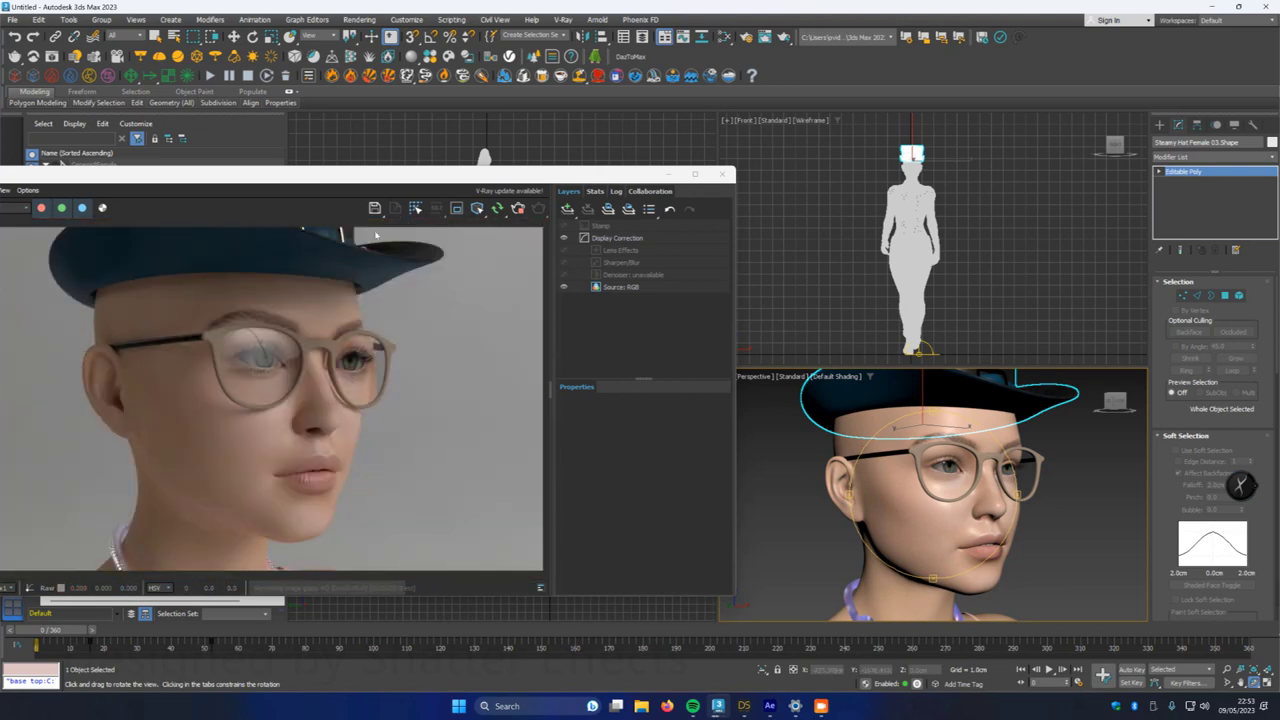
- Select the character's eyeglasses and hide them
click(154, 37)
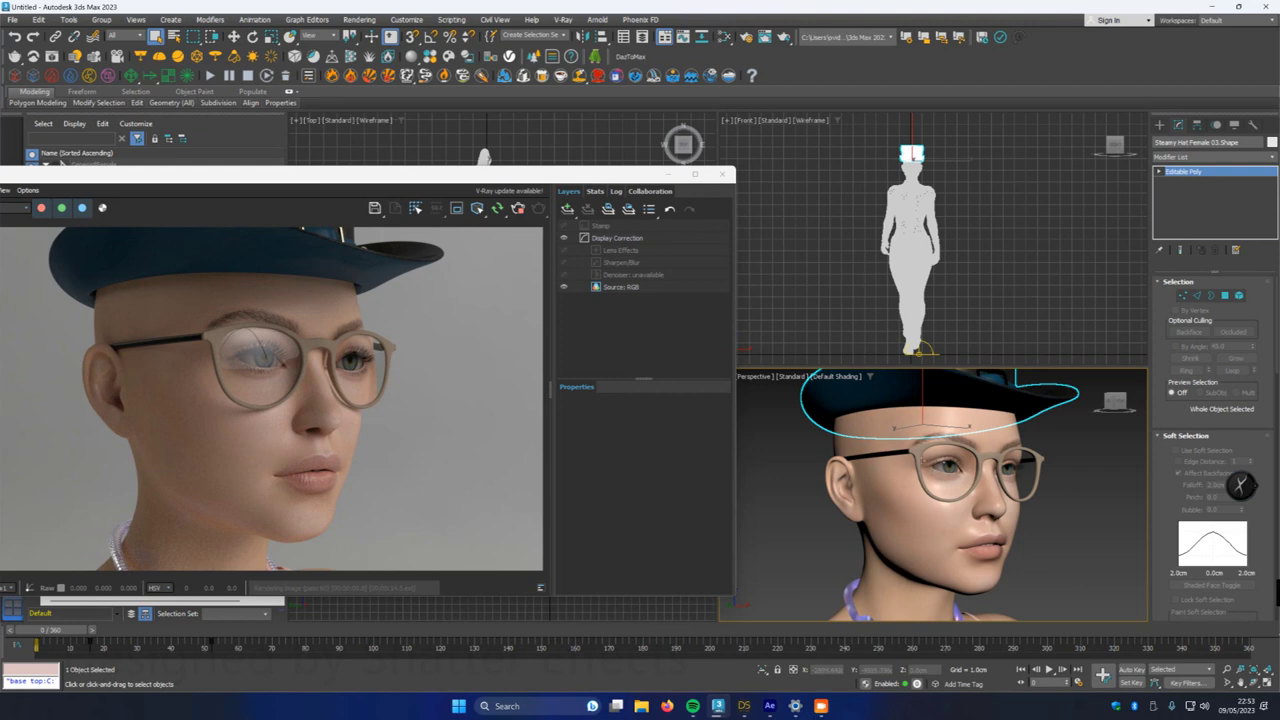
click(908, 448)
right_click(908, 447)
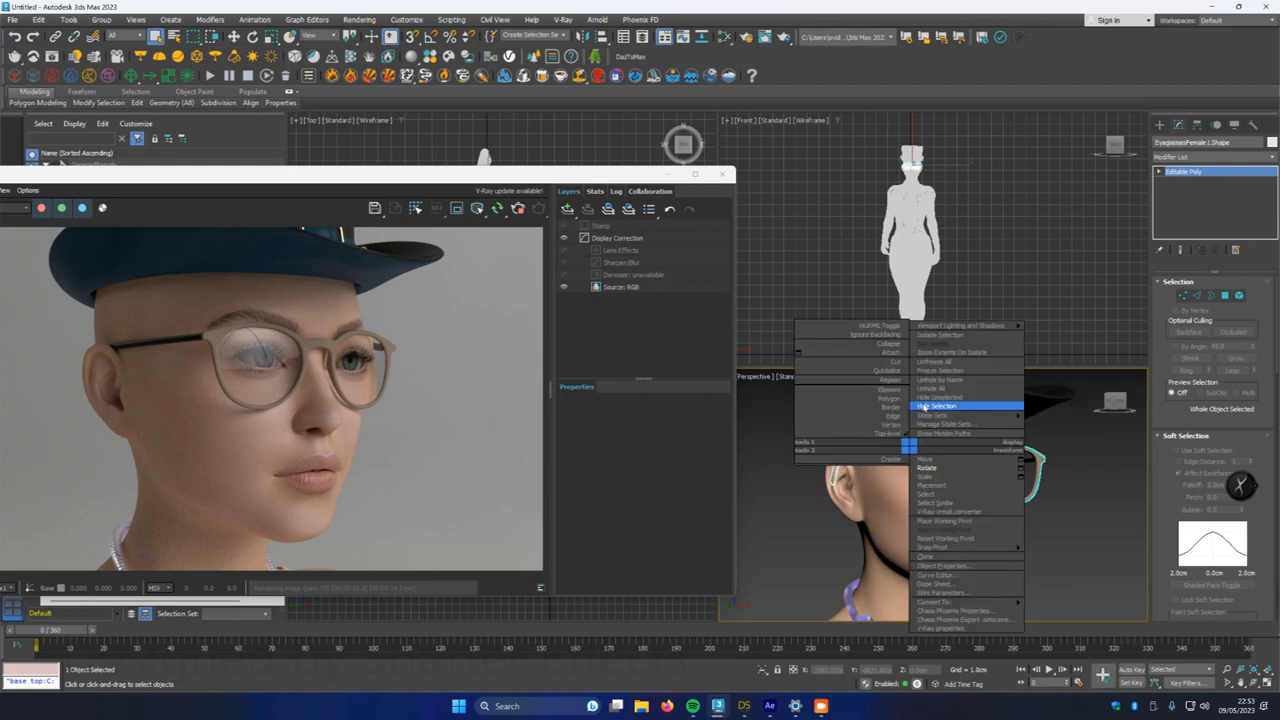
click(924, 407)
- Examine the eyes, eyelashes and facial skin up close in the interactive render
scroll(280, 366, up, 3)
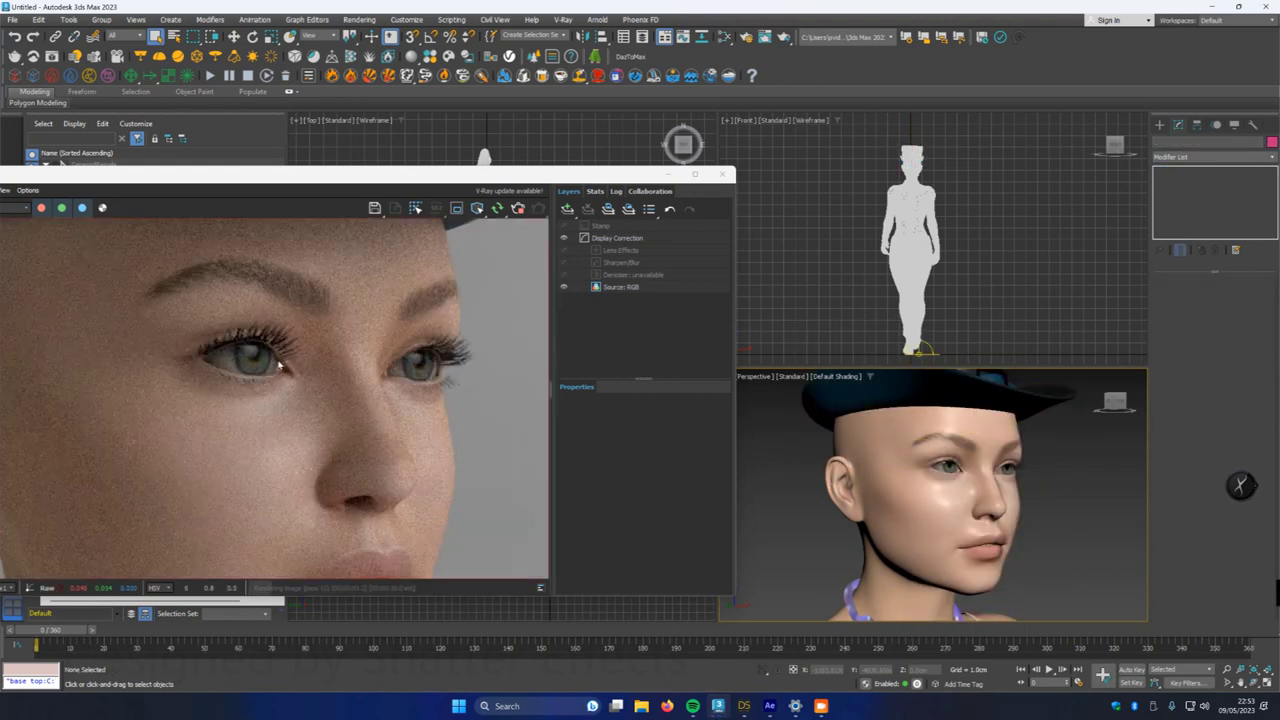
scroll(267, 365, down, 3)
click(931, 500)
scroll(976, 479, up, 2)
click(1253, 681)
drag(934, 502, 924, 501)
scroll(924, 501, up, 3)
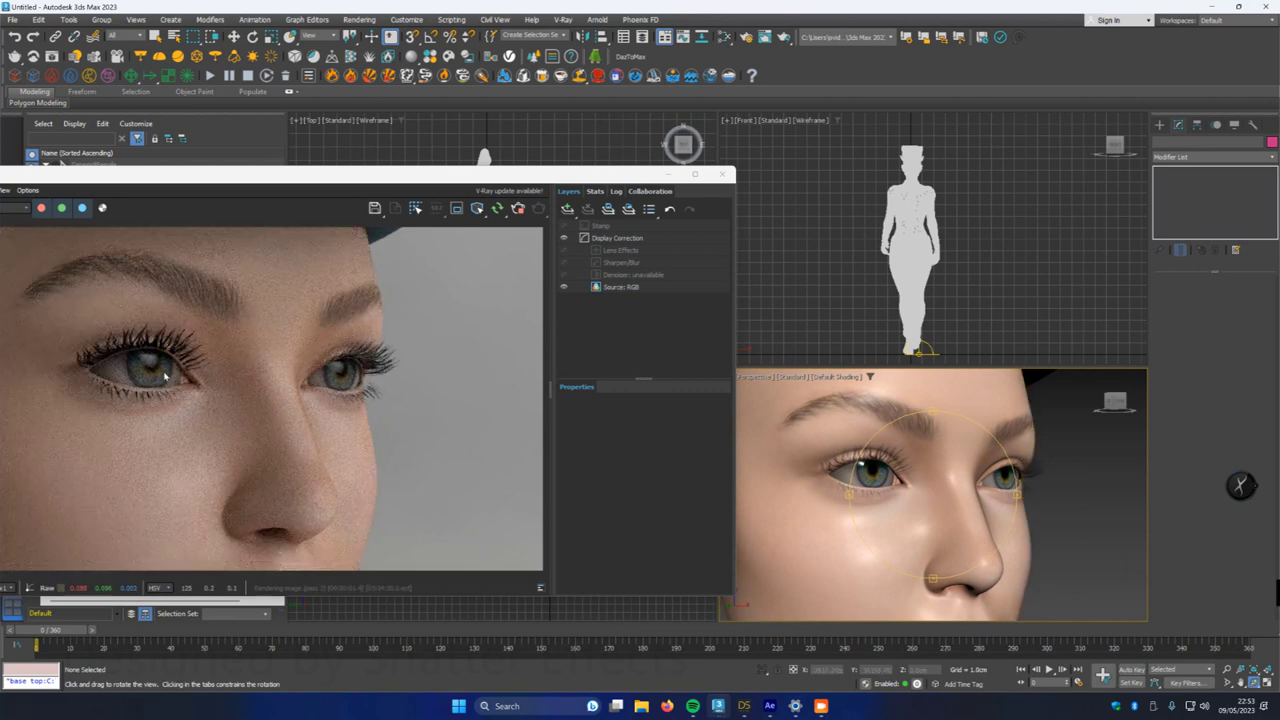
scroll(295, 394, up, 2)
scroll(331, 394, up, 2)
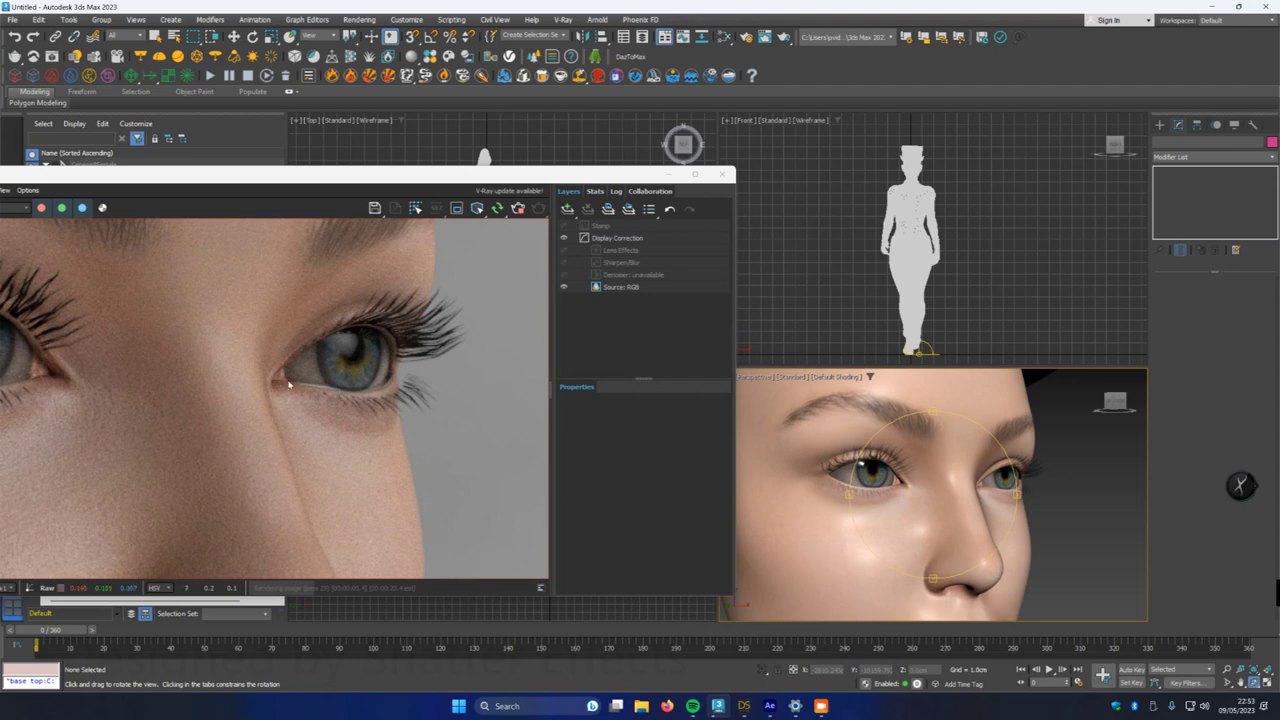
scroll(262, 386, down, 2)
scroll(140, 379, down, 2)
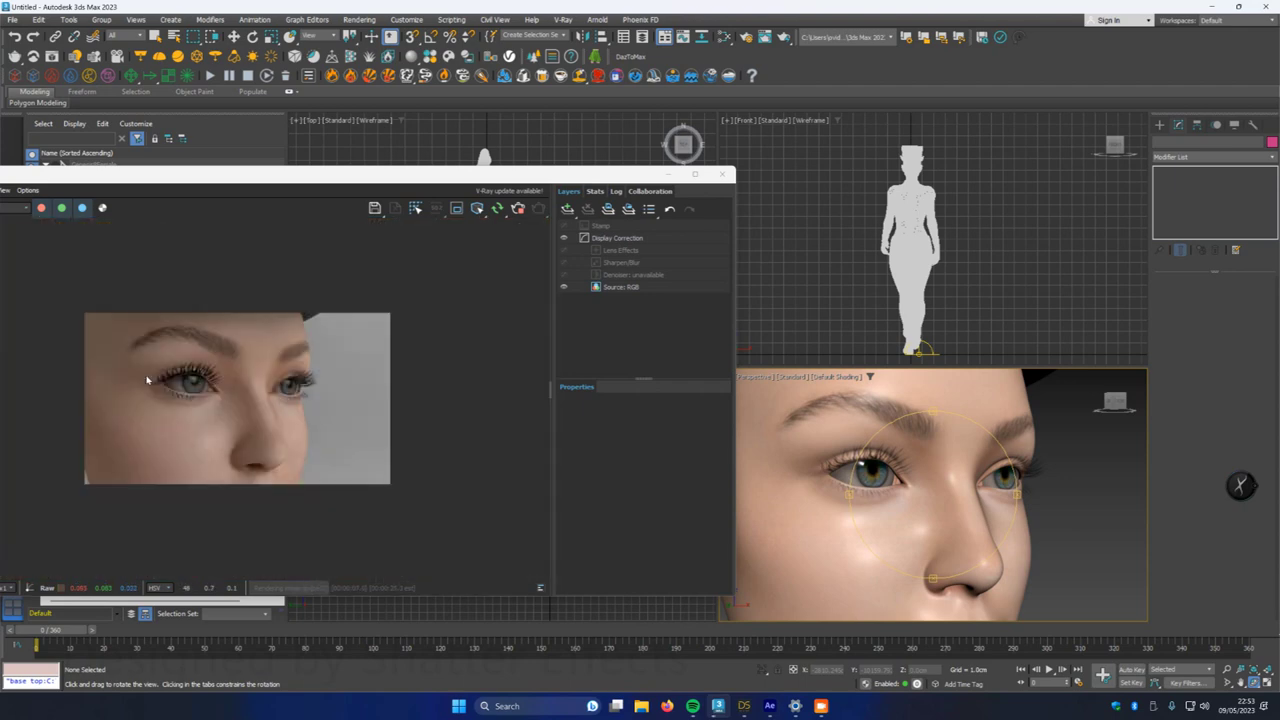
scroll(275, 449, up, 2)
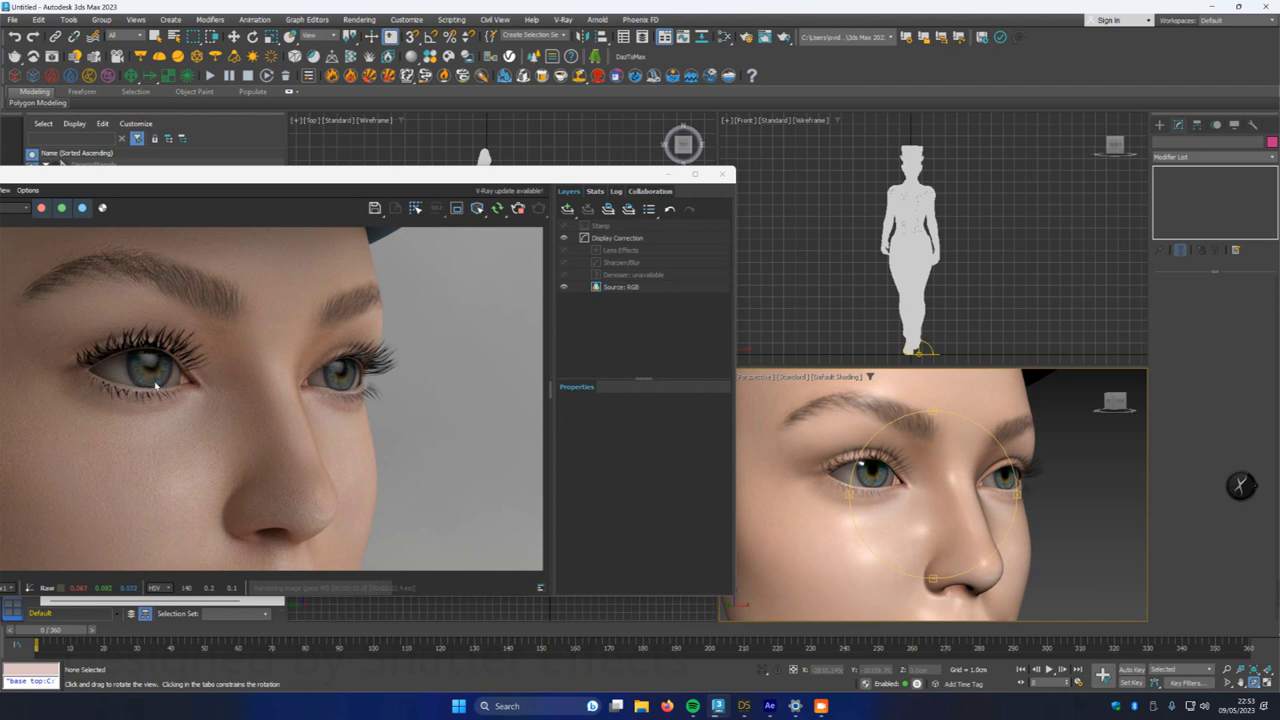
- Examine the hat, necklace, arm bracelet and upper body in the interactive render
scroll(232, 392, down, 2)
scroll(888, 475, down, 5)
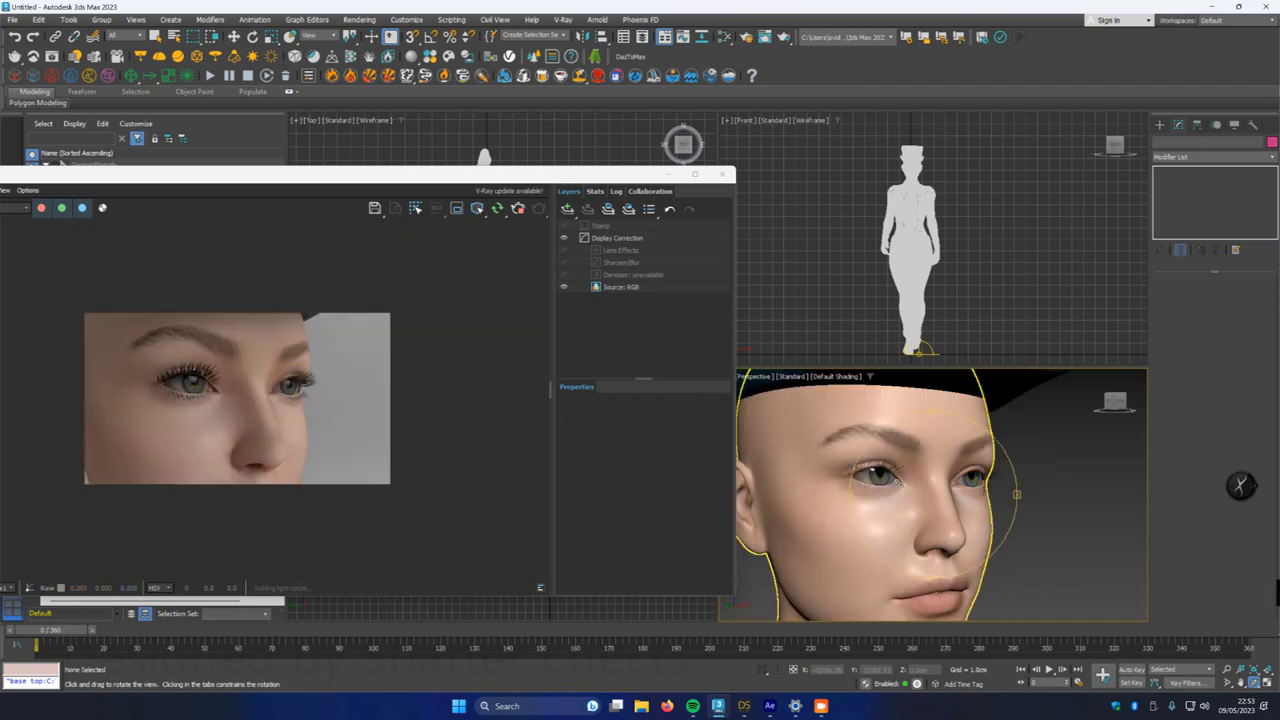
mouse_move(907, 519)
middle_down()
mouse_move(923, 464)
mouse_move(928, 515)
middle_up()
scroll(925, 520, down, 4)
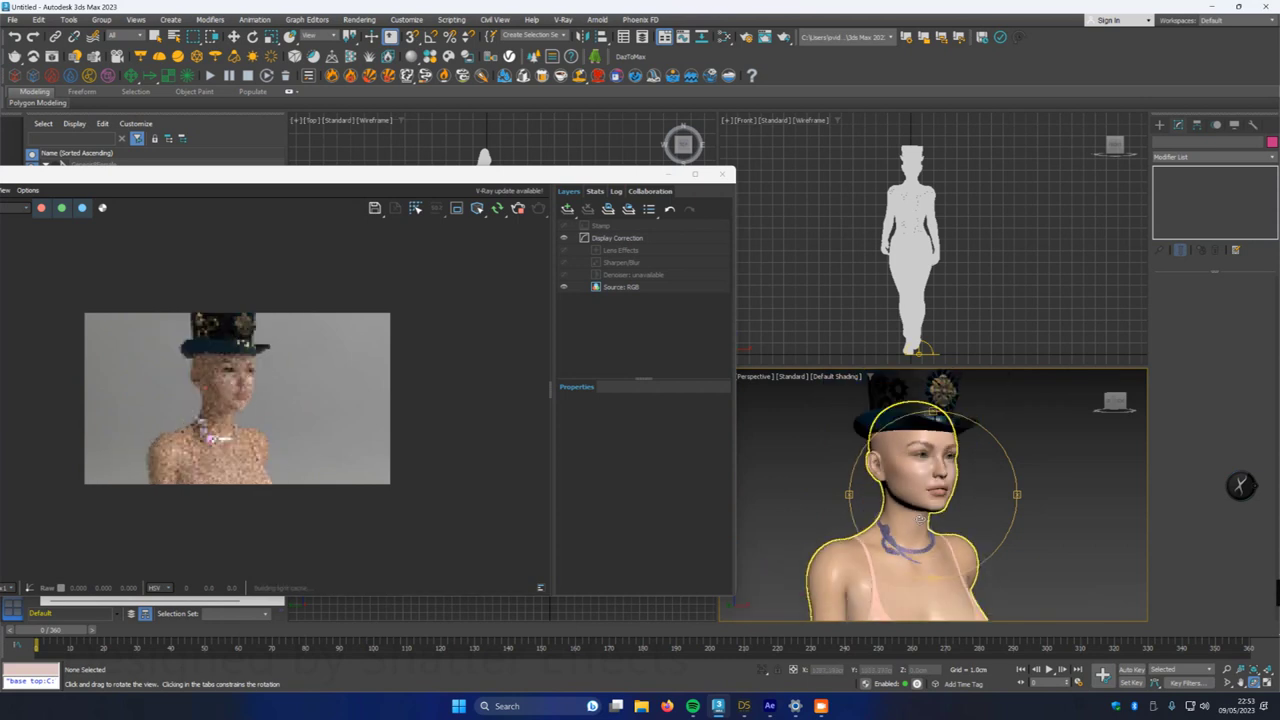
scroll(920, 530, down, 4)
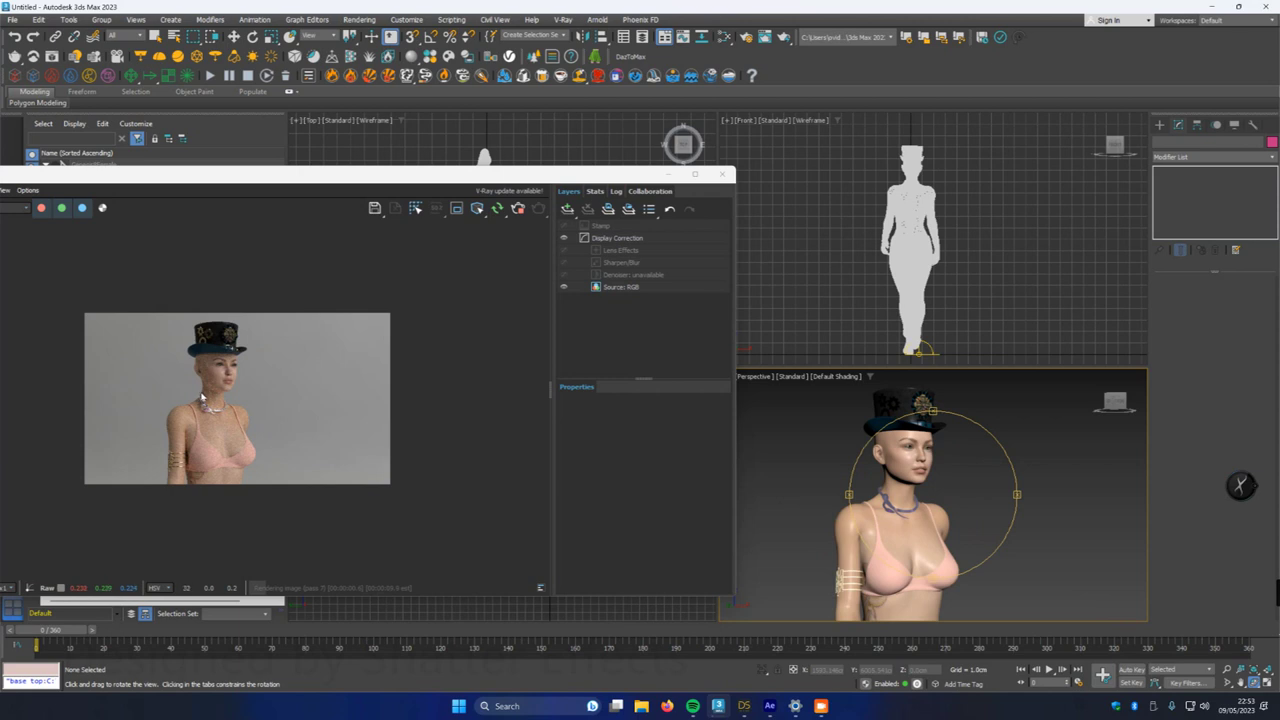
scroll(224, 401, up, 3)
scroll(206, 378, up, 1)
scroll(205, 390, down, 4)
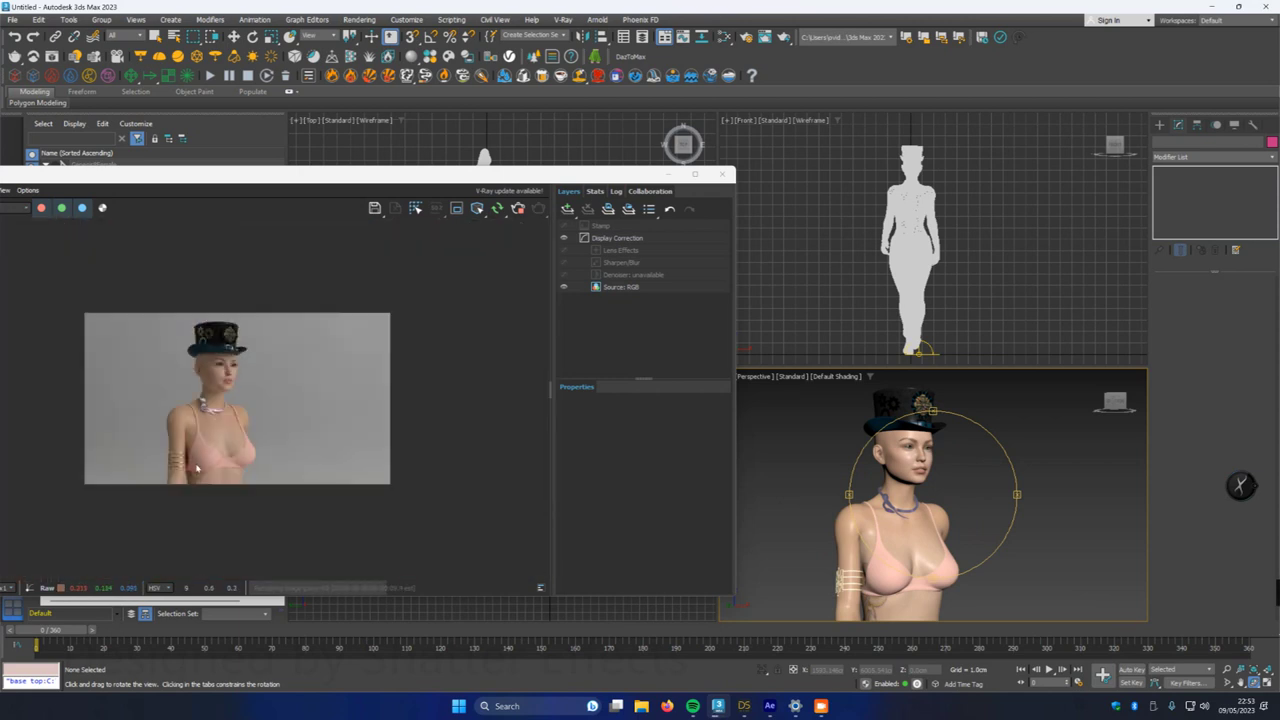
scroll(197, 468, up, 3)
scroll(213, 353, up, 1)
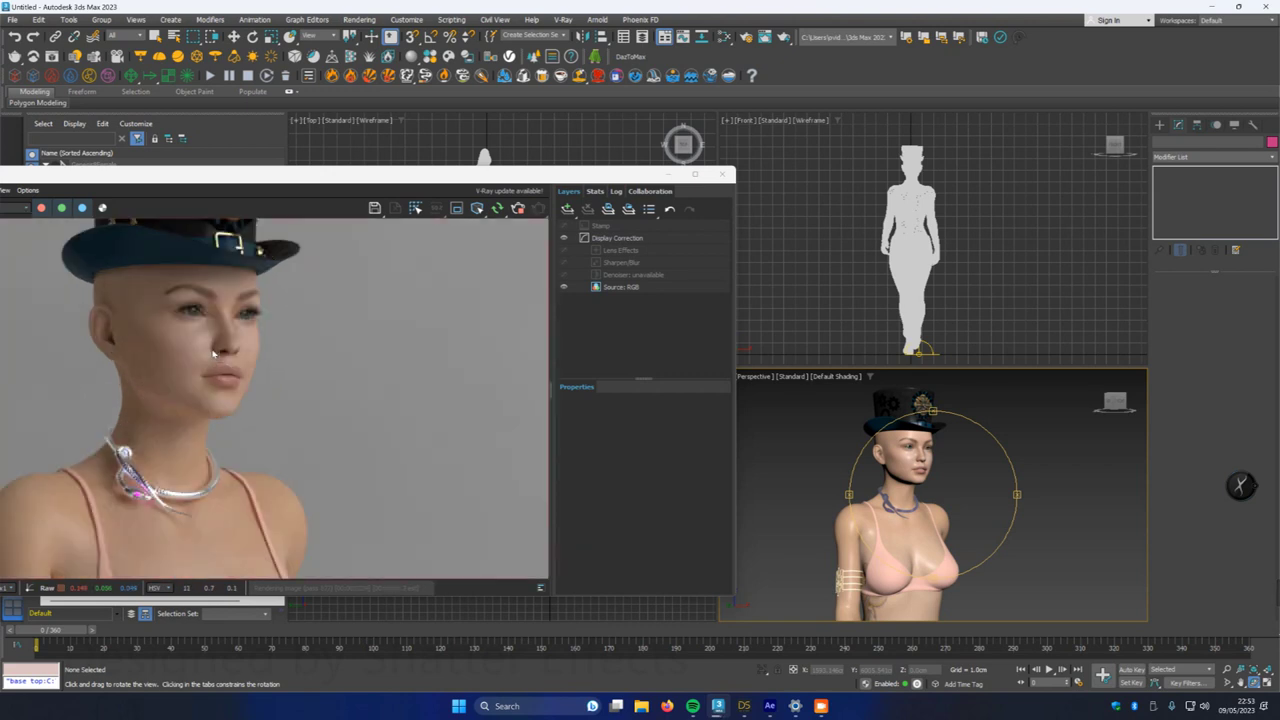
scroll(213, 353, down, 4)
scroll(221, 461, up, 2)
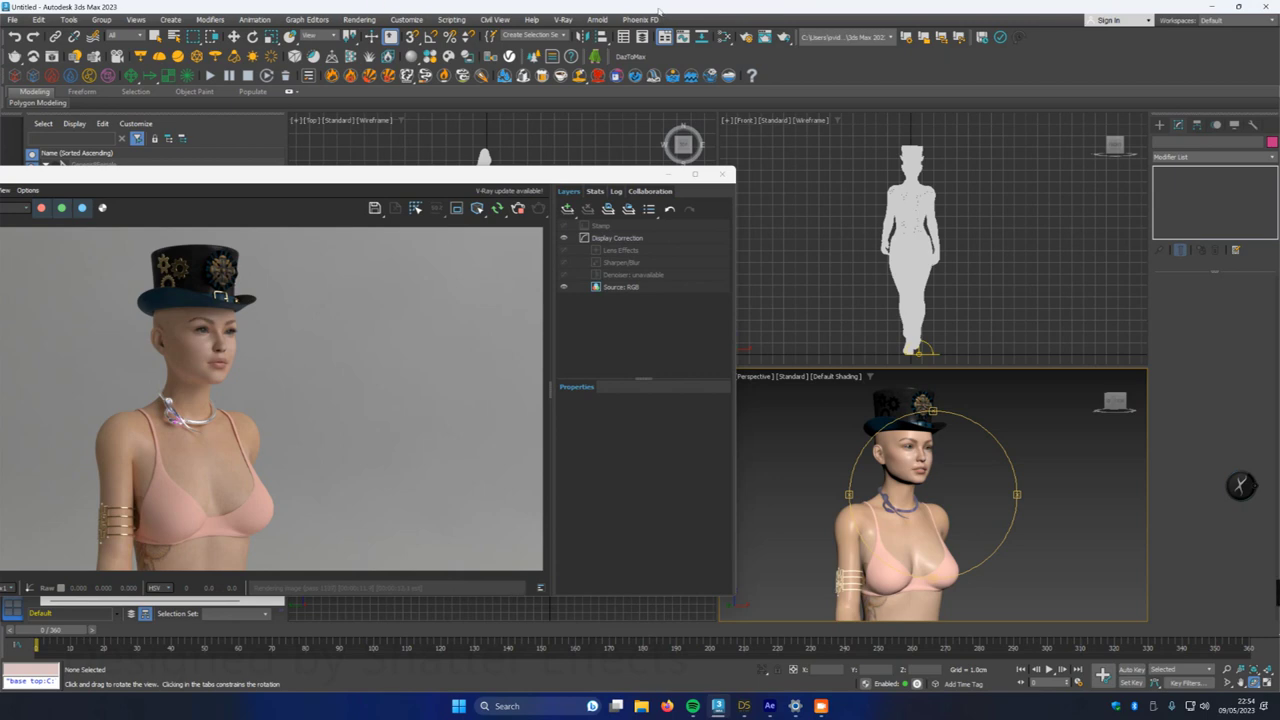
- Open the Material Editor, find the MultiMat_4 Multi/Sub-Object node and show its sub-material list
key(m)
scroll(382, 407, down, 5)
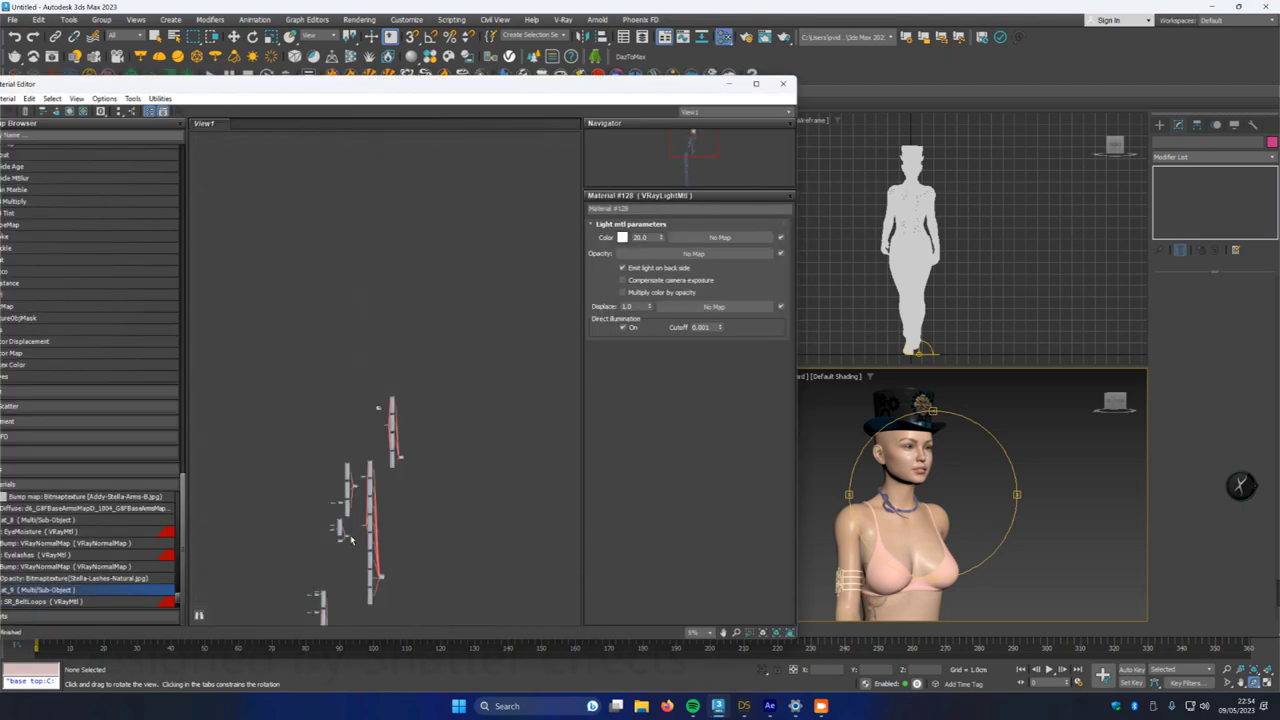
scroll(350, 540, up, 5)
middle_drag(273, 300, 274, 495)
scroll(418, 430, down, 2)
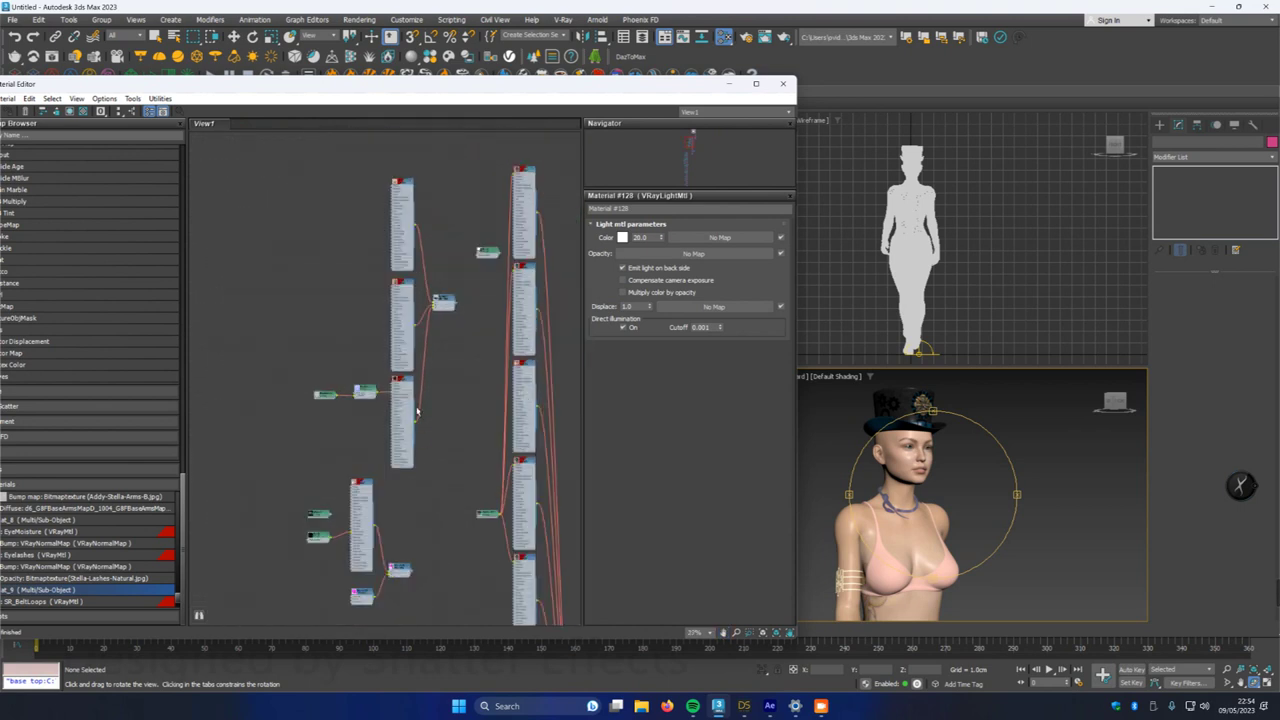
scroll(394, 300, up, 6)
middle_drag(335, 273, 300, 230)
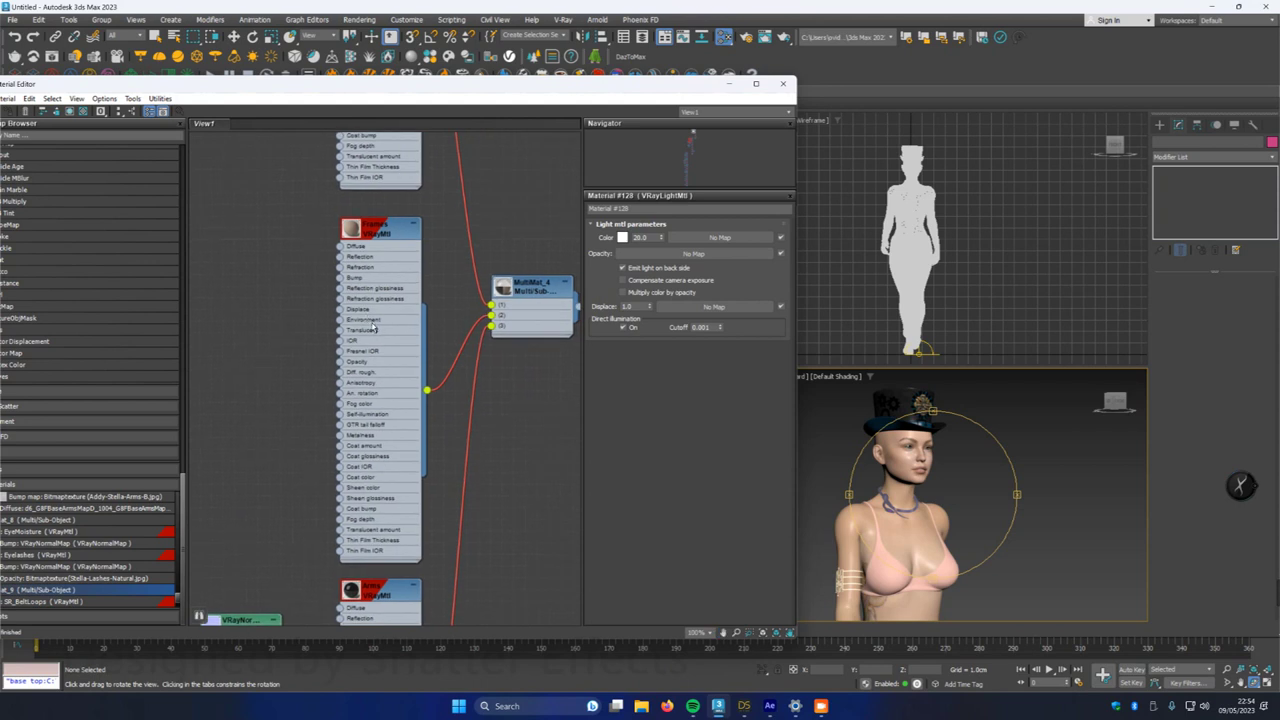
mouse_move(492, 306)
mouse_down()
mouse_move(467, 303)
mouse_move(492, 306)
mouse_move(459, 317)
mouse_move(491, 315)
mouse_up()
double_click(521, 287)
middle_drag(519, 367, 468, 371)
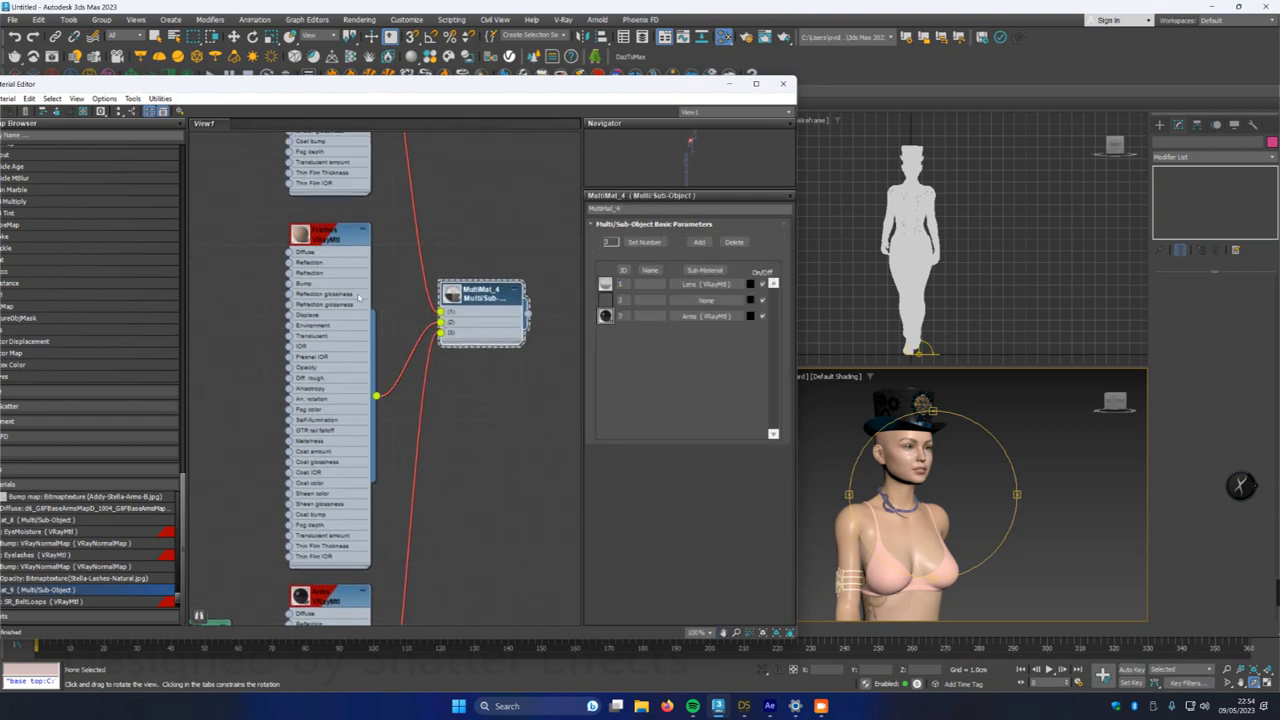
- Show the parameters of the Frames material connected to MultiMat_4 and look over the neighbouring nodes
click(325, 232)
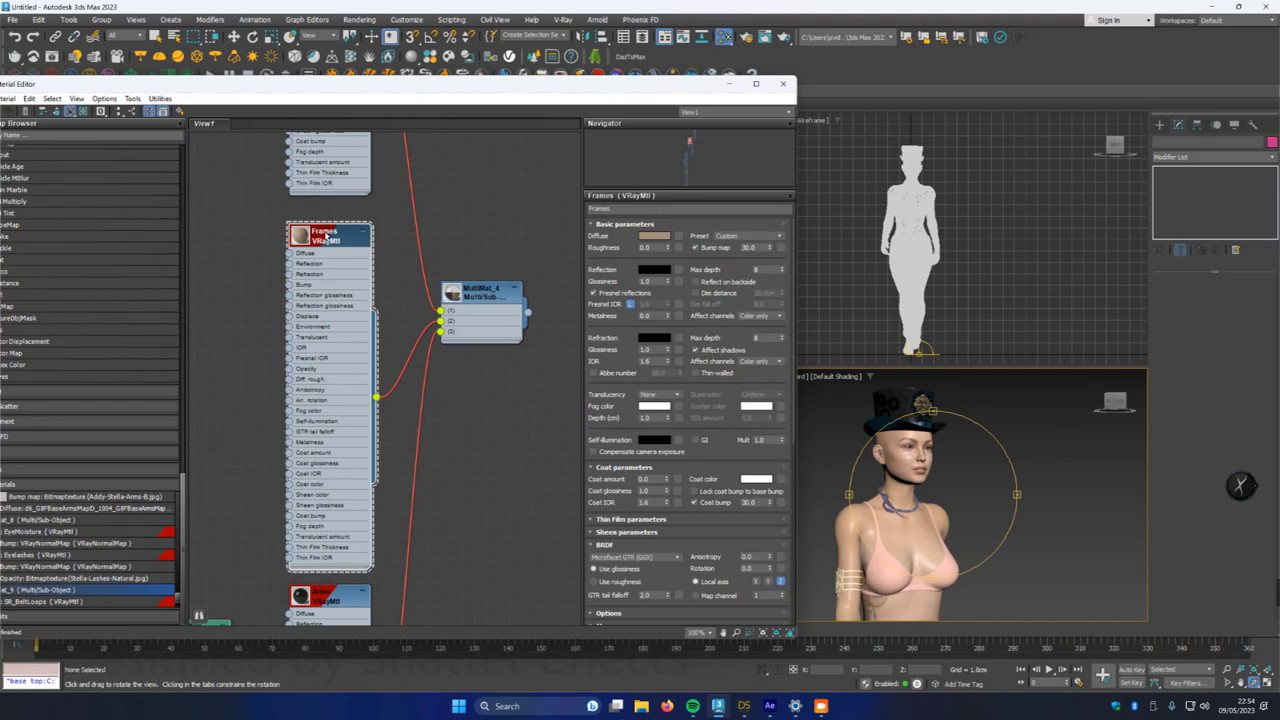
scroll(240, 460, down, 2)
middle_drag(243, 466, 336, 314)
scroll(350, 348, down, 5)
scroll(333, 409, up, 5)
scroll(390, 392, down, 5)
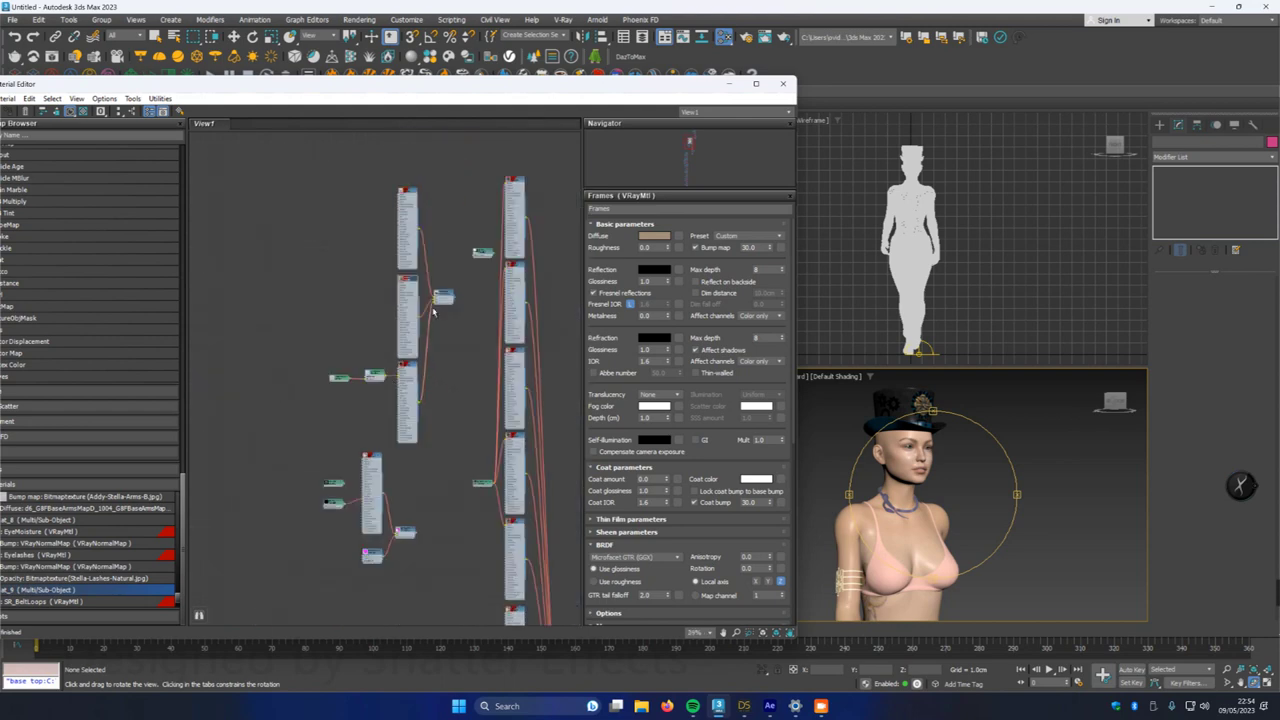
scroll(447, 298, up, 6)
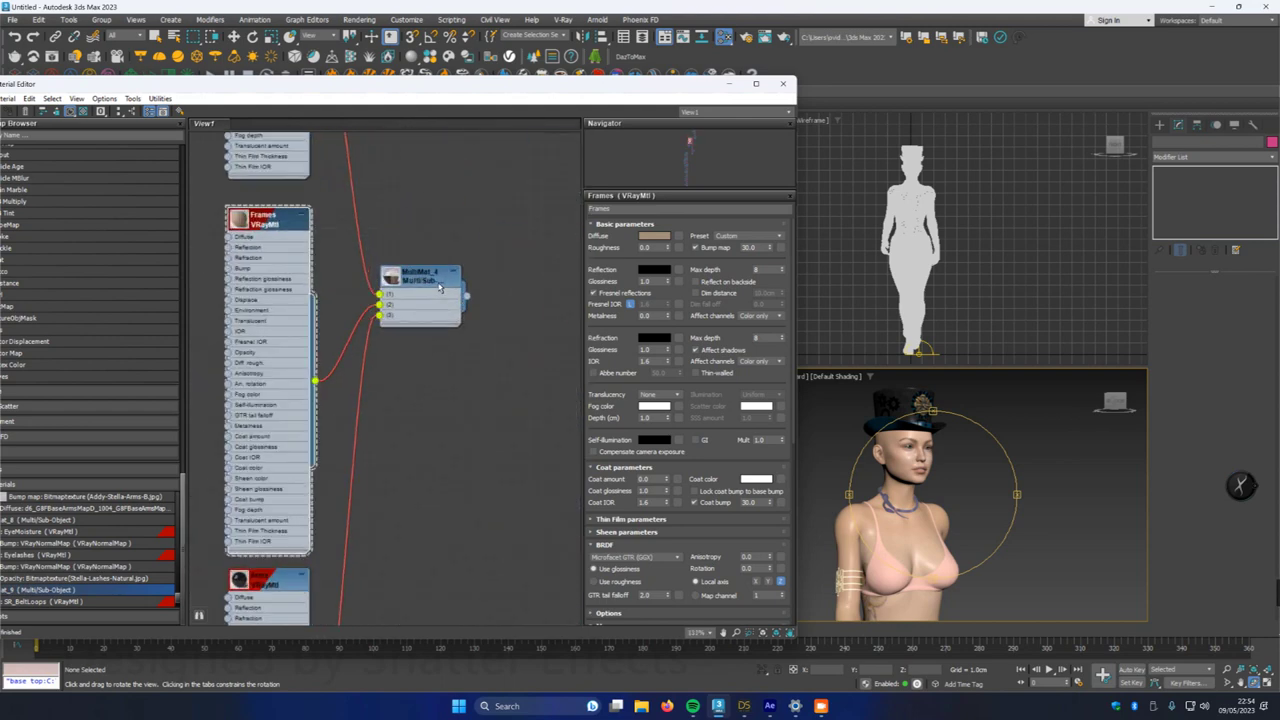
scroll(438, 288, down, 2)
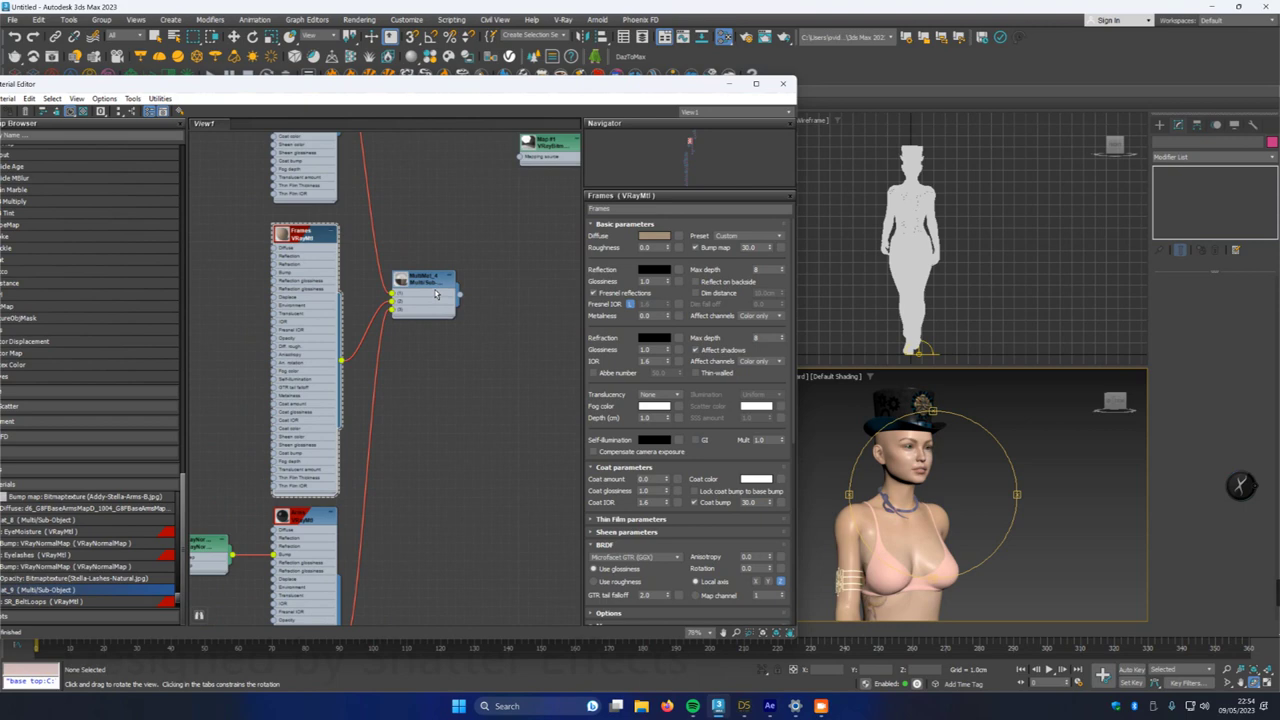
scroll(450, 314, down, 4)
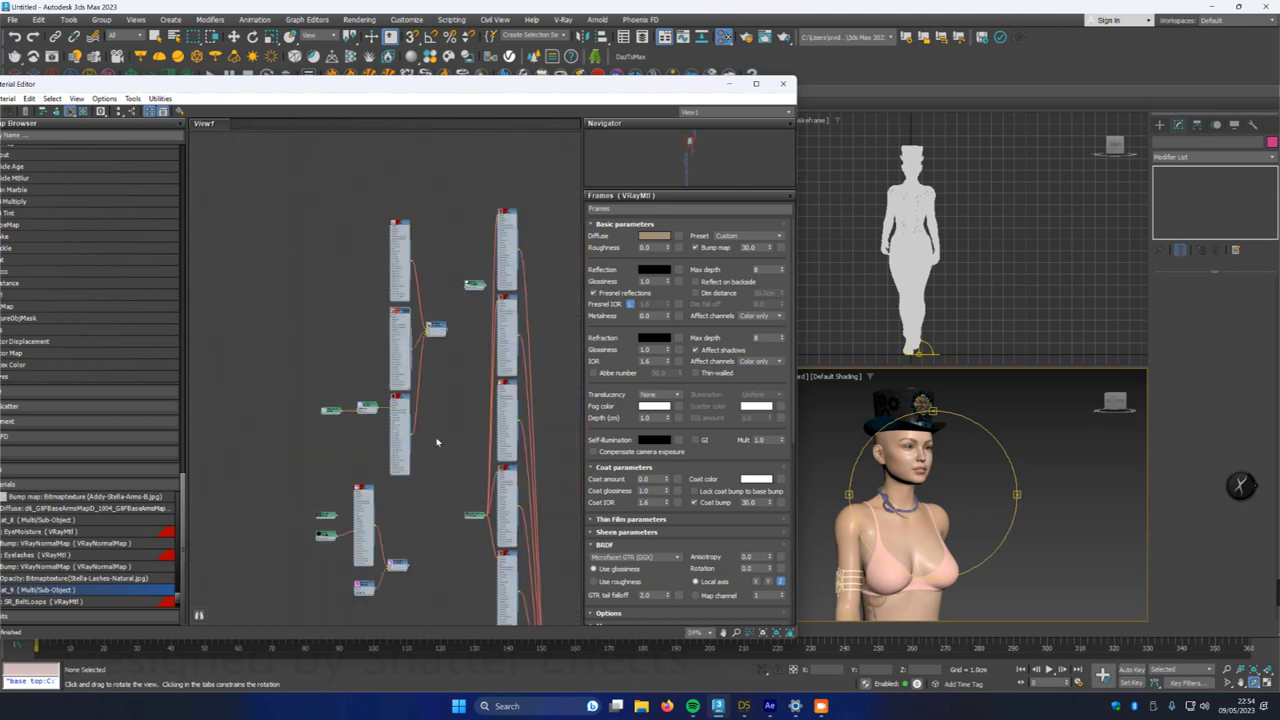
- Find the MultiMat_10 Multi/Sub-Object material among the scene materials and show its node with the sub-material list
drag(250, 87, 374, 72)
scroll(200, 553, down, 5)
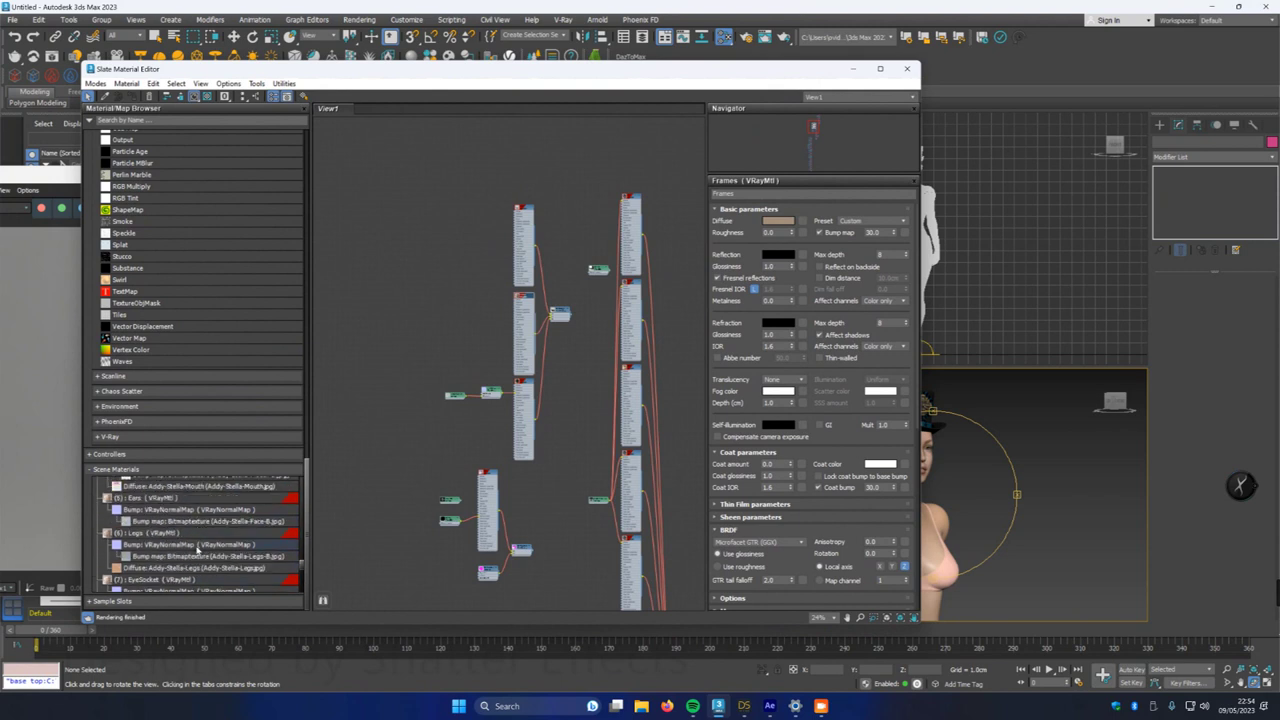
scroll(194, 547, down, 6)
click(113, 534)
drag(412, 250, 363, 334)
click(476, 383)
mouse_move(423, 223)
middle_down()
mouse_move(366, 463)
mouse_move(381, 444)
mouse_move(419, 222)
middle_up()
scroll(416, 372, up, 6)
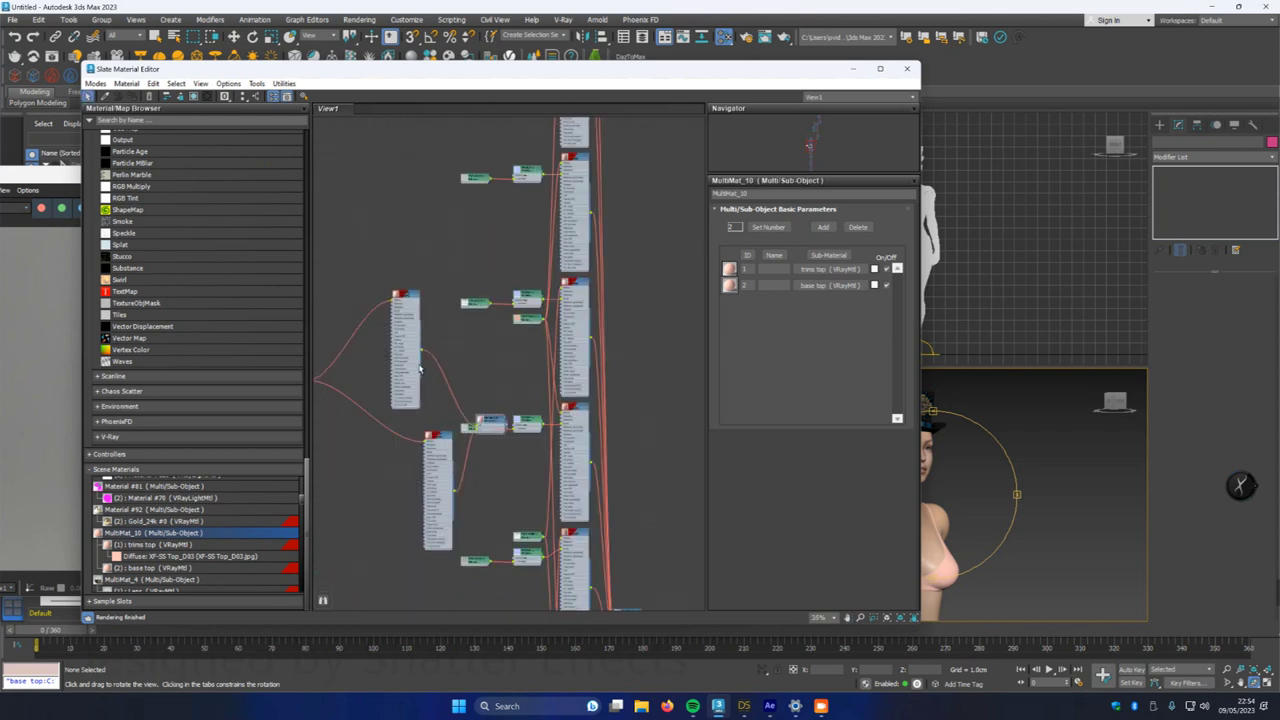
- Show the trims top material's parameters, separate the MultiMat_10 and base top nodes from their neighbours, and inspect the shared diffuse bitmap
double_click(393, 229)
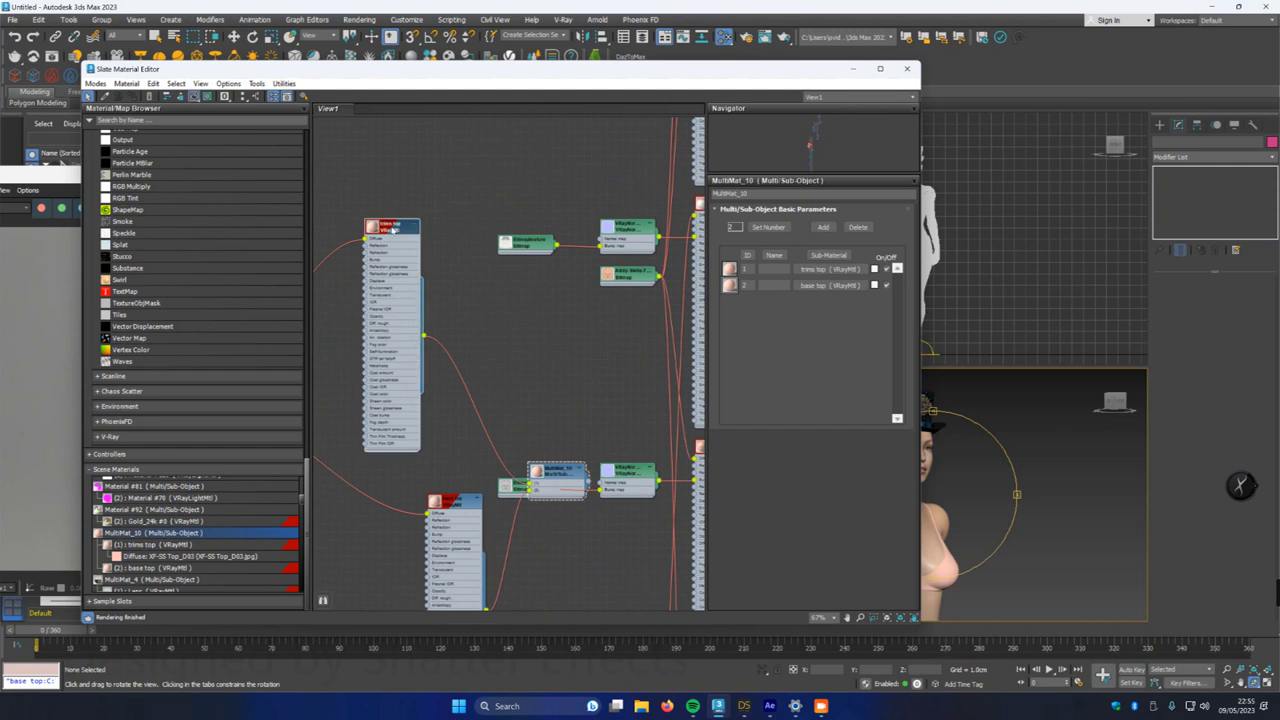
drag(555, 472, 548, 356)
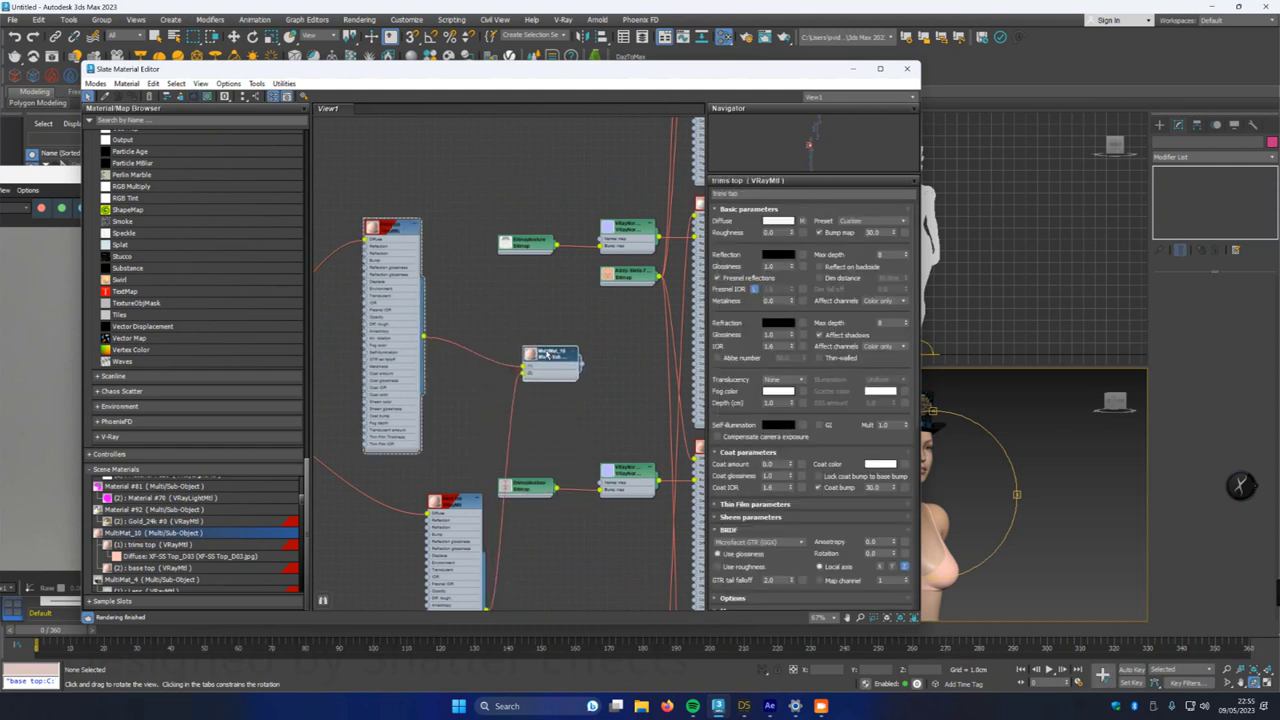
drag(450, 500, 401, 492)
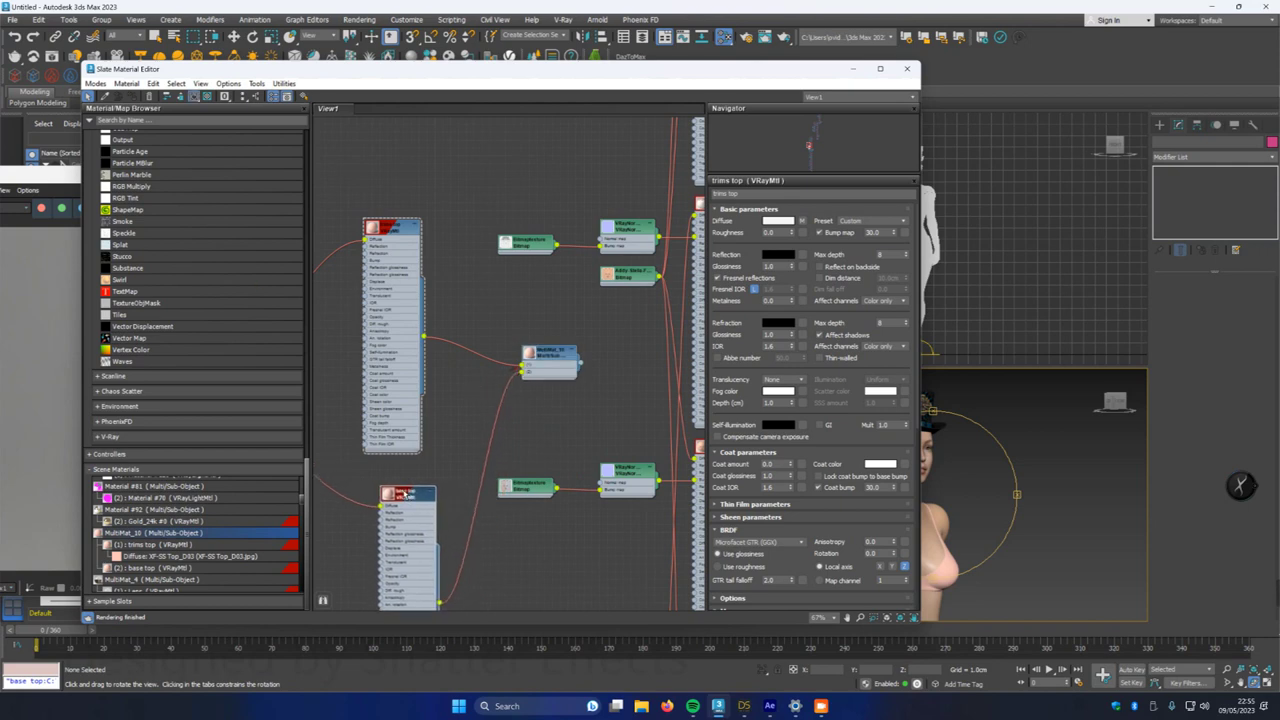
middle_drag(463, 423, 543, 457)
scroll(477, 268, up, 3)
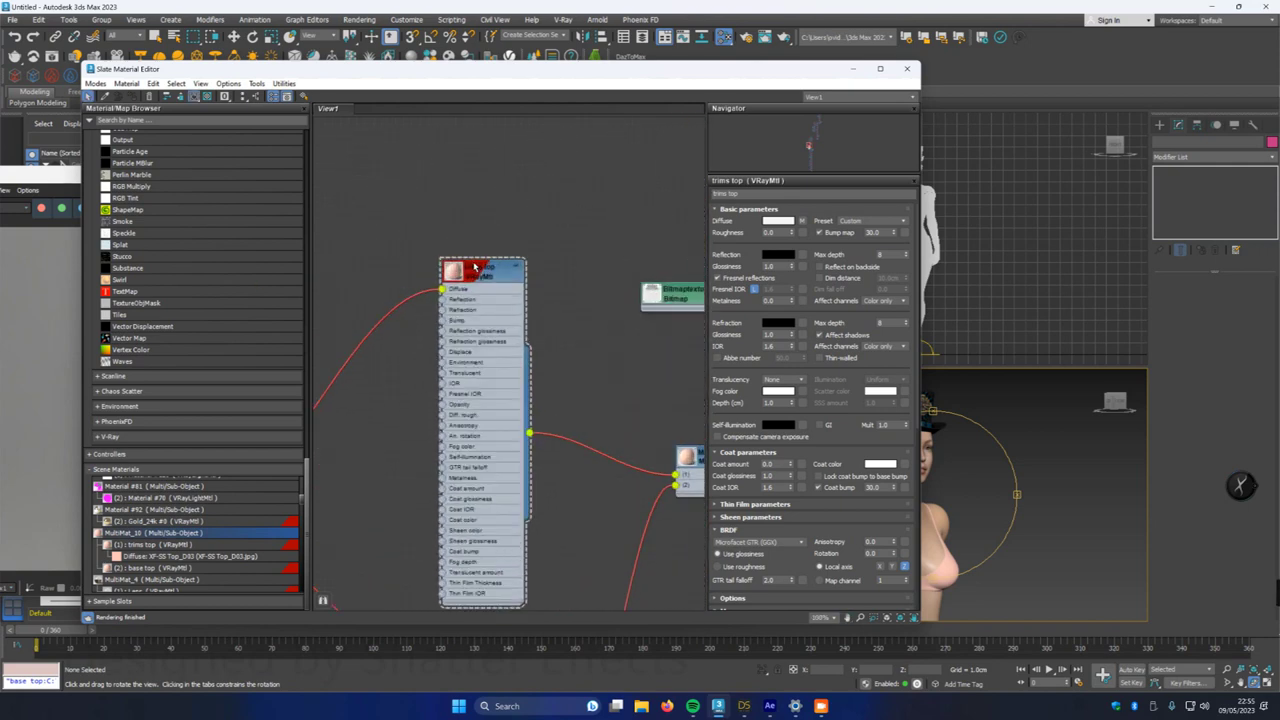
scroll(410, 390, down, 6)
scroll(381, 392, up, 4)
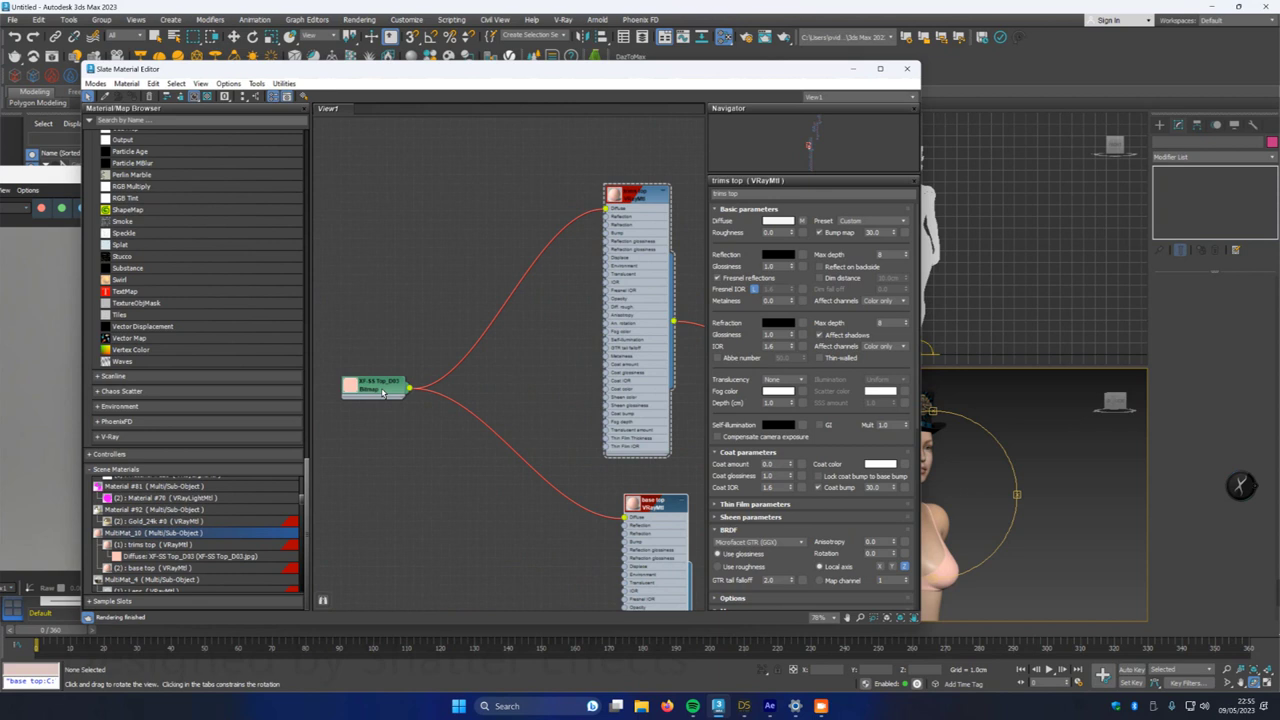
middle_drag(546, 345, 403, 352)
click(522, 262)
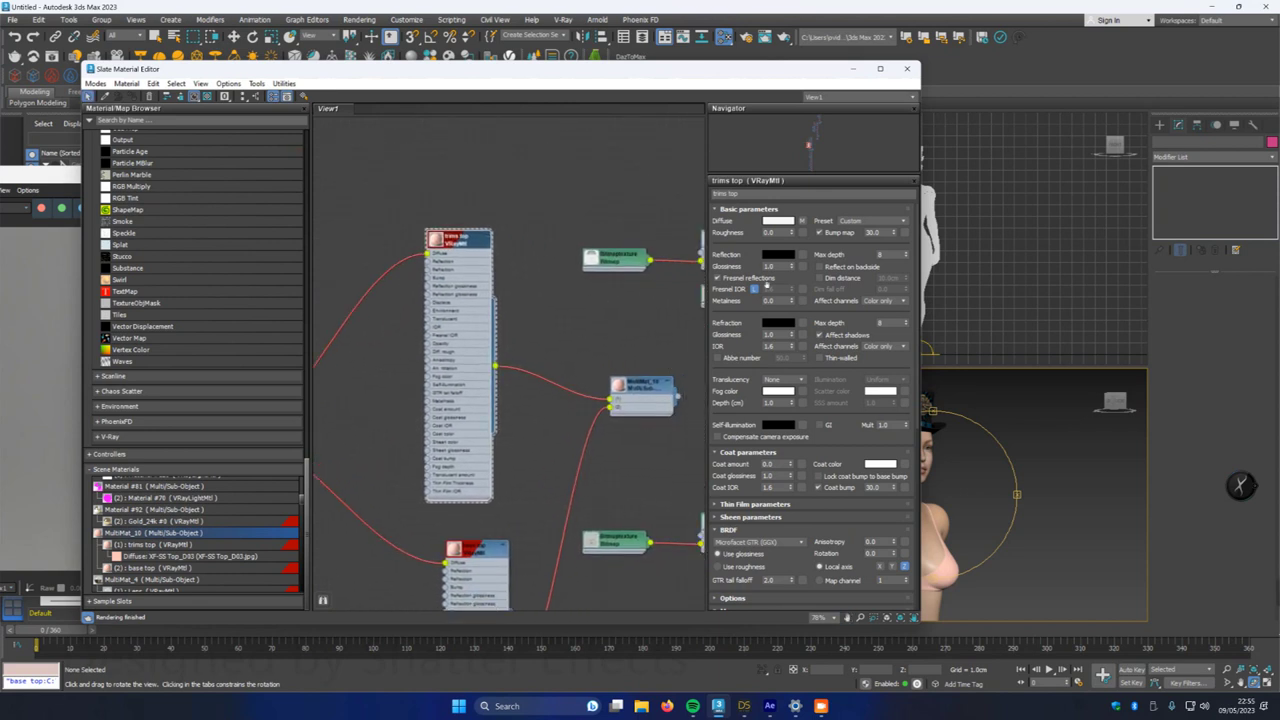
- Set the trims top material's reflection colour to a grey and move the Material Editor clear of the render
click(778, 255)
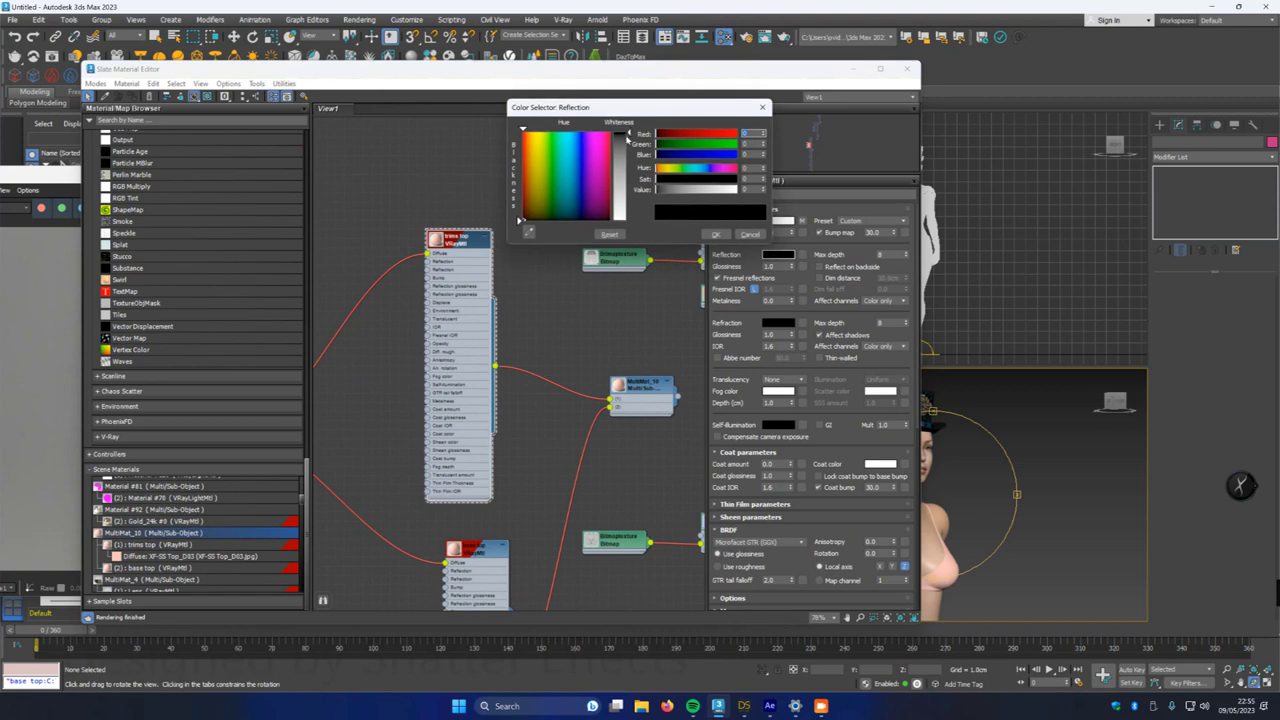
drag(627, 136, 627, 154)
click(715, 234)
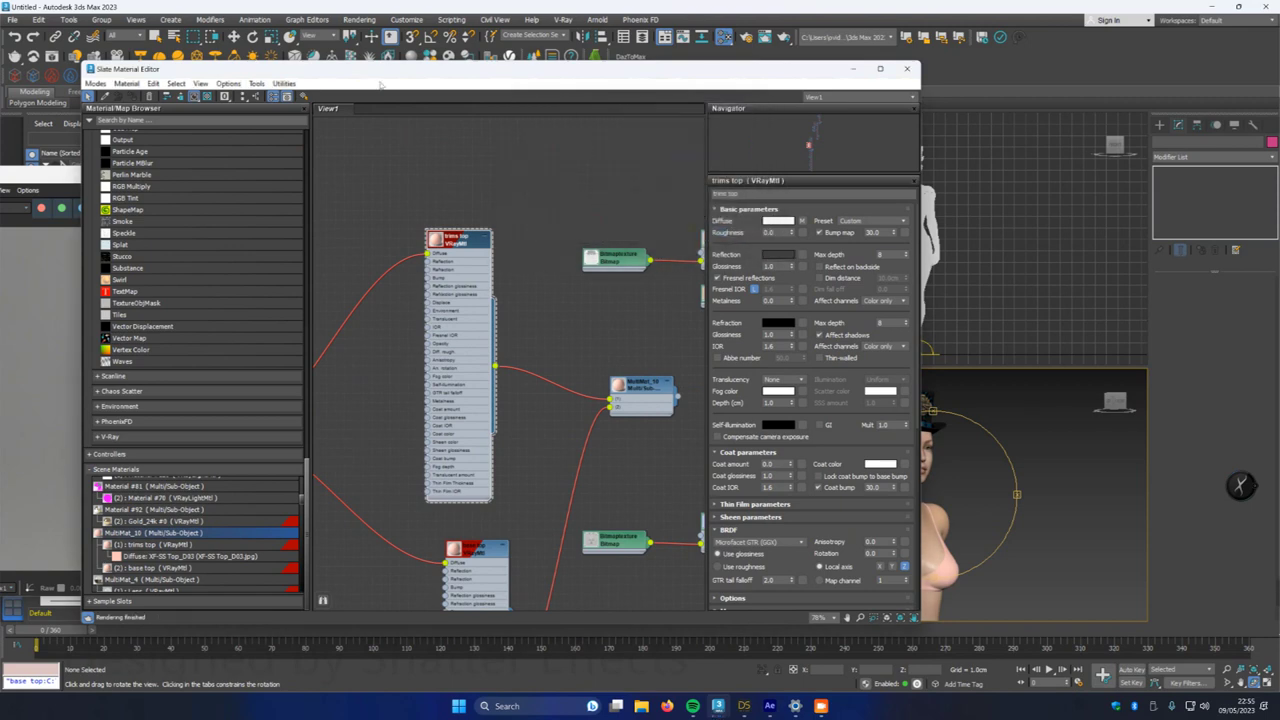
drag(357, 75, 486, 73)
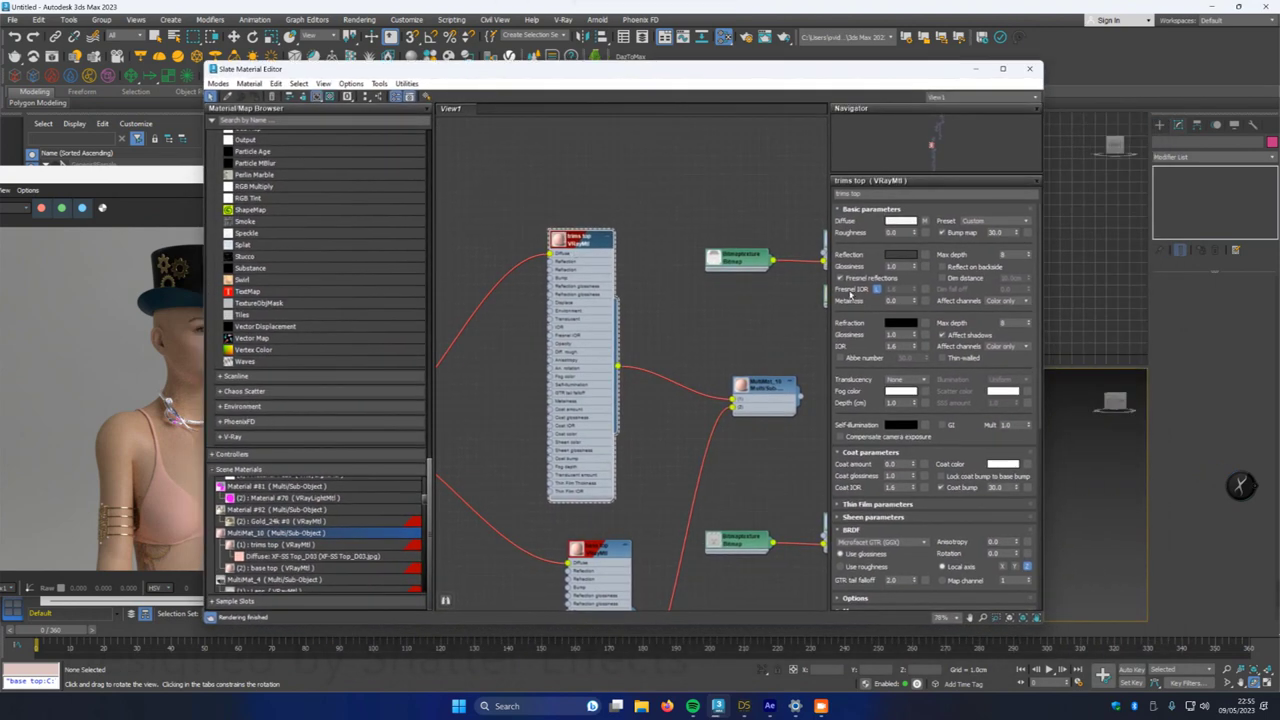
click(899, 255)
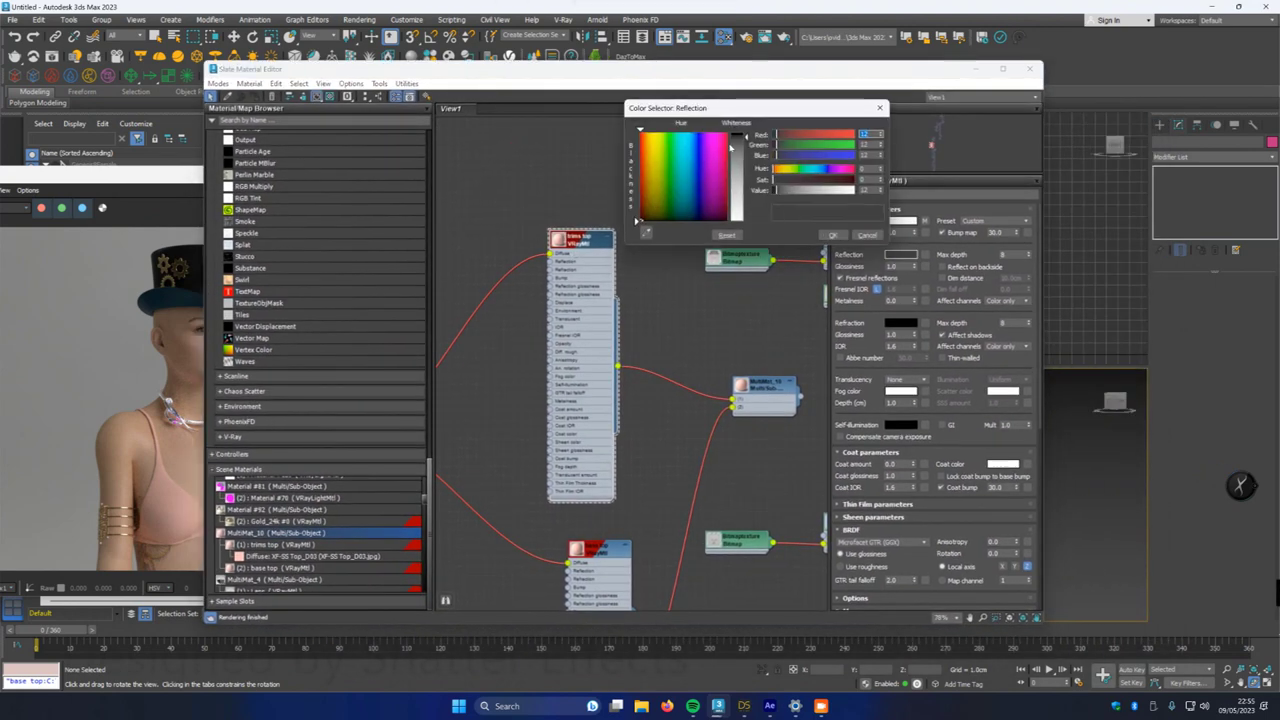
click(831, 235)
drag(602, 78, 686, 84)
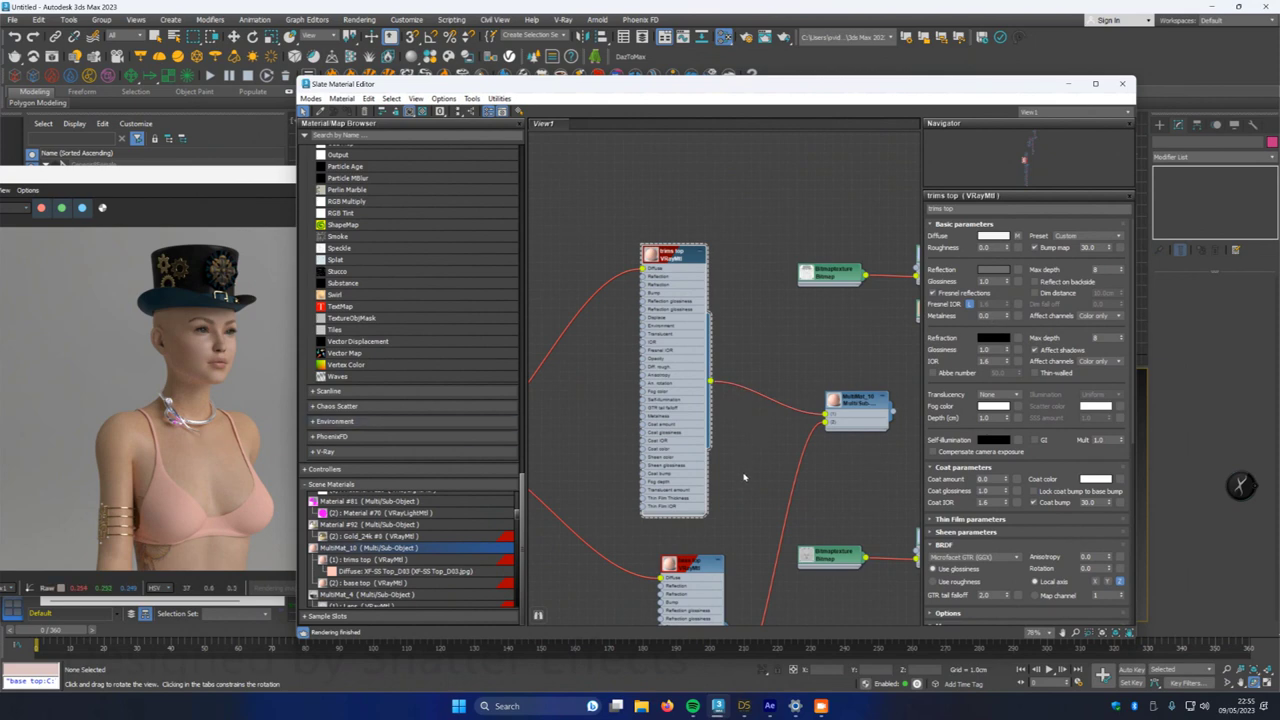
- Set the base top material's reflection colour to a grey, check the top in the render, and close the Material Editor
middle_drag(741, 479, 707, 302)
click(684, 362)
click(992, 270)
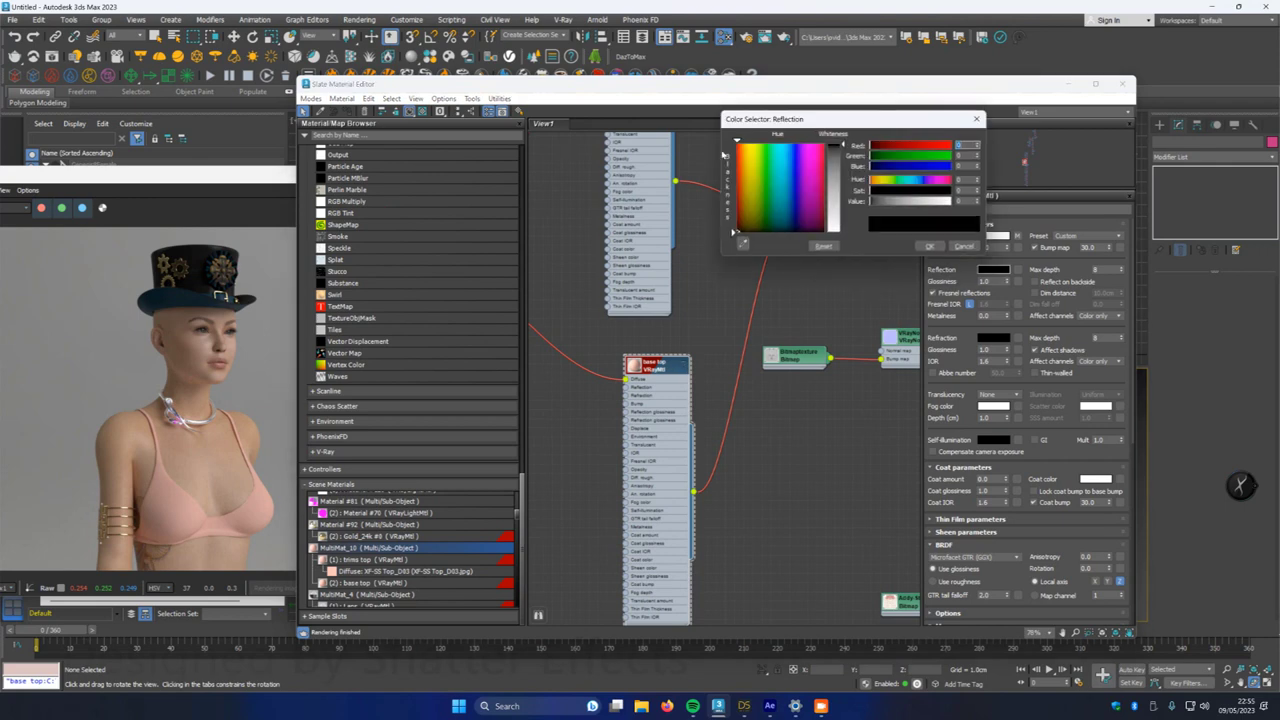
drag(839, 146, 840, 156)
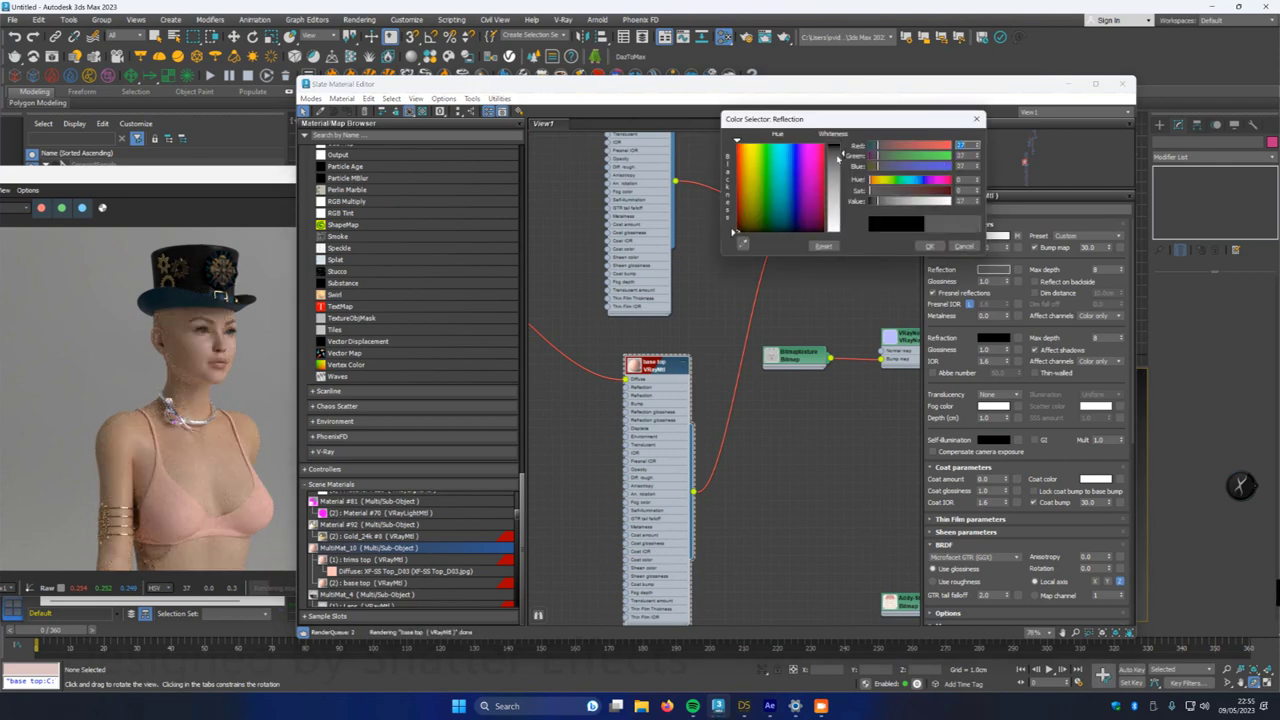
click(835, 161)
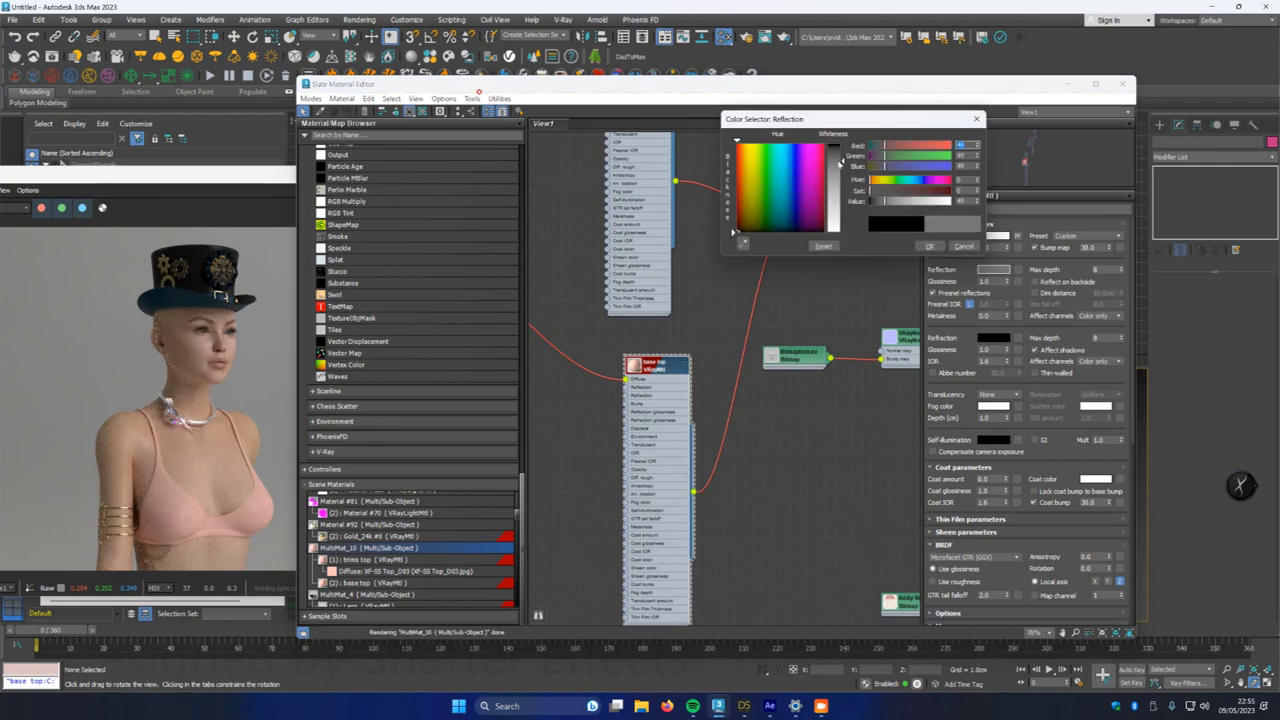
scroll(186, 528, up, 1)
scroll(186, 528, down, 1)
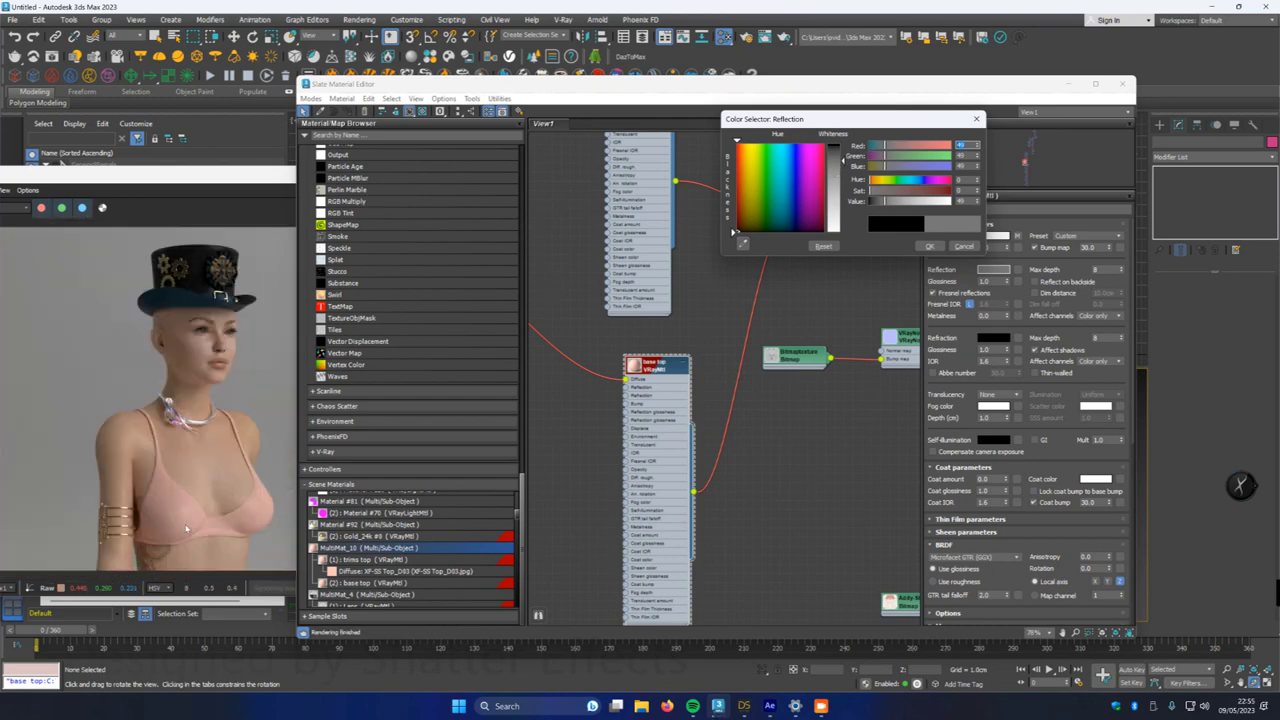
scroll(212, 522, up, 2)
scroll(190, 525, down, 4)
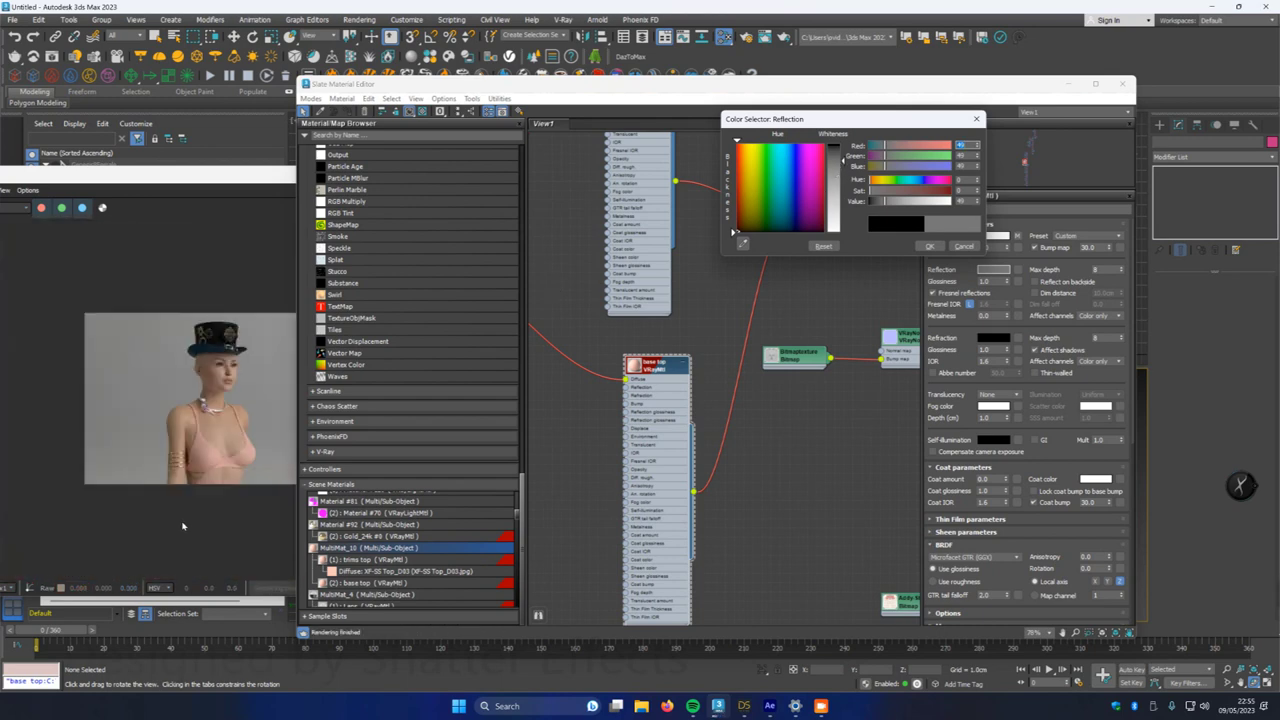
scroll(200, 517, up, 2)
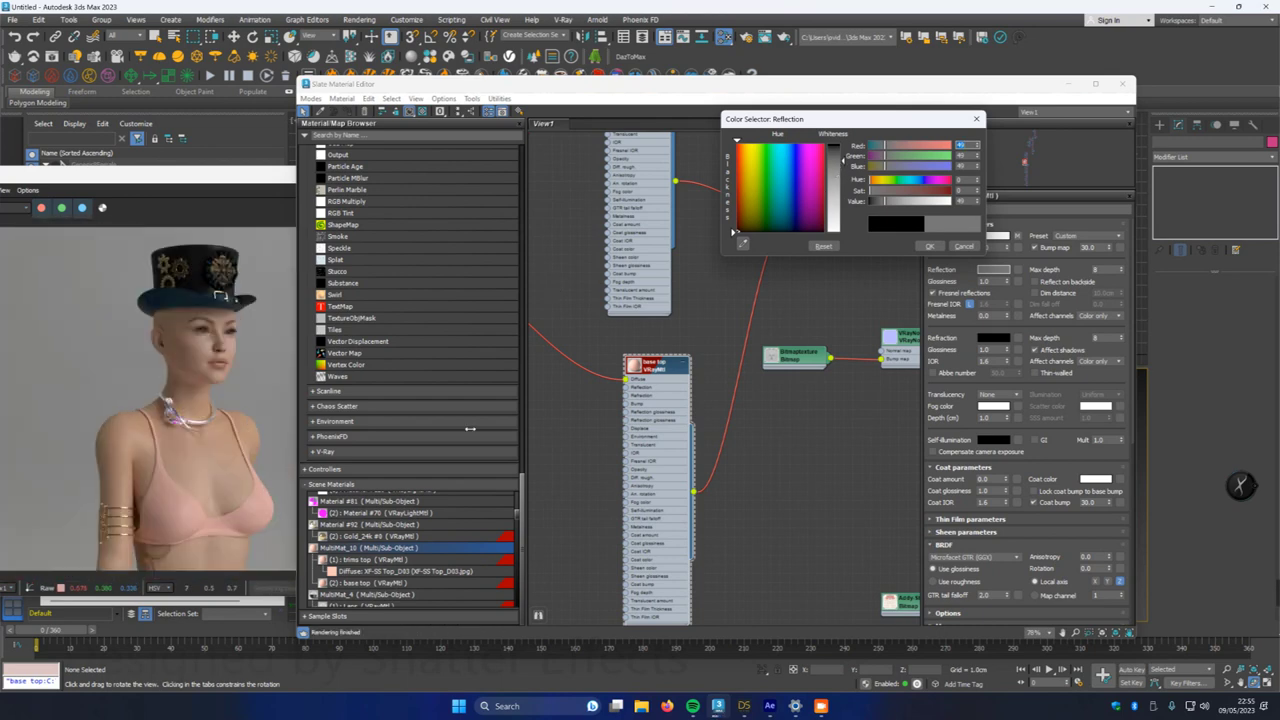
click(929, 246)
click(1121, 84)
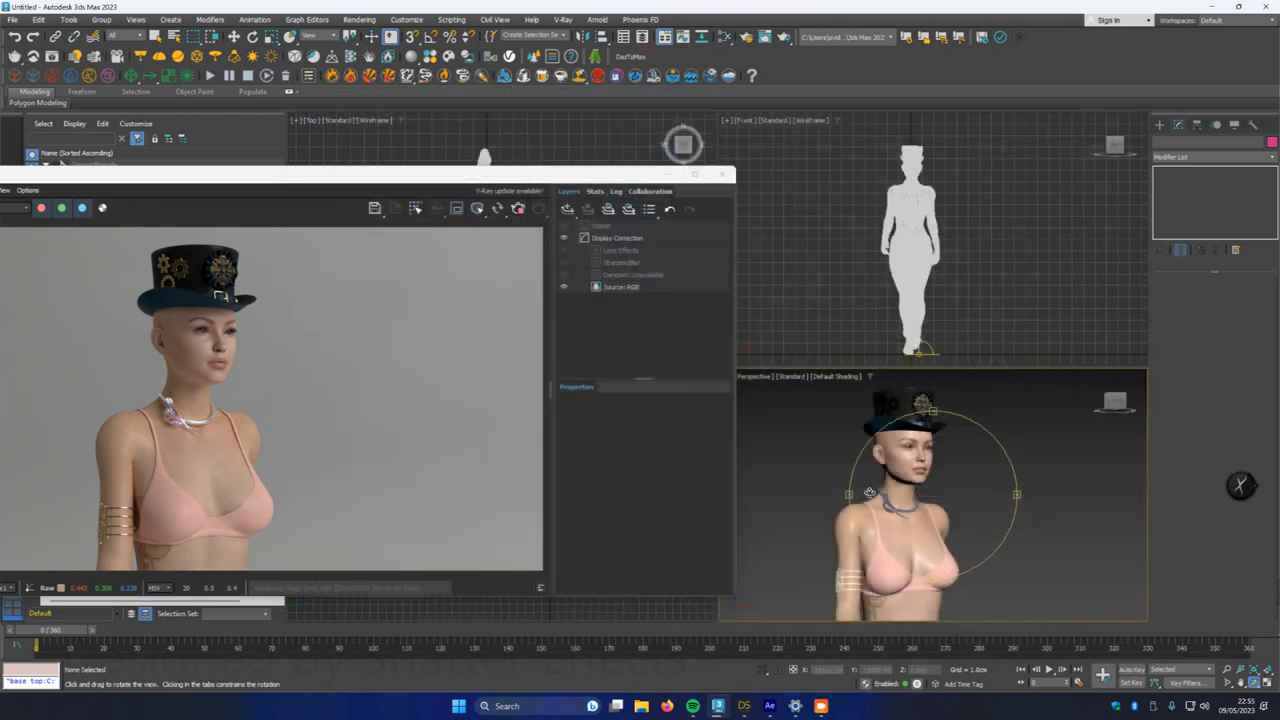
- Examine the top and arm bracelet in the interactive render from both sides of the character, then close the render window
scroll(932, 510, down, 5)
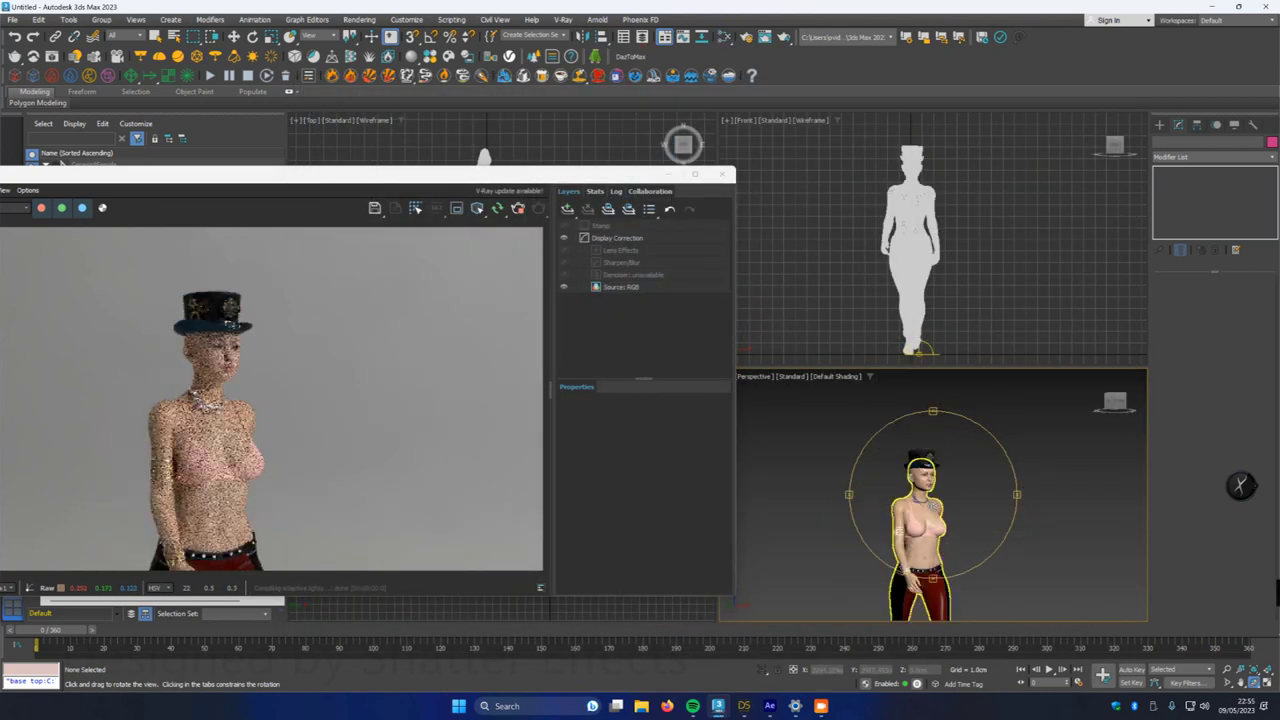
scroll(932, 505, up, 3)
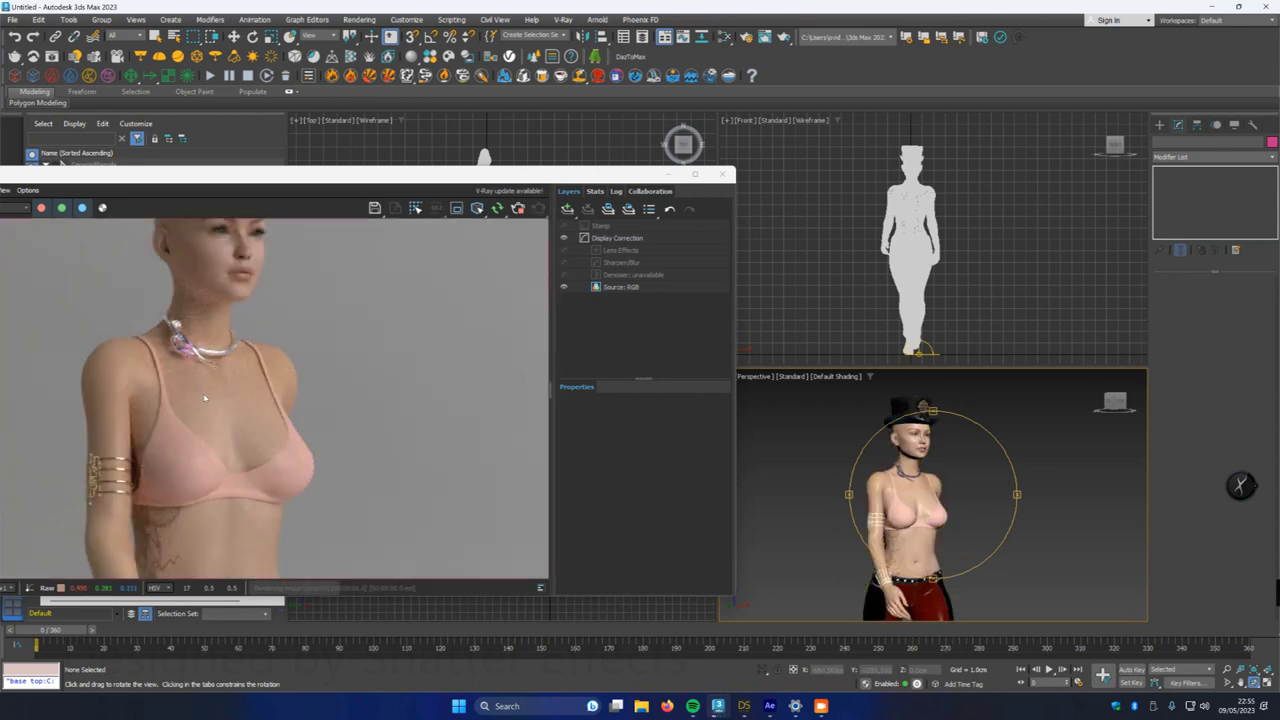
scroll(160, 422, up, 5)
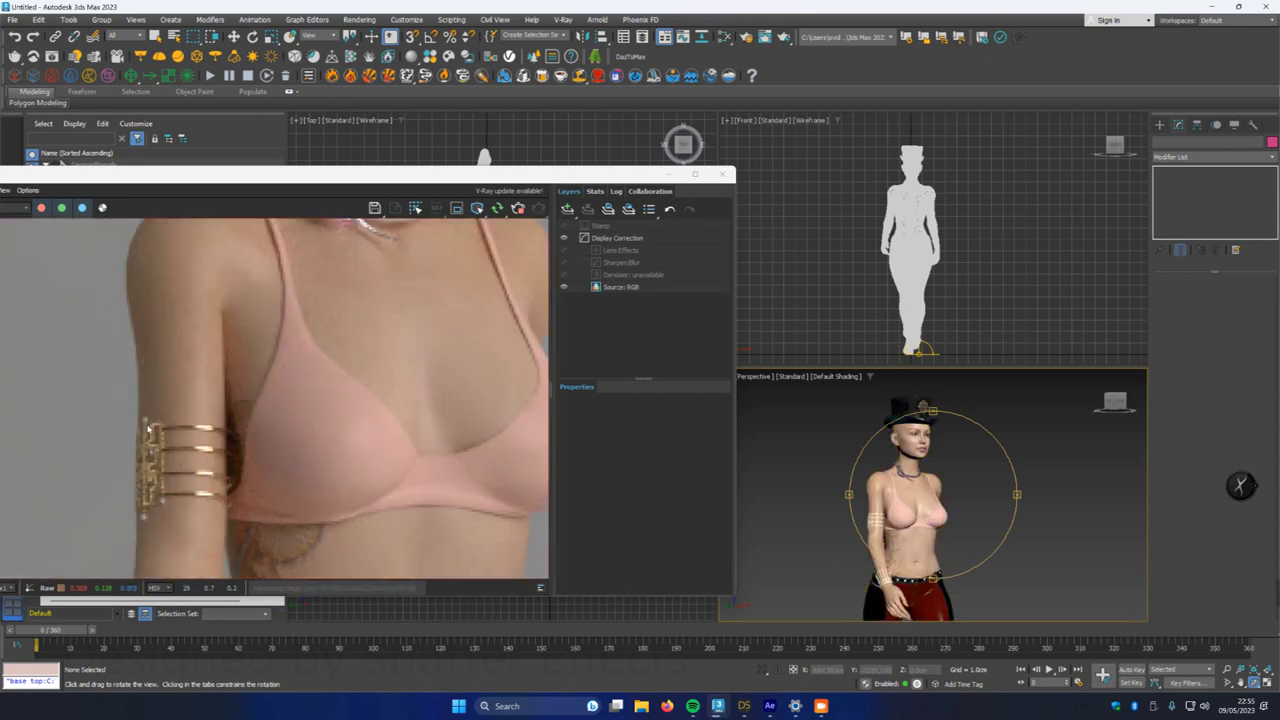
scroll(150, 428, down, 1)
scroll(150, 428, down, 4)
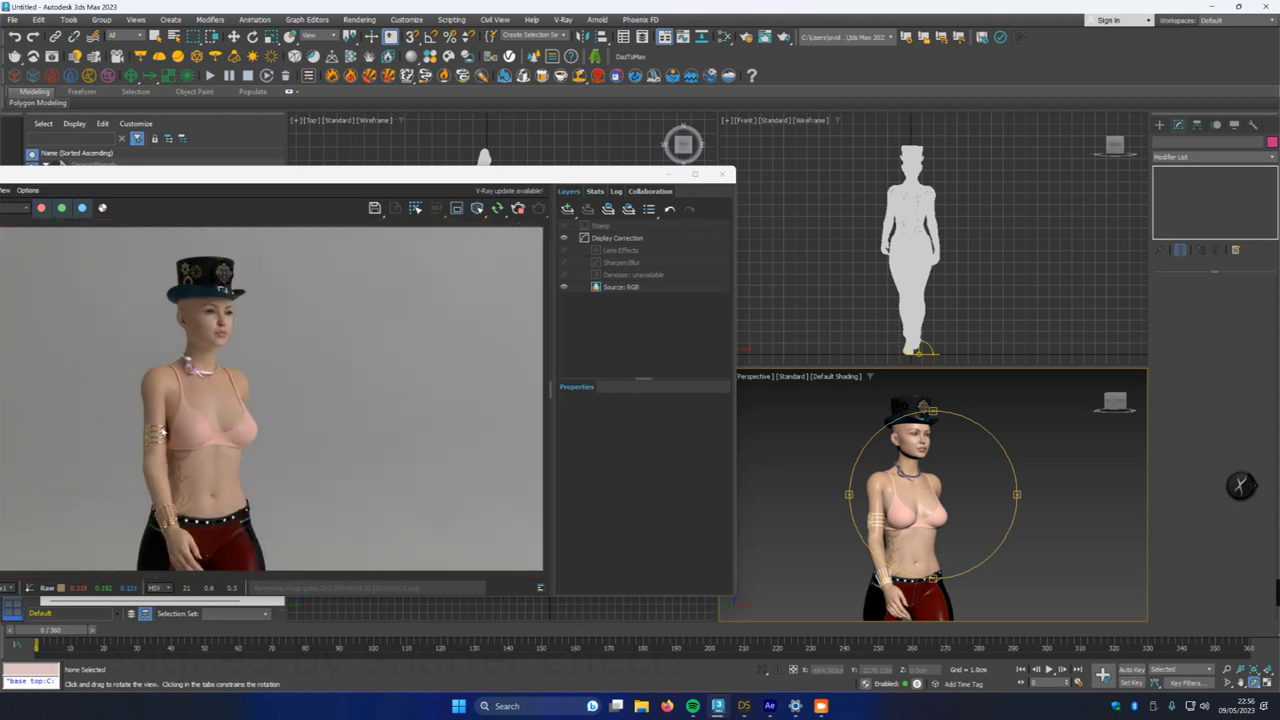
scroll(215, 429, up, 1)
scroll(241, 442, down, 1)
drag(942, 508, 855, 500)
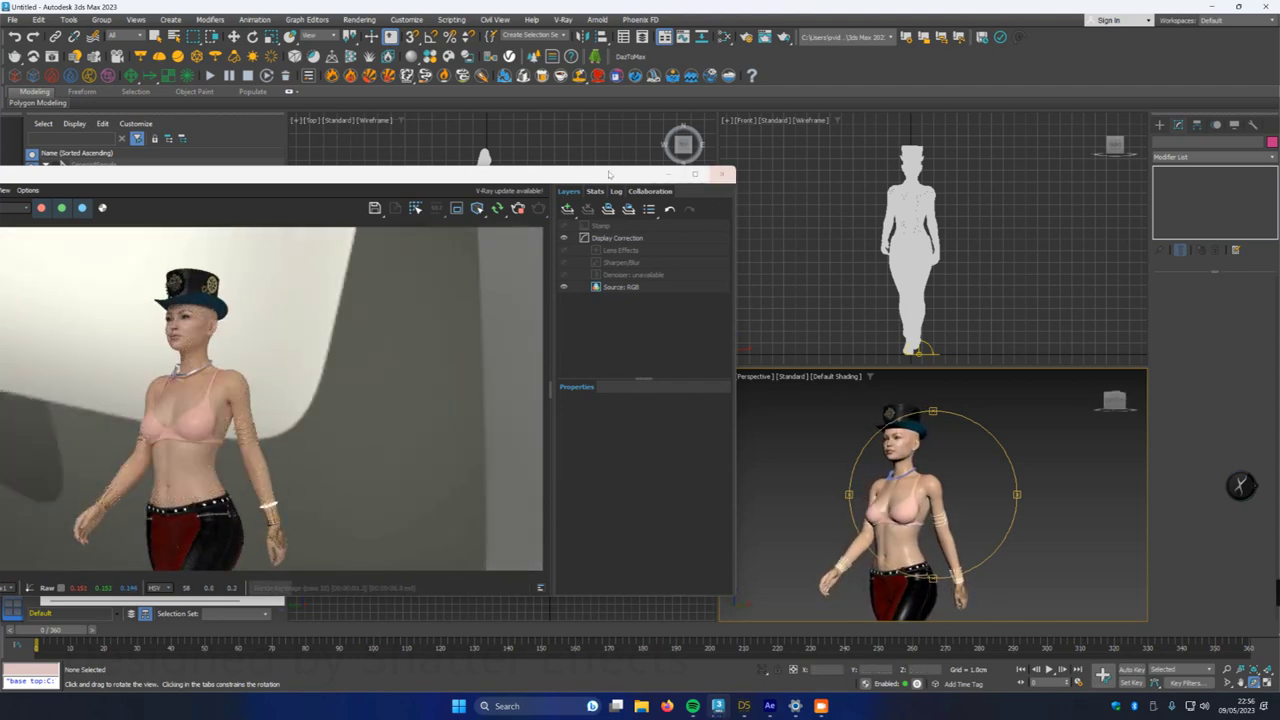
click(716, 176)
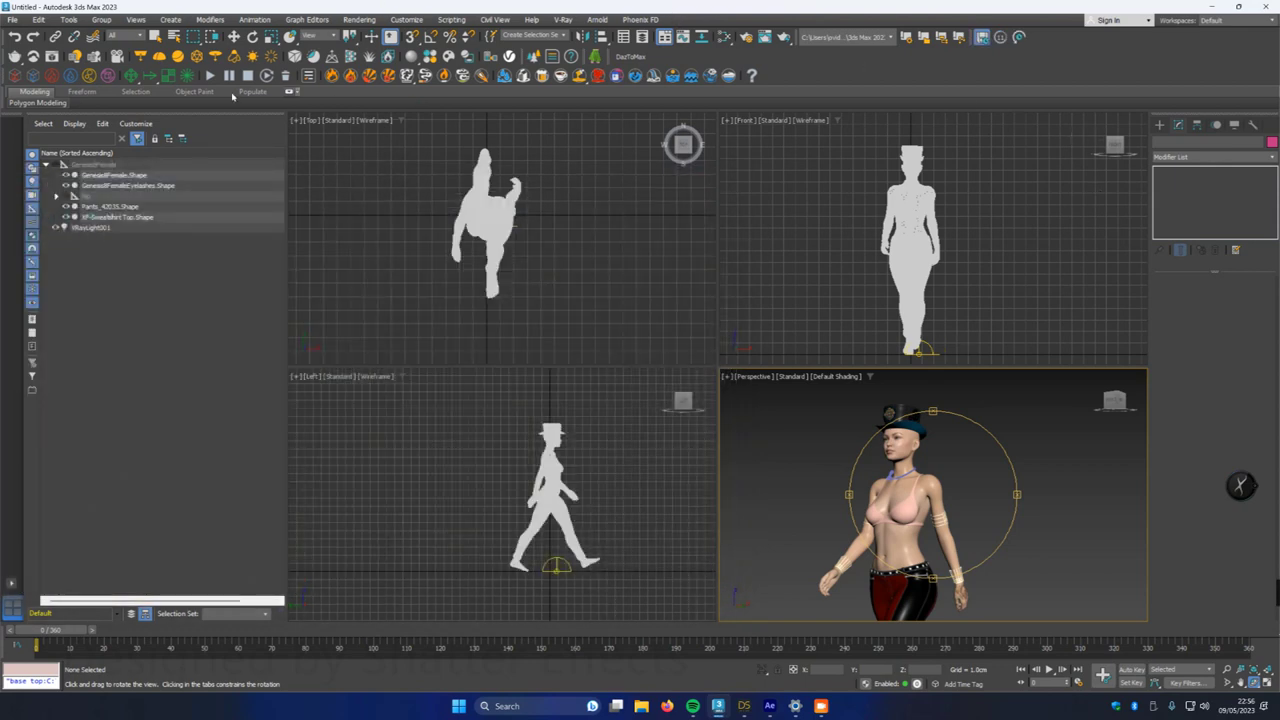
- Select the VRayLight001 dome light and assign a new VRayBitmap as its map
click(155, 36)
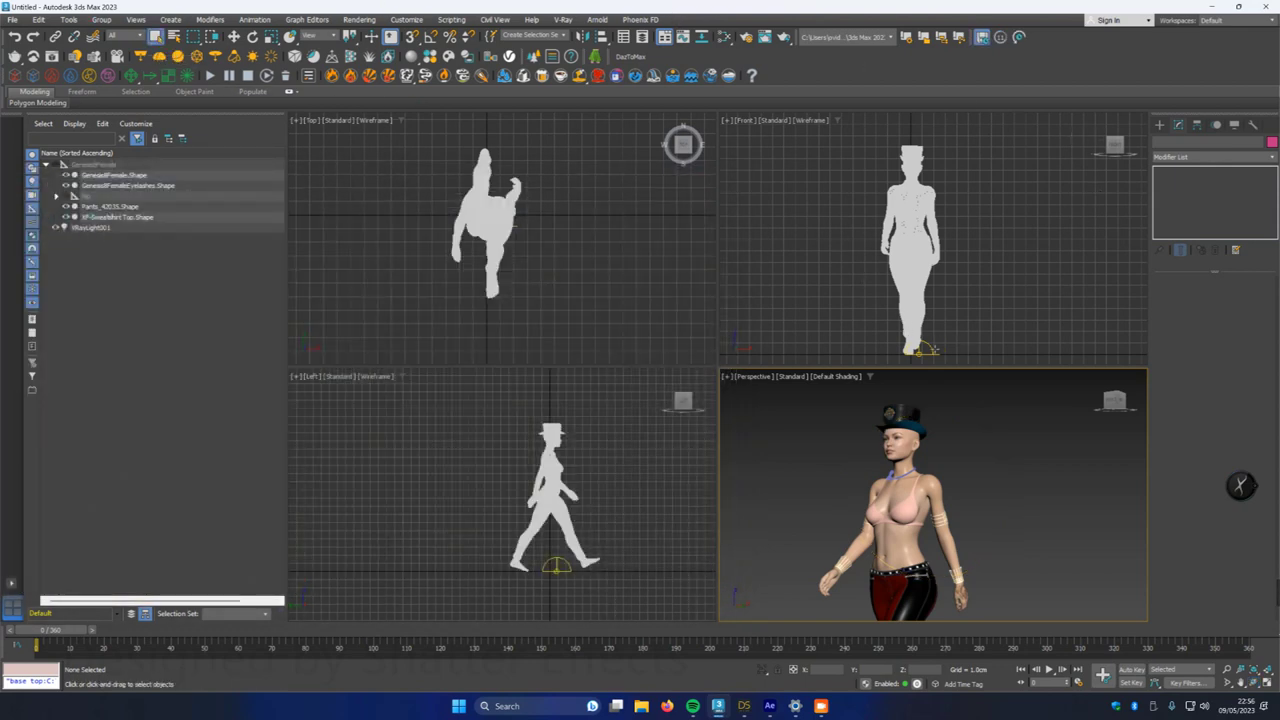
click(921, 349)
click(1230, 422)
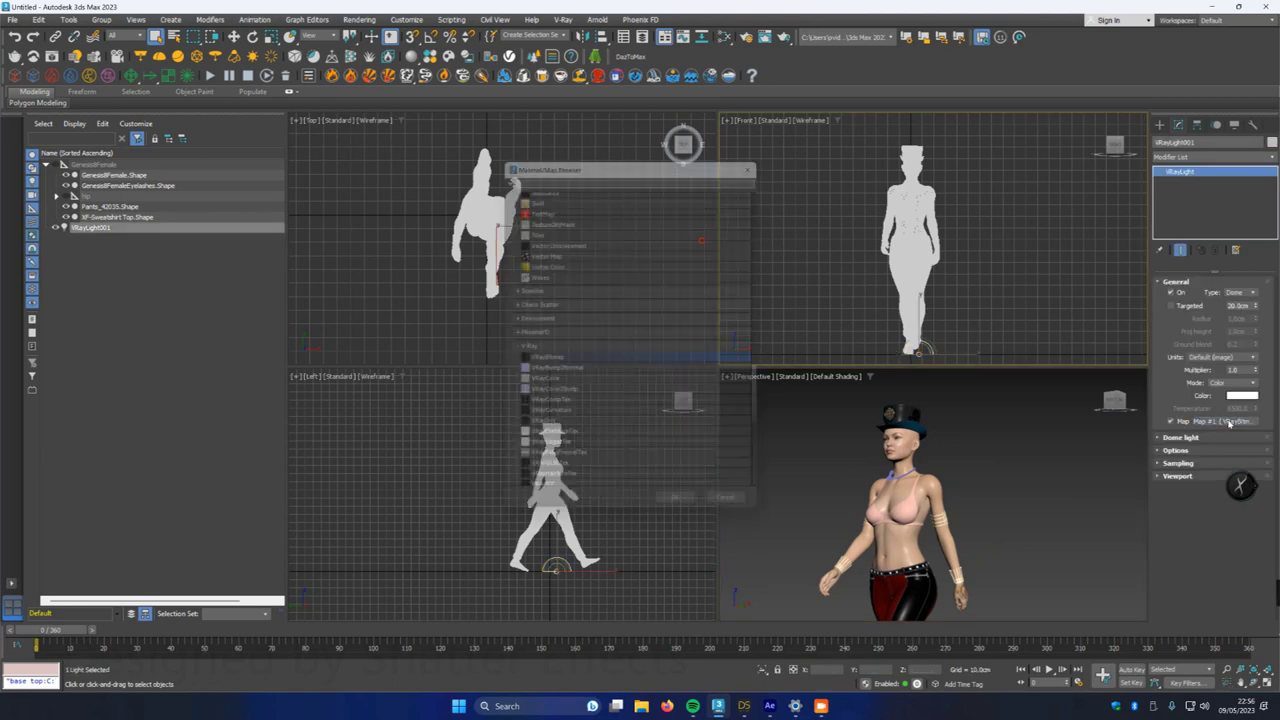
double_click(546, 373)
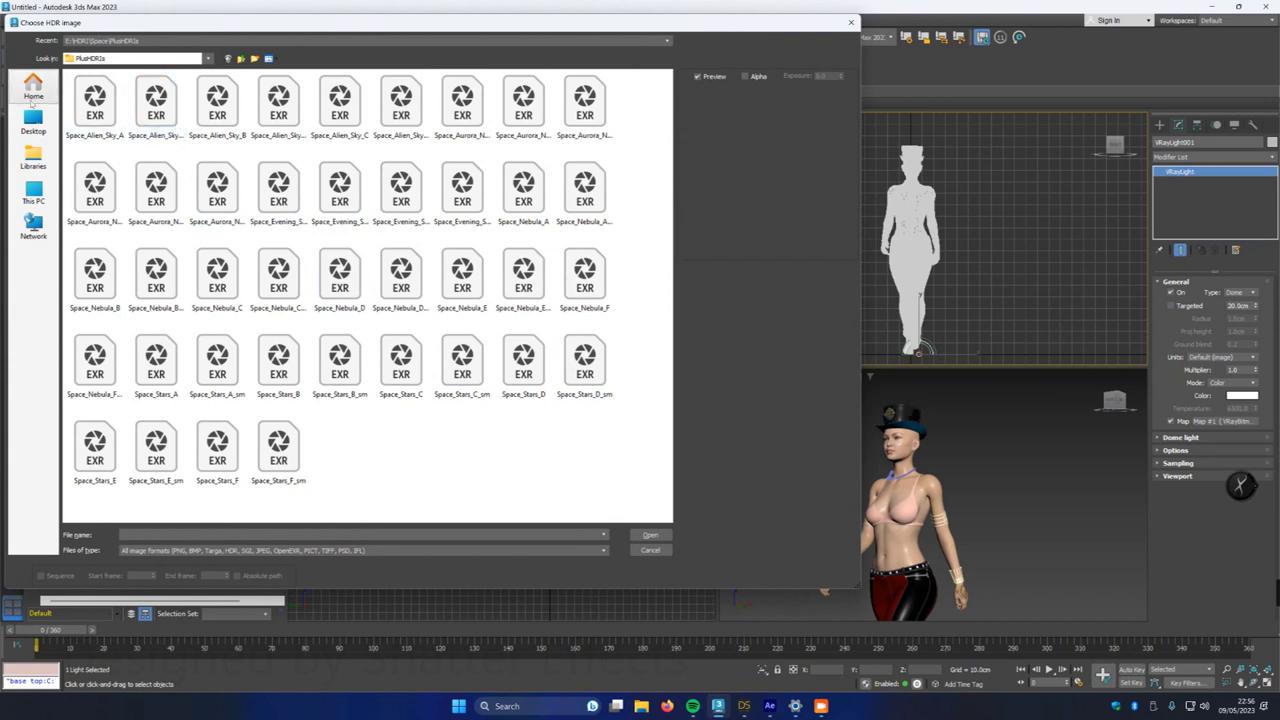
- Load the Sunset HDR image from the HDRI folder on the E: drive as the dome light's bitmap
click(33, 122)
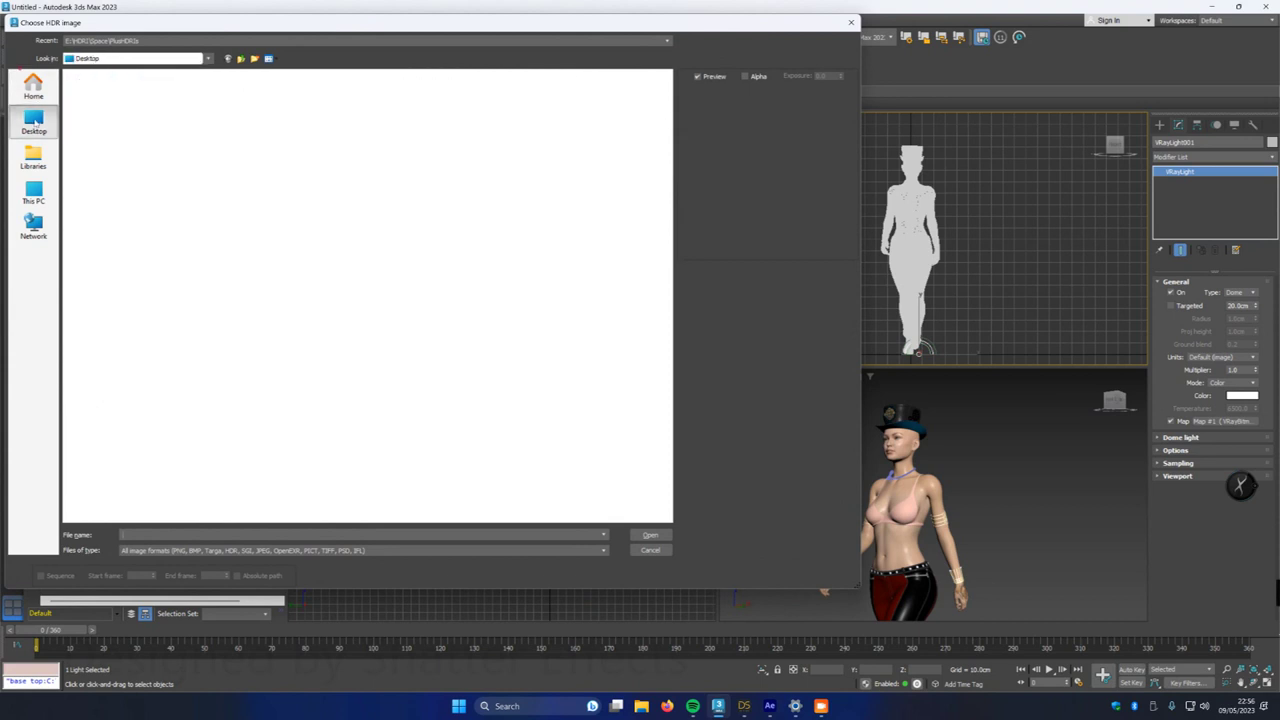
click(33, 193)
double_click(356, 112)
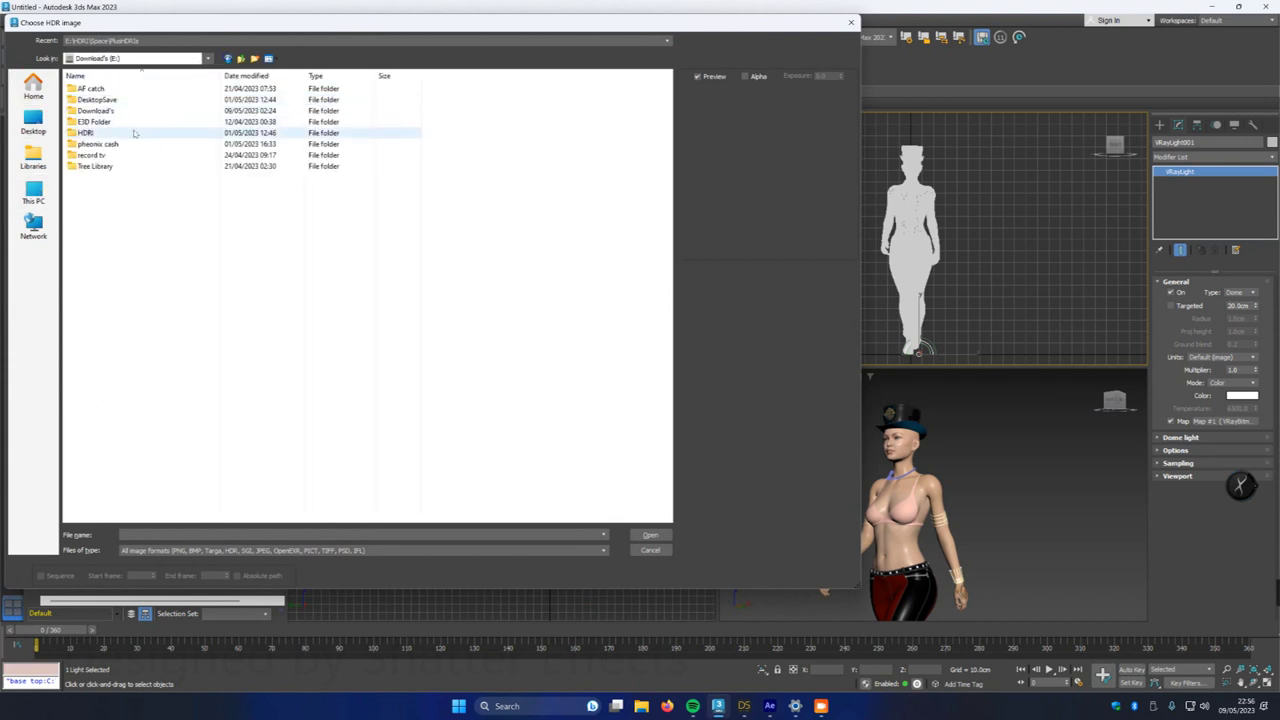
double_click(88, 133)
double_click(100, 122)
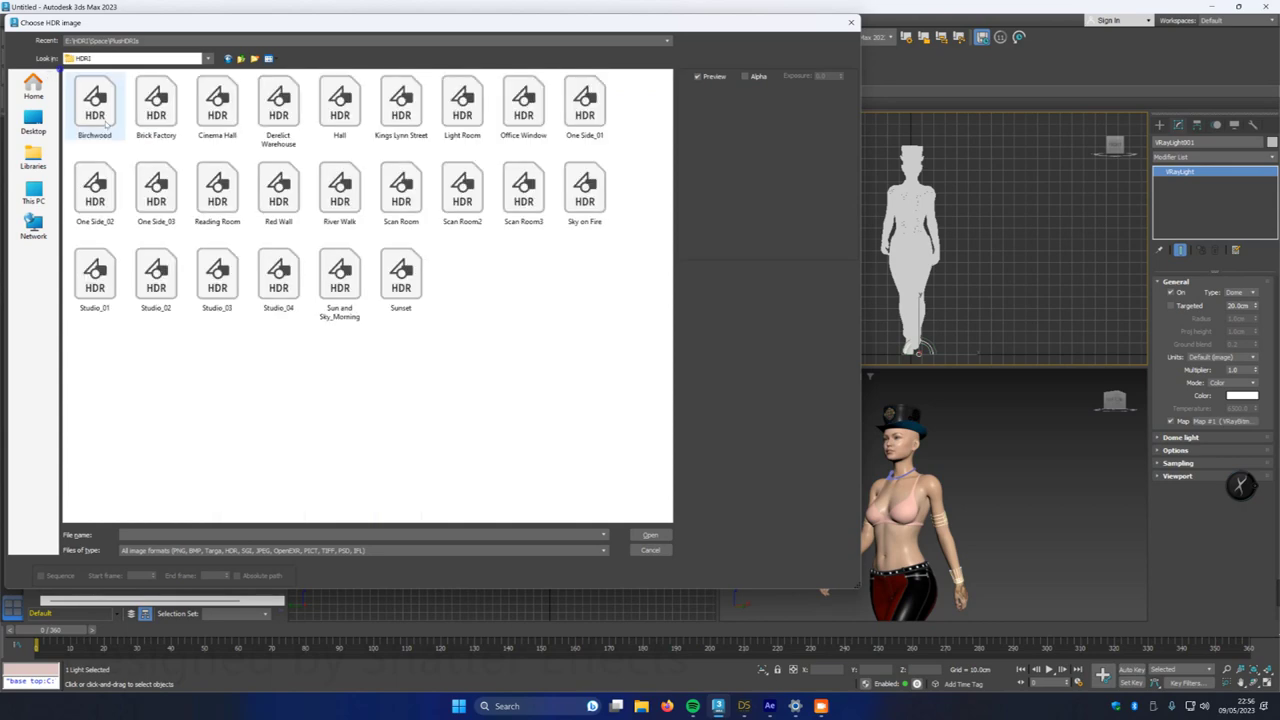
click(424, 284)
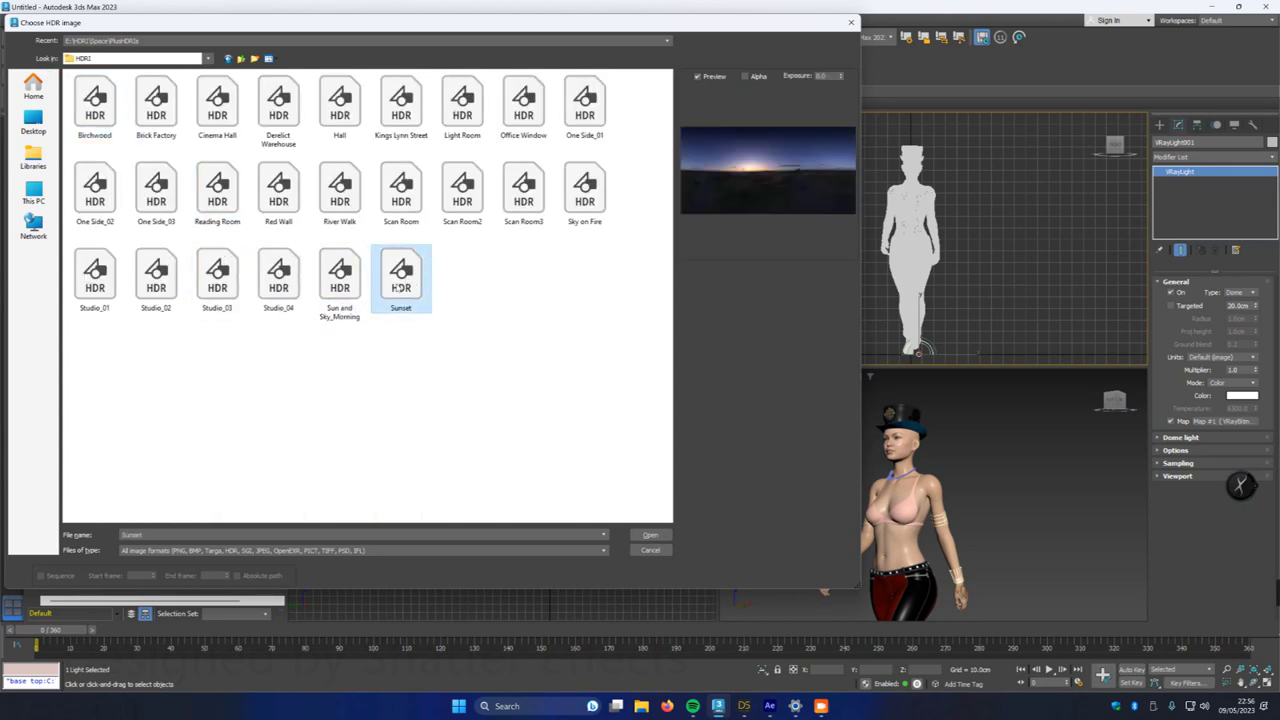
click(650, 535)
- Start an interactive V-Ray render of the Perspective view and inspect the character and her necklace under the Sunset lighting
click(799, 440)
click(563, 19)
click(585, 40)
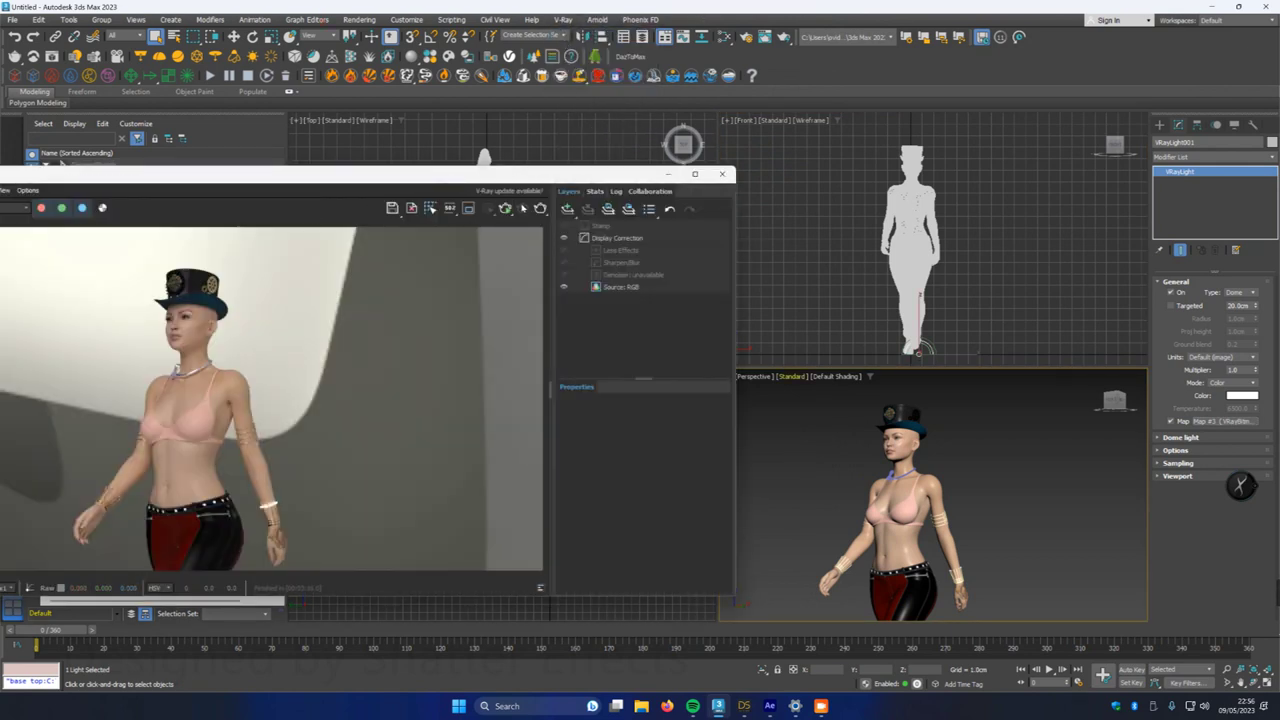
click(505, 209)
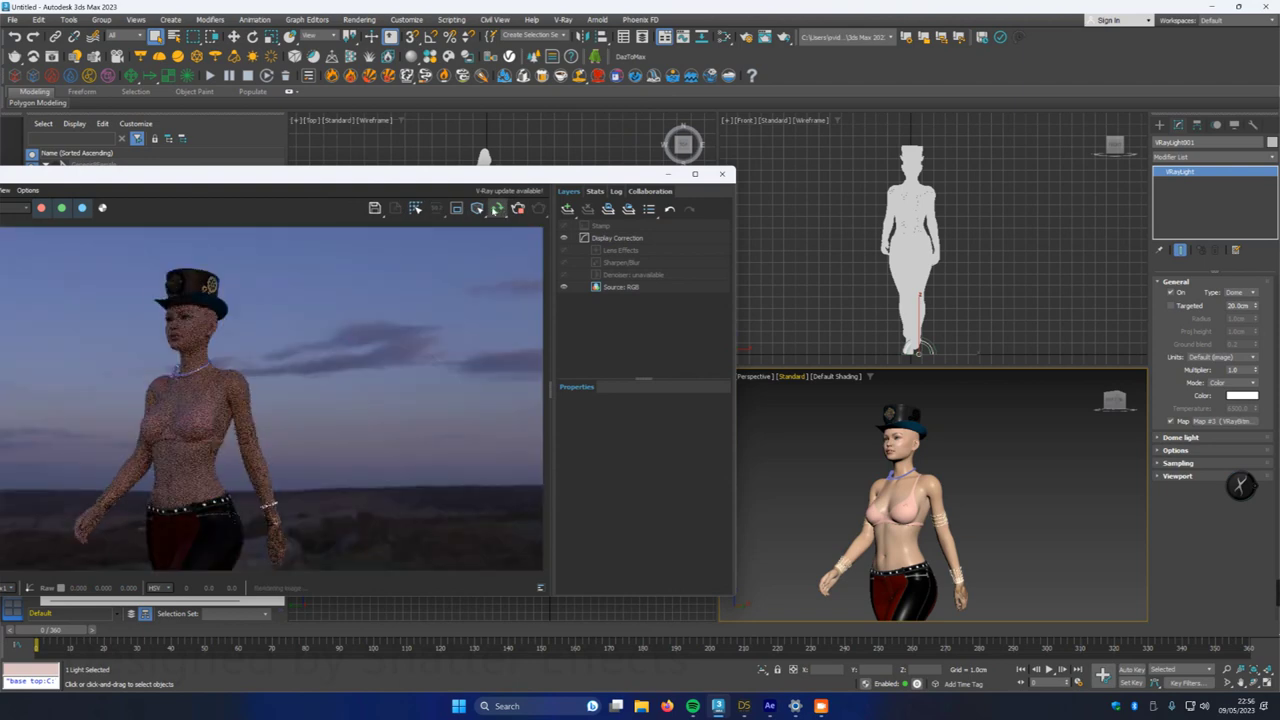
scroll(194, 421, up, 1)
scroll(194, 421, down, 1)
scroll(258, 531, up, 4)
scroll(258, 531, down, 4)
scroll(178, 376, up, 8)
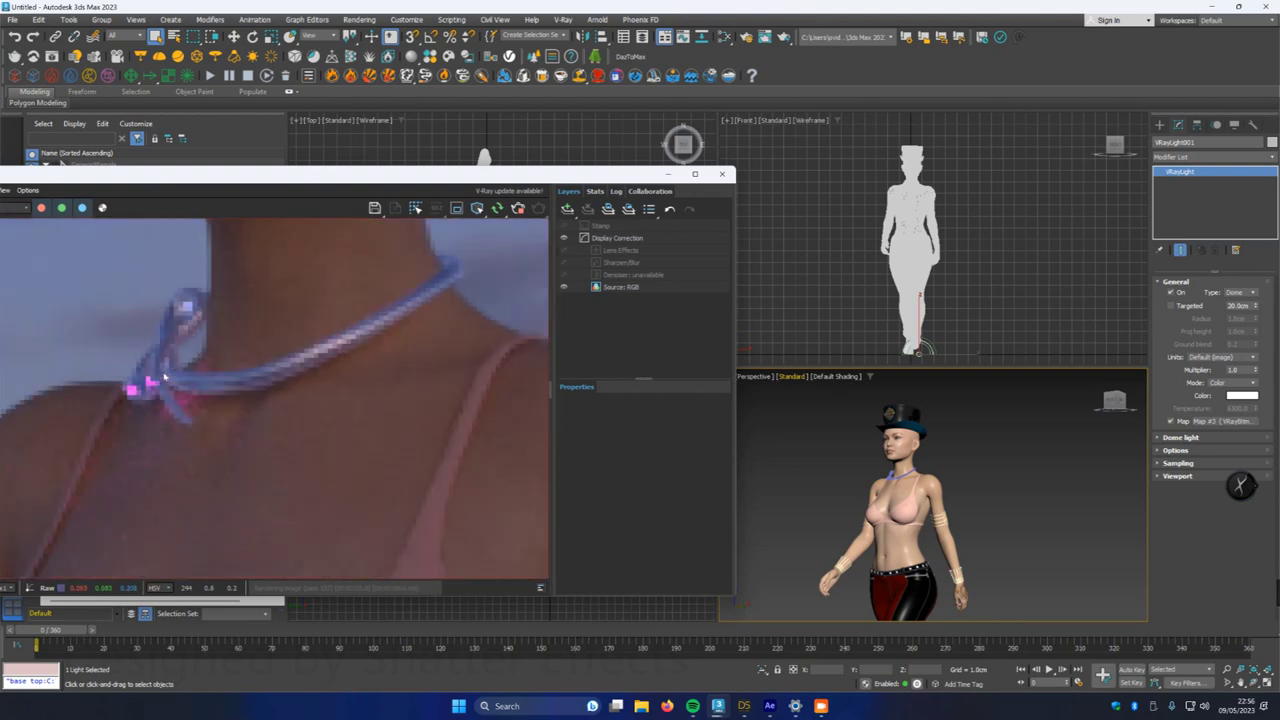
scroll(160, 382, down, 8)
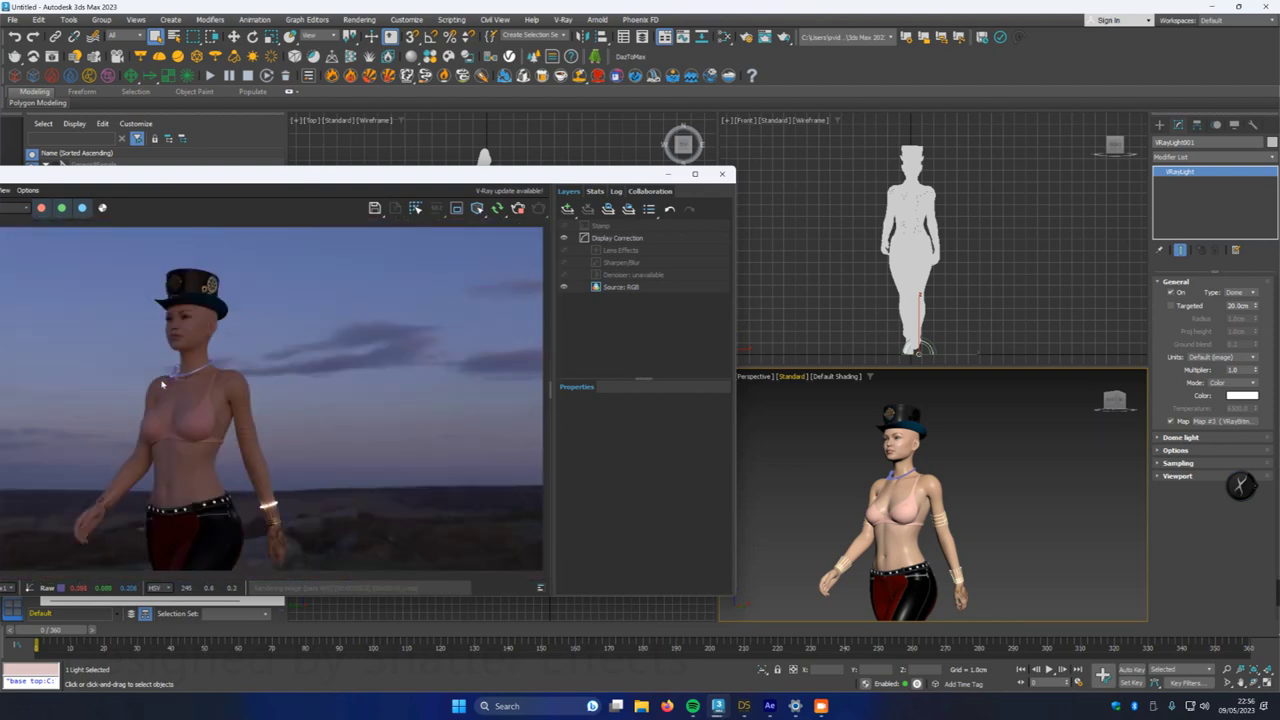
- Switch the dome light off to inspect the necklace and bracelet glow in the render, and switch it back on
click(1170, 292)
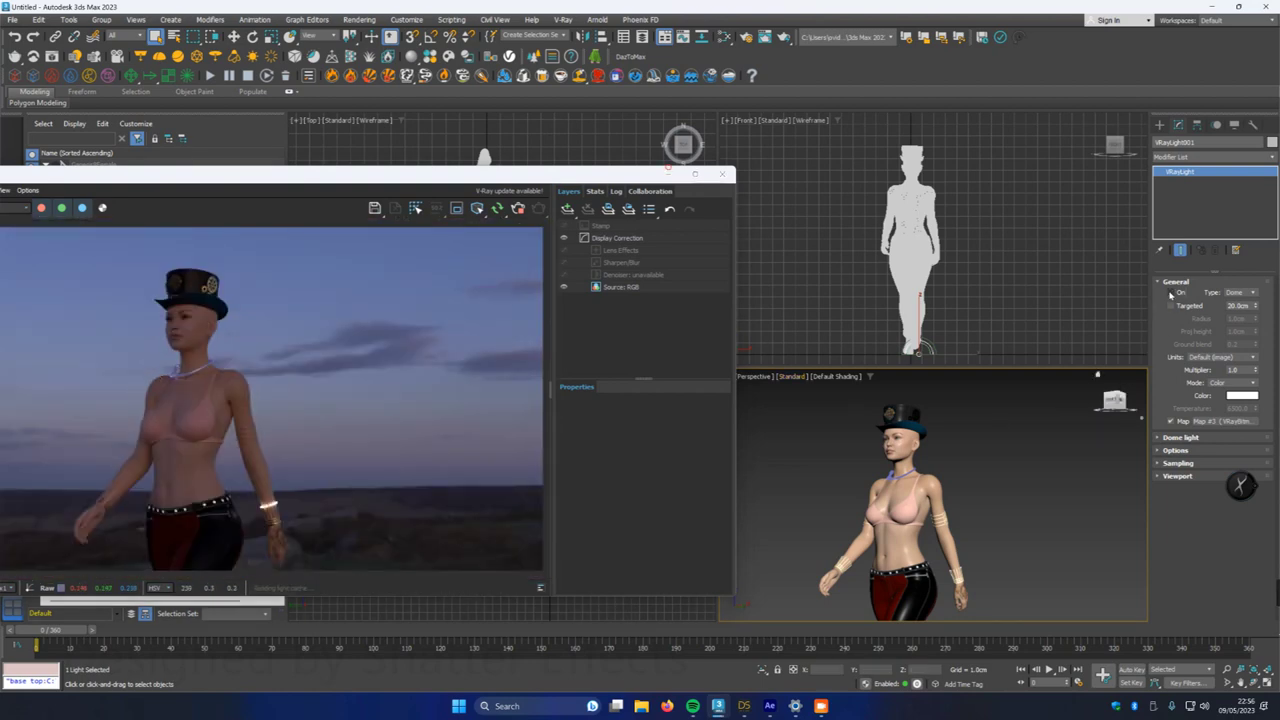
scroll(216, 510, up, 4)
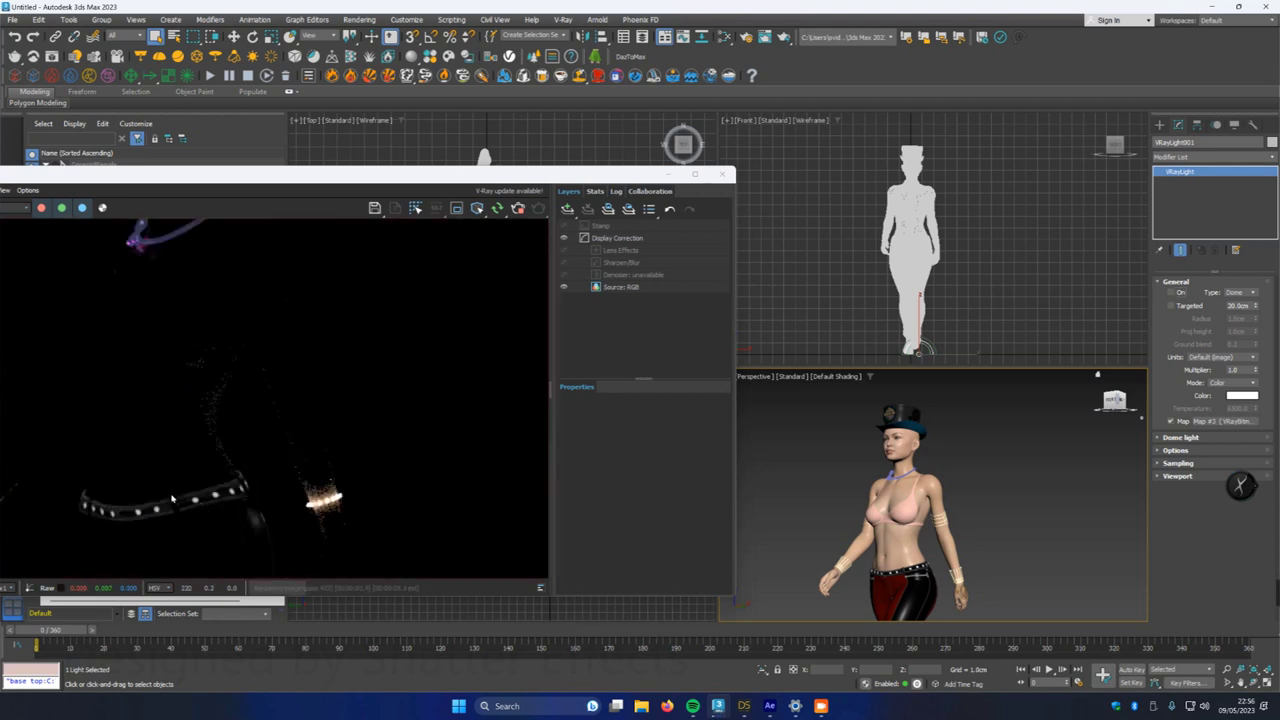
scroll(215, 502, down, 4)
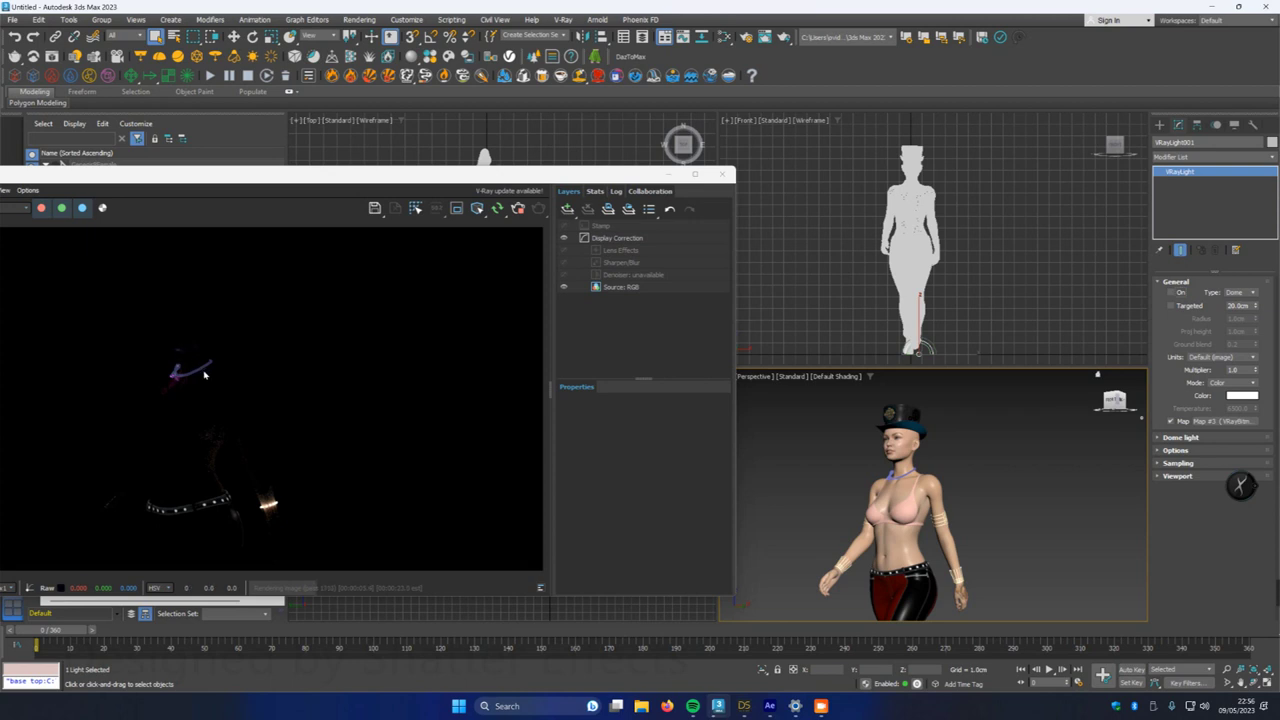
click(1175, 295)
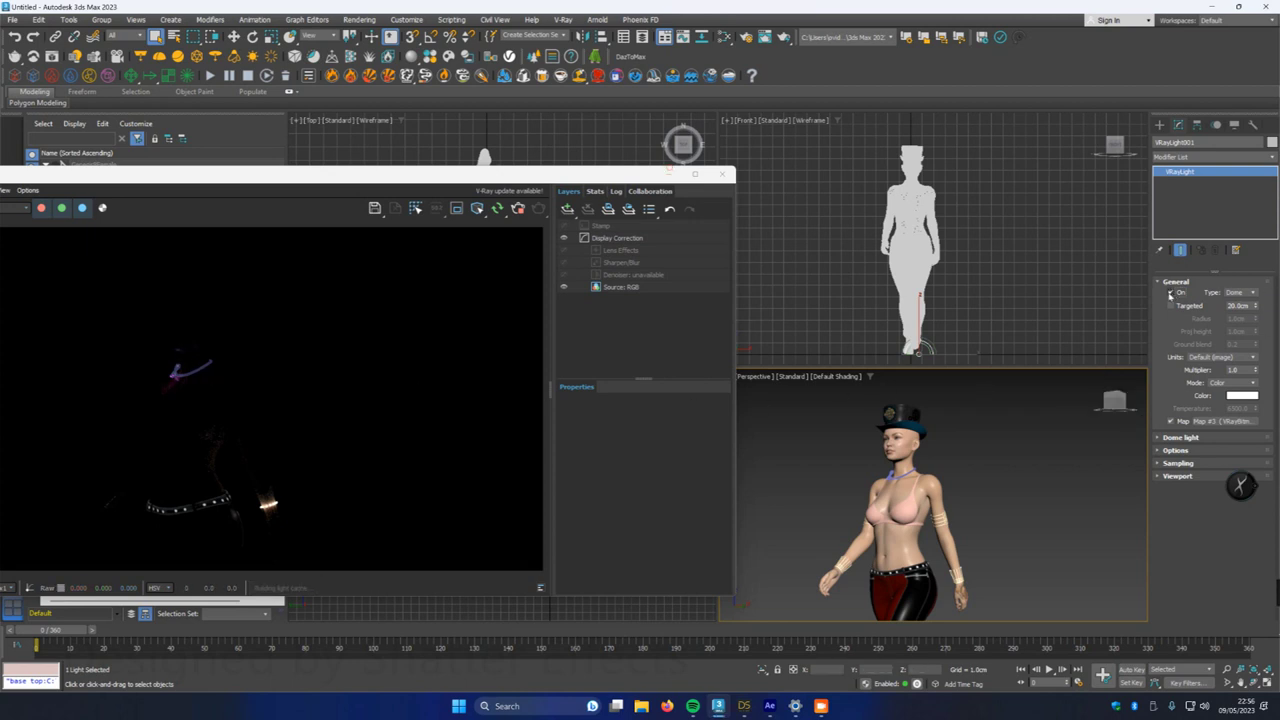
scroll(217, 453, up, 3)
scroll(217, 453, down, 5)
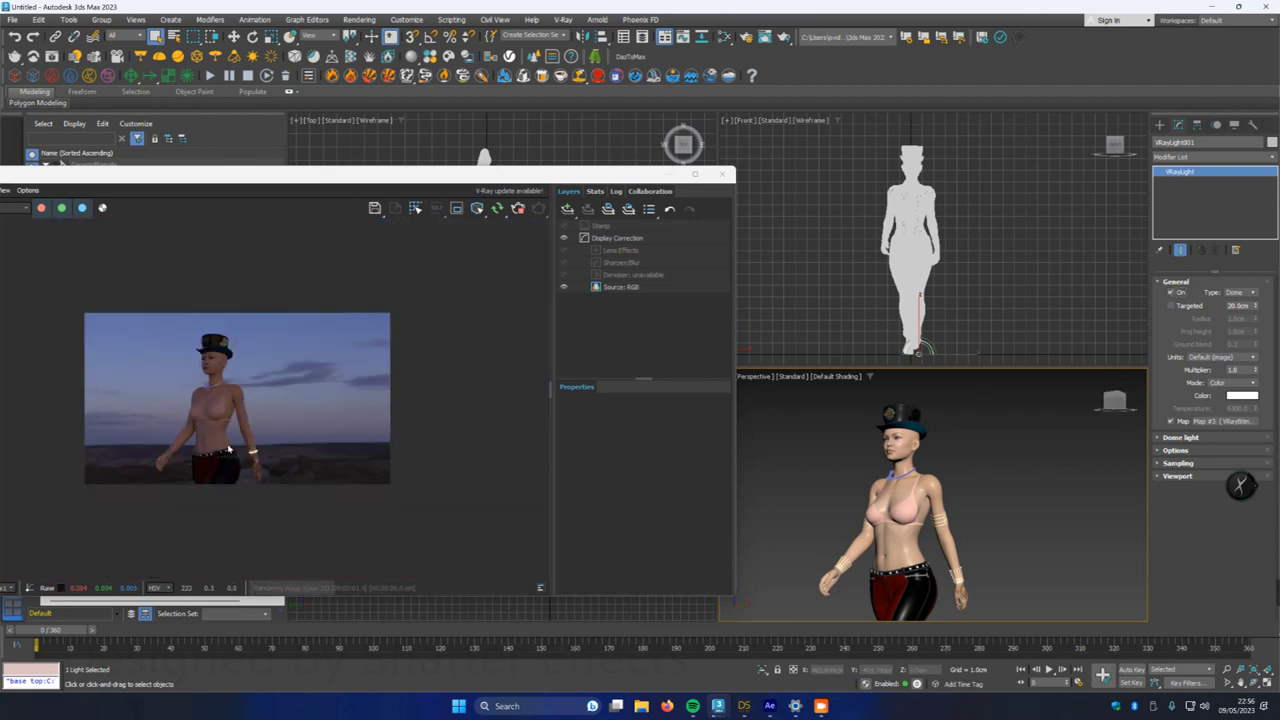
scroll(222, 418, up, 2)
scroll(222, 418, down, 2)
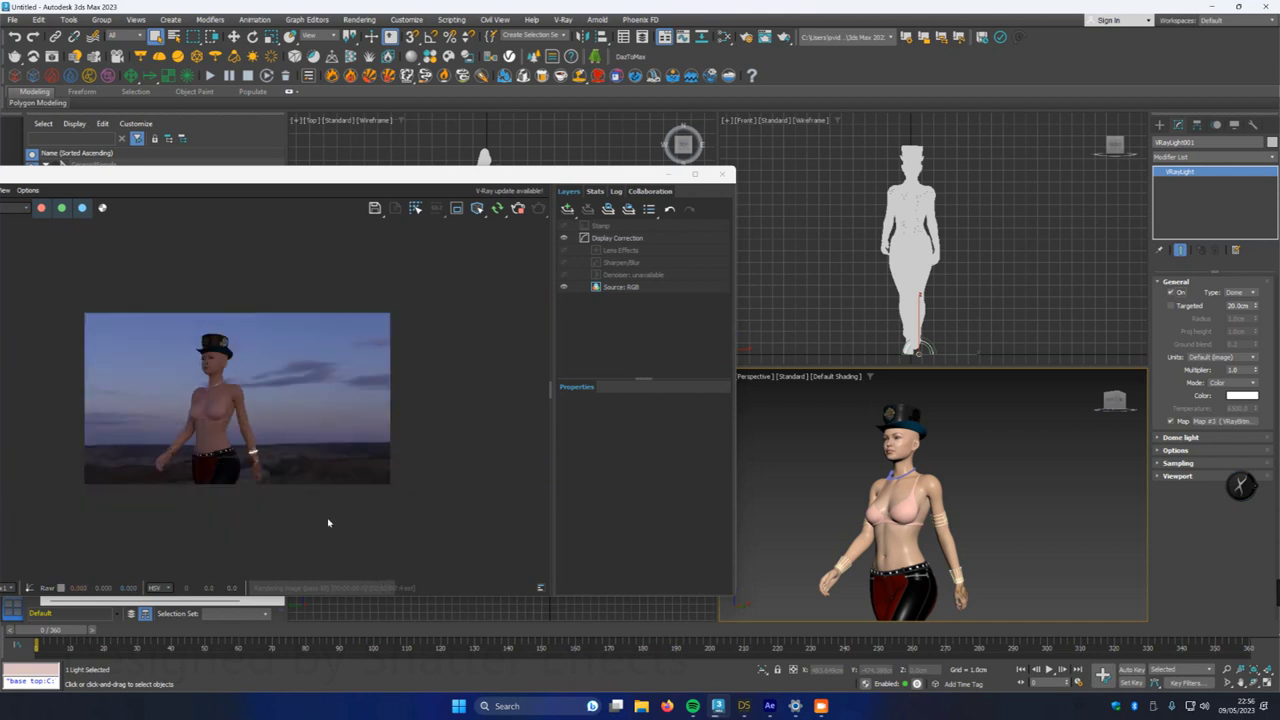
- Reposition the render window, shift the character towards the middle of the Perspective view and create a V-Ray physical camera from that view
drag(411, 178, 390, 92)
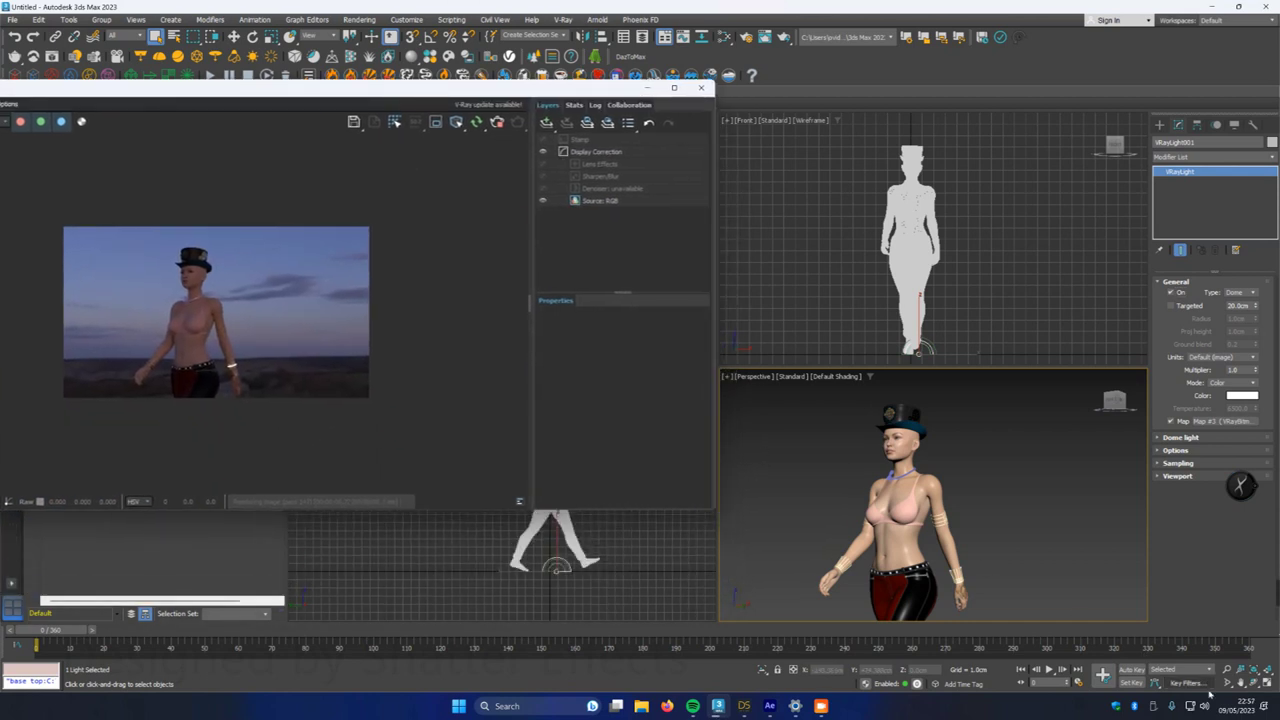
middle_drag(842, 475, 865, 475)
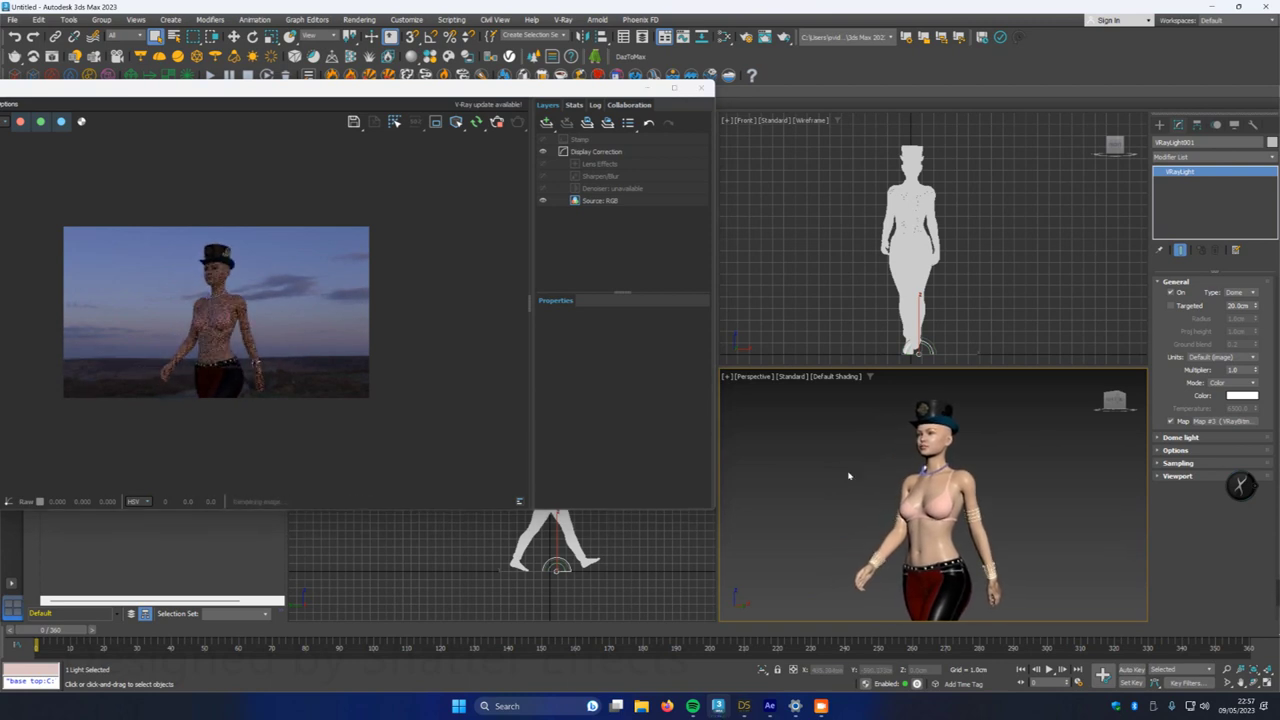
drag(128, 88, 131, 114)
key(ctrl+c)
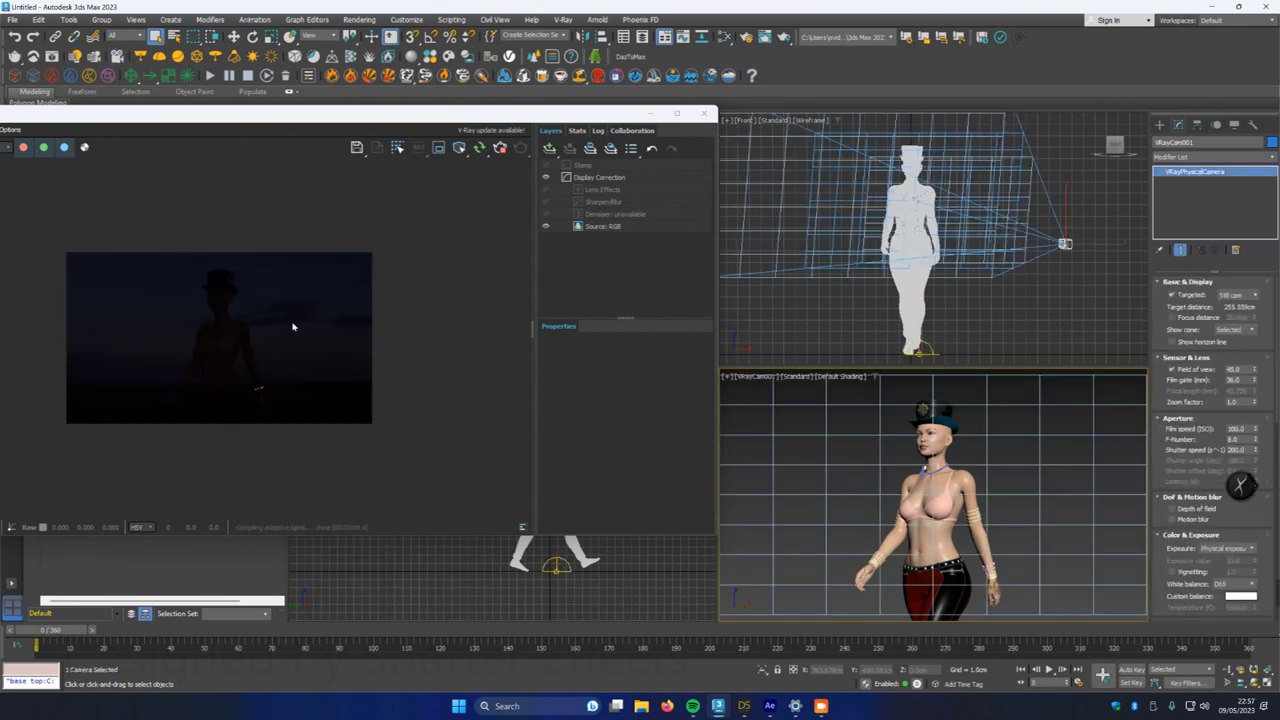
- Examine the exposure of the character, belt and bracelet in the interactive render through the camera
scroll(224, 380, up, 3)
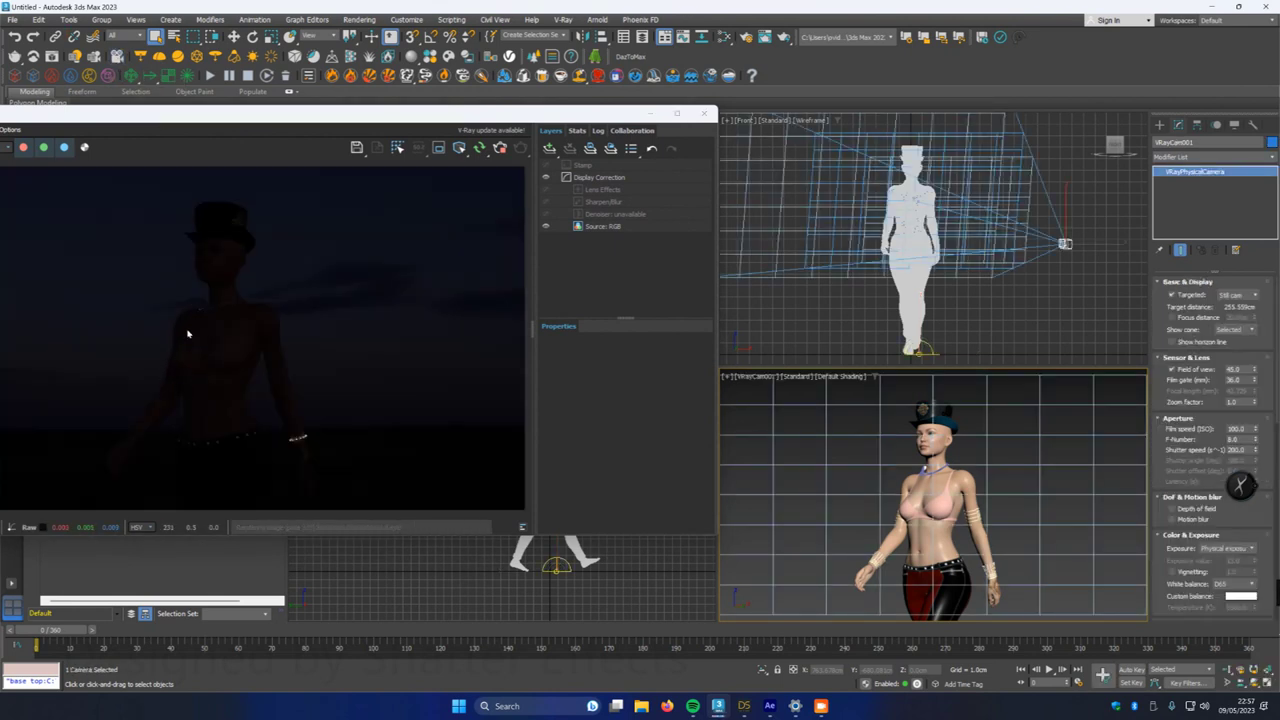
scroll(255, 334, down, 3)
scroll(221, 327, up, 3)
scroll(223, 318, down, 3)
scroll(244, 395, up, 4)
scroll(254, 457, down, 3)
scroll(220, 452, up, 3)
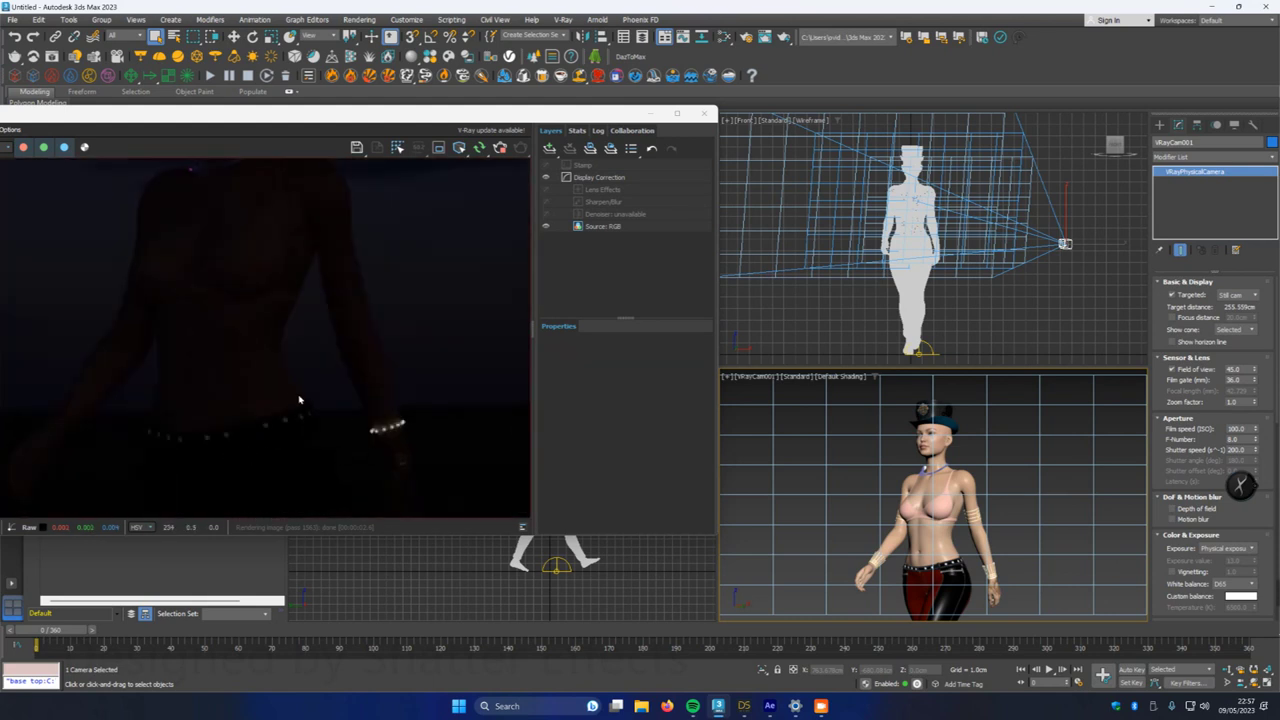
scroll(270, 370, down, 3)
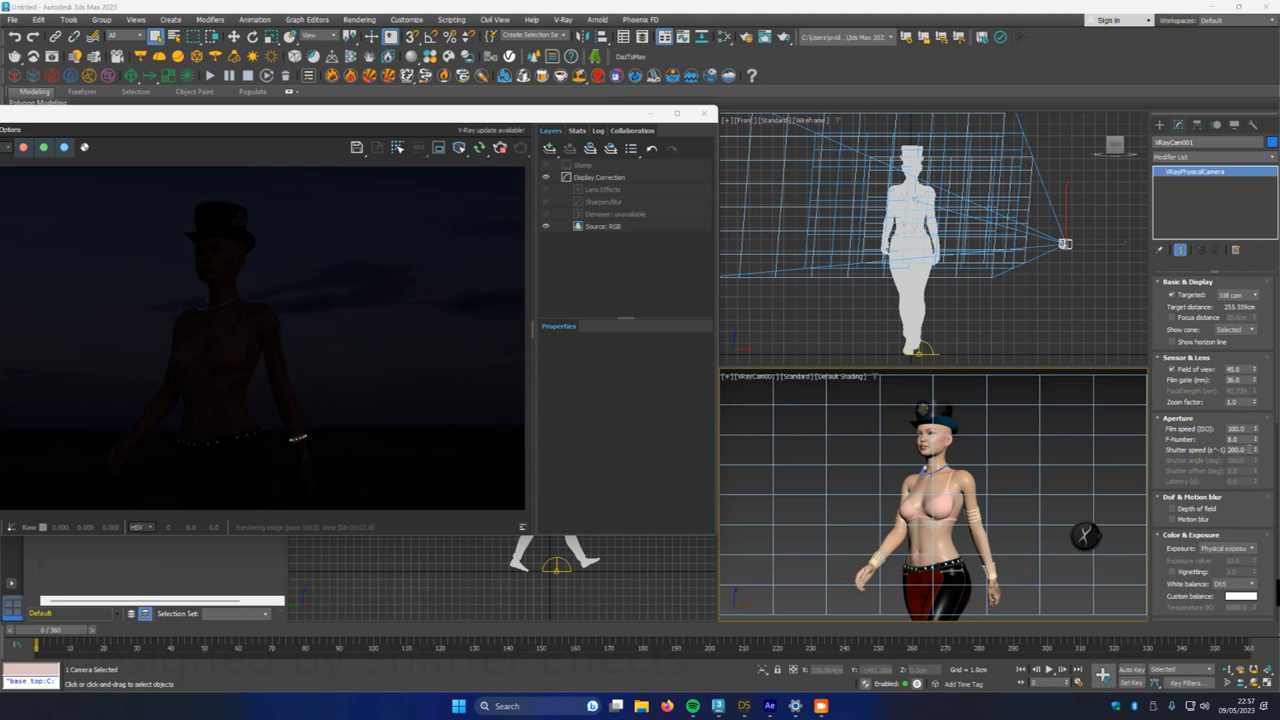
- Set the VRayCam001 camera's shutter speed to 60 and its F-number to 4
double_click(1240, 450)
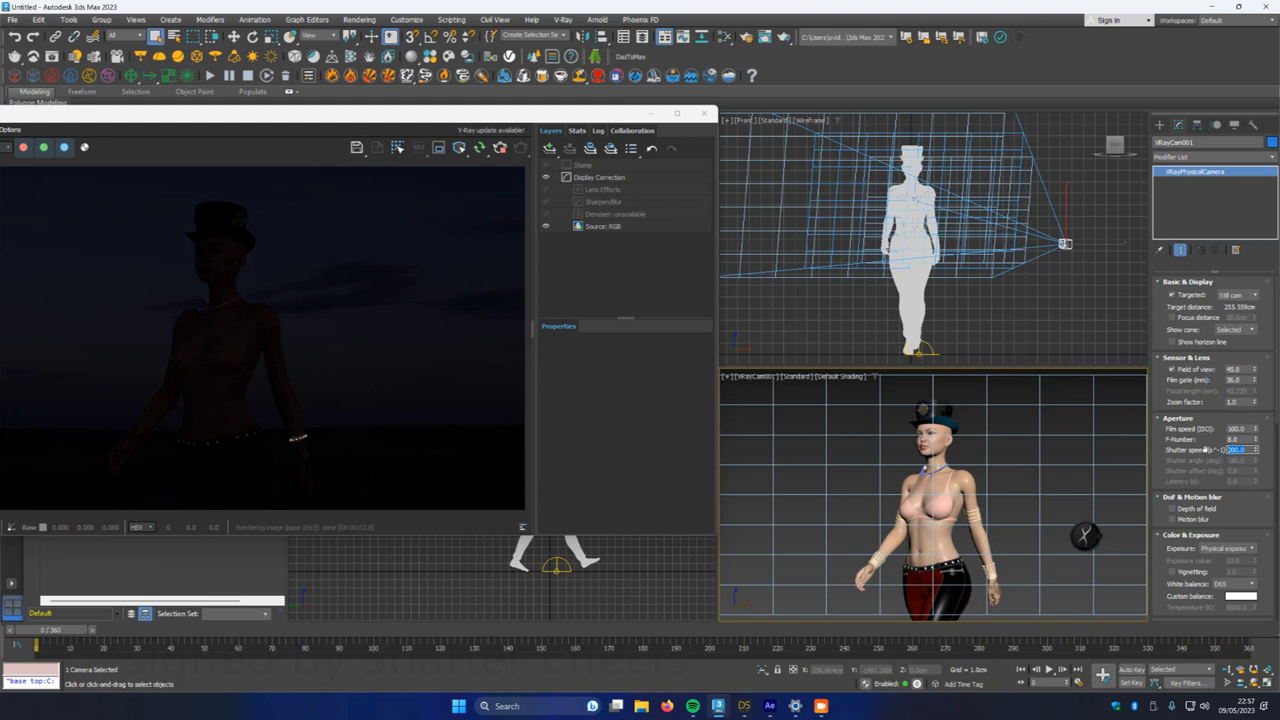
key(Return)
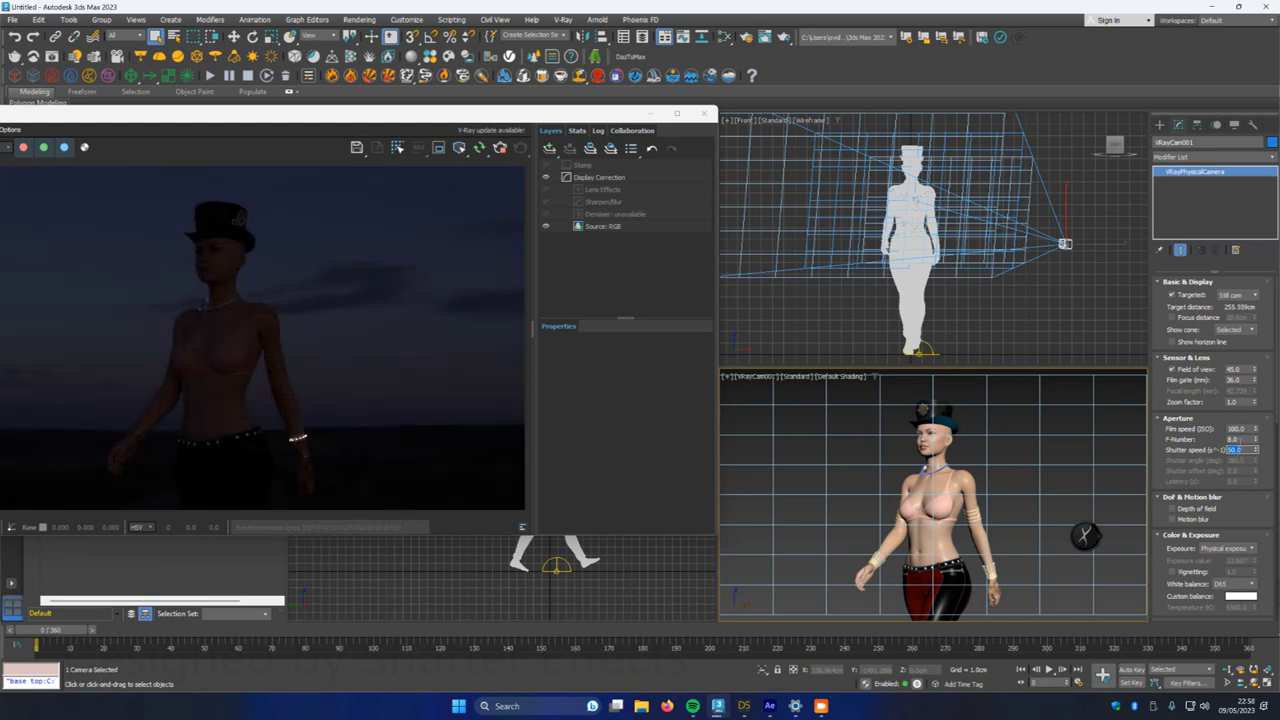
double_click(1220, 440)
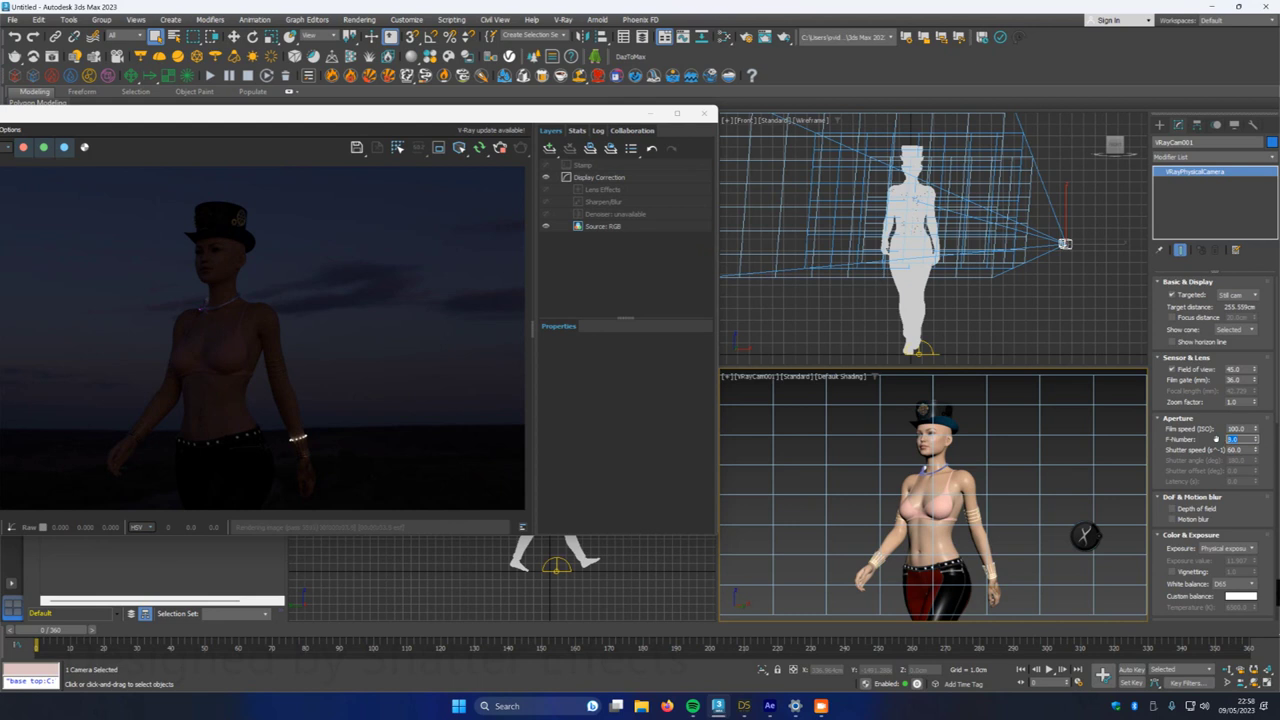
text(4)
key(Return)
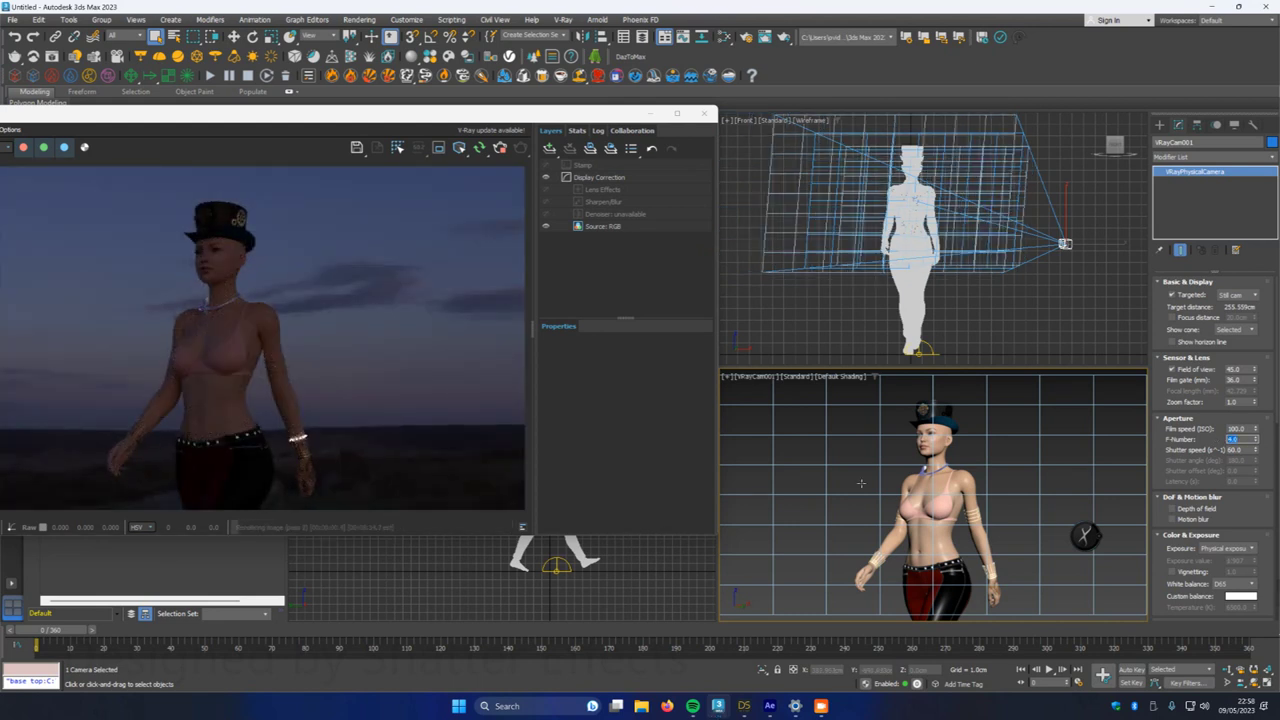
- Set the camera's film speed (ISO) to 200 and check the exposure in the render
click(1237, 428)
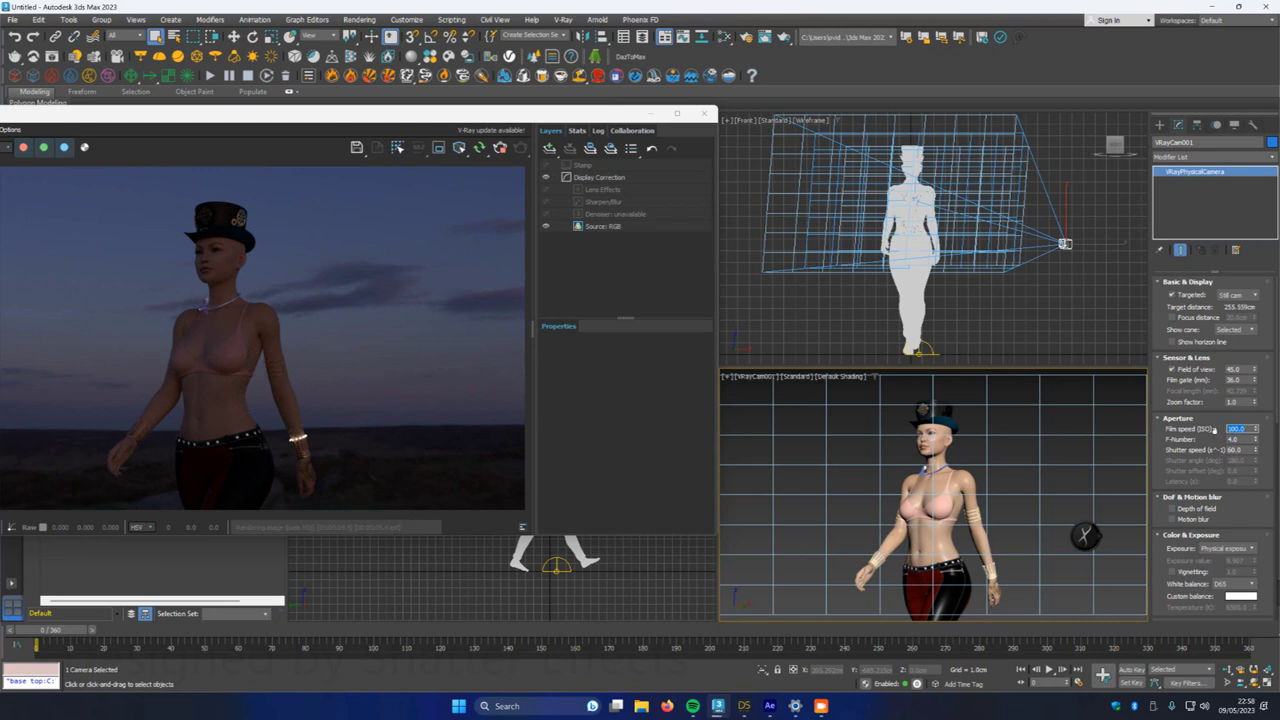
text(200)
key(Return)
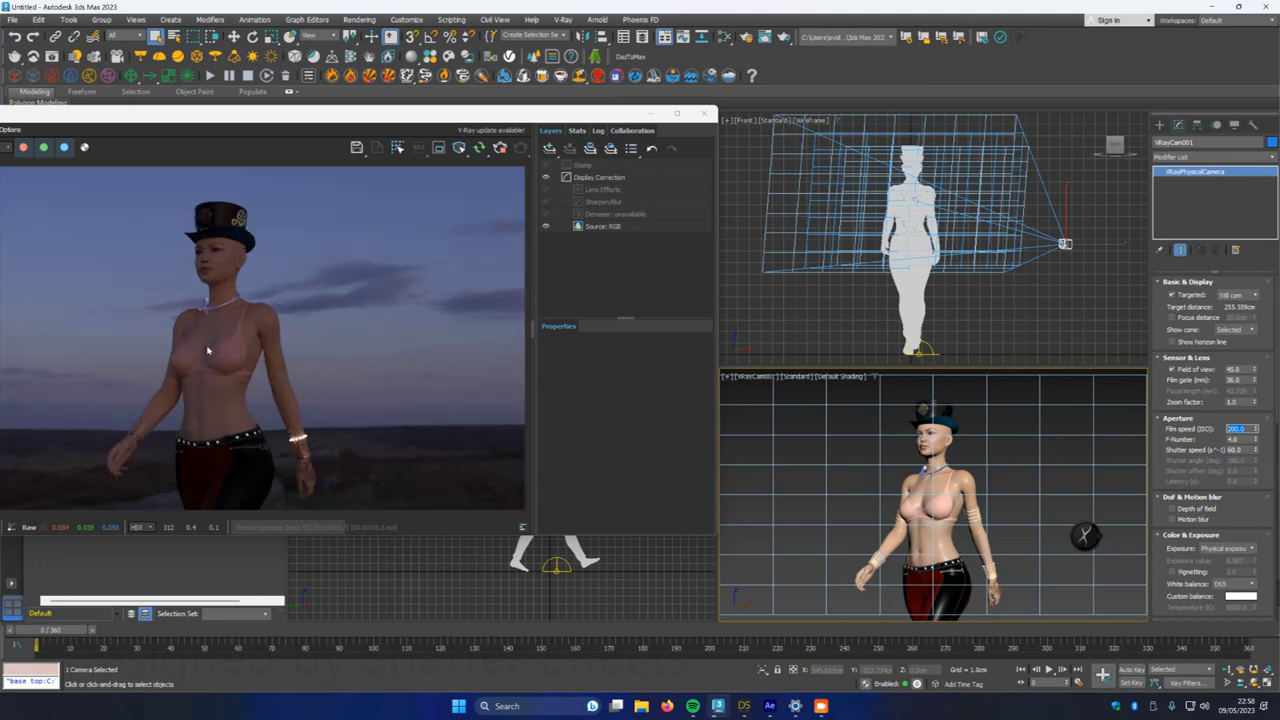
scroll(224, 360, down, 2)
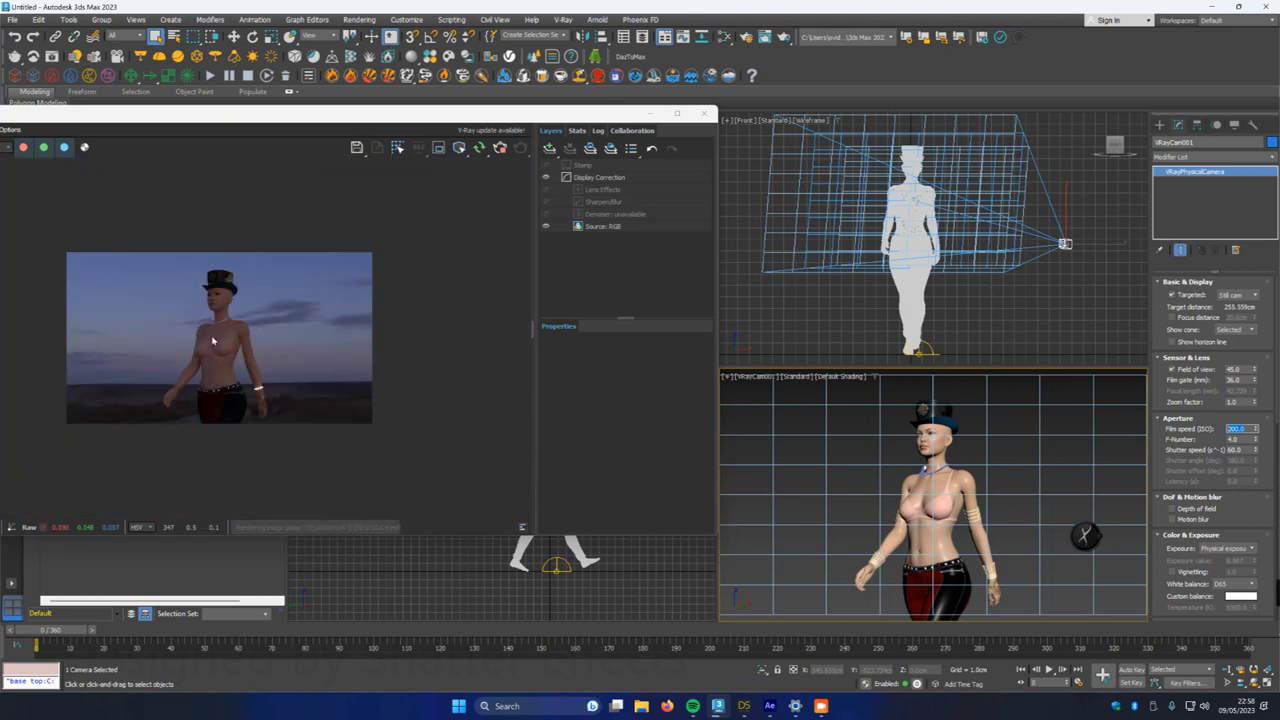
scroll(213, 340, up, 3)
scroll(214, 340, down, 3)
scroll(224, 360, up, 2)
scroll(224, 362, down, 2)
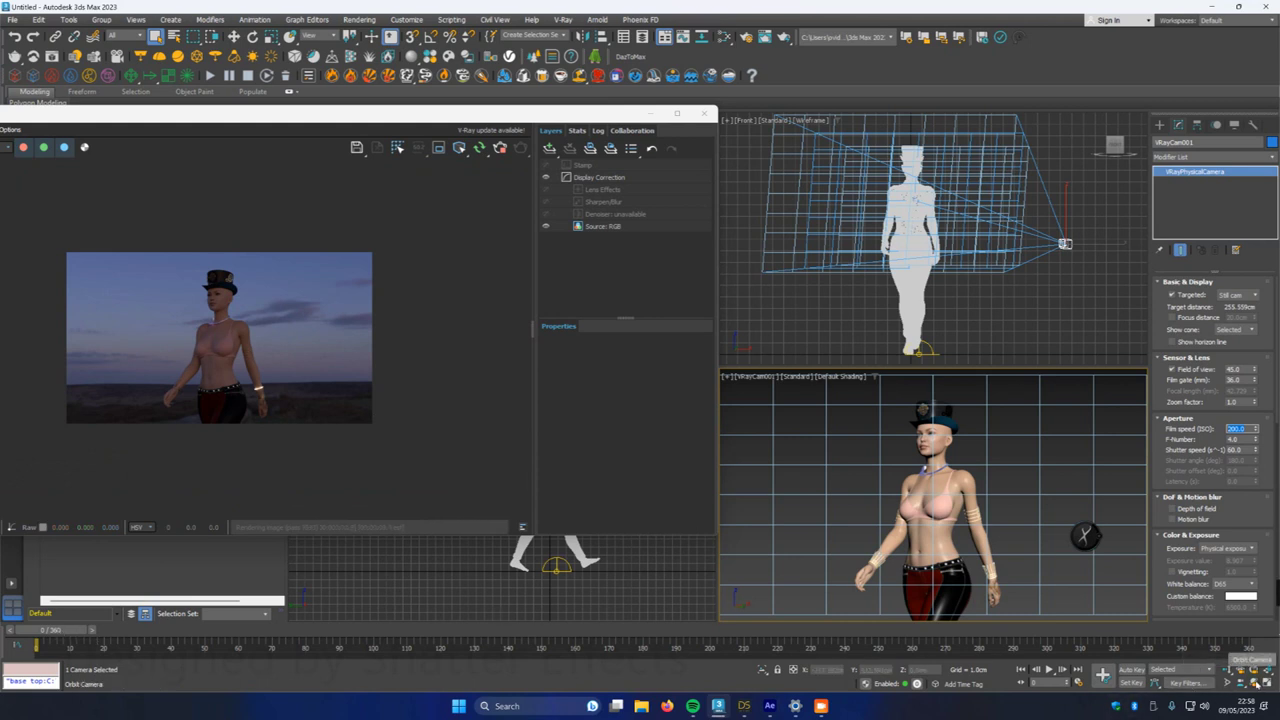
- Enable Auto Key and animate the camera orbiting around the character, with keys at frames 83 and 192
click(1255, 682)
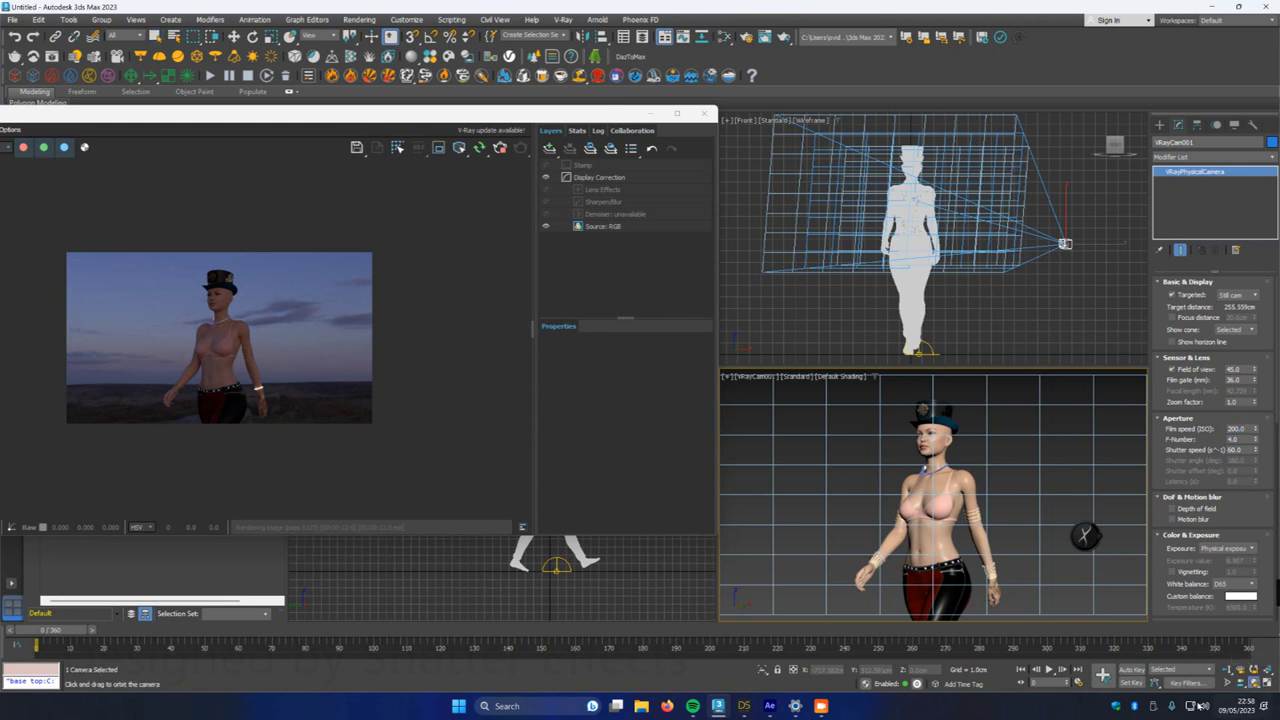
click(1131, 669)
drag(72, 630, 341, 641)
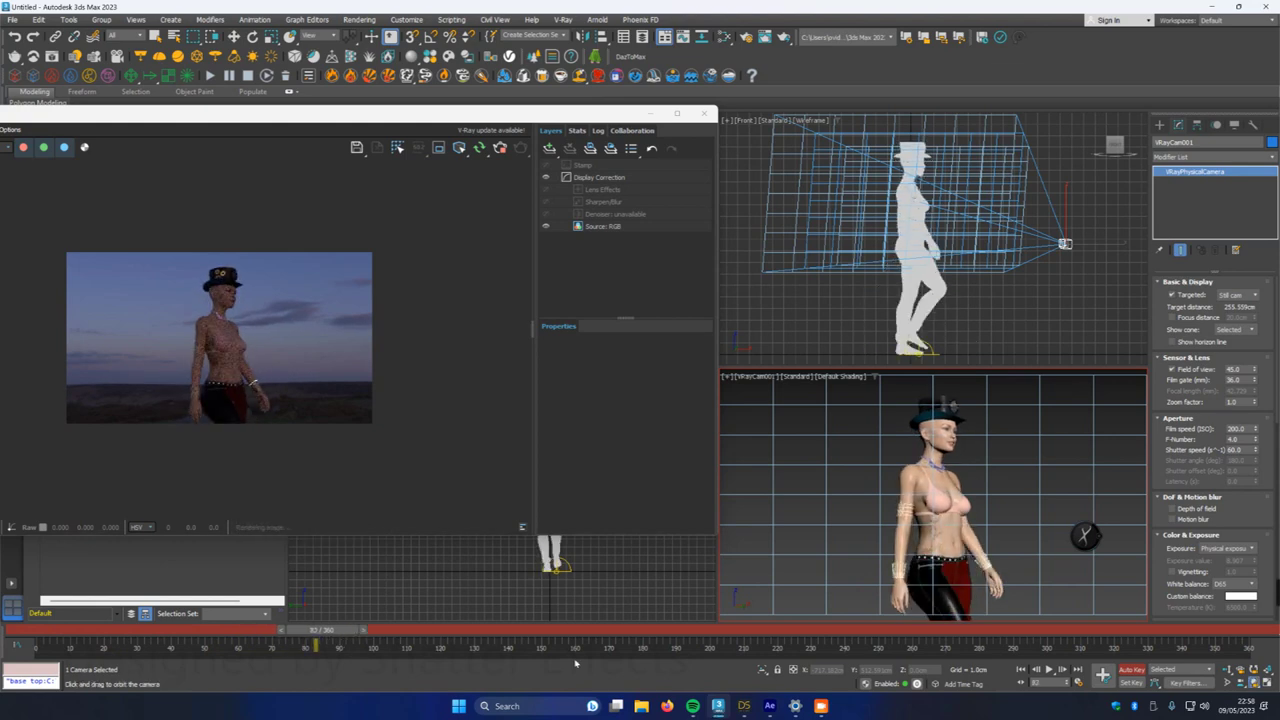
drag(946, 507, 1011, 482)
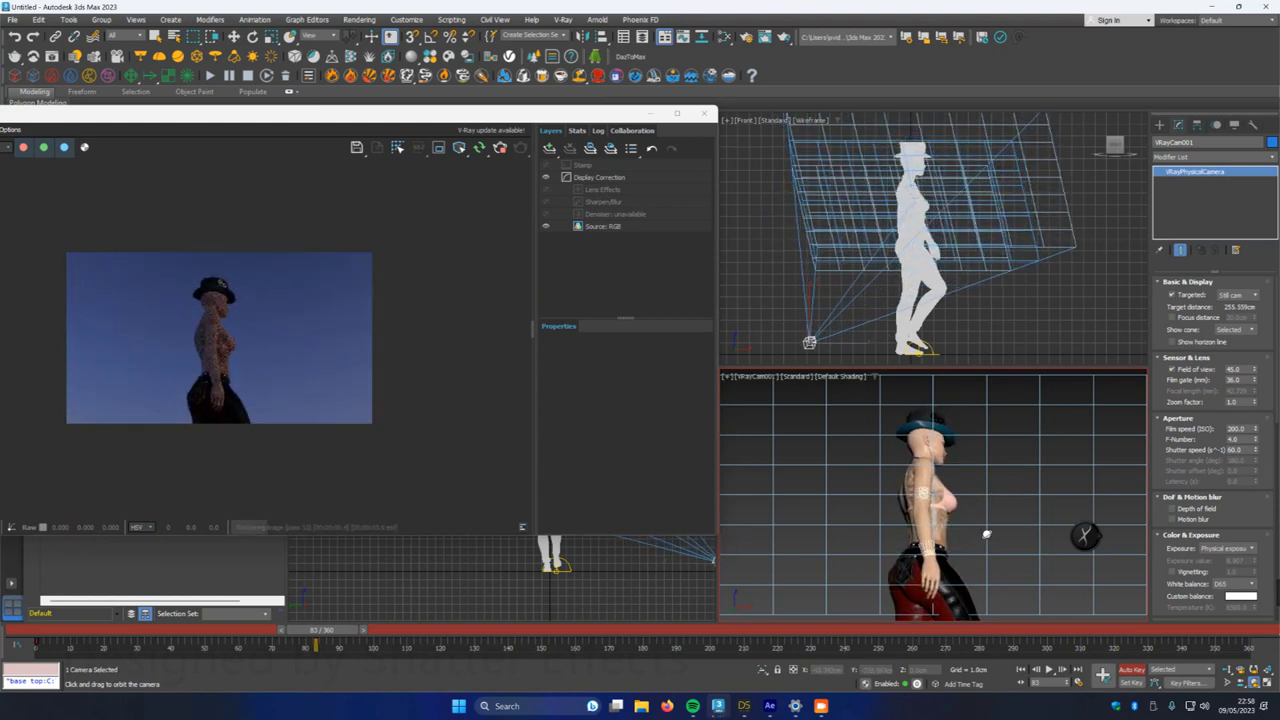
drag(332, 636, 680, 630)
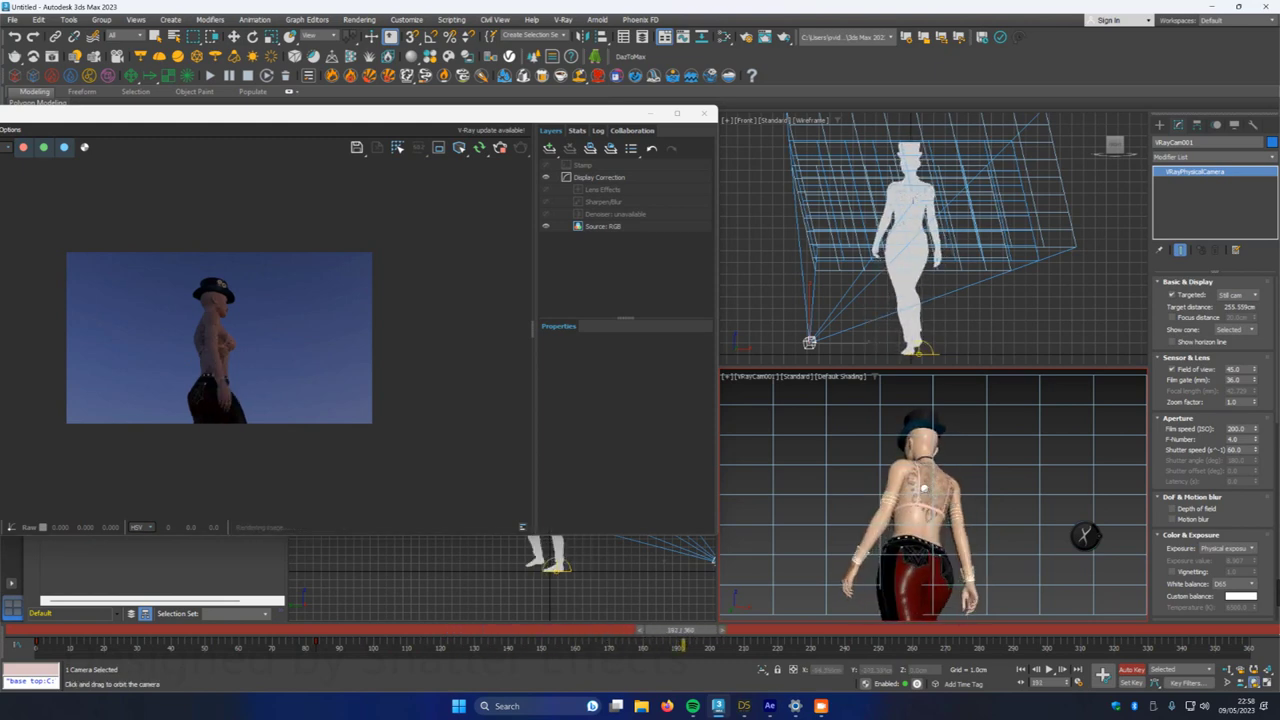
drag(906, 480, 980, 495)
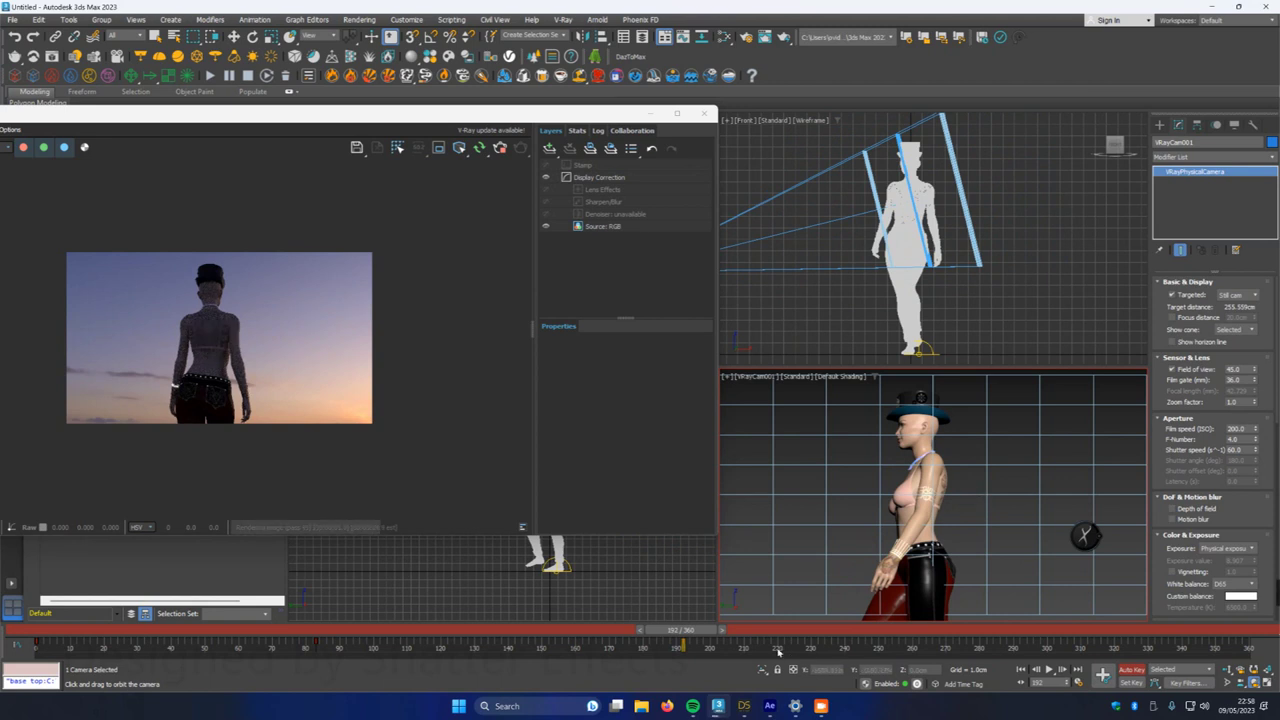
- At frame 270, orbit and move the camera in to a frontal close-up of the character's head and shoulders
drag(680, 632, 937, 627)
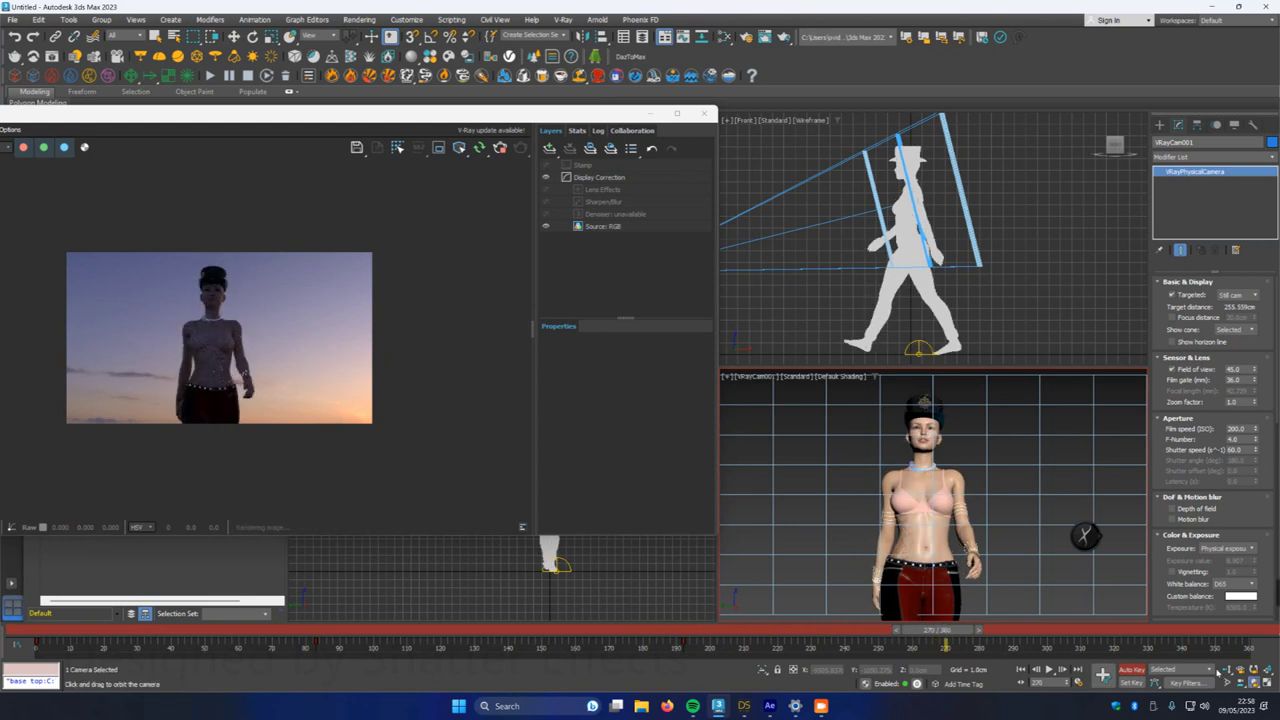
drag(931, 440, 930, 490)
middle_drag(930, 489, 952, 510)
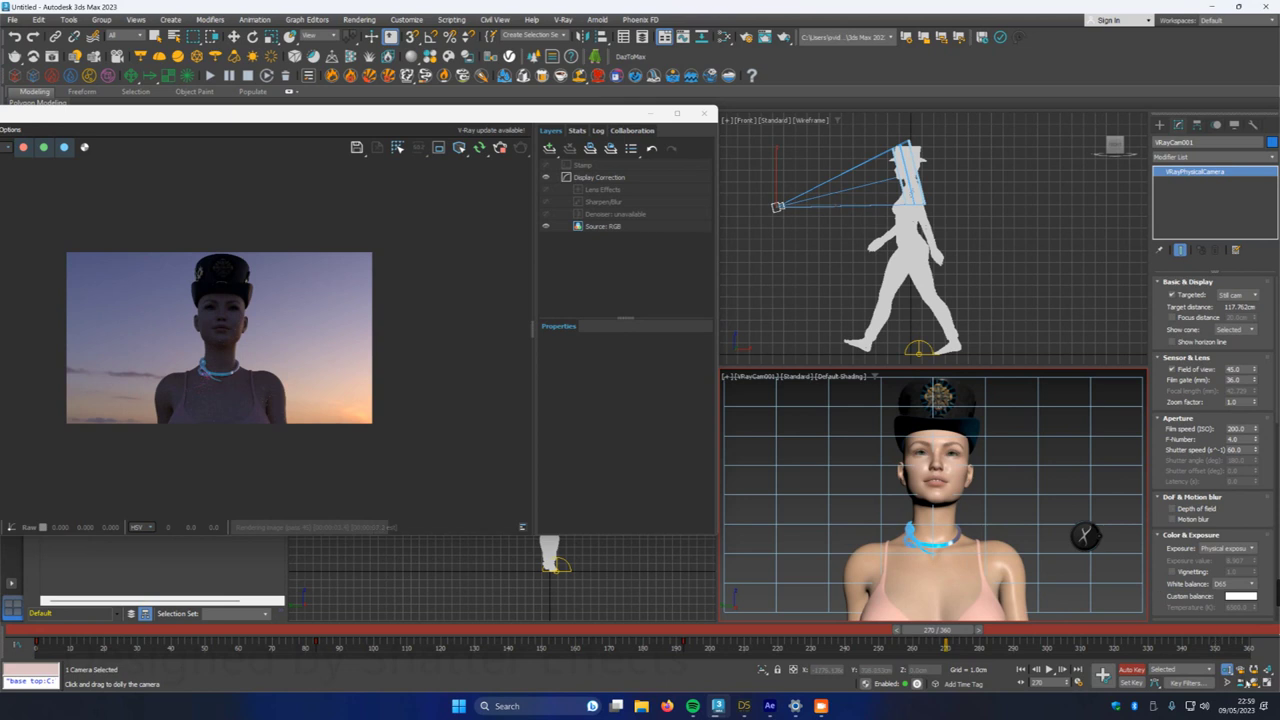
- Orbit the camera slightly around the character's head and shoulders to refine the frontal close-up at frame 270
click(1254, 683)
drag(985, 528, 995, 536)
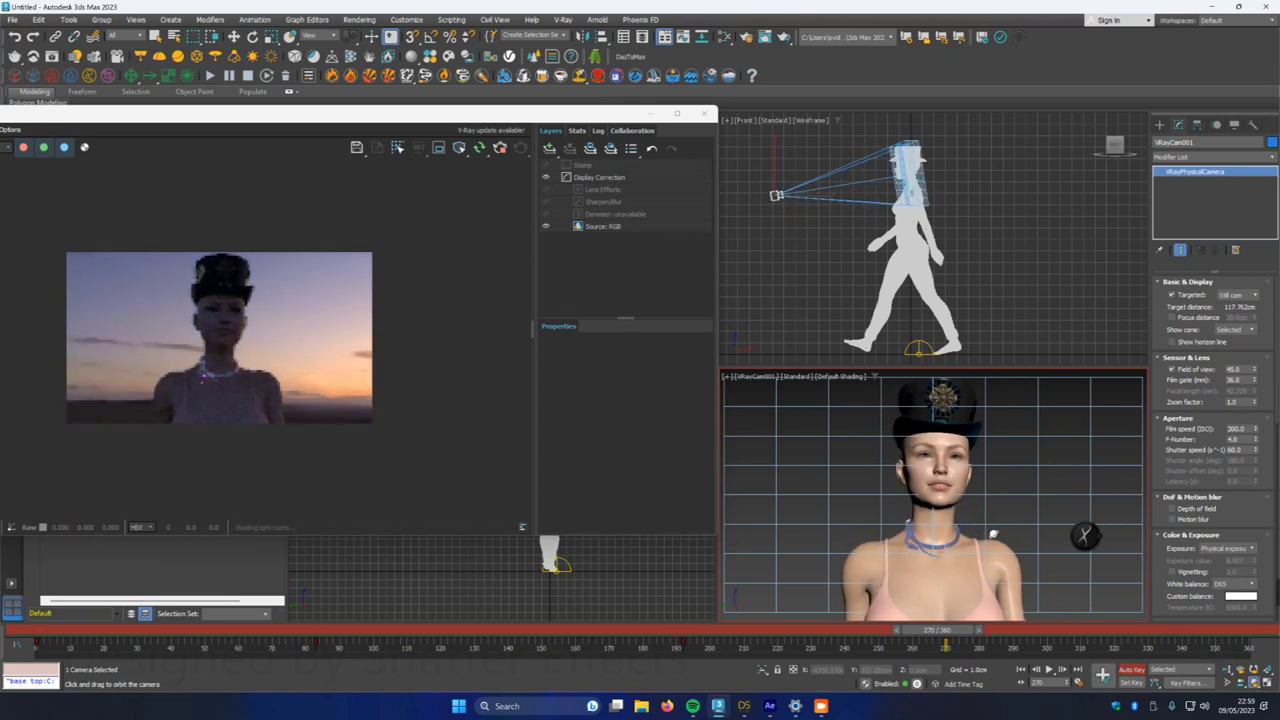
drag(995, 535, 998, 537)
- At frame 360, orbit the camera to a slightly raised side close-up of the character, then turn off Auto Key
drag(928, 632, 1275, 648)
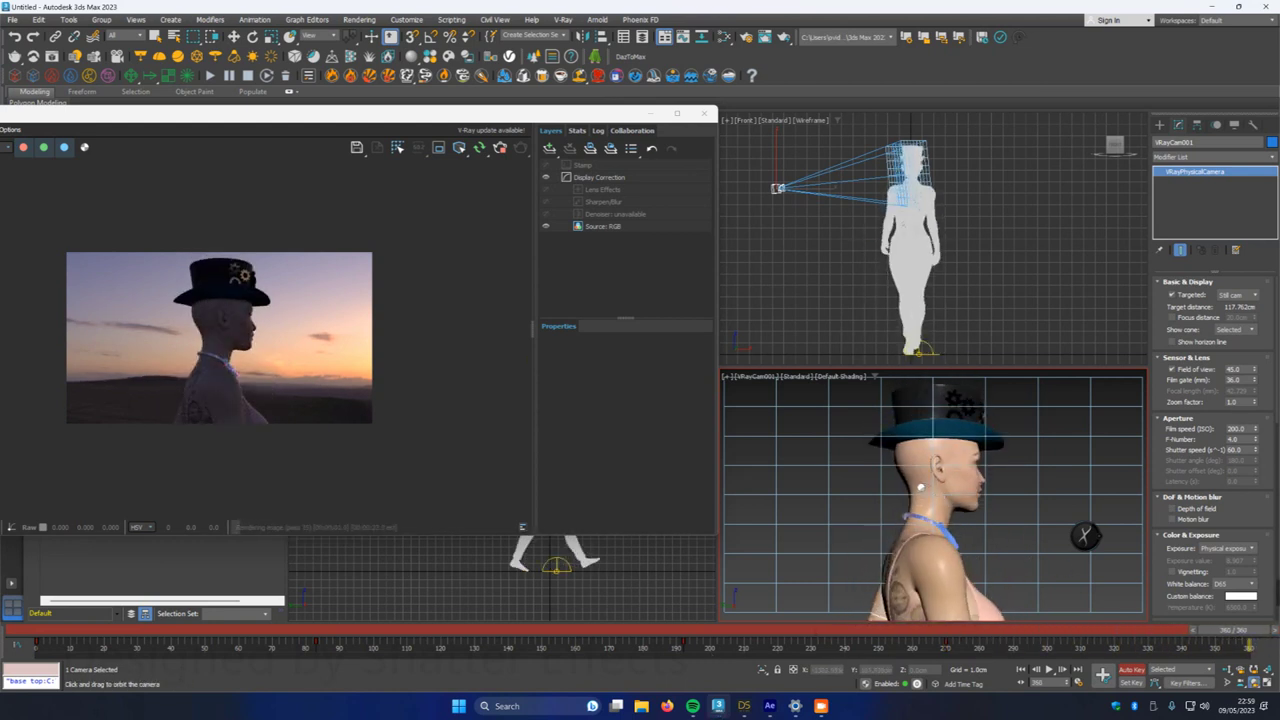
drag(922, 487, 888, 505)
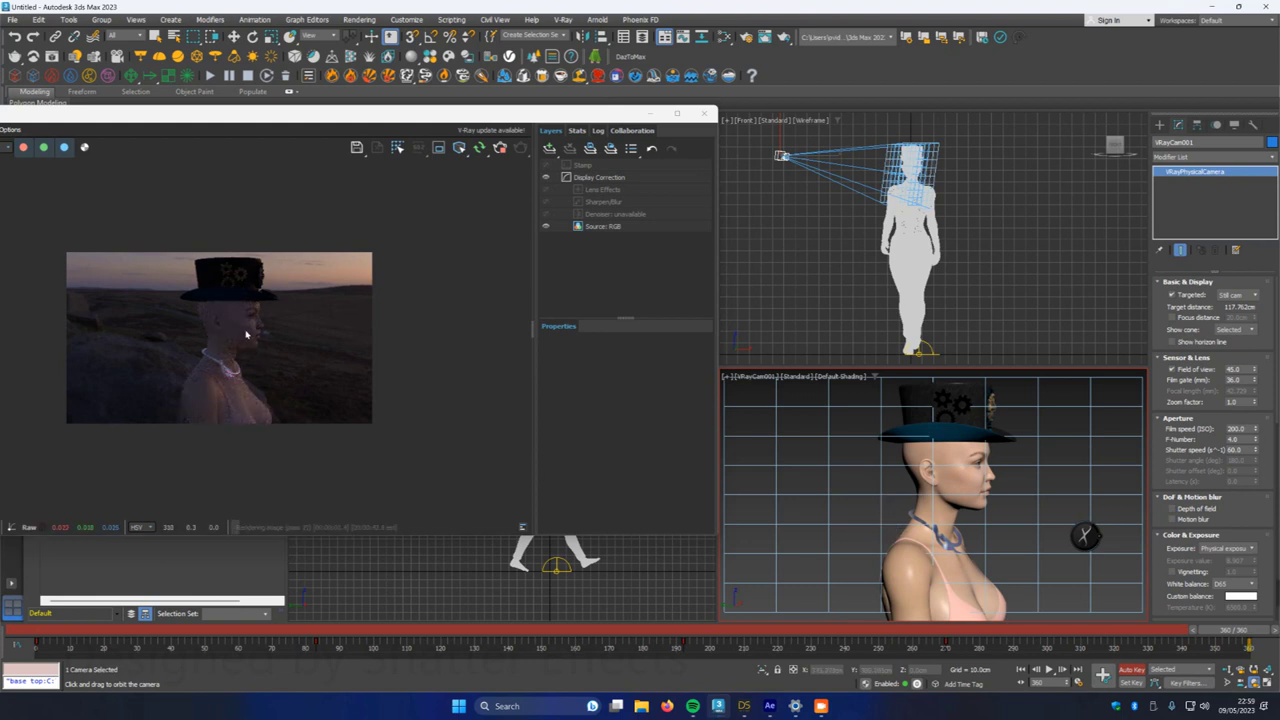
scroll(246, 335, up, 4)
scroll(289, 322, down, 4)
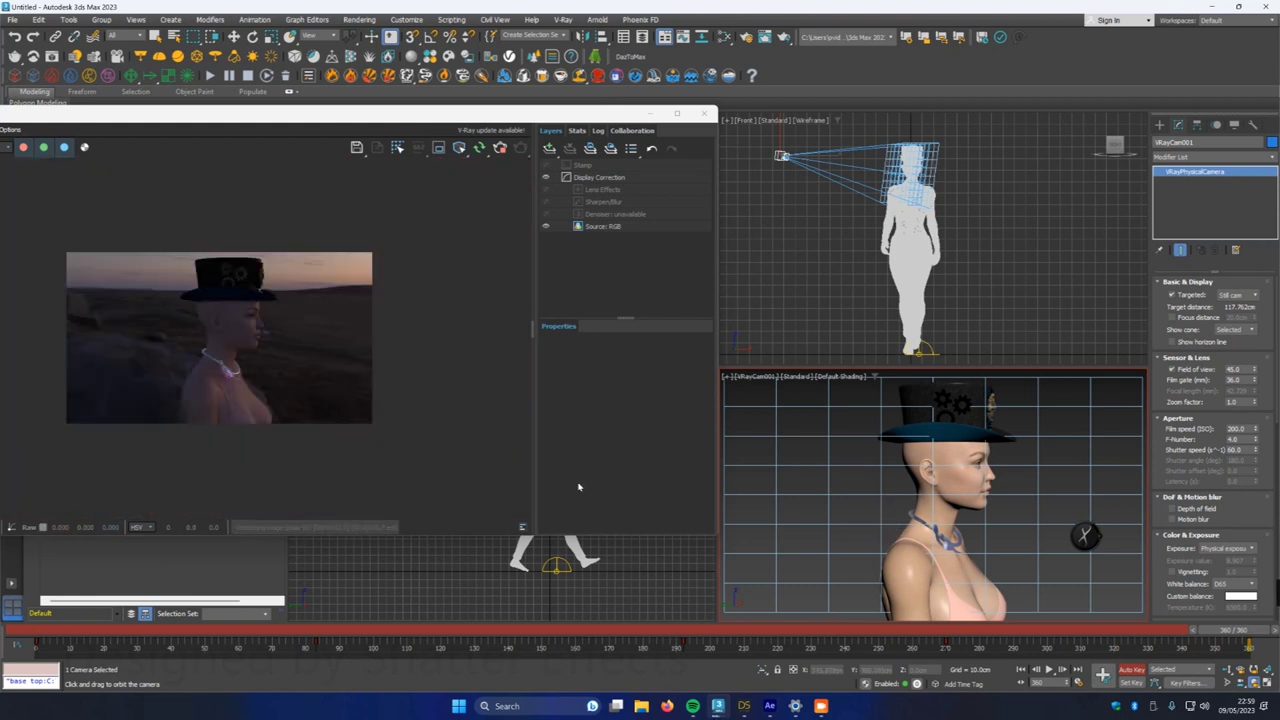
click(1131, 670)
- Return to frame 0 and examine the character's lighting and exposure in the interactive render
drag(1232, 632, 45, 636)
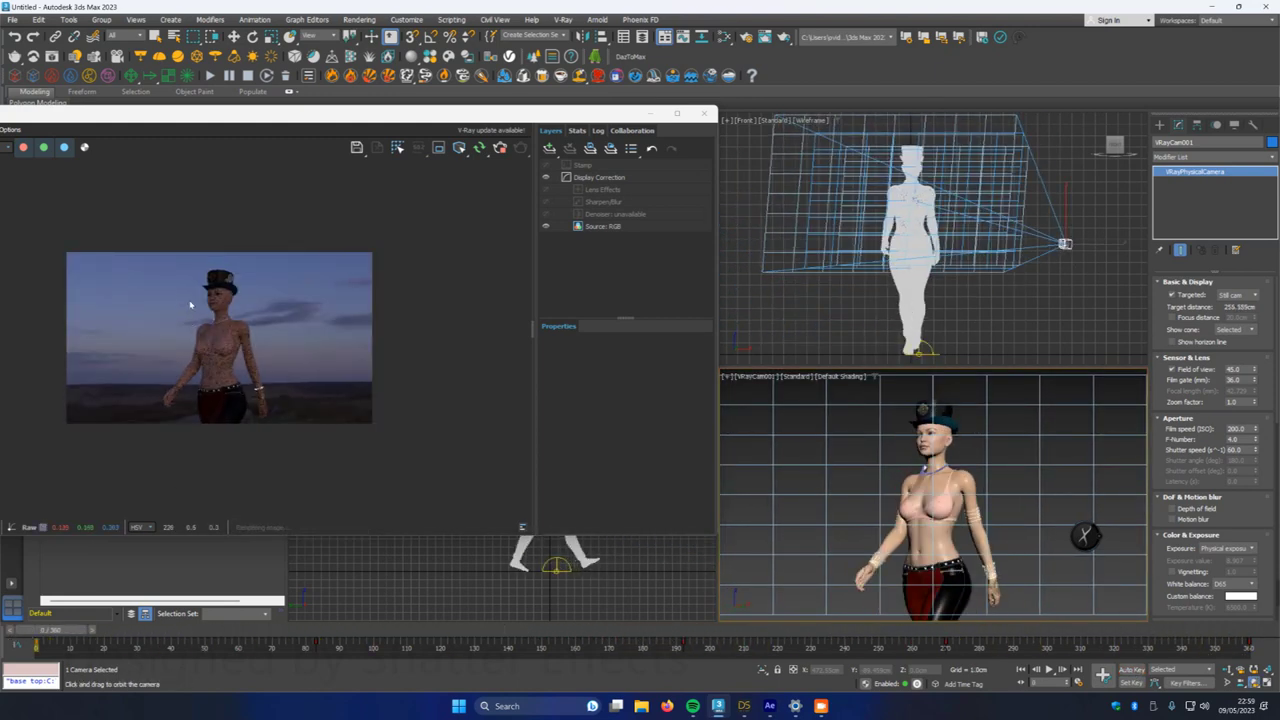
scroll(190, 305, up, 1)
scroll(222, 285, up, 1)
scroll(226, 295, down, 1)
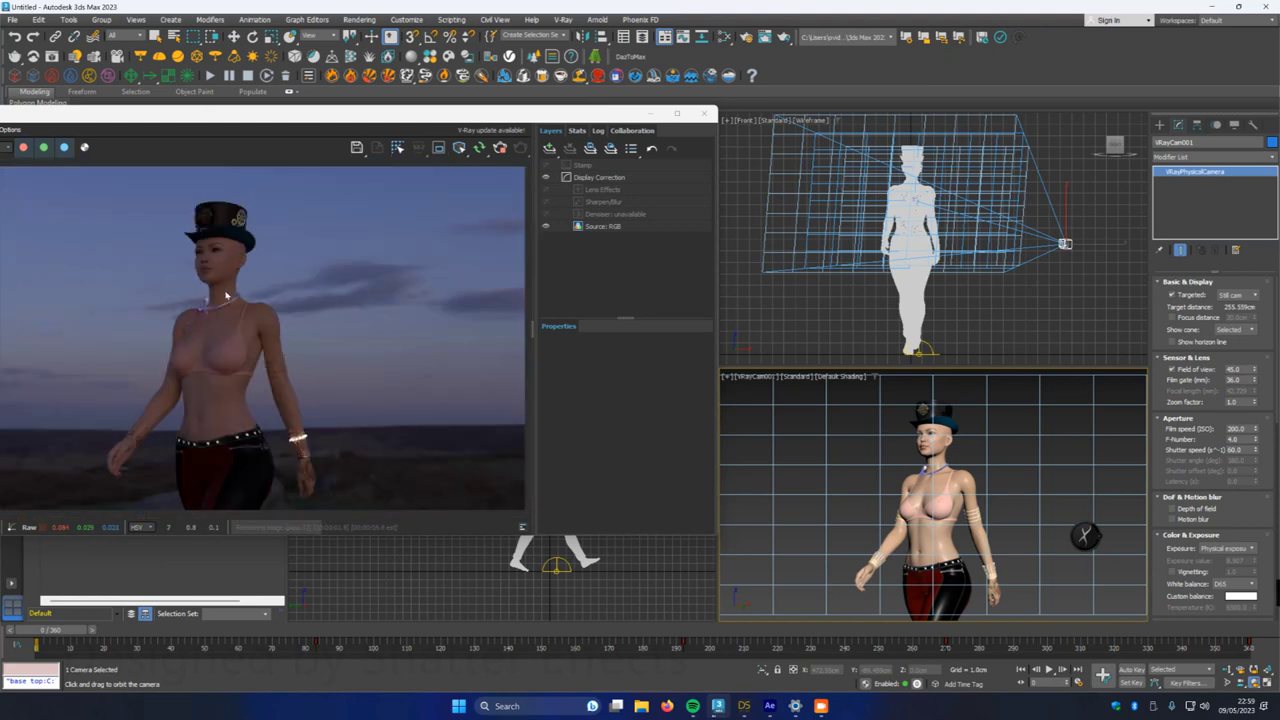
scroll(227, 296, down, 2)
scroll(227, 383, up, 2)
scroll(227, 383, down, 2)
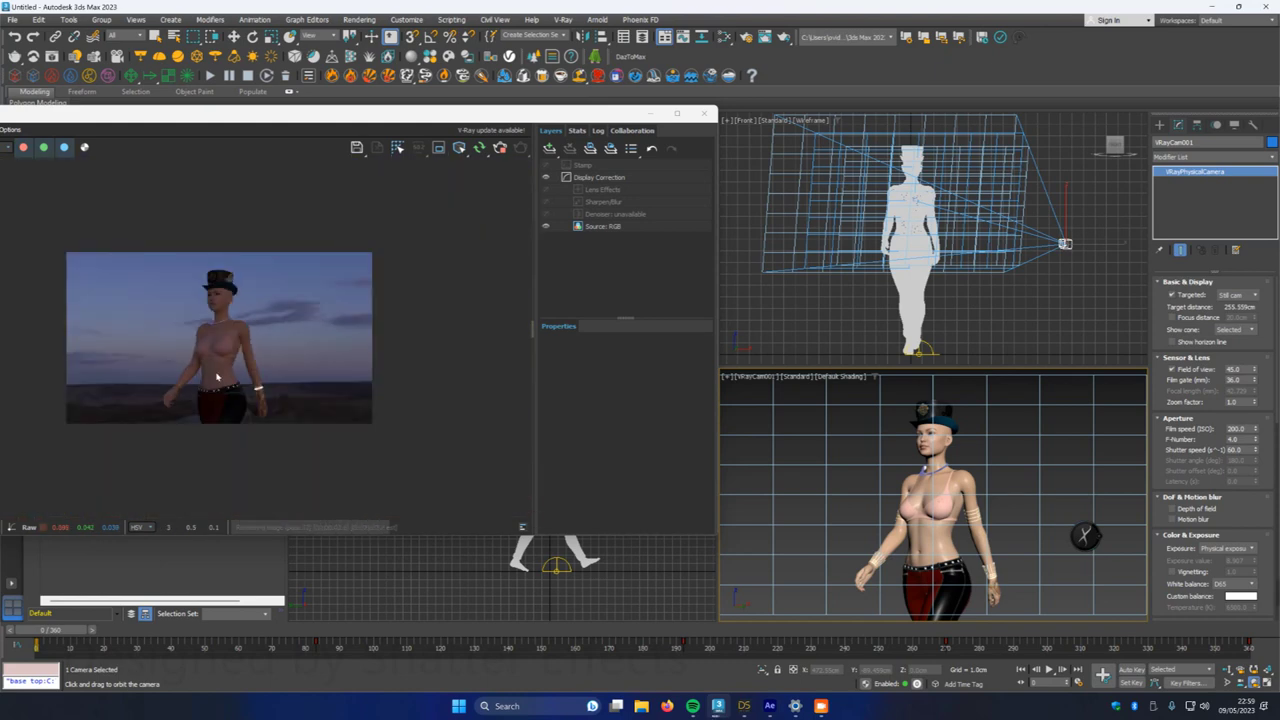
mouse_move(57, 634)
mouse_down()
mouse_move(114, 634)
mouse_move(45, 634)
mouse_up()
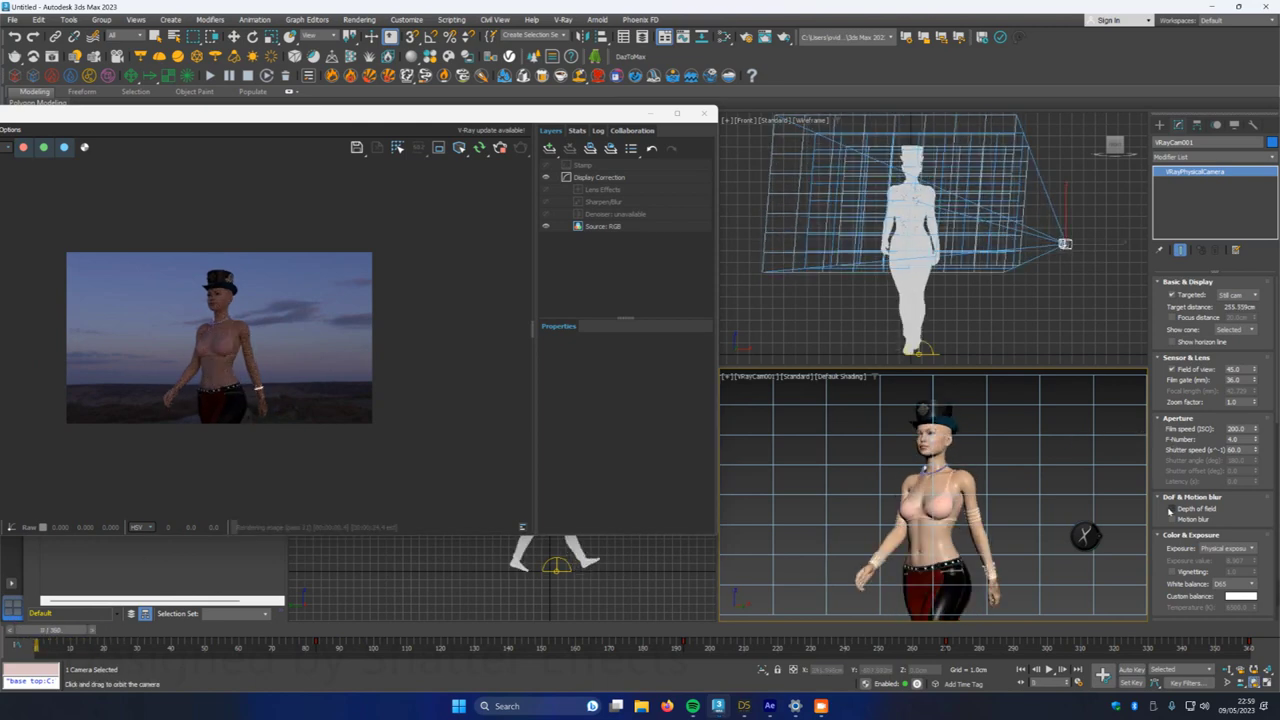
- Enable depth of field and motion blur on the camera, and preview the render at frames 125 and 263
click(1174, 510)
click(1174, 520)
click(92, 631)
drag(92, 631, 499, 631)
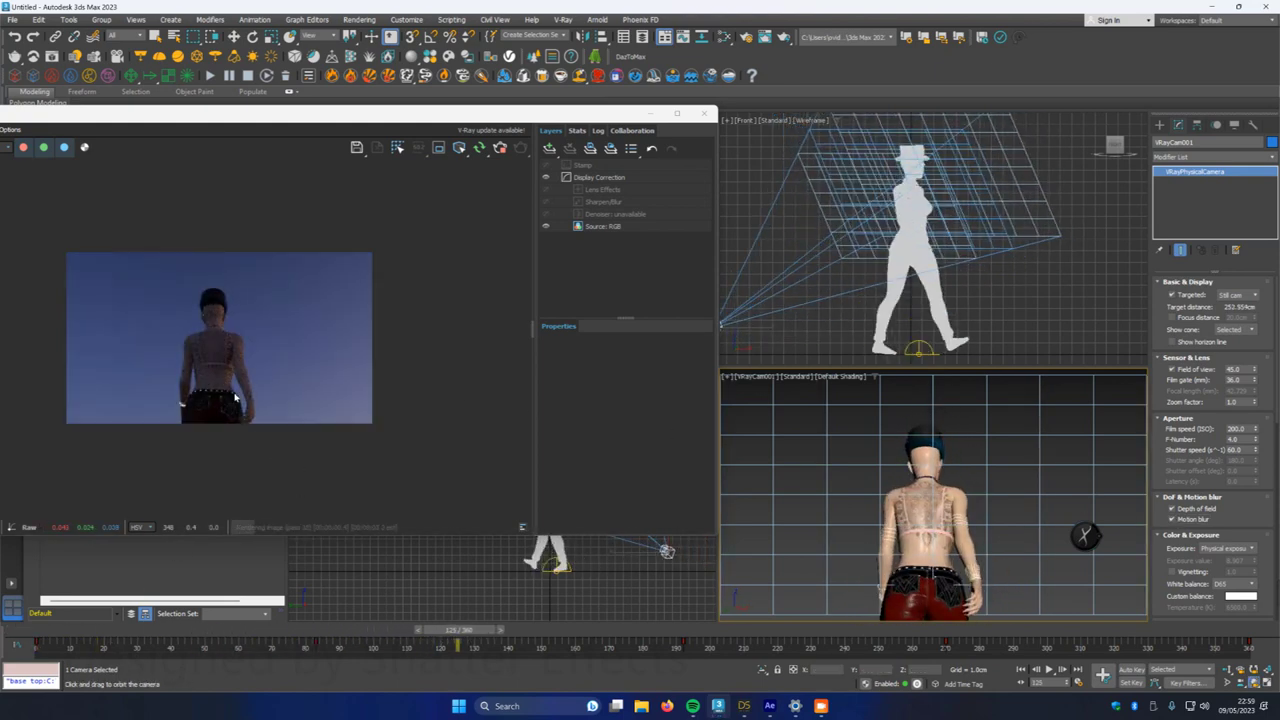
drag(500, 631, 941, 630)
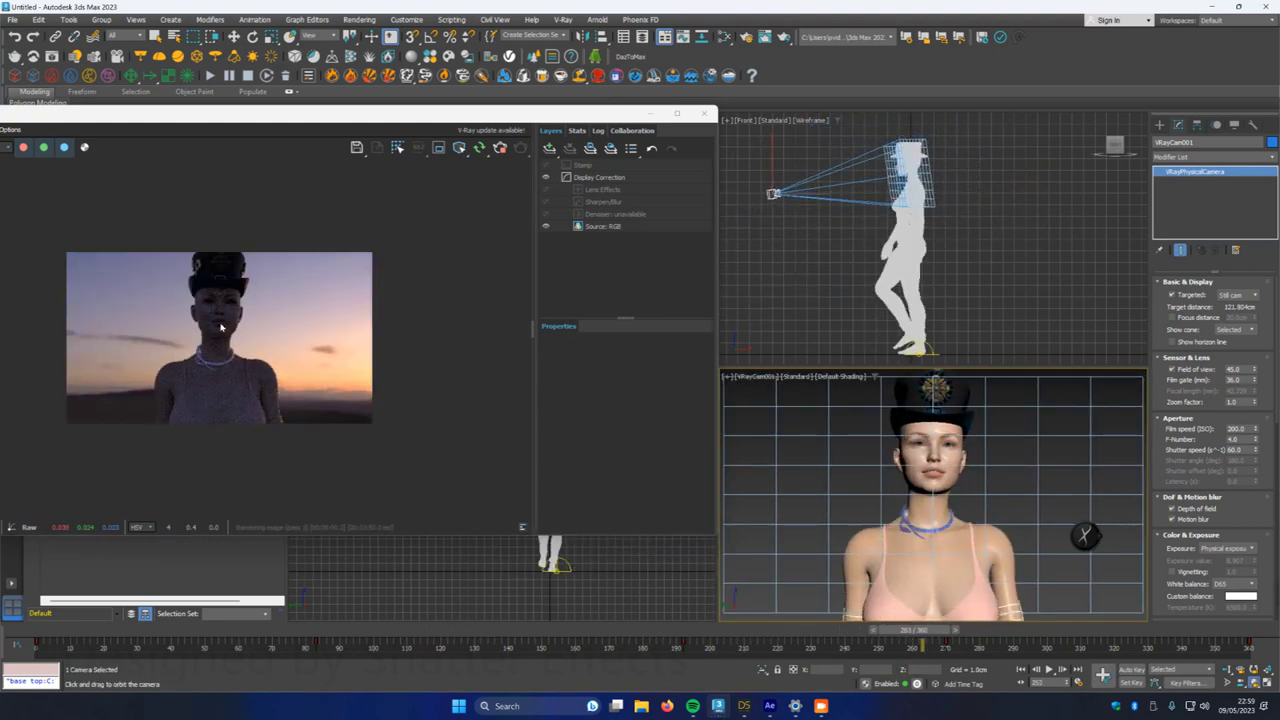
- Examine the character's face, necklace and blurred background in the close-up render at frame 263
scroll(223, 308, up, 4)
scroll(223, 308, down, 2)
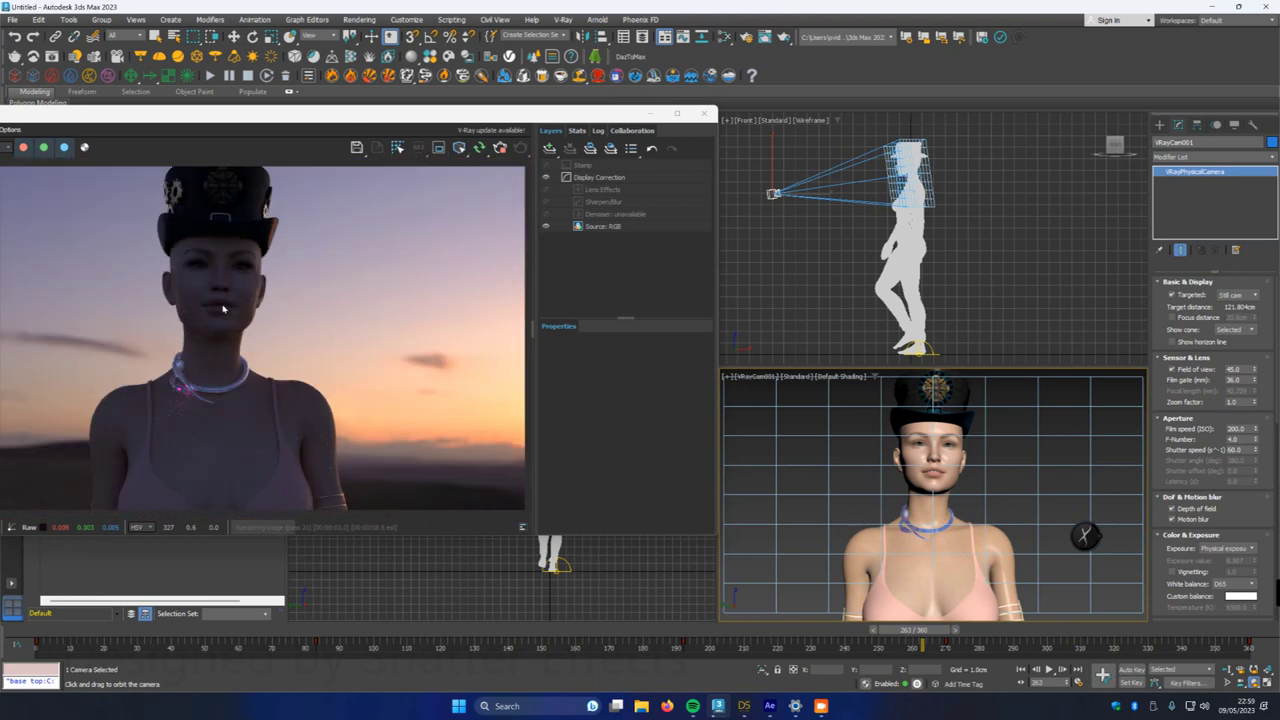
scroll(231, 417, up, 1)
scroll(352, 440, up, 2)
scroll(300, 420, down, 1)
scroll(144, 388, up, 3)
scroll(230, 388, down, 2)
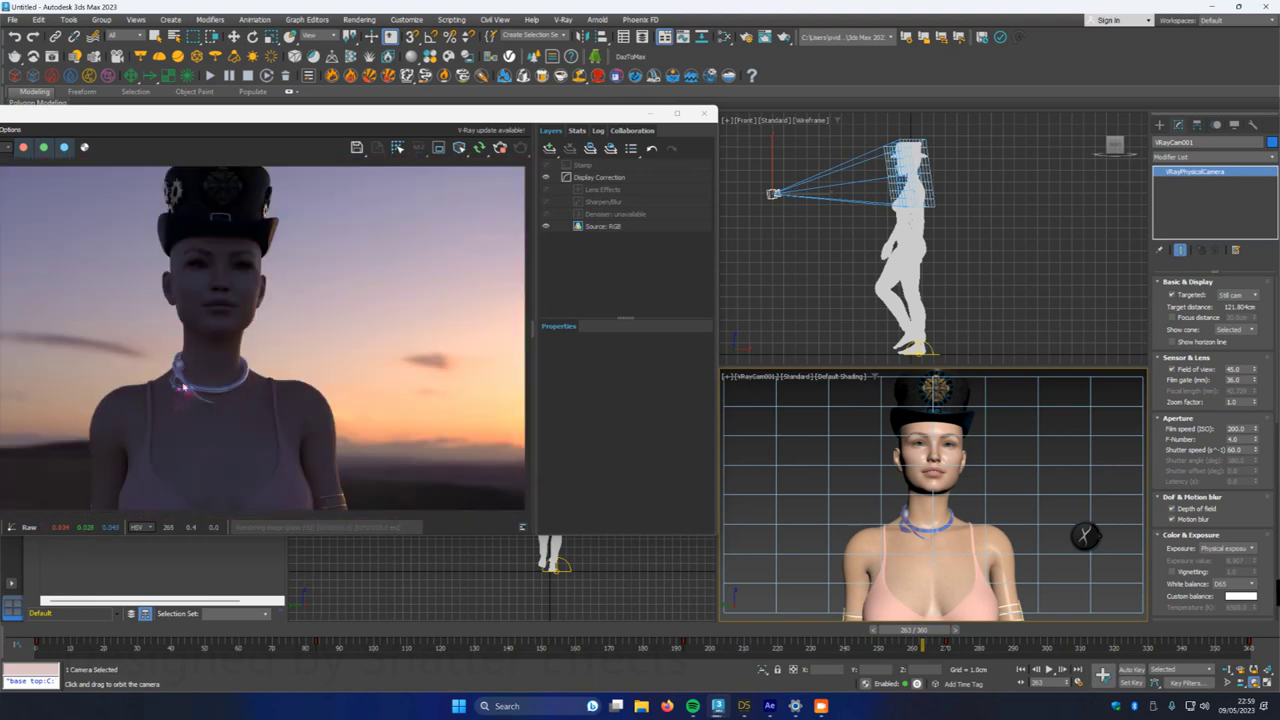
scroll(179, 382, up, 2)
scroll(214, 386, down, 2)
scroll(228, 392, down, 2)
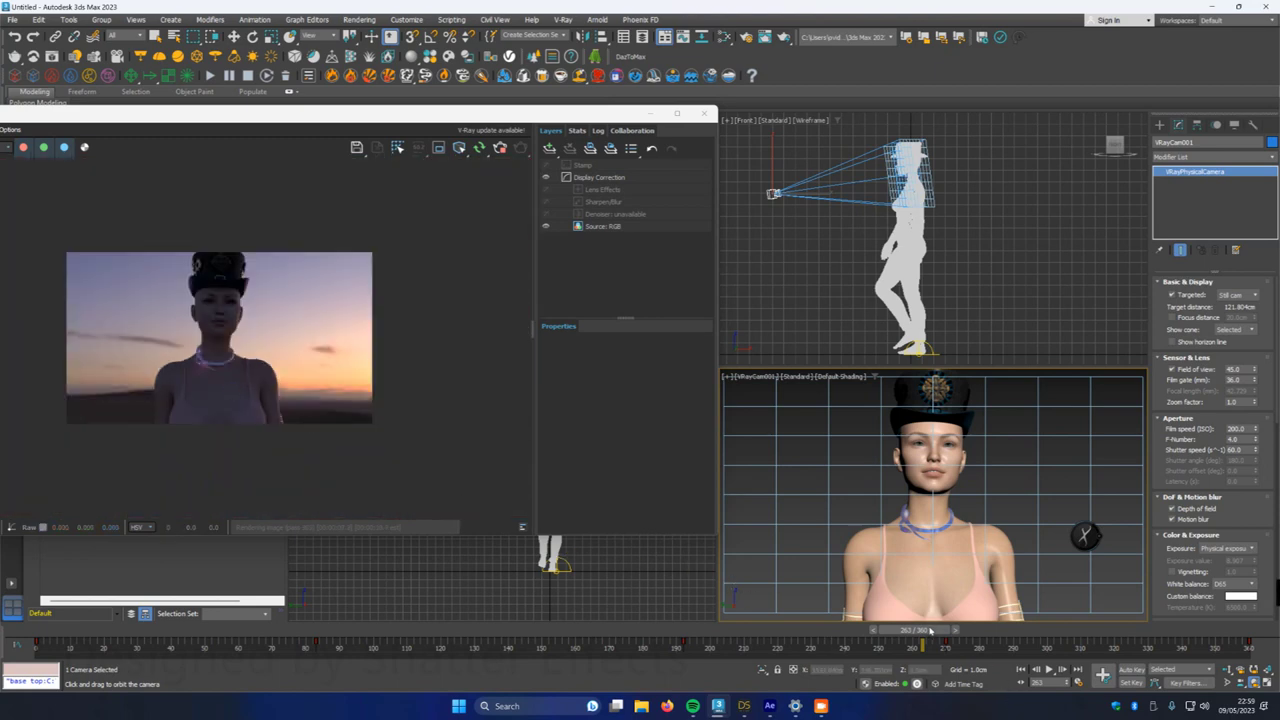
- Go back to frame 0, inspect the character in the render up close, and close the frame buffer
drag(920, 632, 40, 632)
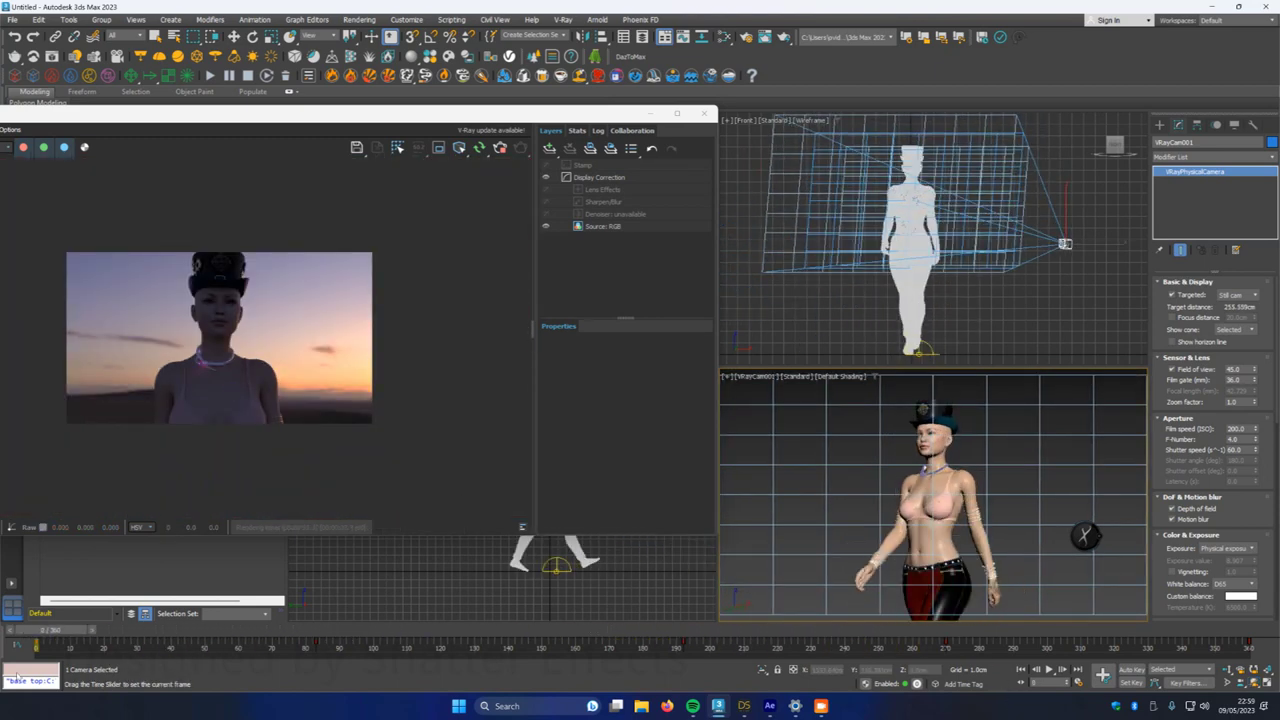
scroll(237, 377, up, 2)
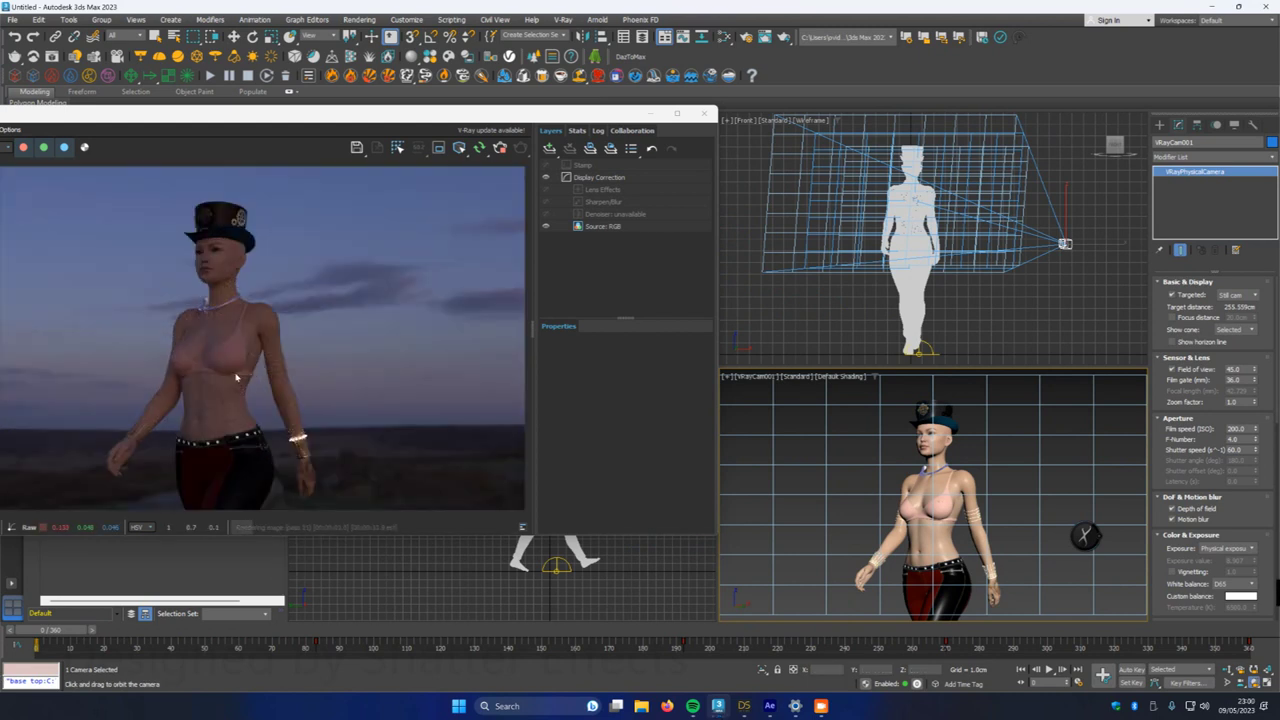
scroll(237, 386, down, 2)
scroll(240, 394, up, 2)
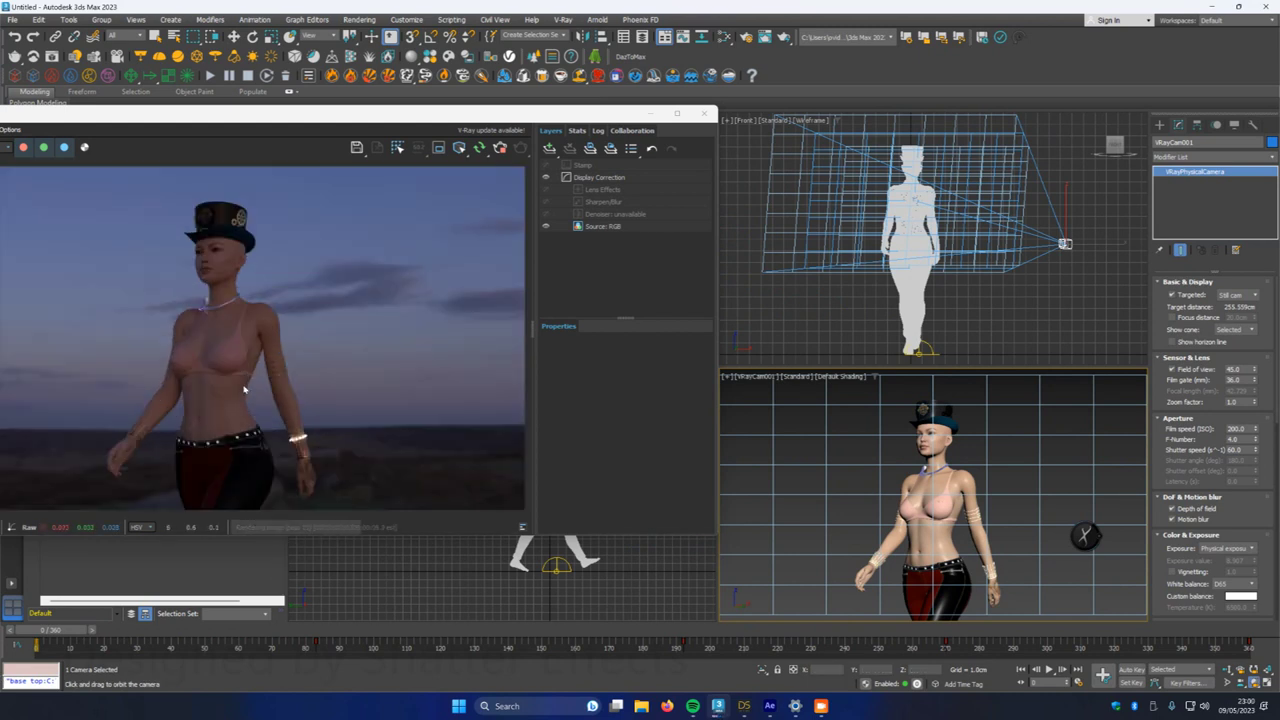
mouse_move(66, 630)
mouse_down()
mouse_move(351, 646)
mouse_move(45, 632)
mouse_up()
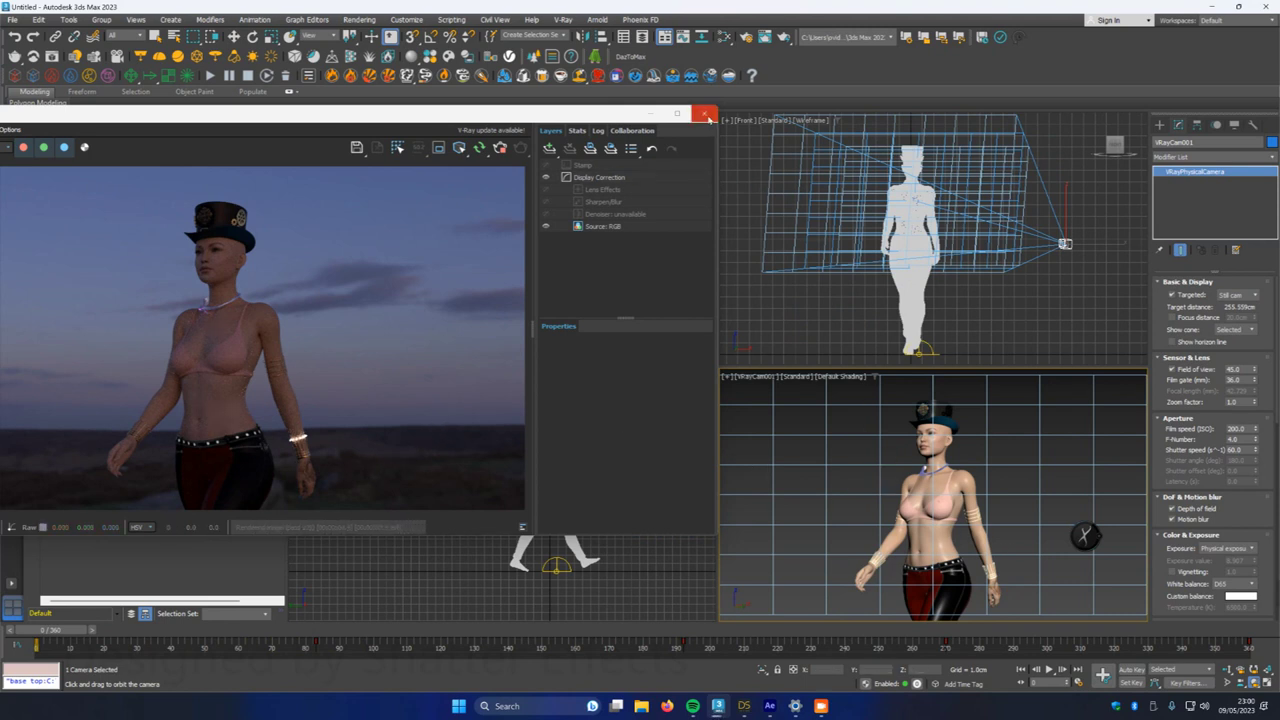
click(705, 116)
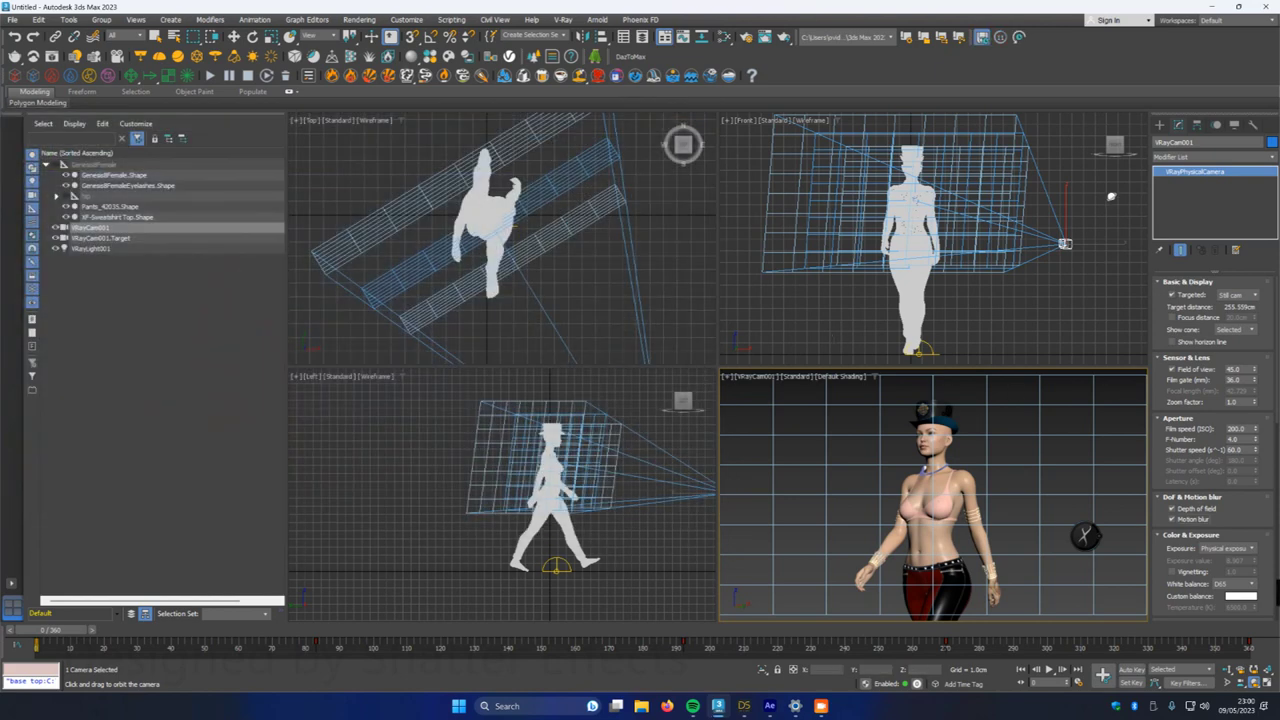
- Set the render output size to 1920x1080, render frame 0 from the VRayCam001 view and check the full image
click(1160, 124)
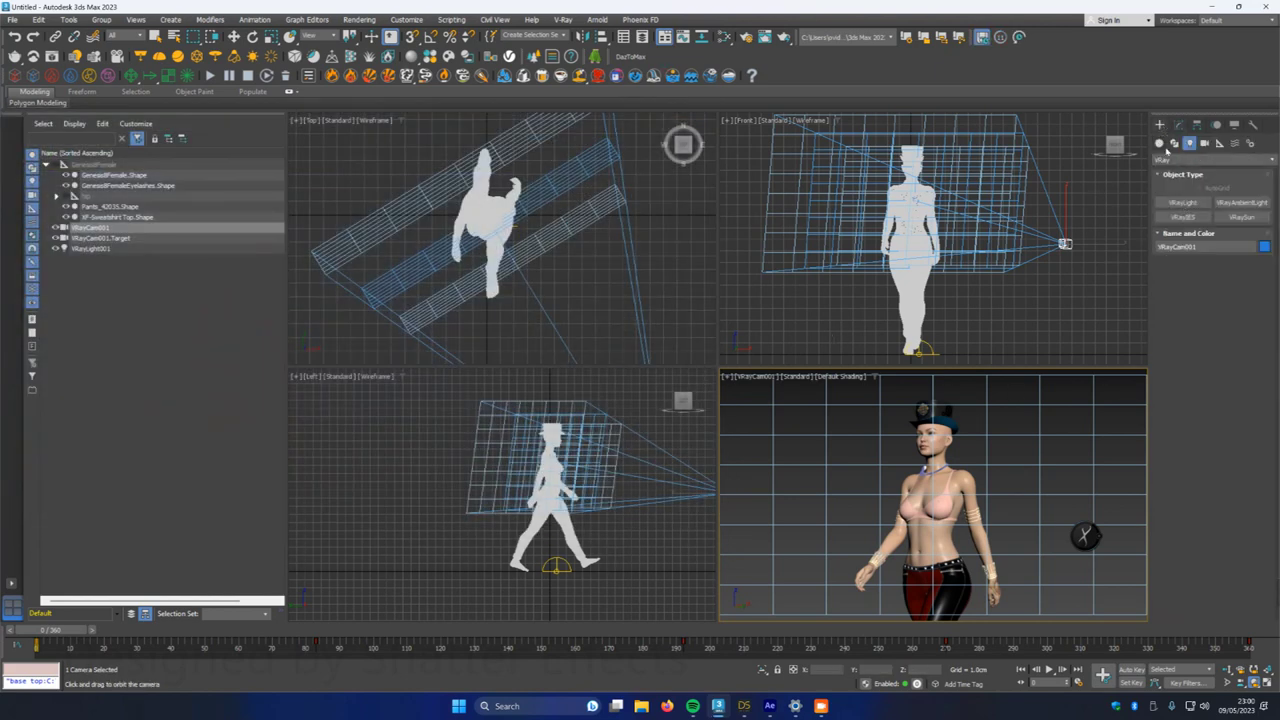
click(1160, 143)
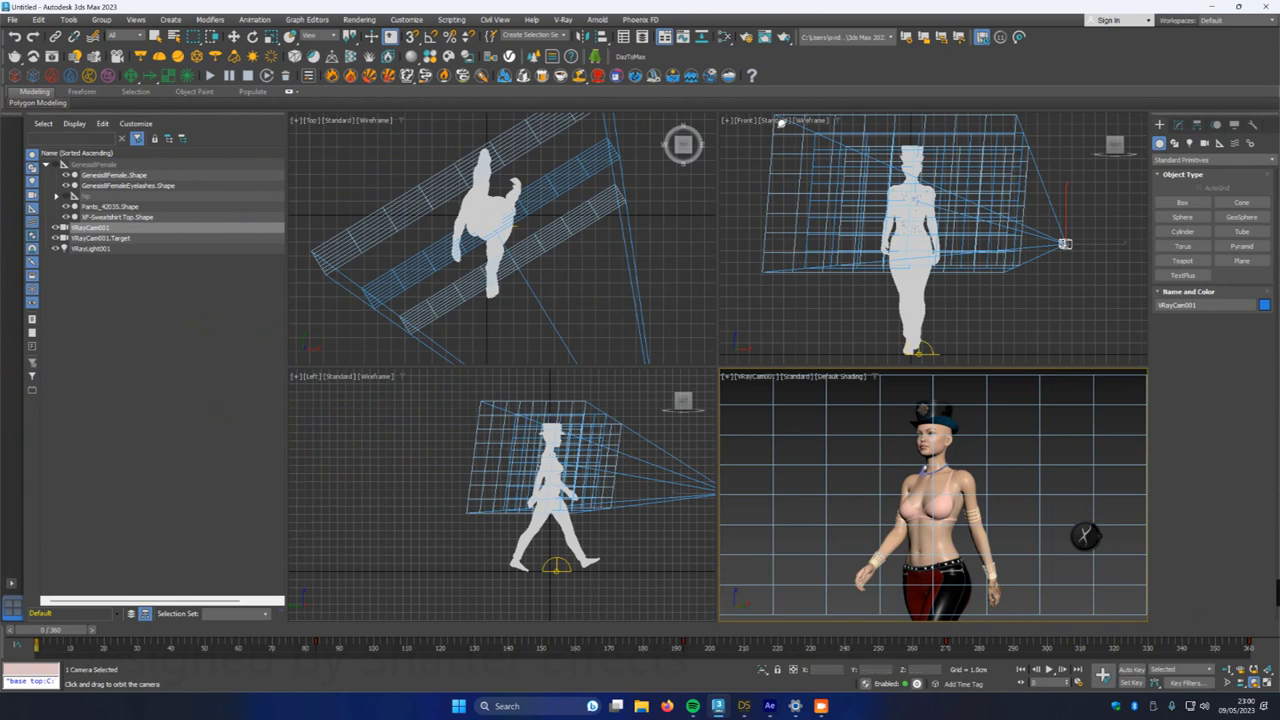
click(745, 36)
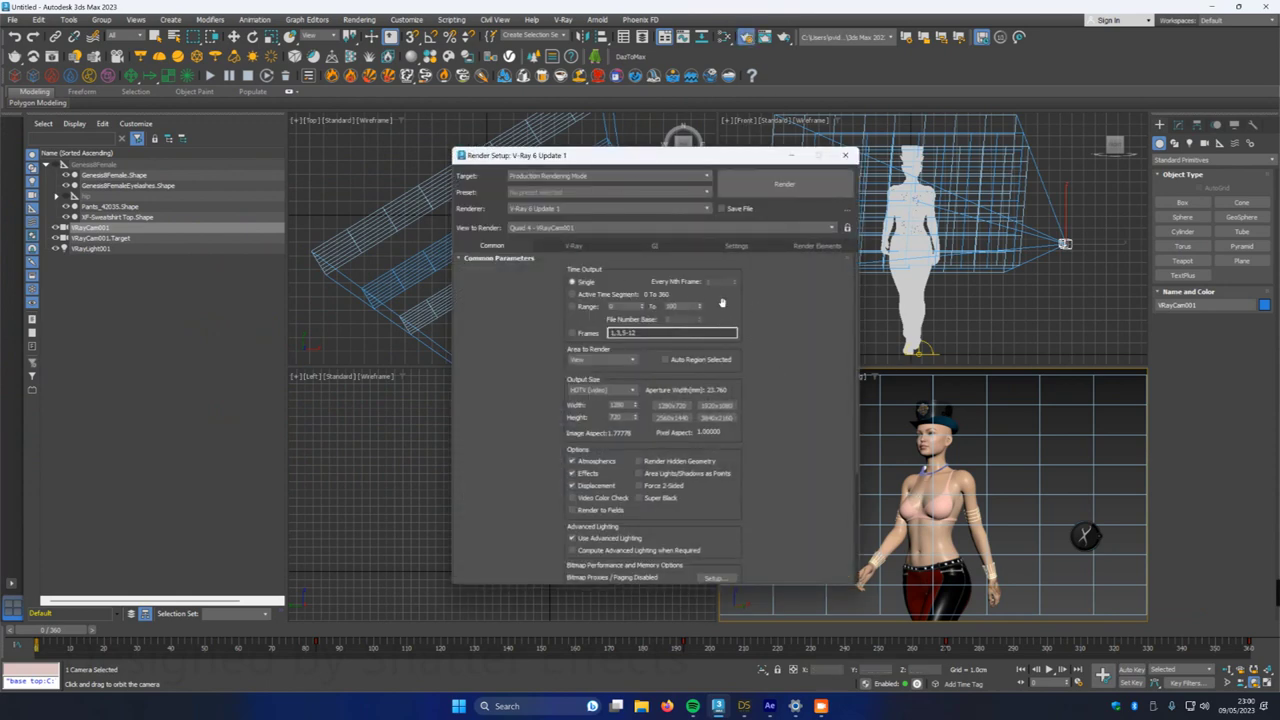
click(717, 405)
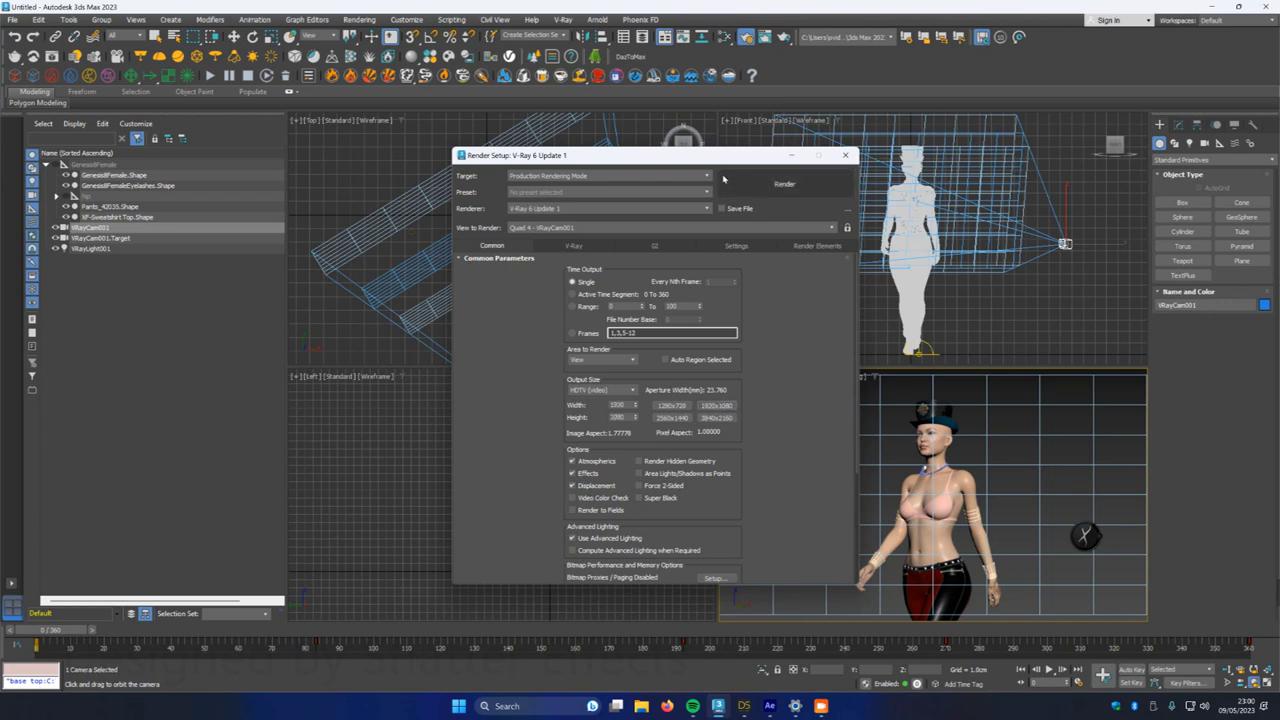
drag(687, 158, 400, 118)
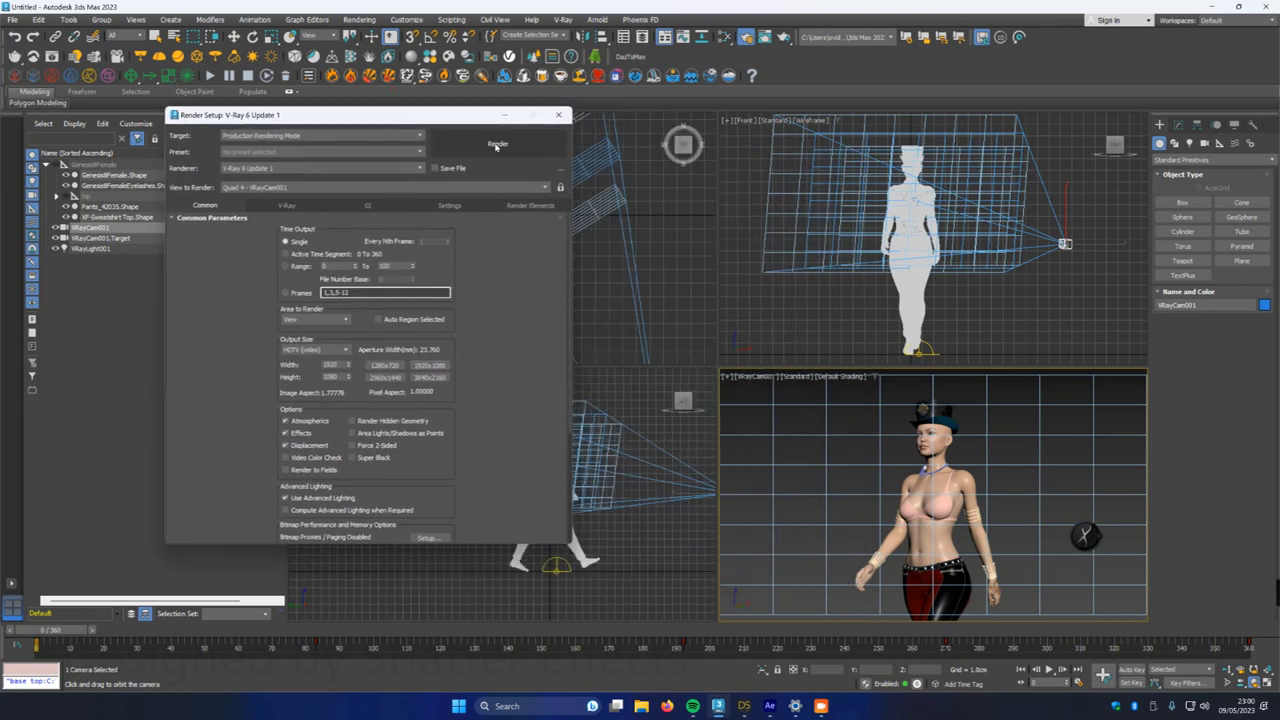
click(495, 146)
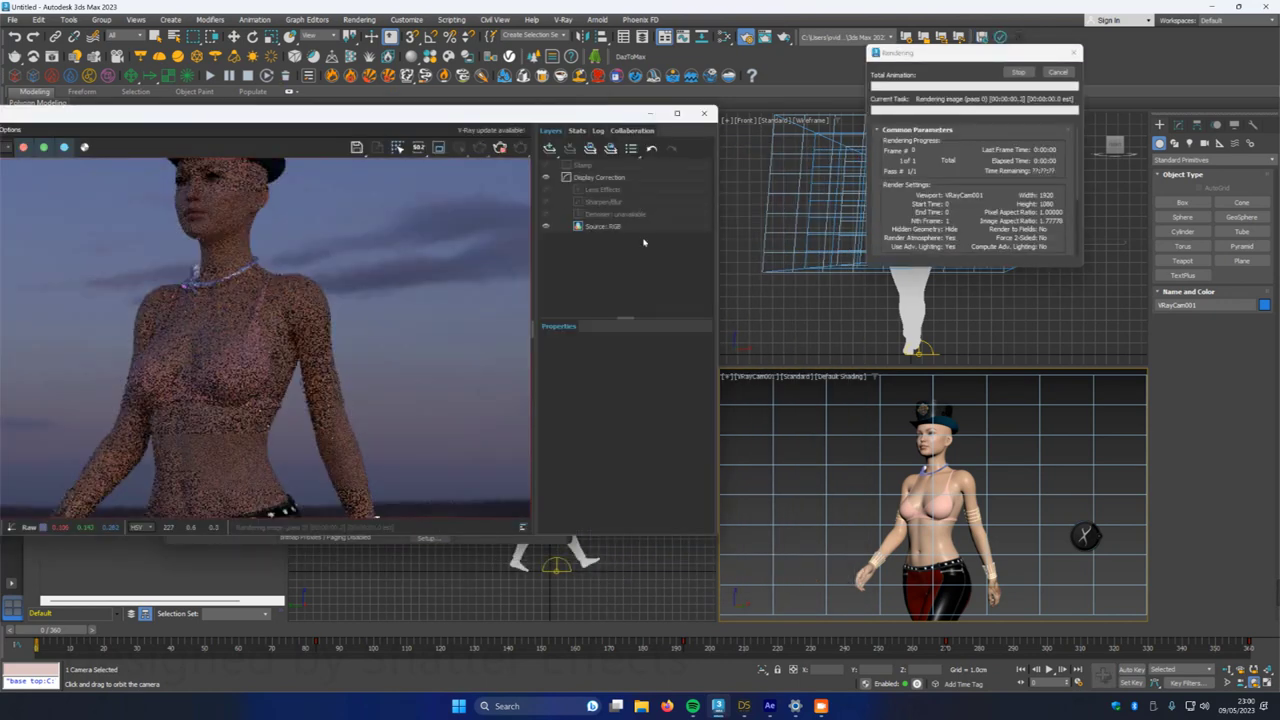
scroll(293, 363, down, 2)
scroll(293, 363, down, 1)
scroll(293, 363, up, 1)
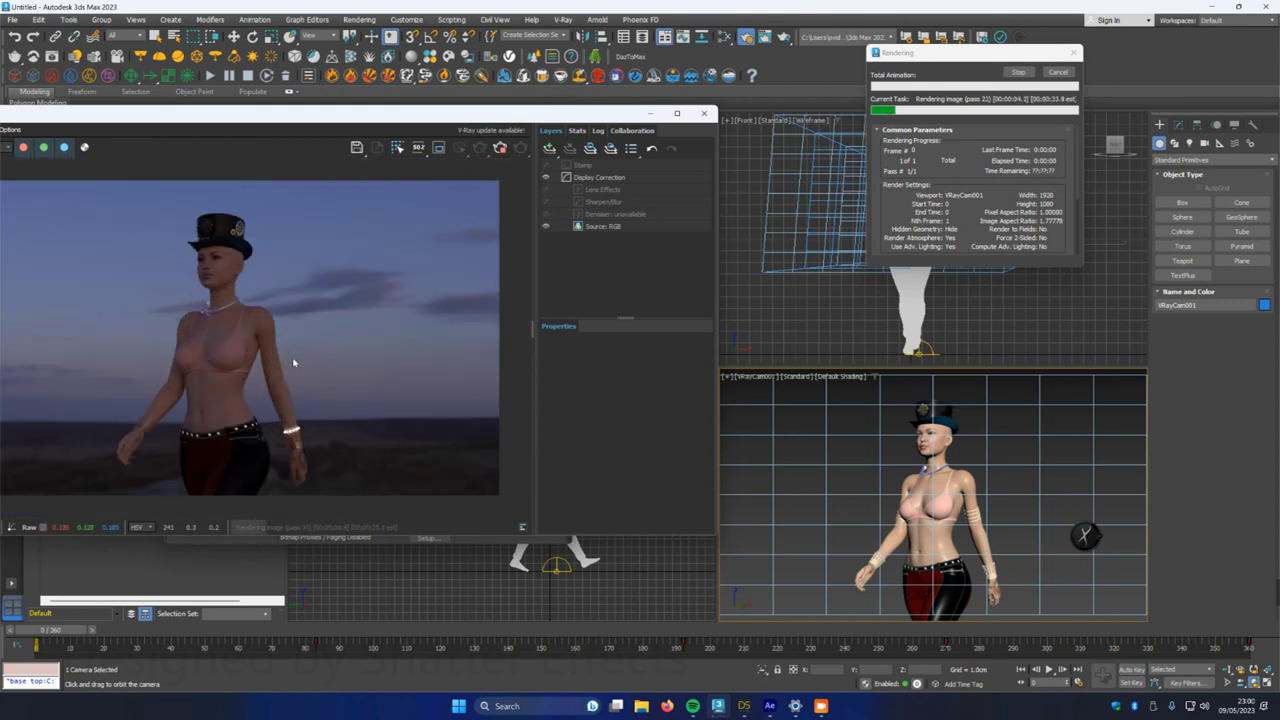
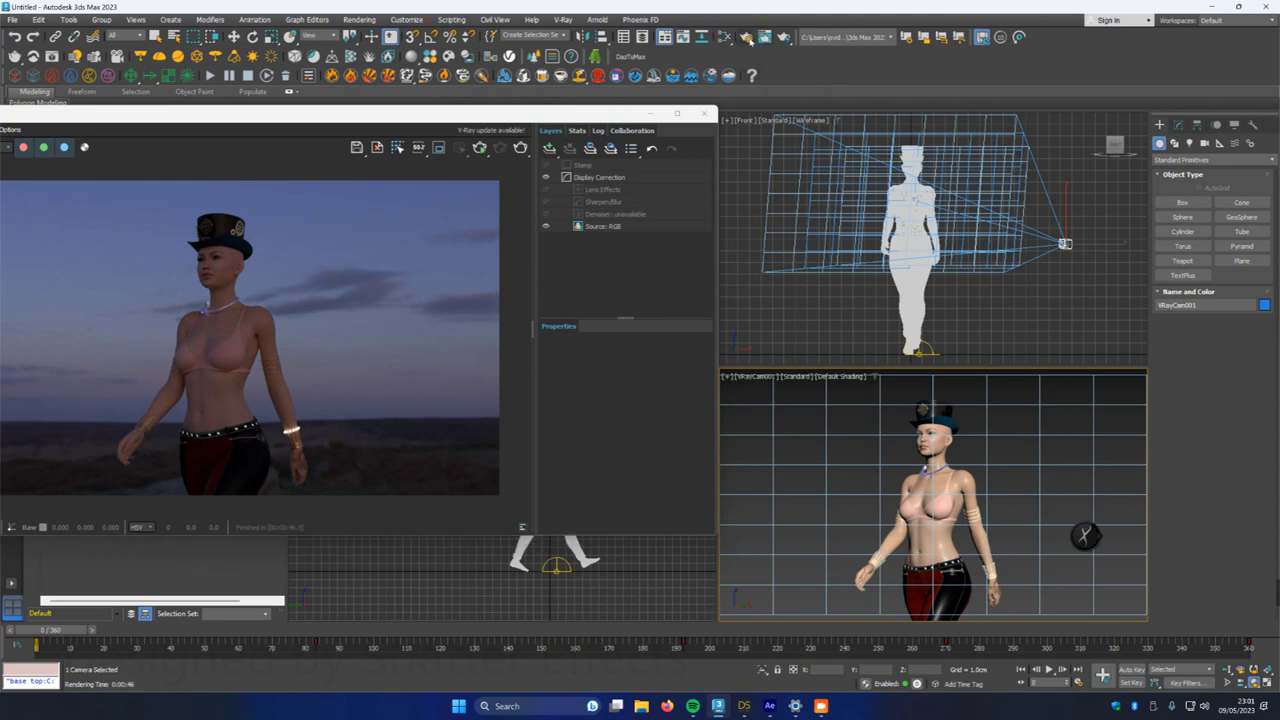
- Start another production render of frame 0, stop it, and close the frame buffer and Render Setup
click(746, 37)
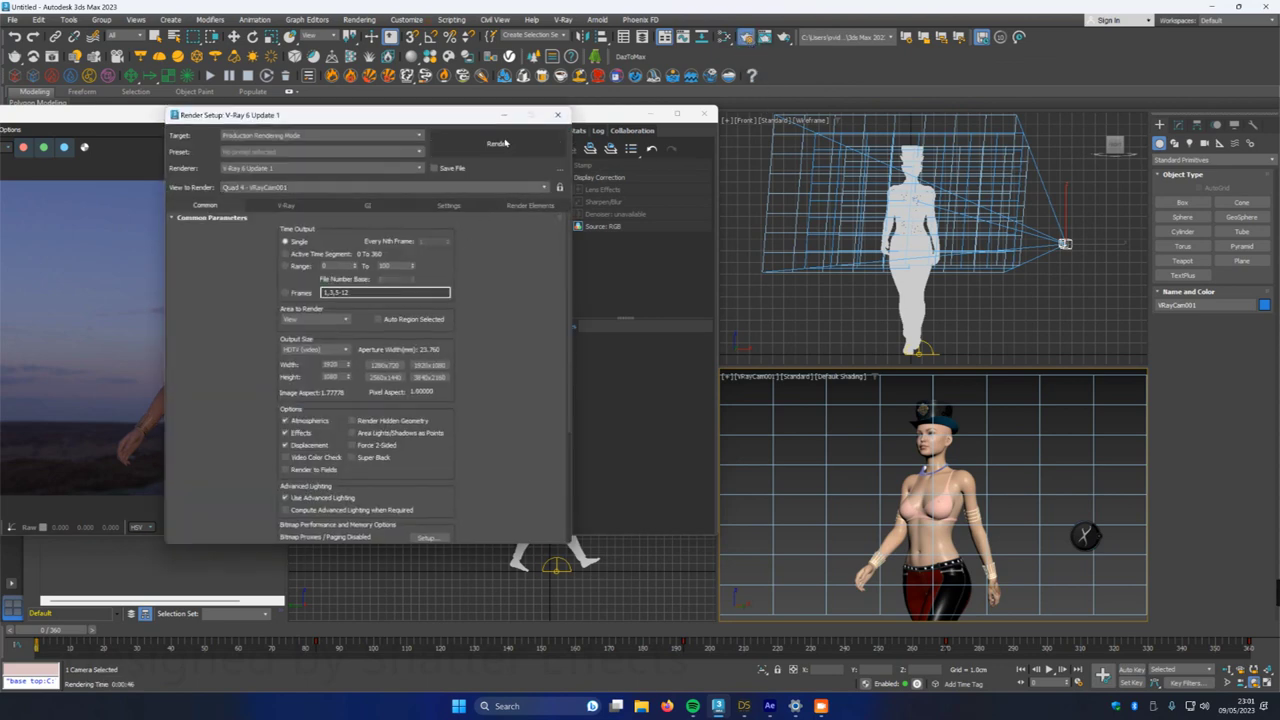
click(506, 144)
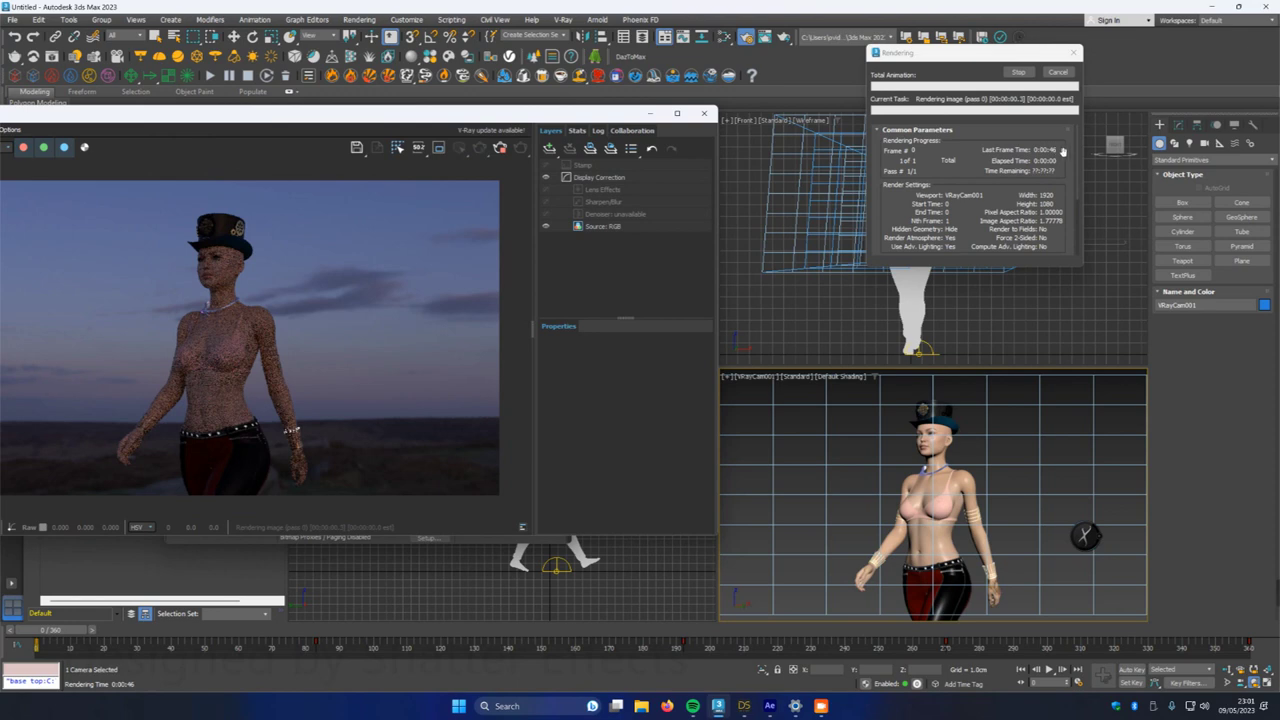
click(1018, 72)
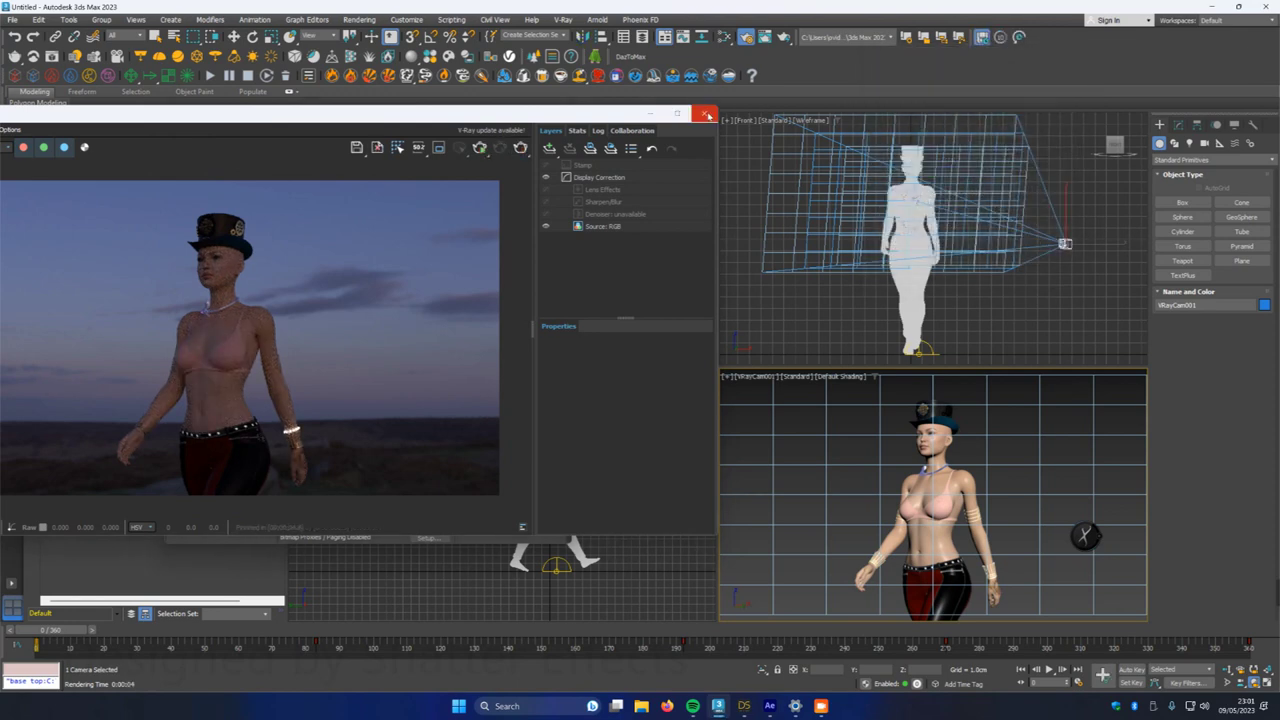
click(704, 113)
click(557, 114)
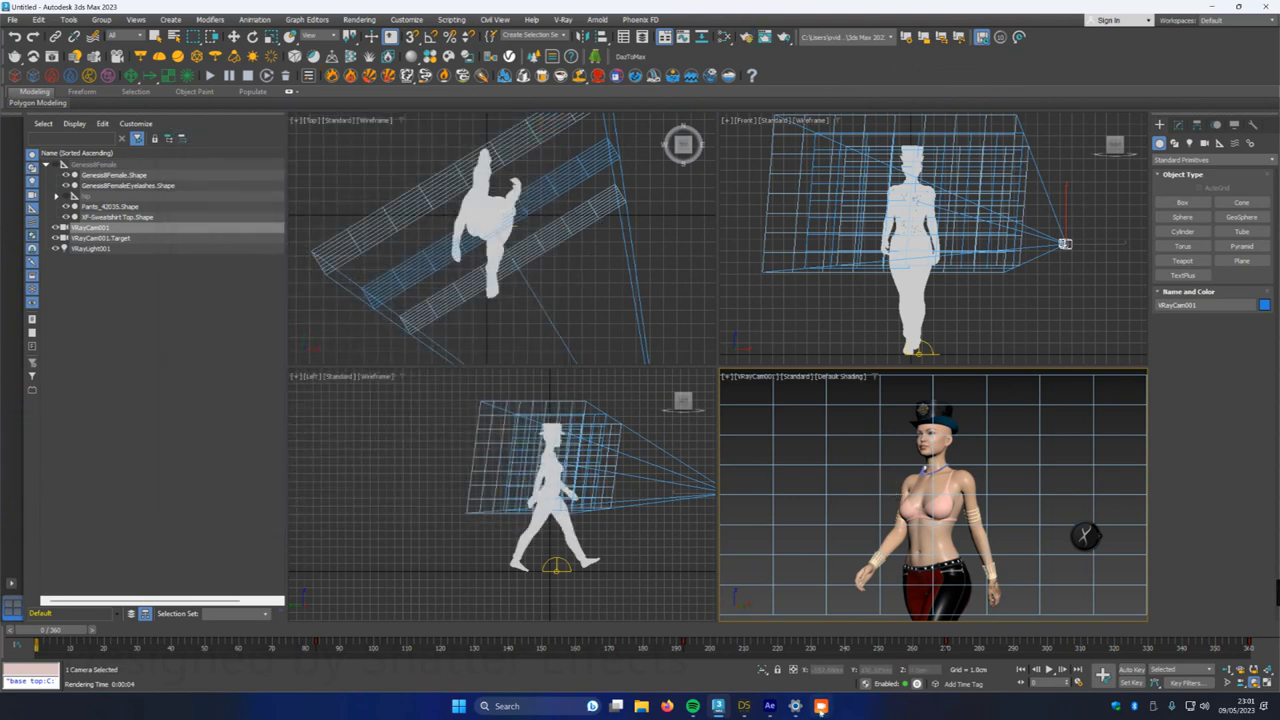
mouse_move(820, 706)
alt+middle_drag(915, 512, 990, 513)
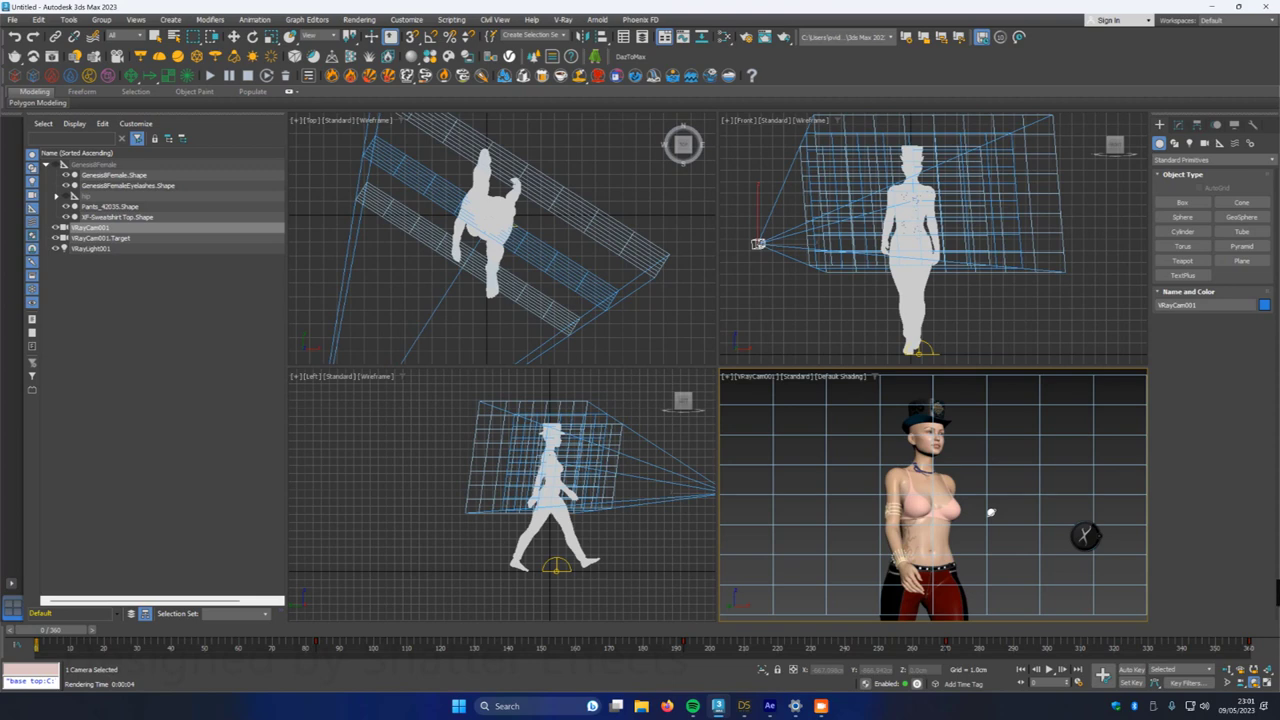
key(ctrl+z)
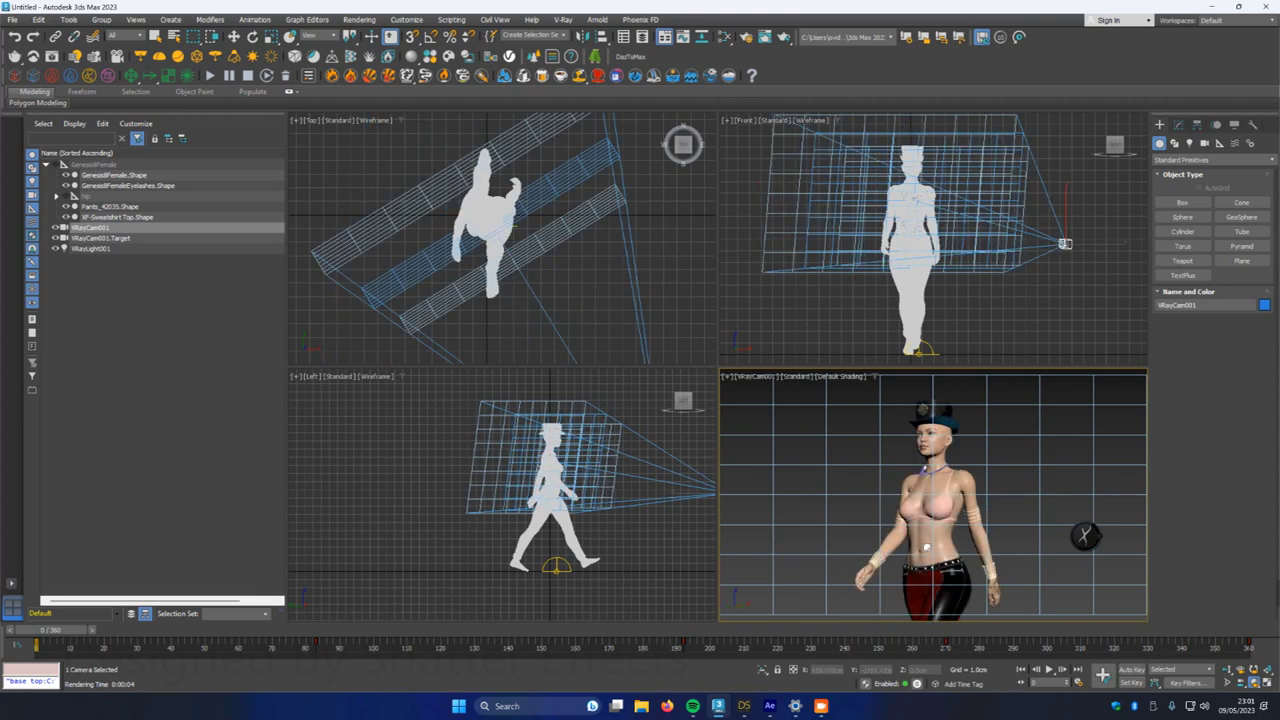
- Move to frame 271 for the character's close-up and open the V-Ray frame buffer
drag(66, 637, 949, 647)
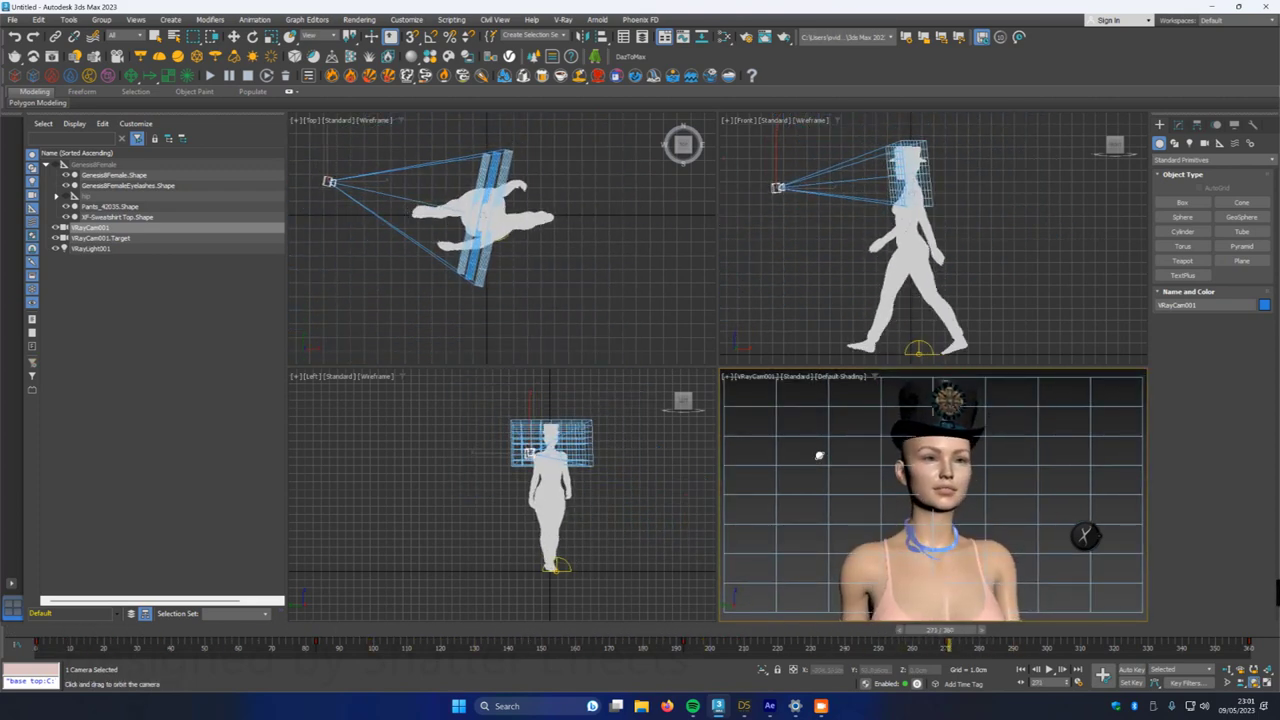
click(563, 19)
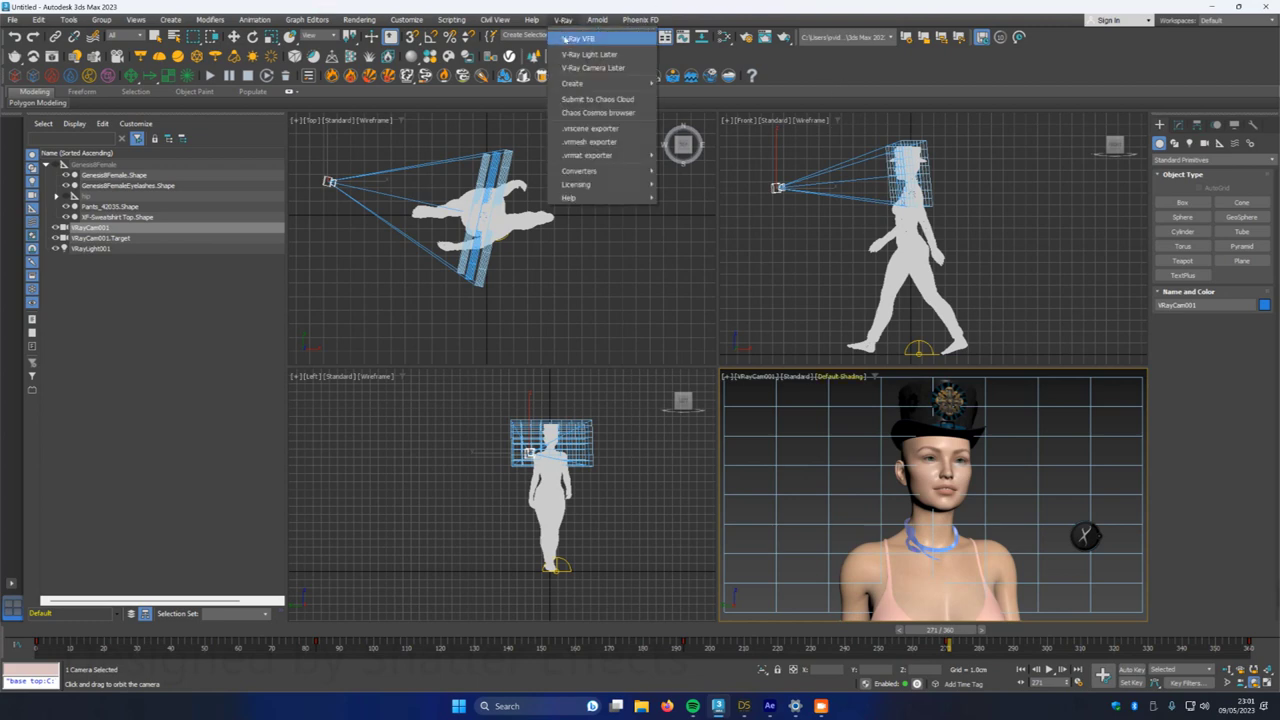
click(568, 40)
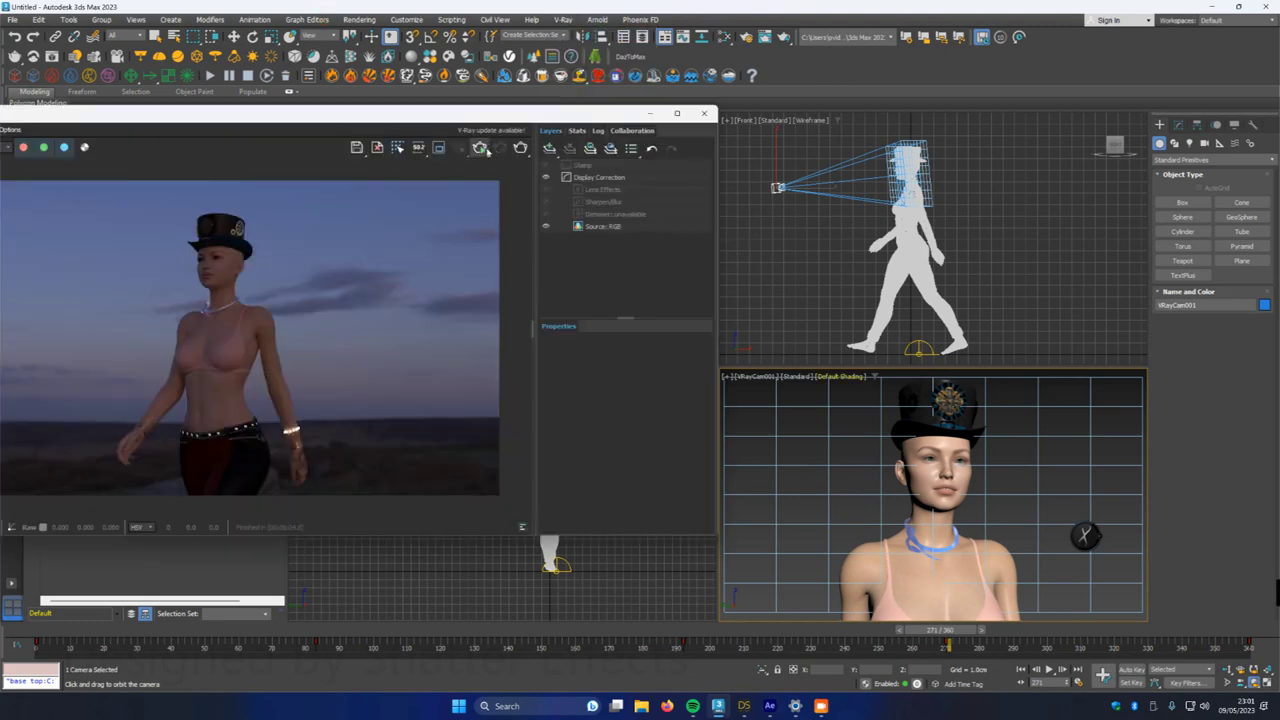
- Close the frame buffer and start a production render of frame 271 from the VRayCam001 view
click(704, 113)
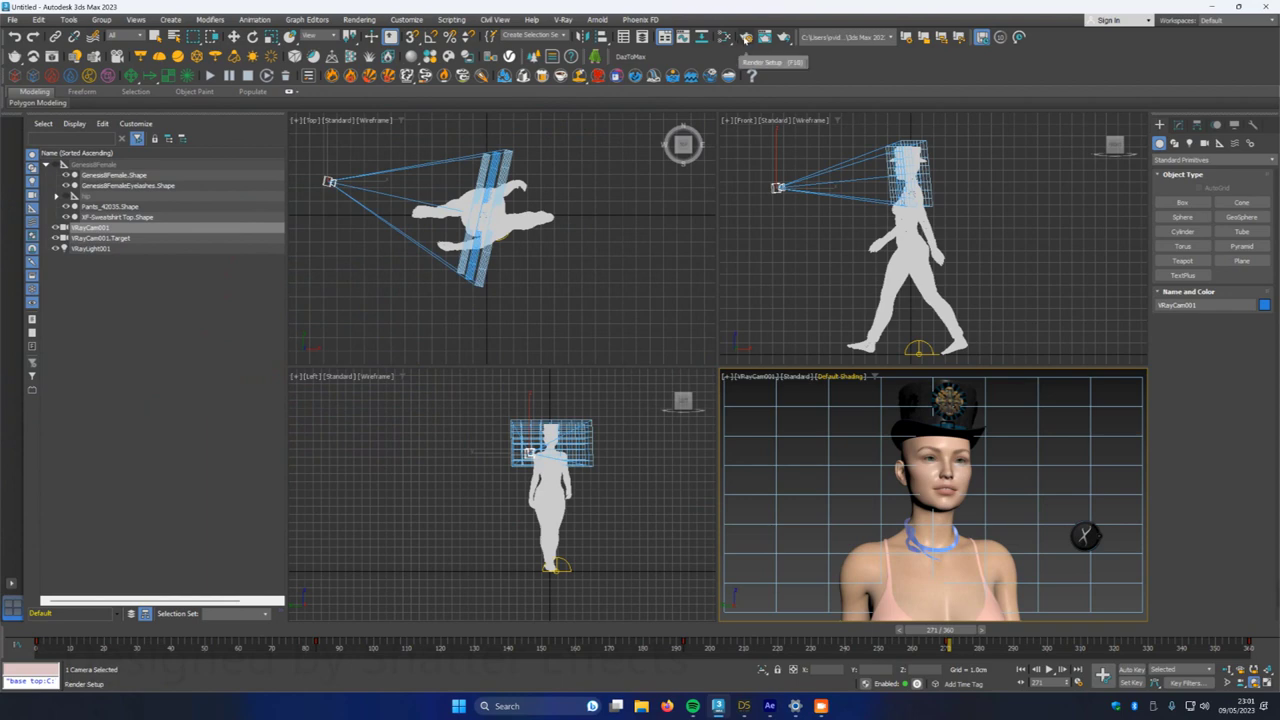
key(F10)
click(526, 142)
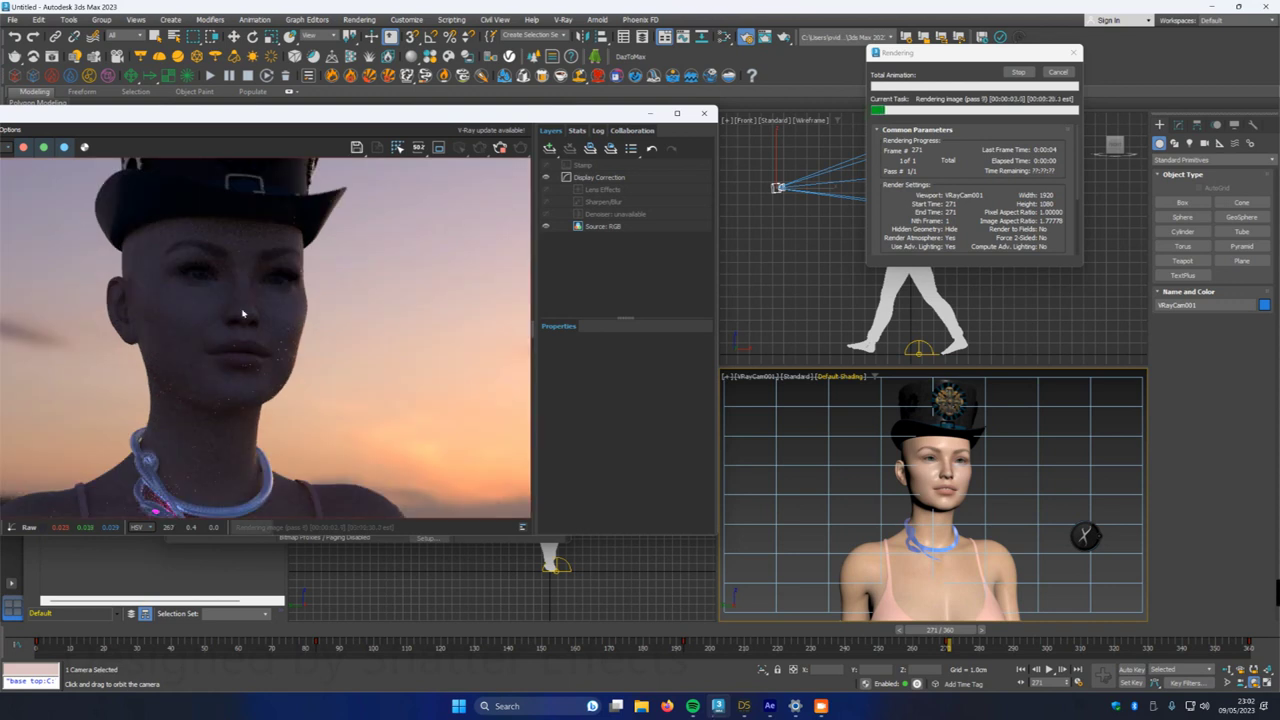
- Examine the frame 271 render, checking the character's face, hat and necklace up close and the full image against the sunset
scroll(225, 295, up, 4)
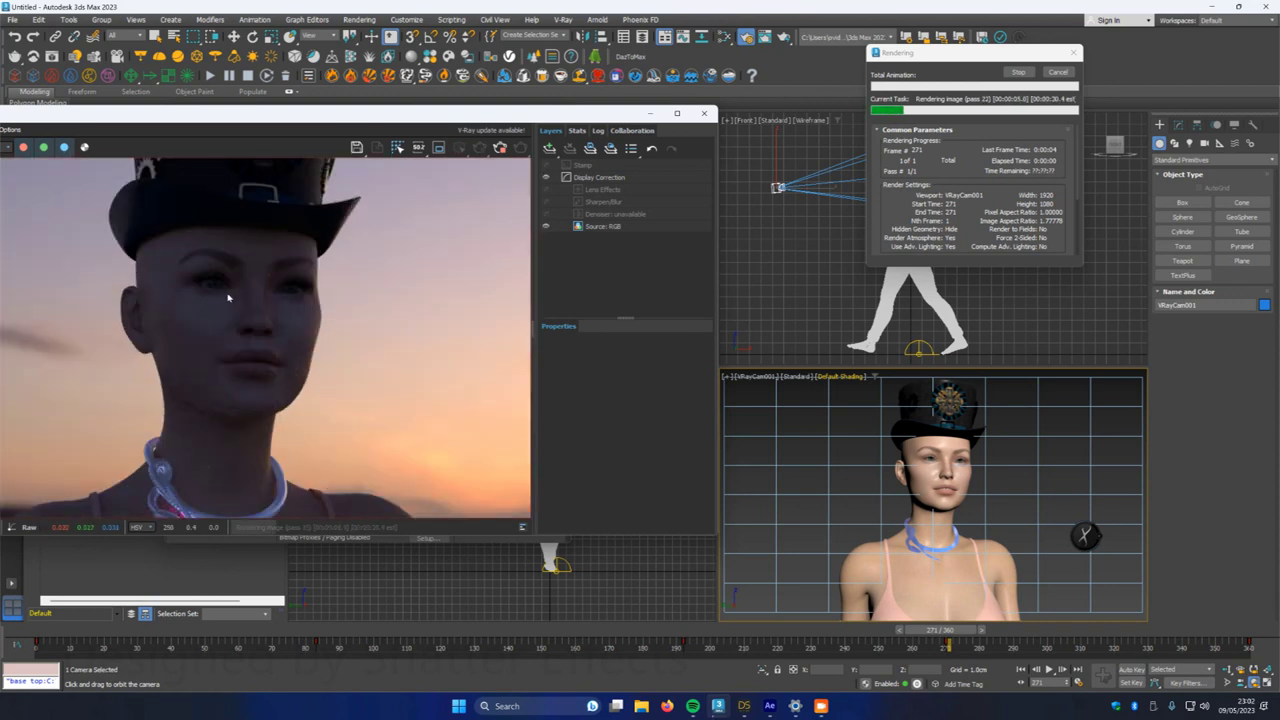
scroll(281, 287, down, 3)
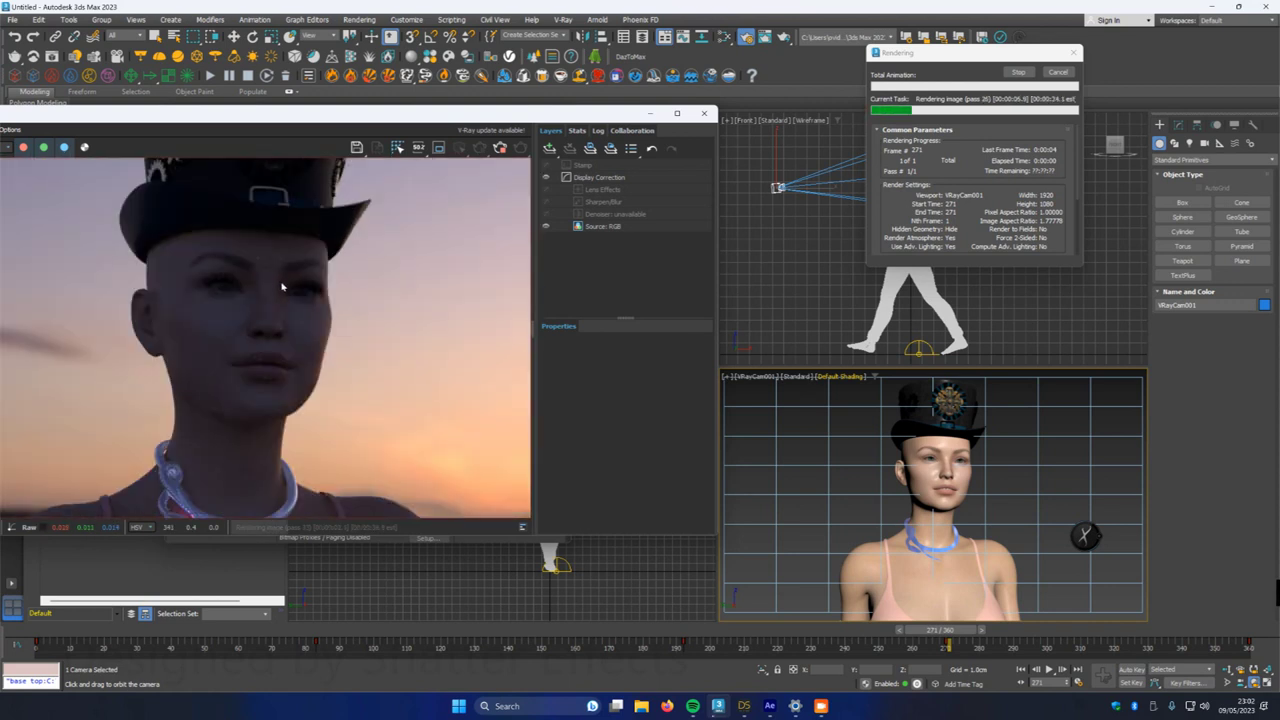
scroll(284, 290, down, 3)
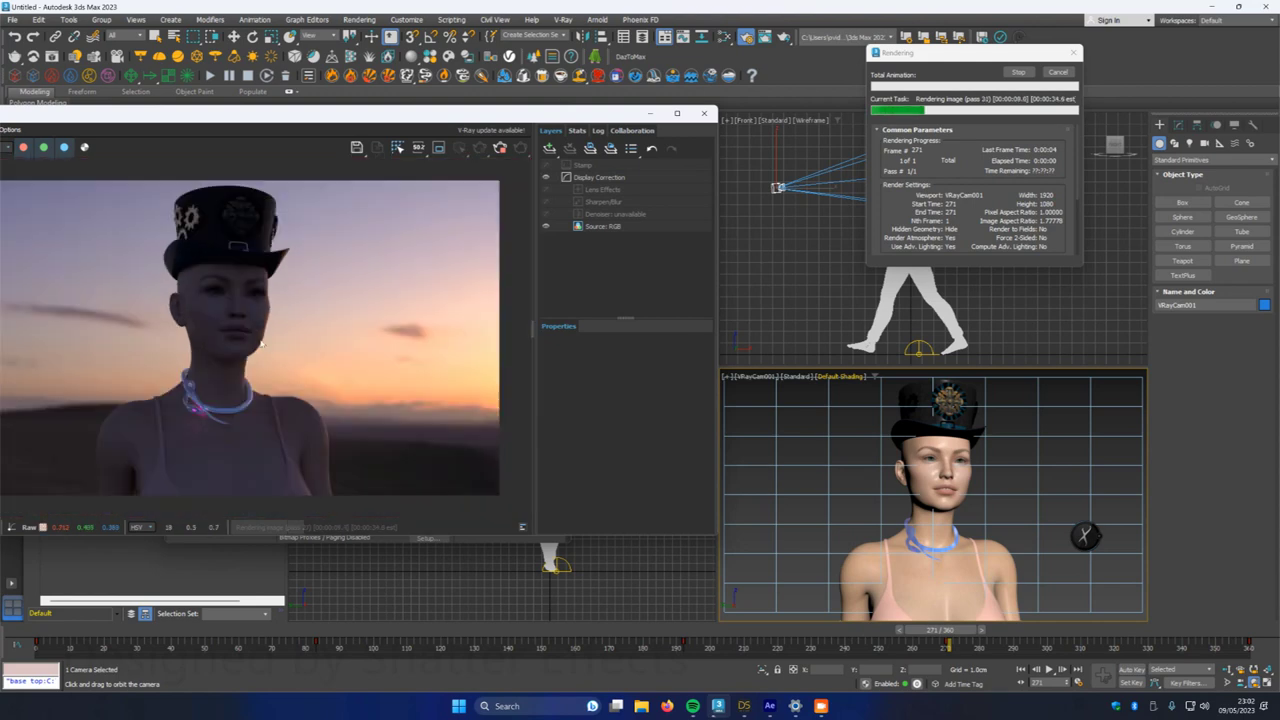
scroll(261, 344, up, 3)
scroll(232, 350, down, 3)
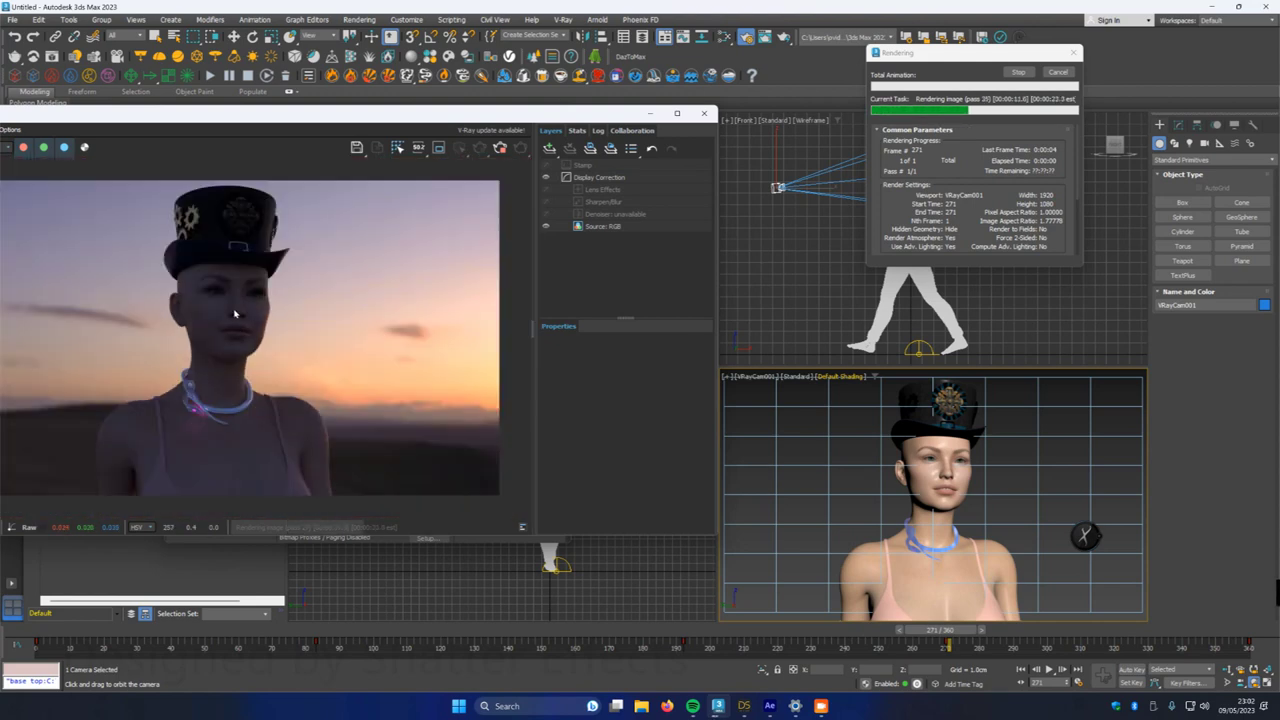
scroll(231, 308, up, 4)
scroll(231, 310, down, 4)
scroll(231, 302, up, 2)
scroll(226, 300, up, 2)
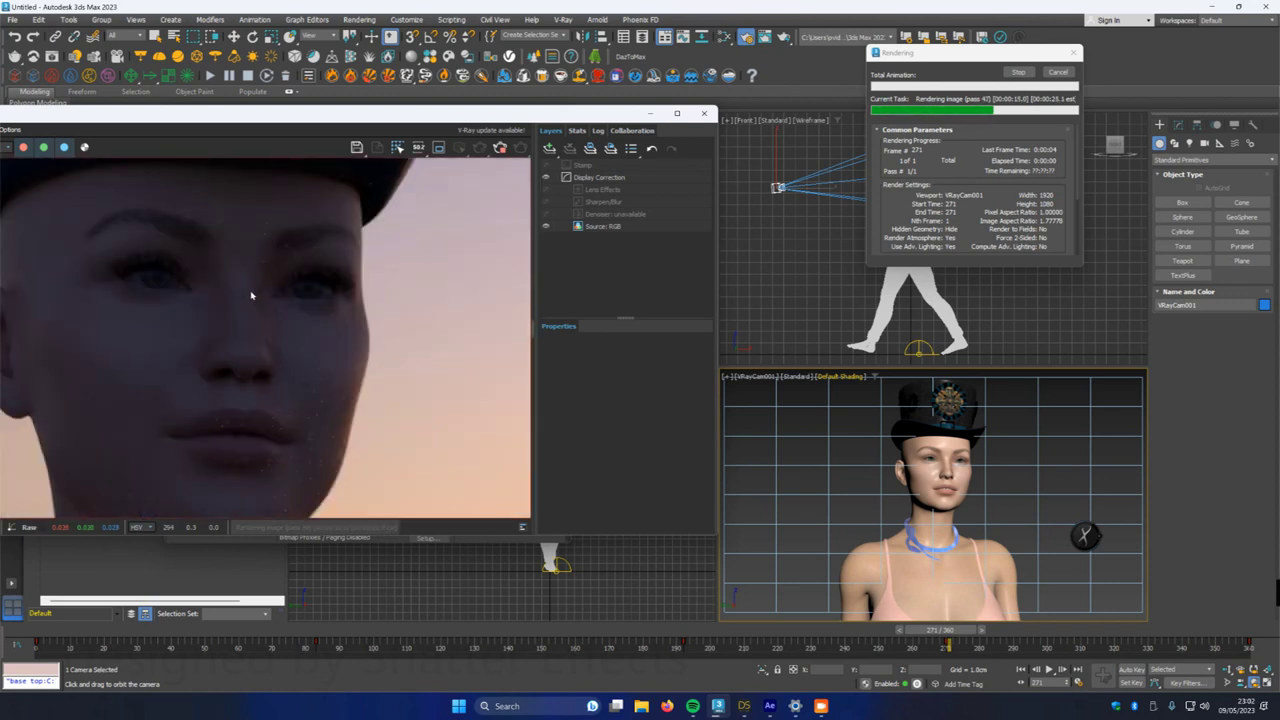
scroll(251, 295, down, 4)
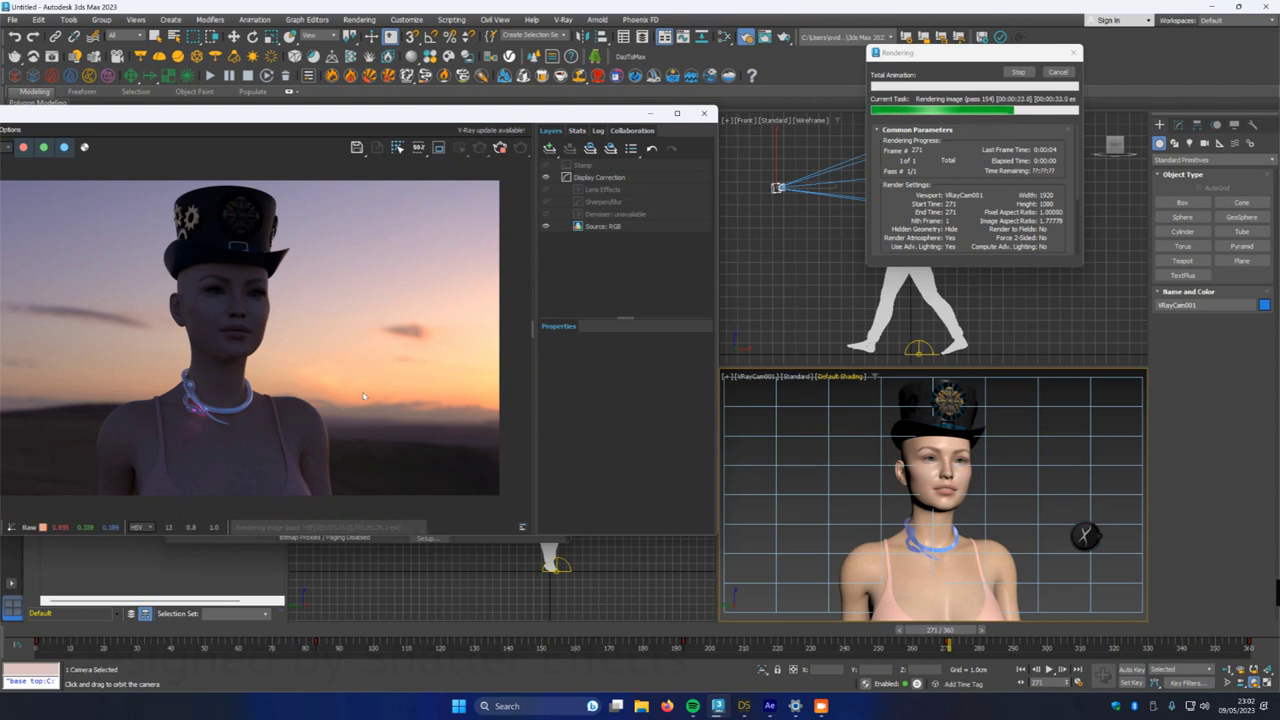
scroll(230, 347, up, 3)
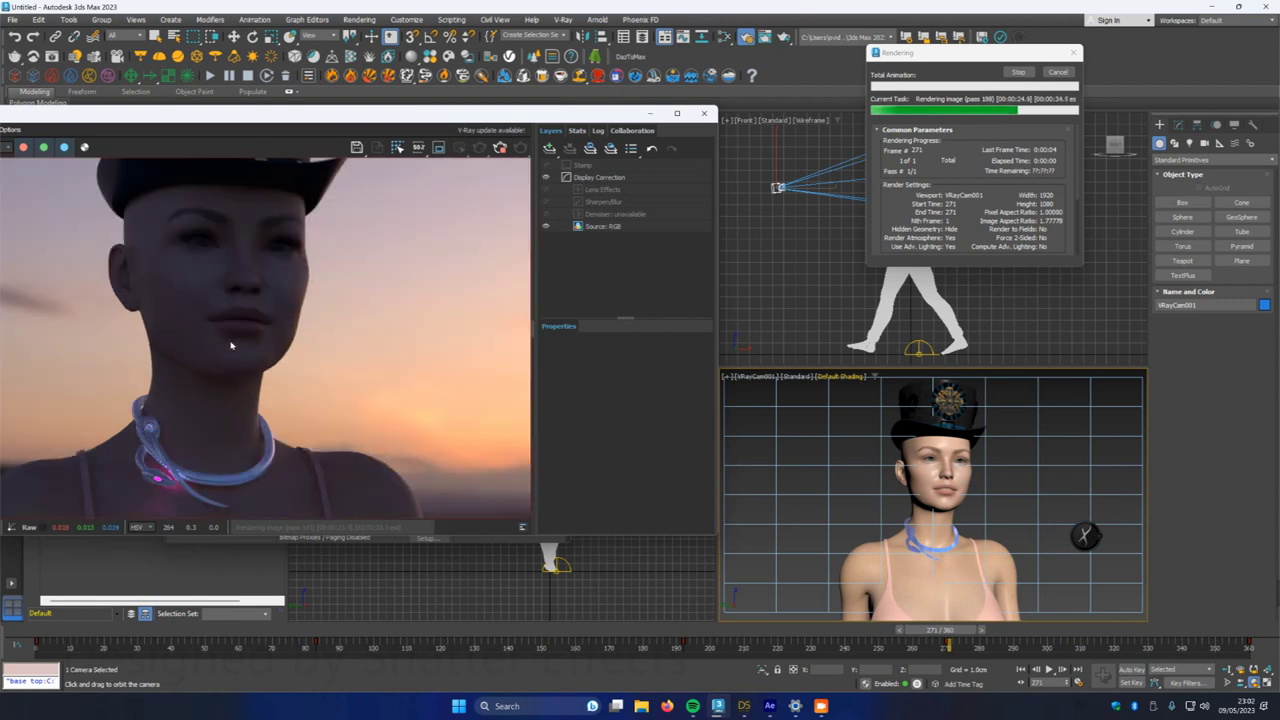
scroll(232, 345, down, 3)
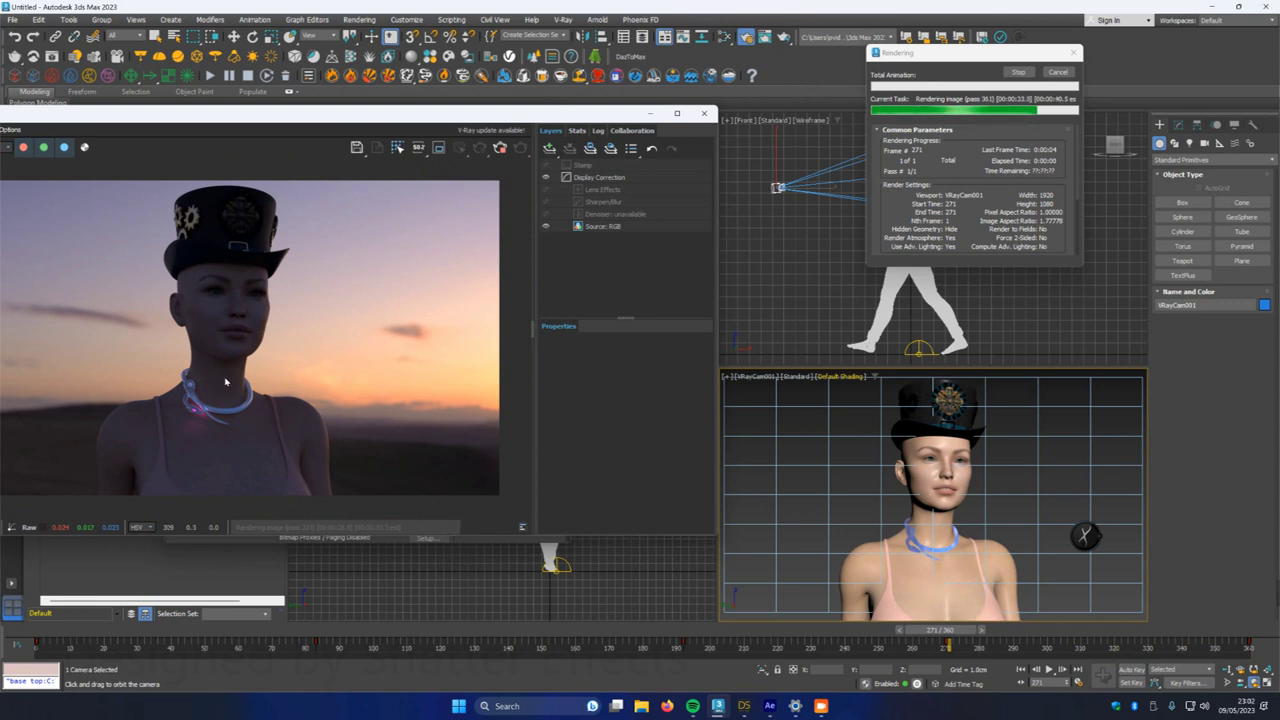
scroll(236, 311, up, 2)
scroll(240, 310, up, 1)
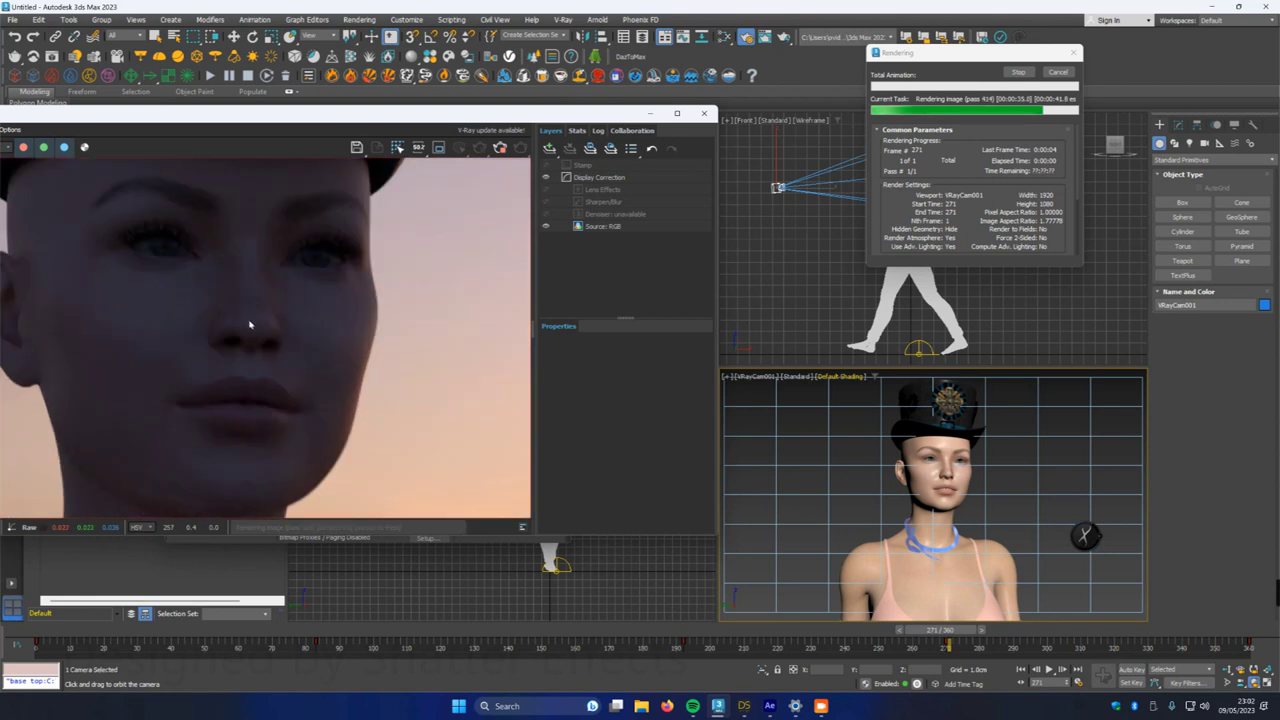
scroll(251, 323, down, 3)
scroll(218, 392, up, 2)
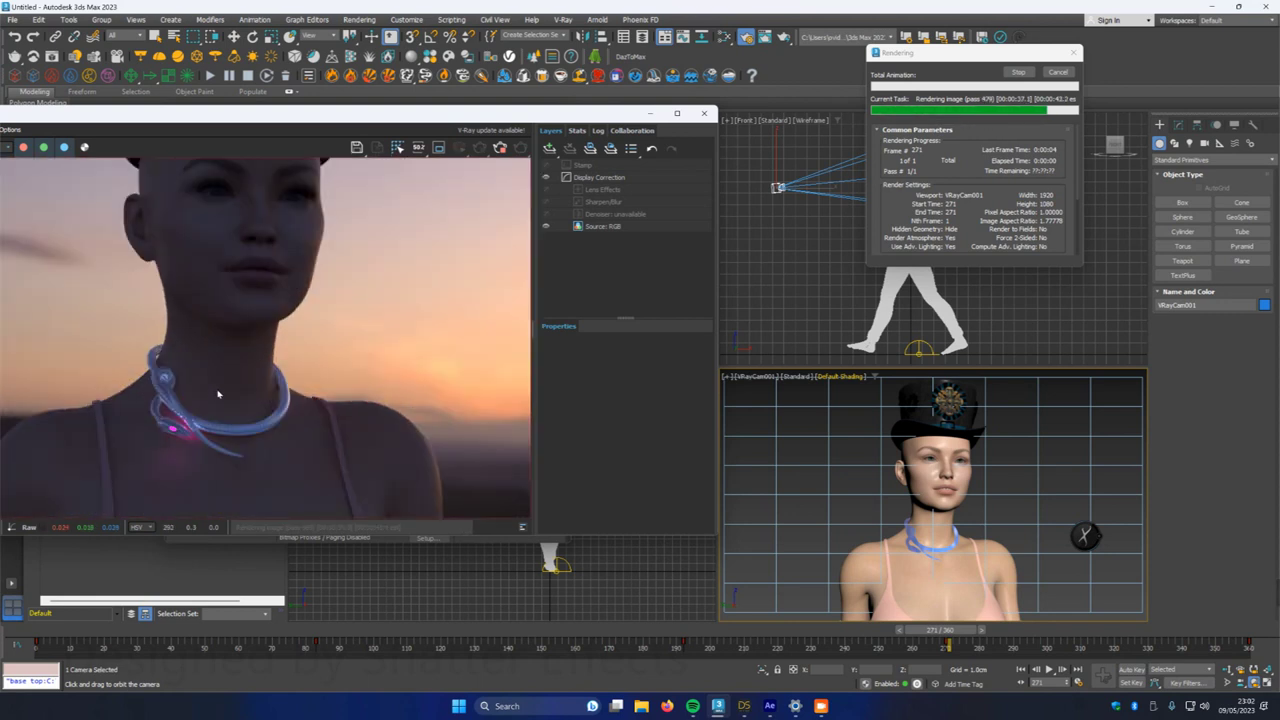
scroll(221, 389, down, 2)
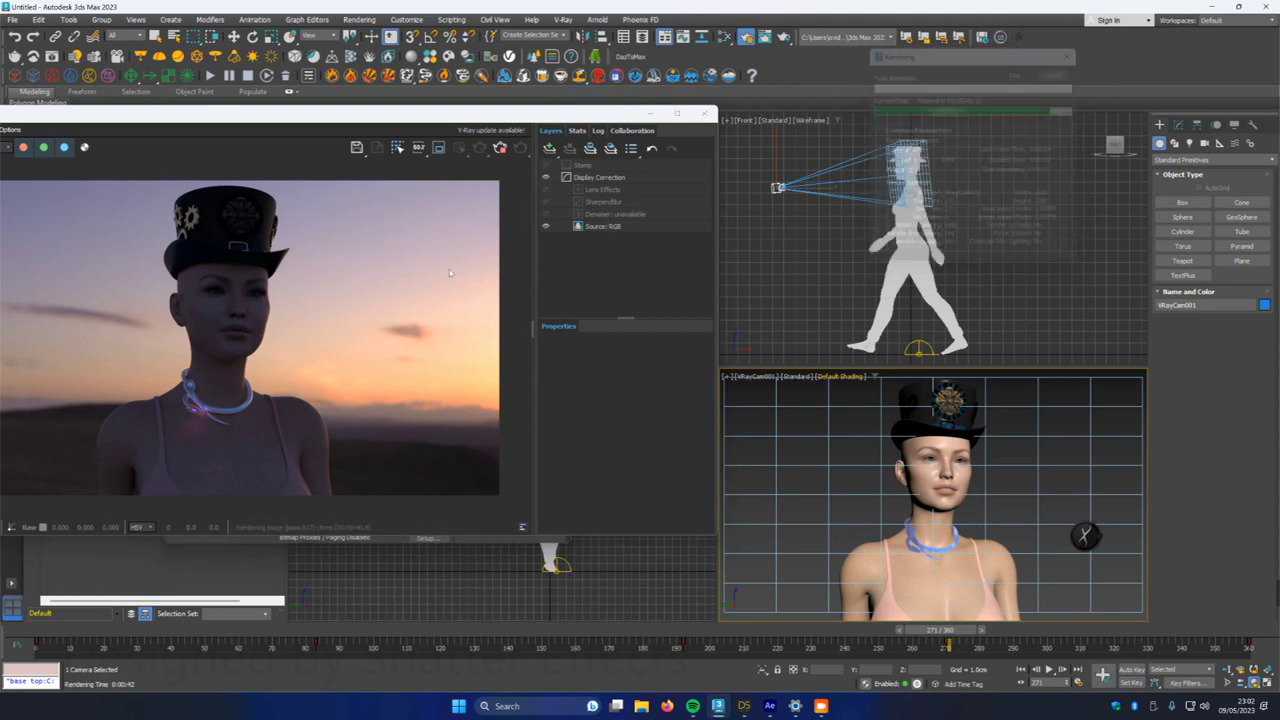
scroll(228, 312, up, 3)
scroll(238, 308, down, 4)
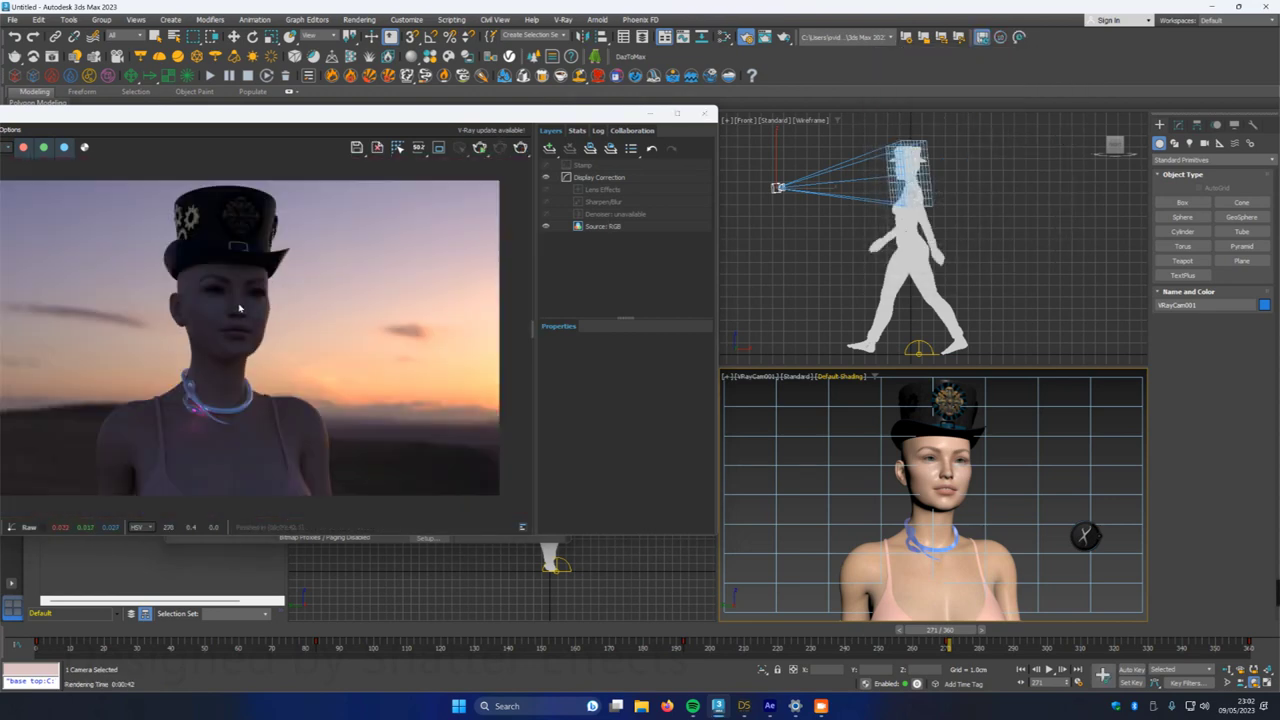
scroll(241, 314, up, 3)
scroll(241, 314, down, 3)
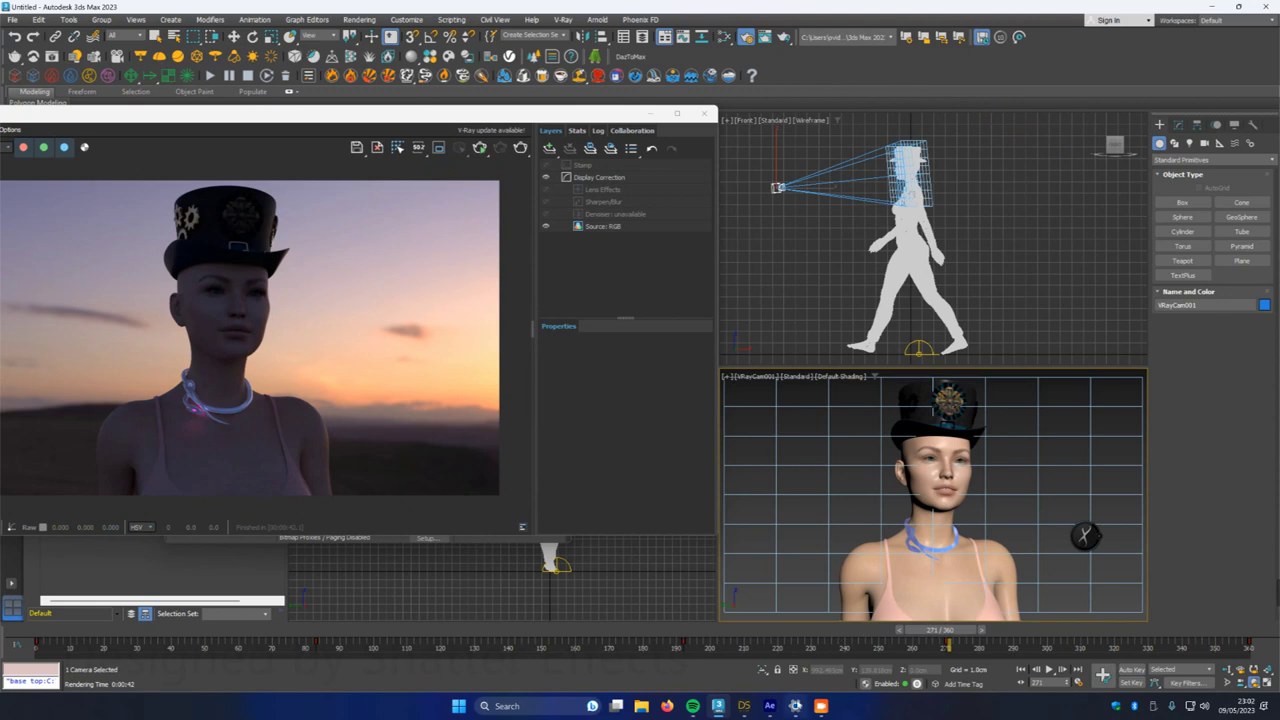
- Switch to DAZ Studio, frame the character's head and chest at a three-quarter front angle, and render the view
click(744, 707)
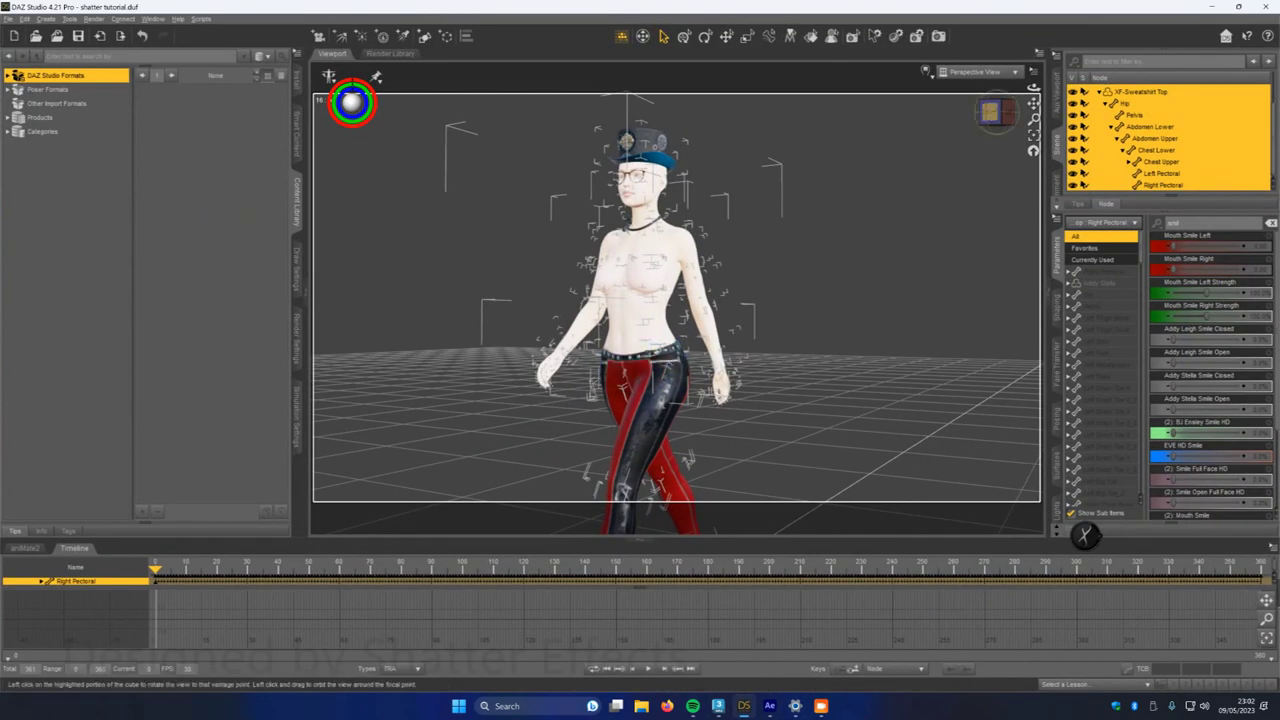
click(990, 112)
drag(997, 112, 1014, 174)
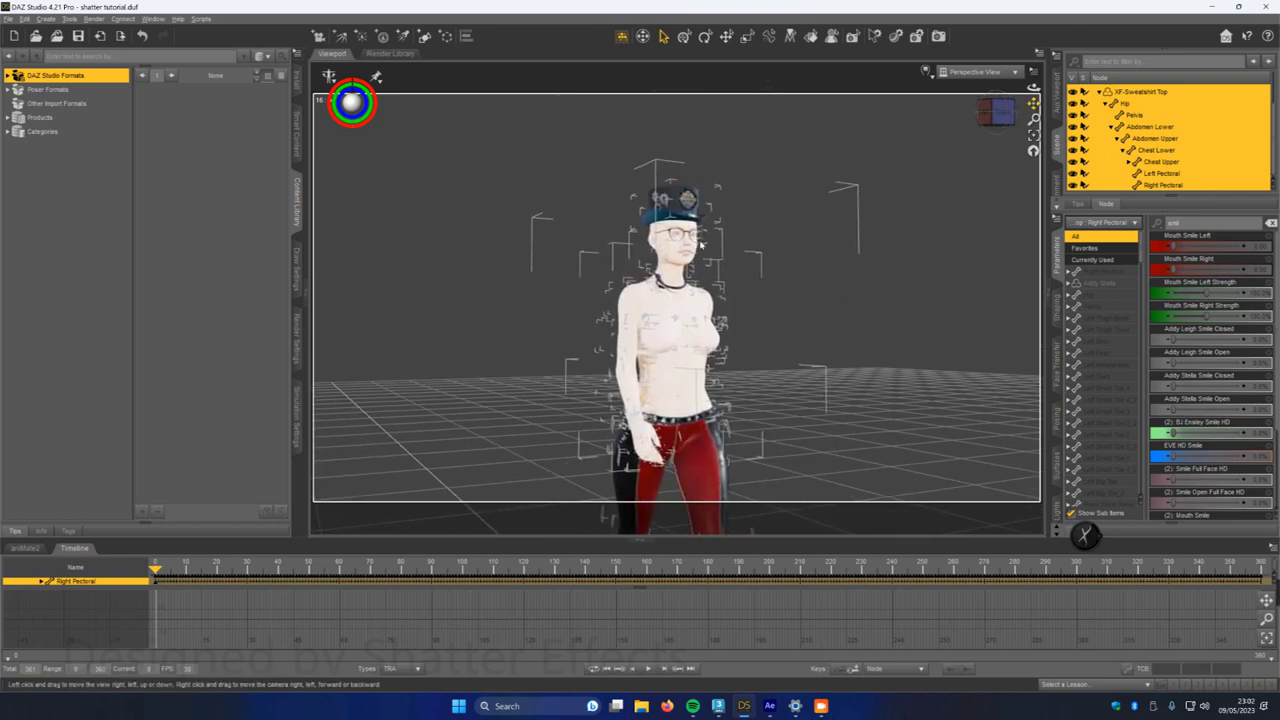
scroll(700, 245, up, 5)
drag(1033, 103, 1009, 192)
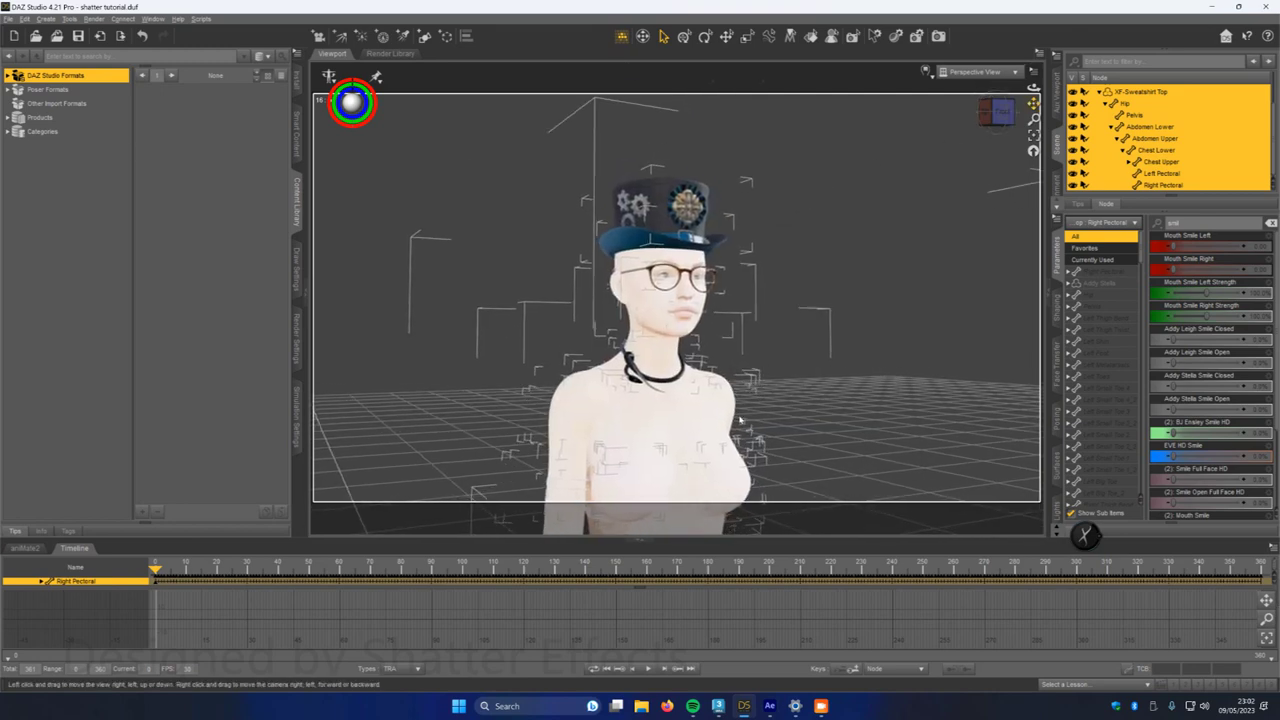
click(744, 706)
click(744, 706)
drag(998, 113, 1033, 94)
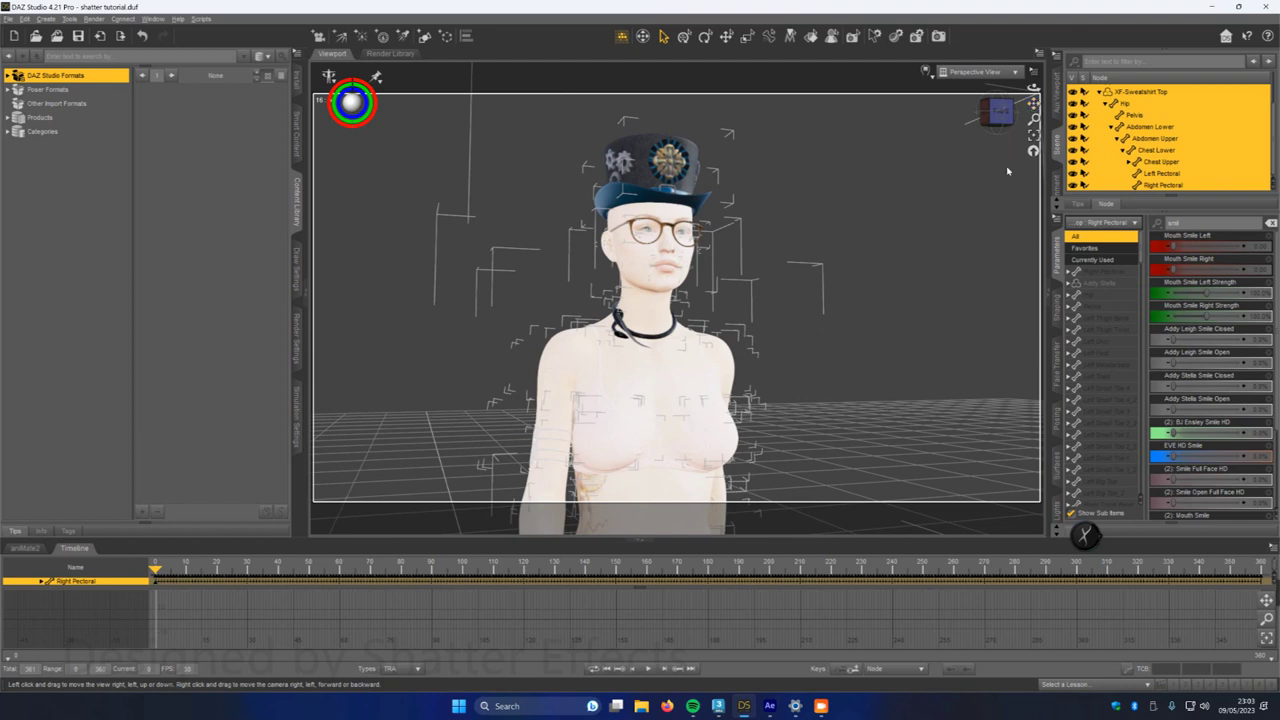
scroll(827, 241, up, 1)
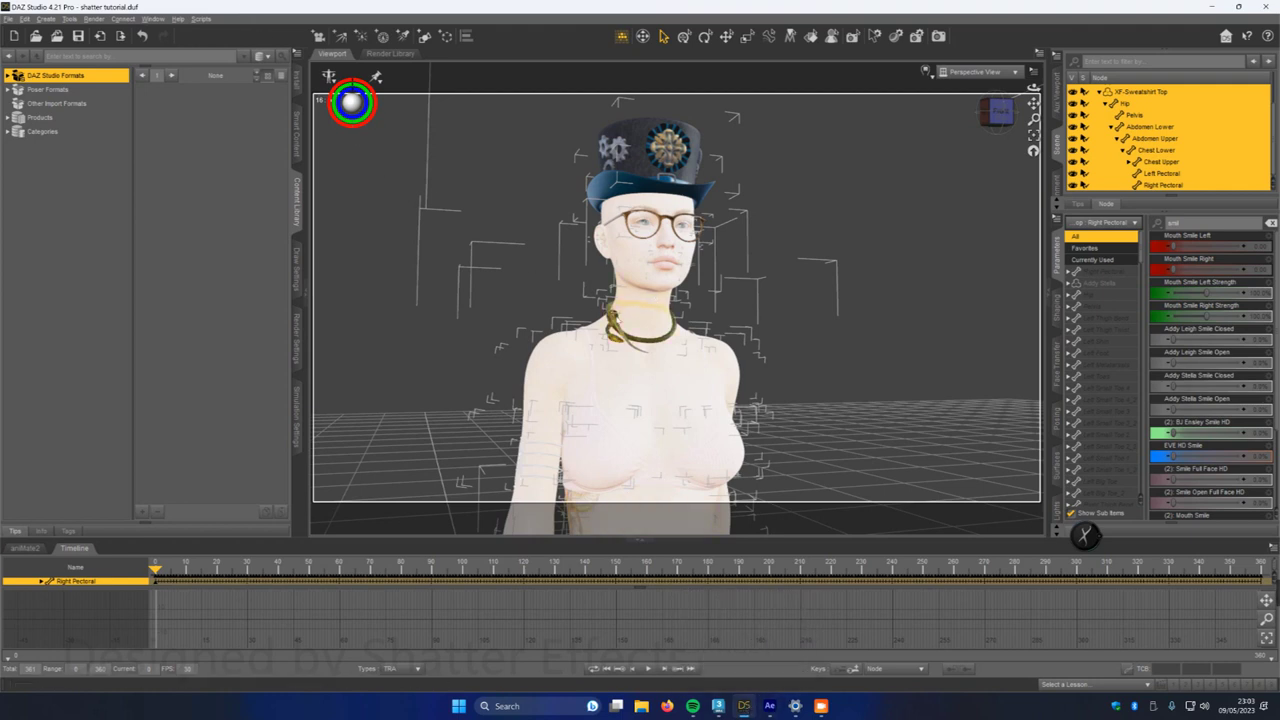
click(94, 19)
click(100, 33)
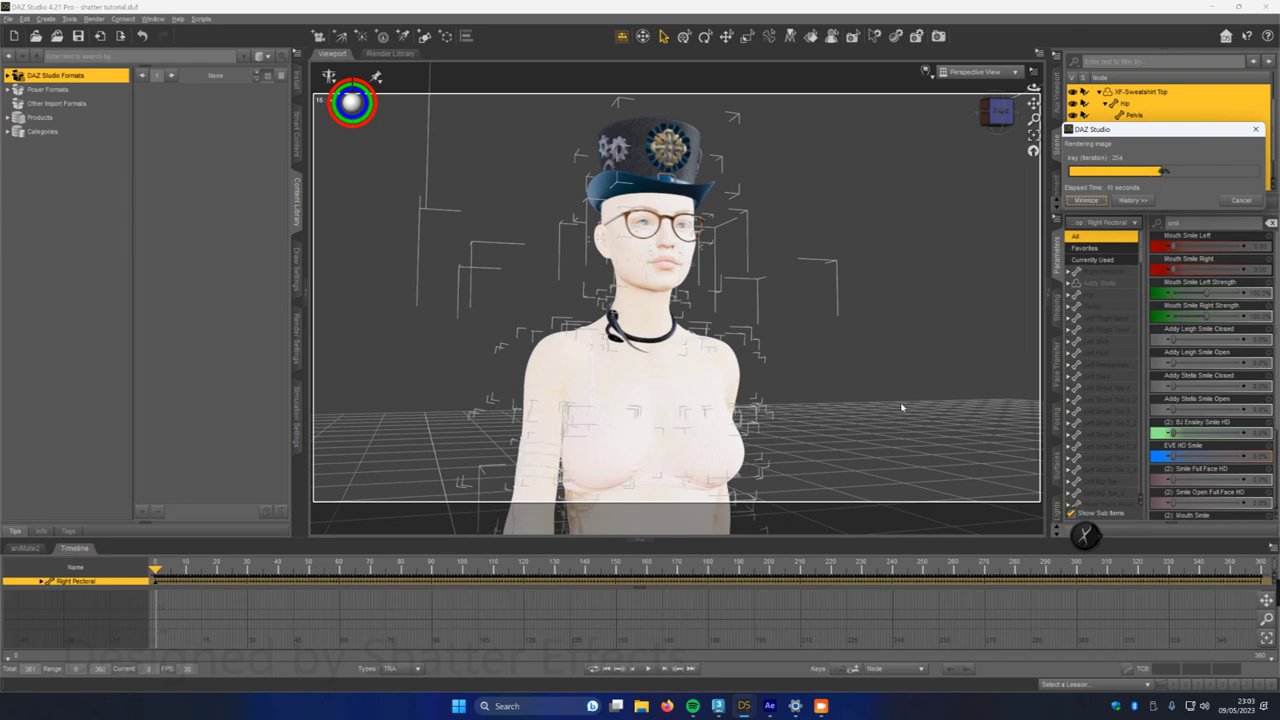
- Bring up the DAZ render window and examine the character's glasses, skin and hat in the rendered image
mouse_move(744, 706)
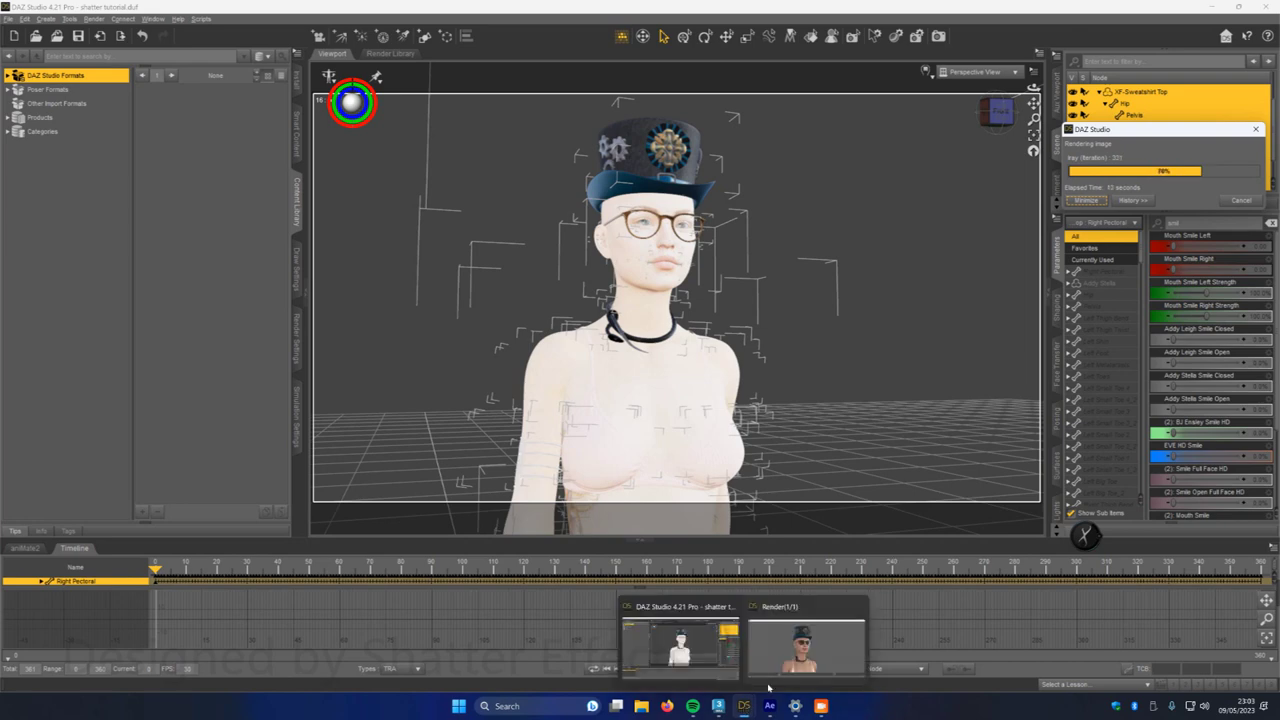
click(787, 660)
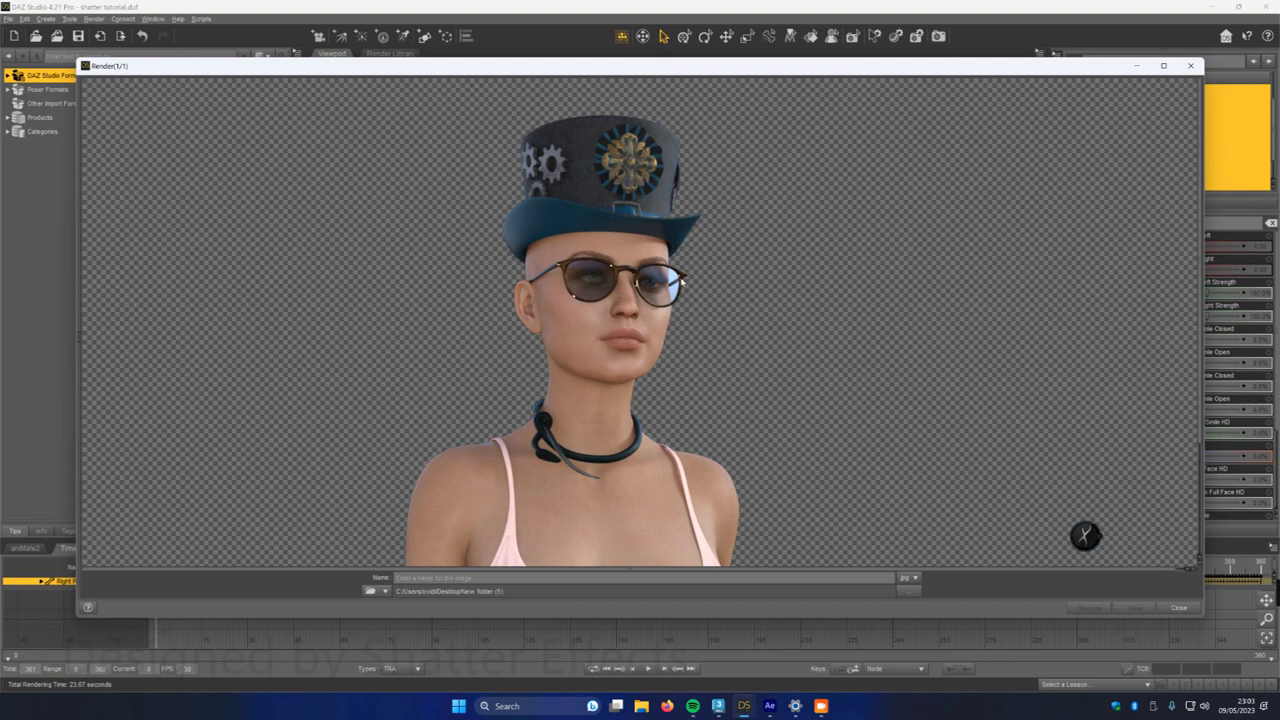
drag(649, 69, 569, 90)
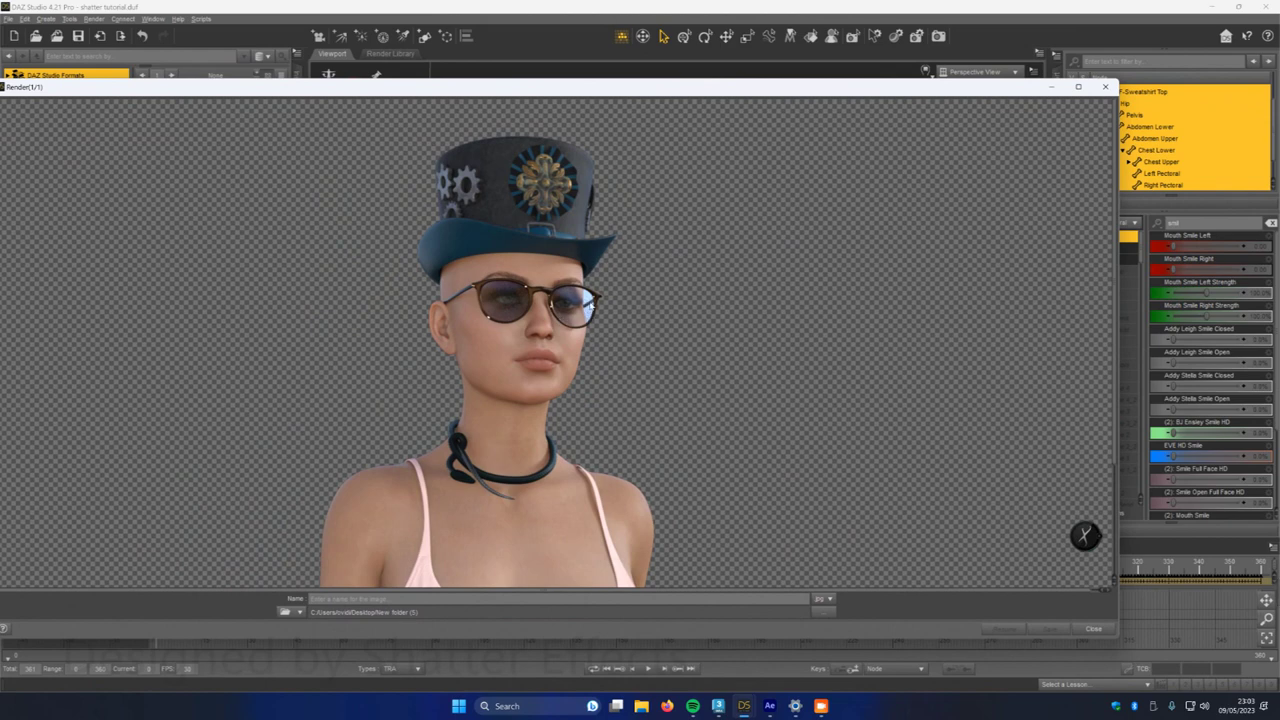
- Return to 3ds Max, close the frame buffer and Render Setup, and unhide the EyeglassesFemale1.Shape glasses
click(719, 706)
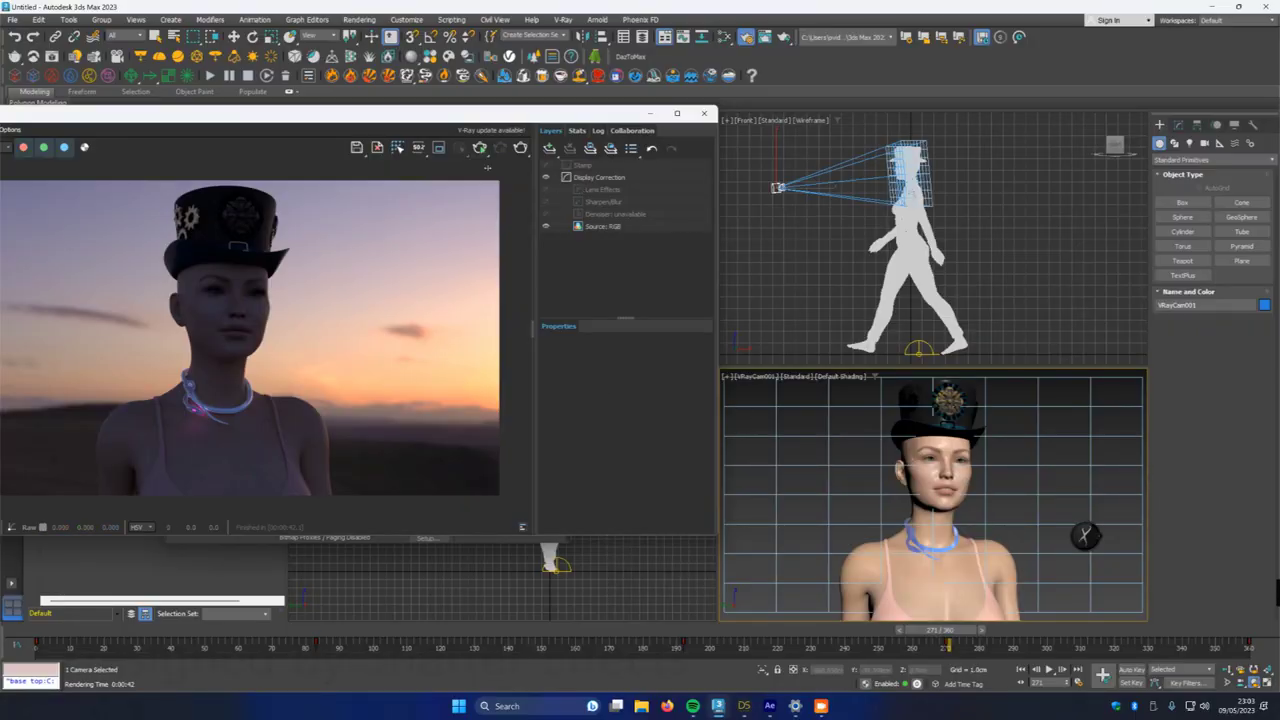
drag(443, 115, 938, 213)
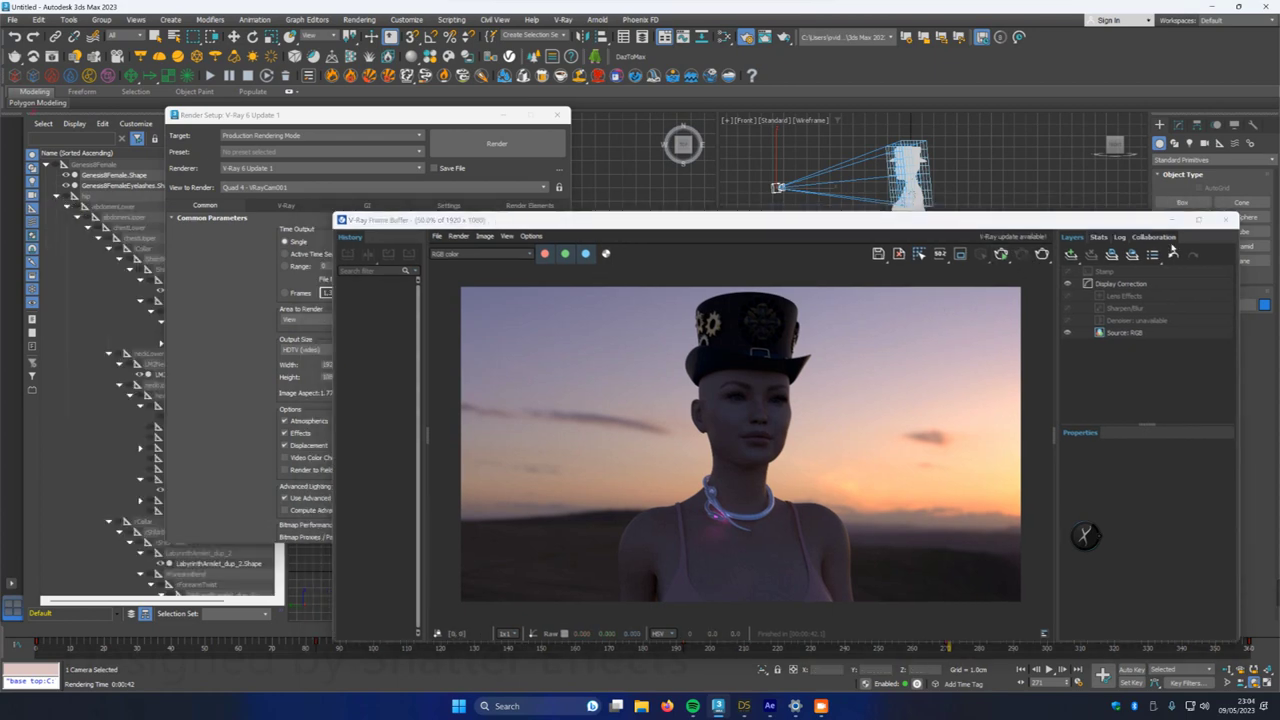
click(1226, 219)
click(557, 117)
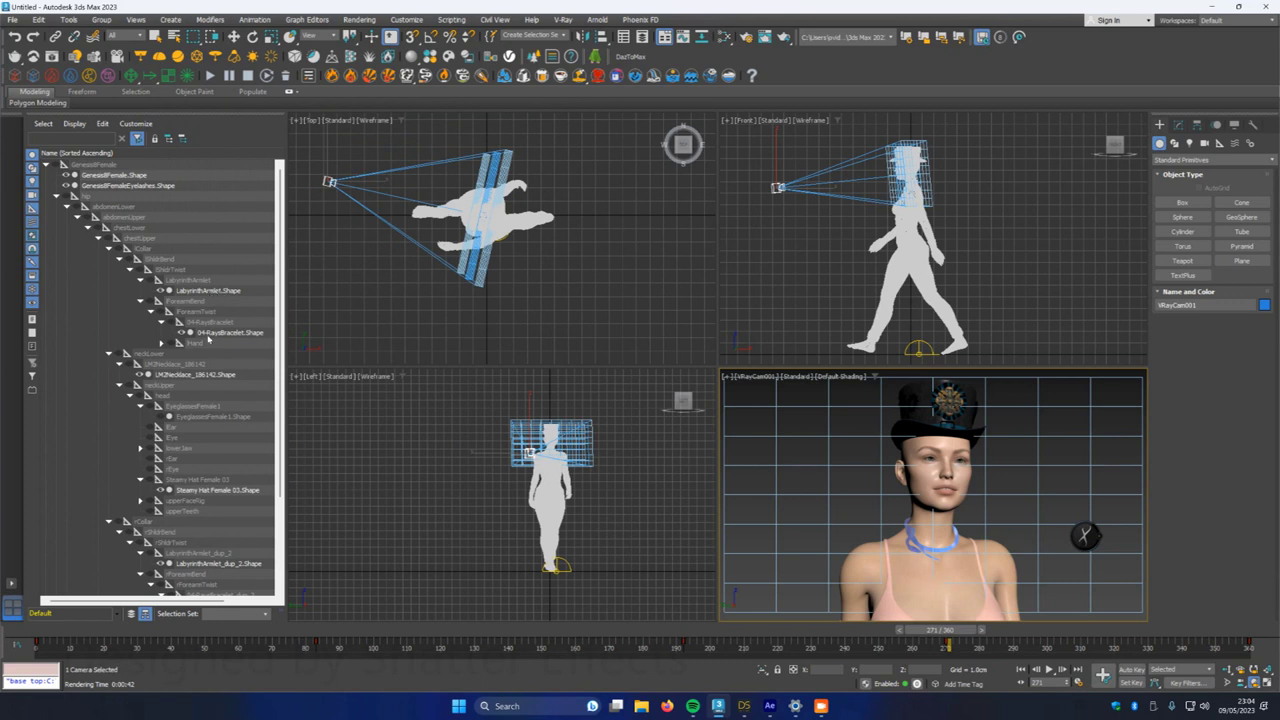
click(159, 417)
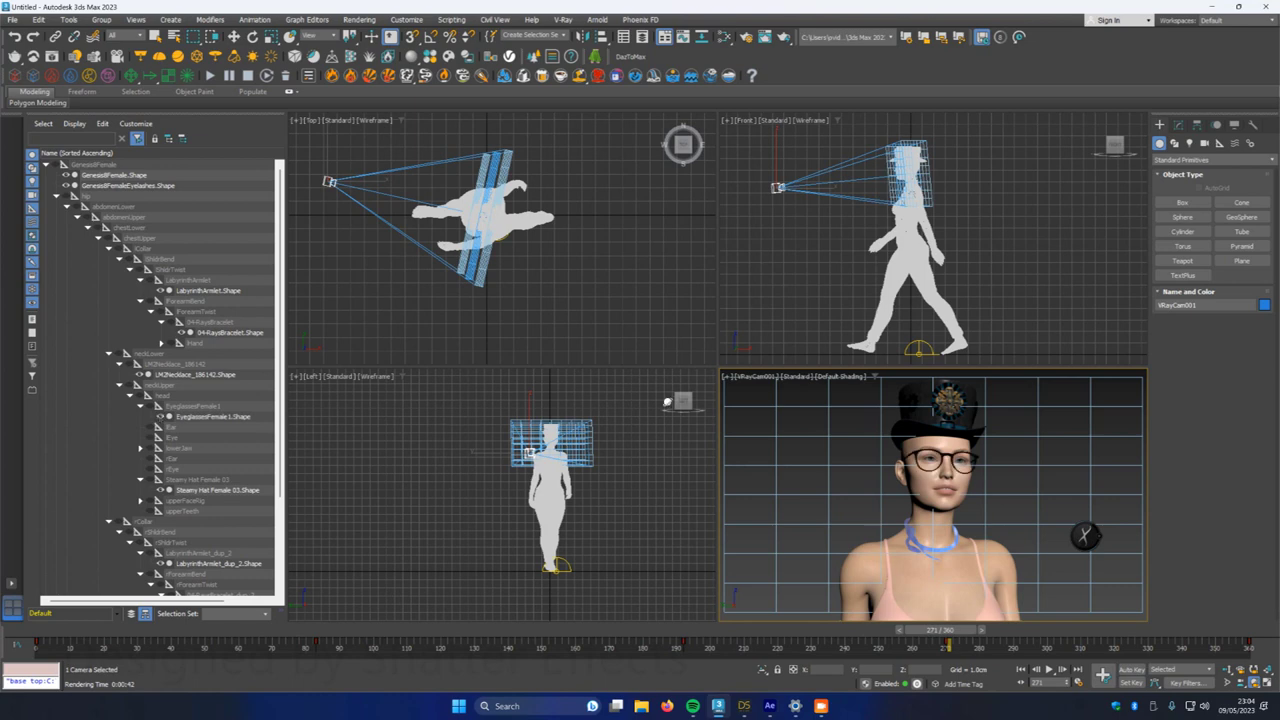
- Render frame 271 again with the glasses shown, inspect the face up close, and close the frame buffer
click(747, 37)
click(496, 143)
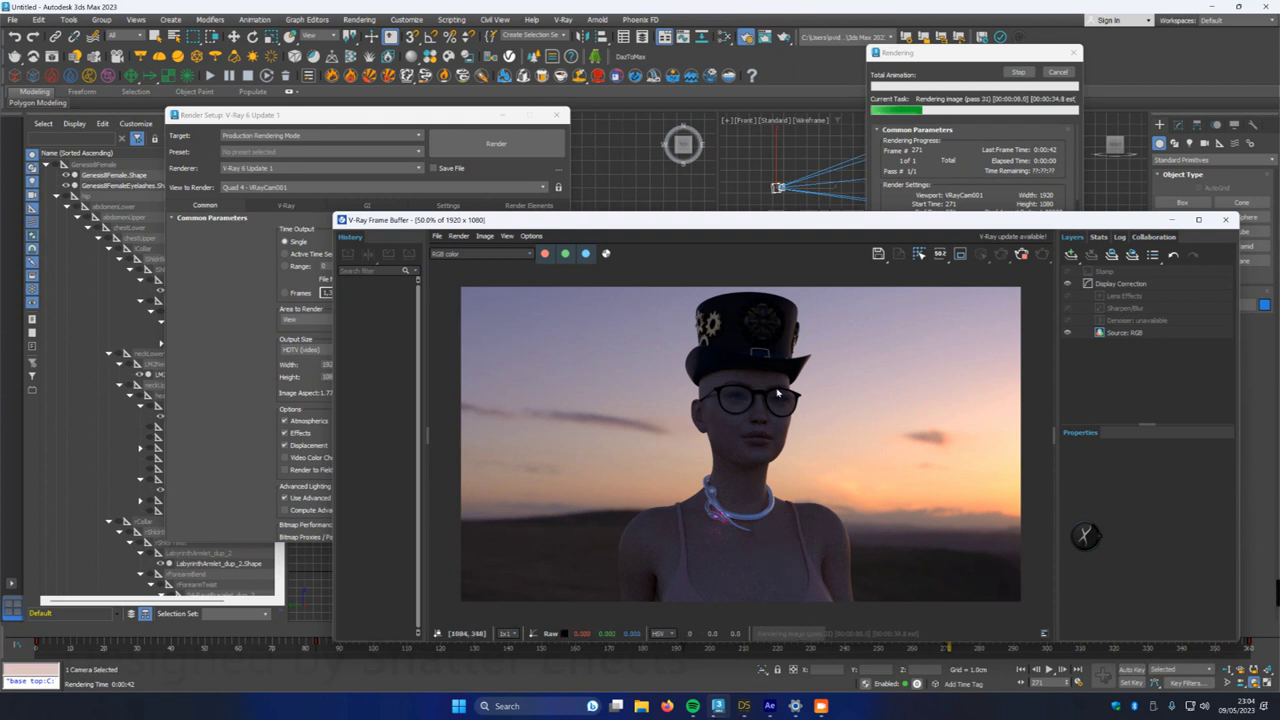
scroll(773, 401, up, 2)
scroll(773, 401, down, 1)
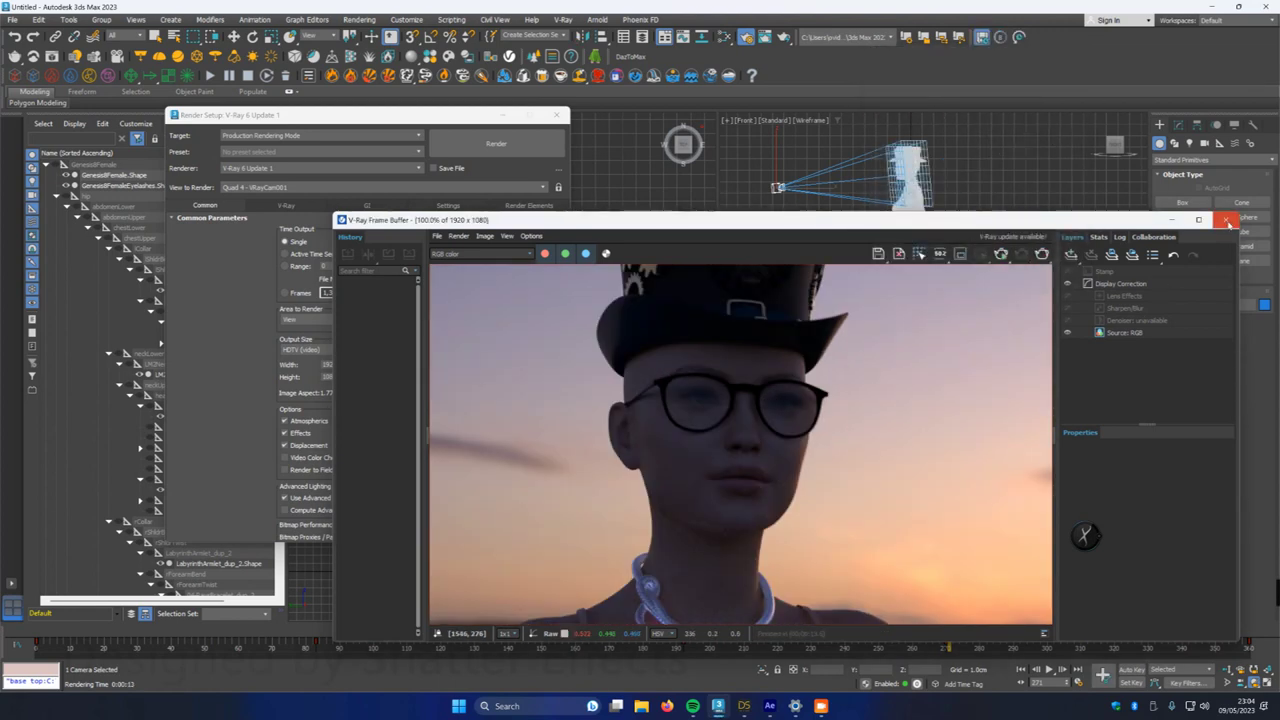
click(1226, 220)
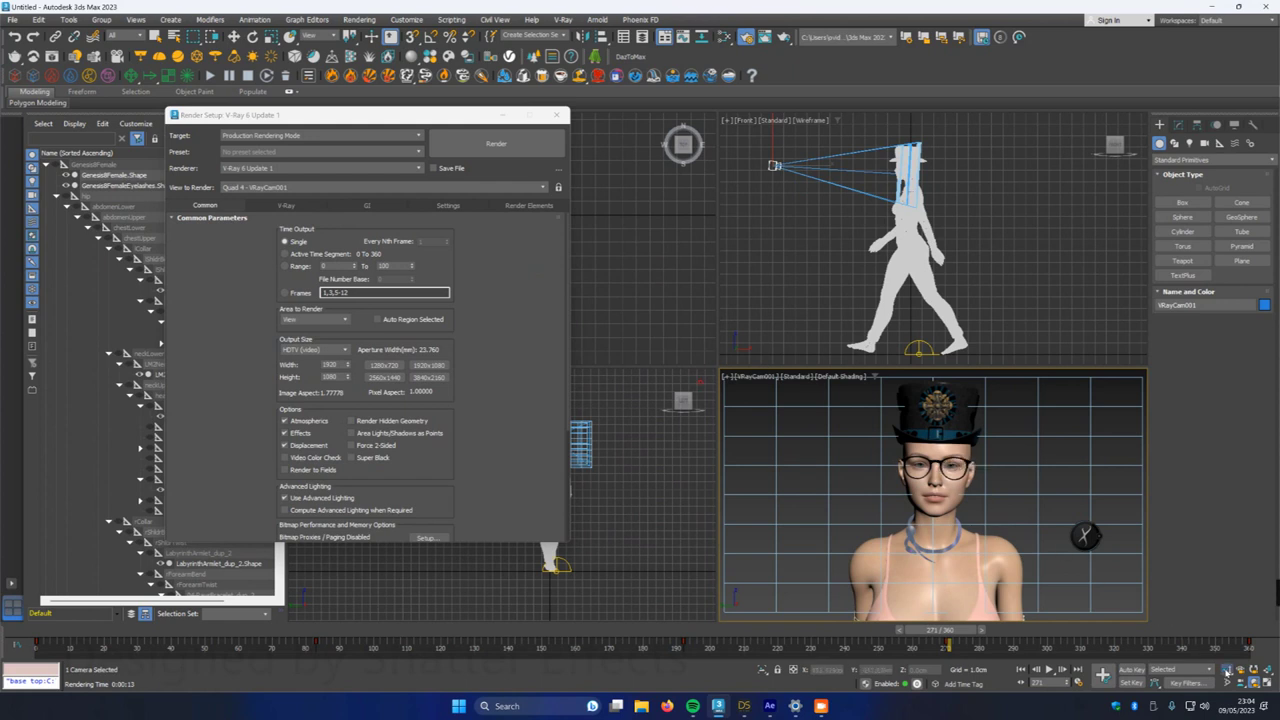
- Dolly and orbit VRayCam001 into a frontal close-up of the character's face and glasses
drag(937, 430, 948, 490)
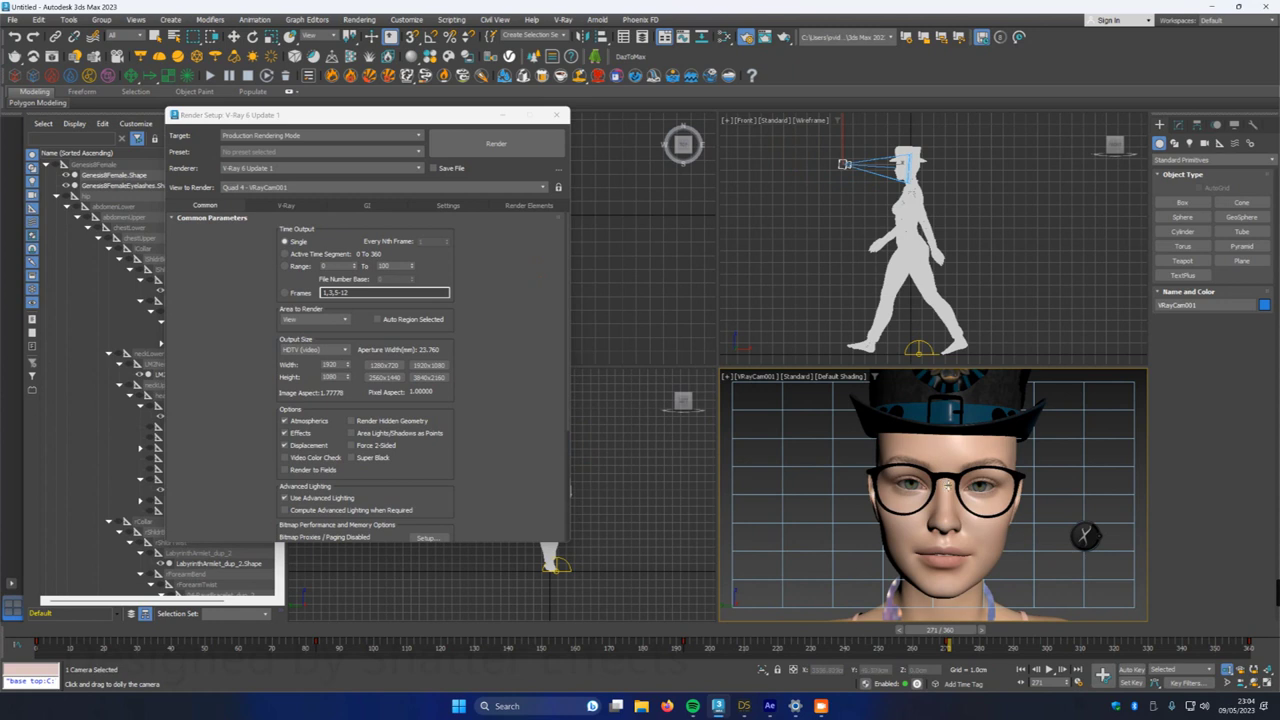
click(1246, 683)
drag(970, 538, 960, 526)
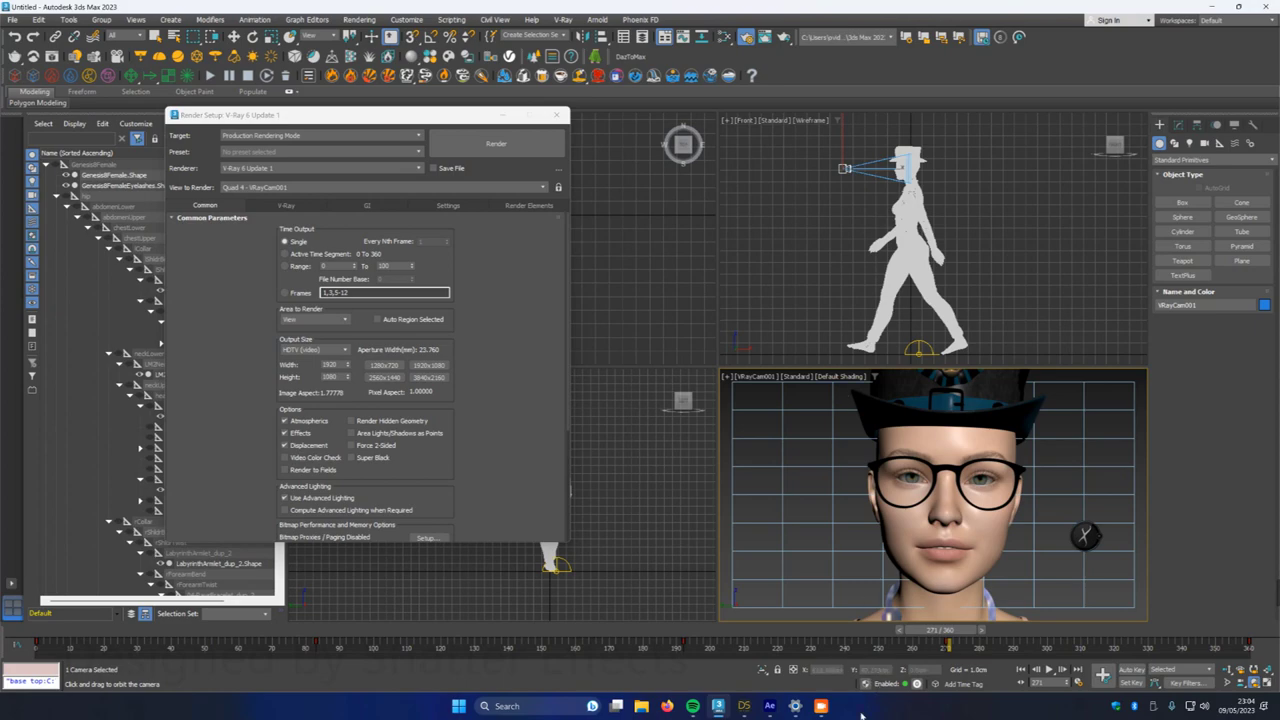
- Switch to DAZ Studio and frame the character's face, hat and glasses from the front in the Perspective View
mouse_move(745, 709)
click(690, 640)
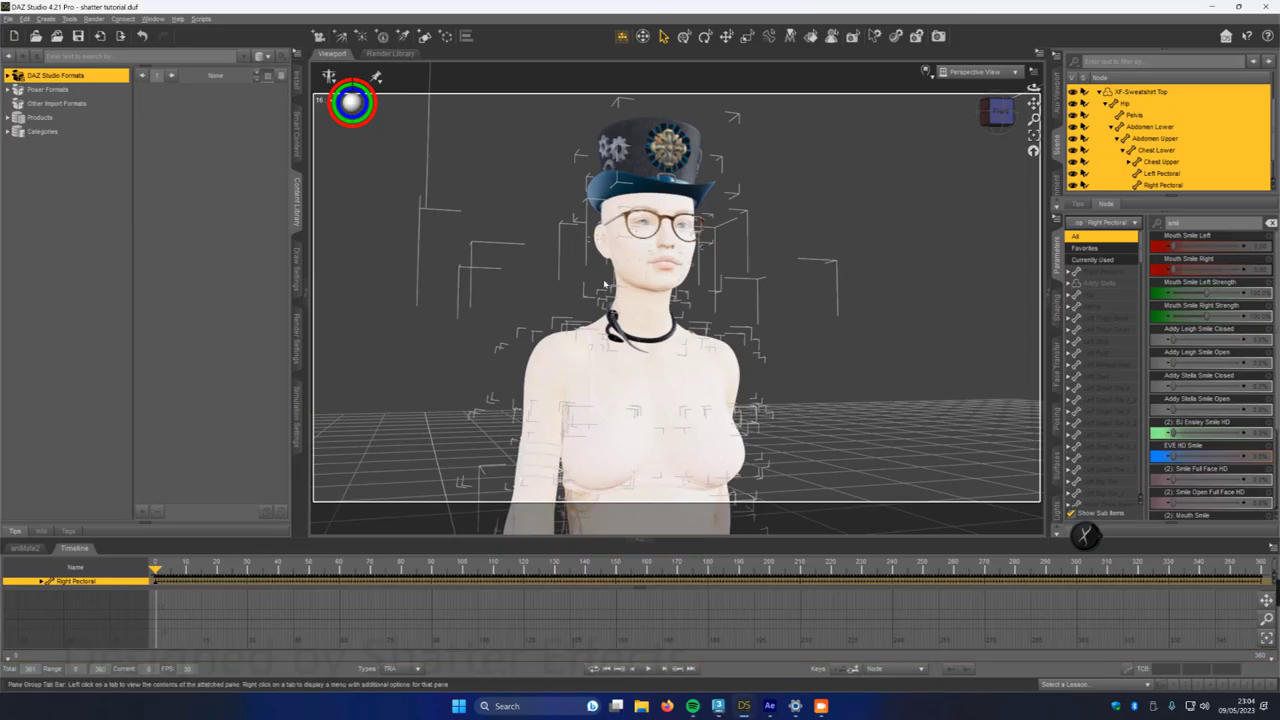
click(999, 111)
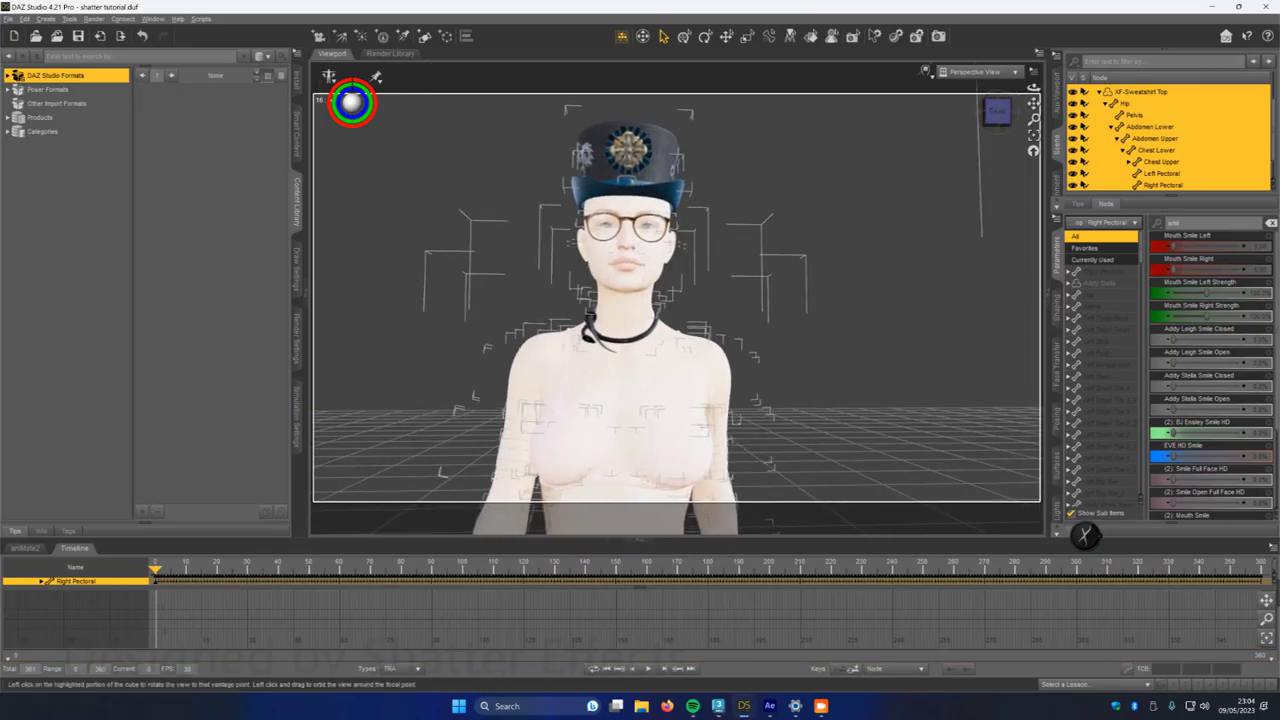
drag(1033, 103, 1036, 163)
scroll(656, 295, down, 1)
scroll(656, 295, up, 5)
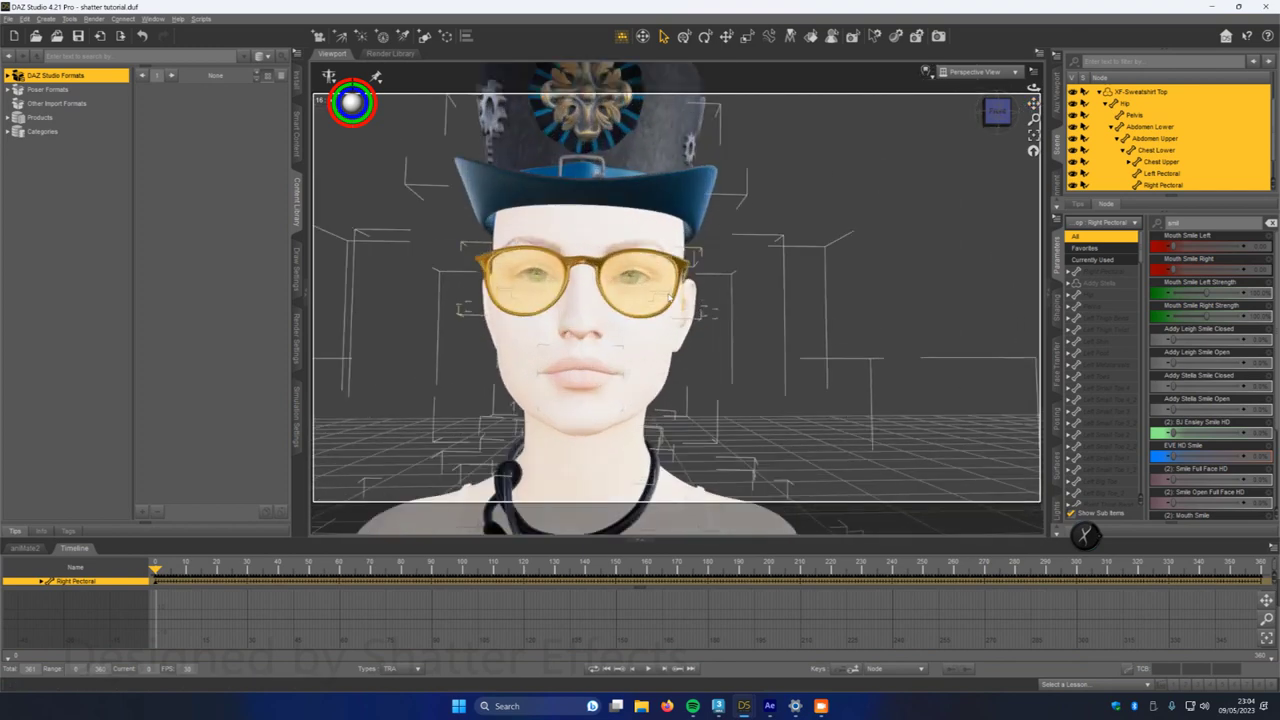
drag(1033, 103, 983, 229)
click(998, 112)
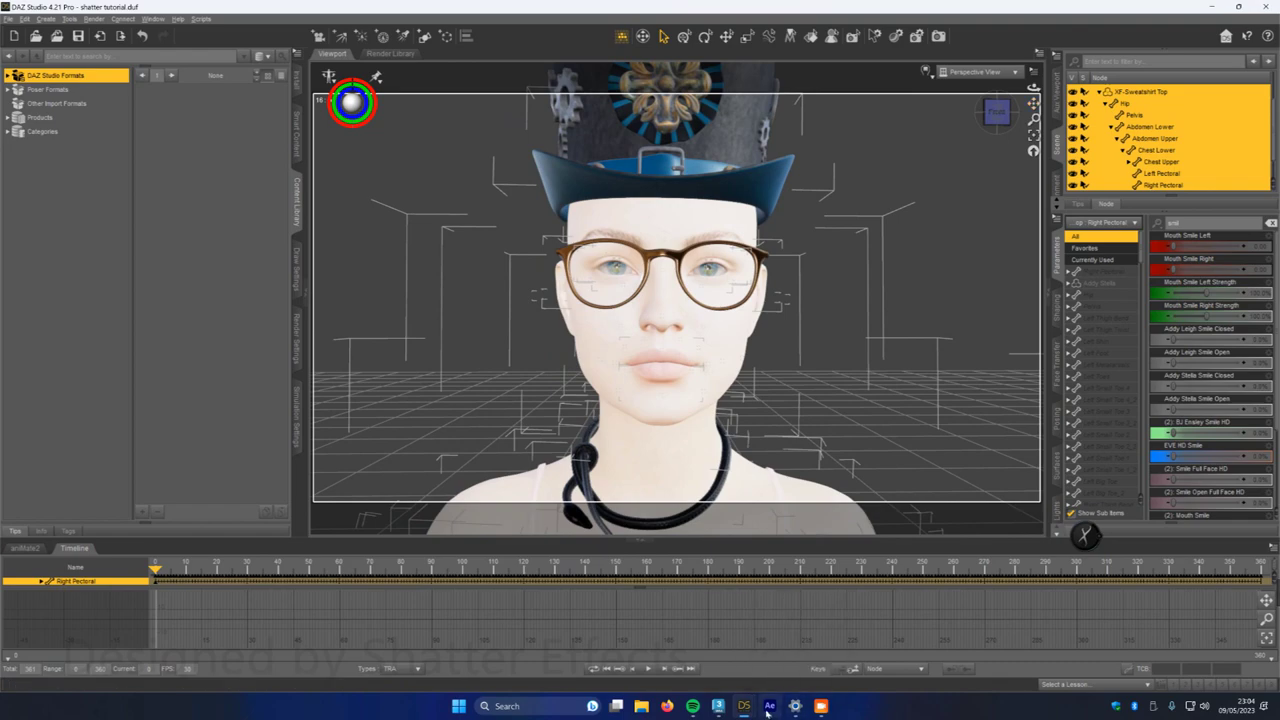
- Check the VRayCam001 framing in 3ds Max, then deselect the figure in DAZ Studio and refine its close-up framing to match
click(718, 706)
click(718, 706)
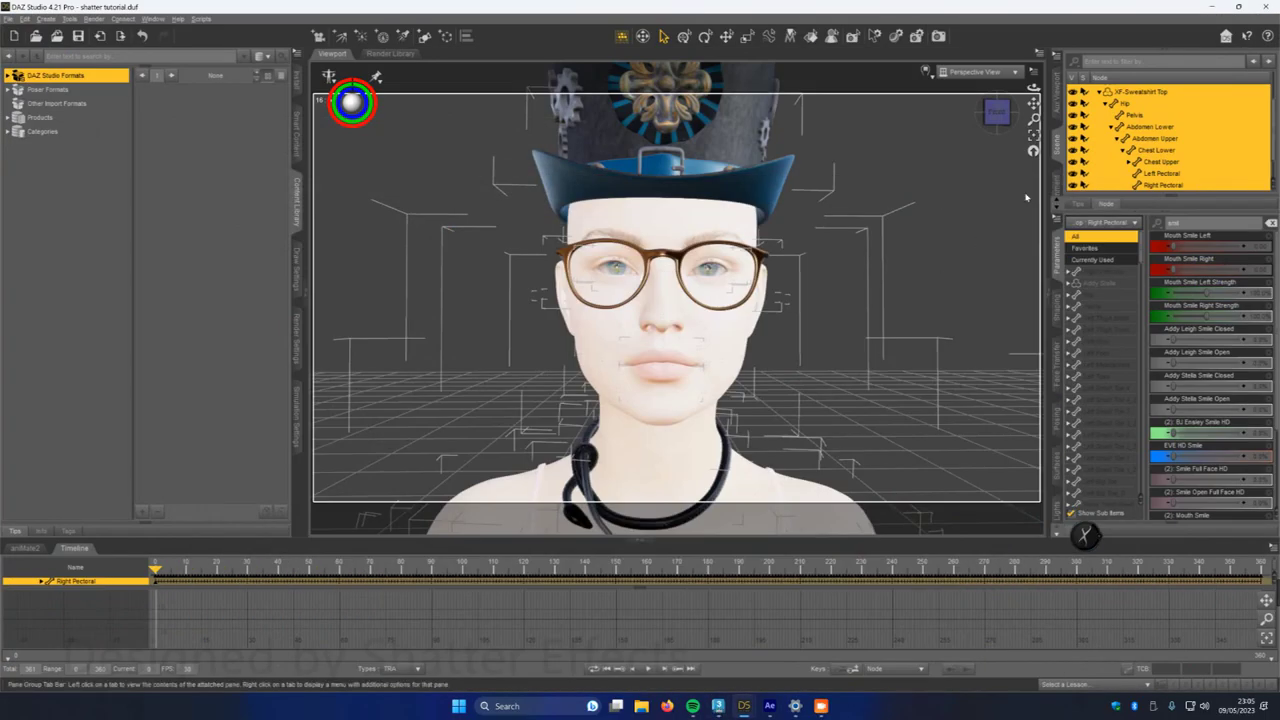
drag(1033, 103, 1025, 63)
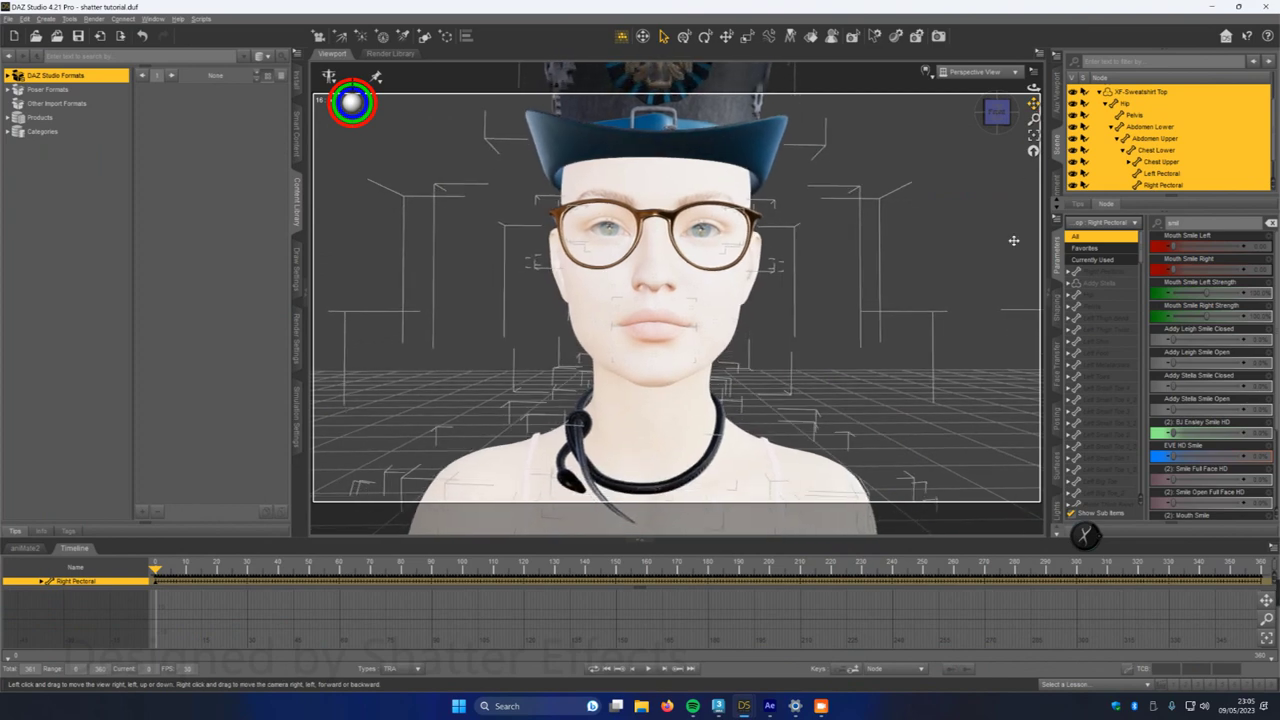
click(718, 707)
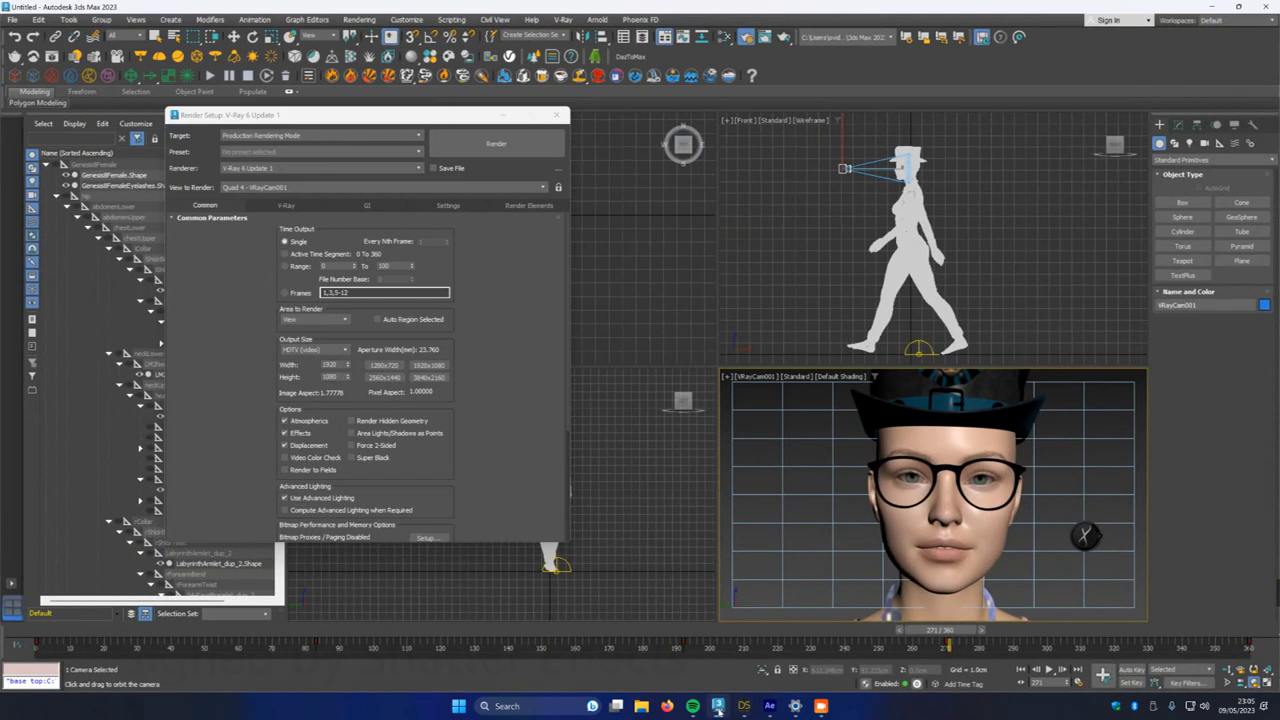
click(718, 706)
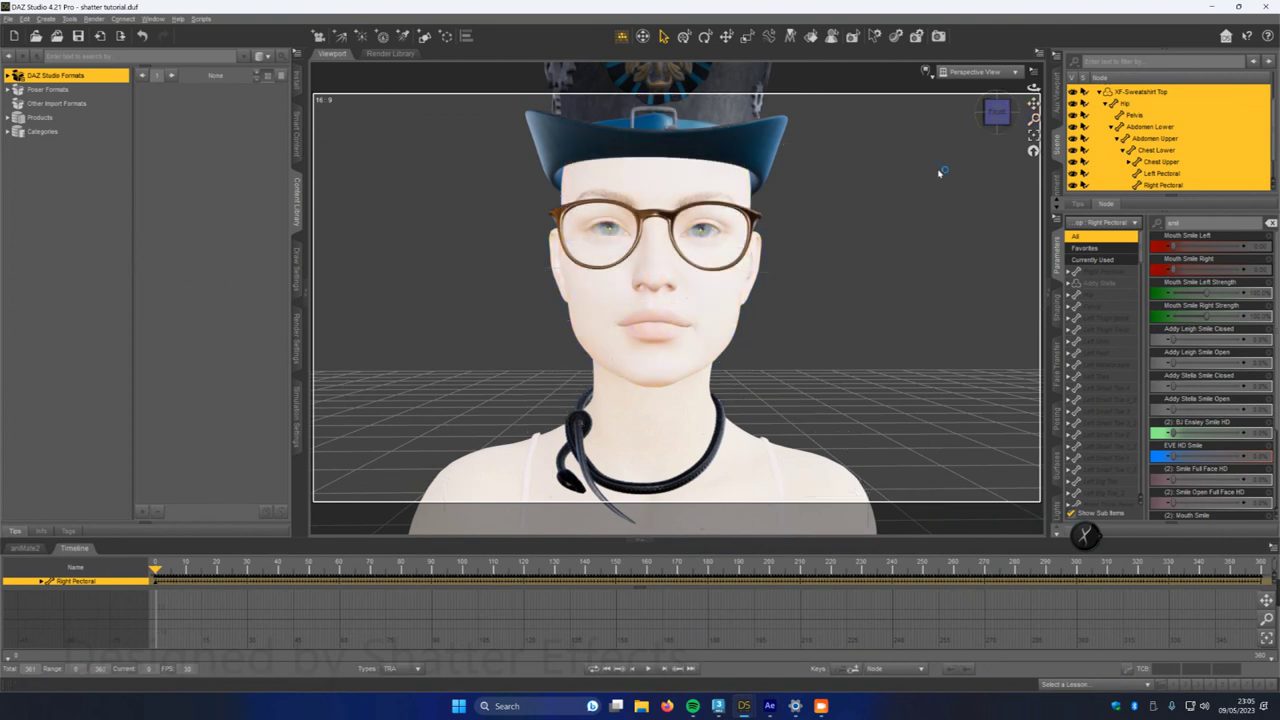
click(939, 169)
drag(1032, 118, 1033, 103)
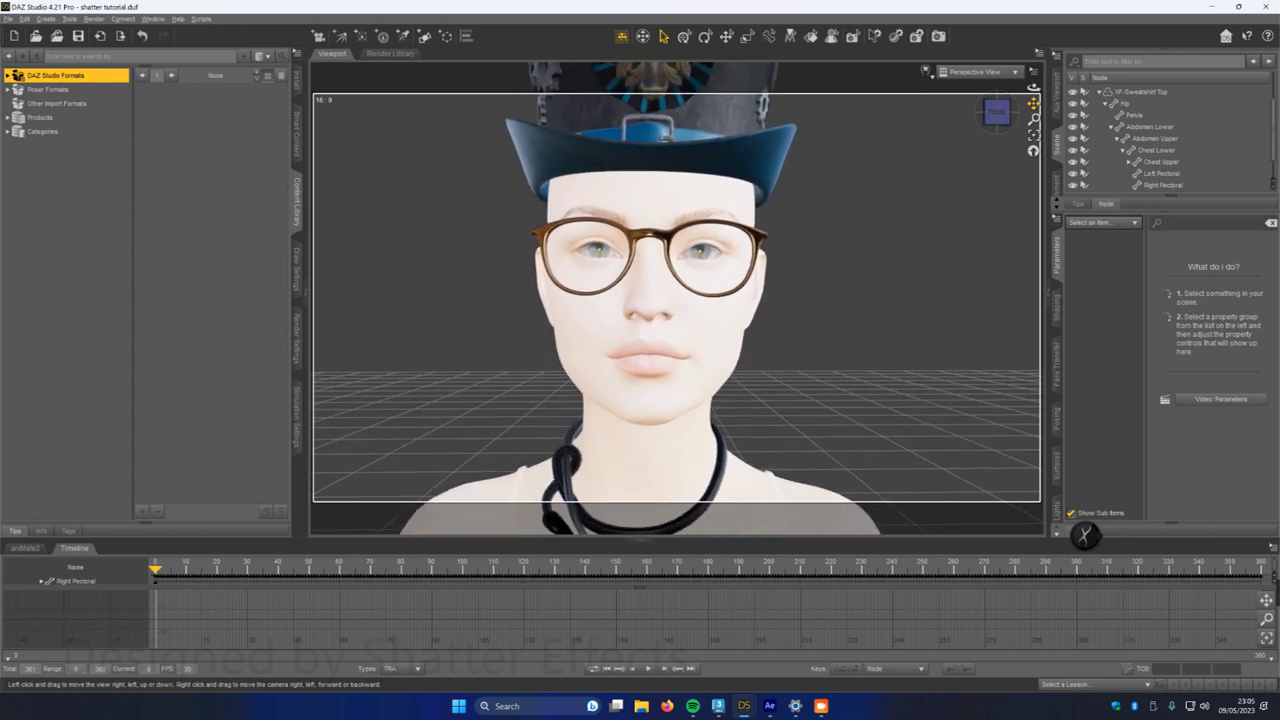
- Render the frontal face close-up in DAZ Studio and compare it with the VRayCam001 view in 3ds Max
click(93, 19)
click(105, 28)
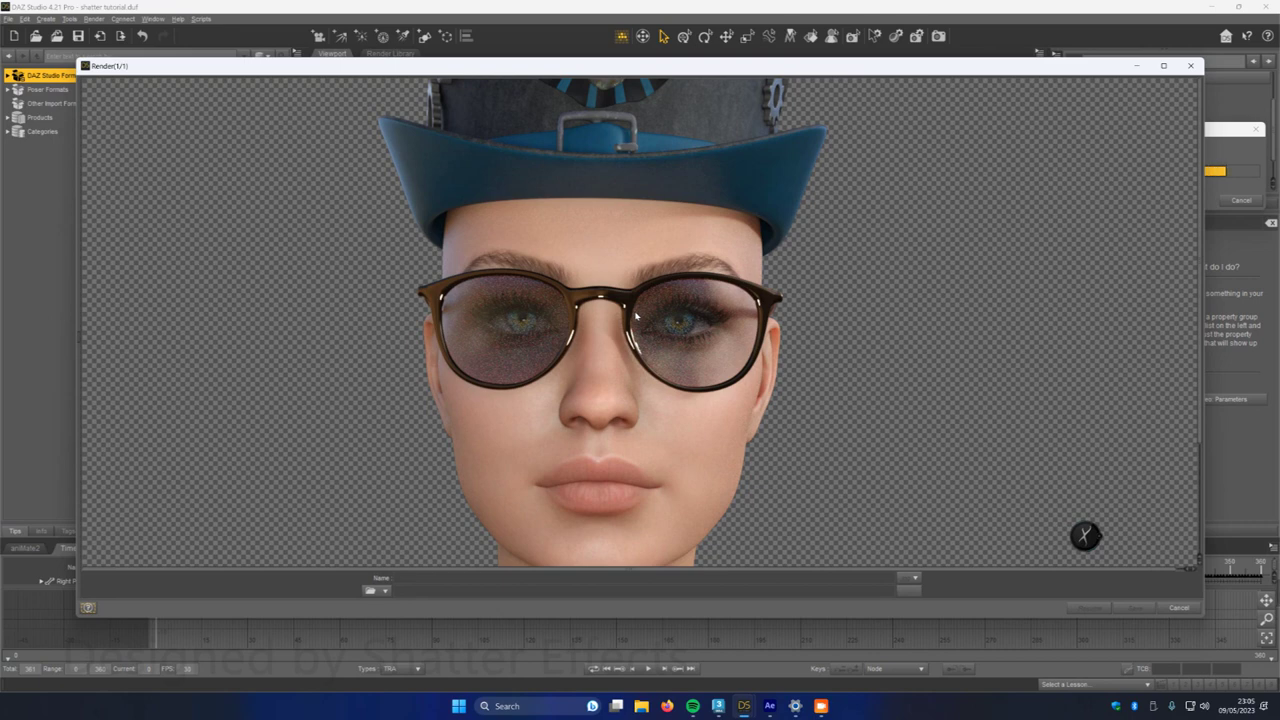
click(718, 708)
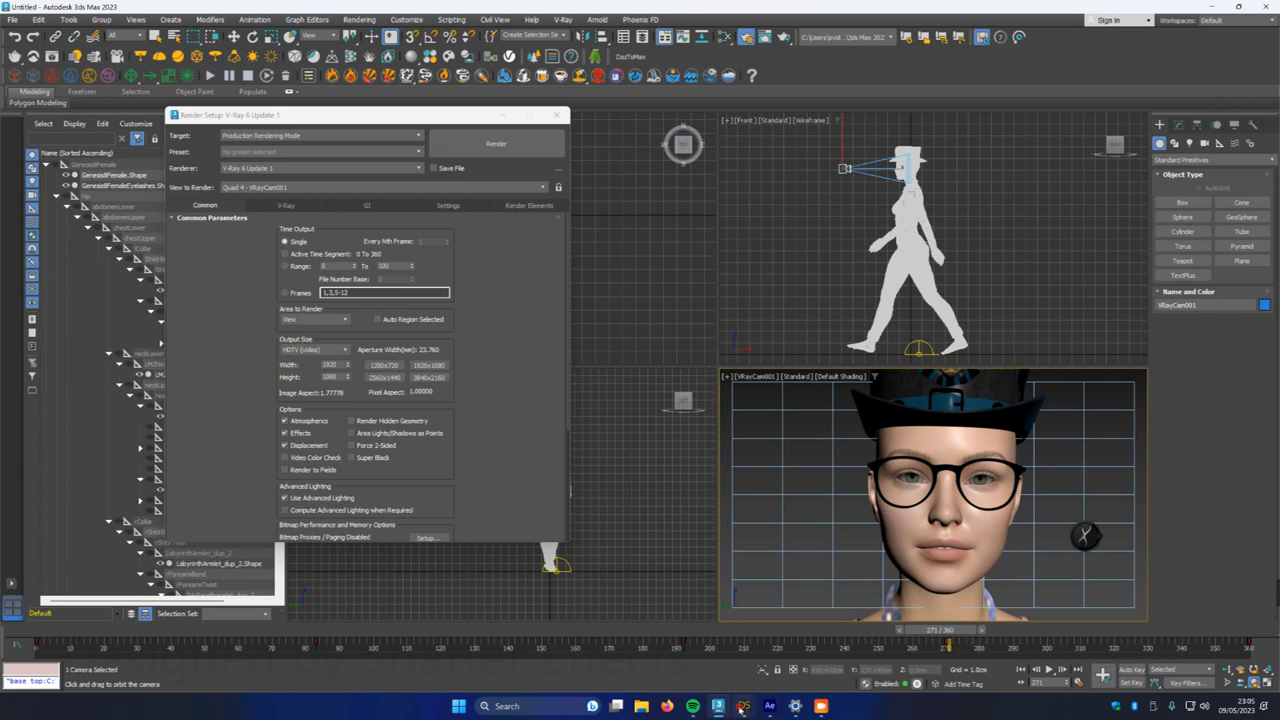
mouse_move(741, 708)
click(885, 650)
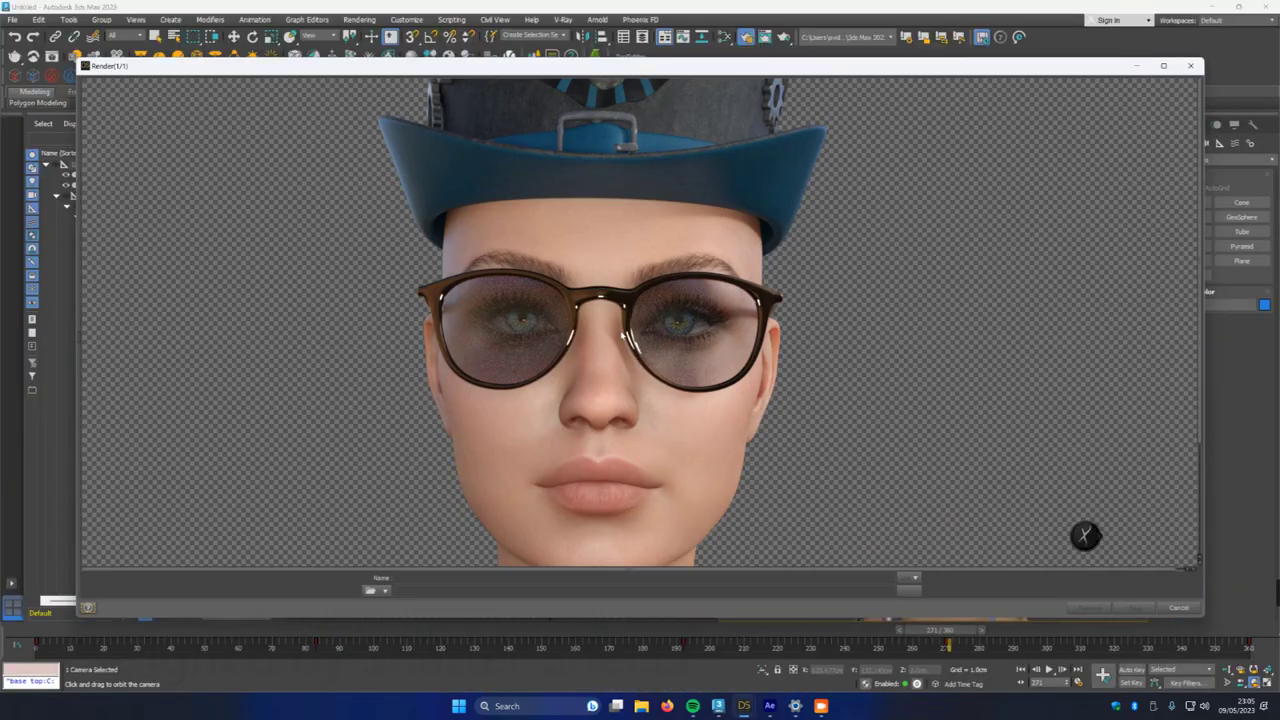
- Return to 3ds Max, render frame 271 from VRayCam001, move the frame buffer aside and stop the render
click(718, 706)
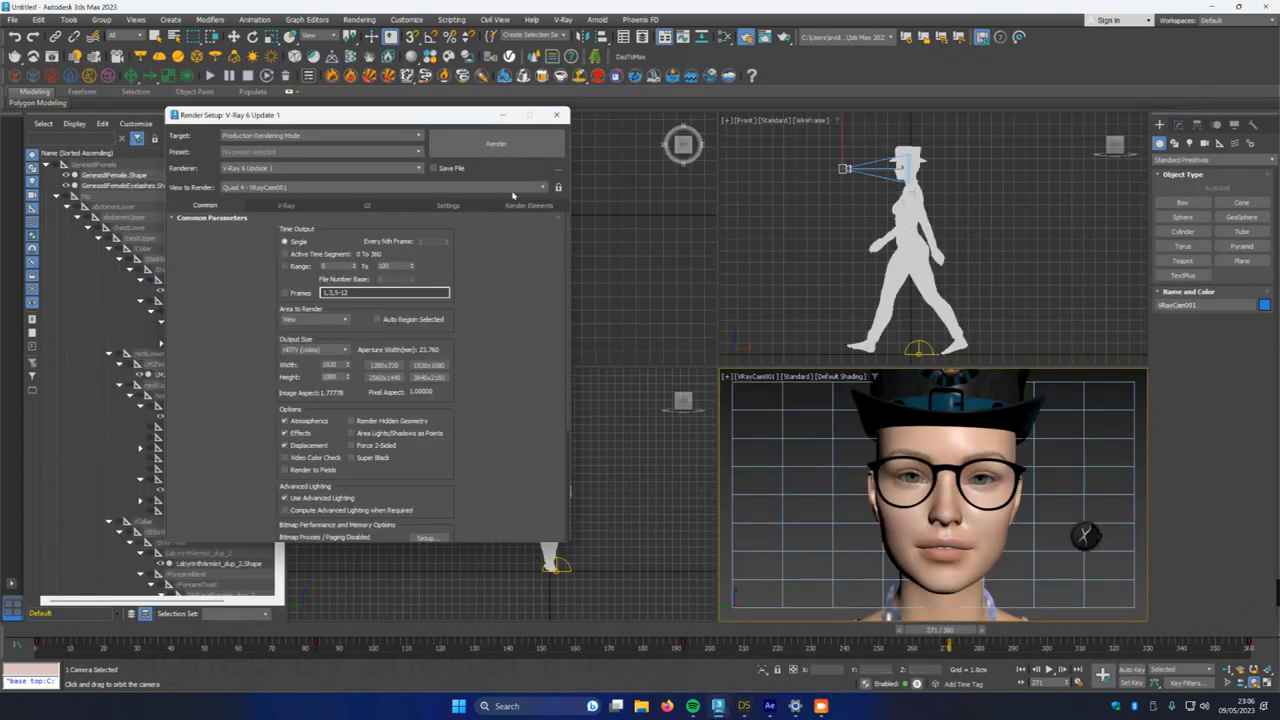
click(499, 146)
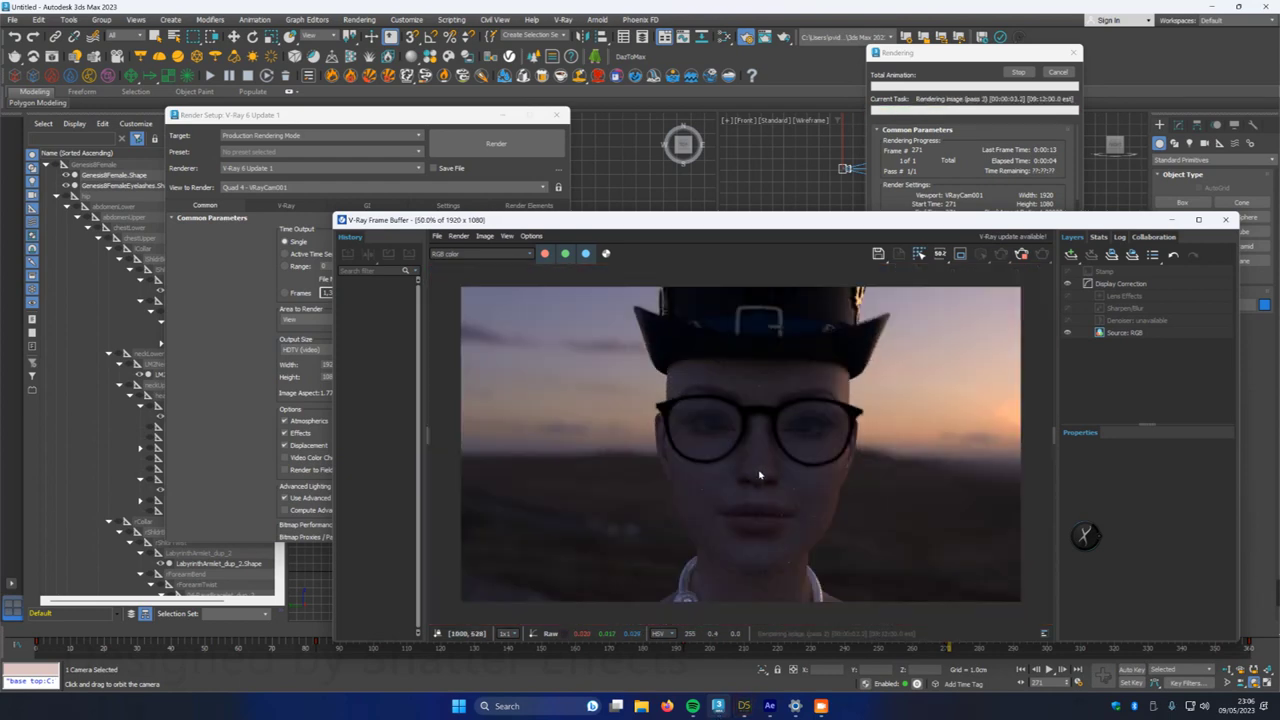
scroll(778, 484, down, 2)
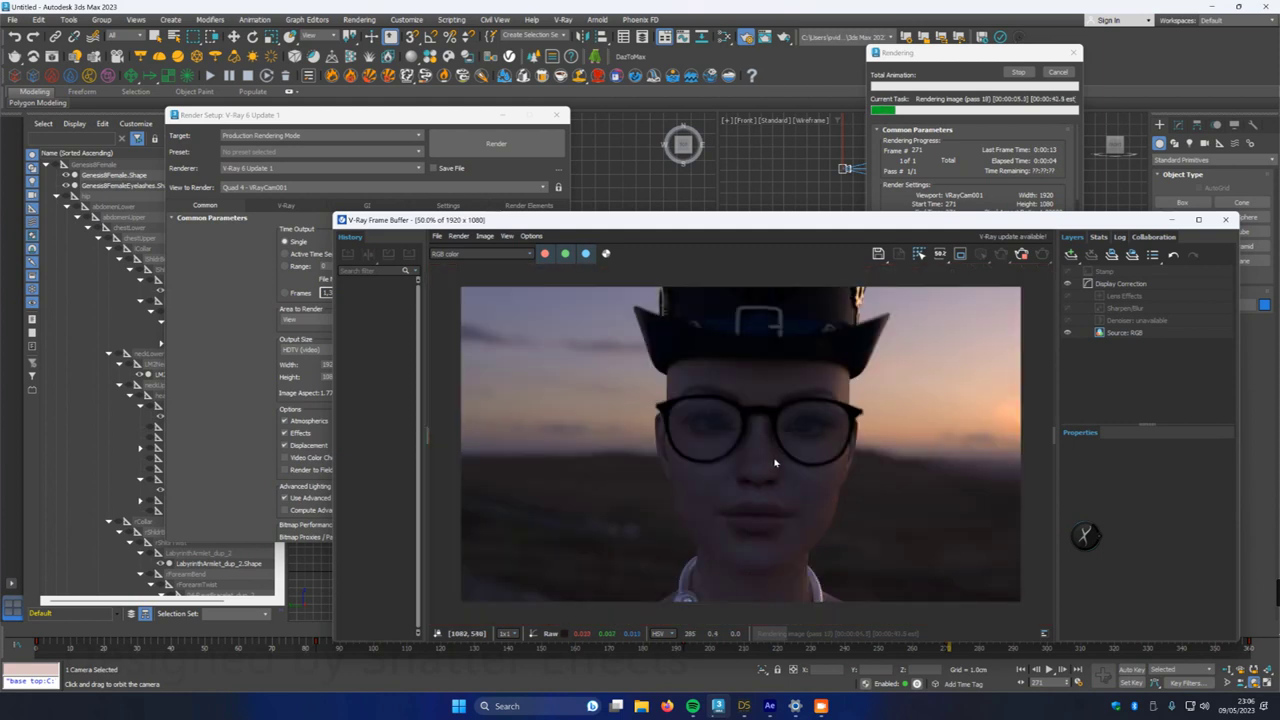
scroll(773, 465, down, 1)
scroll(772, 464, up, 1)
scroll(772, 464, down, 1)
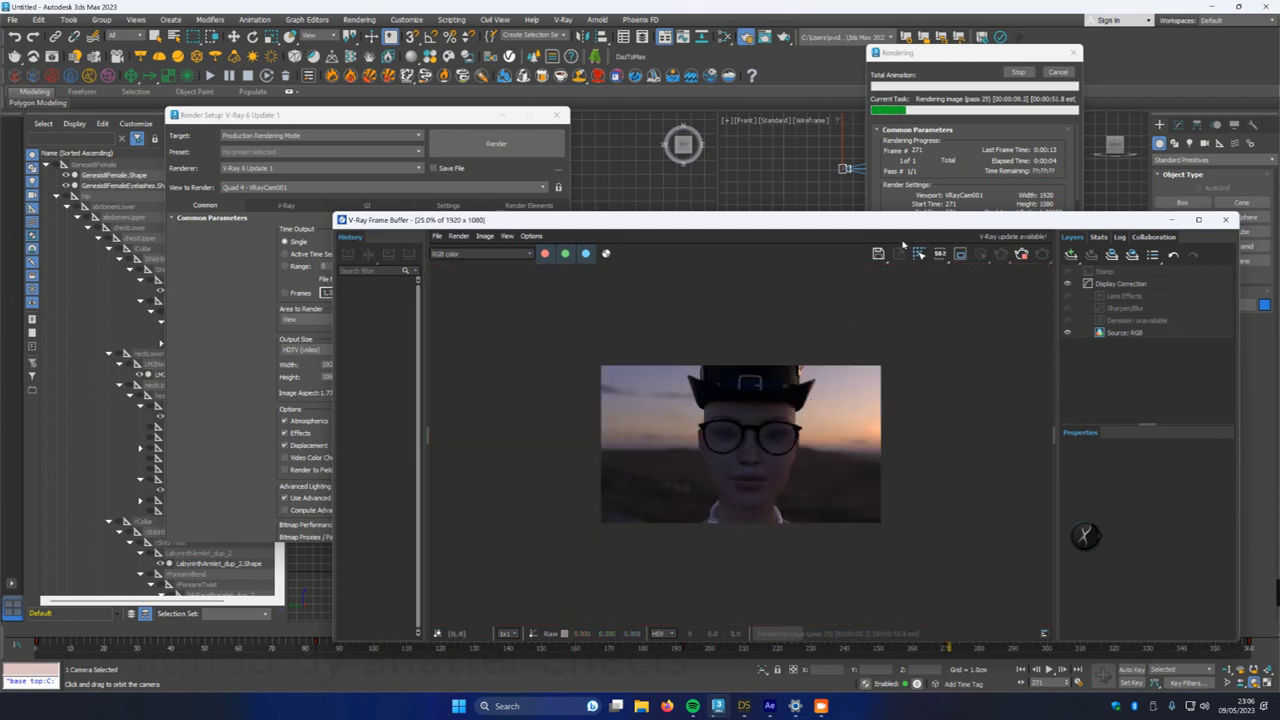
drag(905, 222, 613, 243)
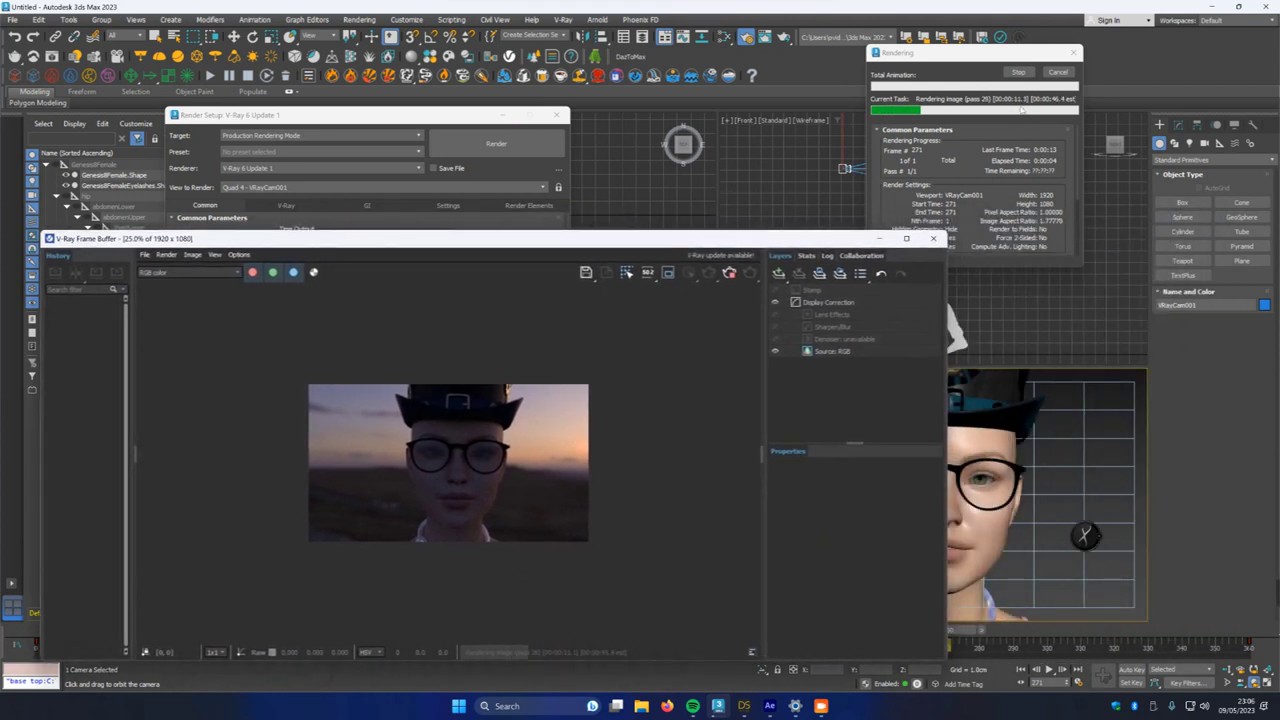
click(1016, 74)
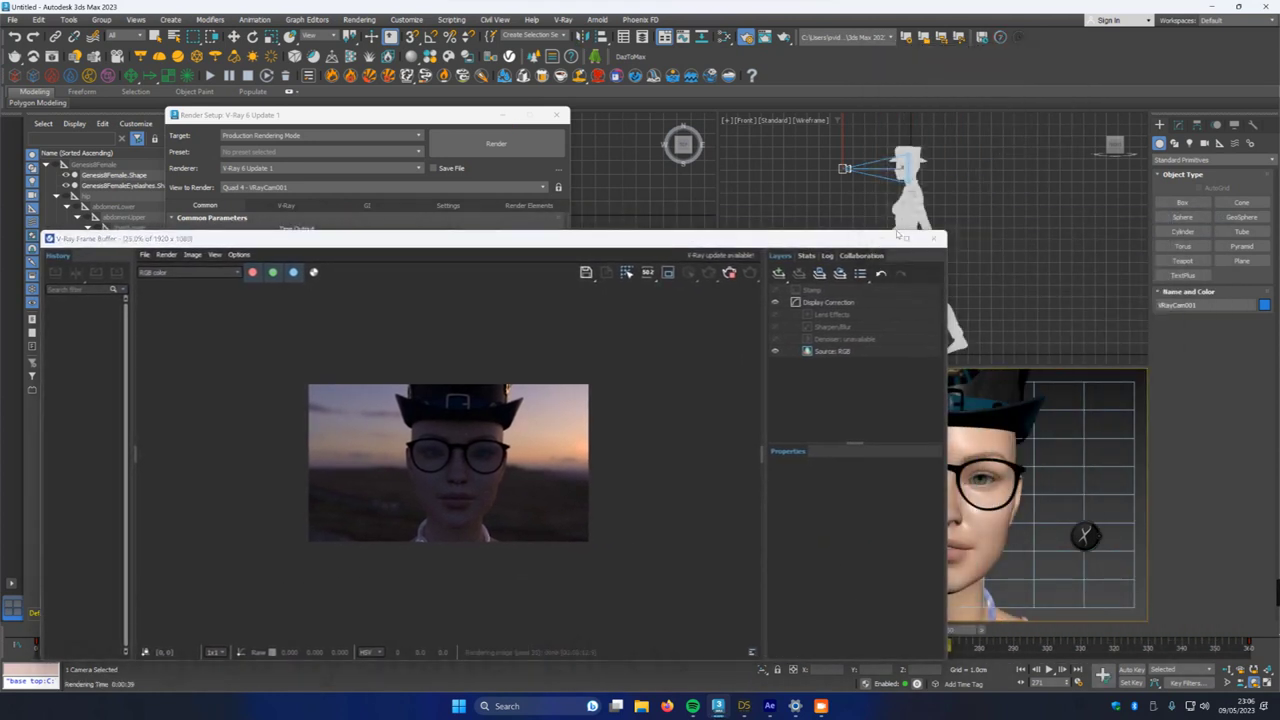
- Select VRayCam001 and turn off its Depth of field and Motion blur
click(155, 36)
click(845, 167)
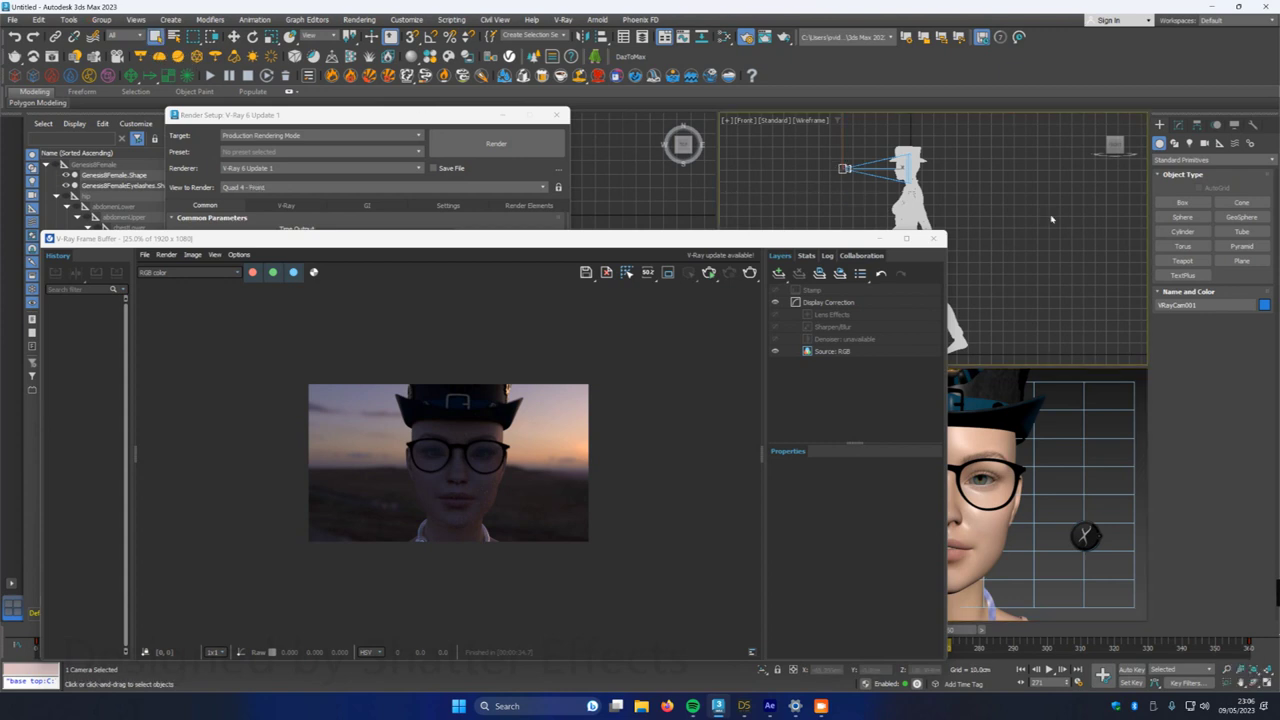
click(1180, 125)
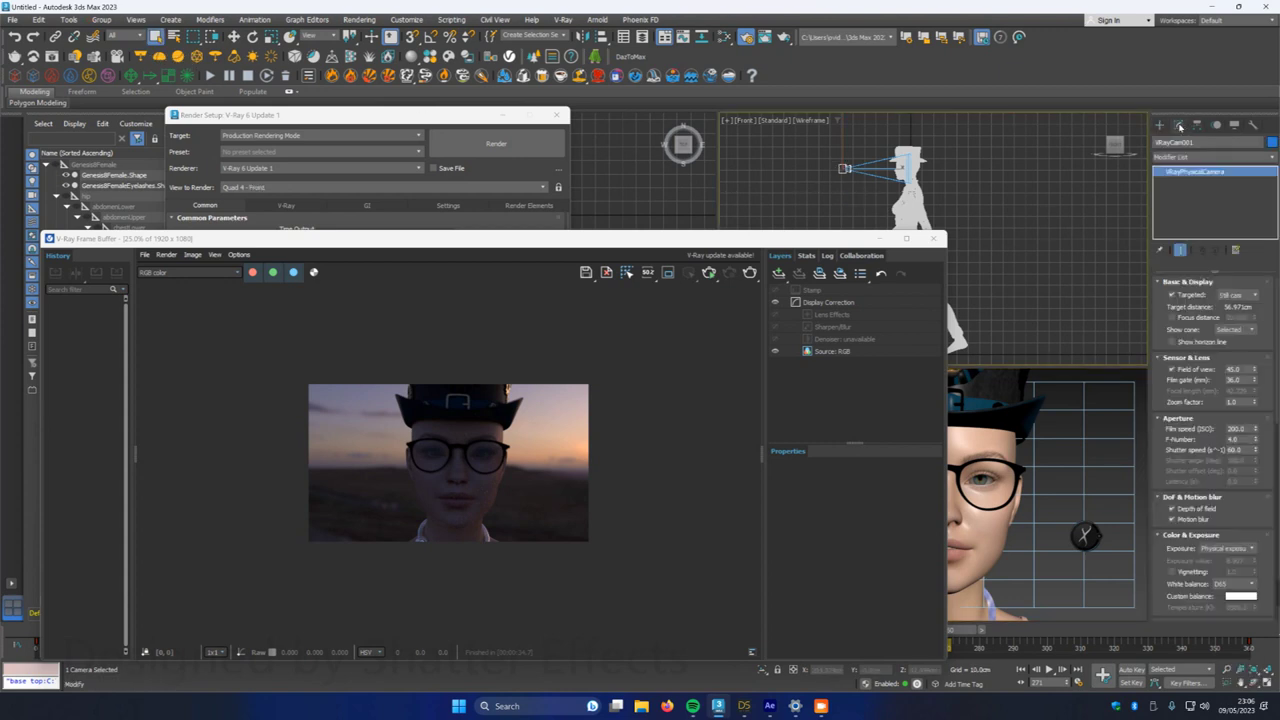
click(1172, 508)
click(1172, 519)
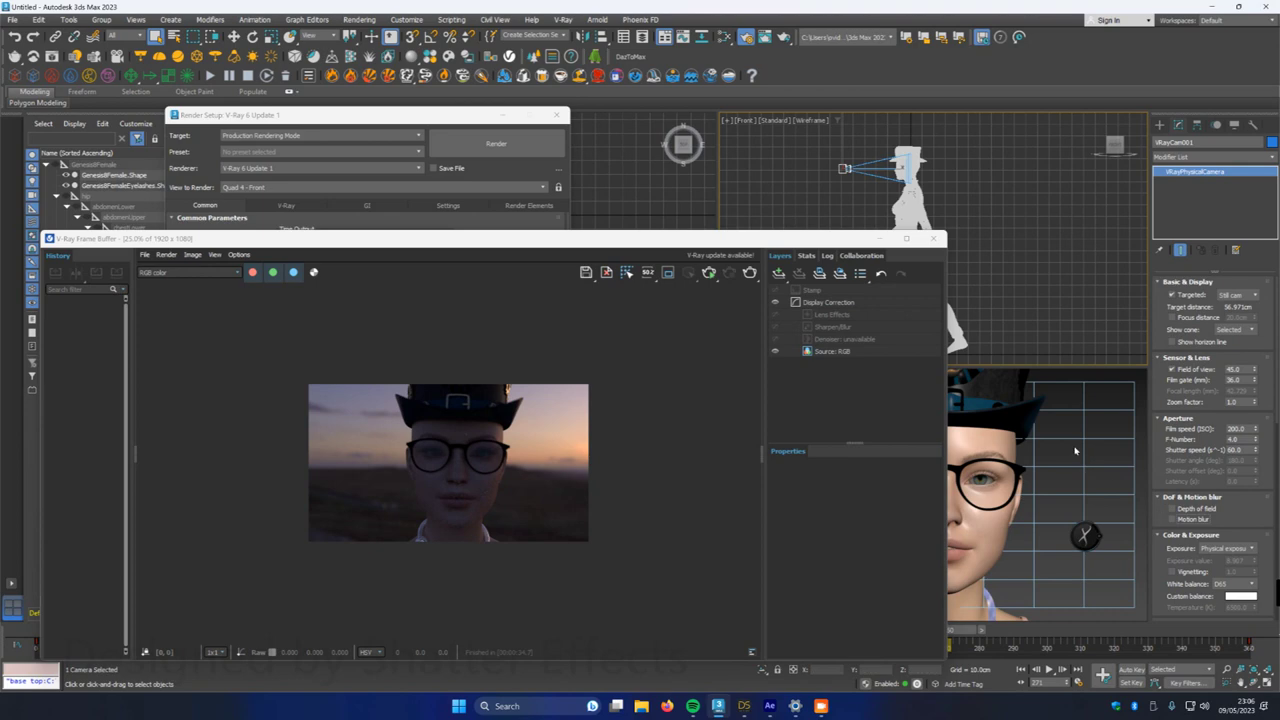
- Close the frame buffer, activate the VRayCam001 view and render frame 271 again
right_click(1064, 389)
click(933, 240)
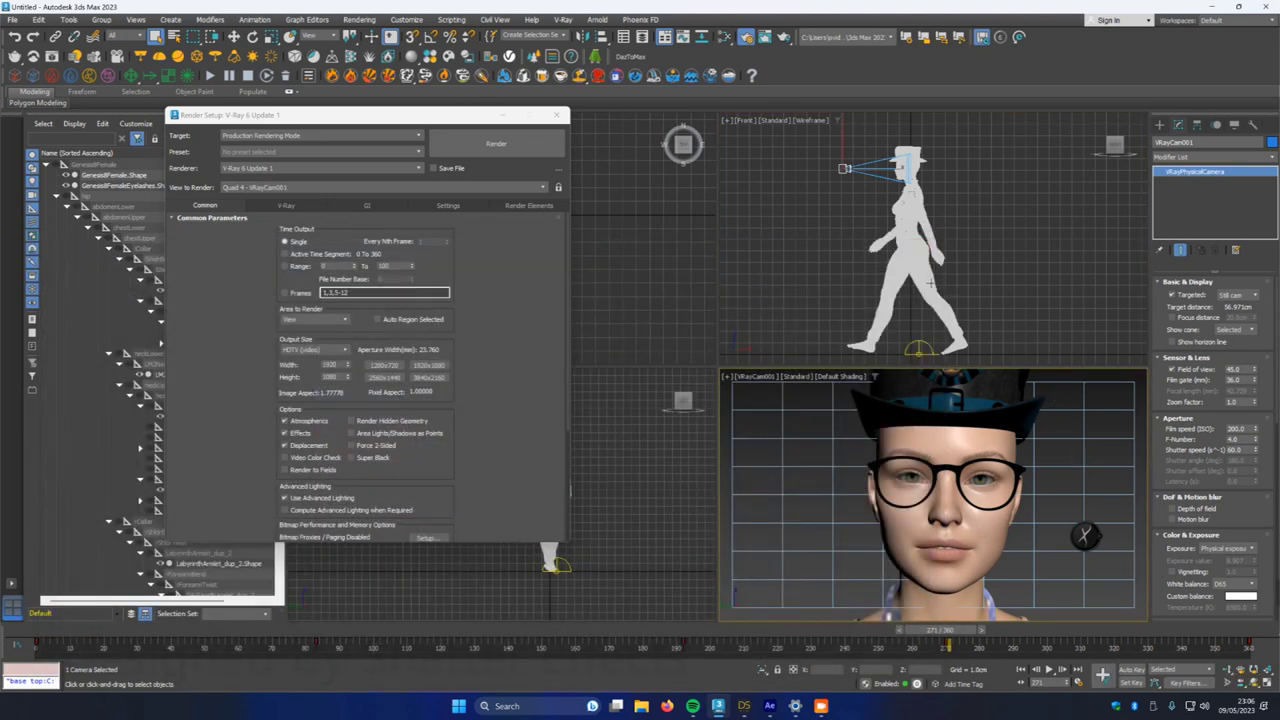
click(496, 143)
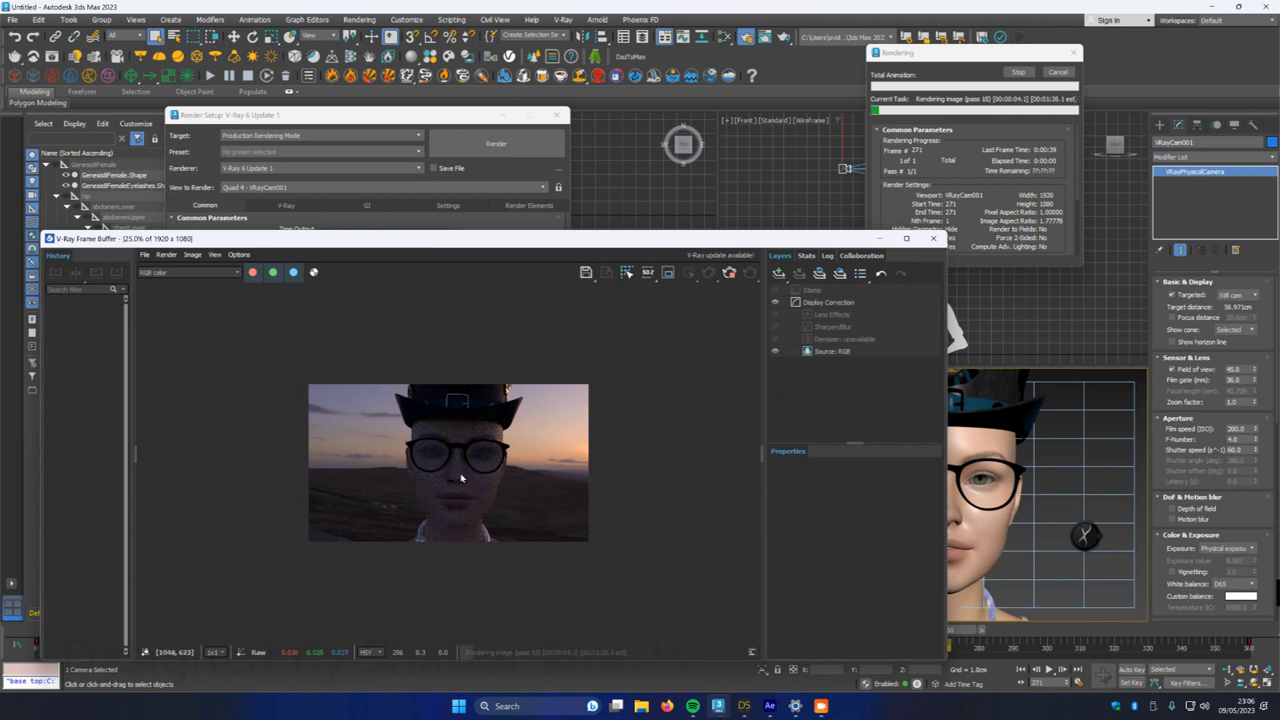
- Examine the face, glasses and background sharpness in the V-Ray render, both up close and as a whole
scroll(461, 474, up, 4)
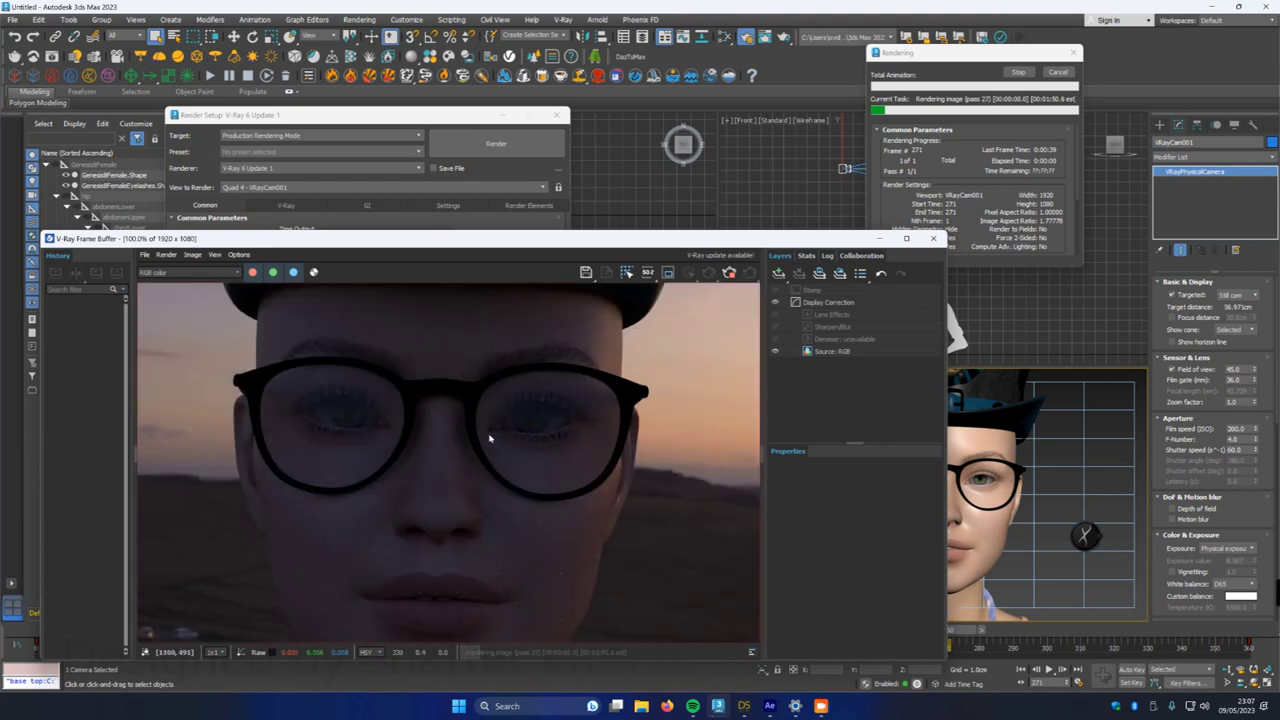
scroll(490, 440, down, 2)
scroll(457, 526, up, 3)
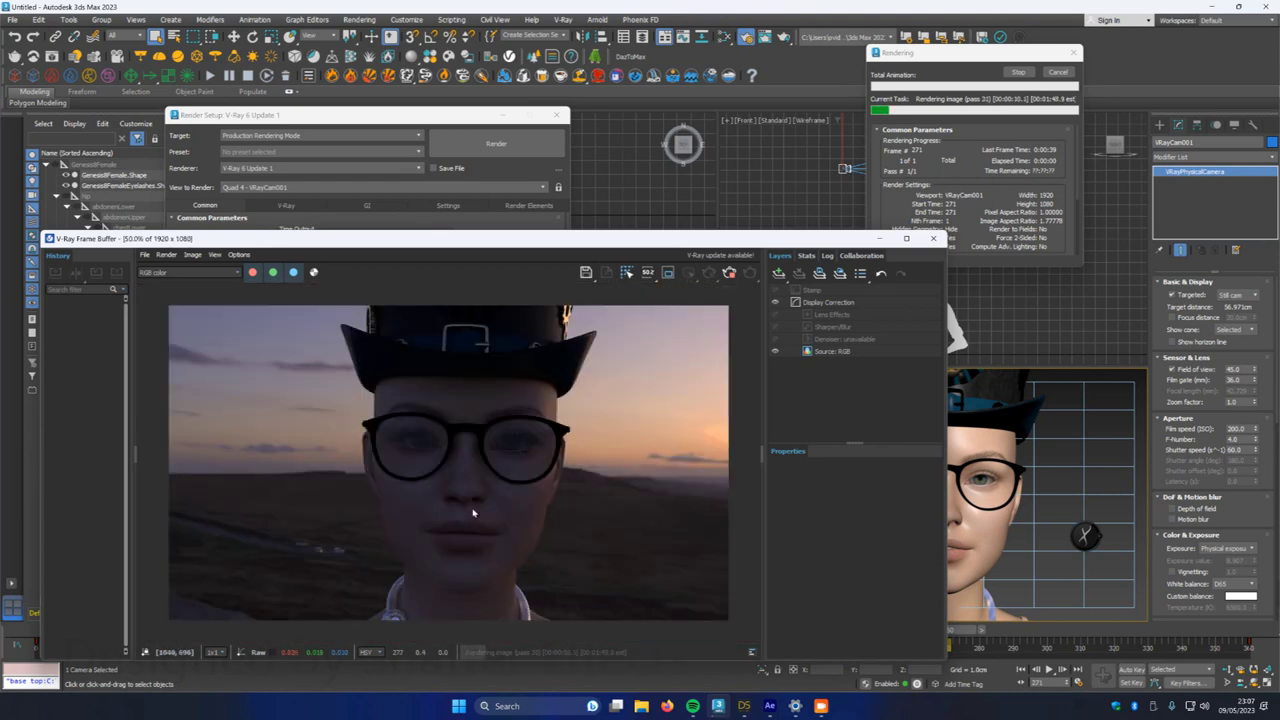
scroll(490, 471, down, 2)
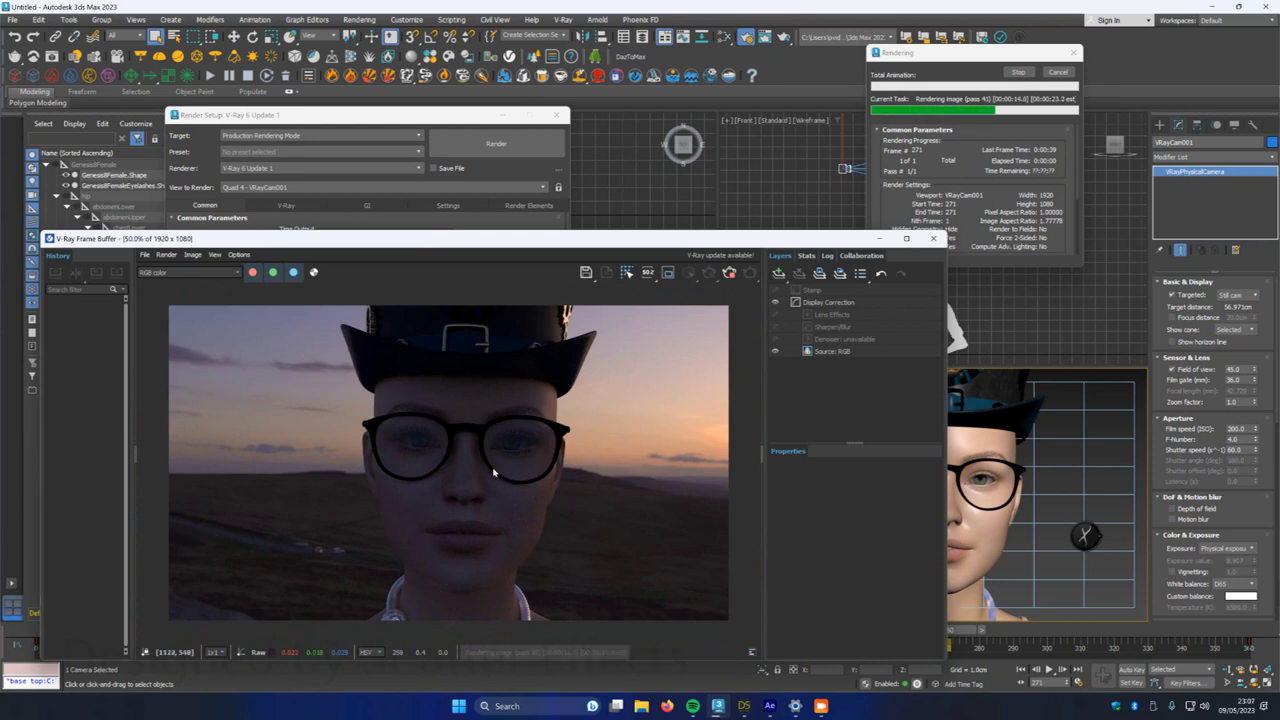
scroll(489, 480, up, 2)
scroll(487, 484, down, 2)
scroll(487, 484, down, 1)
scroll(472, 497, up, 3)
scroll(471, 499, up, 1)
scroll(470, 498, down, 2)
scroll(469, 497, down, 2)
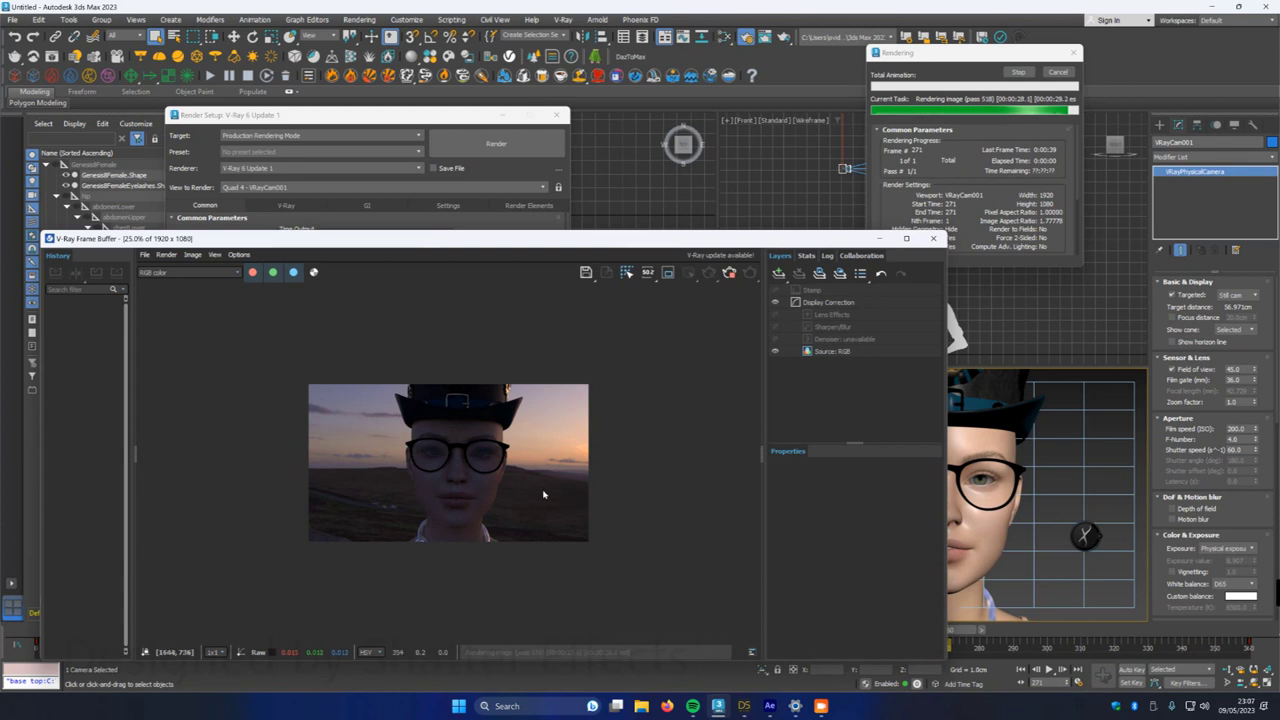
scroll(486, 500, up, 2)
scroll(491, 498, down, 2)
scroll(470, 510, up, 1)
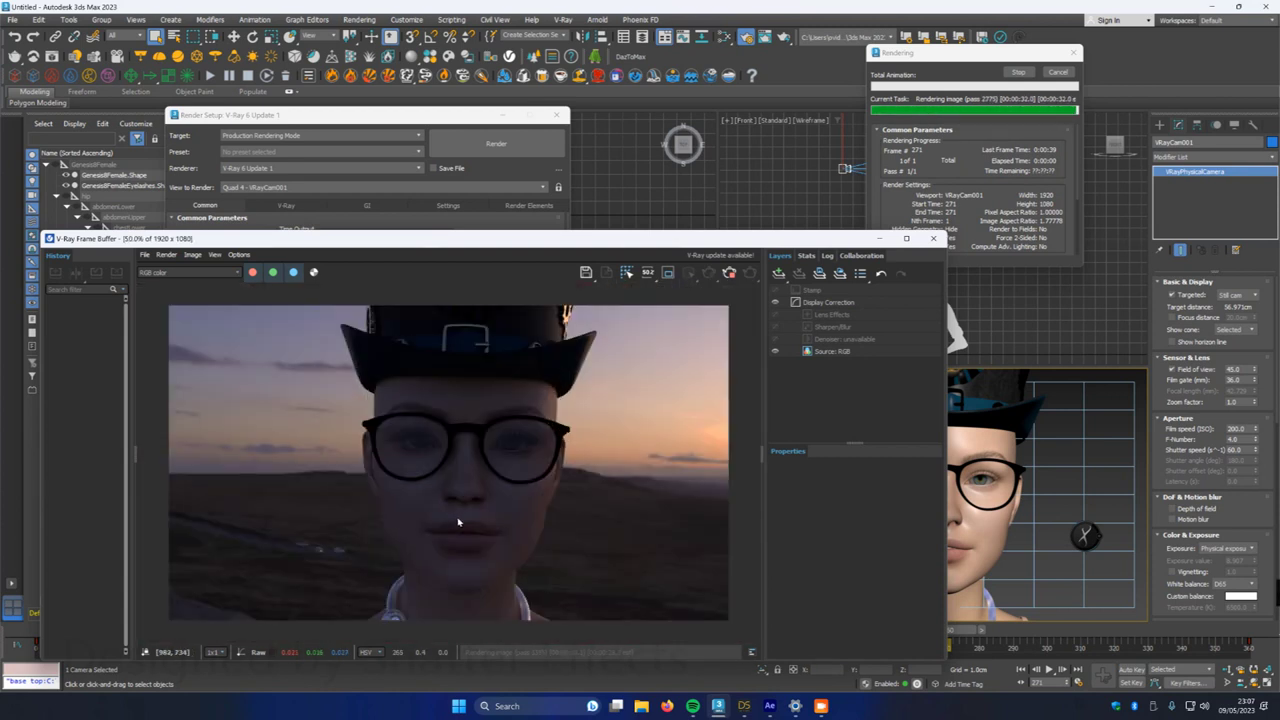
scroll(512, 440, up, 1)
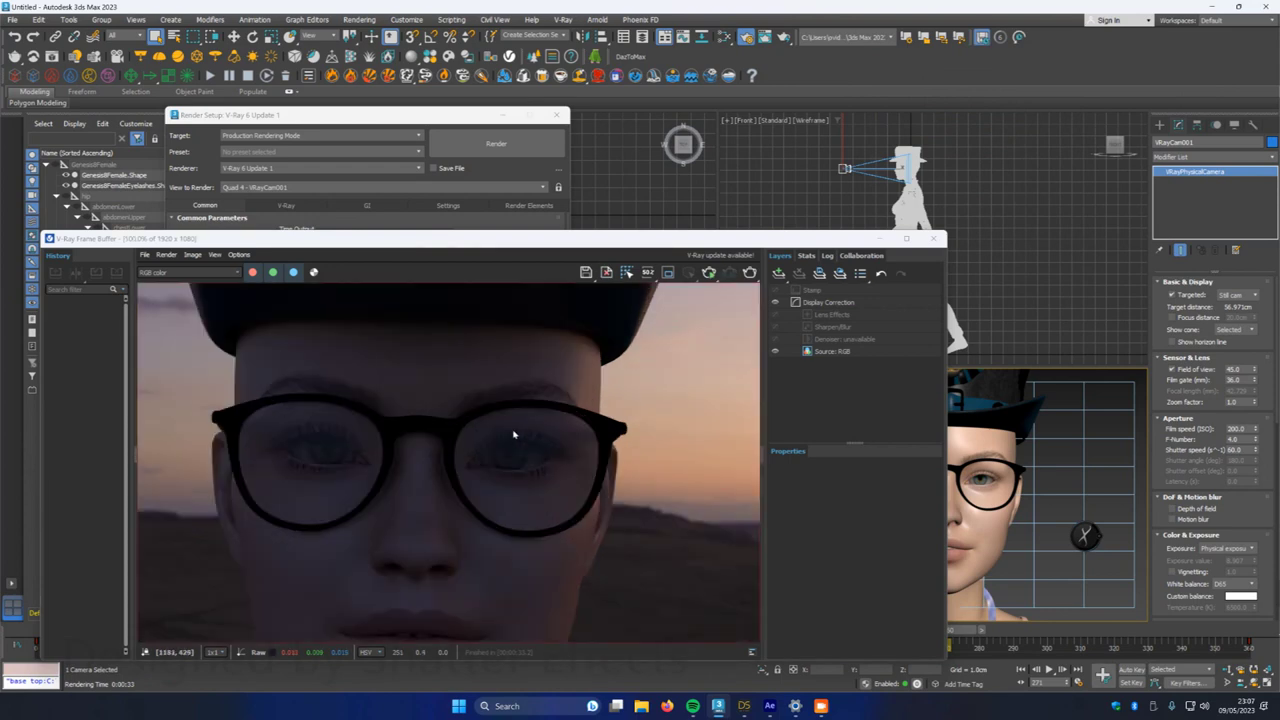
scroll(514, 436, down, 2)
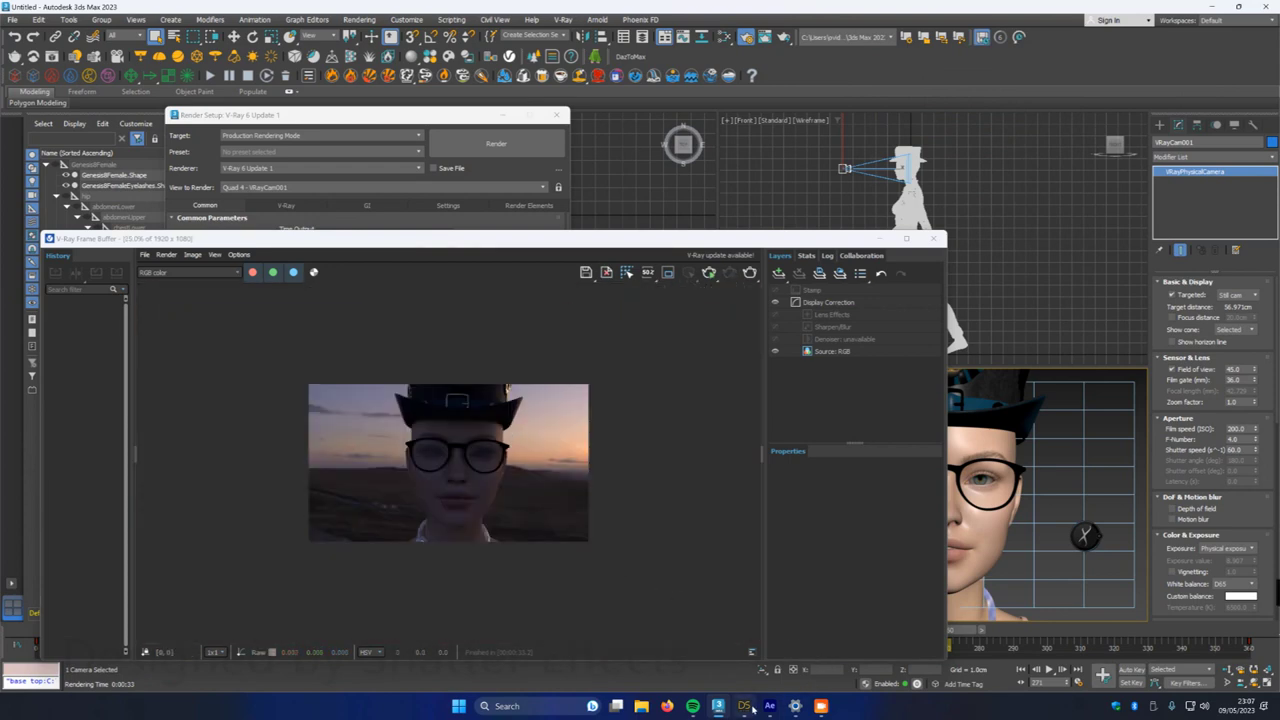
- Bring up the DAZ close-up render, examine its glasses and skin, and switch to the DAZ Studio scene
mouse_move(744, 706)
mouse_move(870, 660)
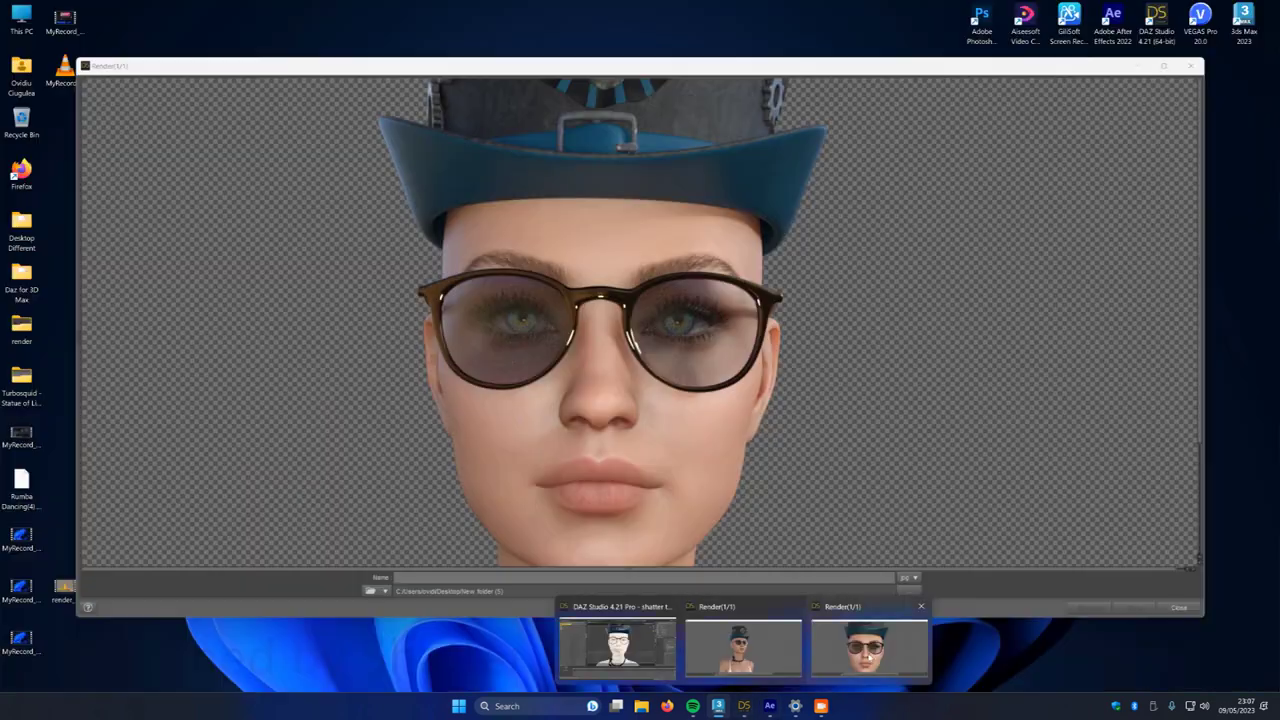
click(870, 658)
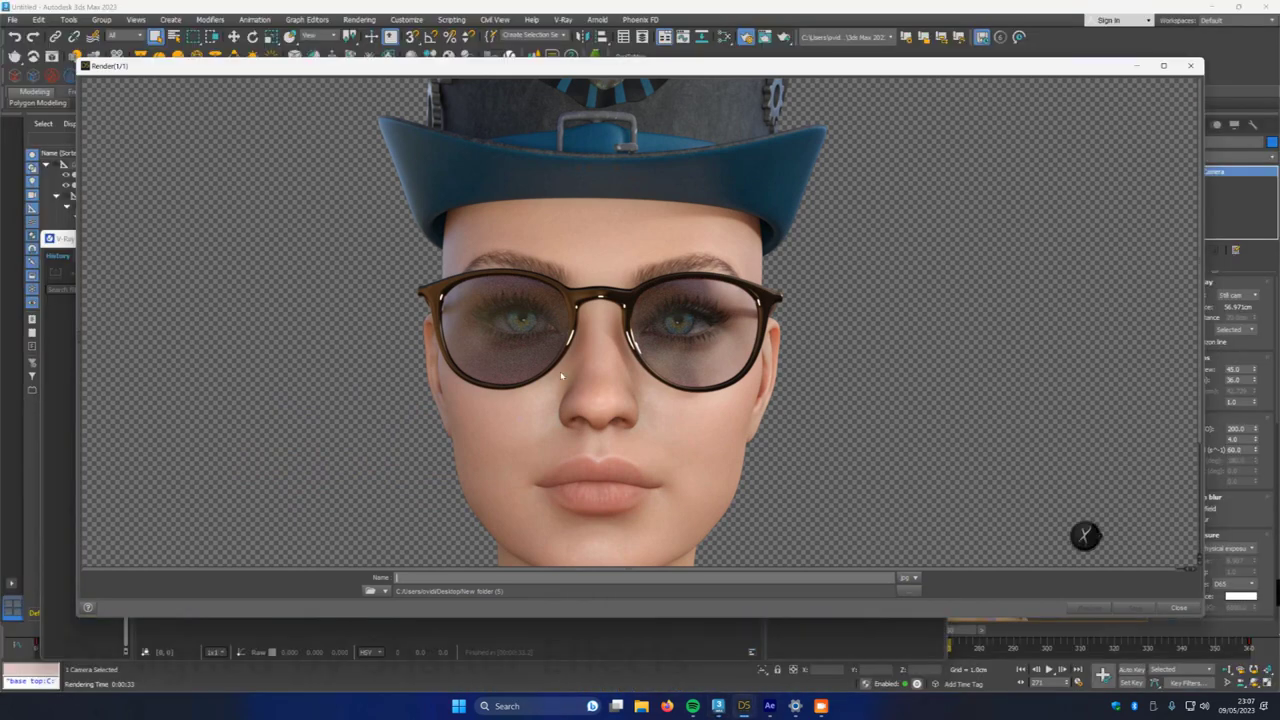
mouse_move(744, 706)
click(743, 708)
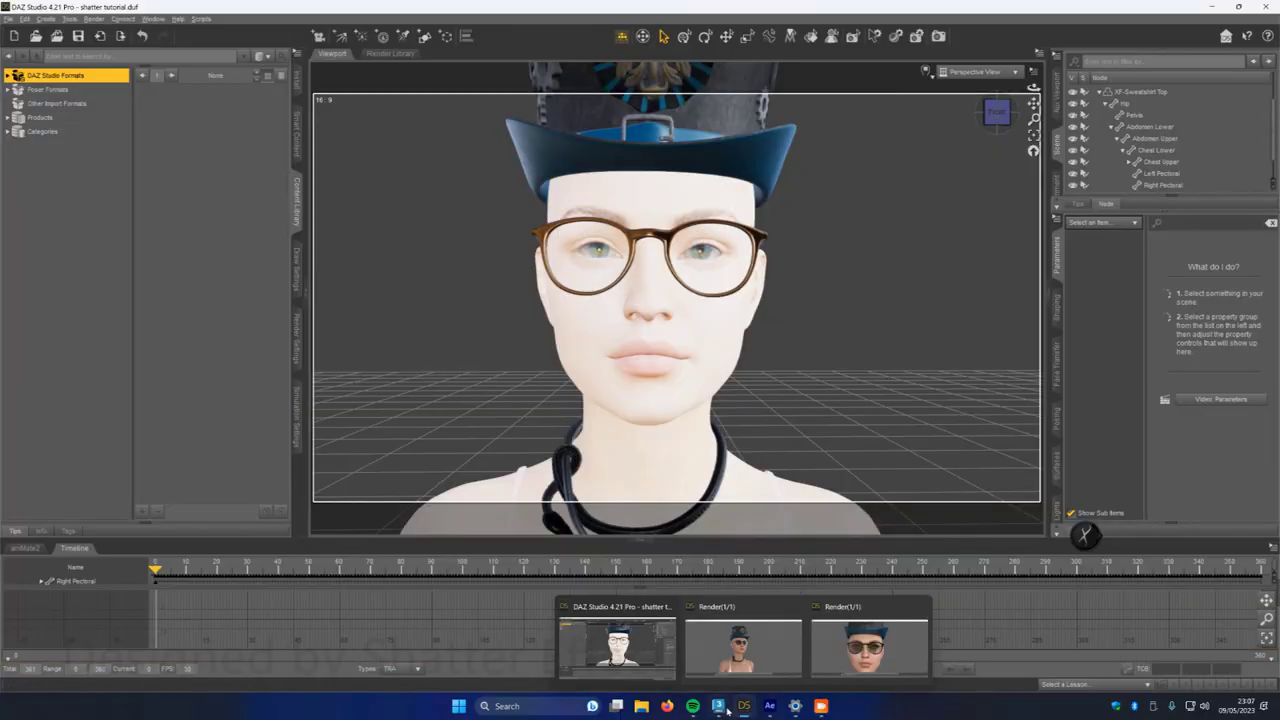
- Return to 3ds Max and inspect the eyes, lenses and skin up close in the V-Ray render
click(718, 706)
scroll(498, 471, up, 4)
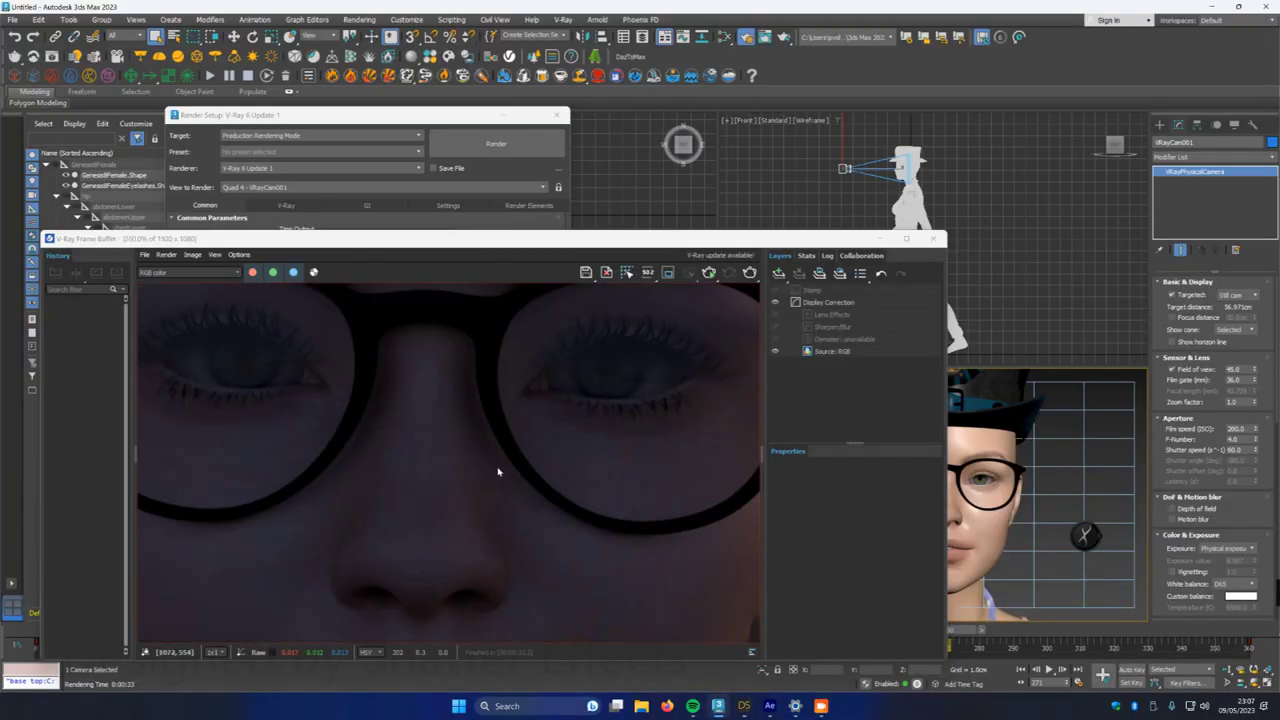
scroll(498, 471, down, 3)
scroll(469, 543, up, 3)
scroll(469, 543, down, 3)
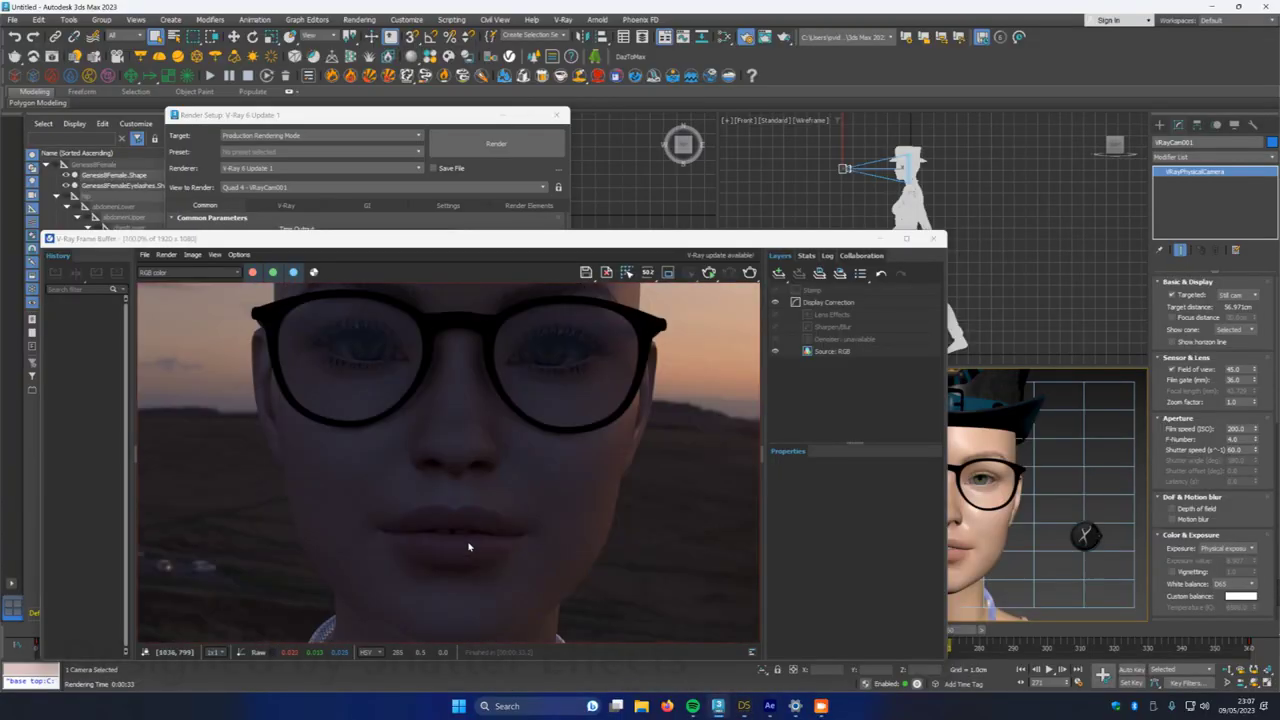
- Examine the hat, glasses and face in the V-Ray render, both up close and as a whole frame
scroll(469, 546, down, 3)
scroll(478, 346, up, 3)
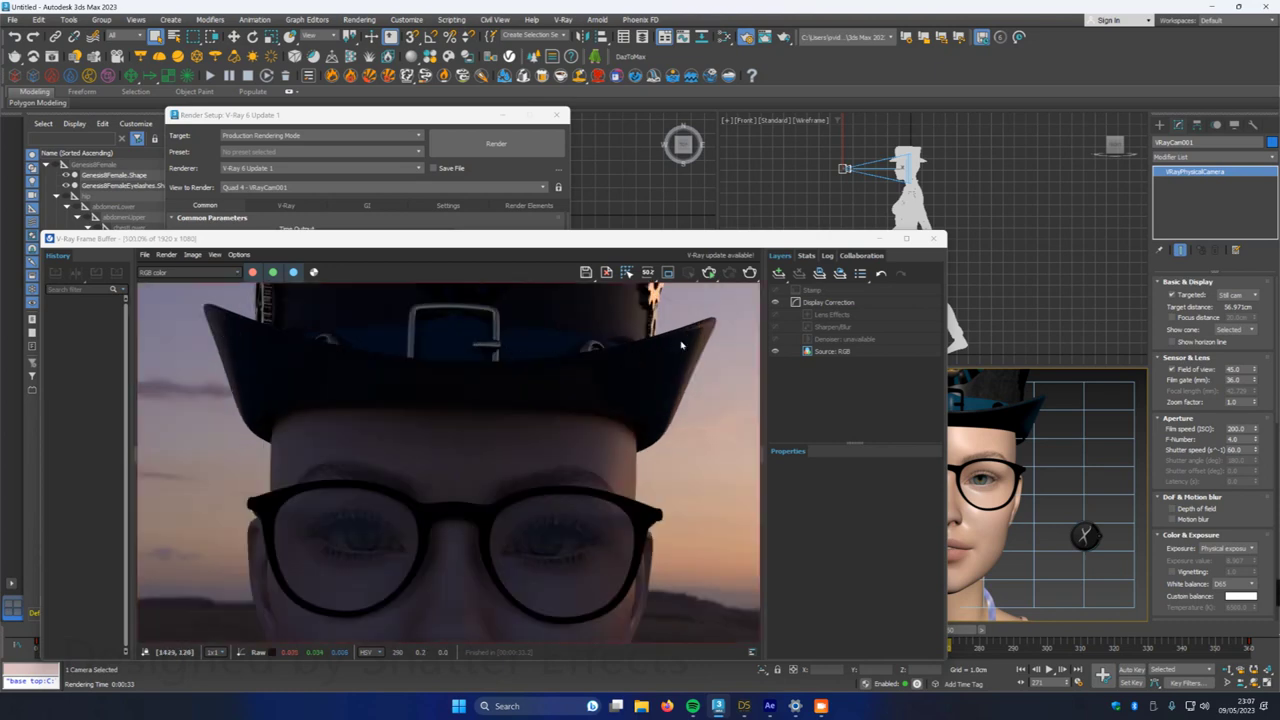
scroll(490, 347, down, 3)
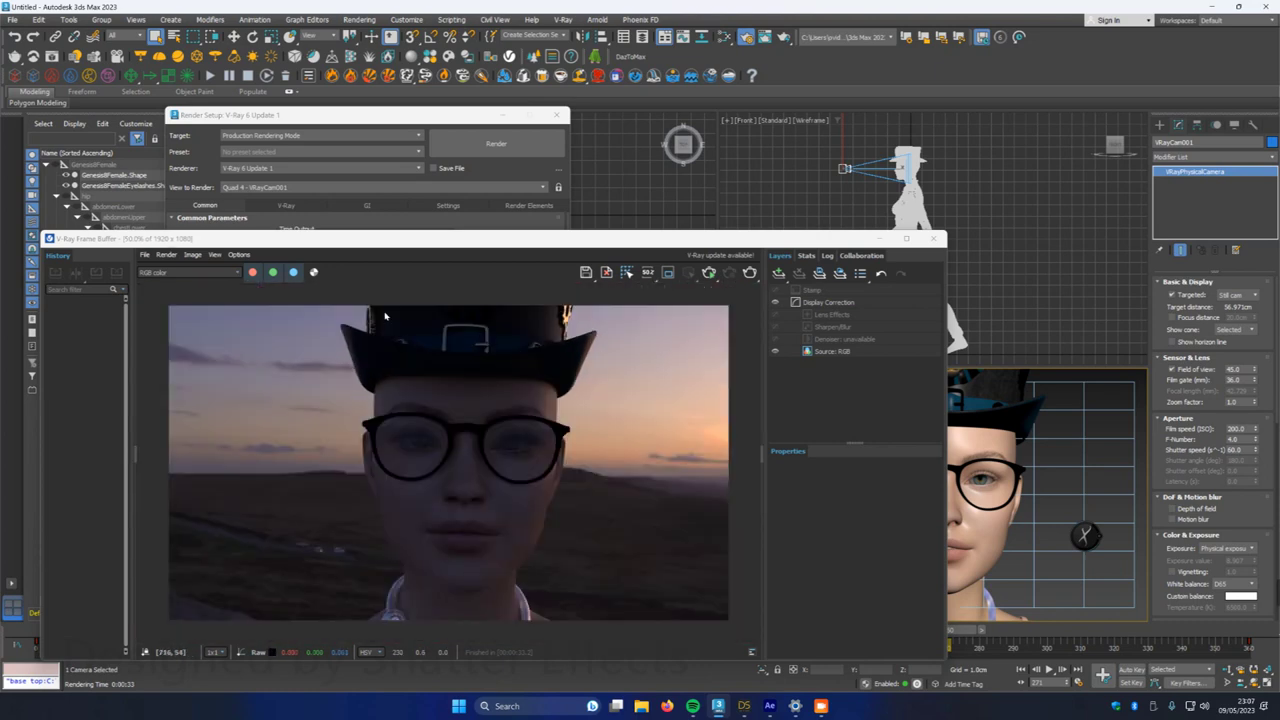
scroll(384, 316, up, 3)
scroll(368, 323, down, 3)
scroll(554, 409, down, 5)
scroll(460, 486, up, 5)
scroll(476, 488, down, 2)
- Close the V-Ray frame buffer and the Render Setup window to clear the viewports
drag(785, 242, 695, 168)
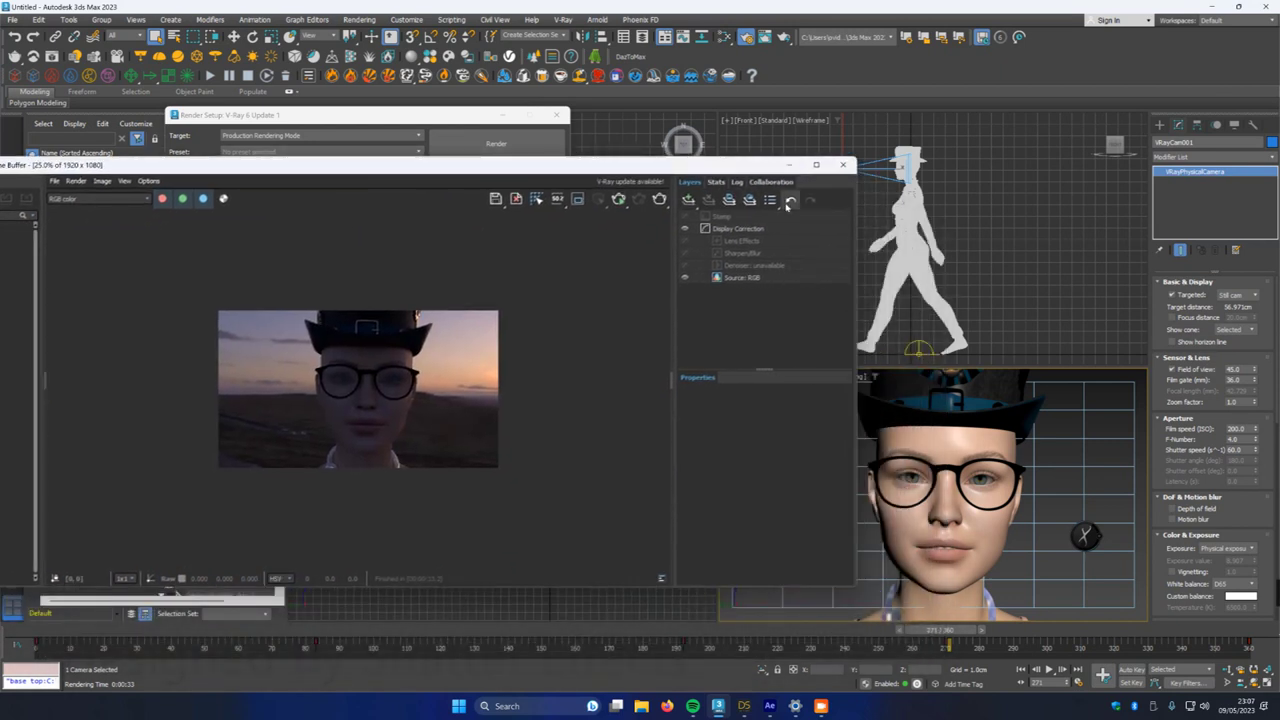
click(843, 168)
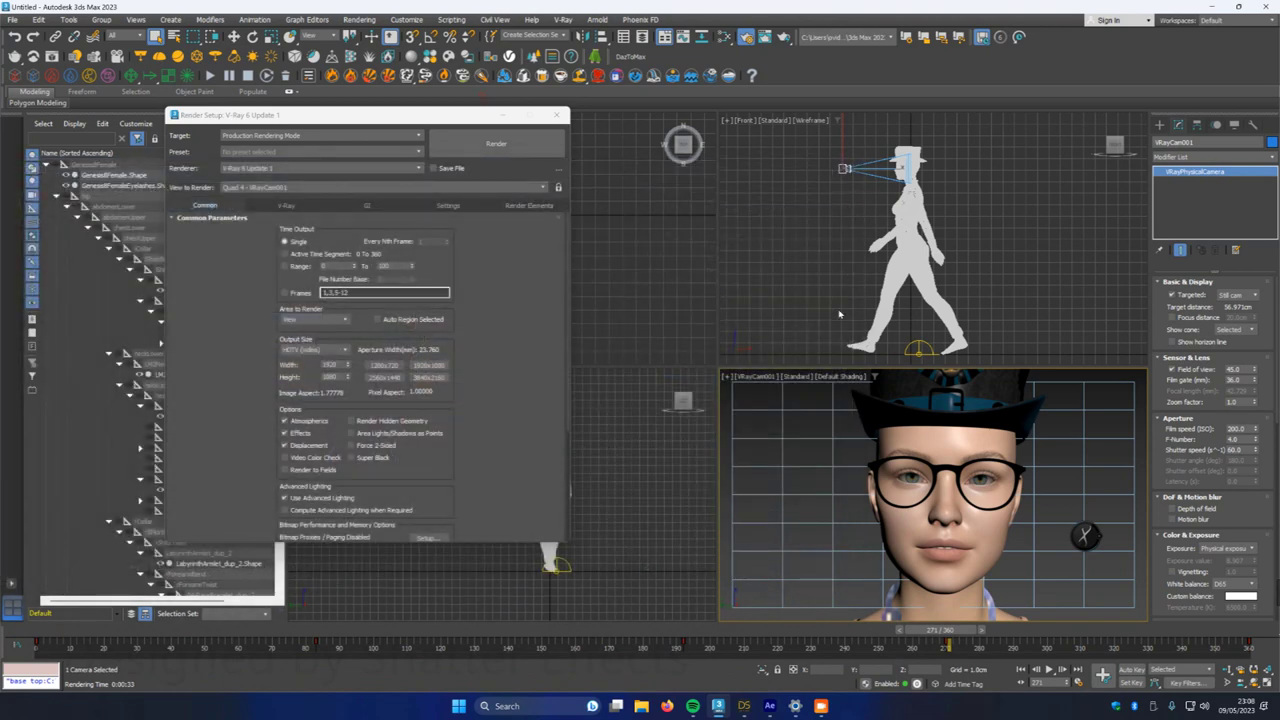
click(559, 117)
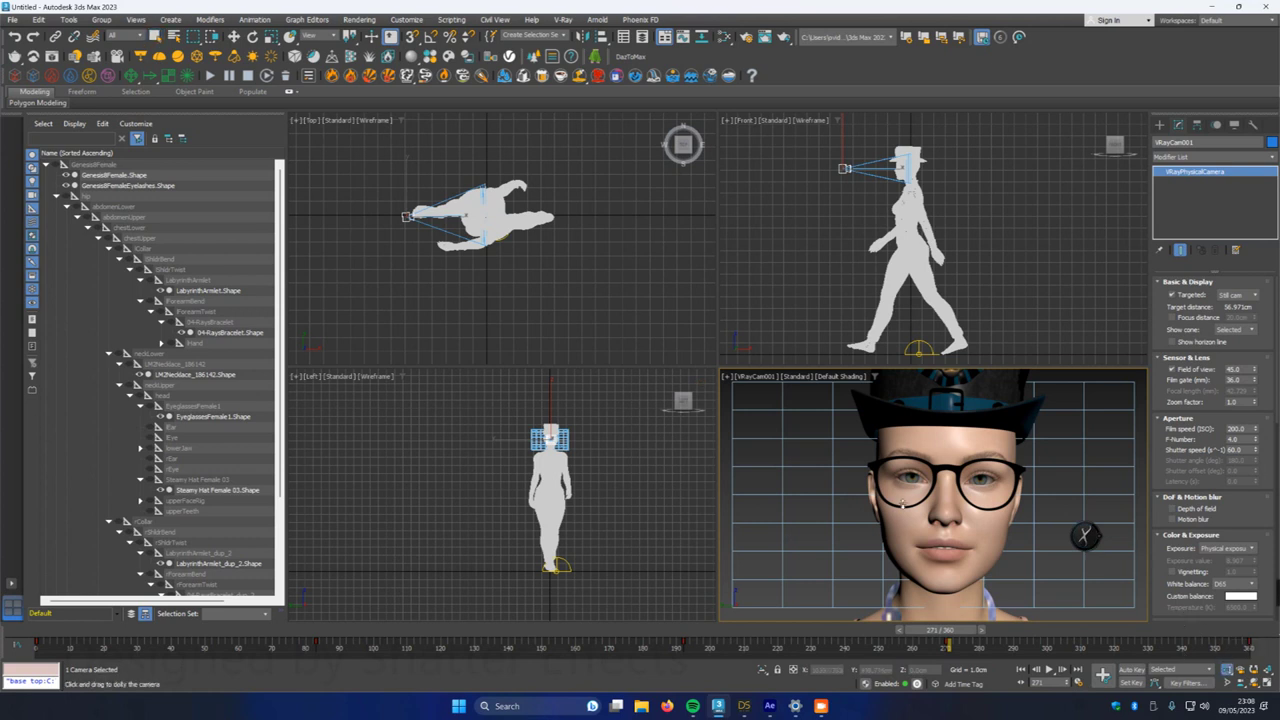
- Dolly VRayCam001 back to a target distance of about 117 cm, framing the hat, head and shoulders, and start orbiting the camera
scroll(1085, 535, down, 5)
scroll(1085, 535, down, 2)
scroll(1085, 535, down, 3)
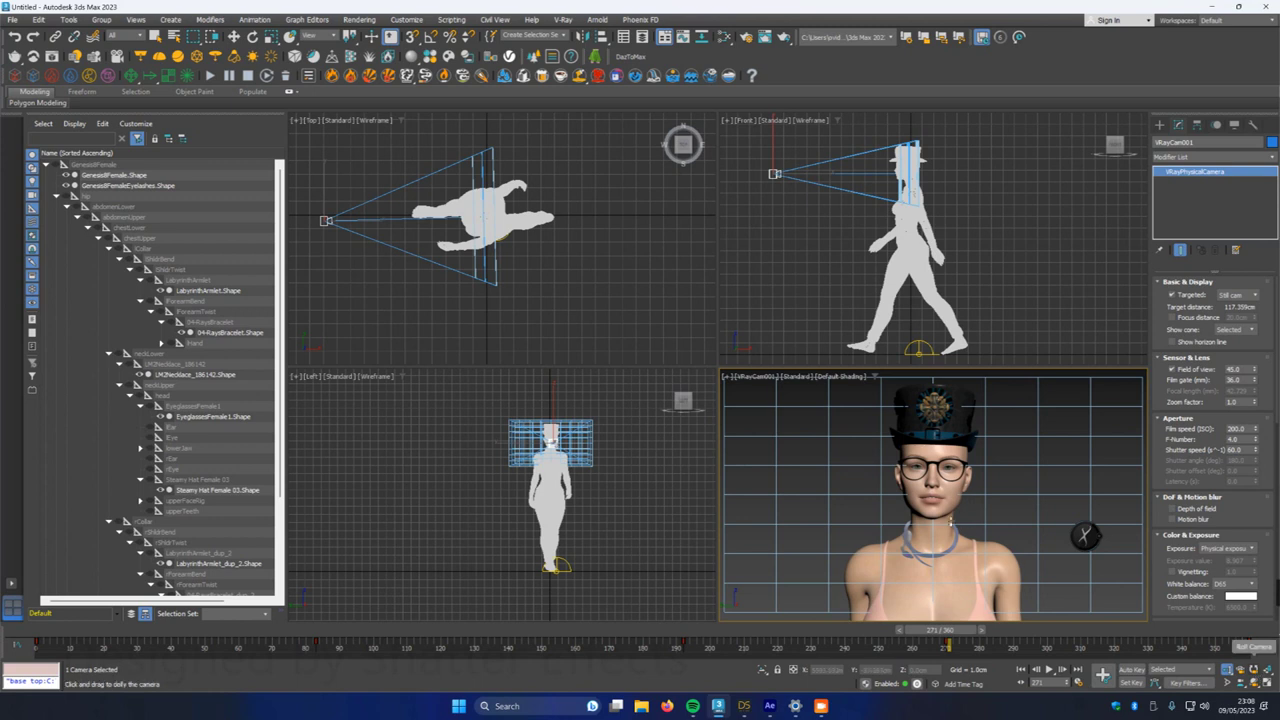
click(1253, 682)
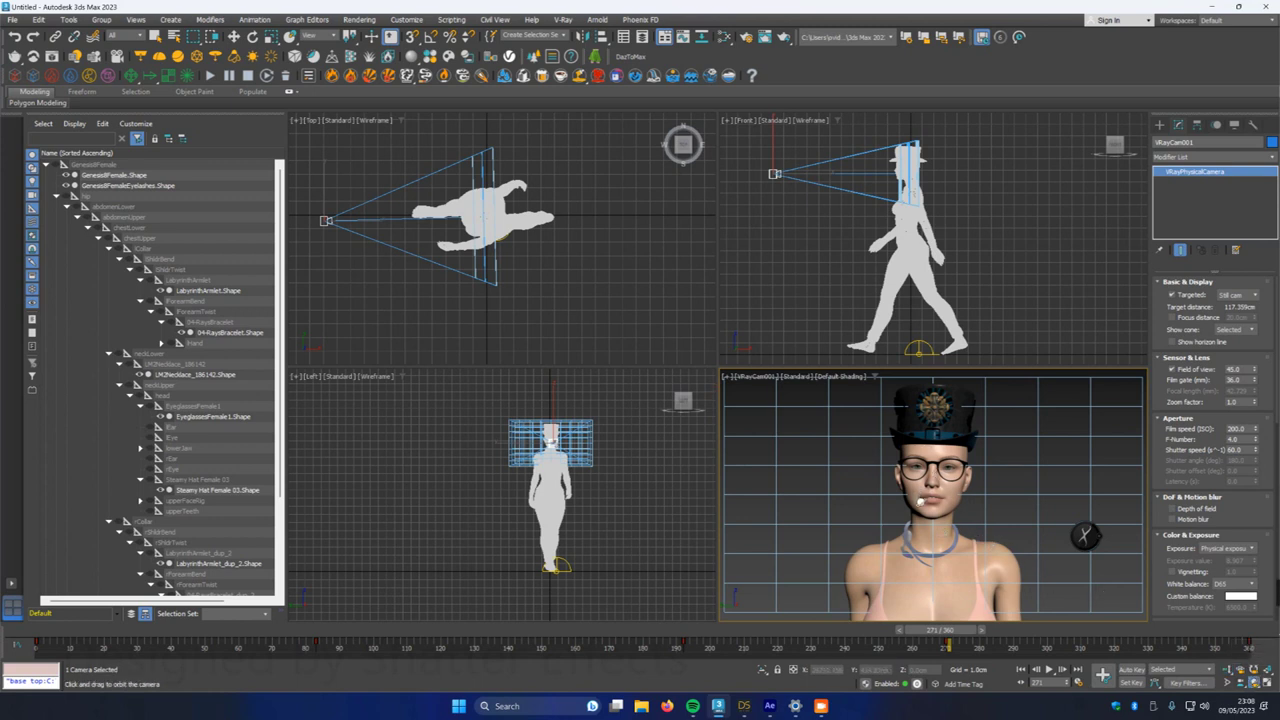